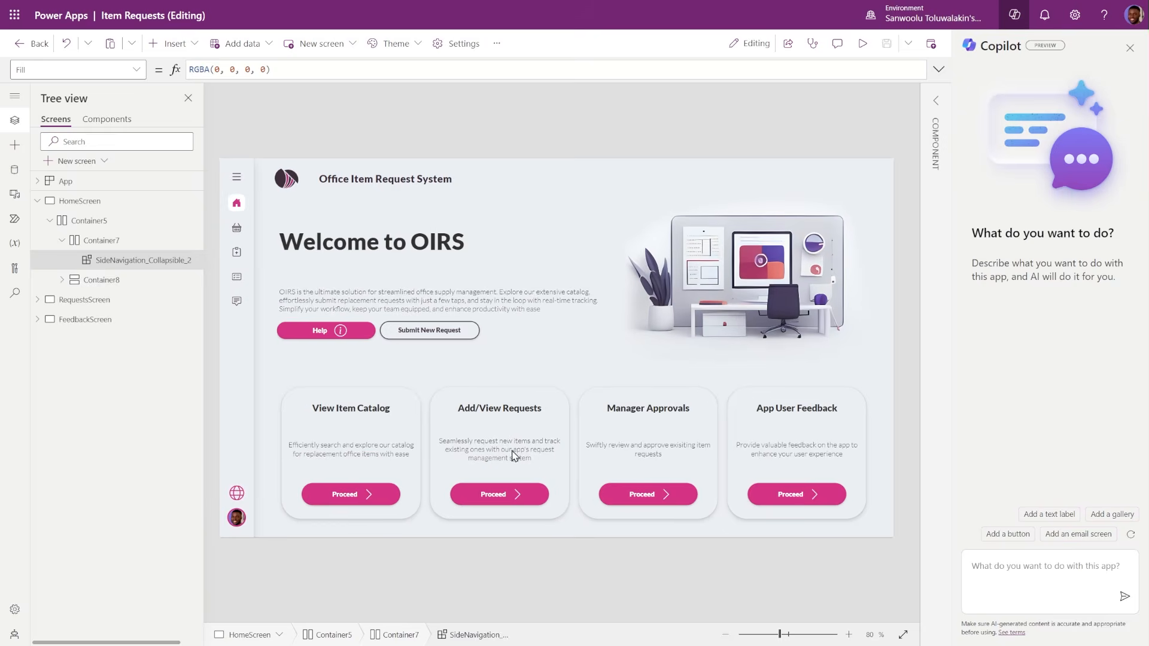
- Preview the Item Requests app
click(862, 43)
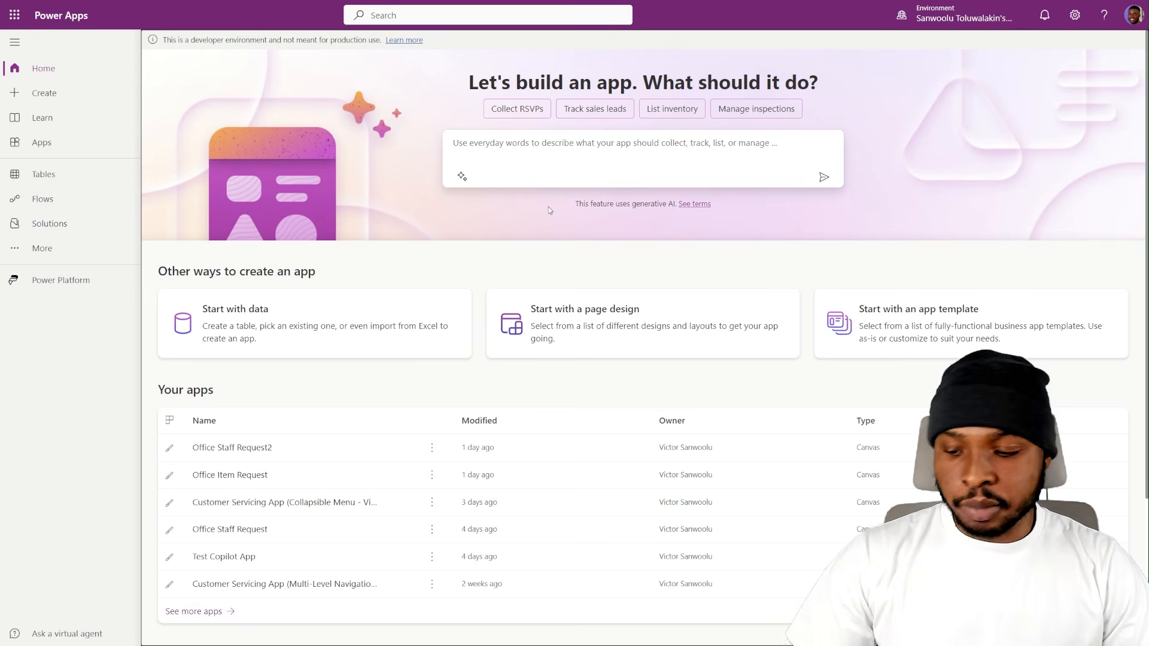
- Open the Features settings of the Europe developer environment in the Power Platform admin center
click(1075, 15)
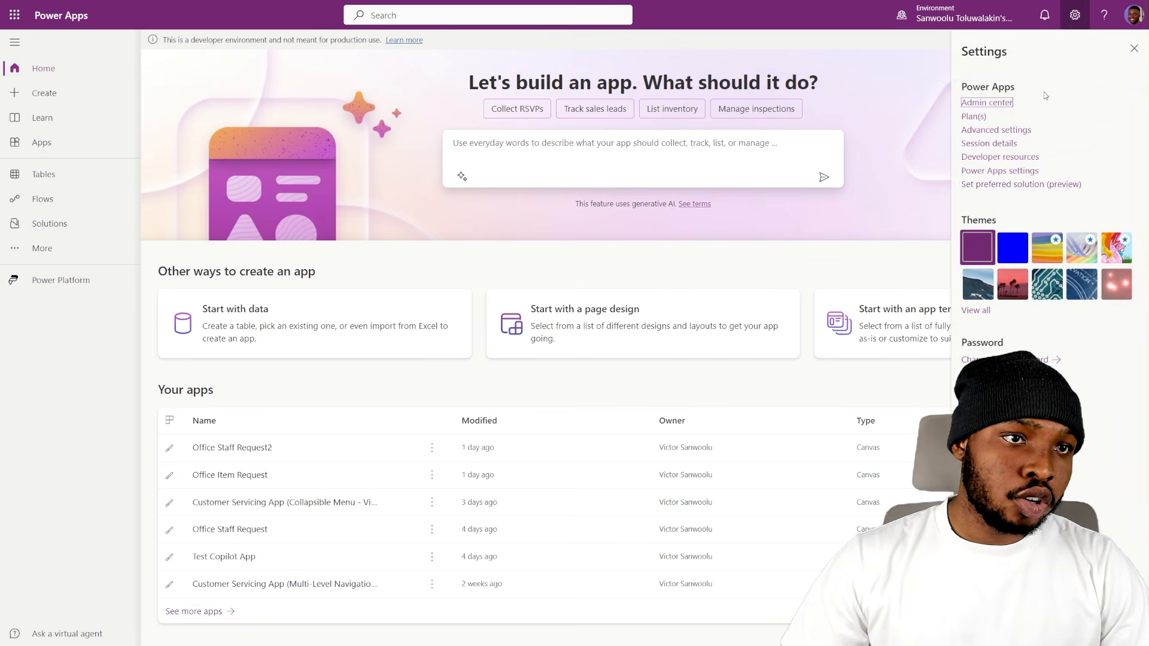
click(987, 102)
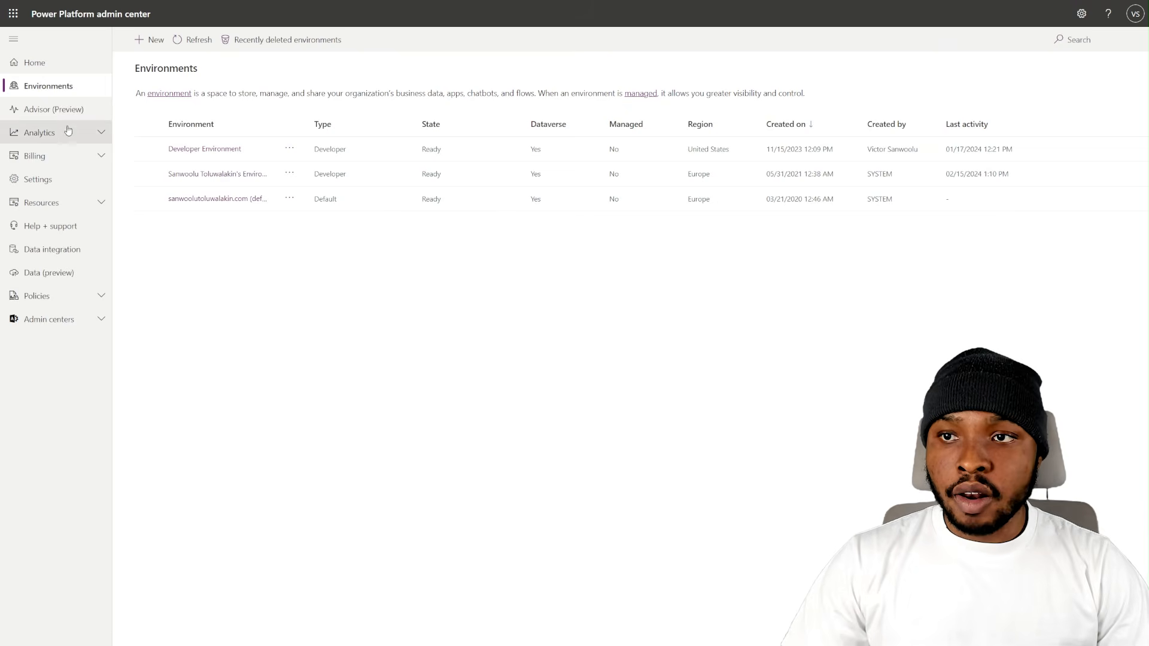
click(289, 173)
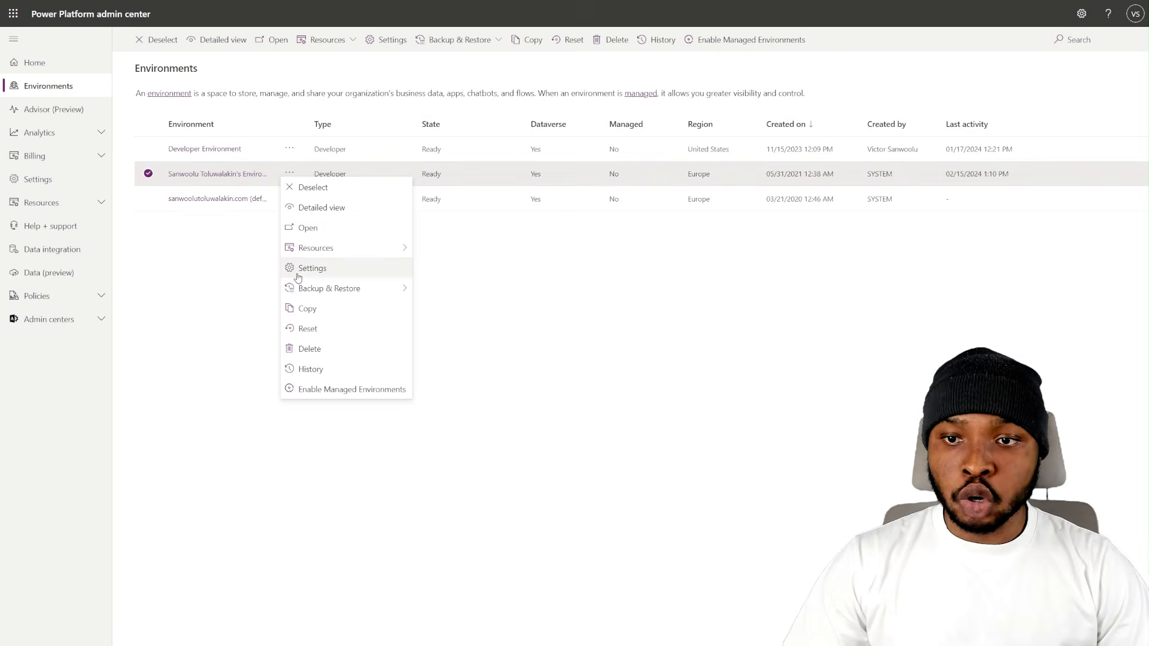
click(298, 269)
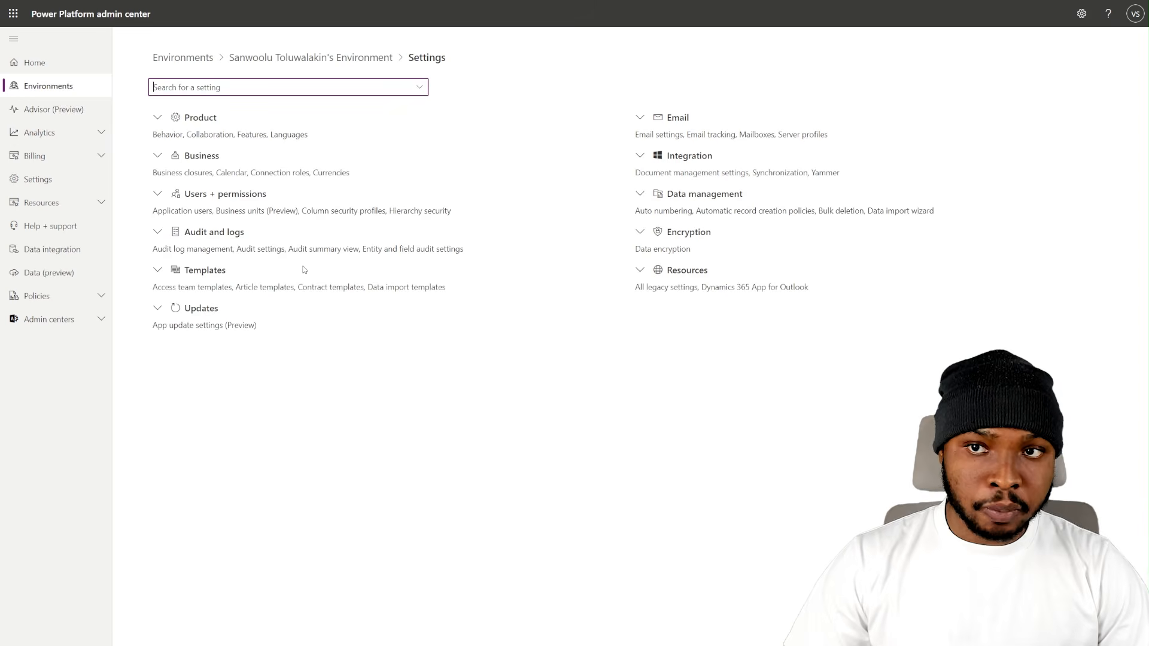
click(156, 121)
click(168, 170)
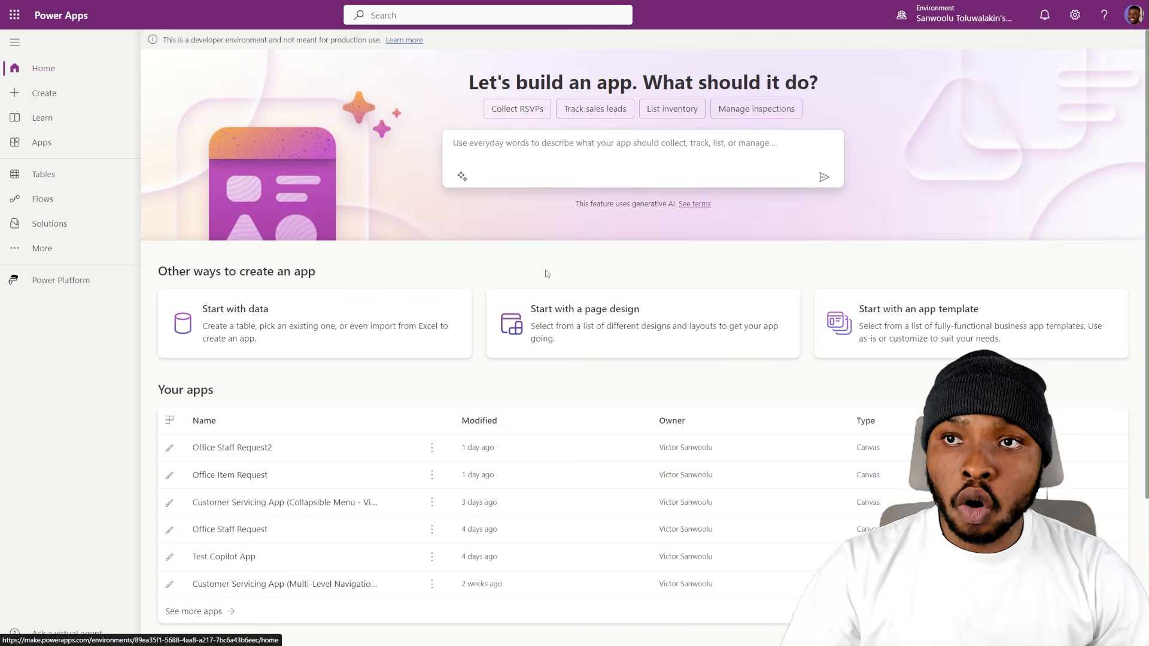
- Look through the solutions list in Power Apps and the environment's Features settings in the Power Platform admin center
click(50, 223)
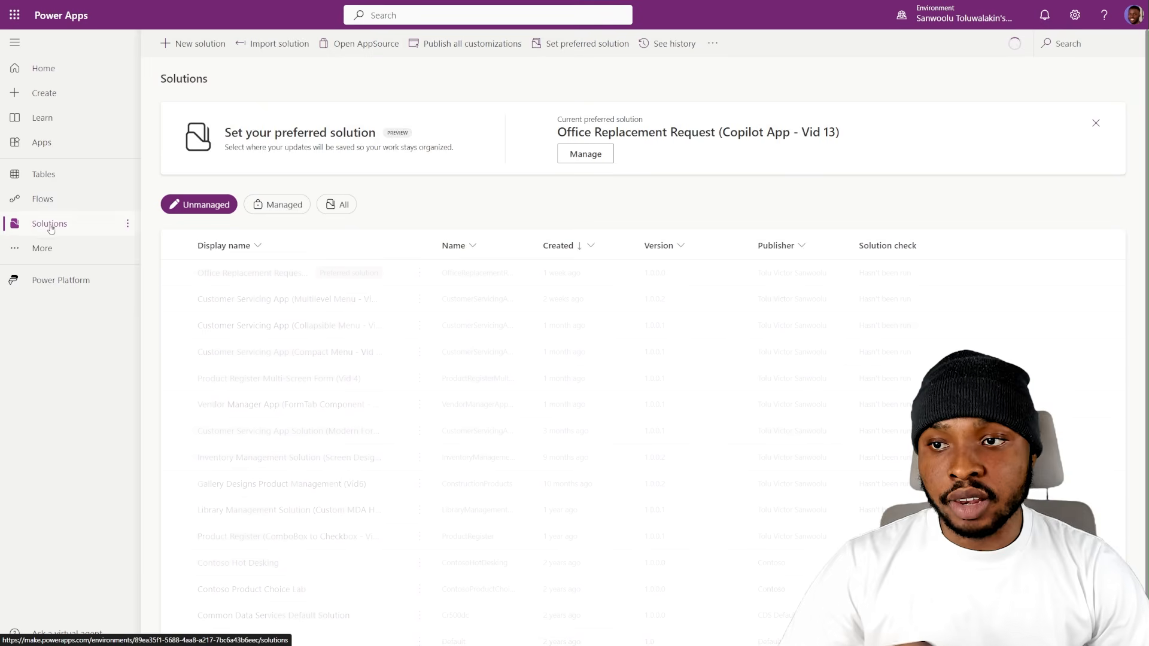
scroll(337, 627, down, 1)
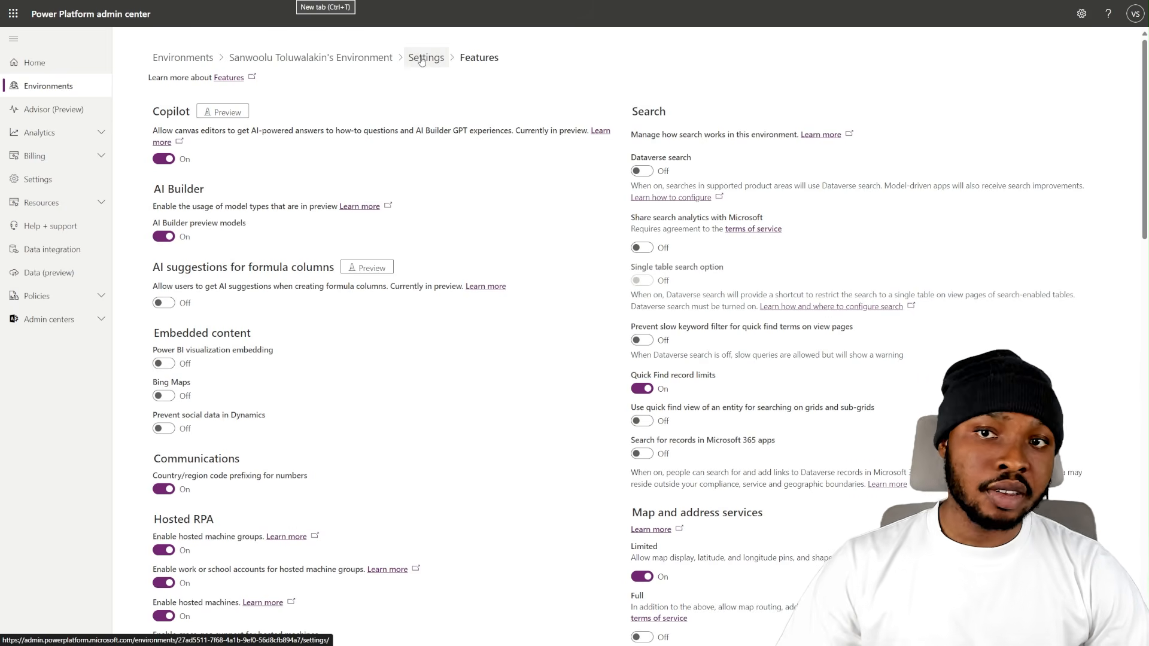
scroll(284, 478, down, 9)
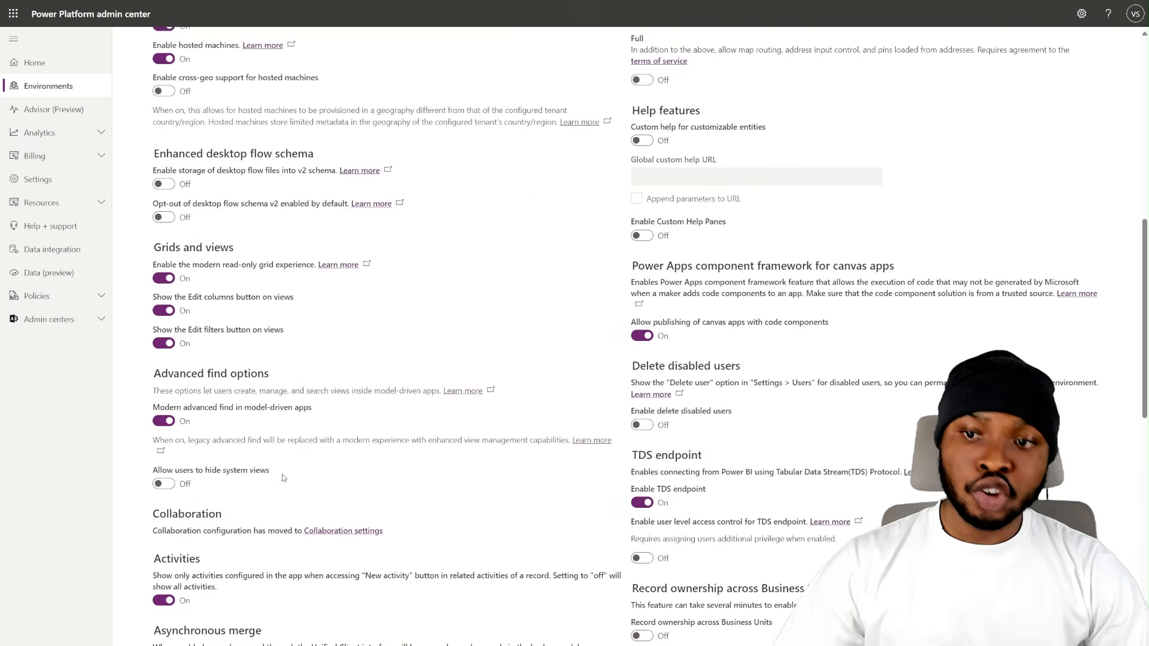
scroll(282, 474, down, 10)
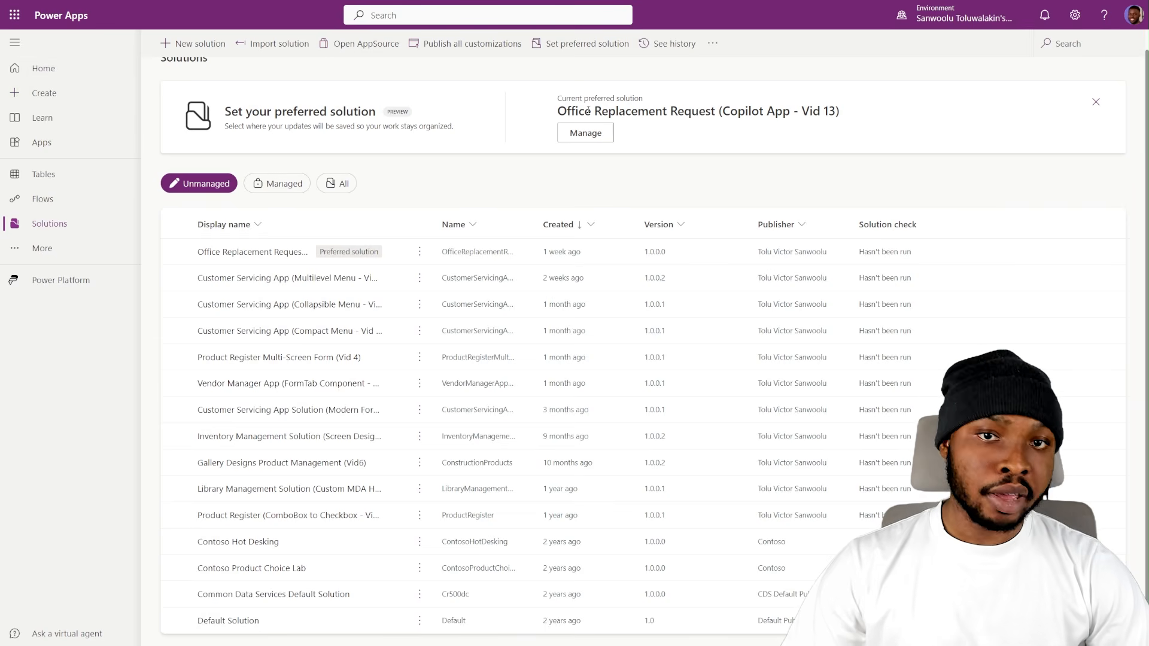
- Apply Office Replacement Request (Copilot App - Vid 13) as the preferred solution for saving changes
click(573, 137)
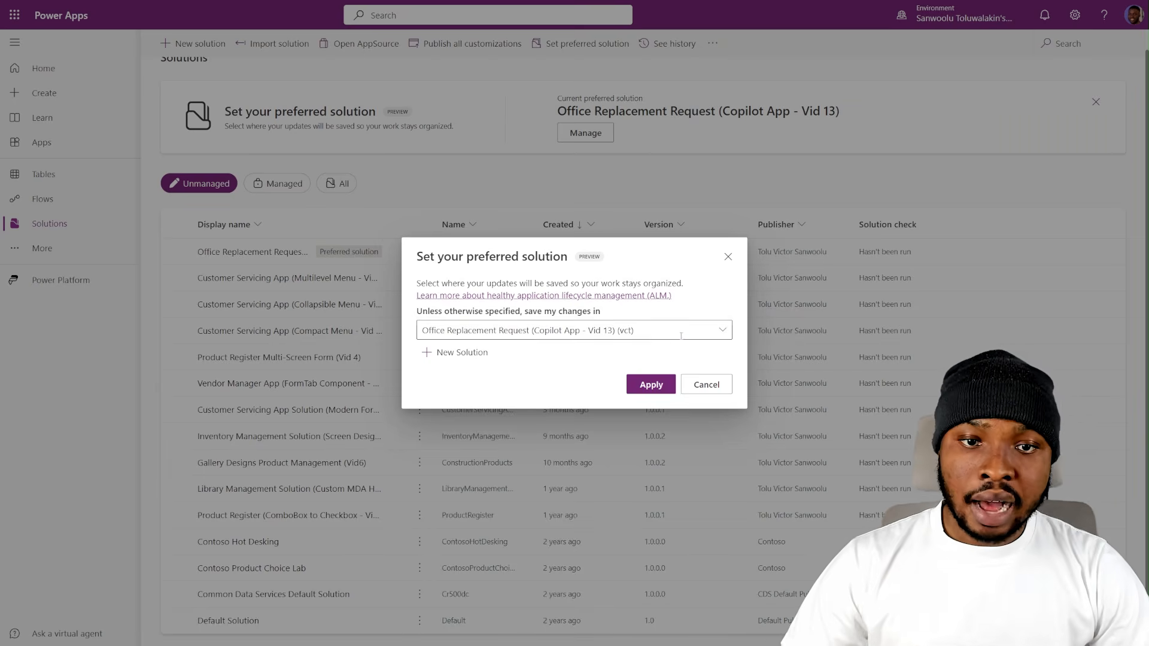
click(681, 336)
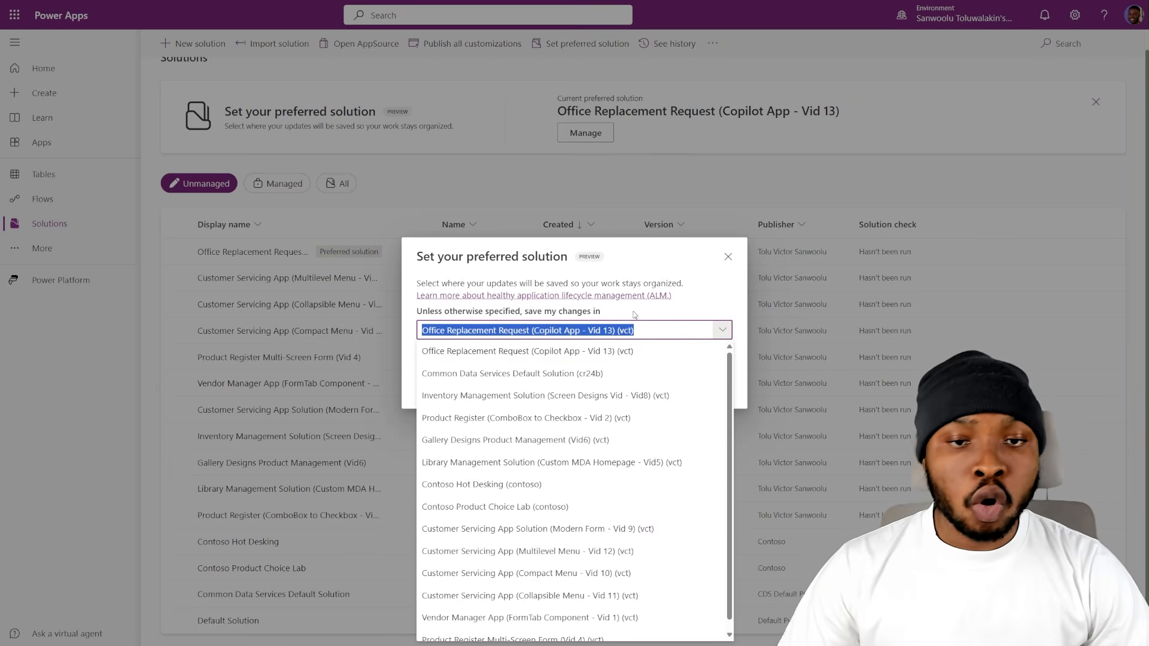
click(606, 327)
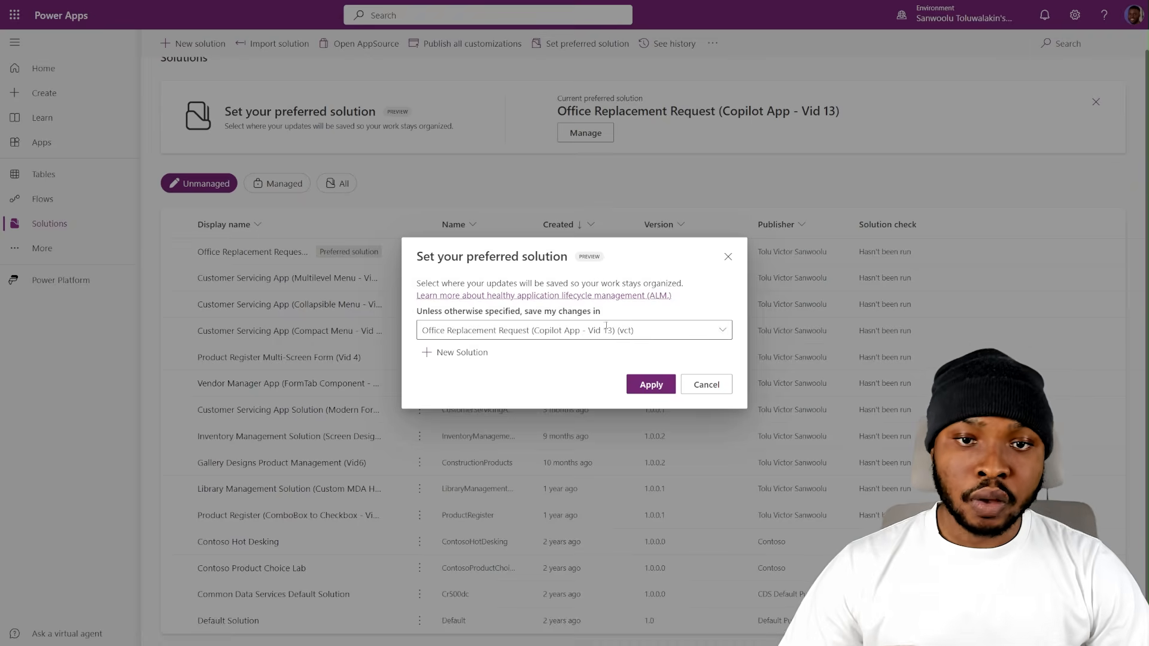
click(650, 392)
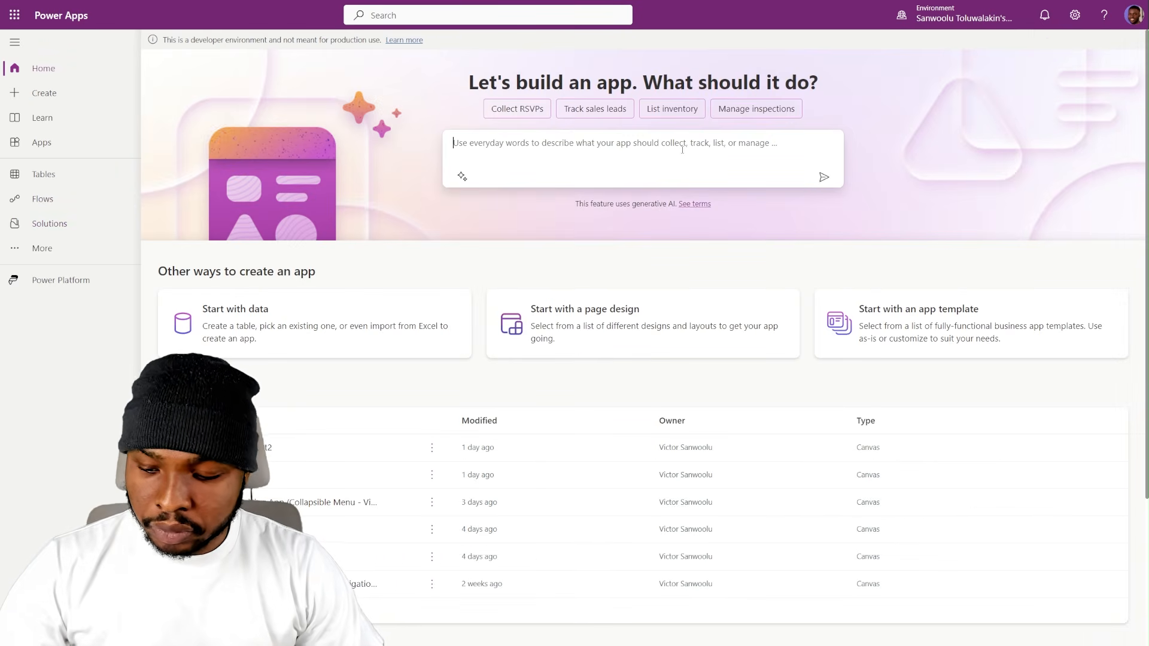
- Have Copilot generate an app from the description "Create an app for office staff to request replacement office items."
click(688, 150)
text(Create an app for office staff to request replacement office items.)
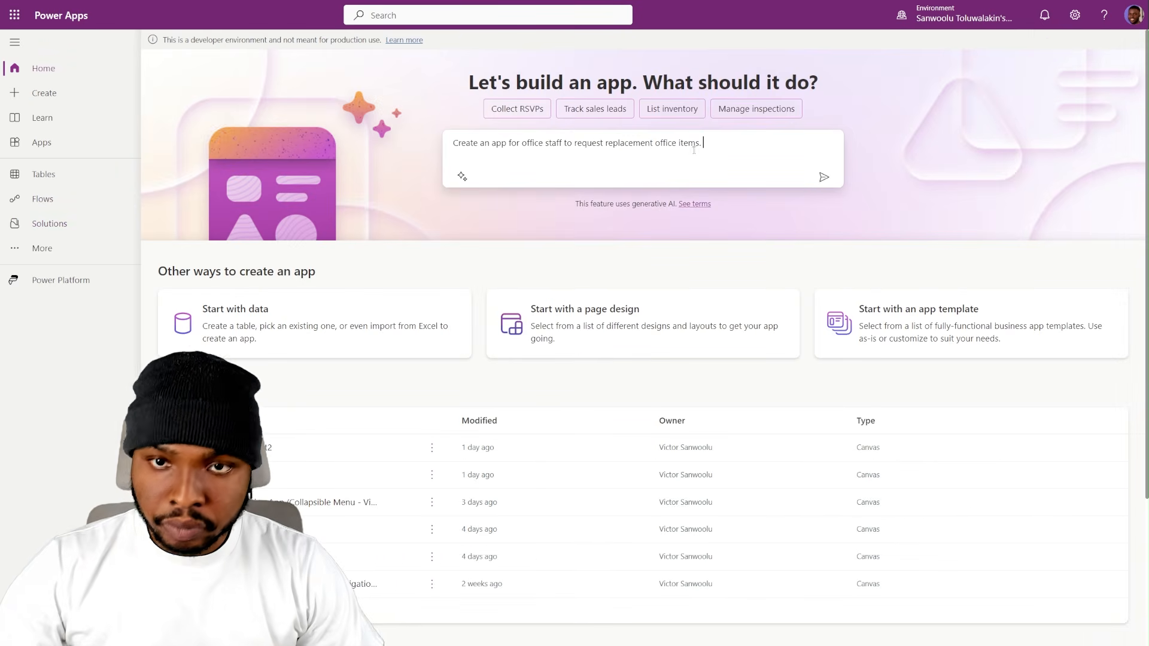
click(823, 180)
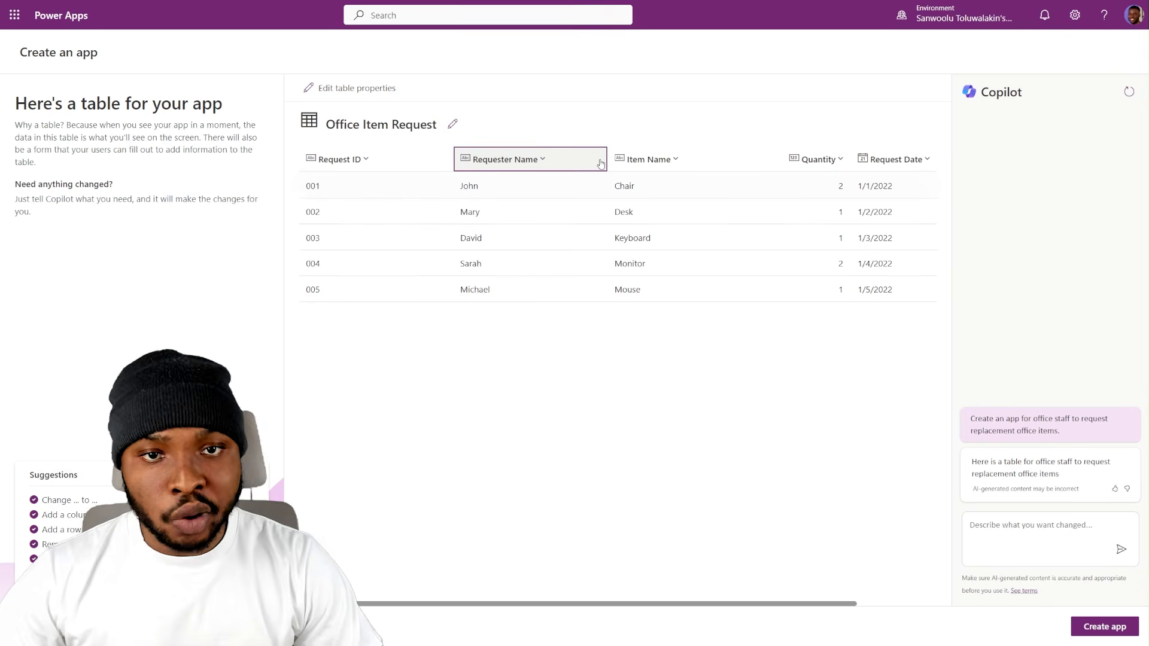
- Examine the Status column's properties and choices in the generated table
scroll(694, 216, right, 3)
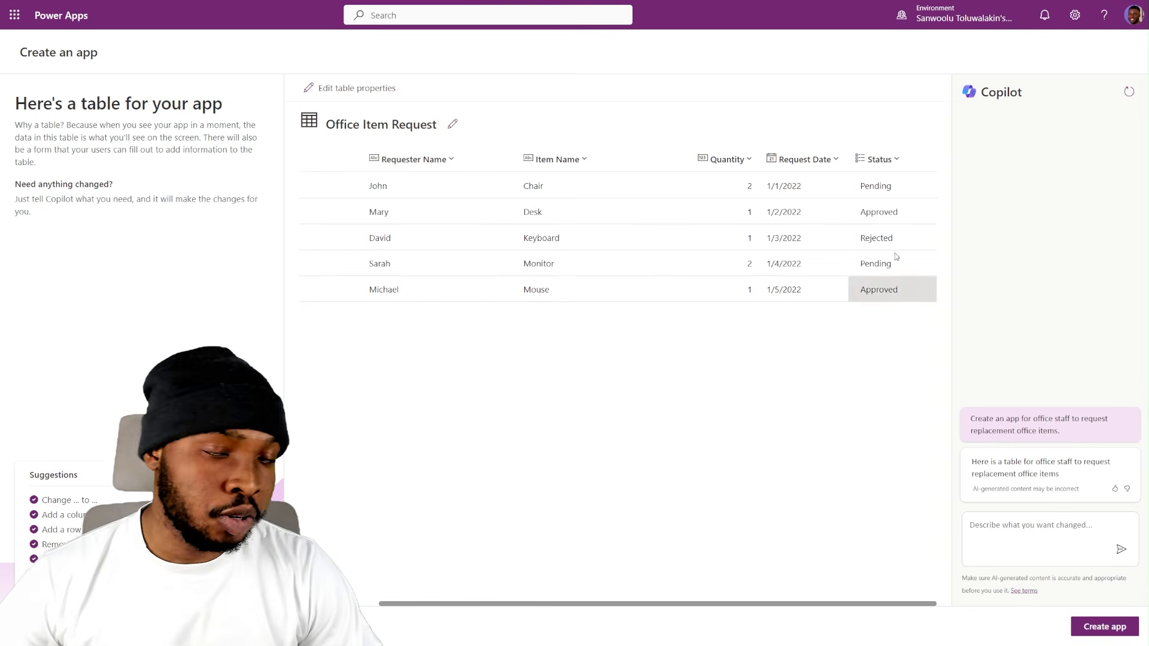
click(880, 159)
click(872, 179)
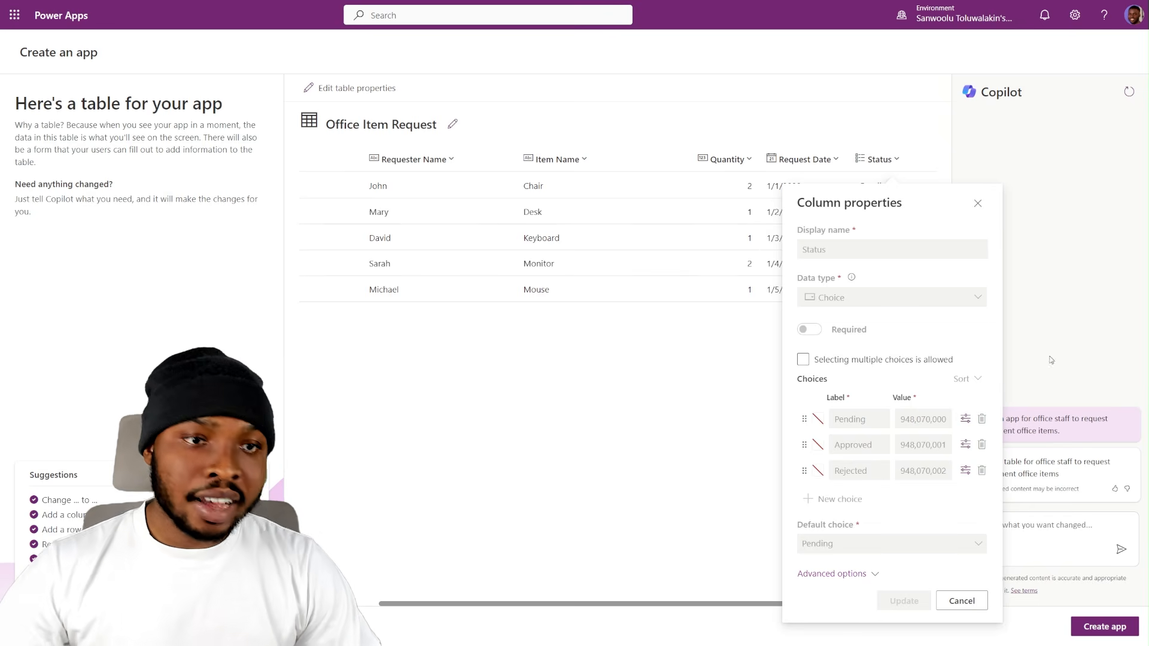
click(978, 203)
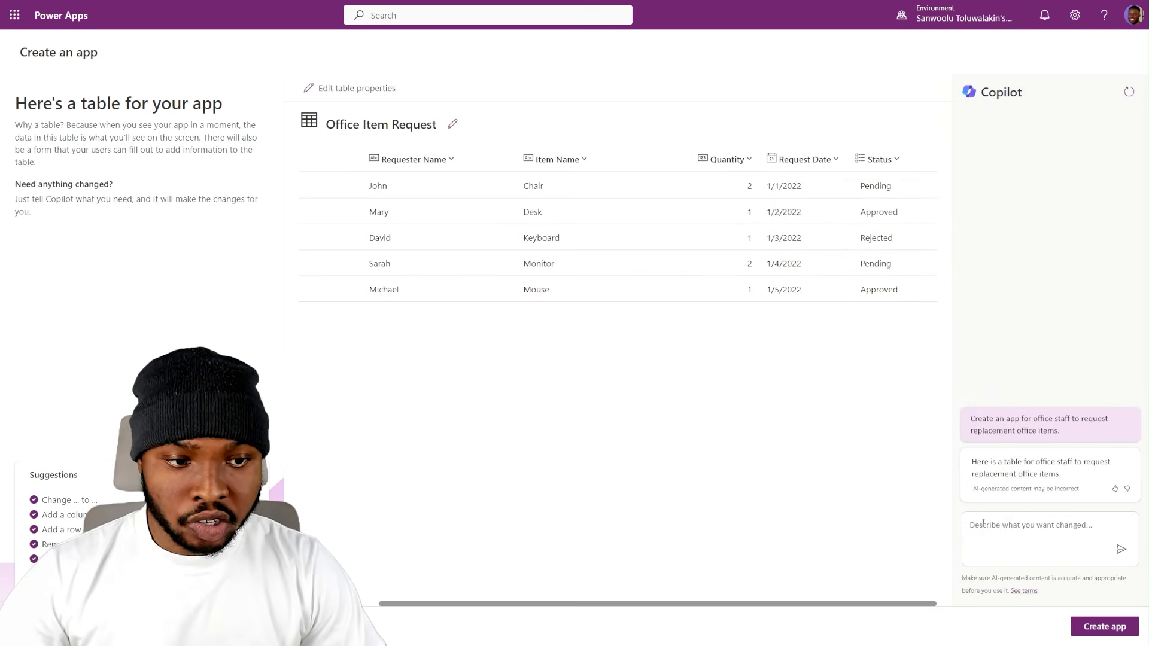
- Ask Copilot to "Add a new status option Fulfilled" and check the choices in the Status column's properties
click(983, 524)
text(Add a new status option Fulfilled)
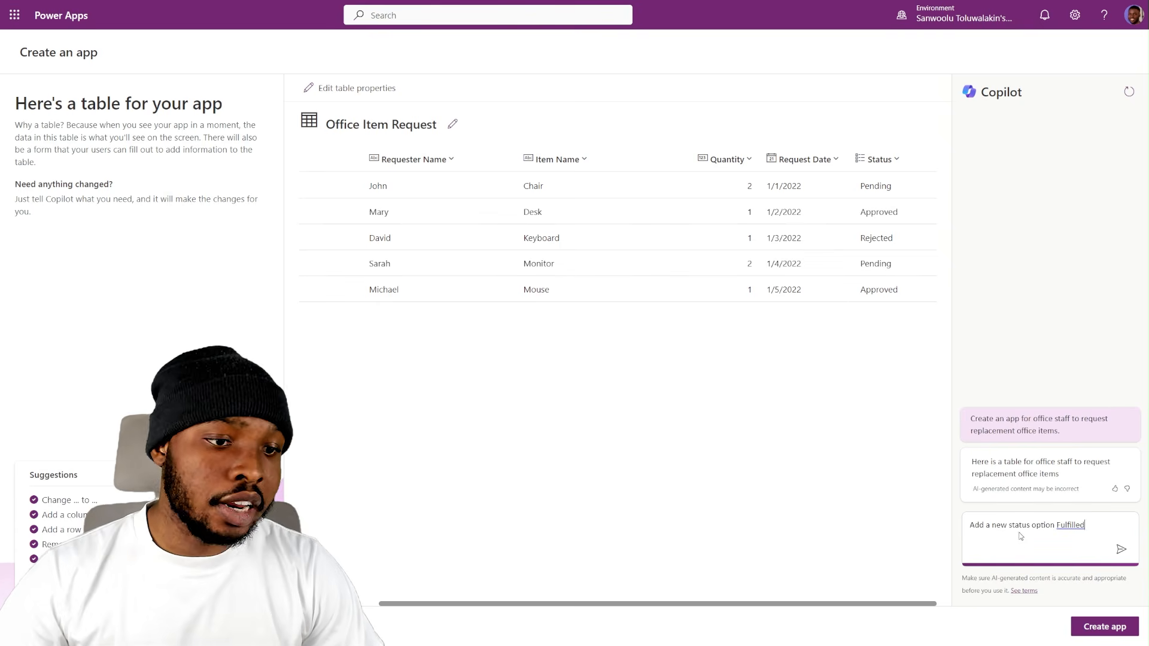
click(1121, 549)
click(888, 162)
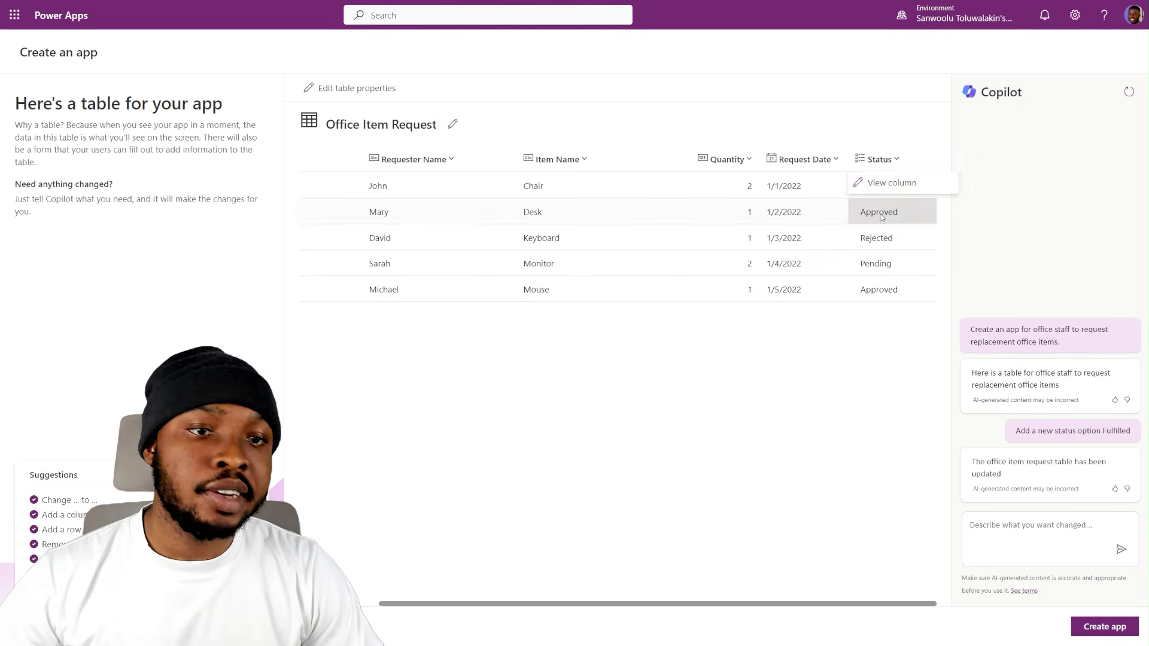
click(865, 183)
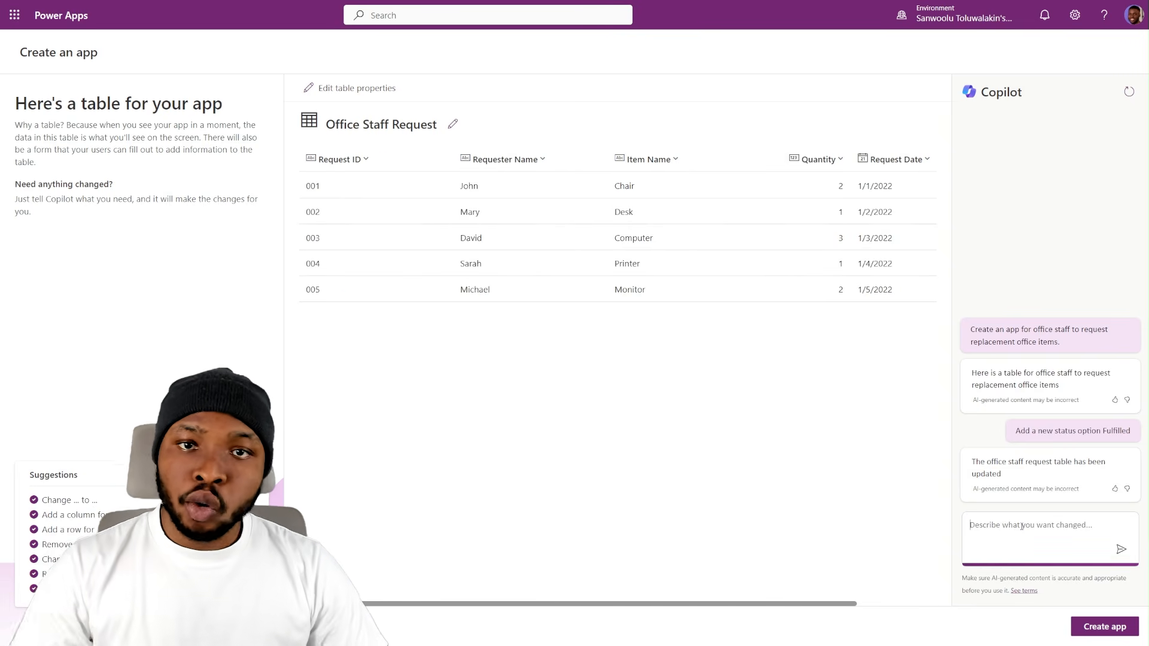
- Ask Copilot to "Add "FulFillment Date" column." and check the new column's properties
text(Add "FulFillment Date" column.)
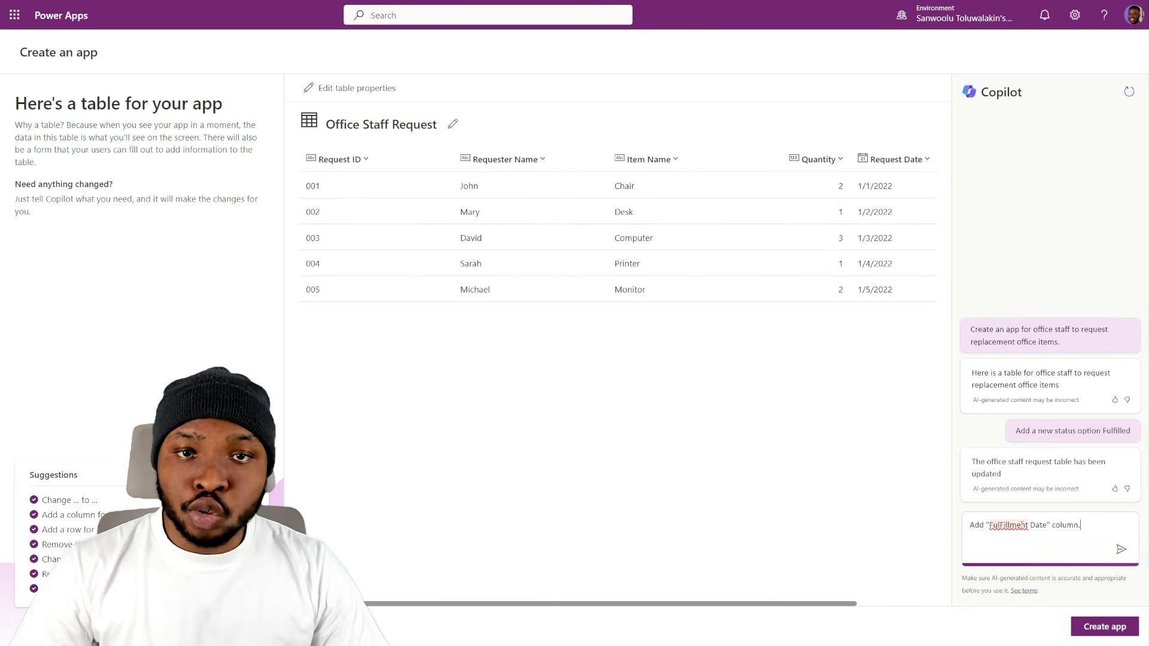
key(Return)
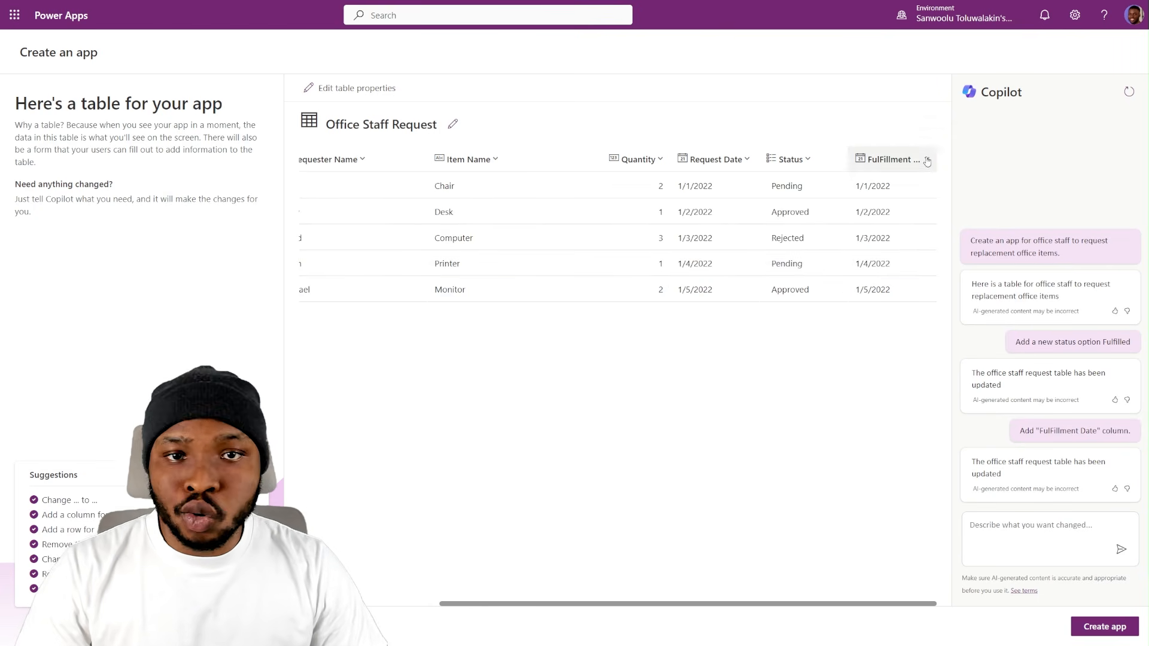
click(926, 160)
click(891, 183)
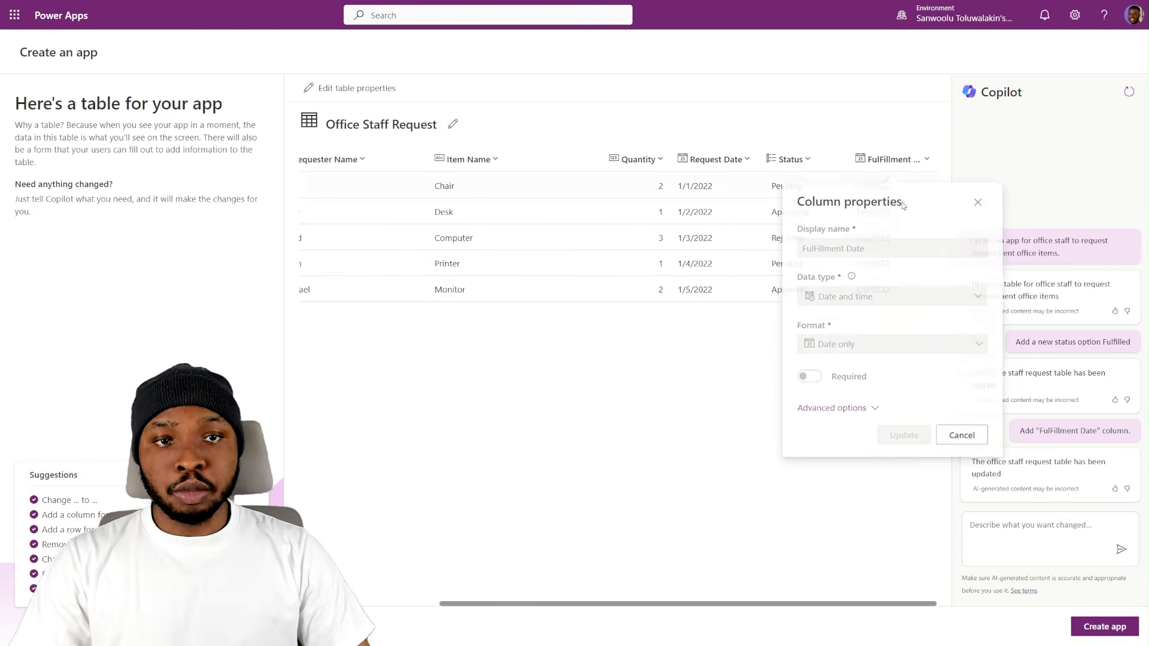
click(977, 206)
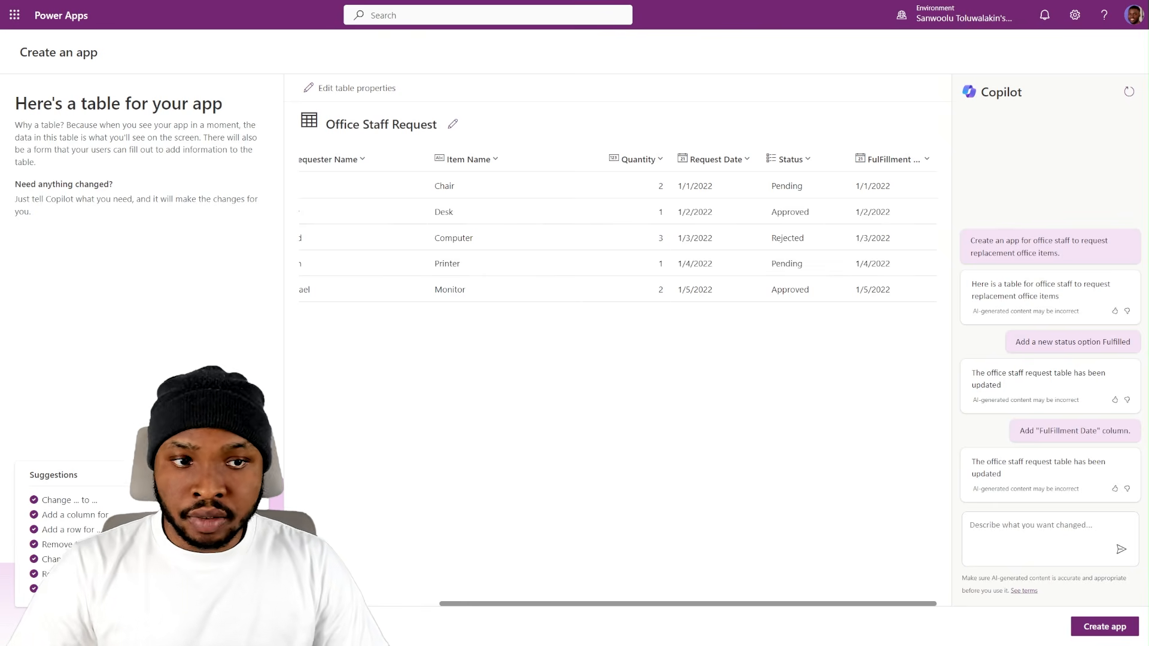
- Ask Copilot "Do you support autonumber column" and request "Add autonumber column for ID"
click(1012, 524)
text(Do you support autonumber column)
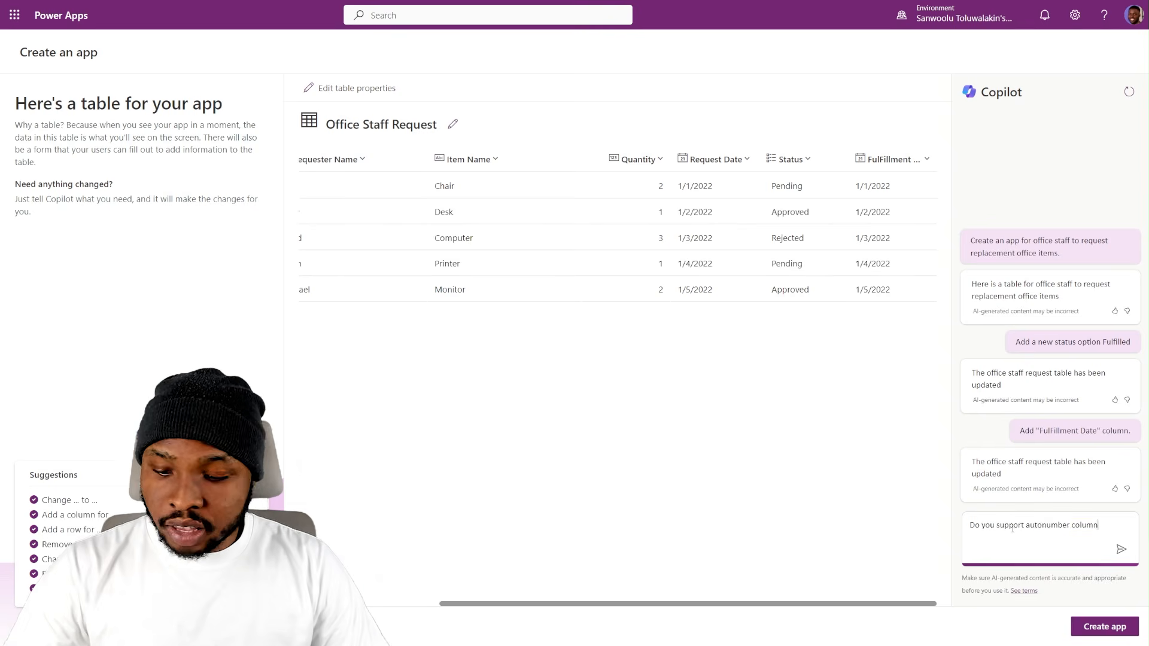
click(1122, 549)
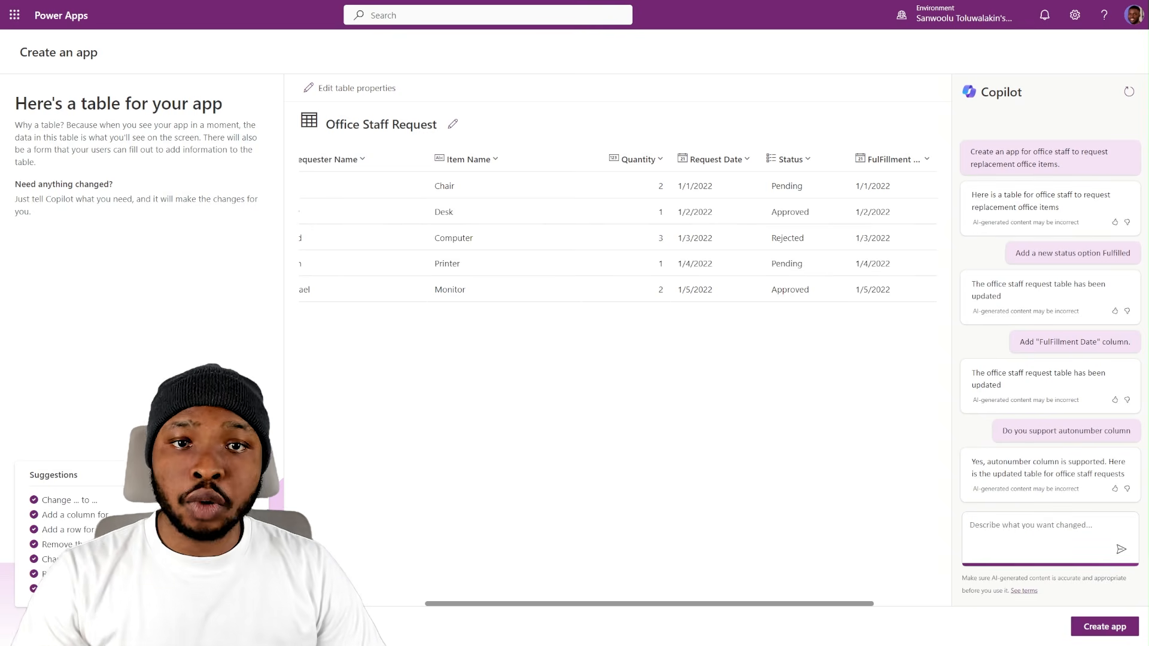
text(Add autonumber column for ID)
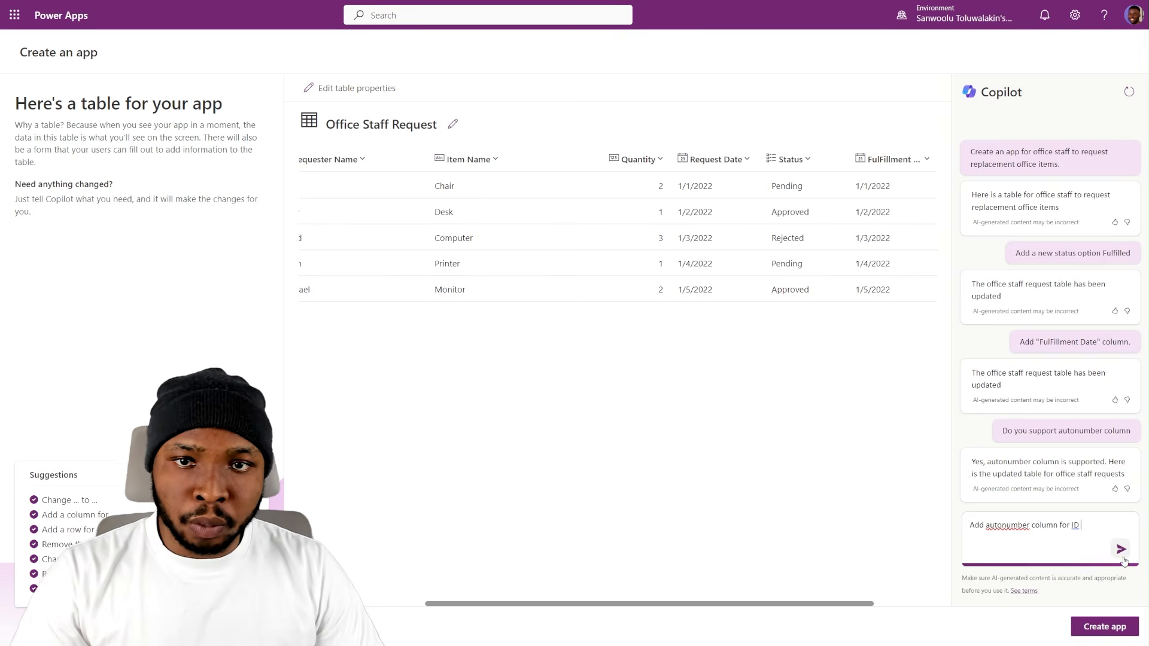
click(1122, 549)
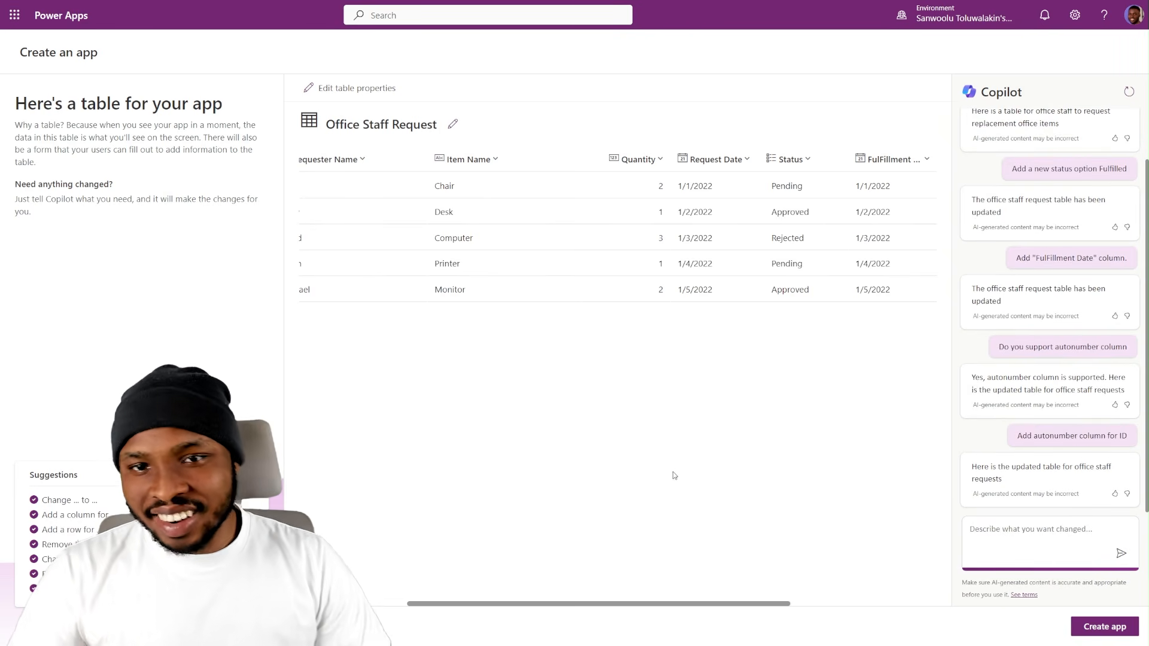
- Check the data types of the ID and Autonumber columns in their column properties
click(805, 158)
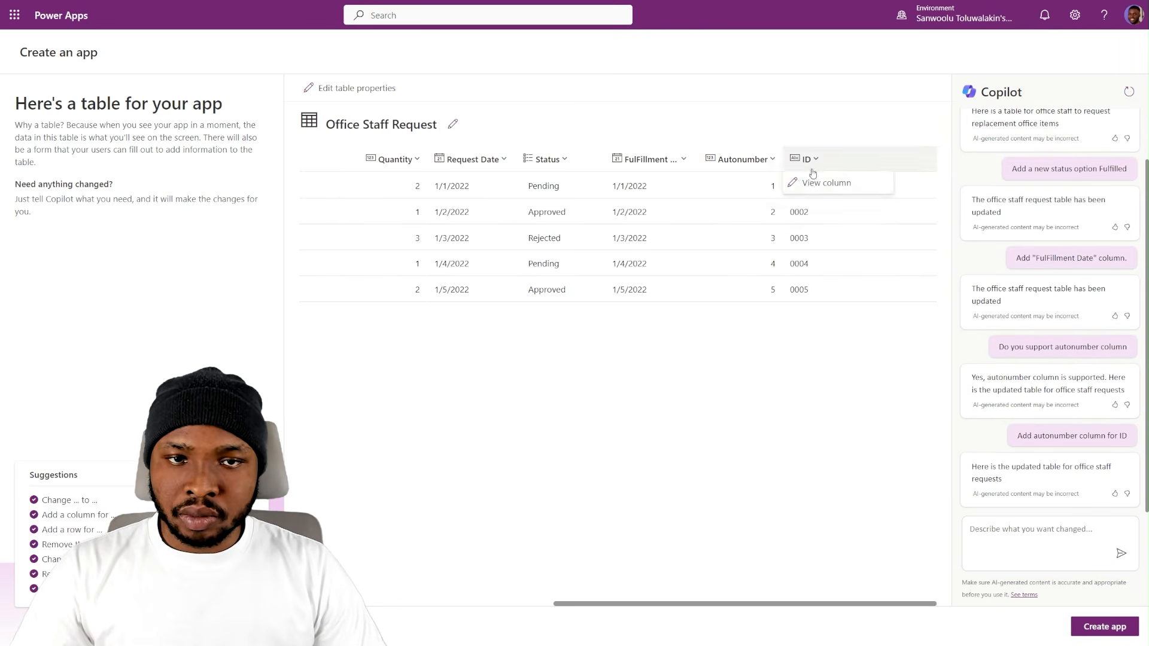
click(820, 181)
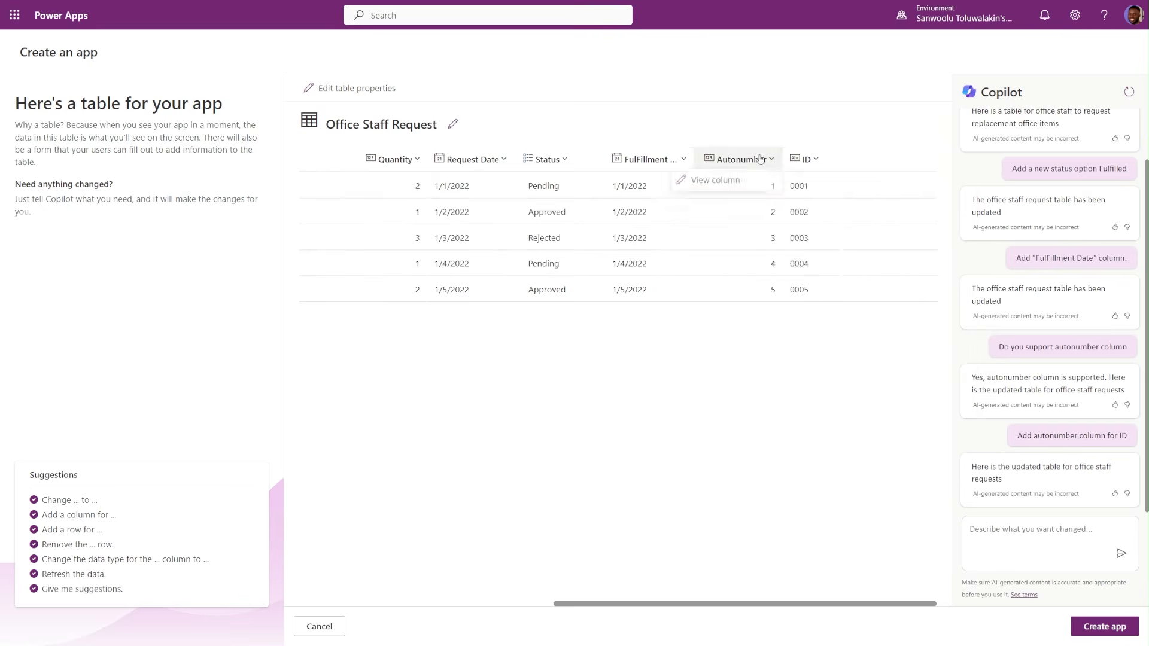
click(726, 251)
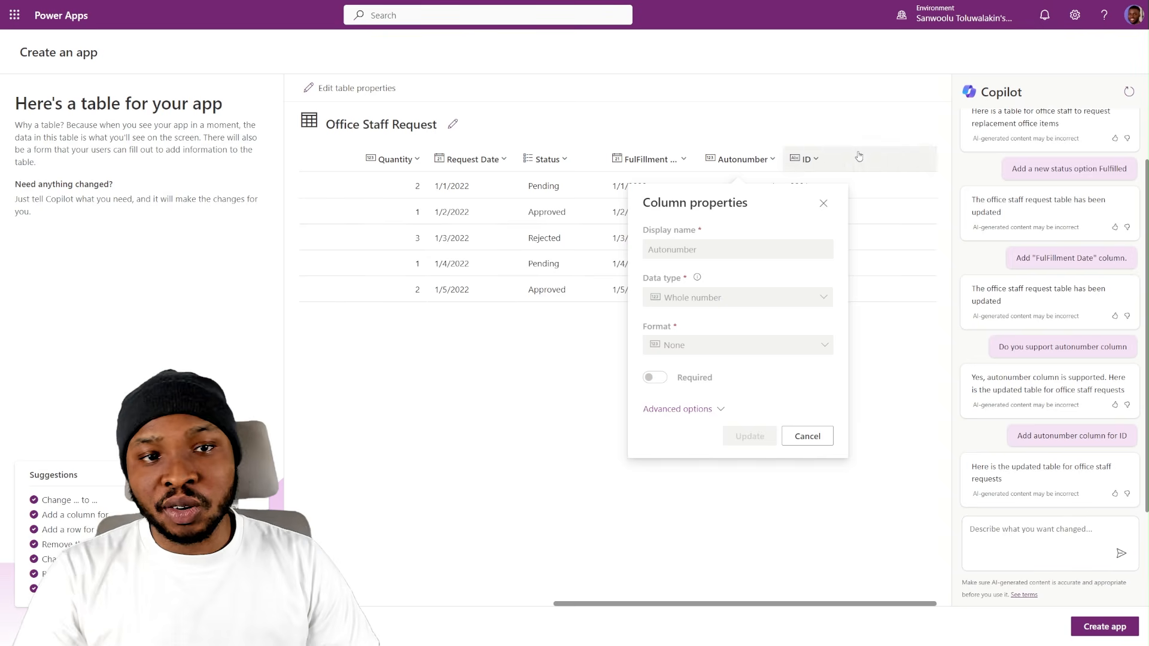
click(818, 440)
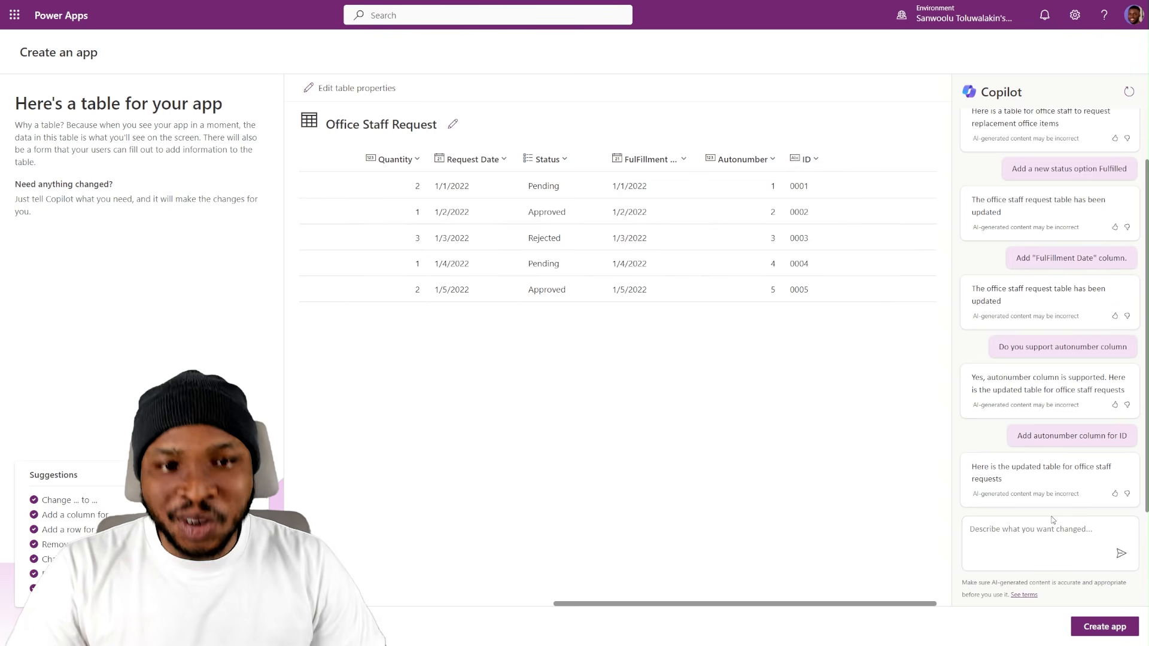
- Ask Copilot "Which column types are supported"
click(1018, 533)
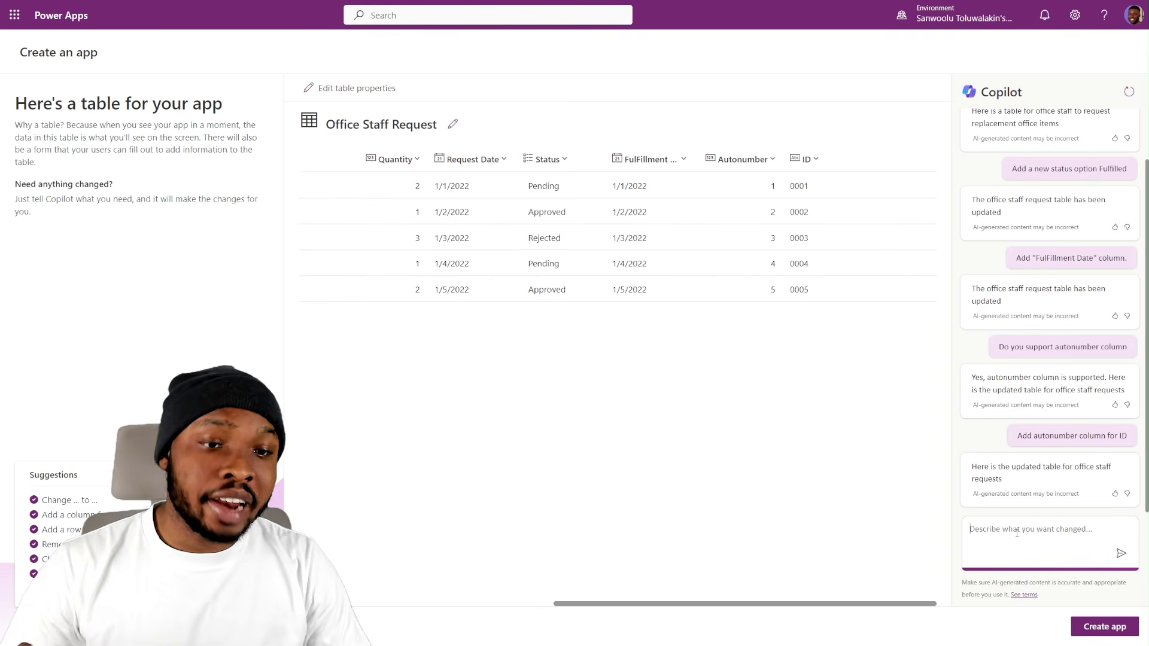
text(Which column types are supported)
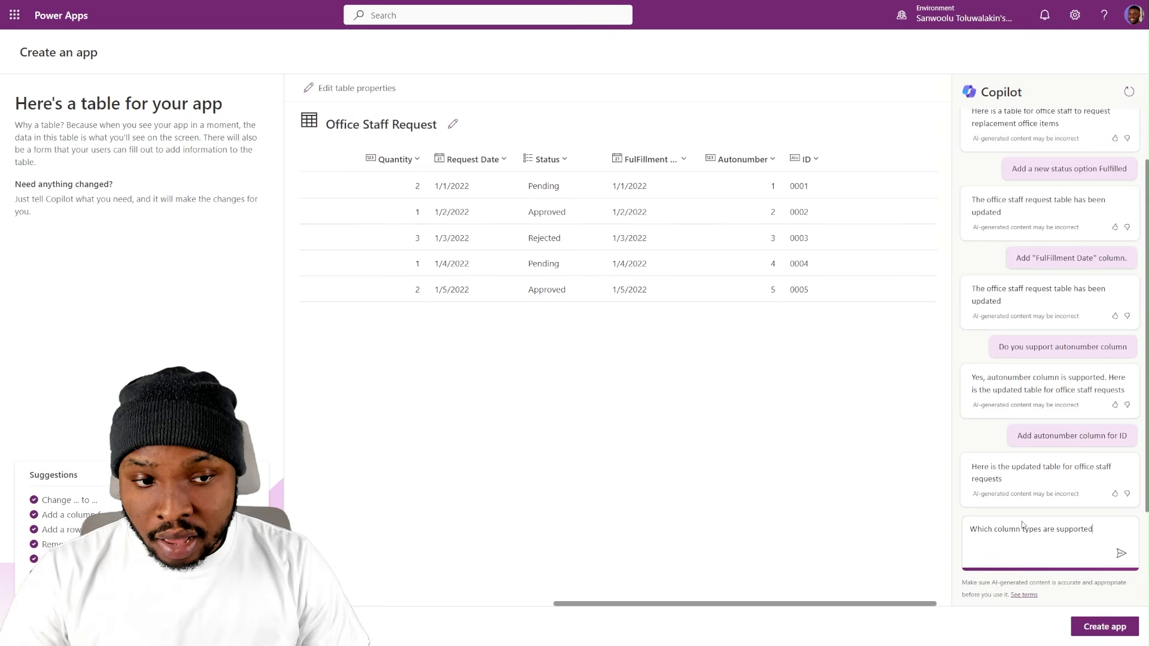
click(1120, 559)
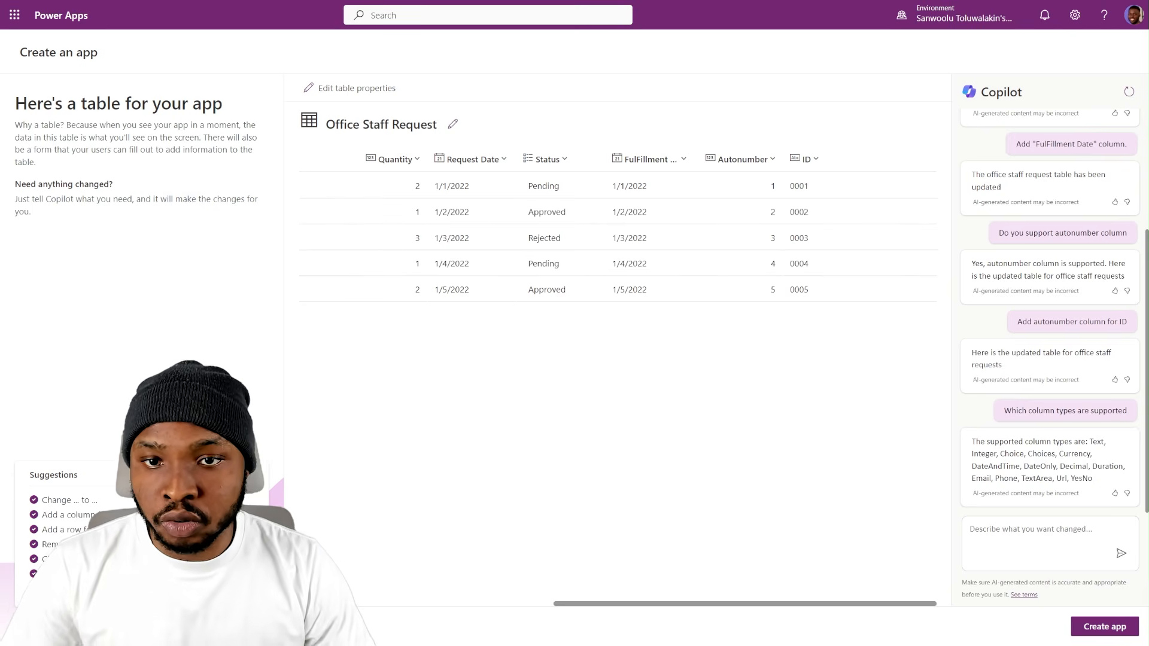
- Ask Copilot to "remove "autonumber" and "ID" columns" and check the table's remaining columns
click(1025, 527)
text(remove "autonumber" and "ID" columns)
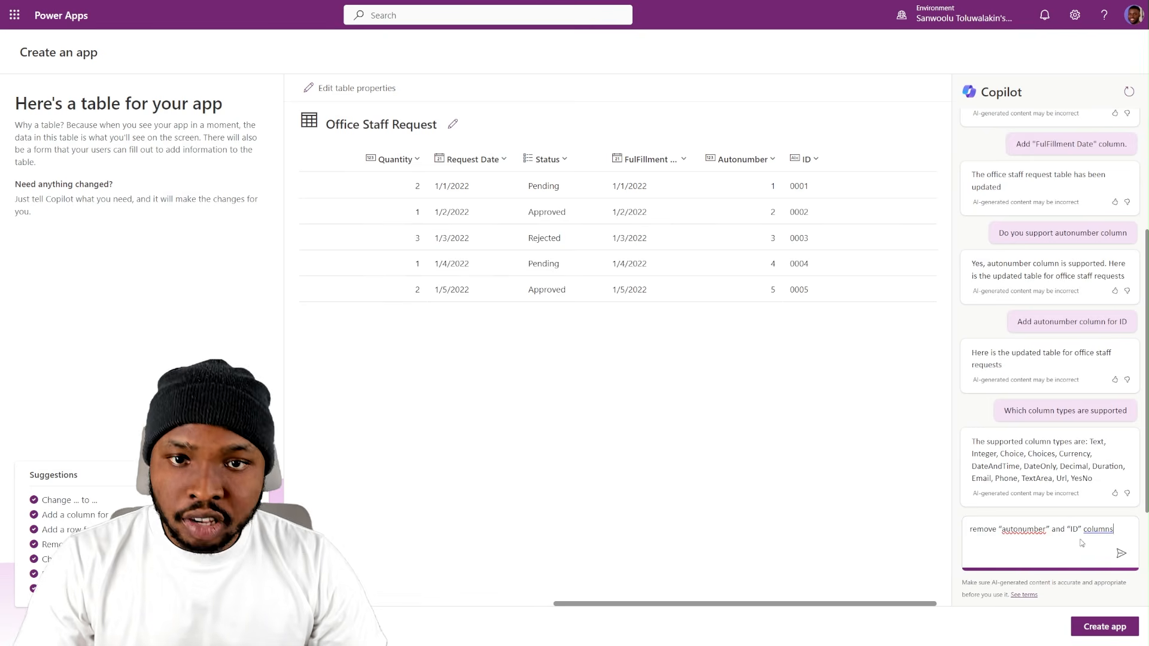
click(1121, 553)
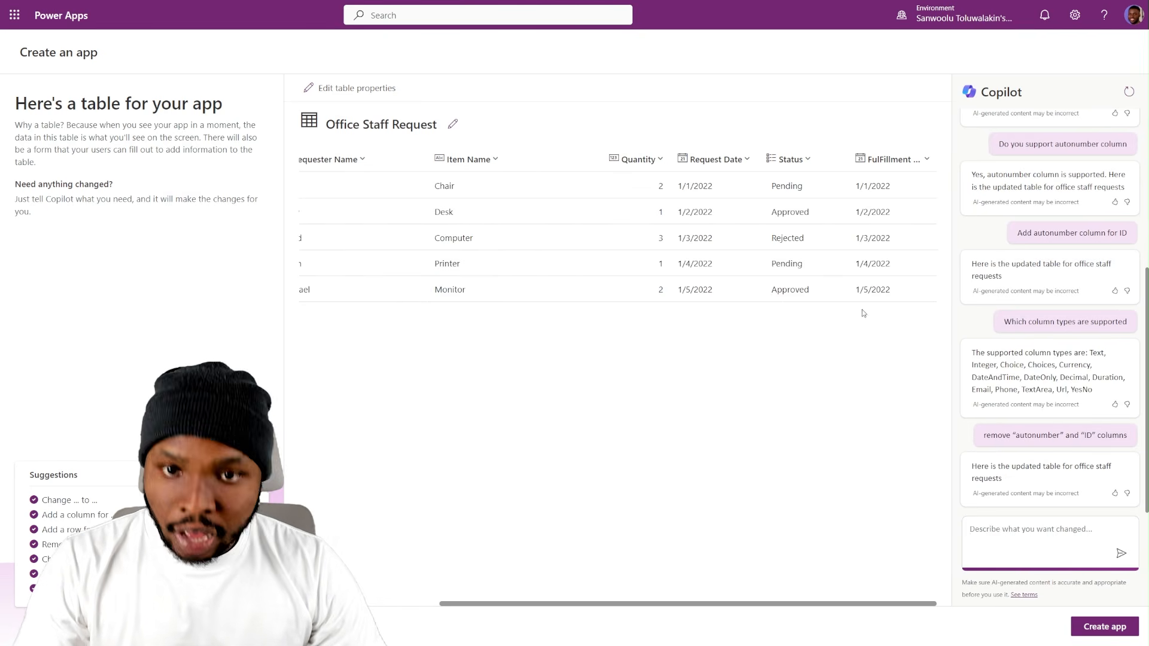
scroll(741, 284, left, 1)
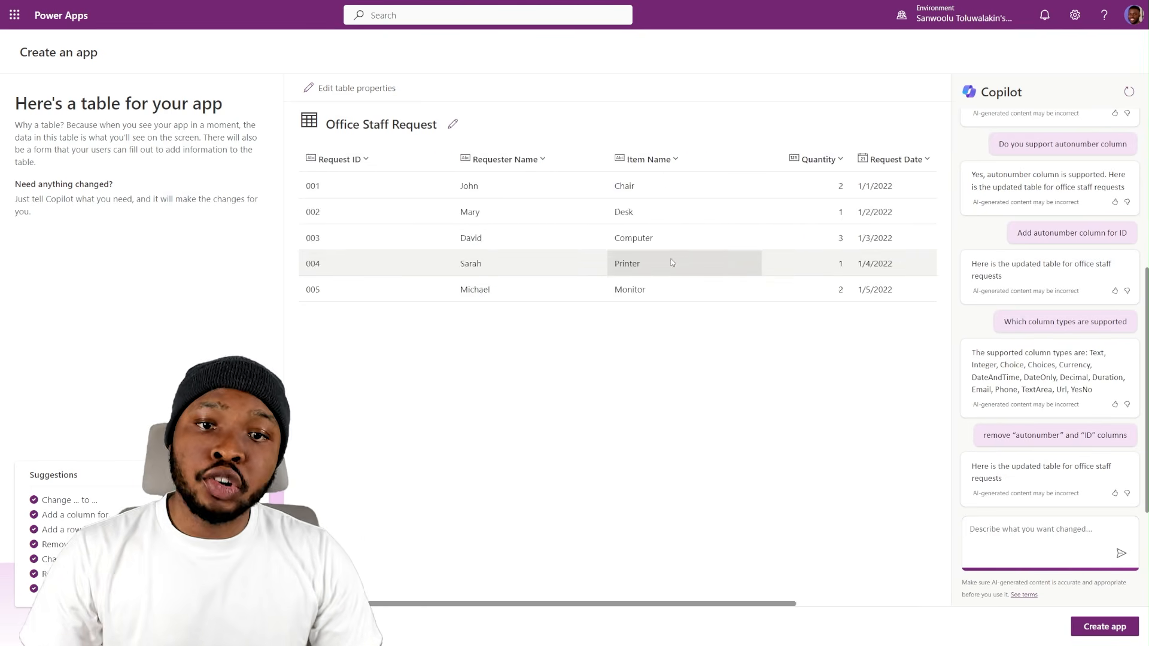
scroll(703, 253, right, 1)
- Ask Copilot to "rename table to "Item Requests"" and check the table's title
text(rename table to "Item Requests")
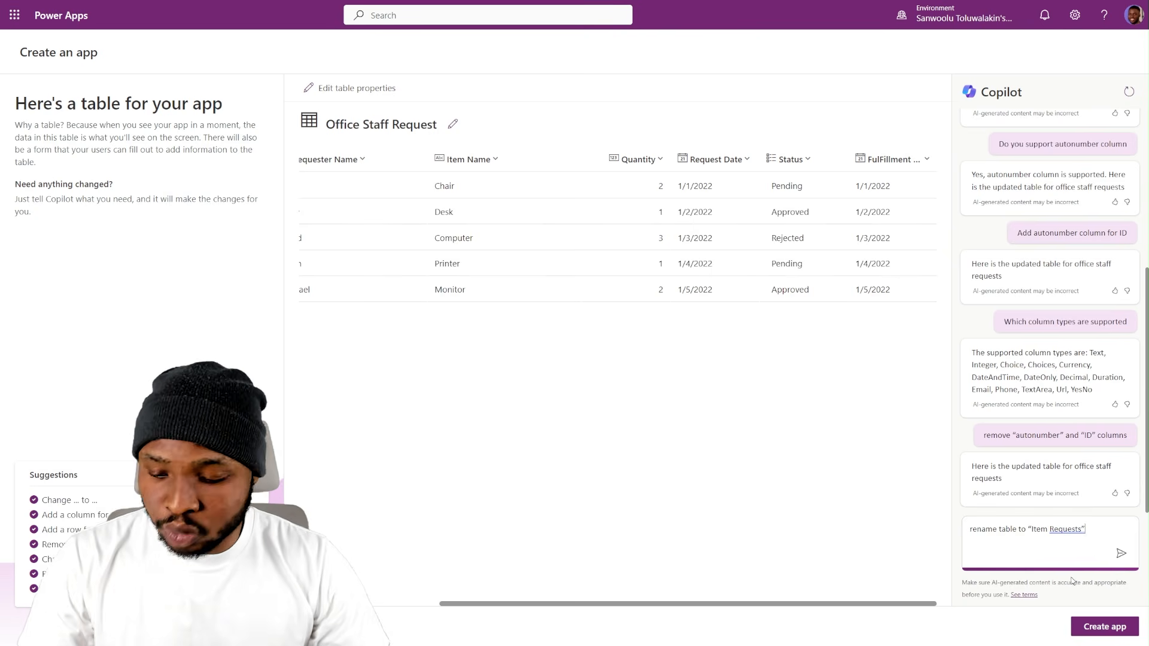
click(1121, 553)
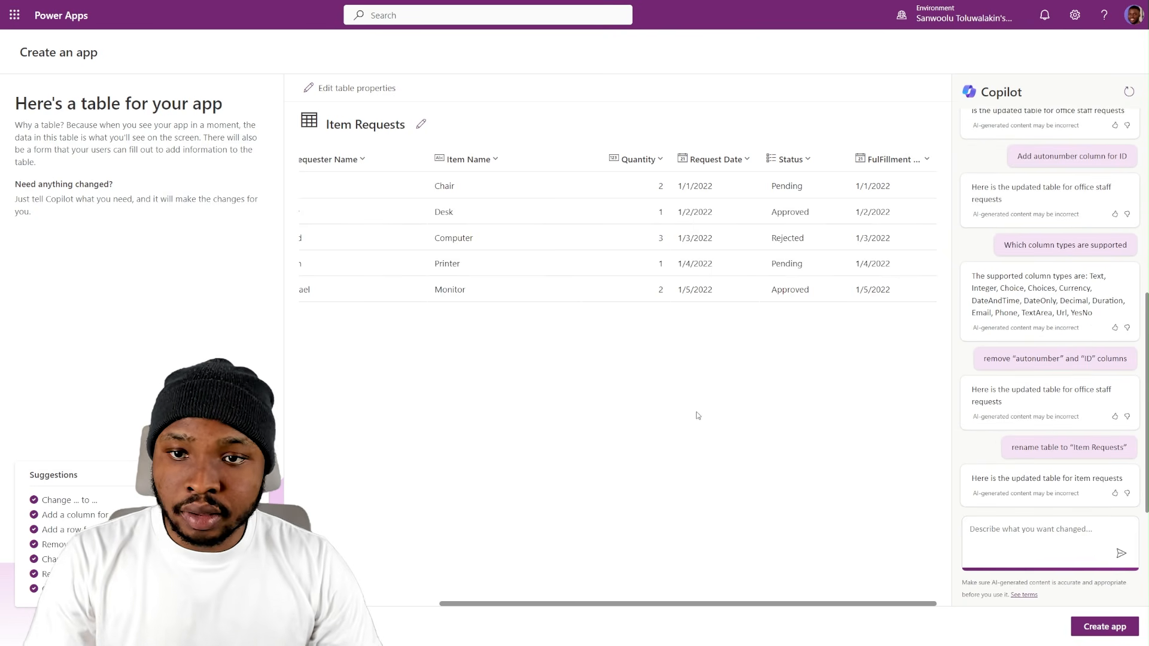
click(421, 124)
click(504, 158)
- Ask Copilot to "Add 10 more rows of data" and review the rows across the table's columns
click(1042, 529)
text(Add 10 more rows of data)
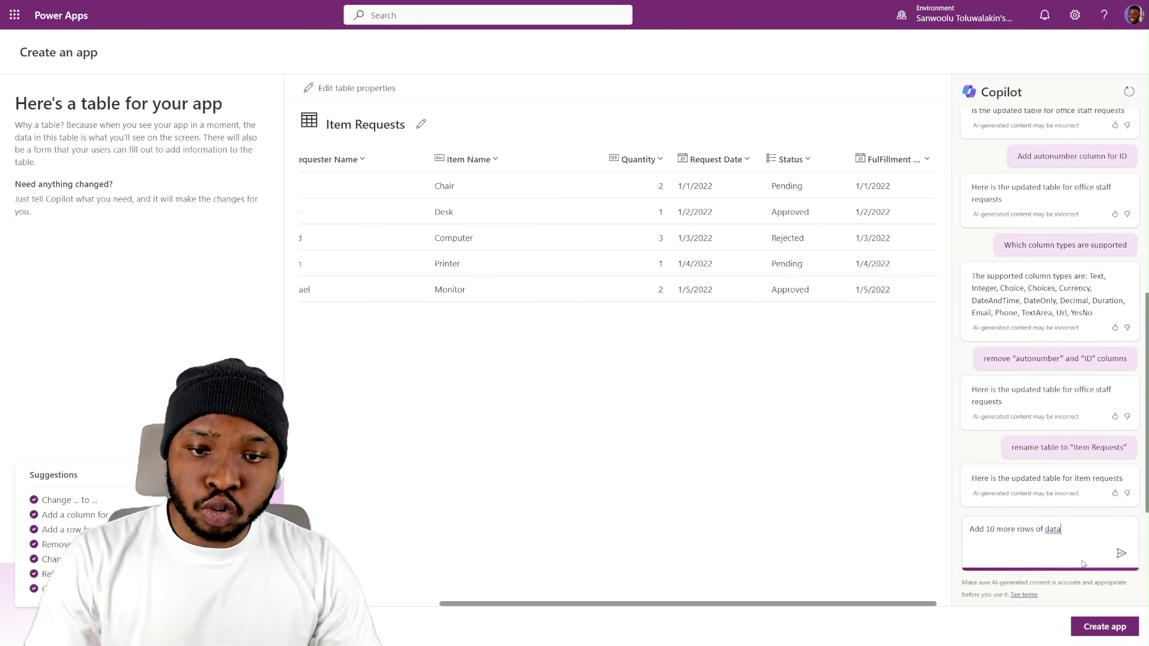
click(1119, 553)
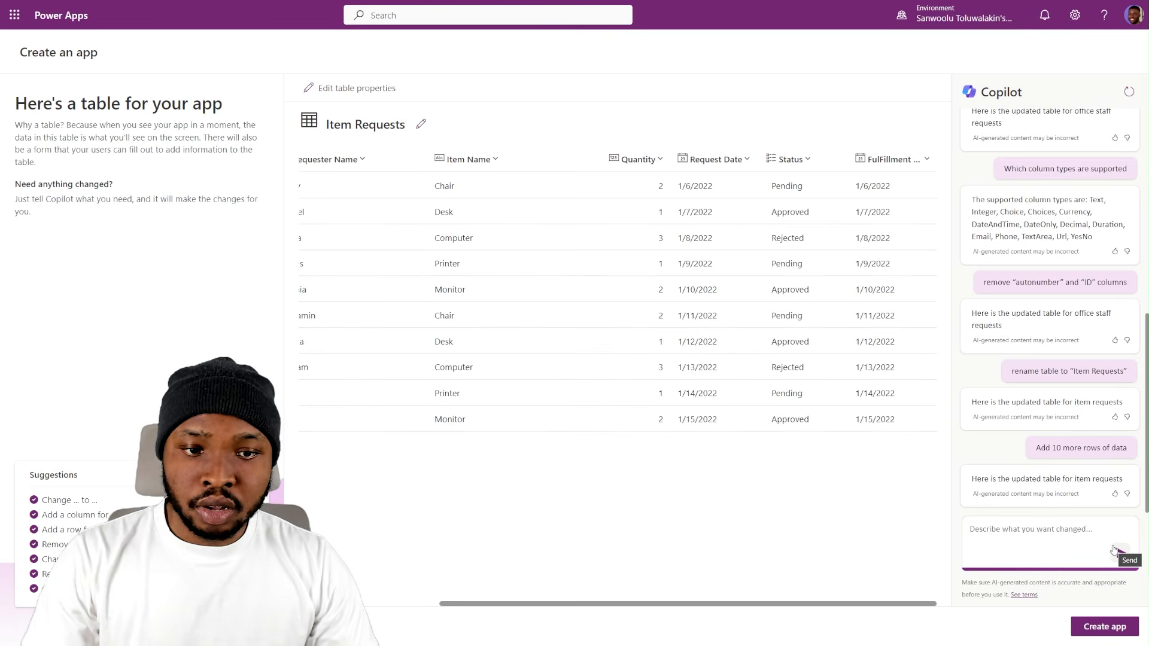
scroll(473, 407, left, 6)
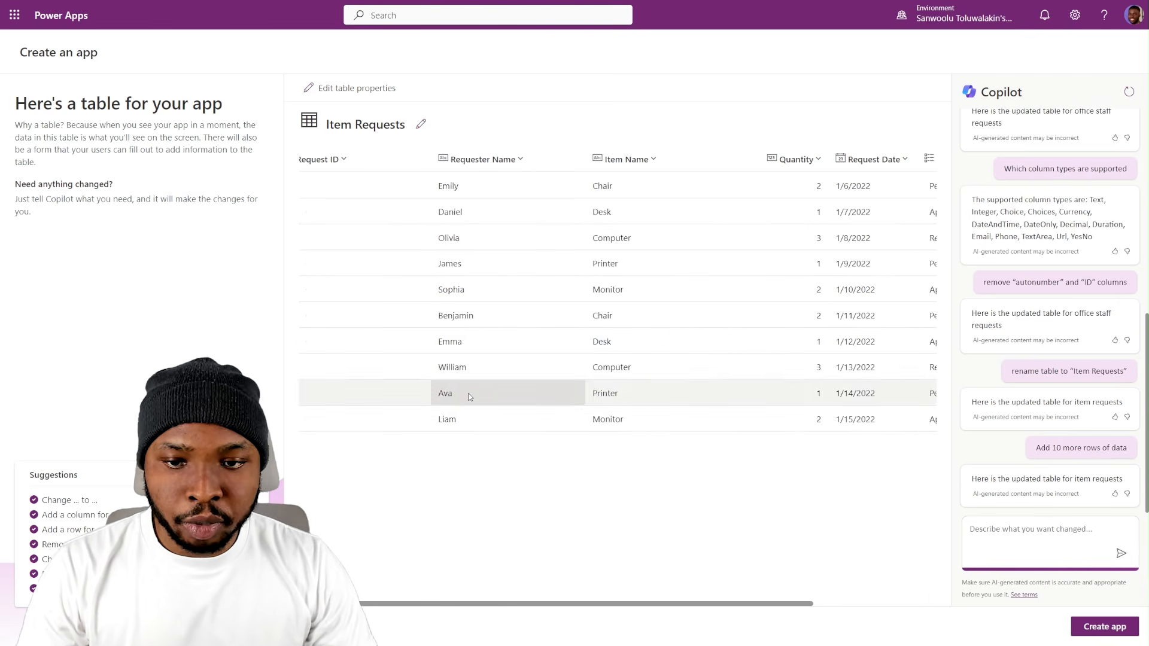
scroll(338, 328, right, 6)
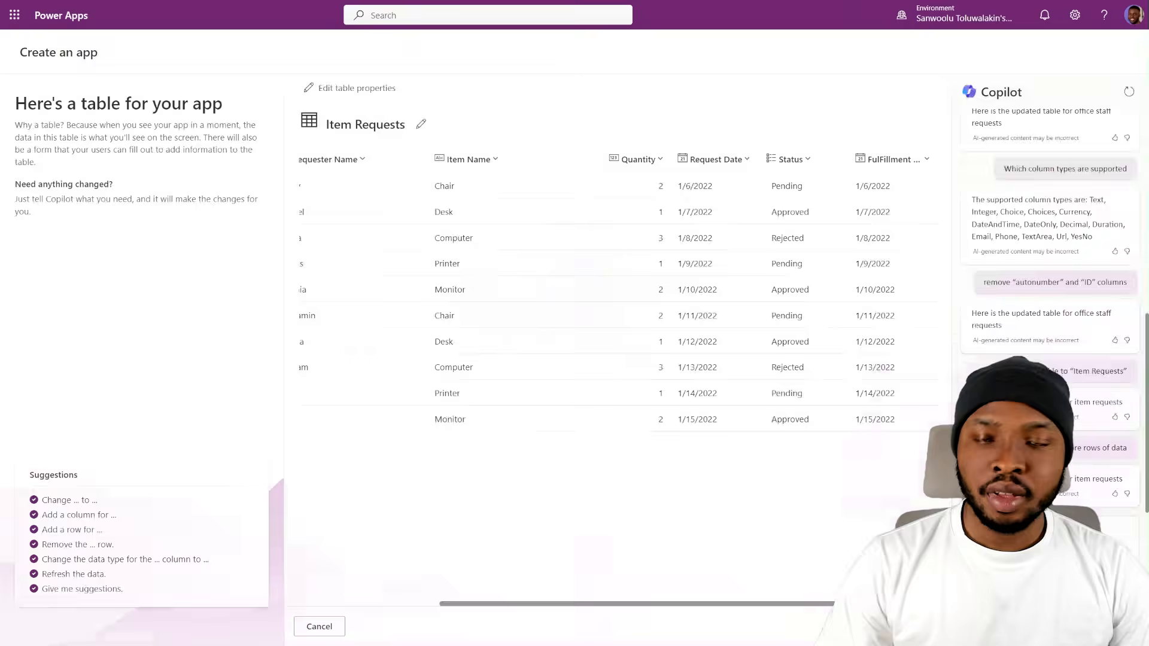
- Create the app from the Item Requests table and select the record detail form on its main screen
click(908, 627)
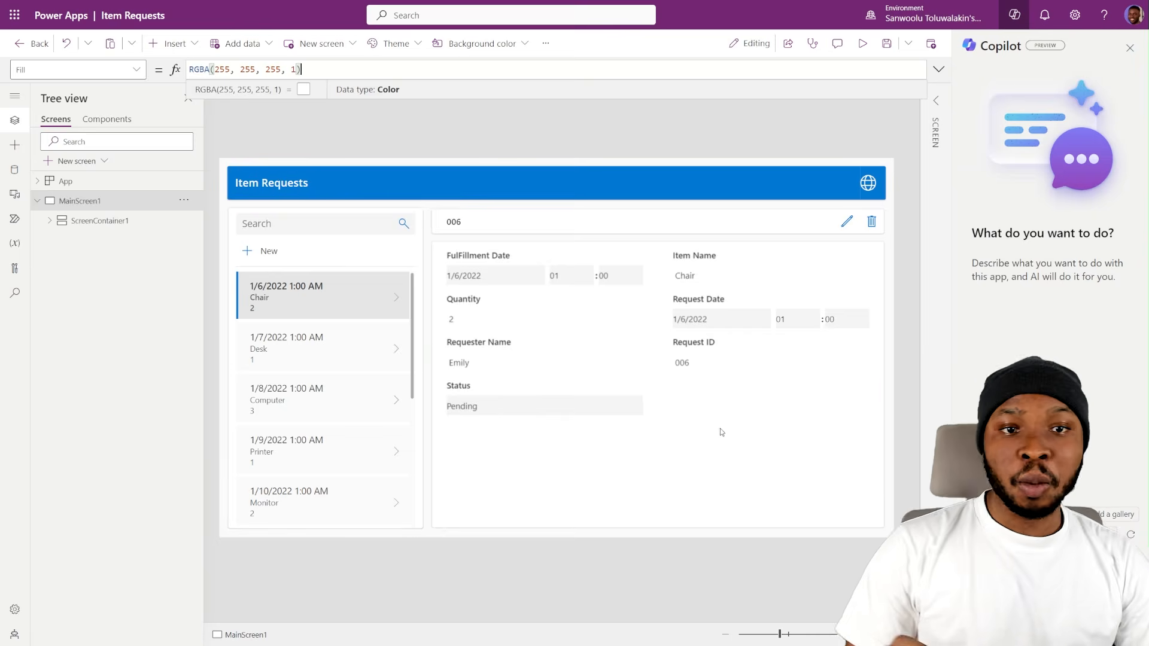
click(570, 432)
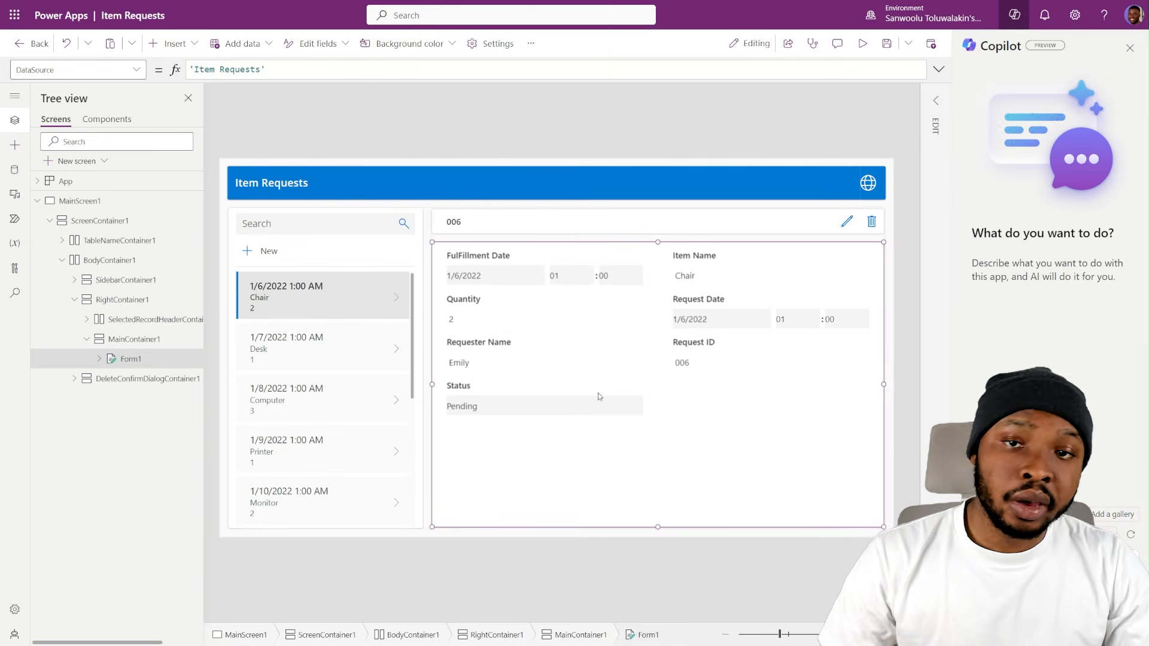
- Preview the app and set the preview to canvas size
click(863, 45)
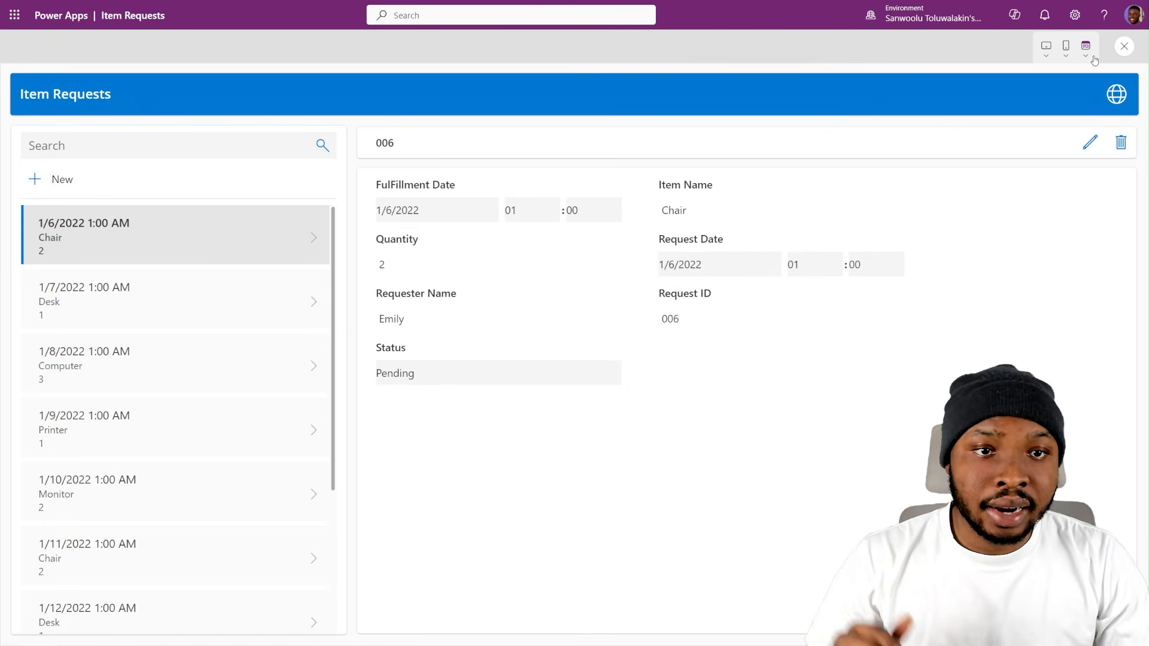
click(1089, 54)
click(1091, 94)
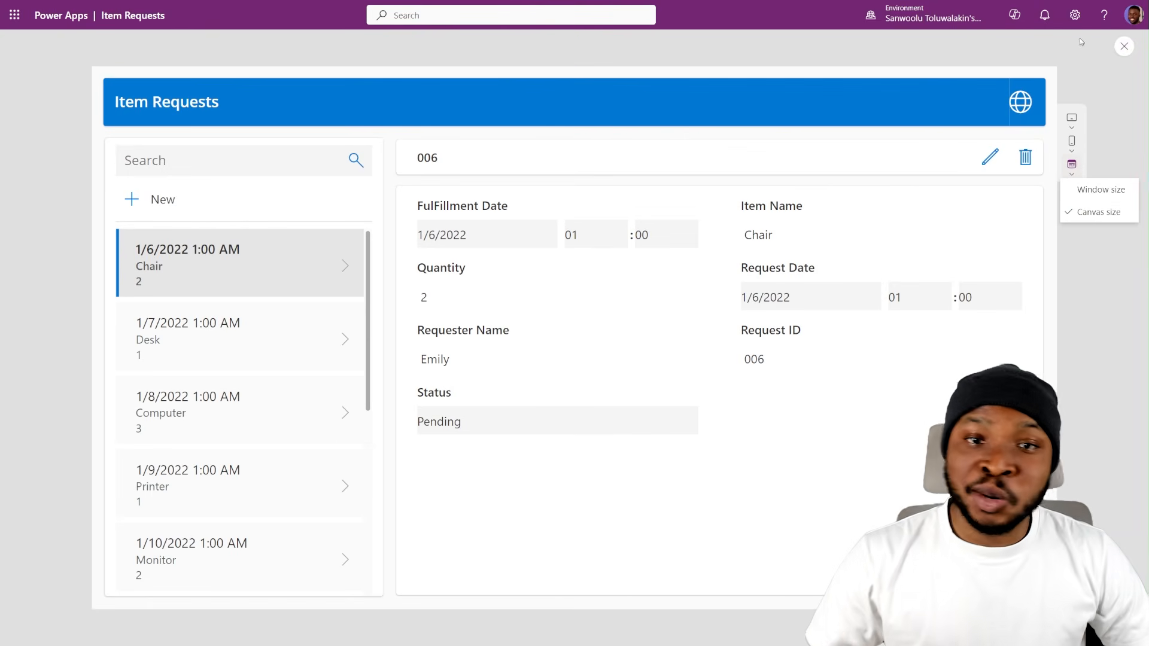
- Preview the app on the Apple iPad Pro 11" tablet and rotate the device orientation
click(1073, 120)
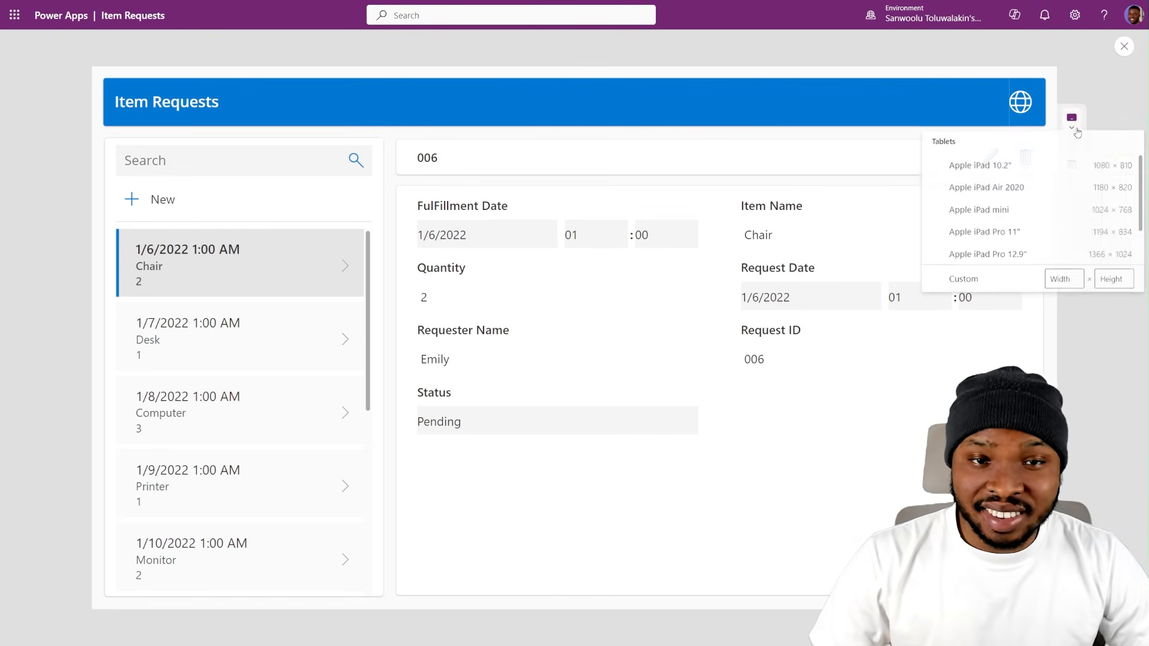
click(993, 234)
click(1018, 193)
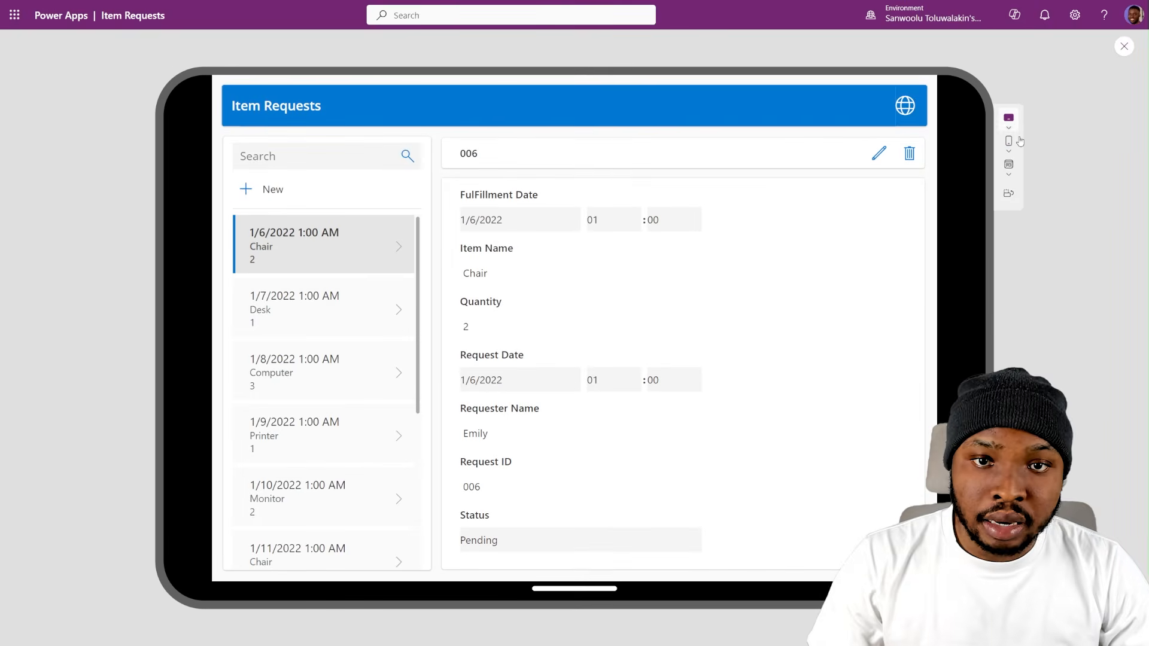
- Preview the app on the Apple iPhone 11 and browse its list of item requests
click(1008, 141)
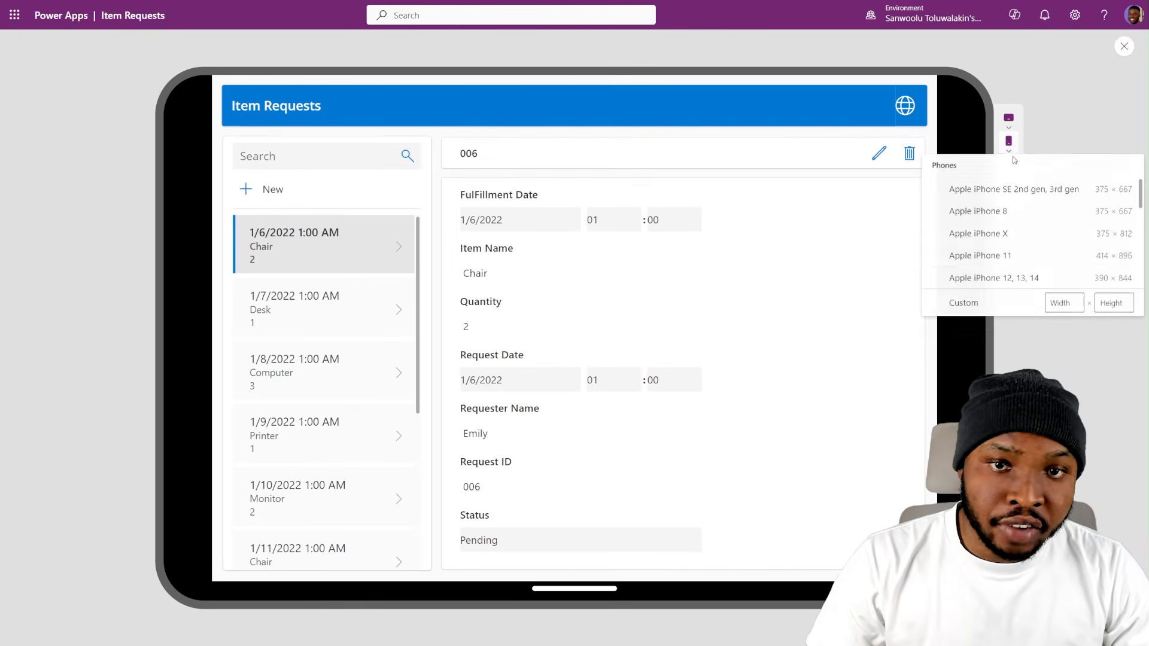
click(989, 265)
click(1061, 87)
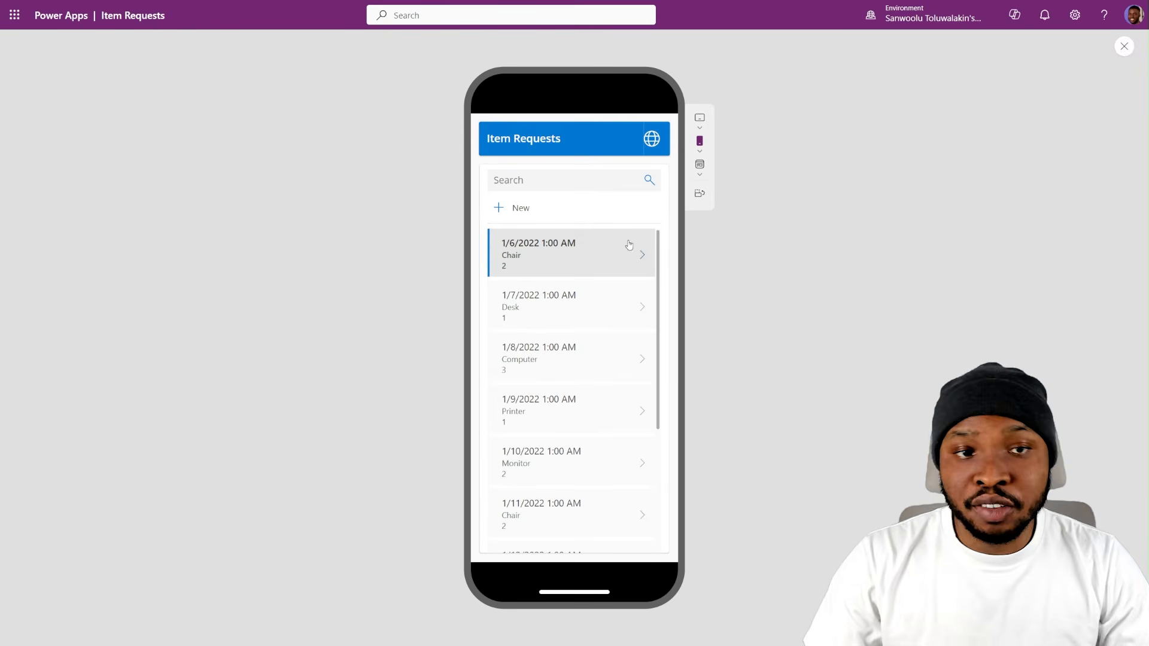
scroll(601, 380, down, 3)
scroll(628, 324, up, 3)
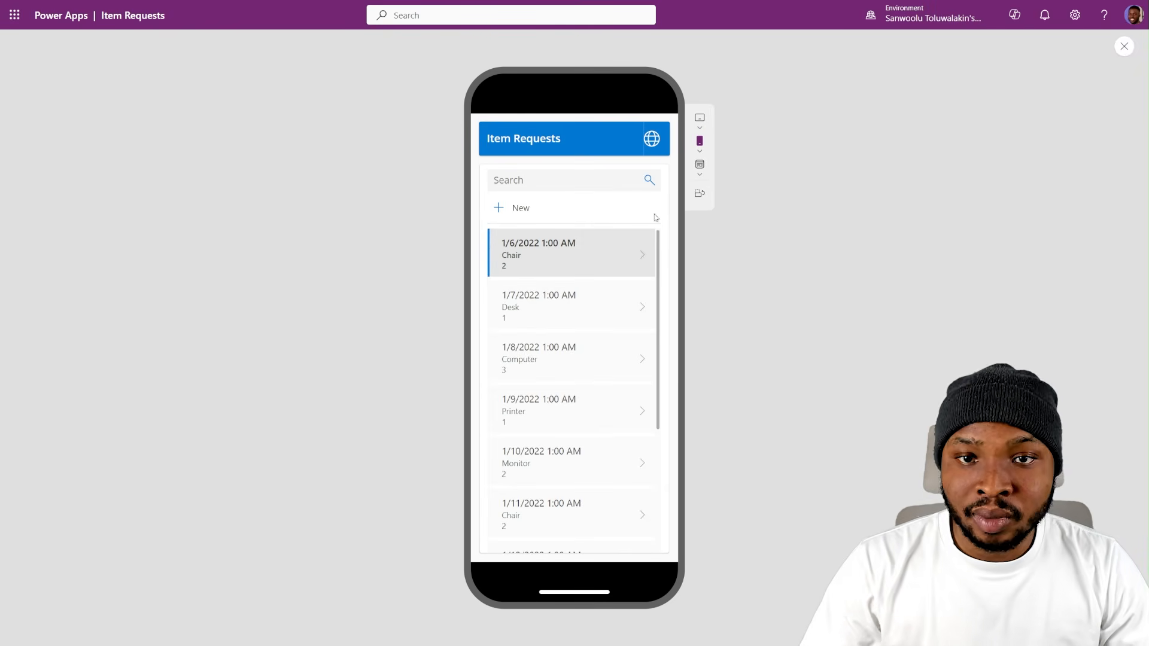
- Check the app's network connection status in the phone preview and return to the editor
click(654, 141)
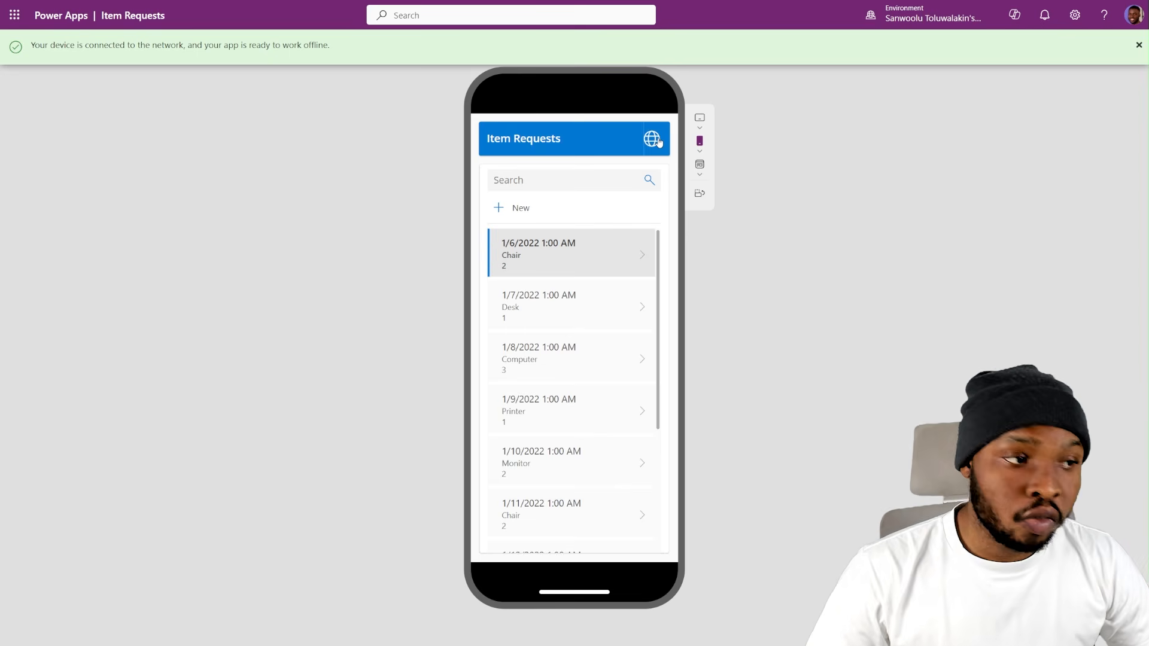
click(1124, 48)
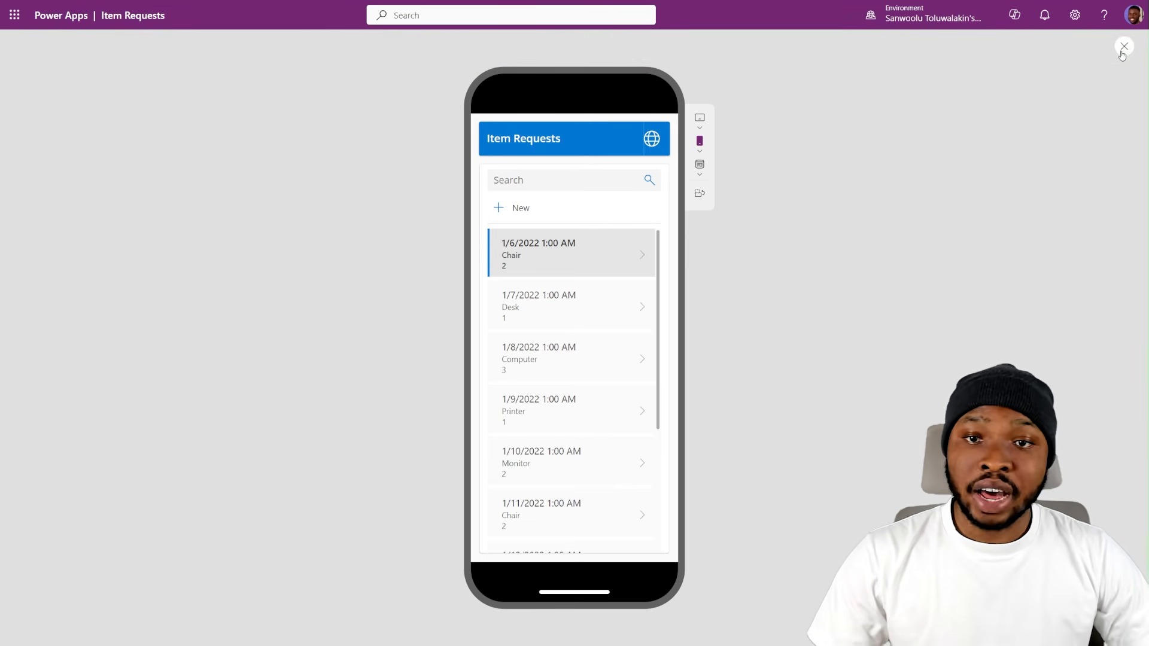
click(1123, 47)
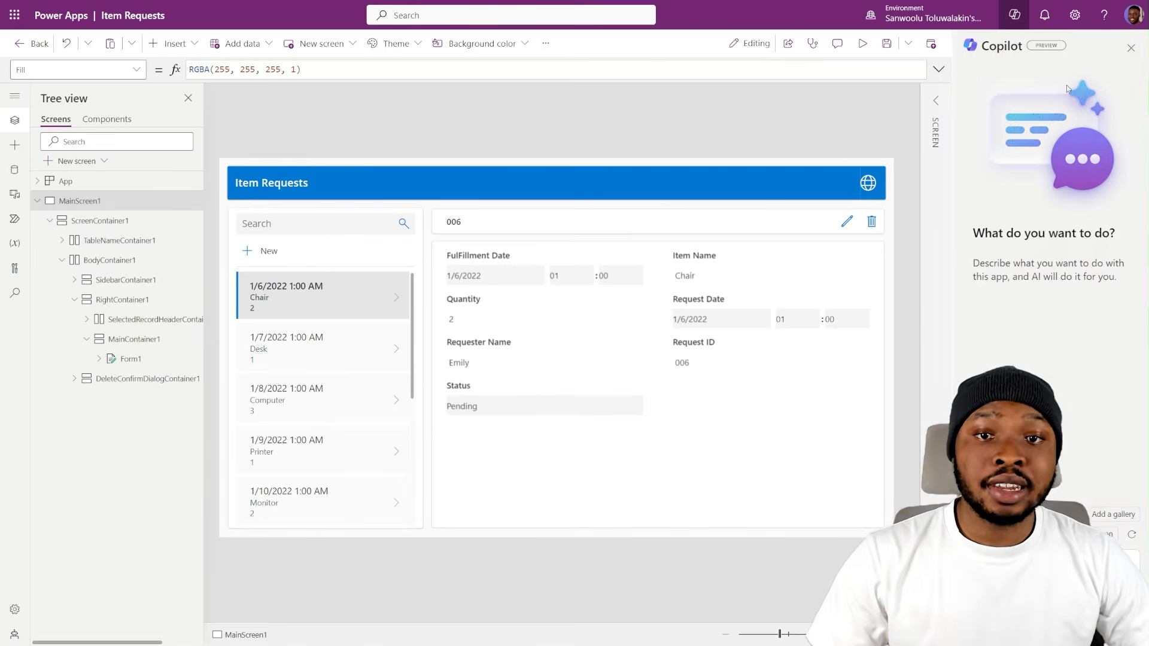
- Save the Item Requests app and publish this version
click(887, 45)
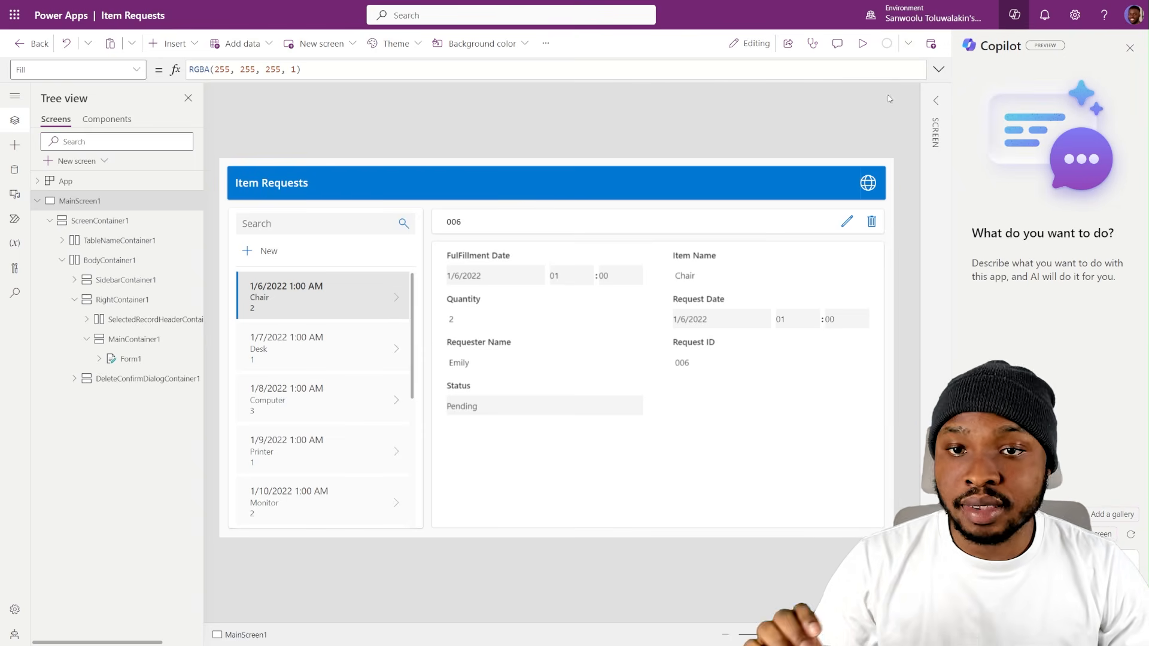
click(931, 44)
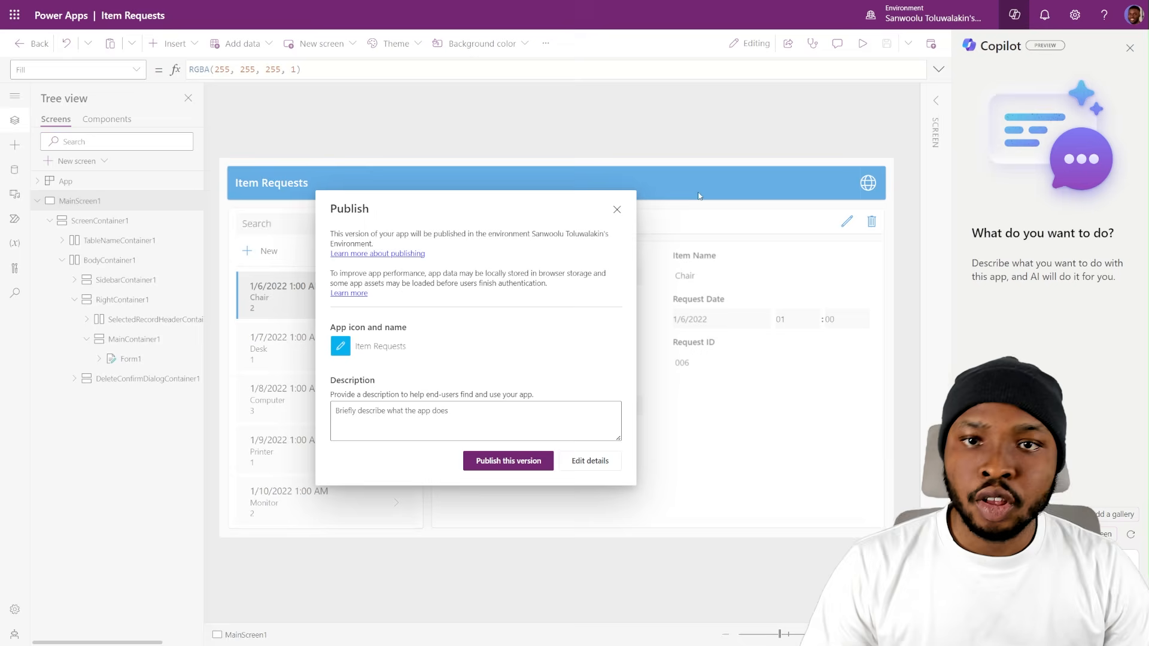
click(525, 467)
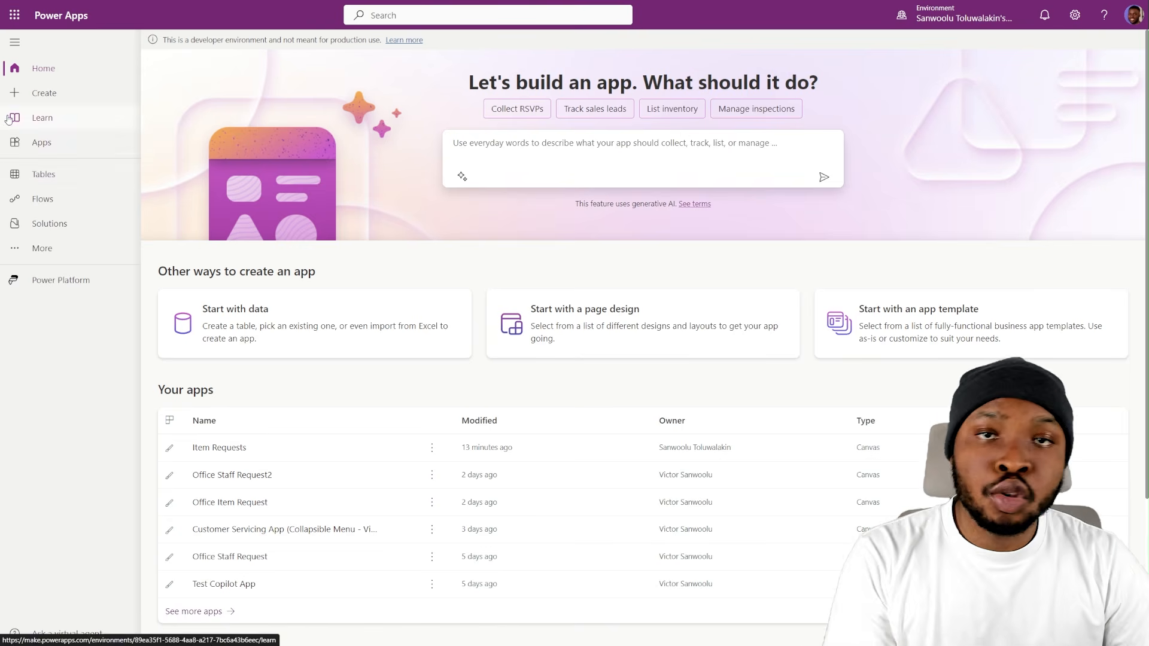
- Open the Item Requests table's columns in the Office Replacement Request (Copilot App - Vid 13) solution
click(47, 224)
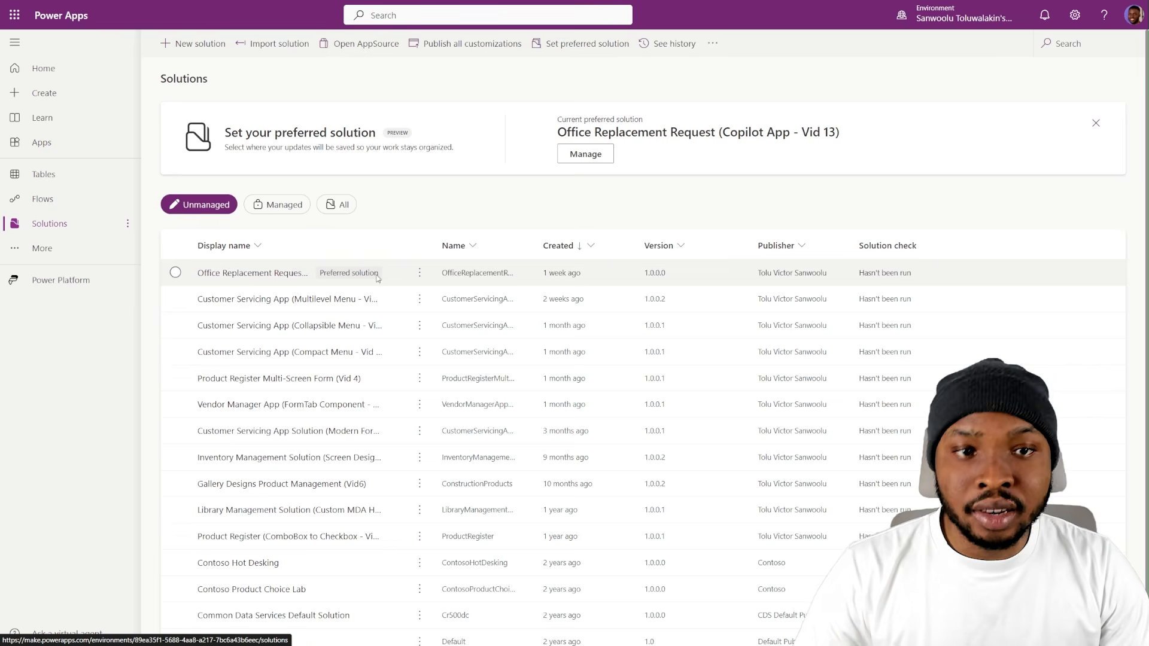
click(291, 275)
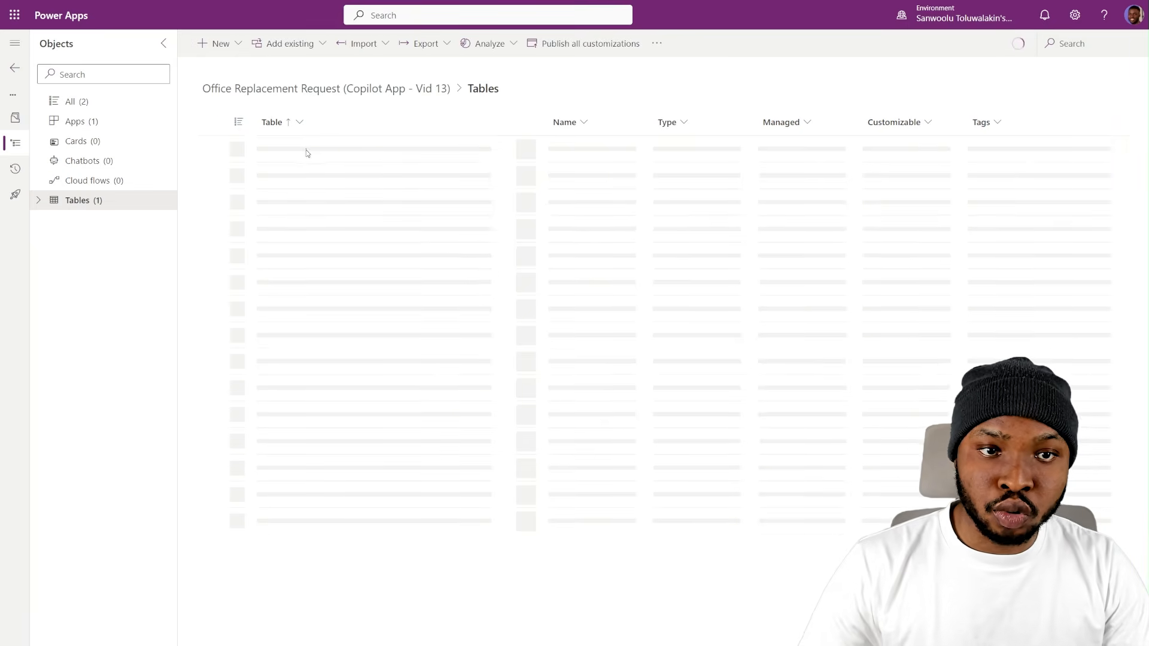
click(288, 149)
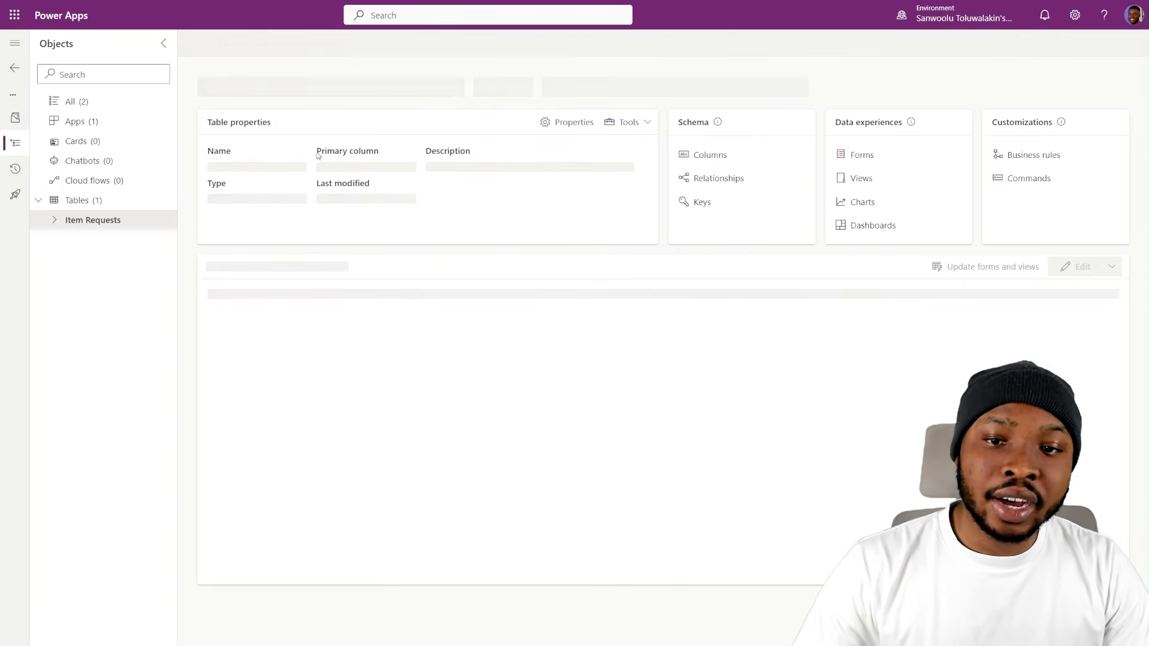
click(695, 159)
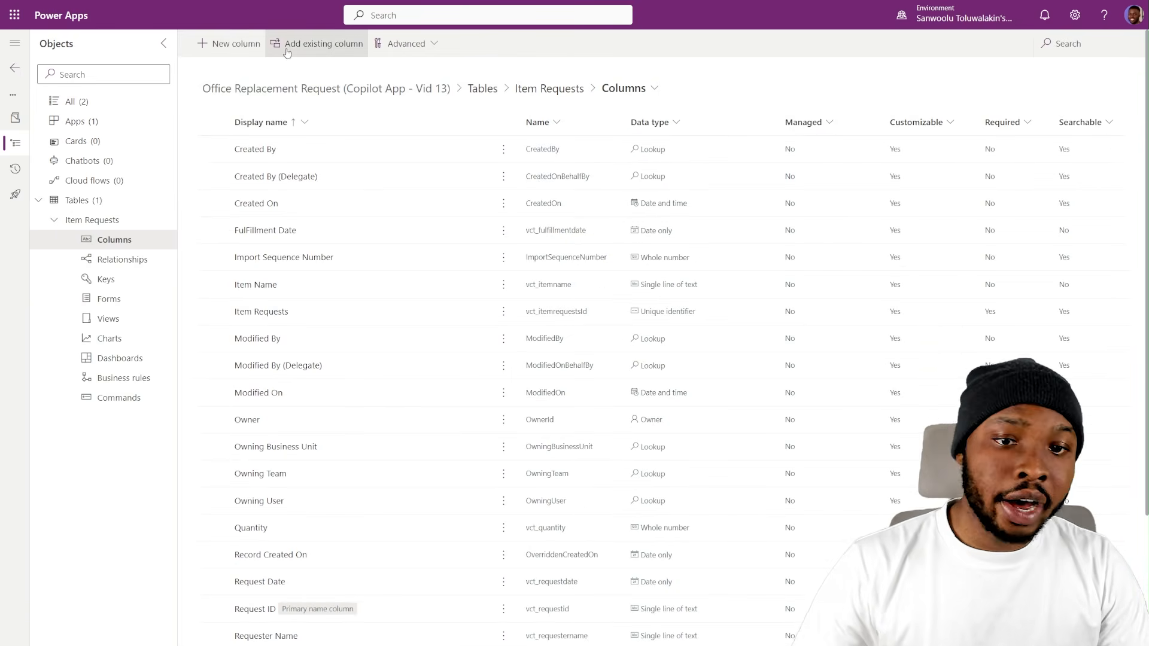
- Look at the new column form for the Item Requests table and dismiss it without saving
click(222, 50)
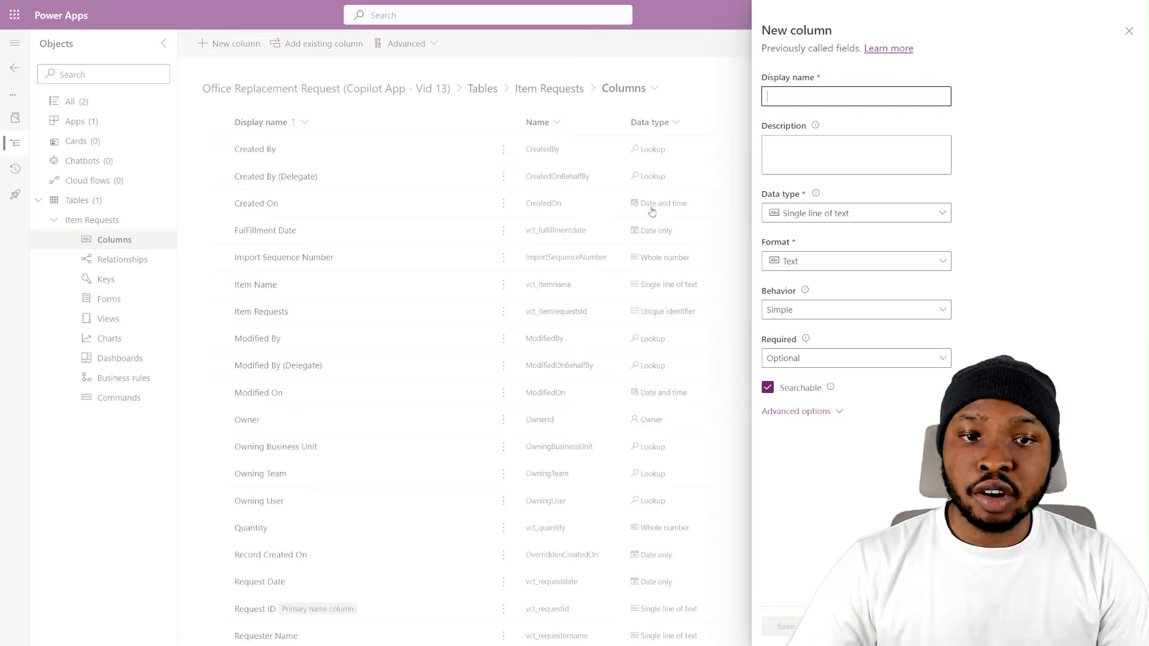
click(601, 236)
- Check which edit, advanced and remove options the FulFillment Date column offers and look through the table's remaining columns
click(503, 232)
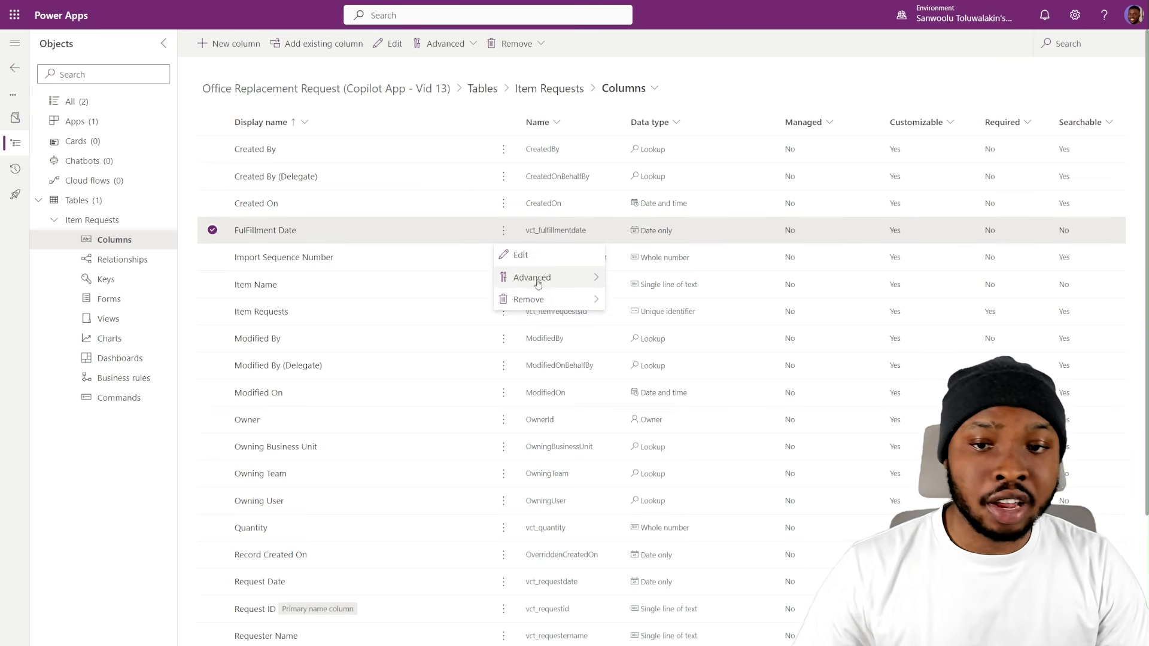
mouse_move(563, 299)
click(707, 107)
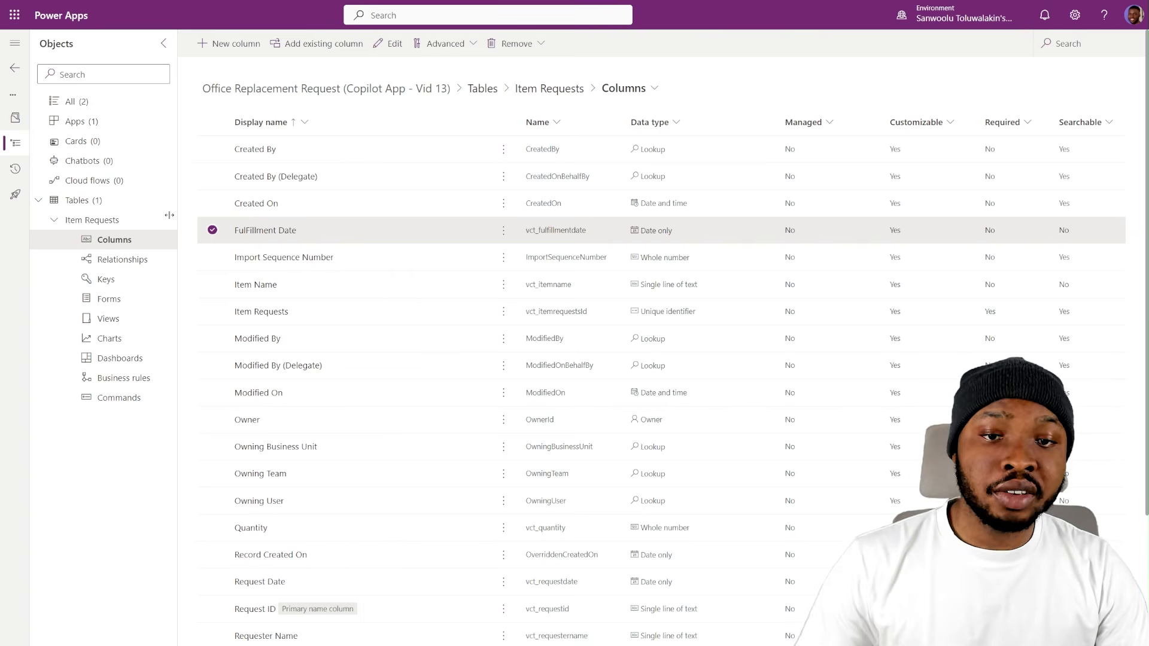
scroll(308, 301, down, 3)
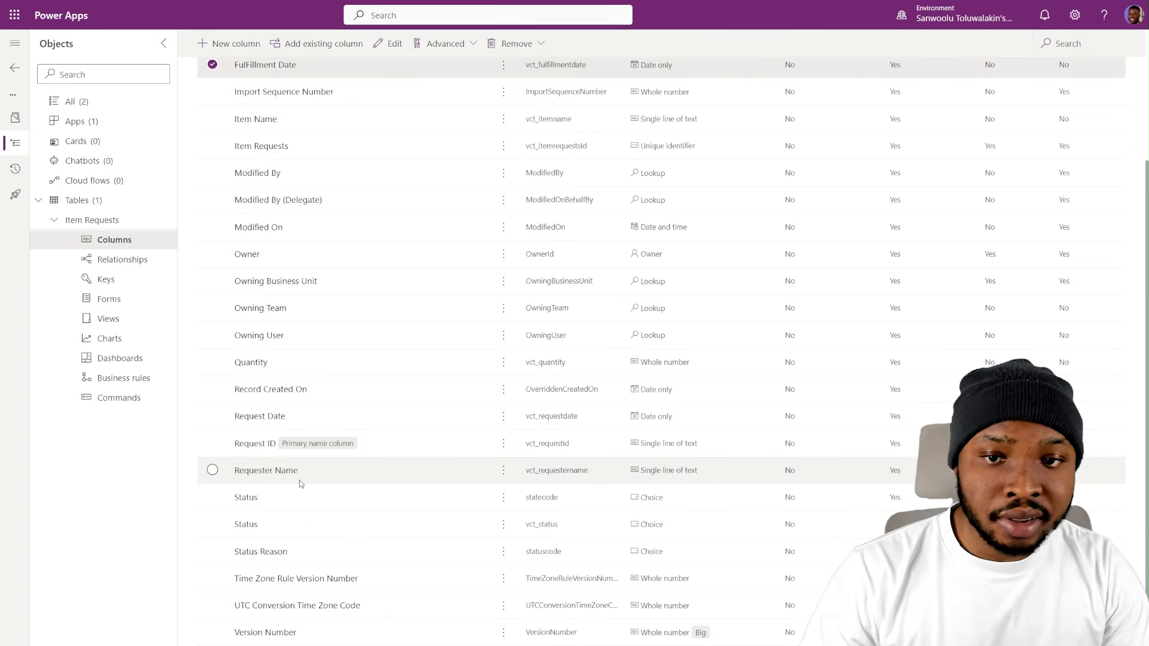
- Check which removal options the Requester Name column offers and dismiss them without deleting anything
click(299, 480)
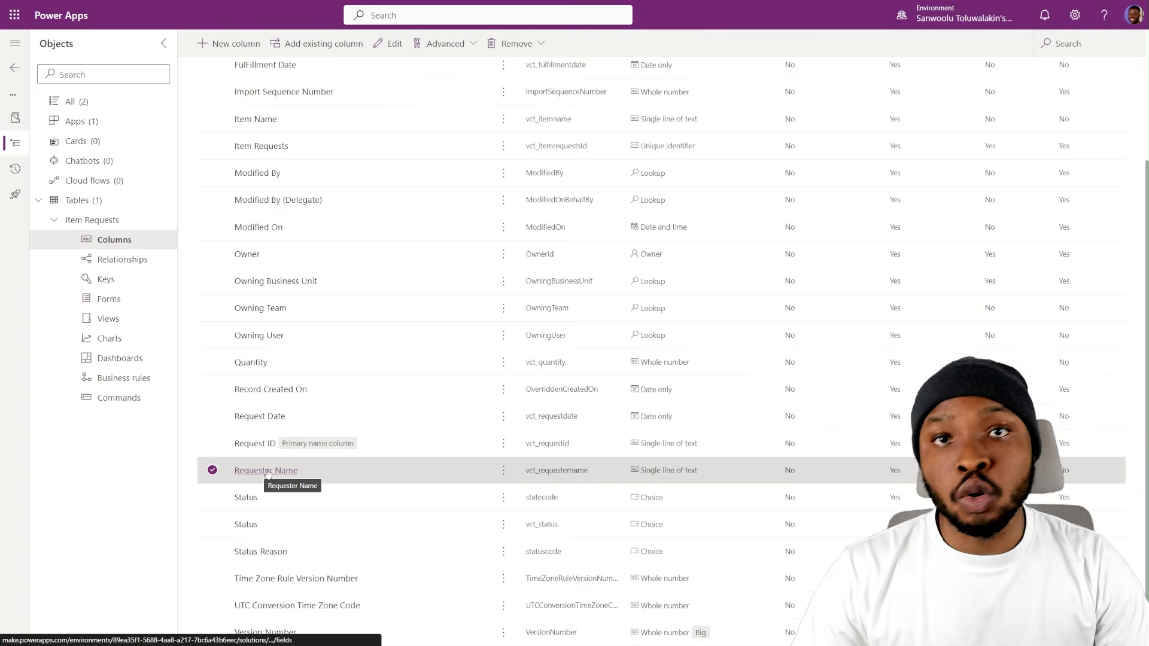
click(503, 471)
mouse_move(539, 540)
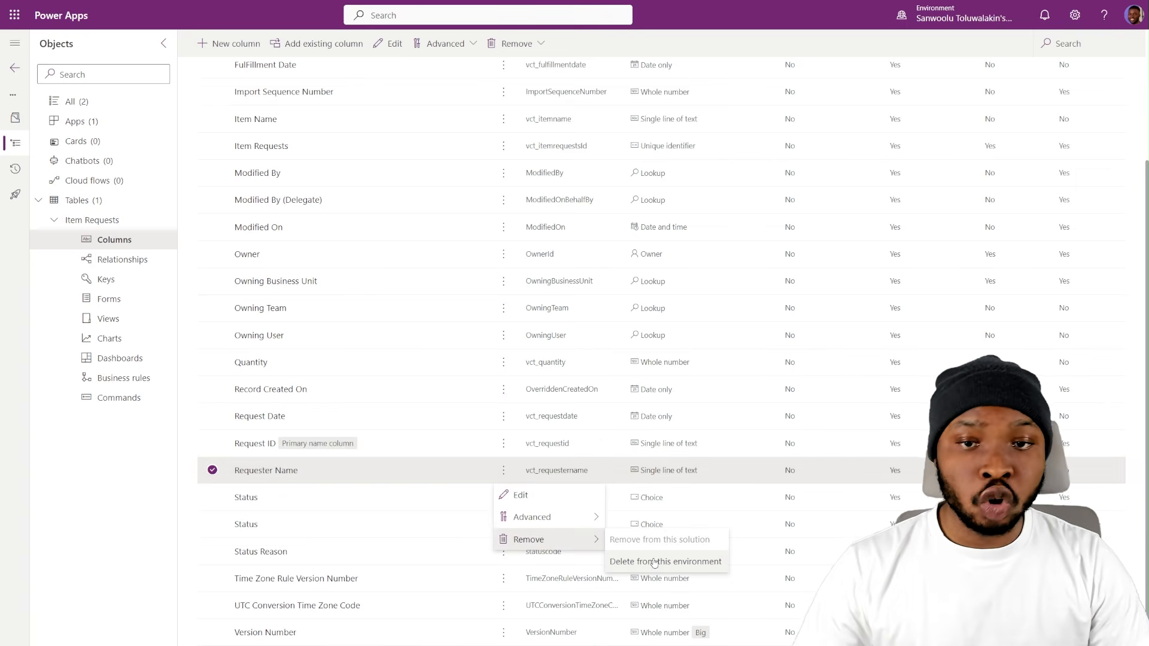
click(623, 393)
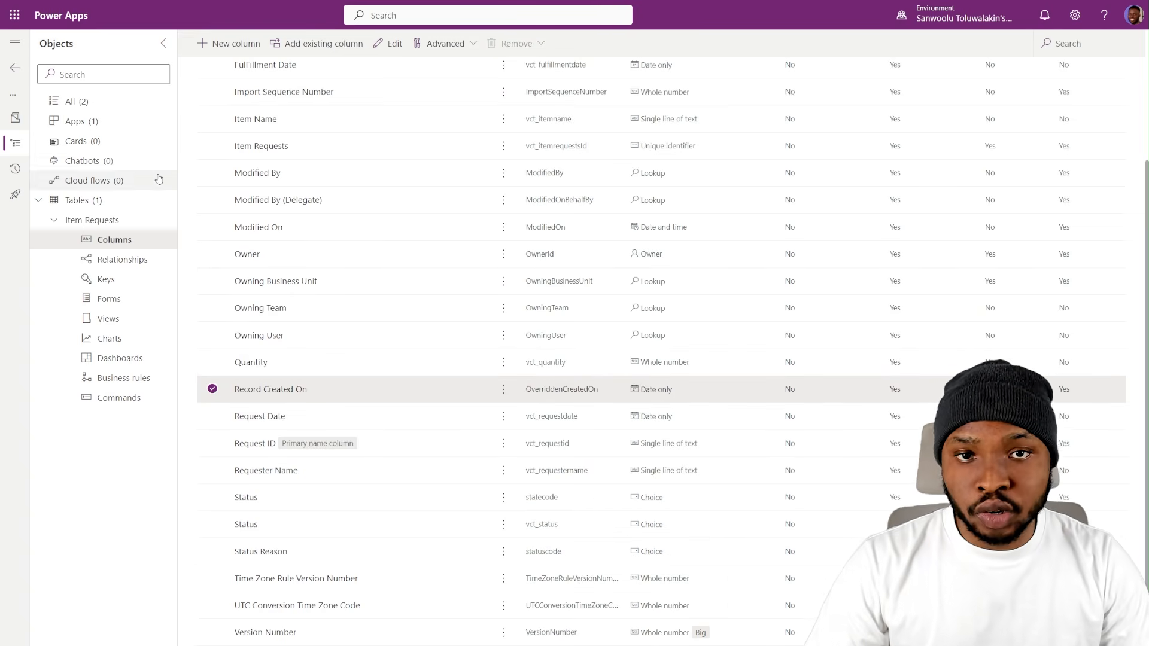
- Return to all objects of the solution and check the options for adding a new table without creating one
click(117, 103)
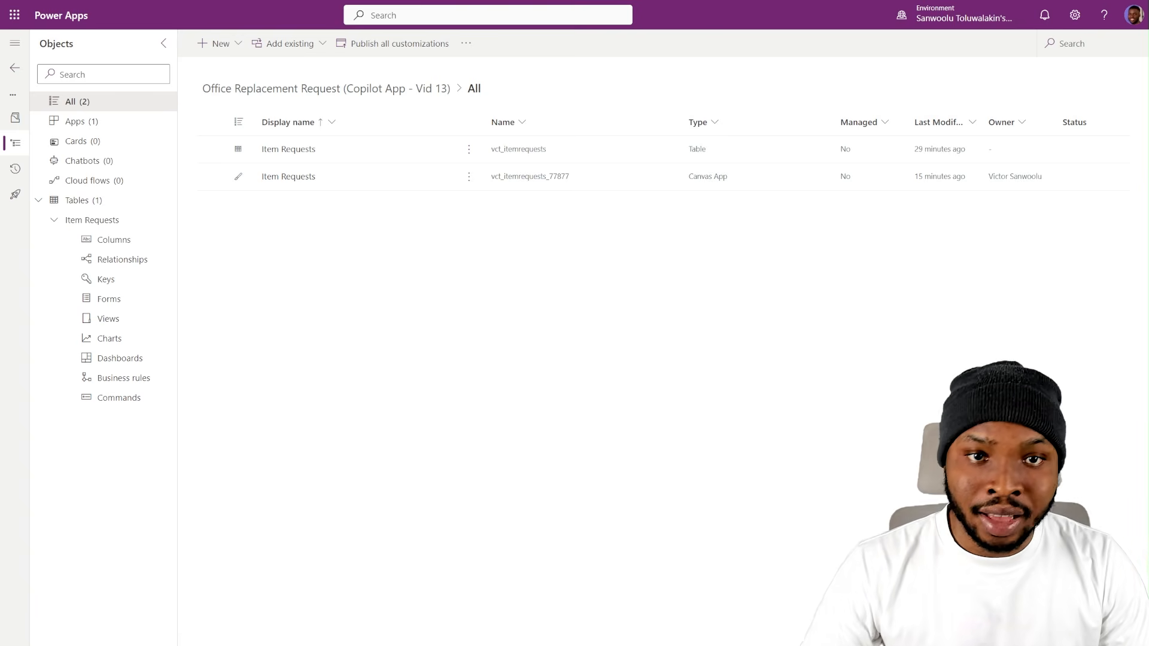
click(217, 43)
mouse_move(251, 223)
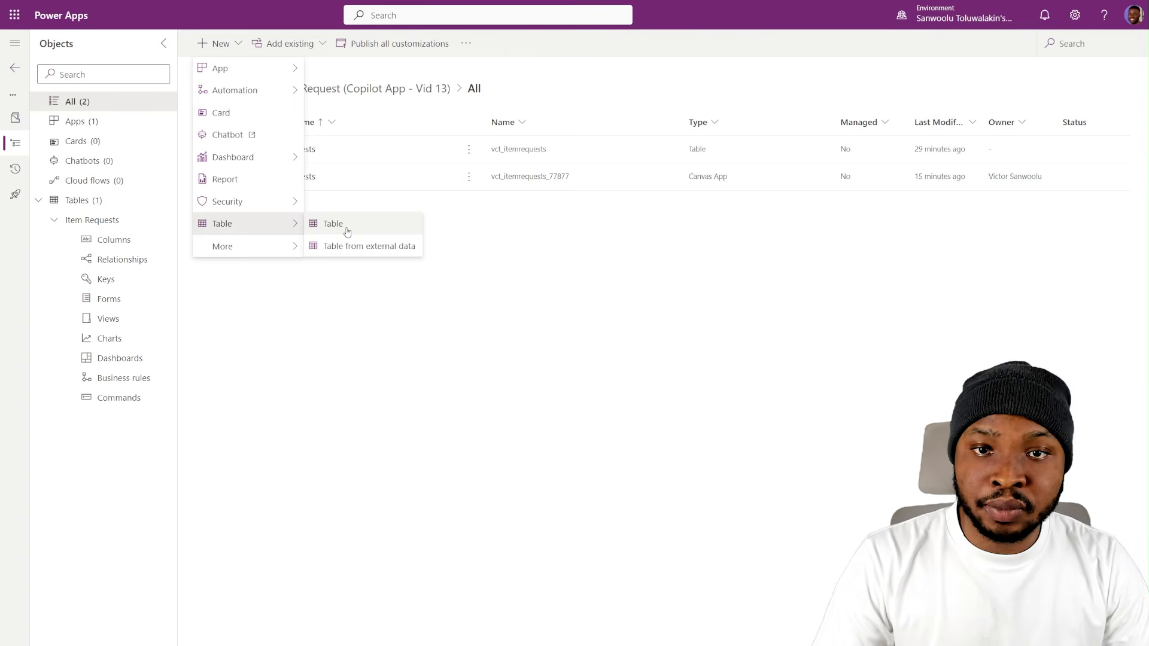
click(649, 237)
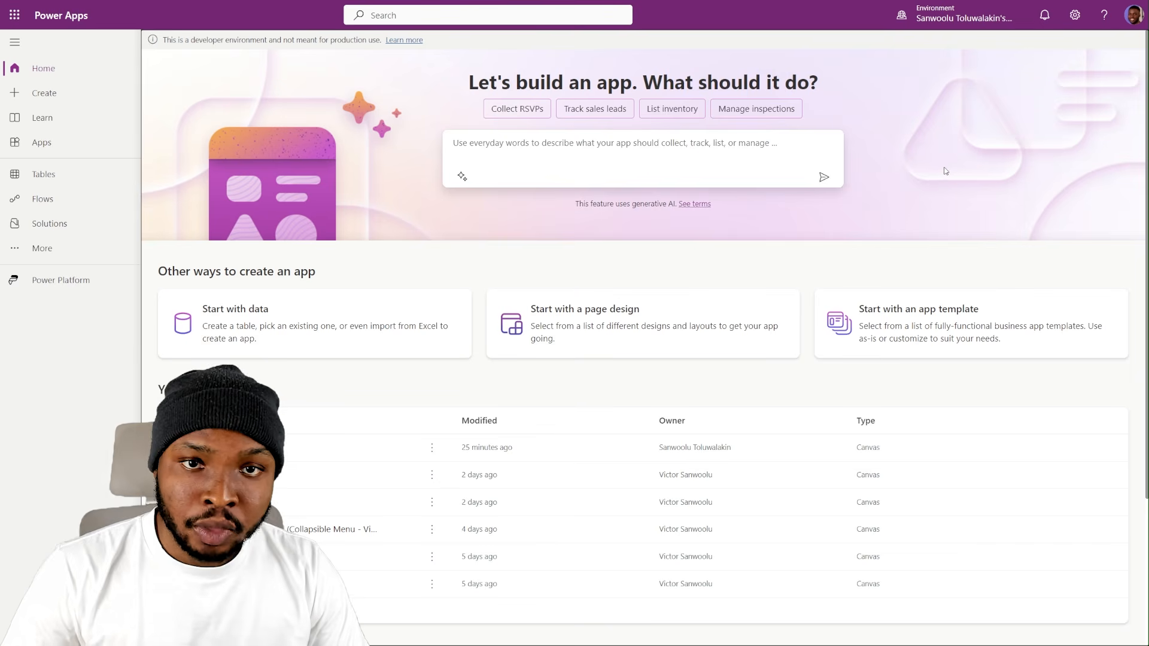
- Generate an app with Copilot from "Create an app for users to leave feedback on my last app", create it and save it
click(739, 146)
text(Create an app for users to leave feedback on my last app)
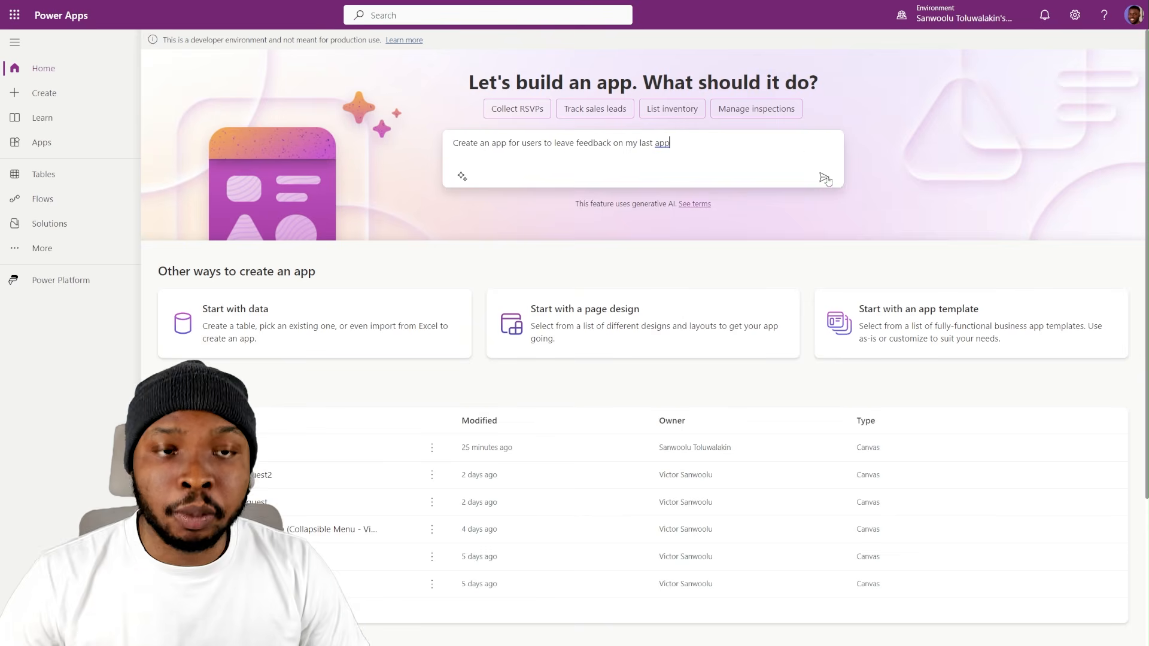
click(825, 178)
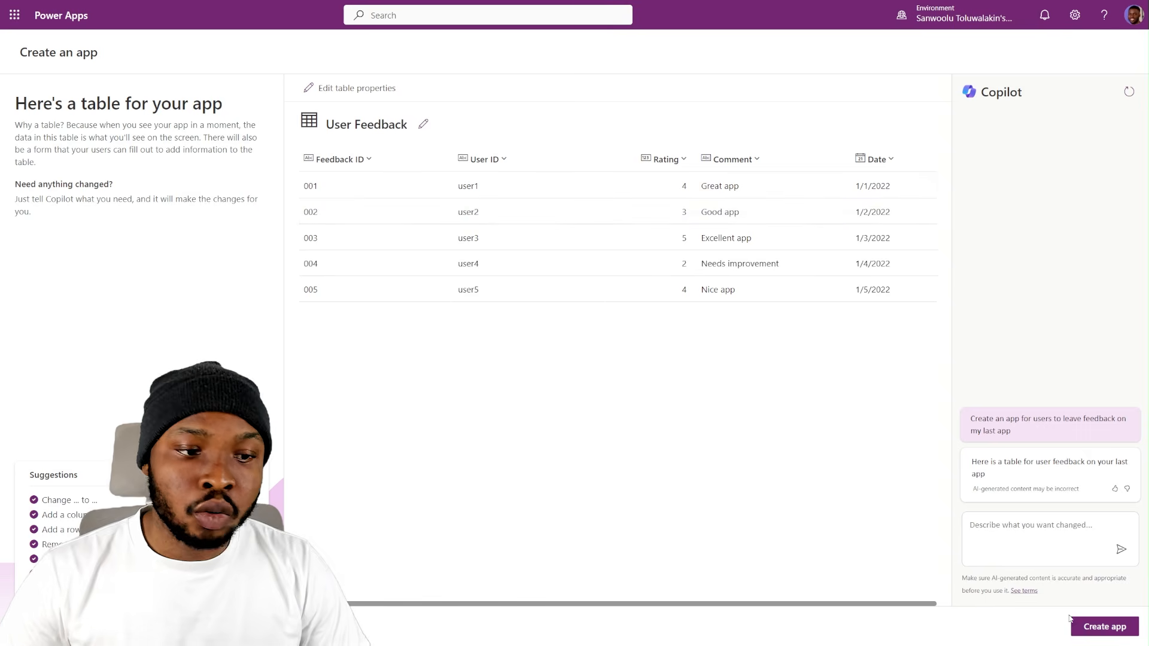
click(1105, 636)
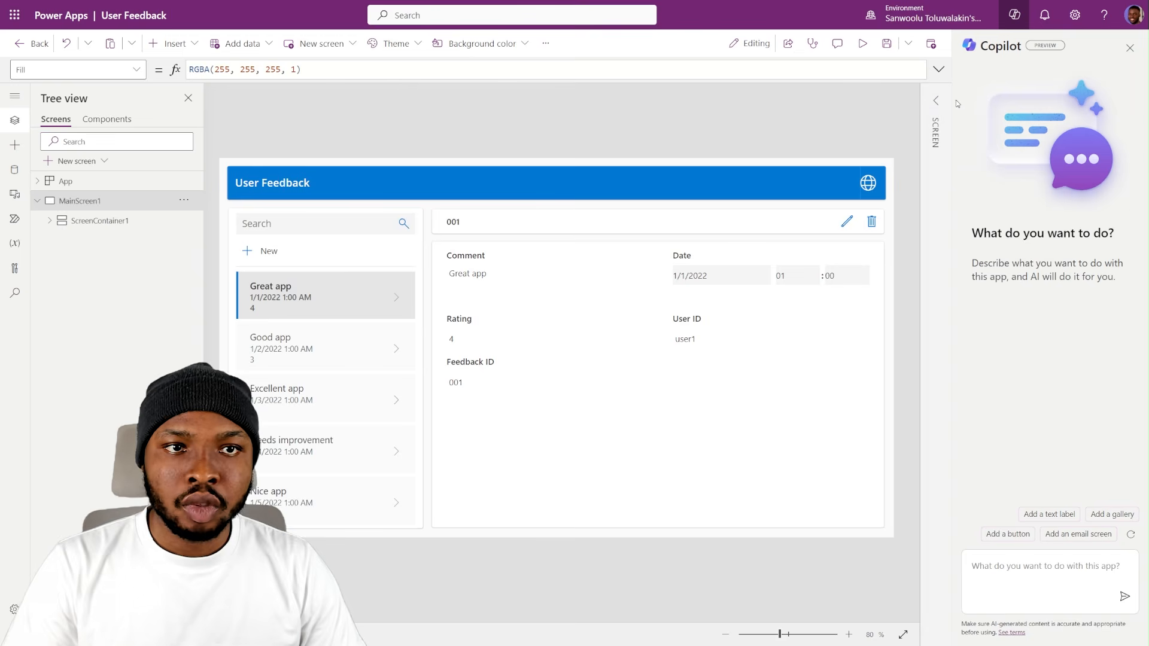
click(890, 50)
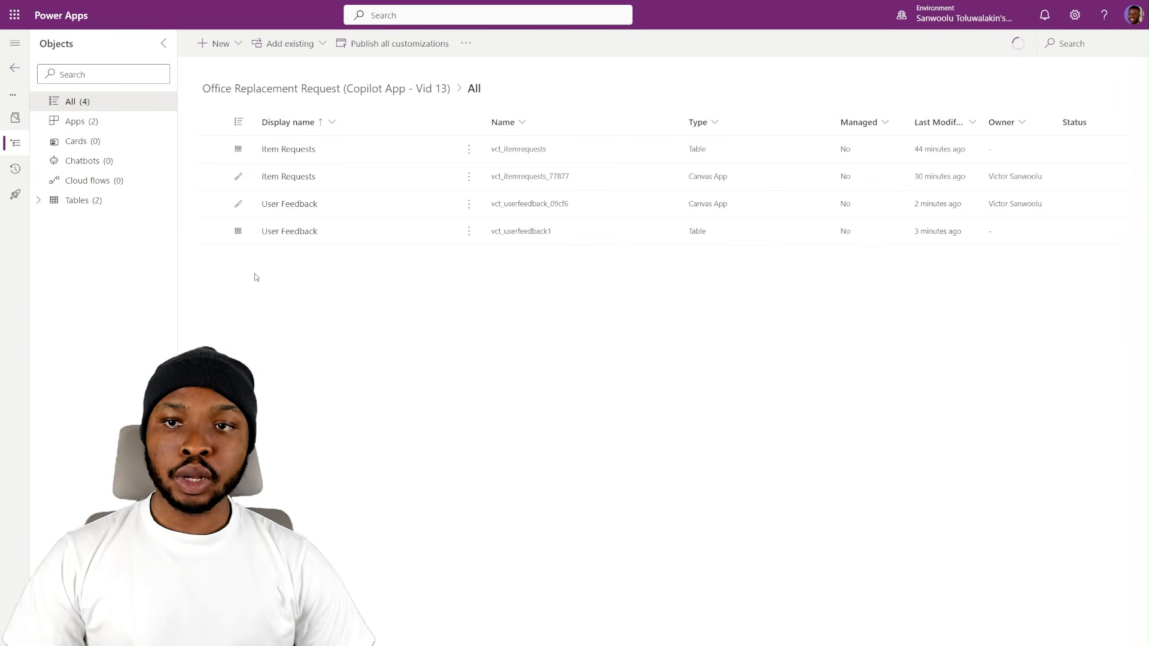
- Review the tables and apps in the Office Replacement Request (Copilot App - Vid 13) solution
click(84, 200)
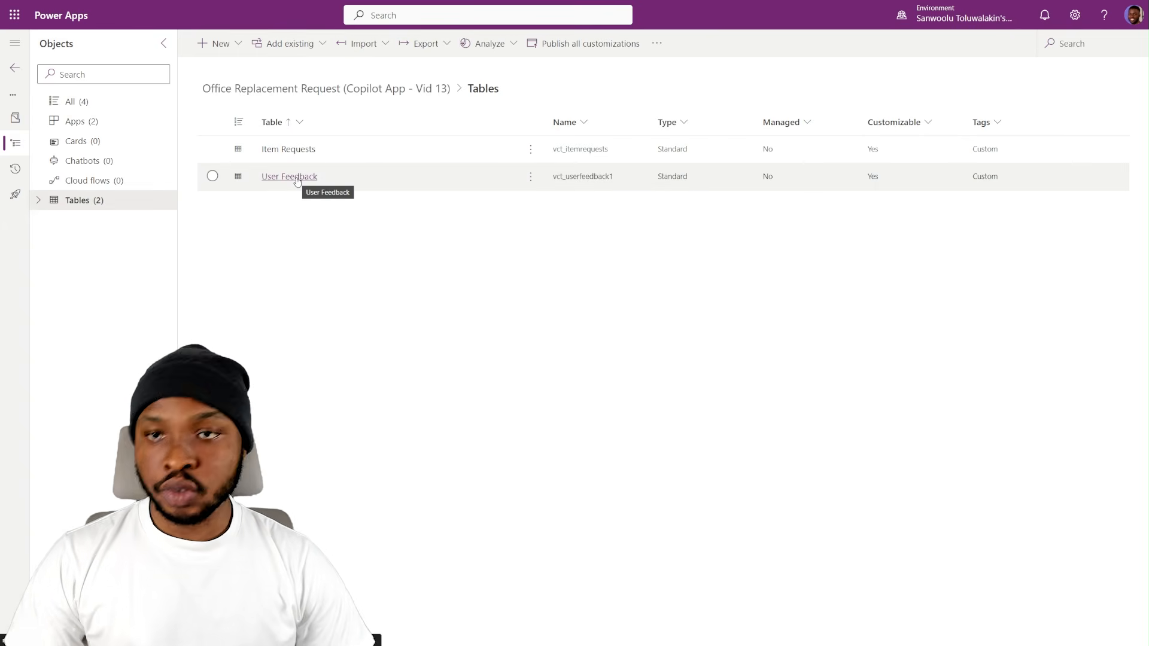
click(116, 122)
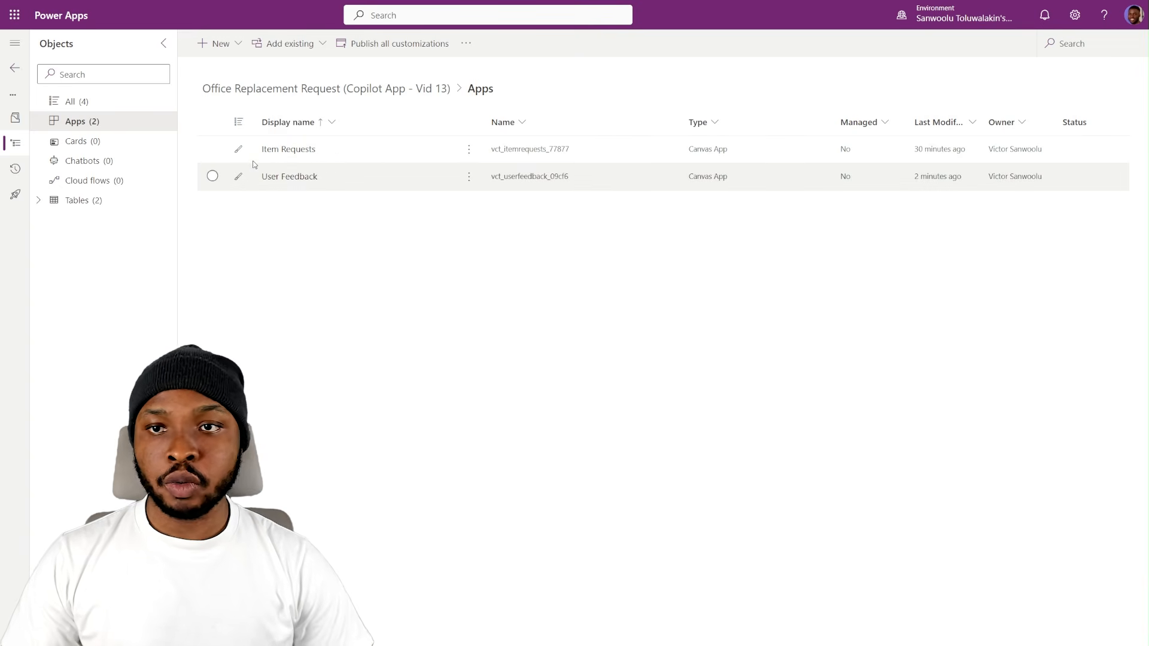
- Rename MainScreen1 in the Item Requests app as RequestsScreen
click(79, 203)
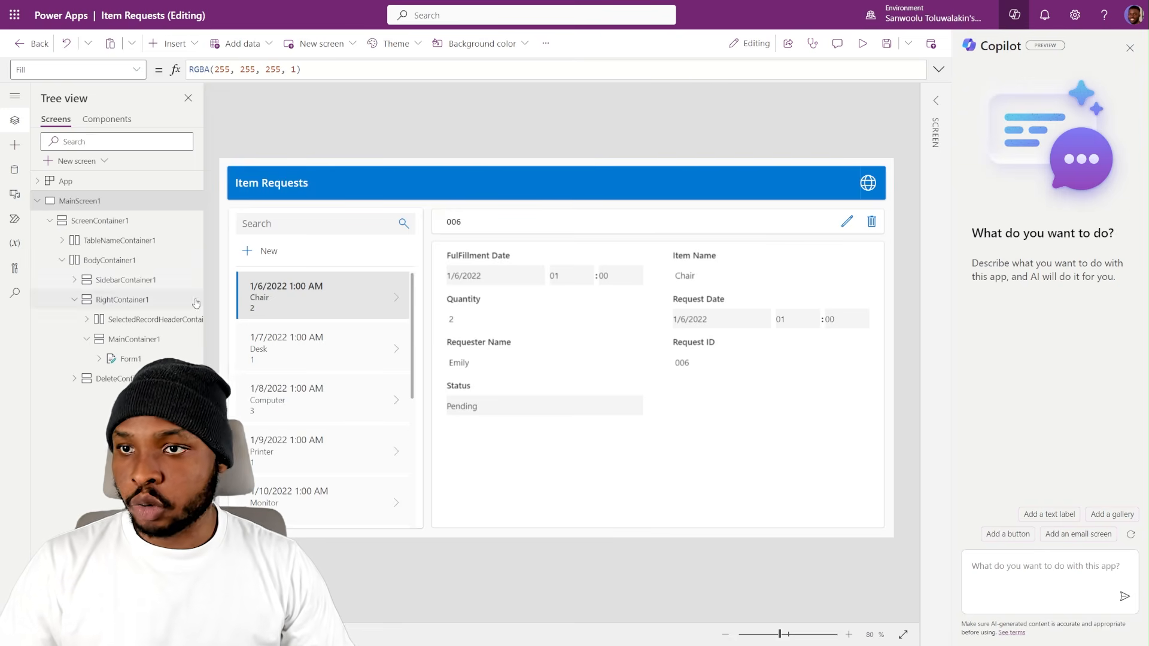
right_click(80, 202)
double_click(80, 202)
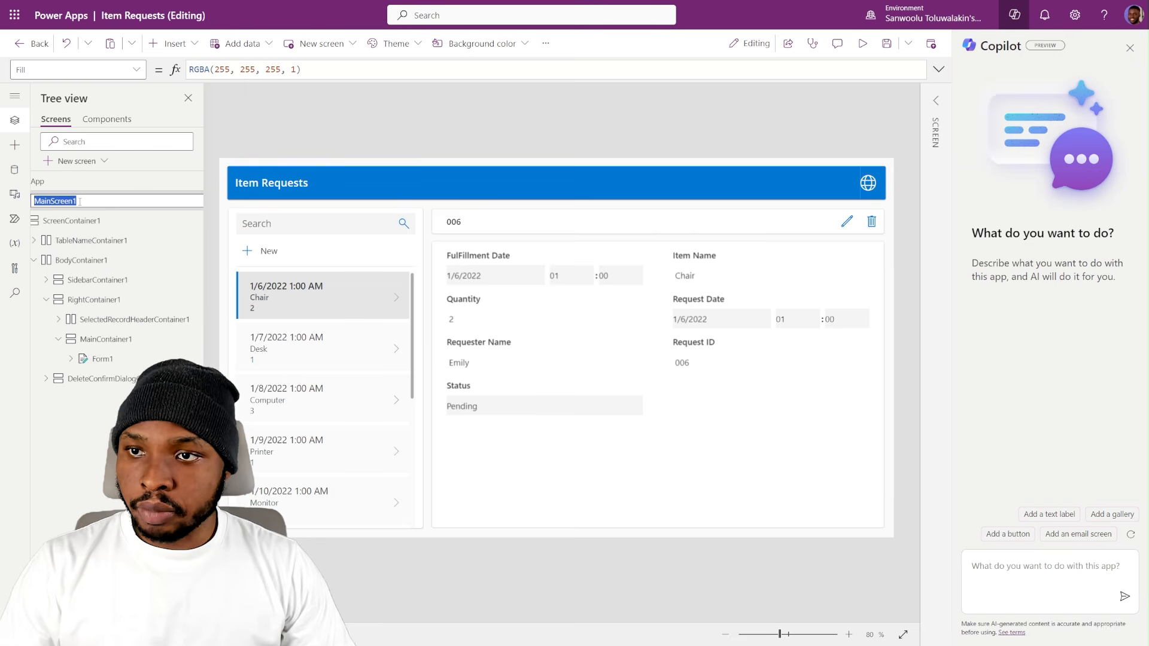
text(RequestsScreen)
key(Return)
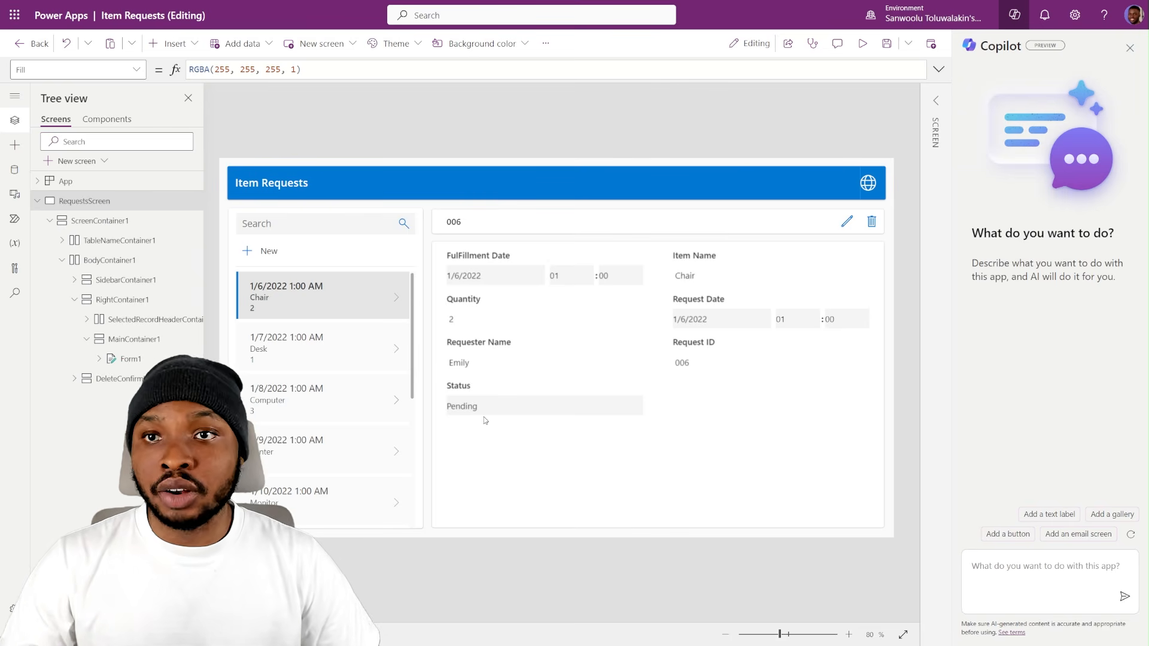
- Have Copilot add a screen named FeedbackScreen to the Item Requests app
click(1006, 574)
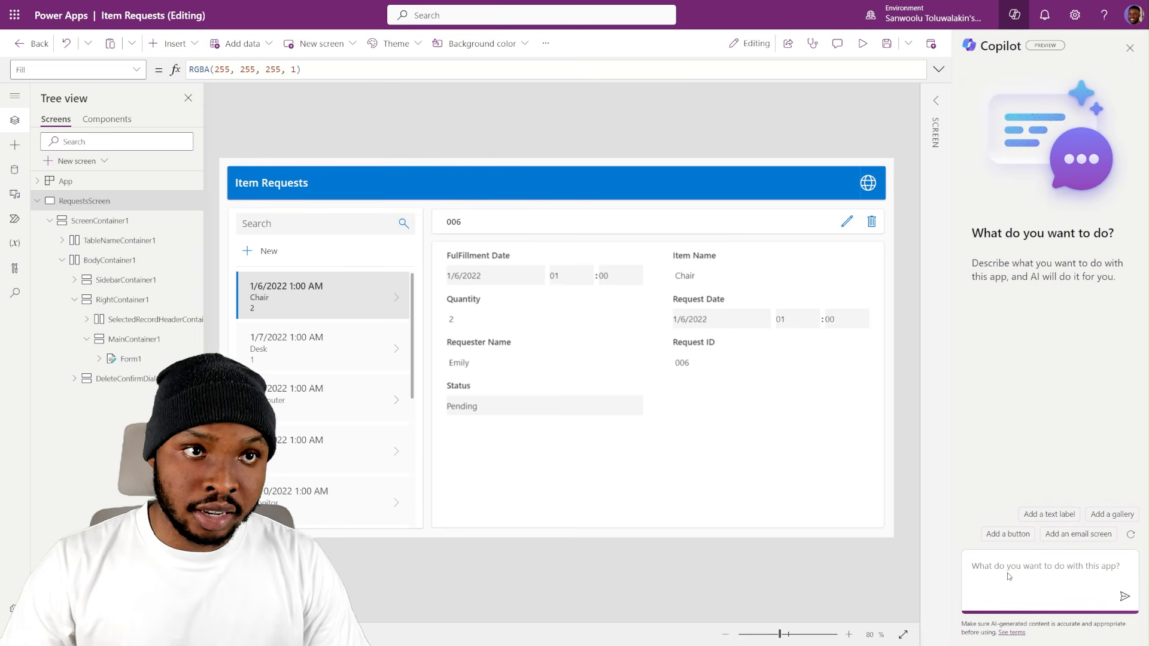
text(Add a "FeedbackScreen" screen)
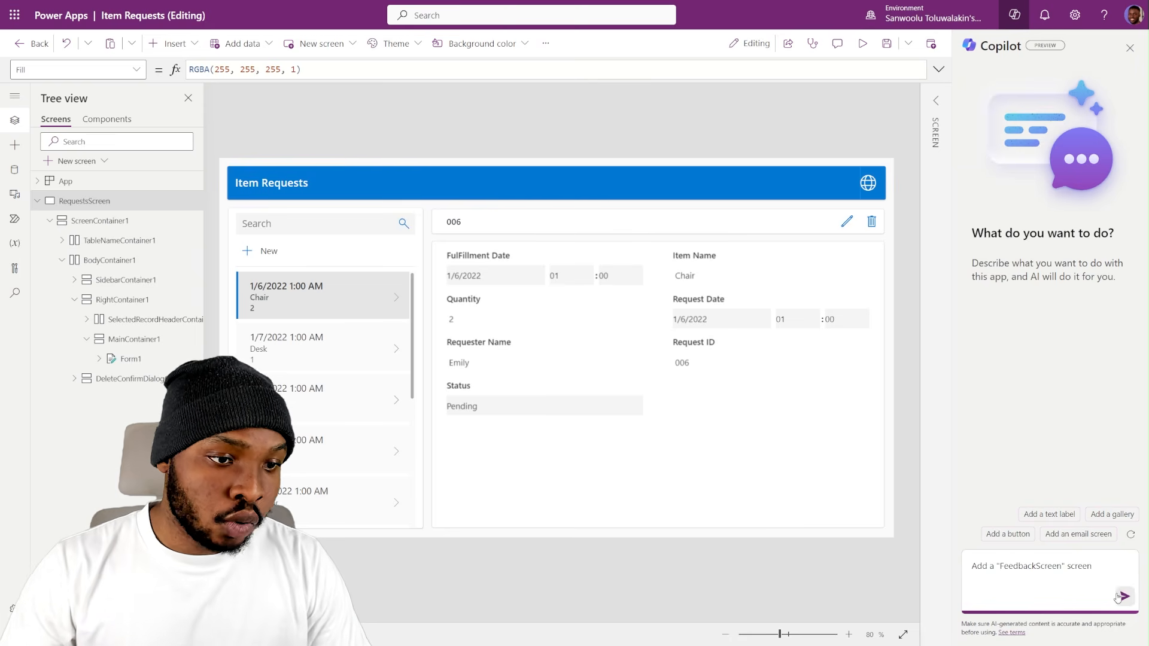
click(1124, 597)
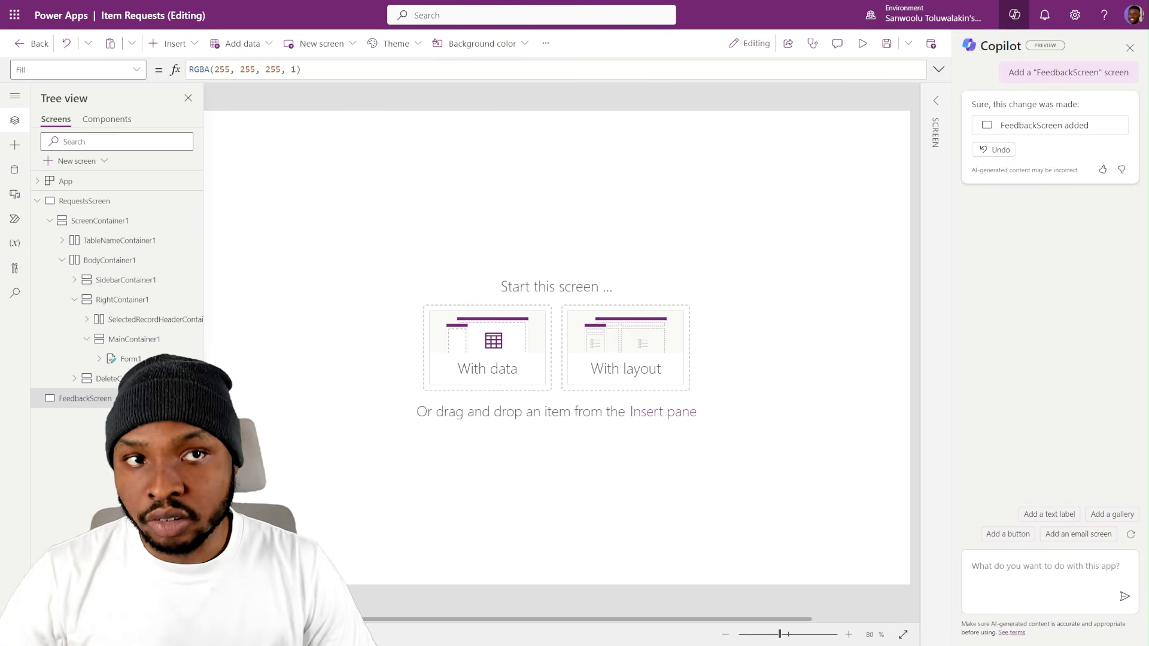
- Have Copilot add a parent-sized horizontal container at X and Y 0, holding a container with fill portions 0 and width 70, plus a vertical container
click(1002, 14)
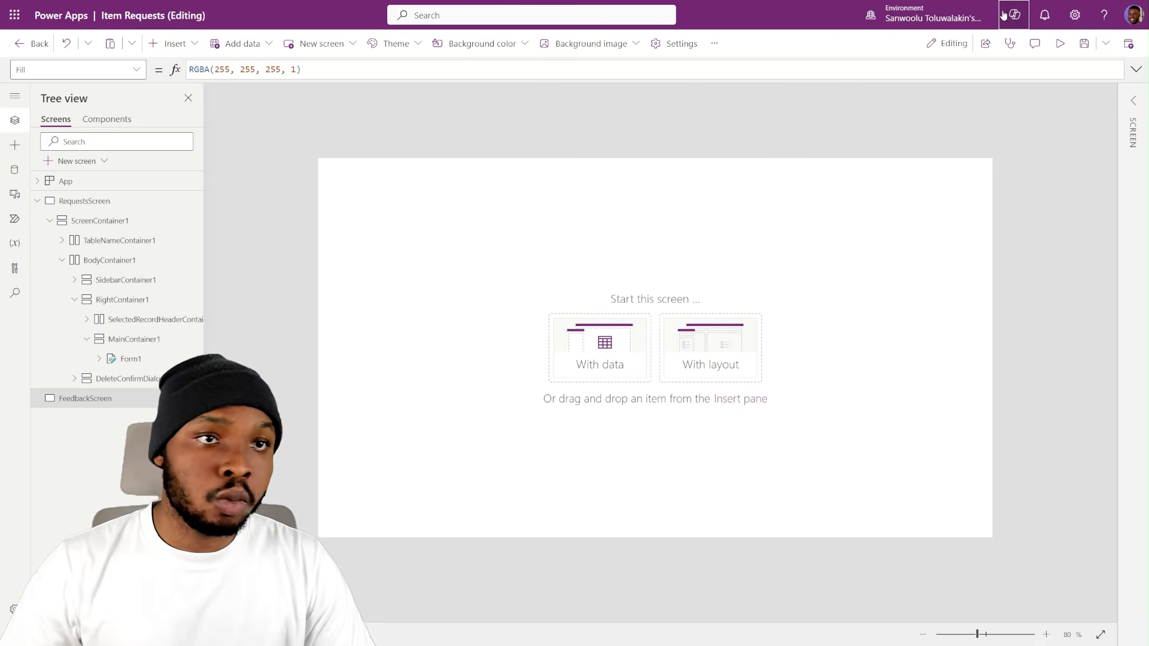
click(1016, 23)
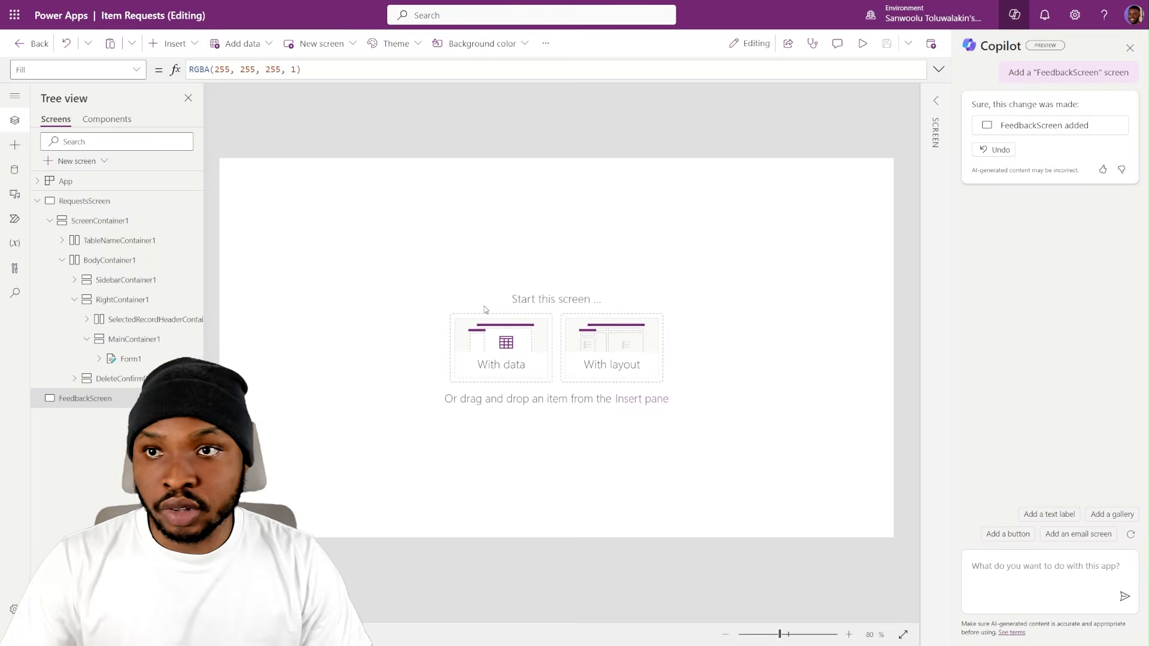
text(add a horizontal container, its X and Y value should be 0, its width and height should be "Parent.Width" and "Parent.Height" respectively. It should have 2 containers inside of it. One should be a "Container" with fillportions set to 0 and a width of 70. The other container should be a vertical container)
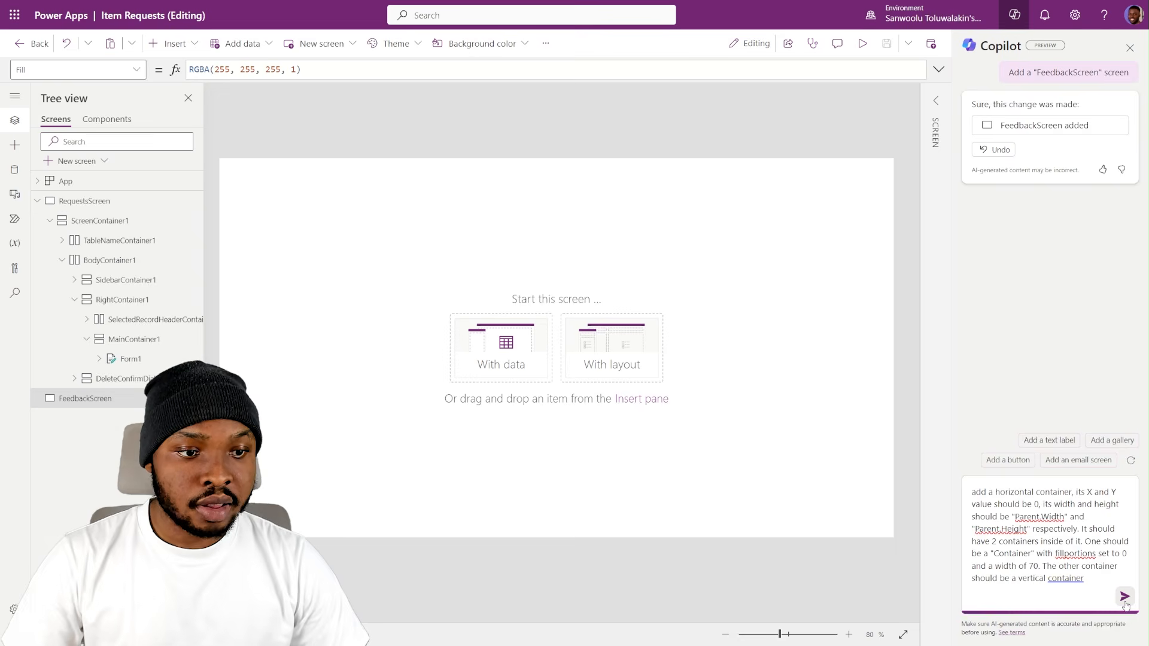
click(1124, 598)
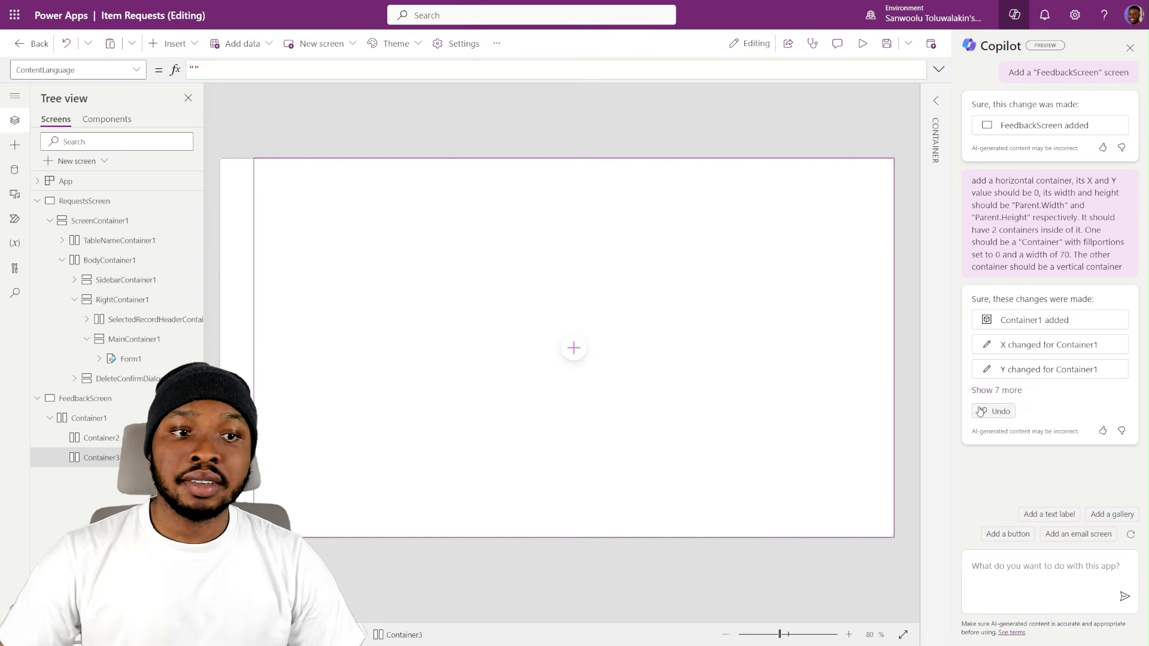
- Inspect Container1, Container2 and Container3 on FeedbackScreen and look at which controls can be inserted
click(96, 438)
click(95, 419)
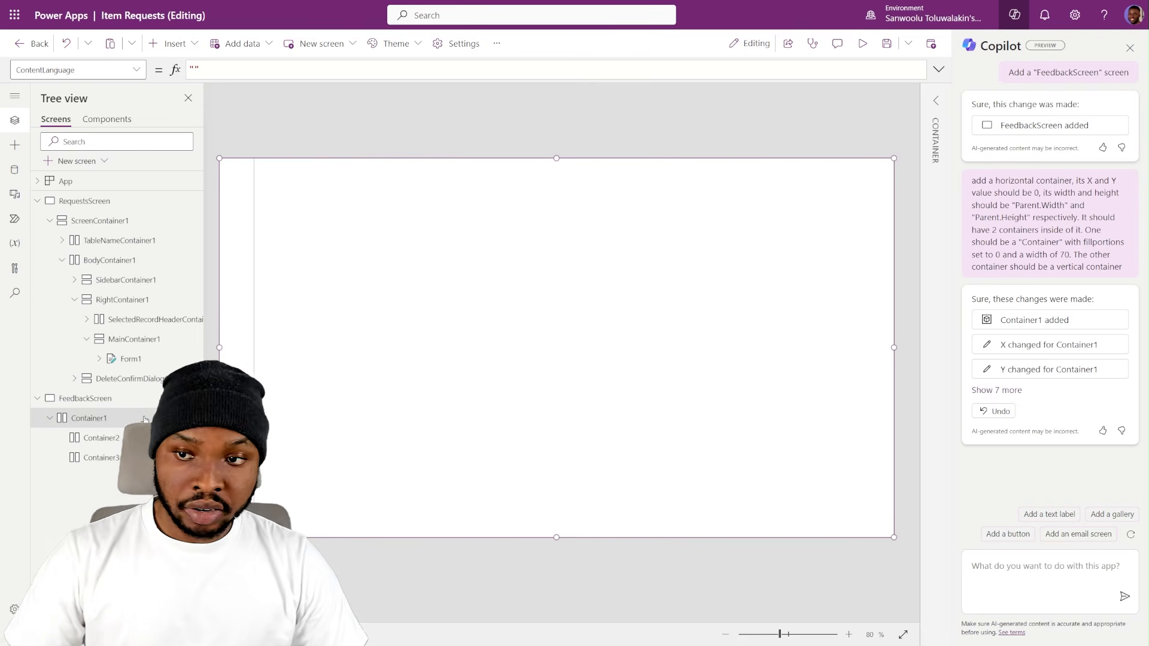
click(124, 437)
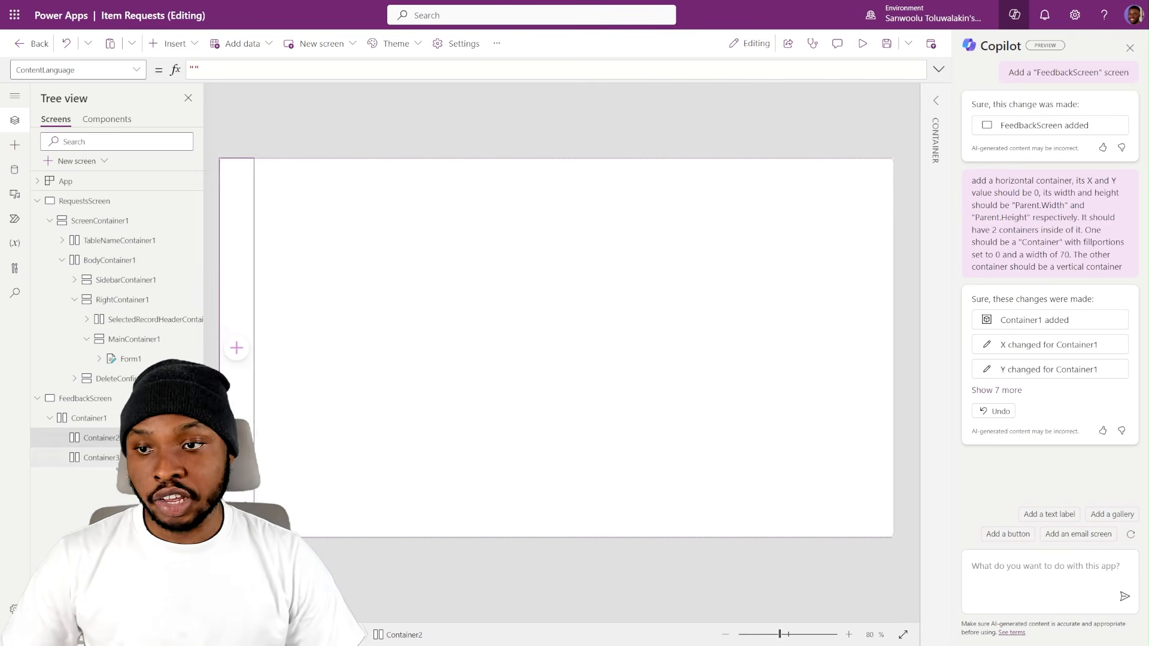
click(99, 458)
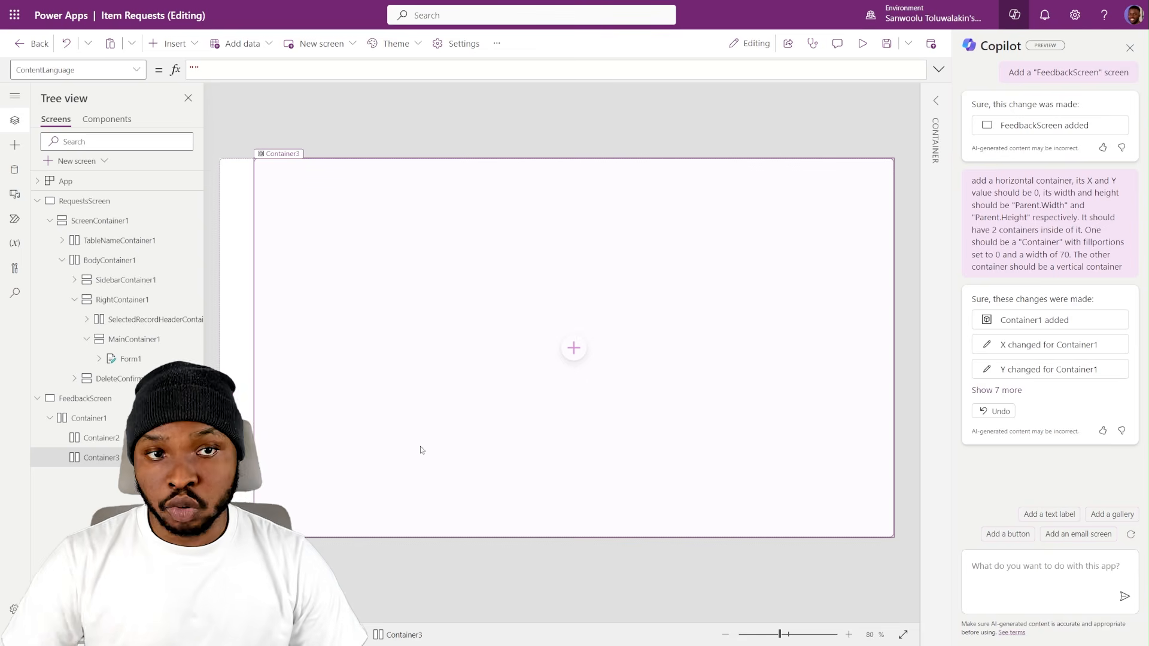
click(429, 416)
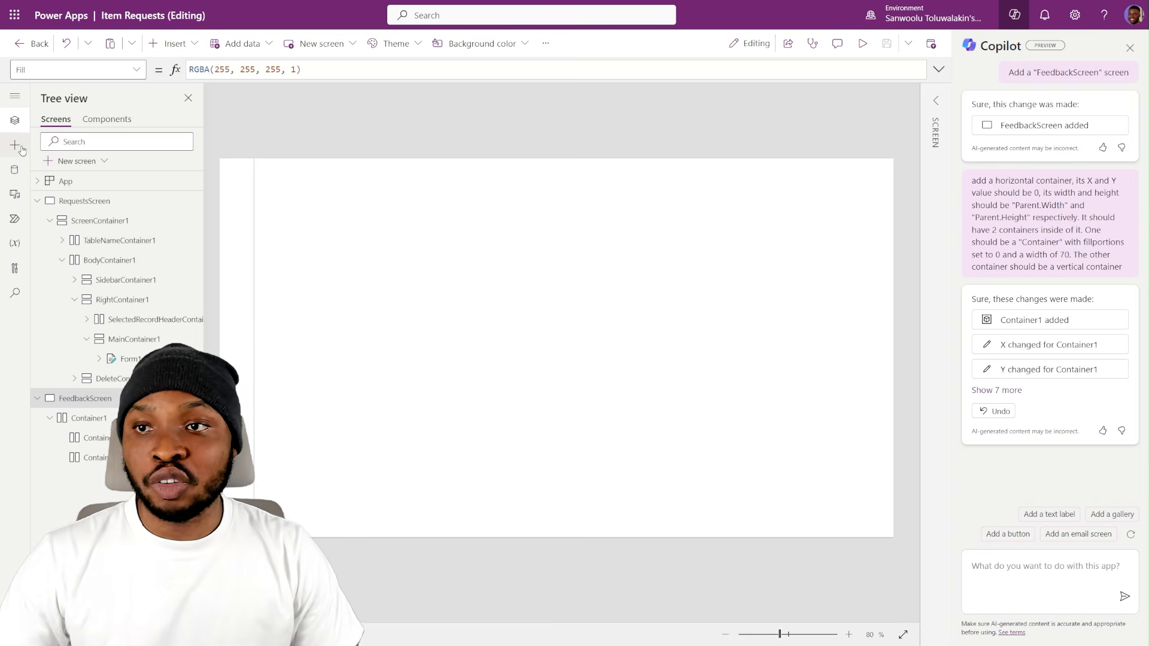
click(185, 45)
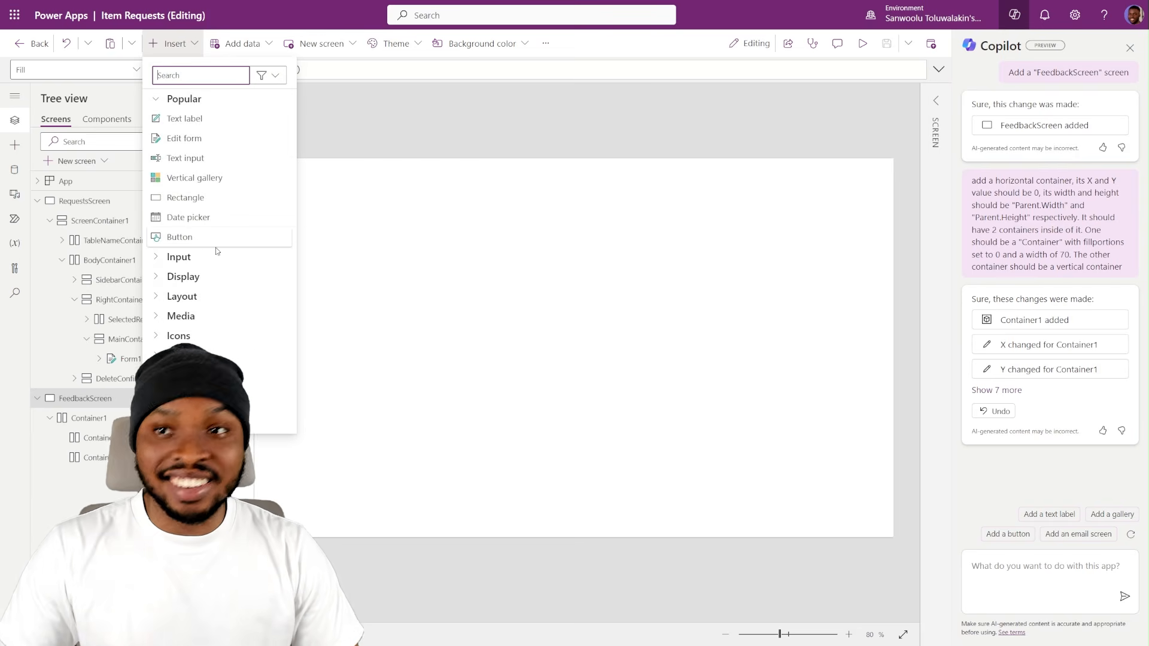
click(345, 115)
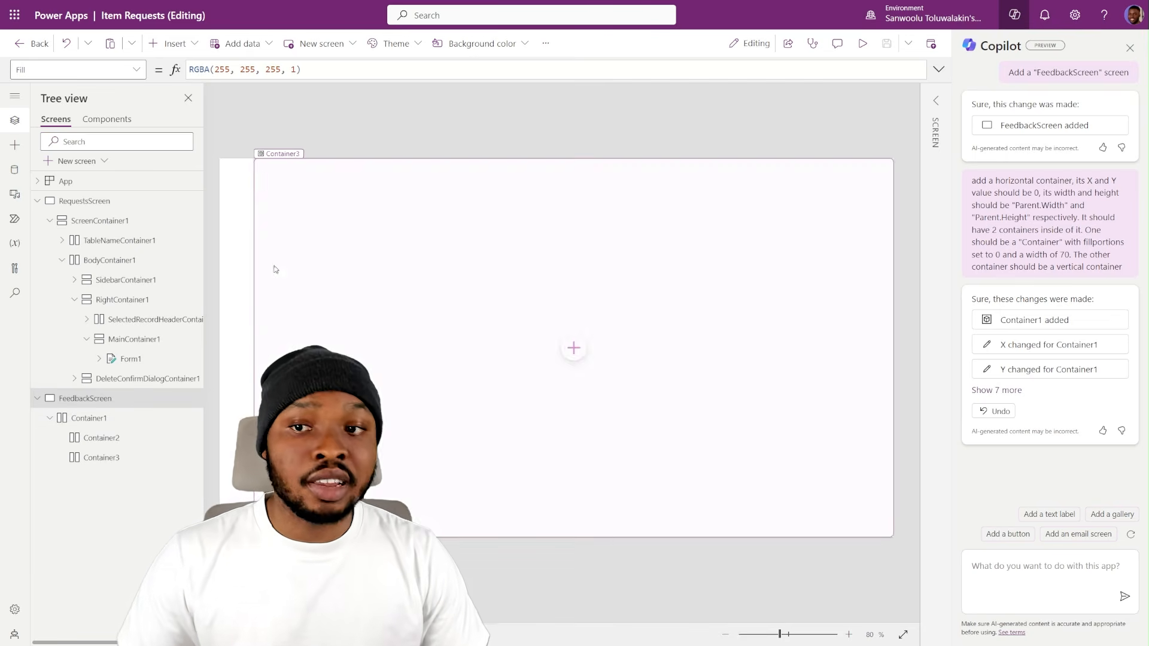
click(111, 417)
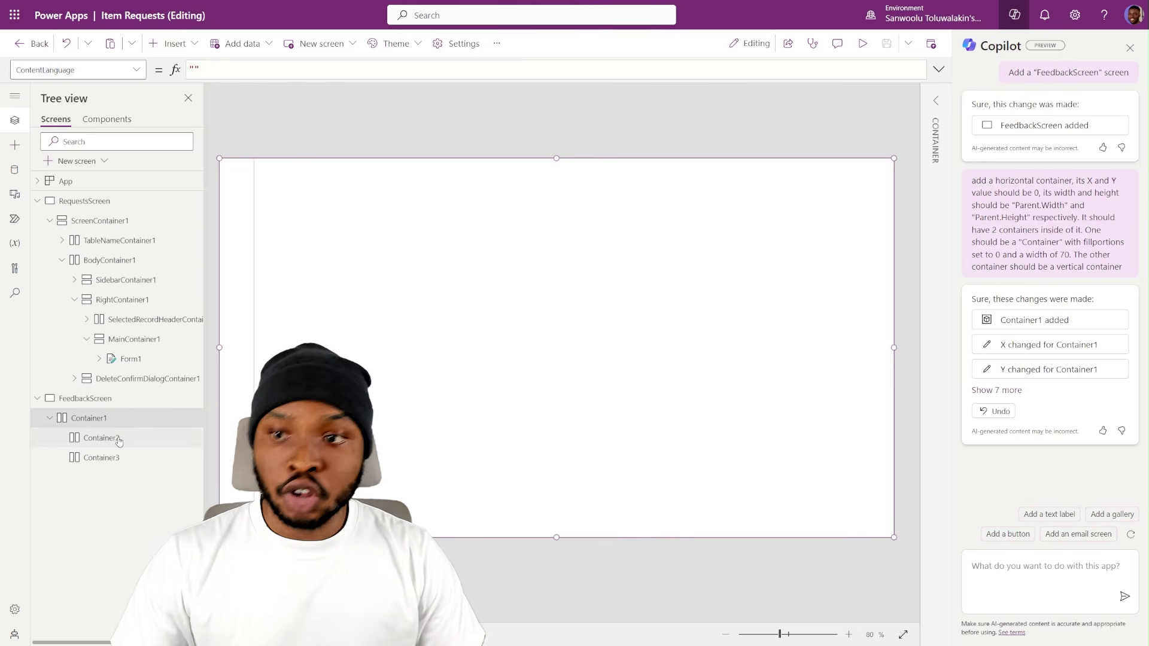
click(119, 440)
click(121, 458)
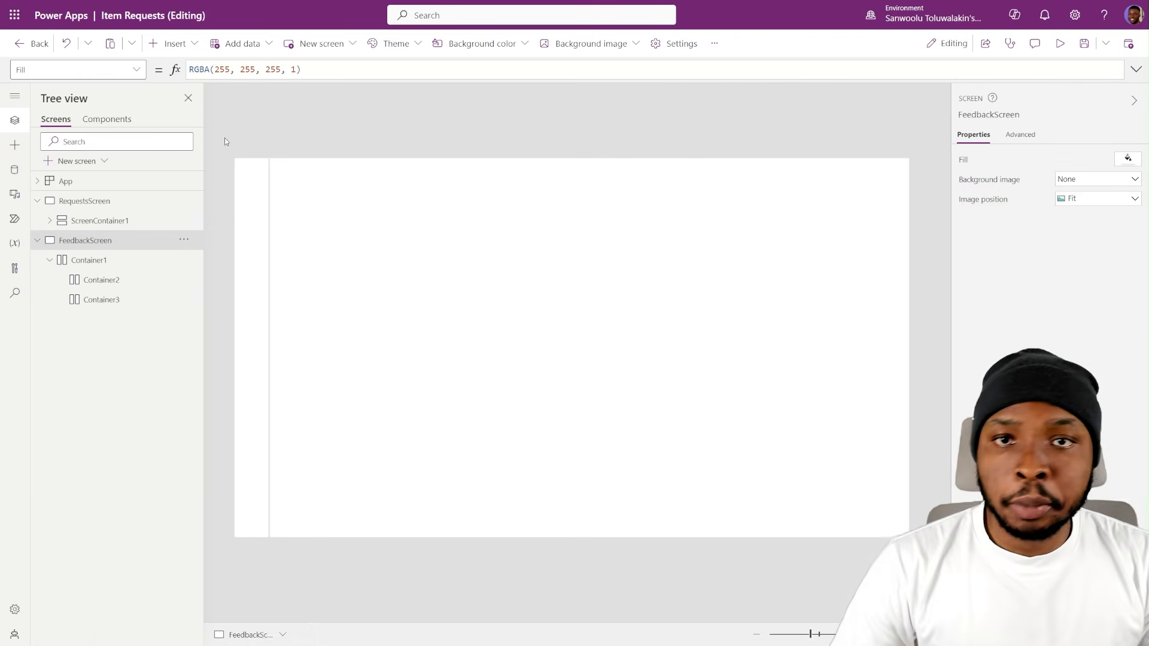
- Search the data sources for "user fee" and add the User Feedback table to the Item Requests app
click(15, 169)
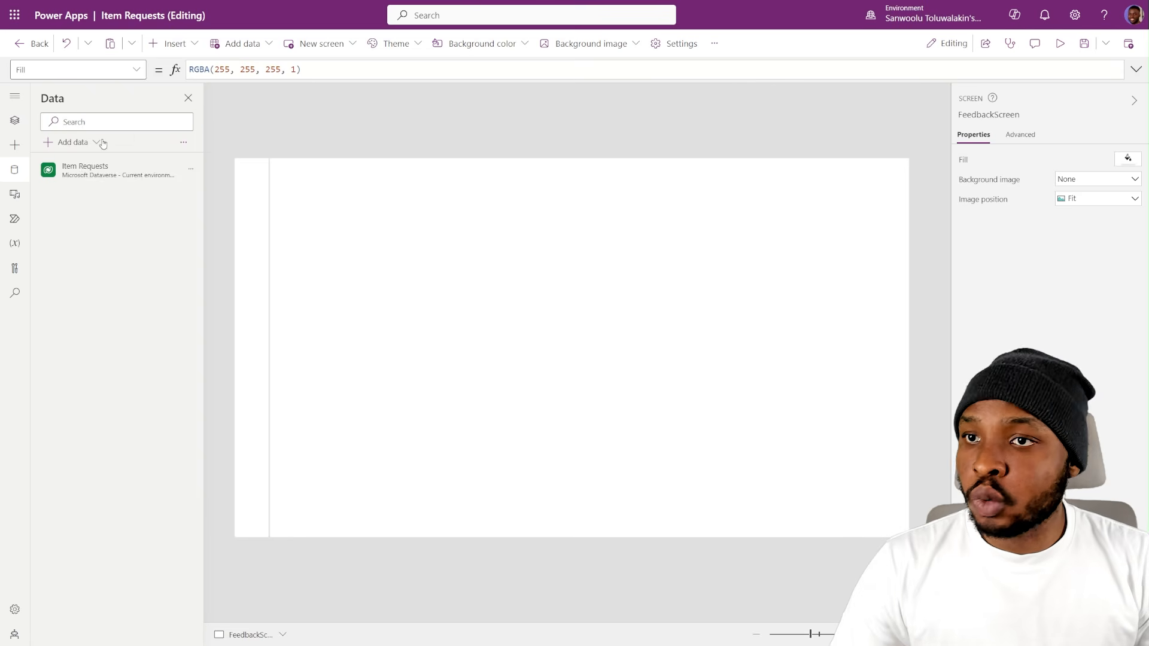
click(73, 142)
text(user)
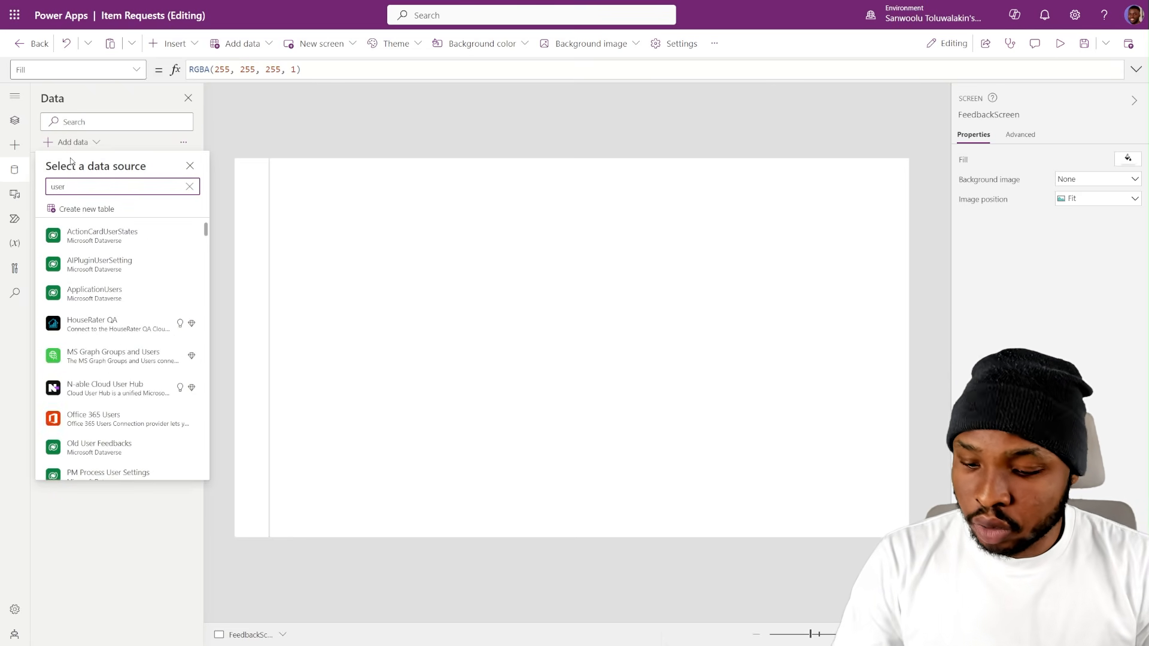
text( fee)
click(88, 264)
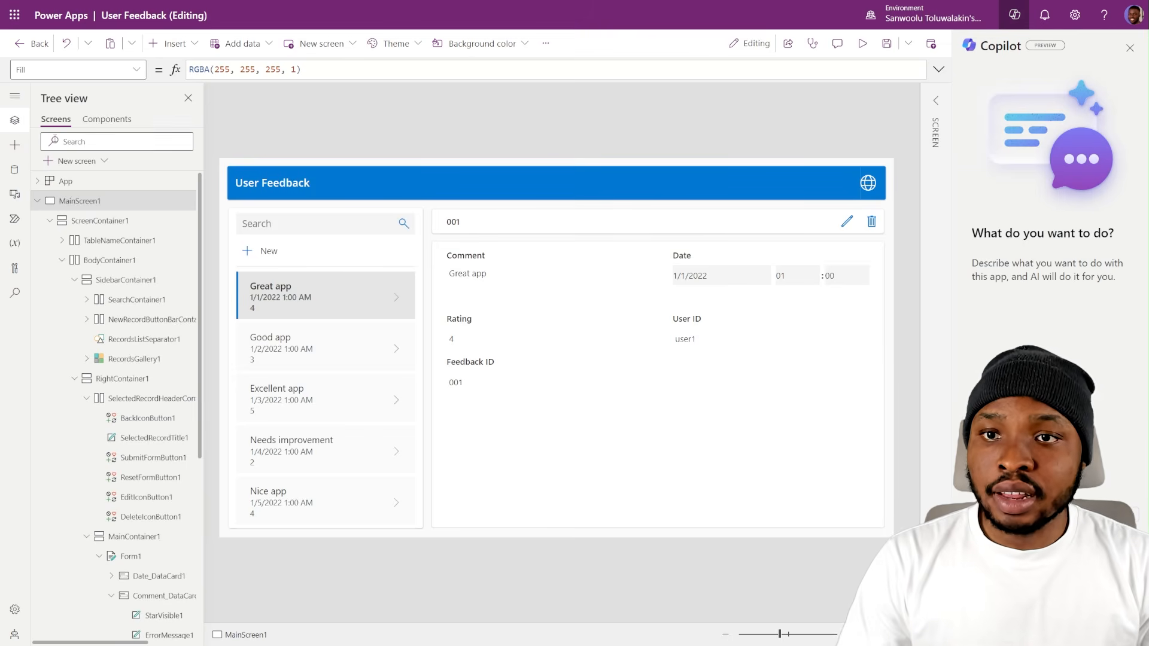
- Copy ScreenContainer1 from the User Feedback app and paste it into Container1 on FeedbackScreen in the Item Requests app
click(53, 222)
click(50, 221)
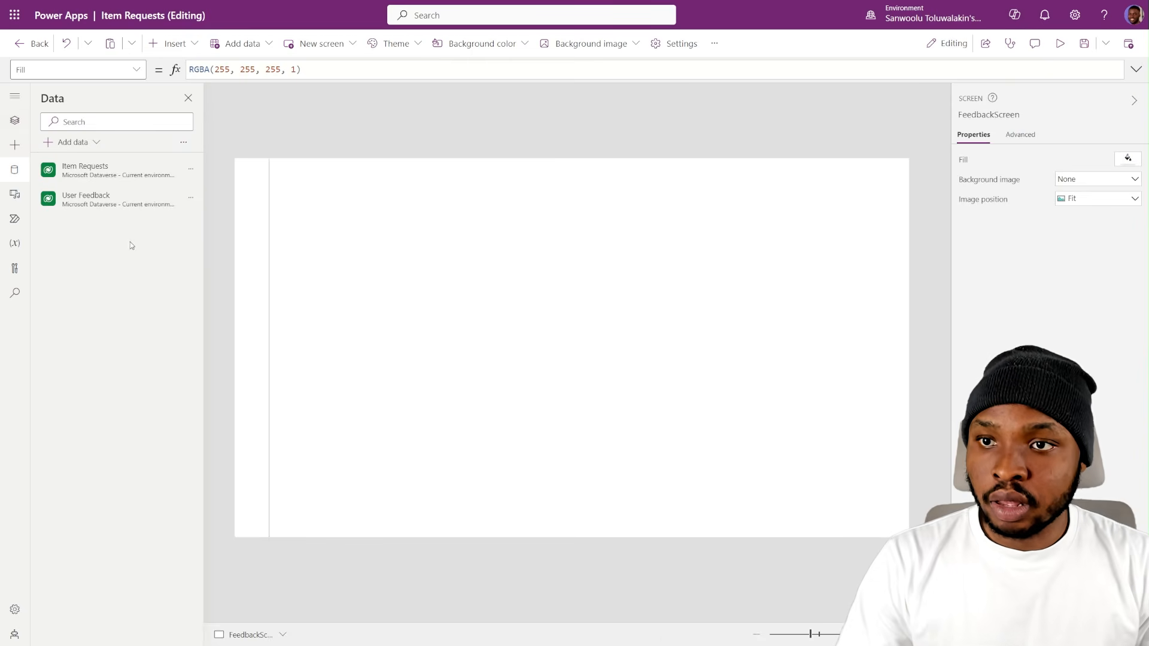
click(15, 120)
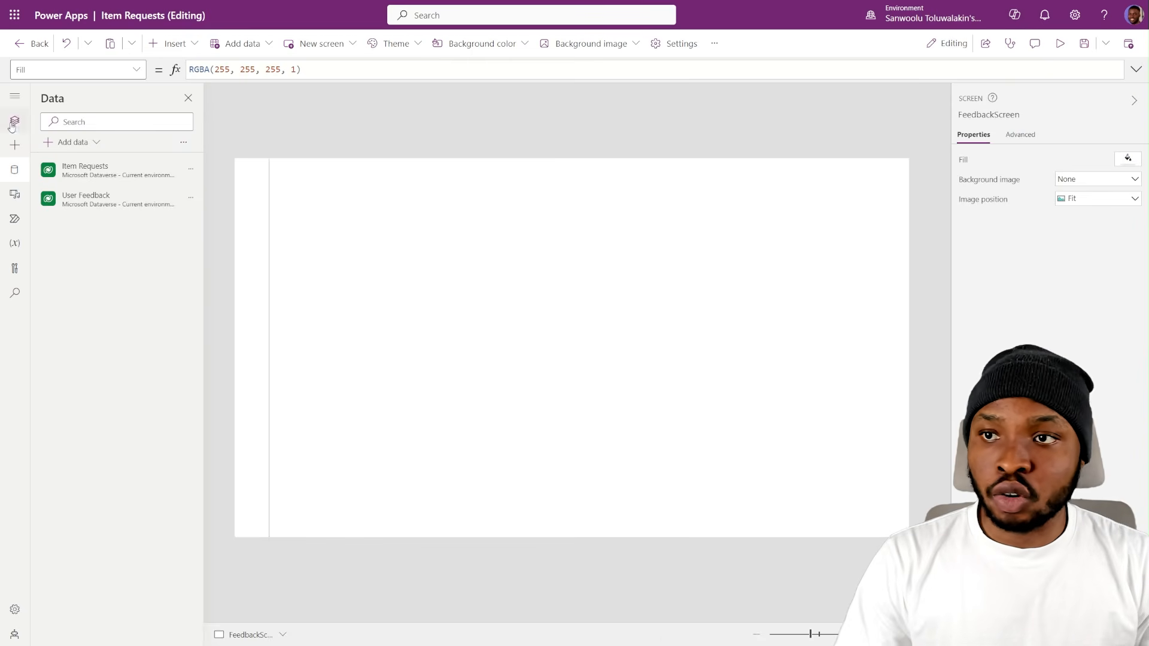
click(101, 299)
click(94, 246)
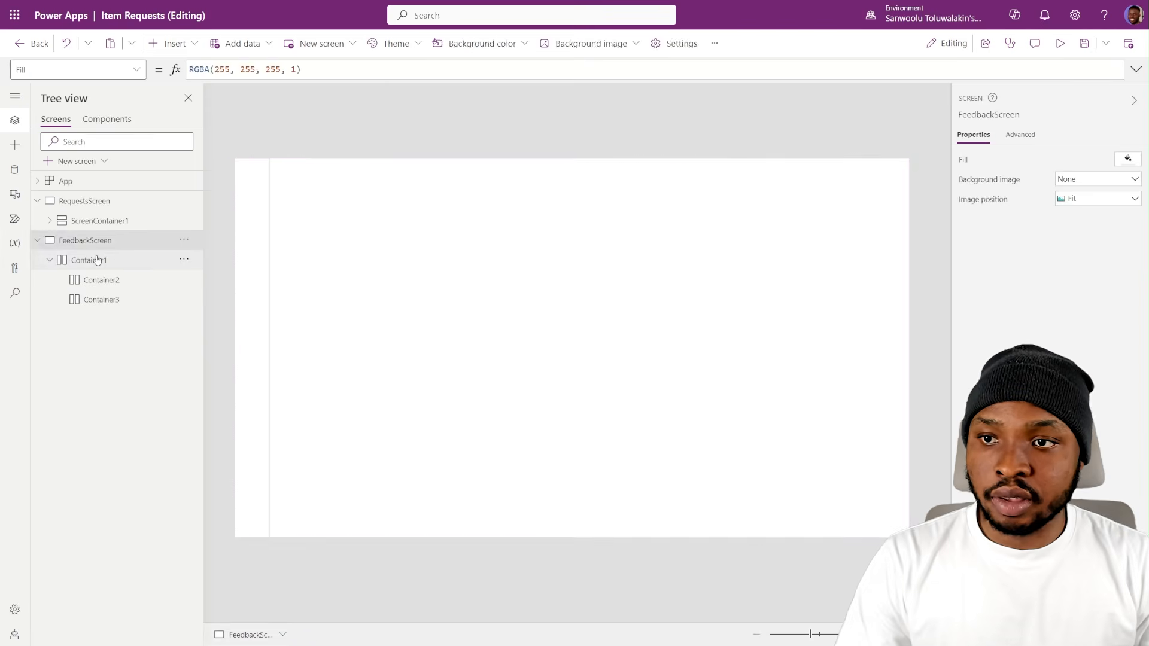
click(98, 261)
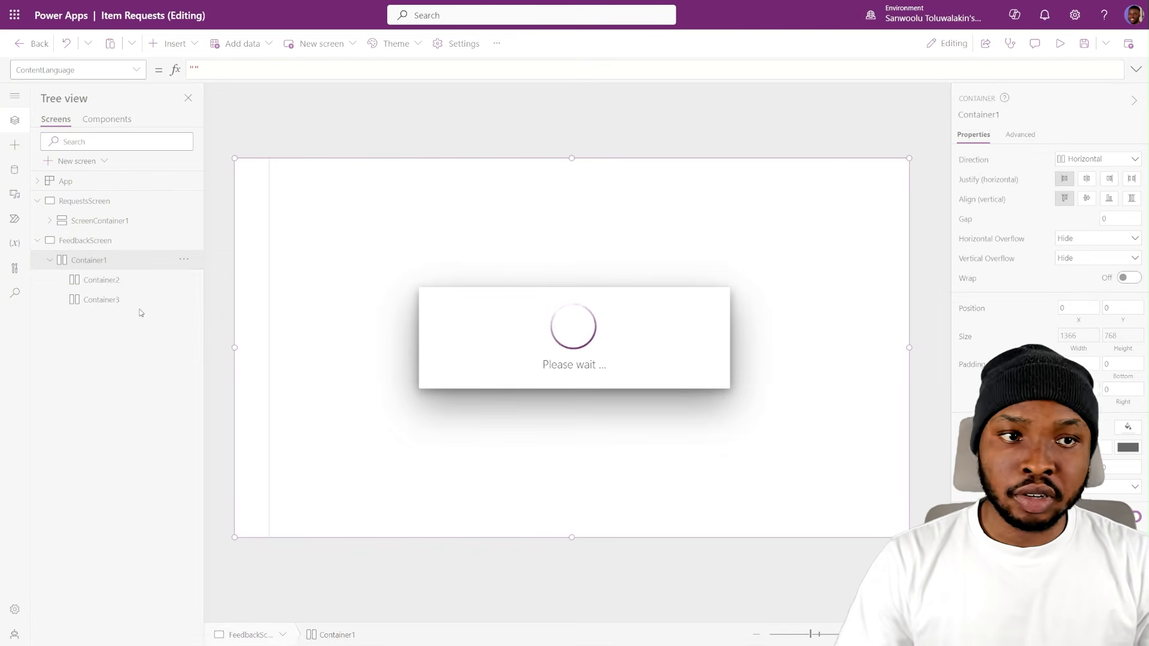
- Open the pasted container's faulty Visible formula and enter FeedbackScreen as the app-wide replacement text
mouse_move(602, 204)
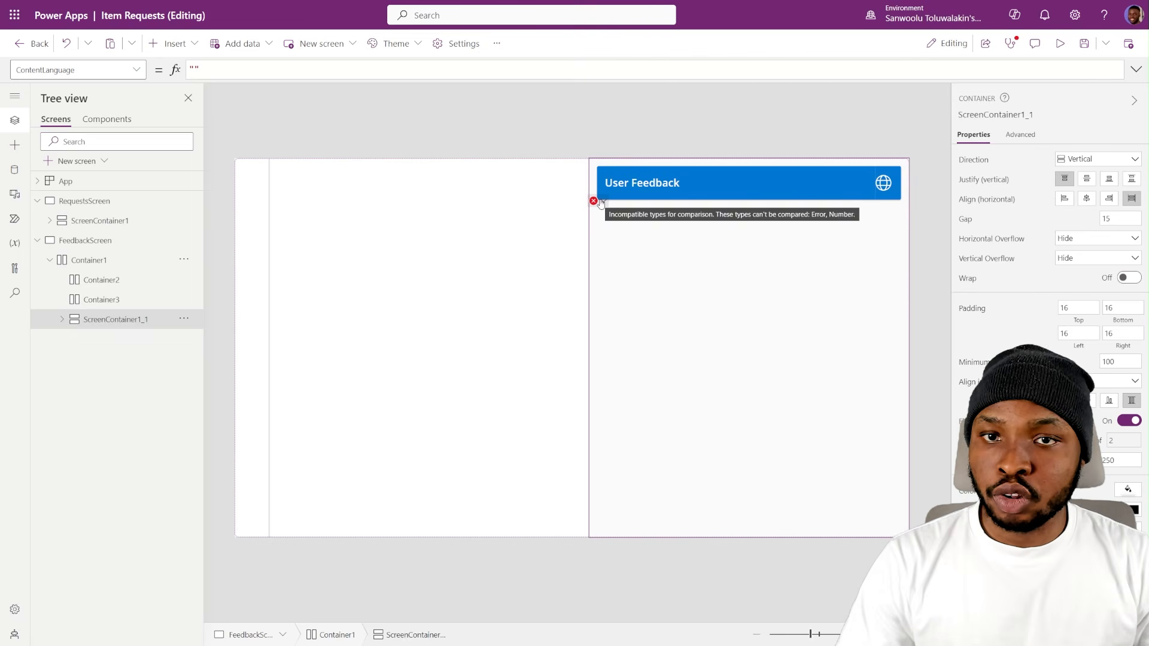
click(603, 202)
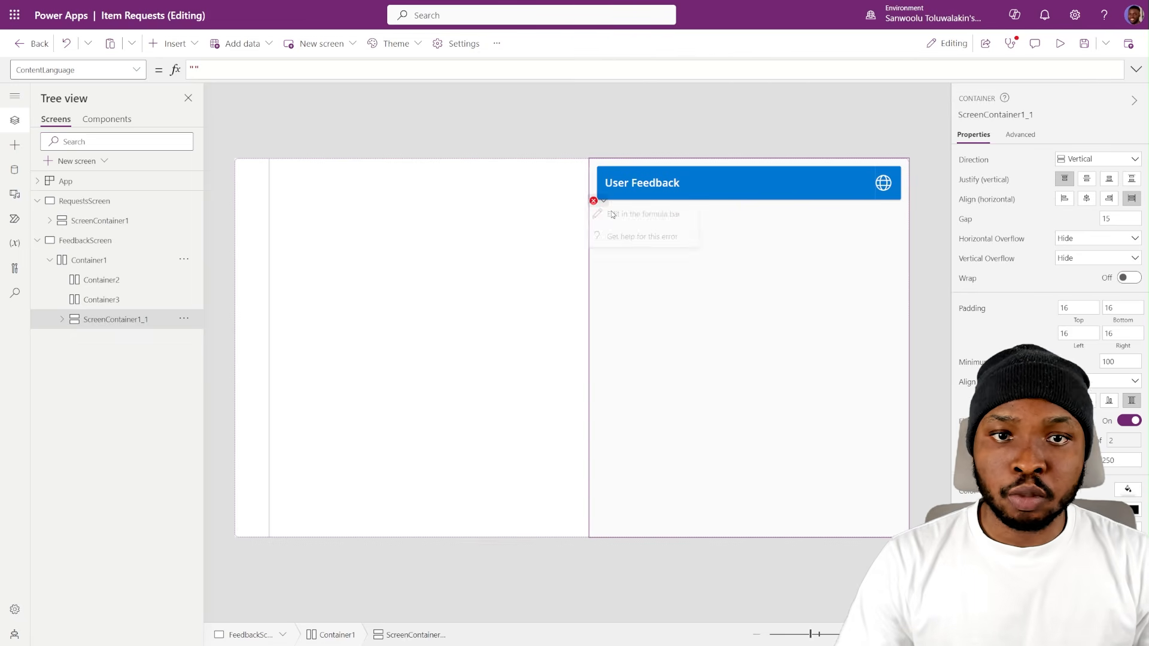
click(612, 213)
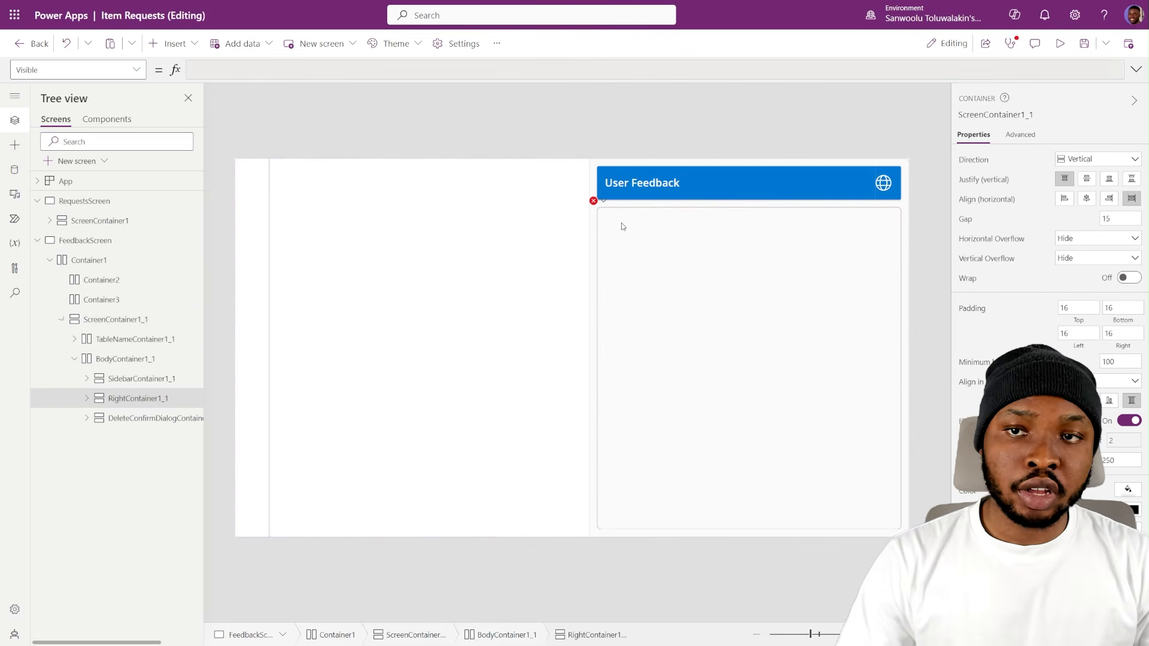
double_click(88, 241)
key(ctrl+c)
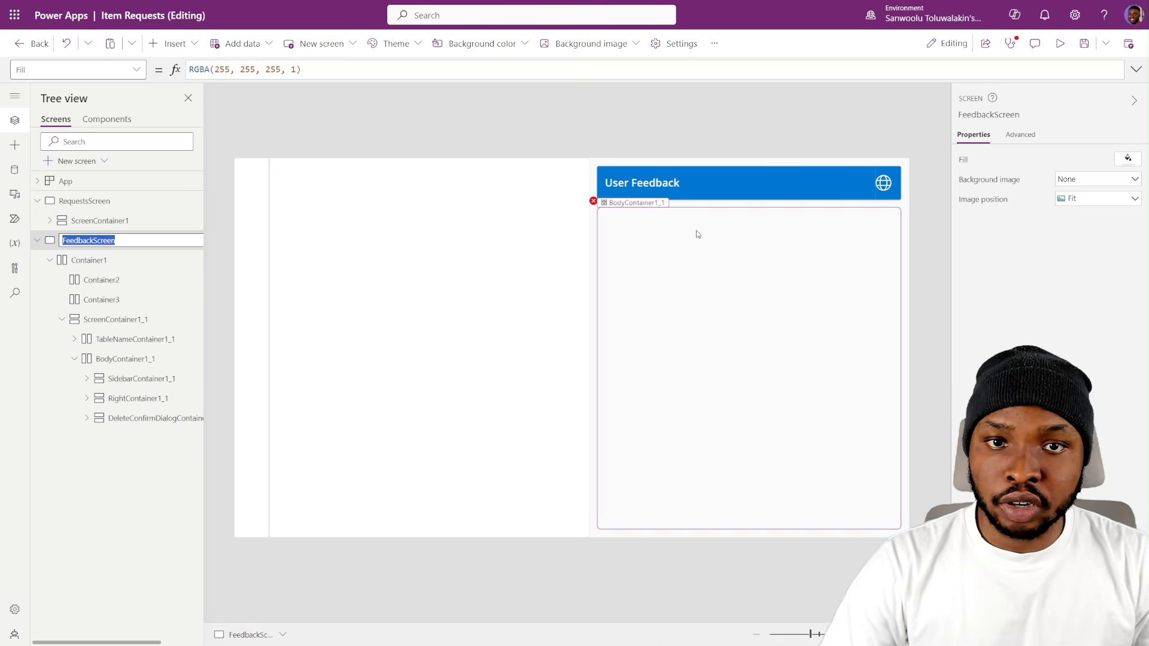
click(15, 293)
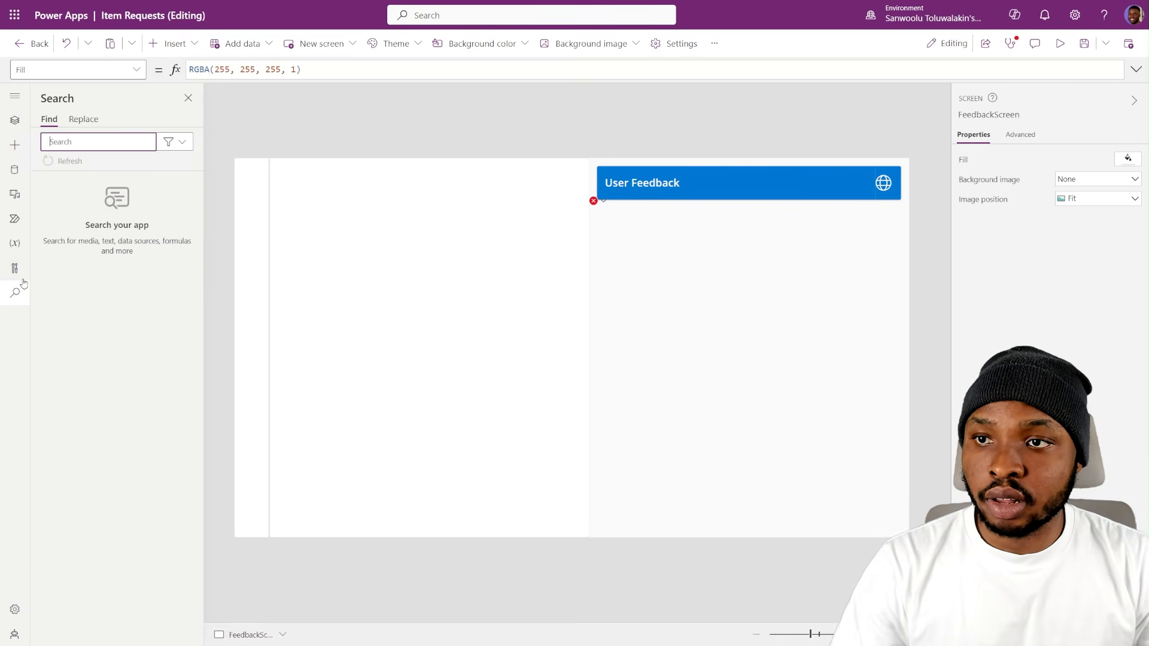
click(74, 121)
click(99, 165)
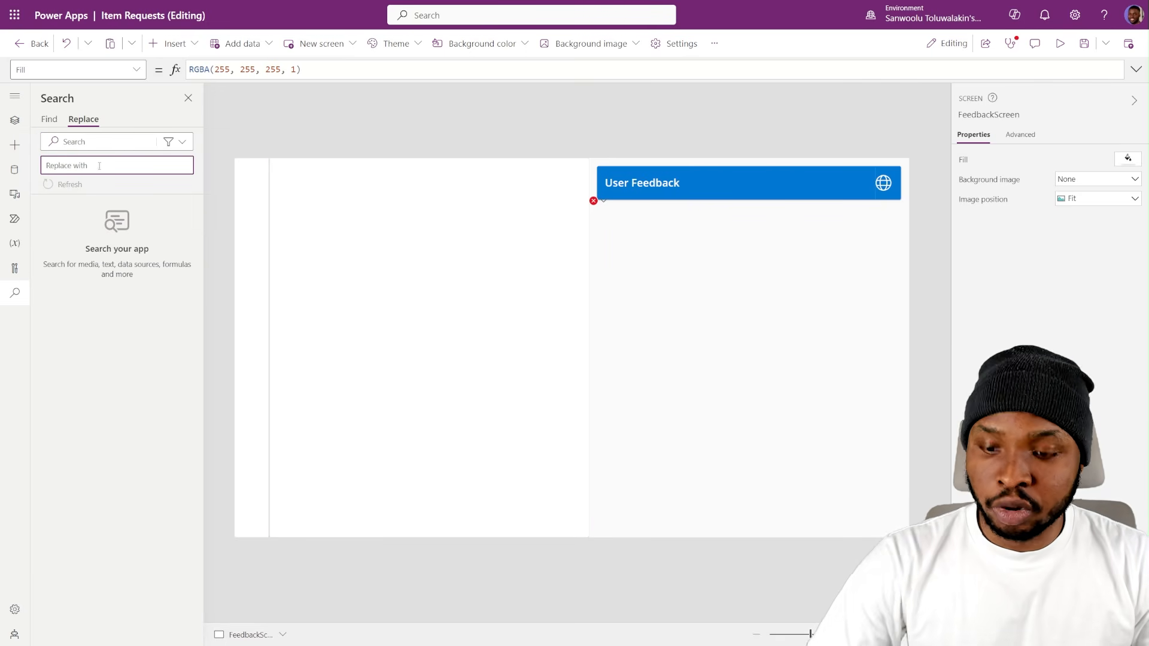
key(ctrl+v)
- Take MainScreen1 from the faulty formula as the search term and replace all its instances with FeedbackScreen
click(593, 201)
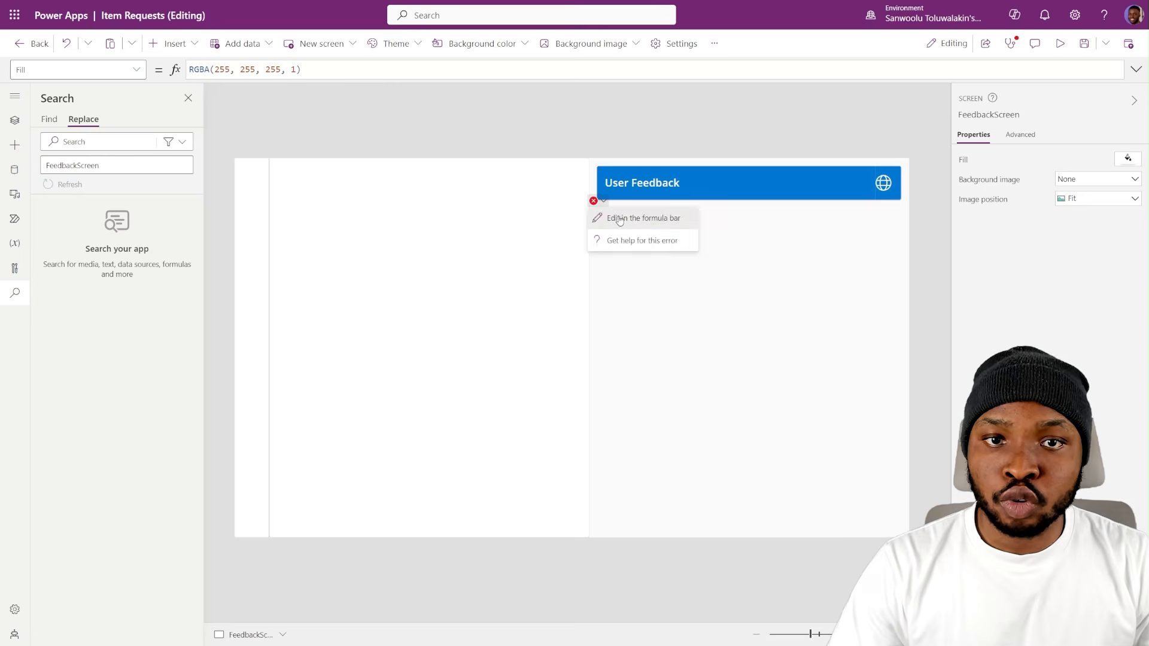
click(619, 219)
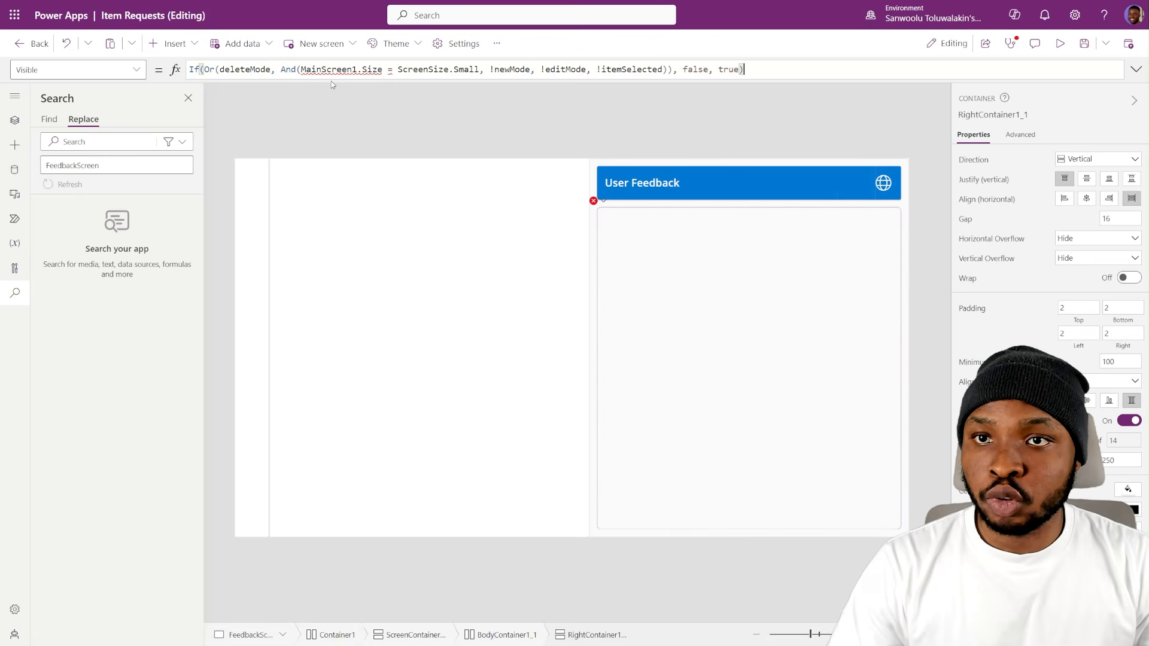
click(81, 145)
text(MainScreen1)
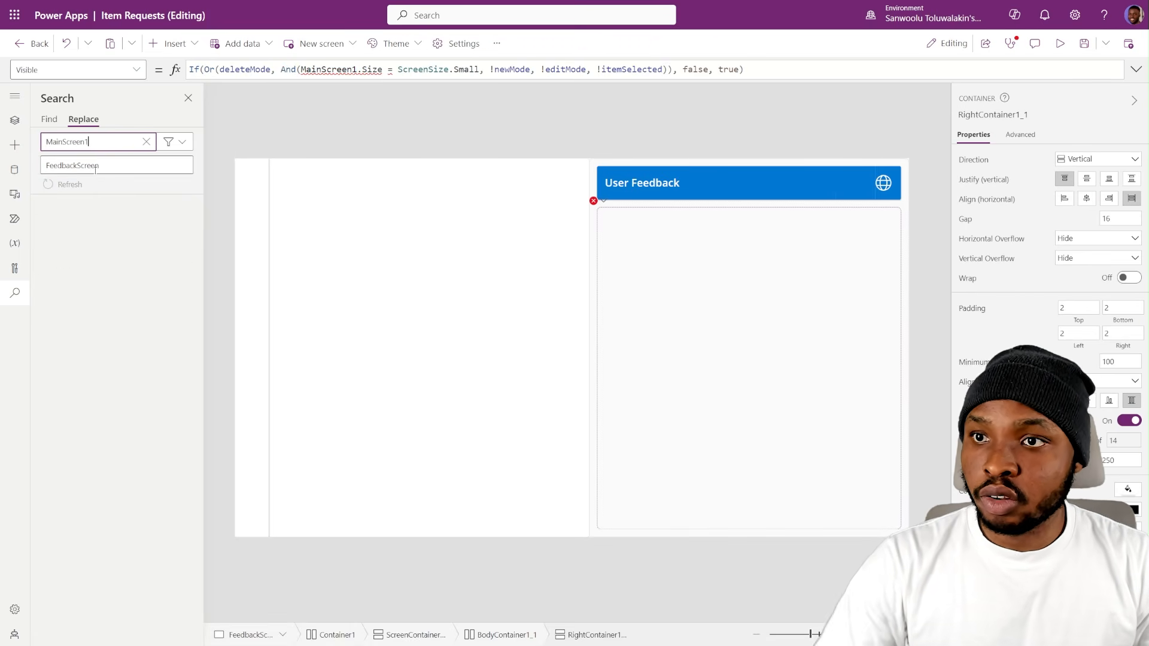
click(77, 629)
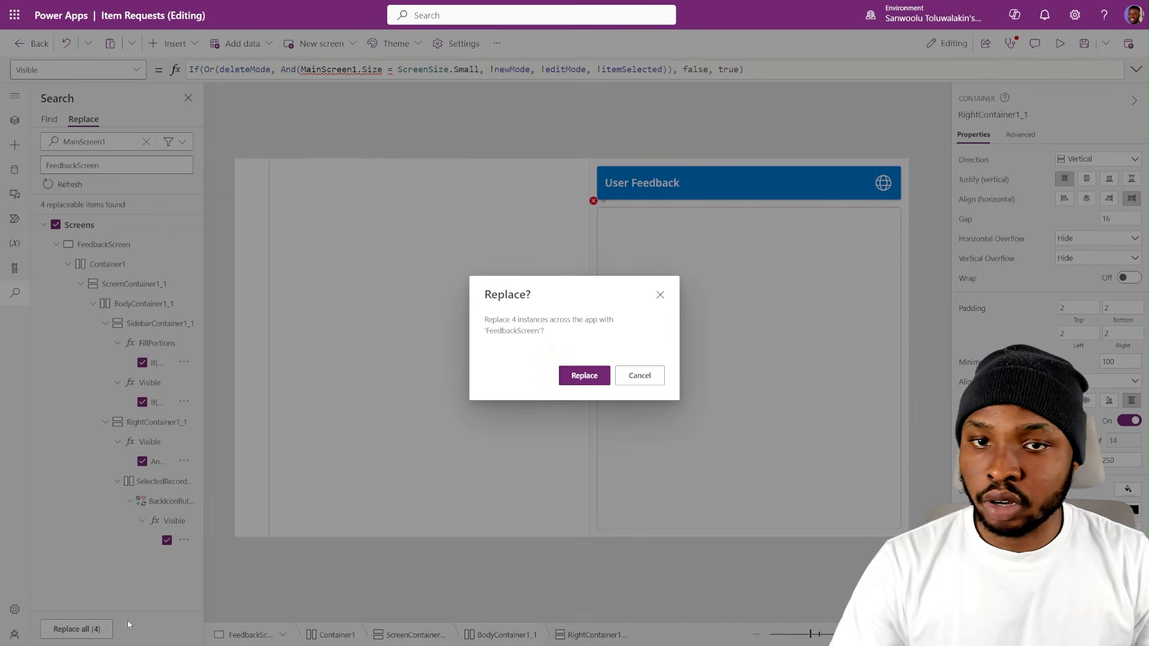
click(586, 376)
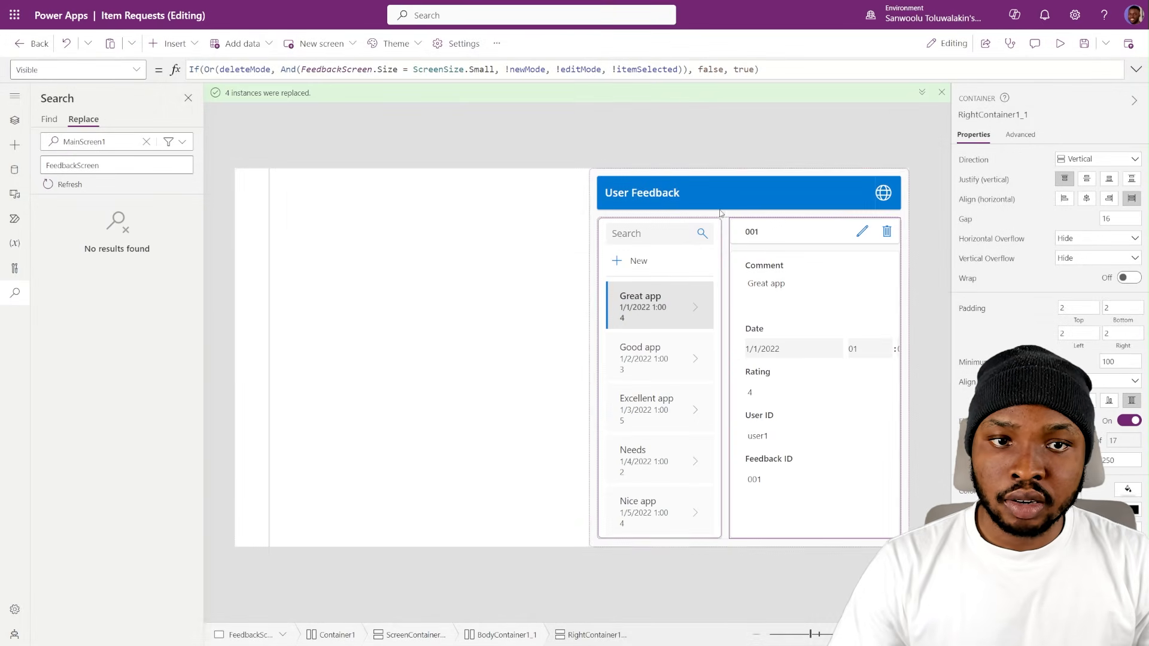
- Delete the empty Container3 from Container1 on FeedbackScreen
click(15, 120)
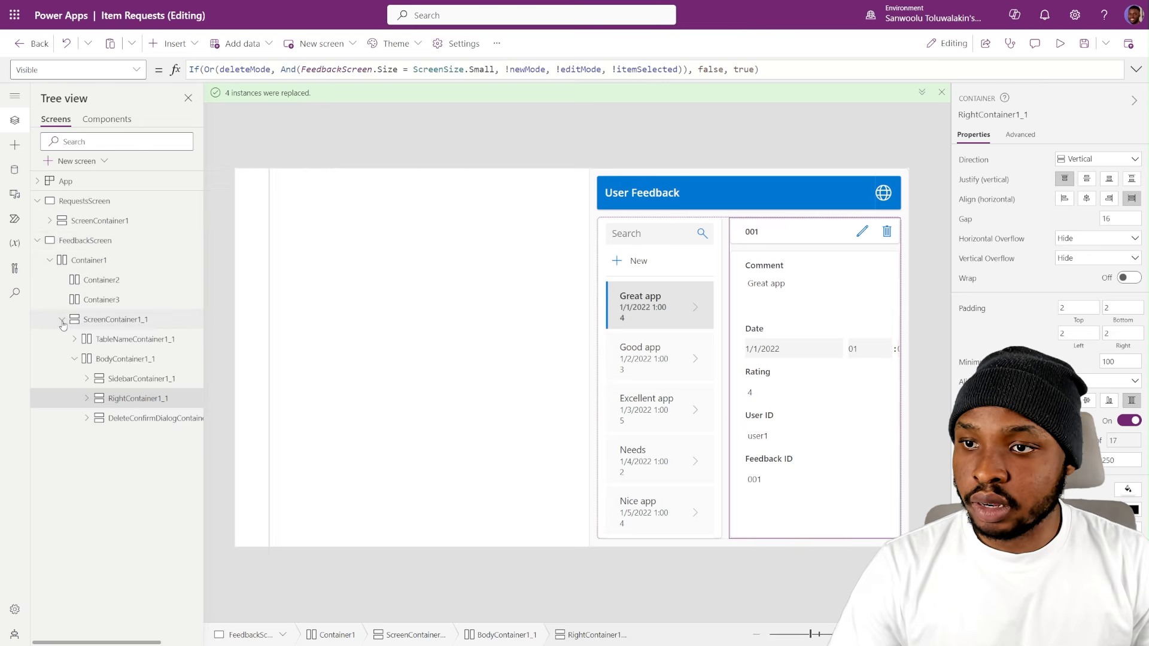
click(62, 319)
click(108, 301)
key(Delete)
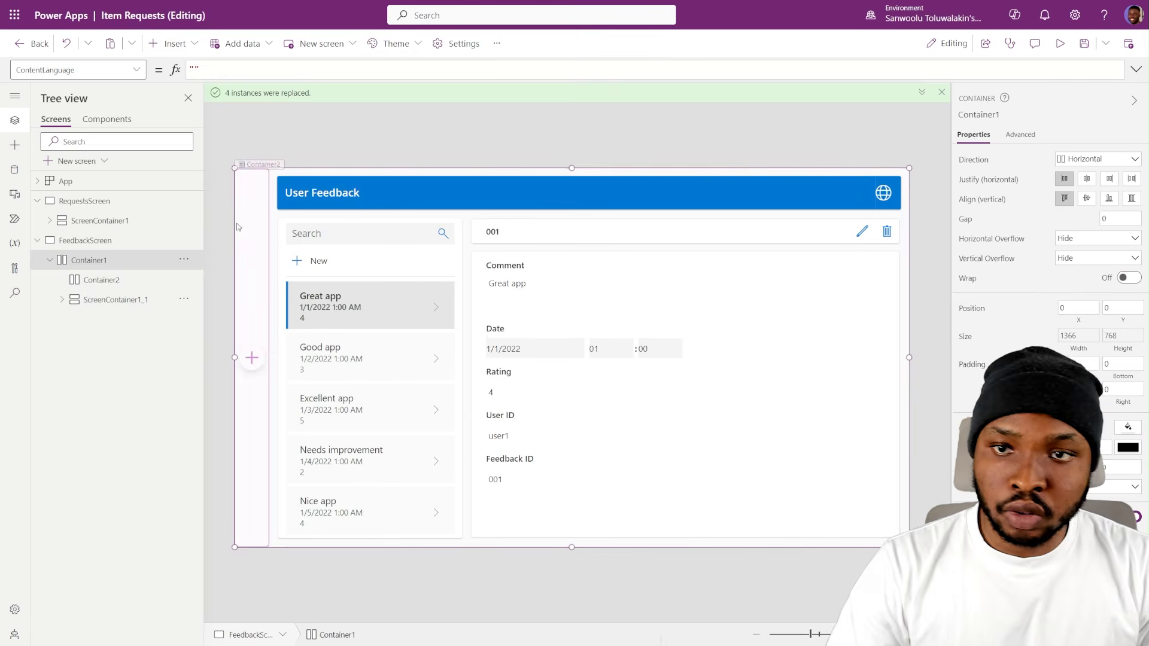
click(365, 137)
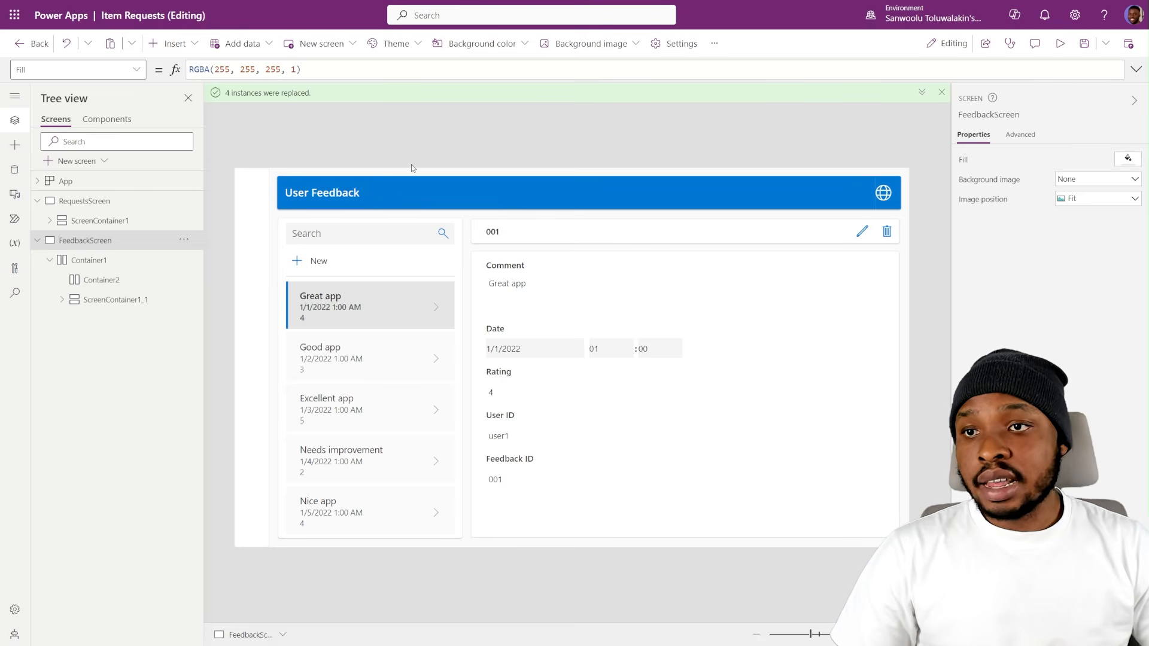
- Paste the CustomTheme record of primary, secondary, tertiary, text, highlight, hover and pressed colours into the App object's Formulas property
click(135, 201)
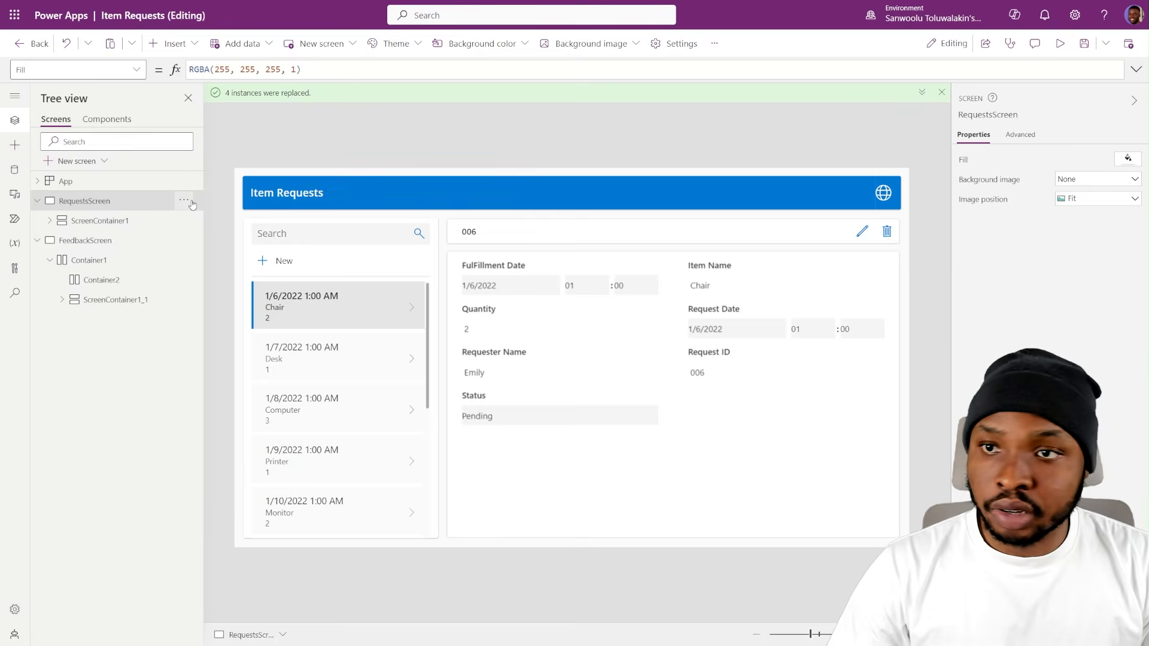
click(274, 193)
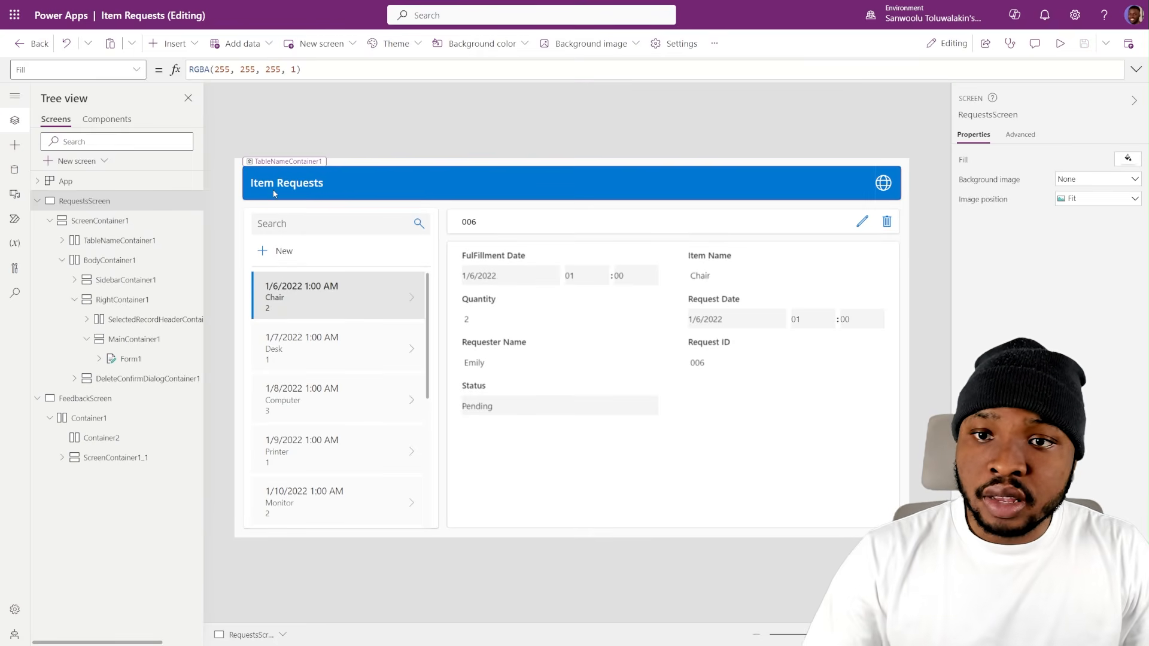
click(150, 184)
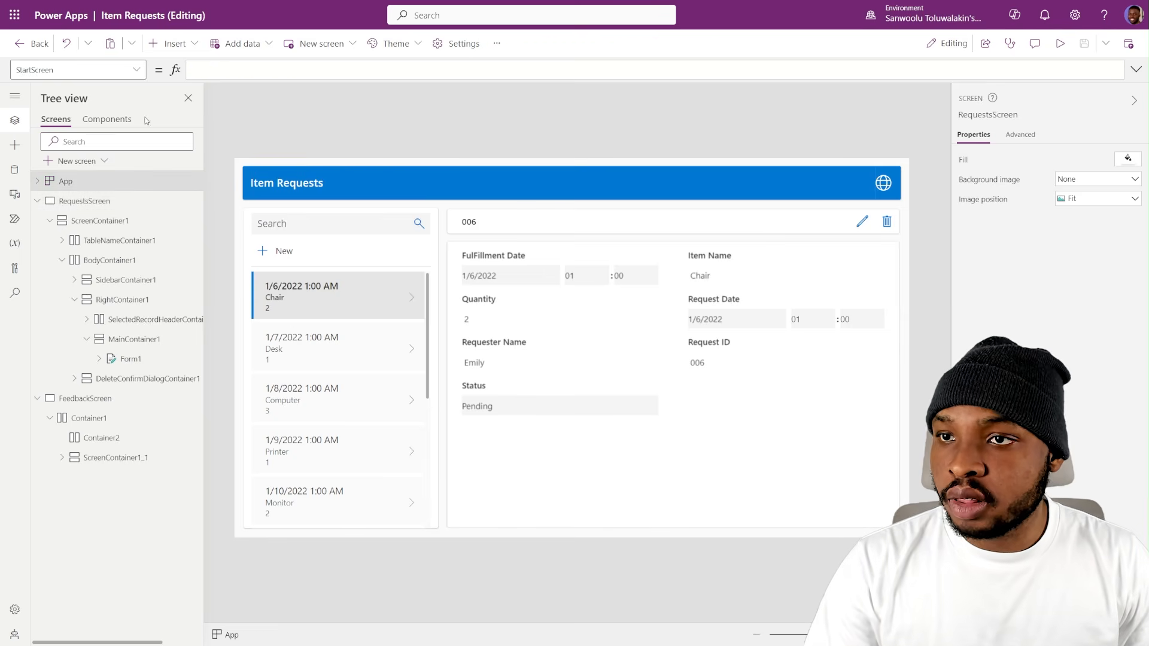
click(72, 70)
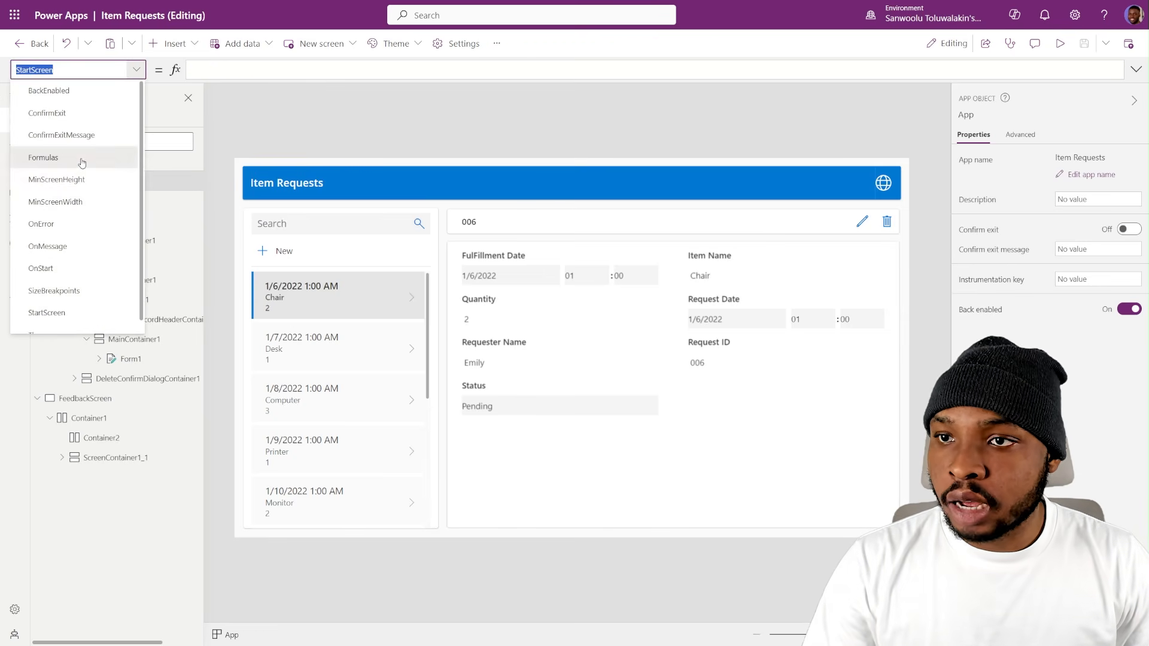
click(81, 159)
click(1136, 69)
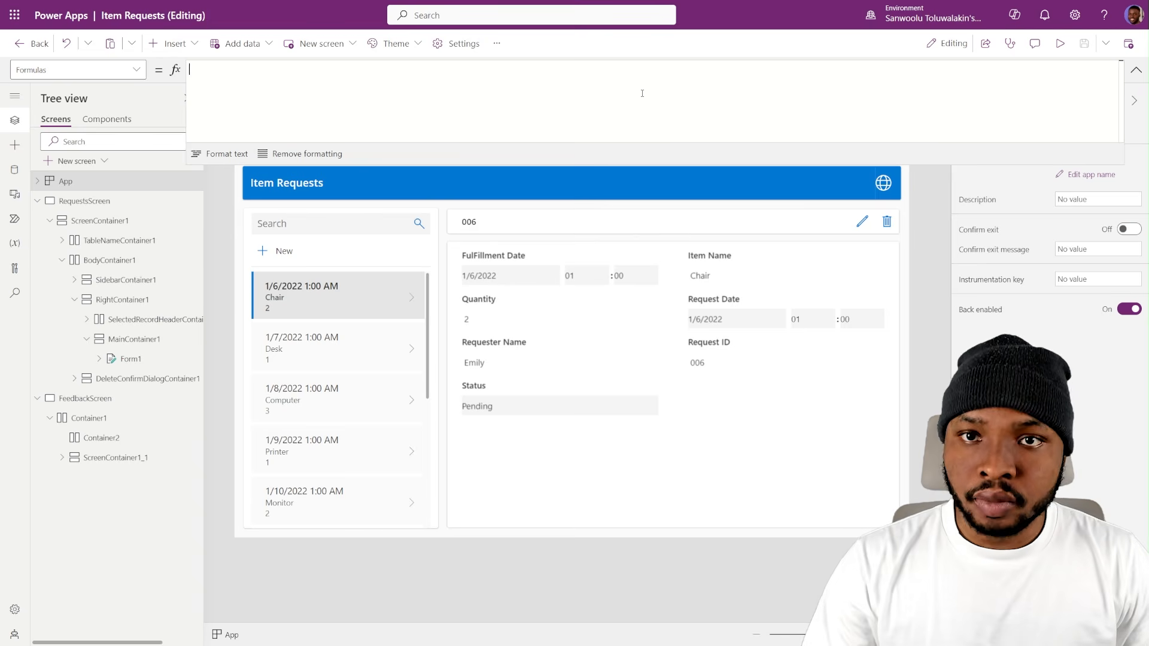
key(ctrl+v)
scroll(628, 120, up, 5)
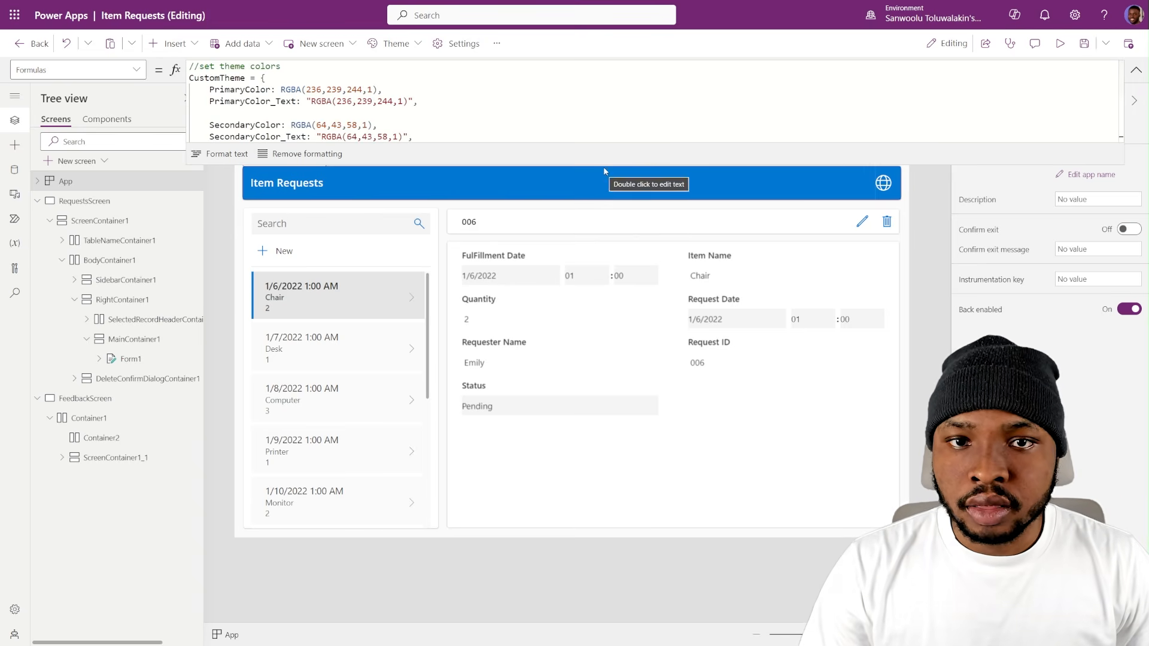
drag(604, 144, 603, 270)
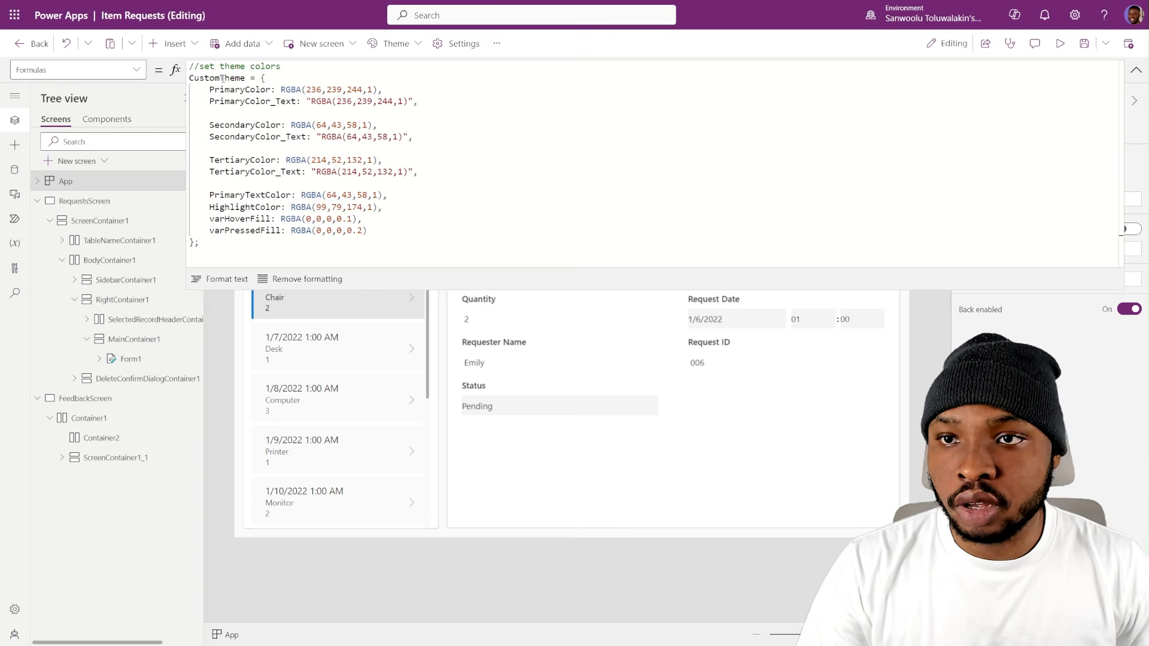
- Review the colour and fill definitions in CustomTheme and the SVG definitions in customIcons
double_click(222, 78)
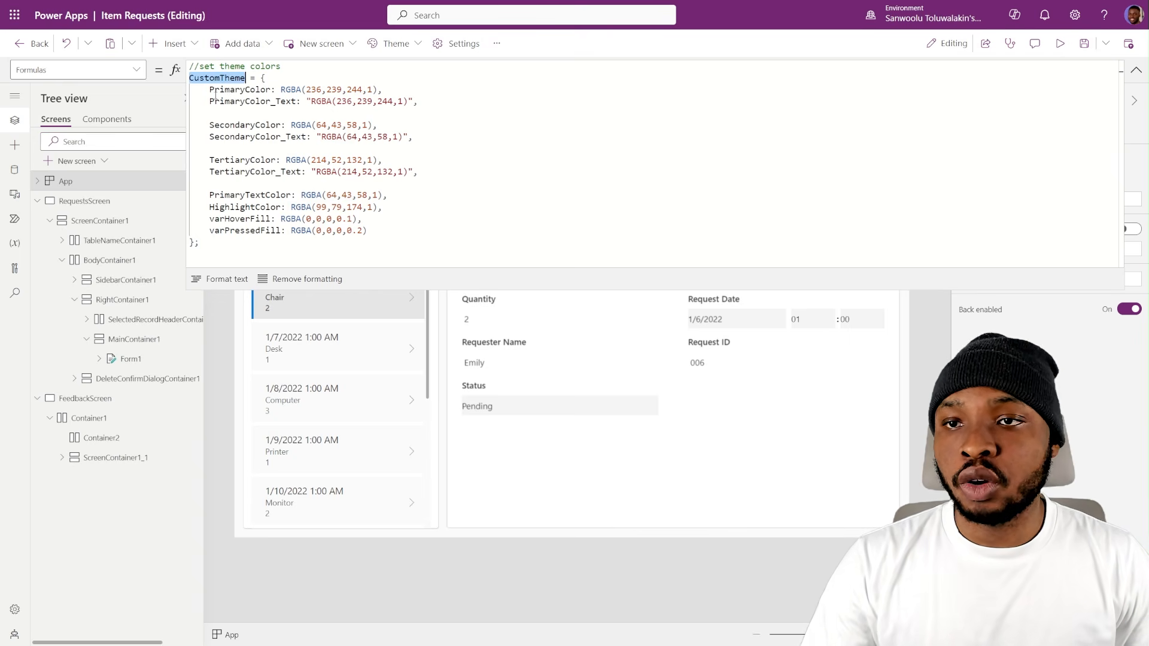
drag(209, 91, 250, 172)
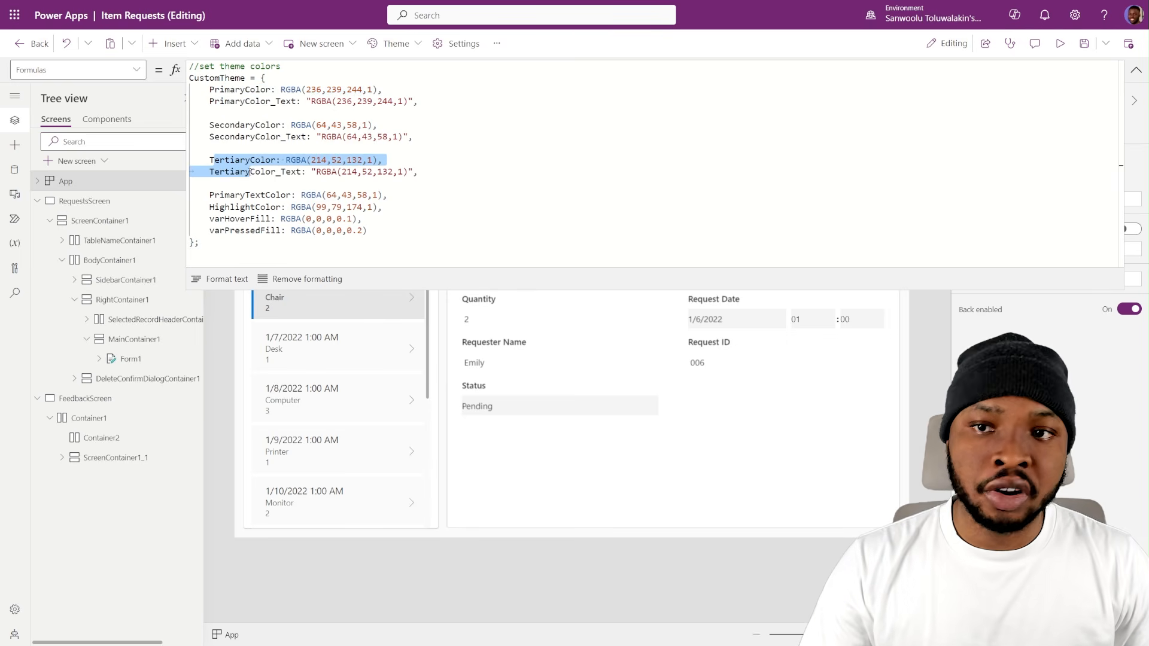
click(312, 91)
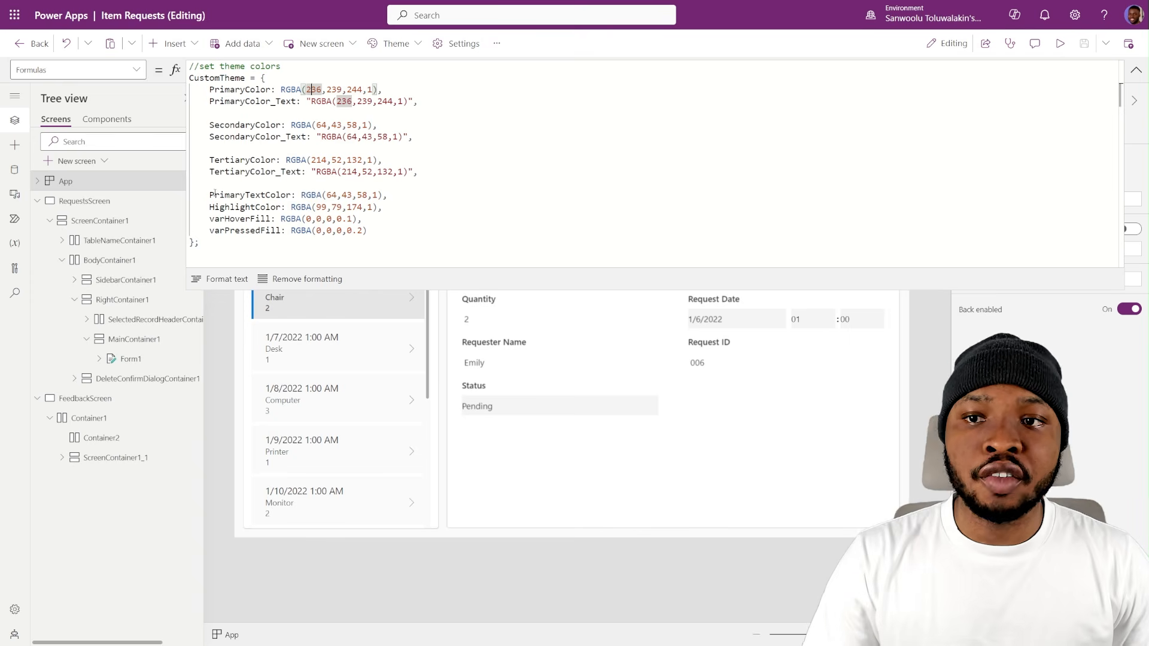
drag(214, 194, 316, 207)
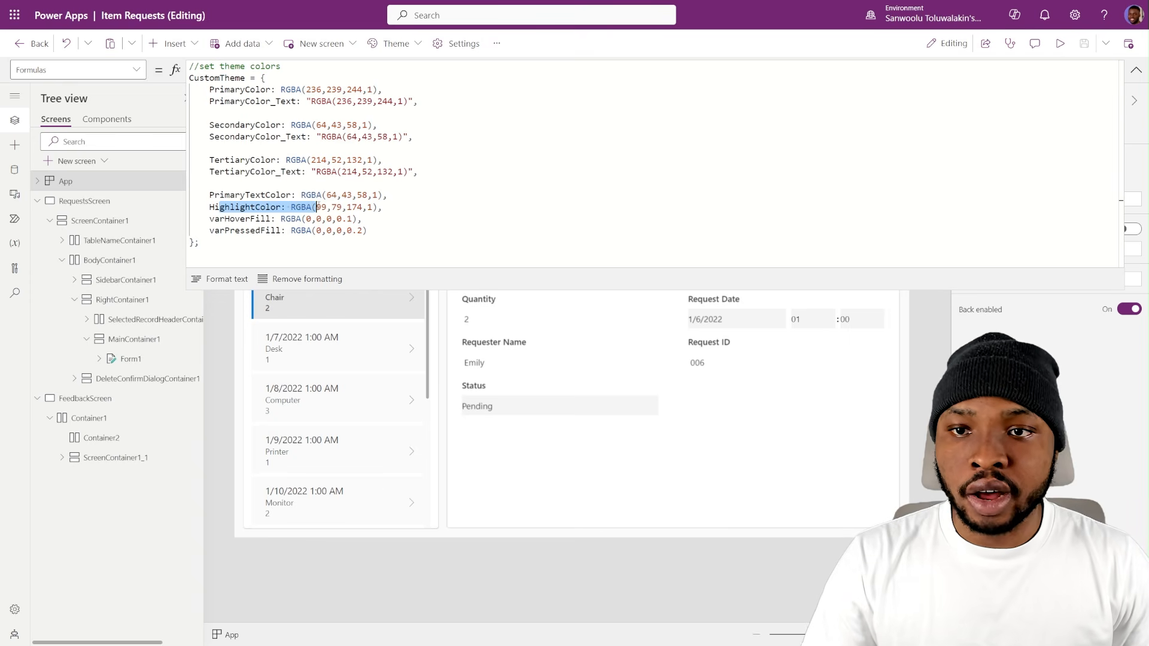
double_click(230, 219)
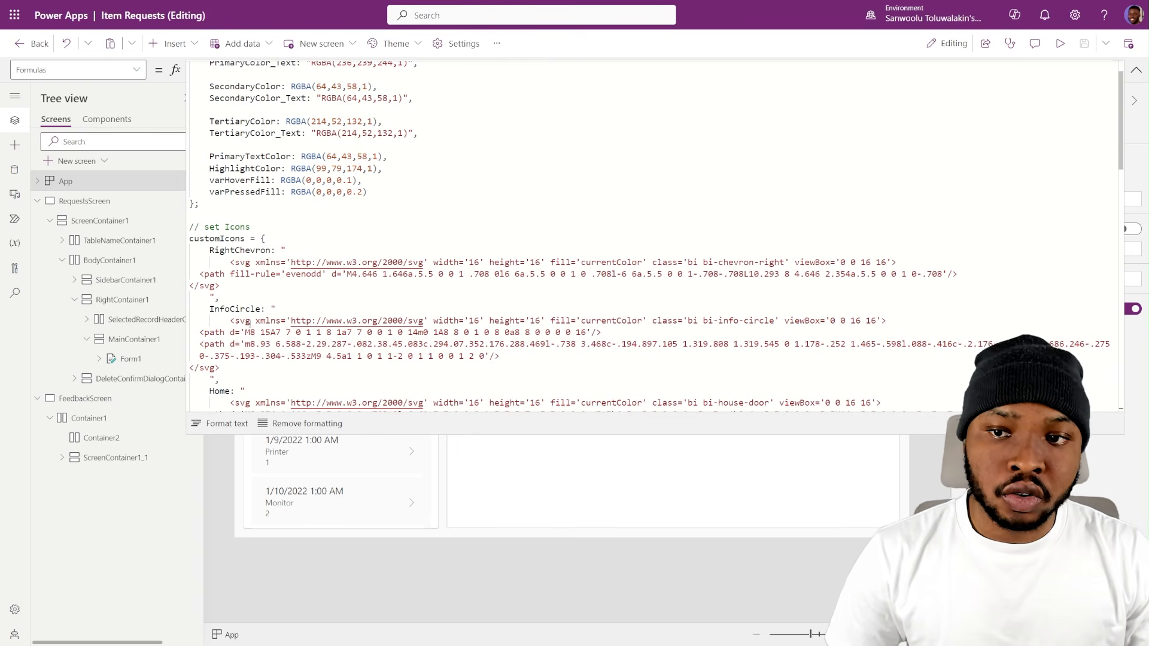
scroll(241, 322, down, 8)
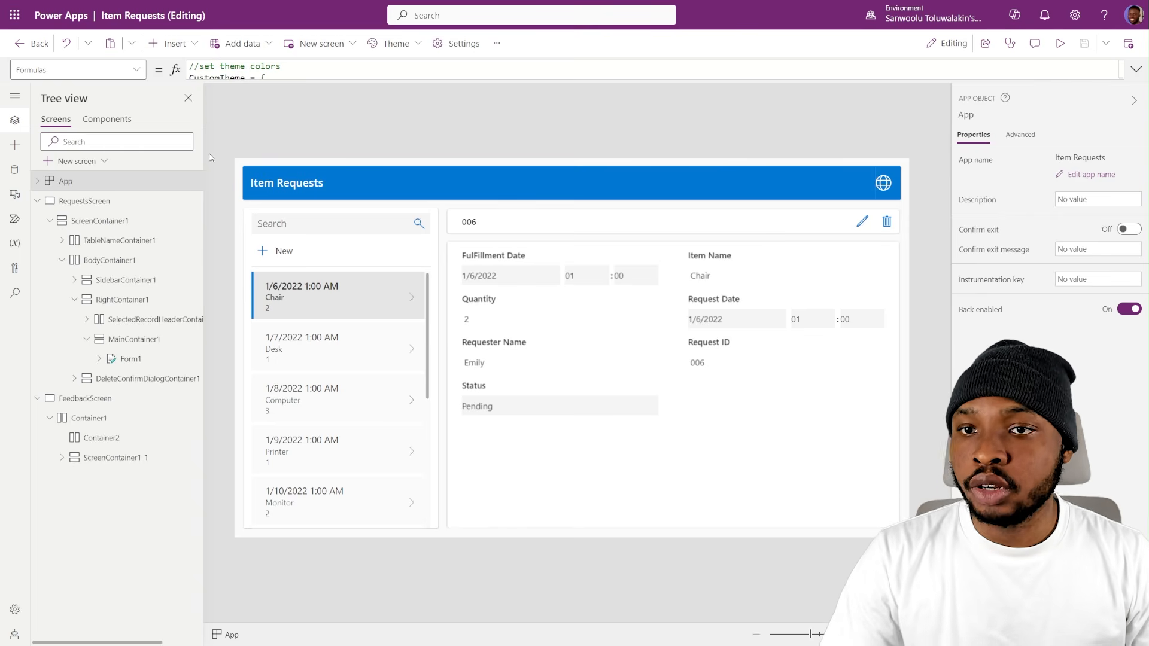
- Import the components of the collapsible-version Customer Servicing App into the Item Requests app
click(113, 118)
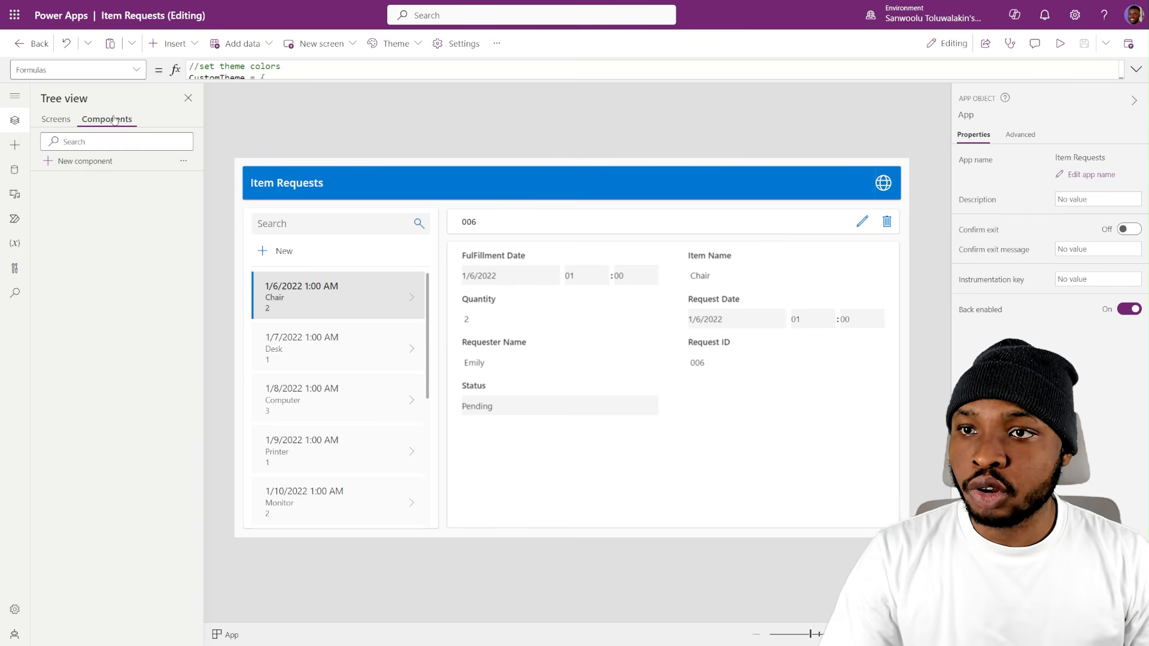
click(178, 161)
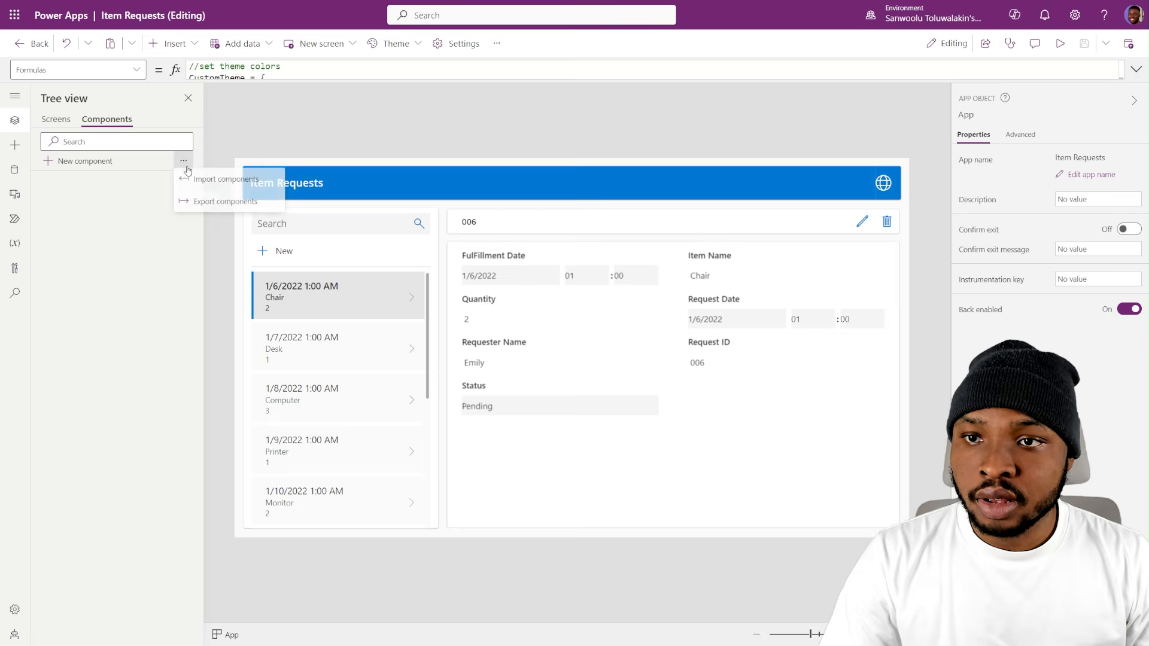
click(209, 190)
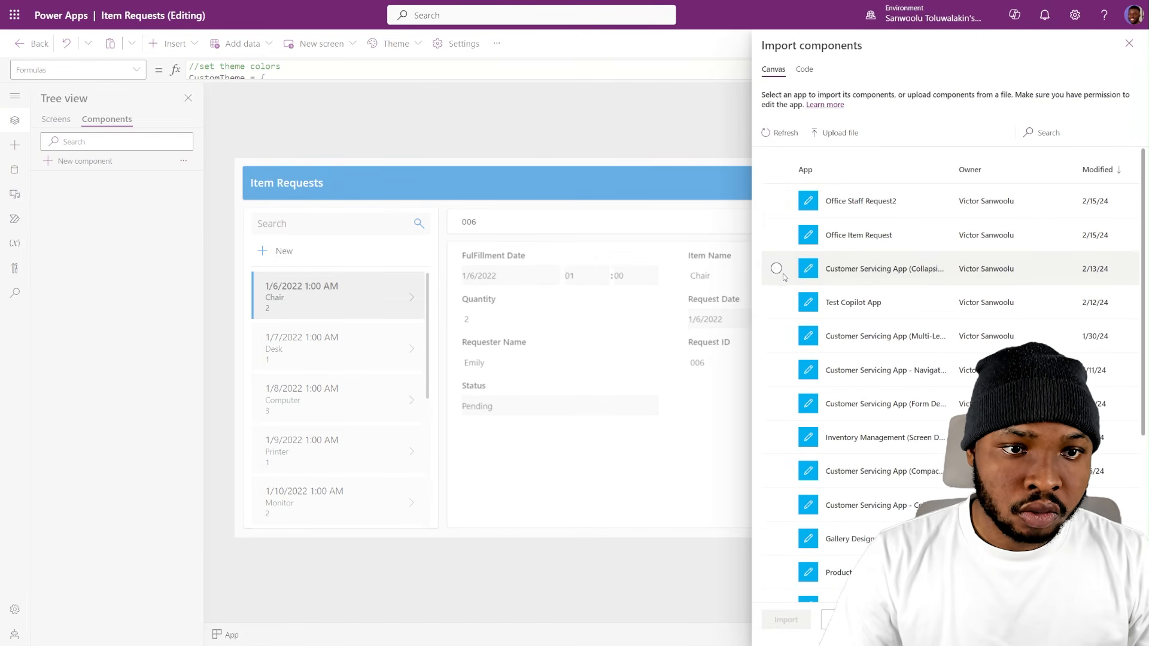
click(777, 268)
click(785, 621)
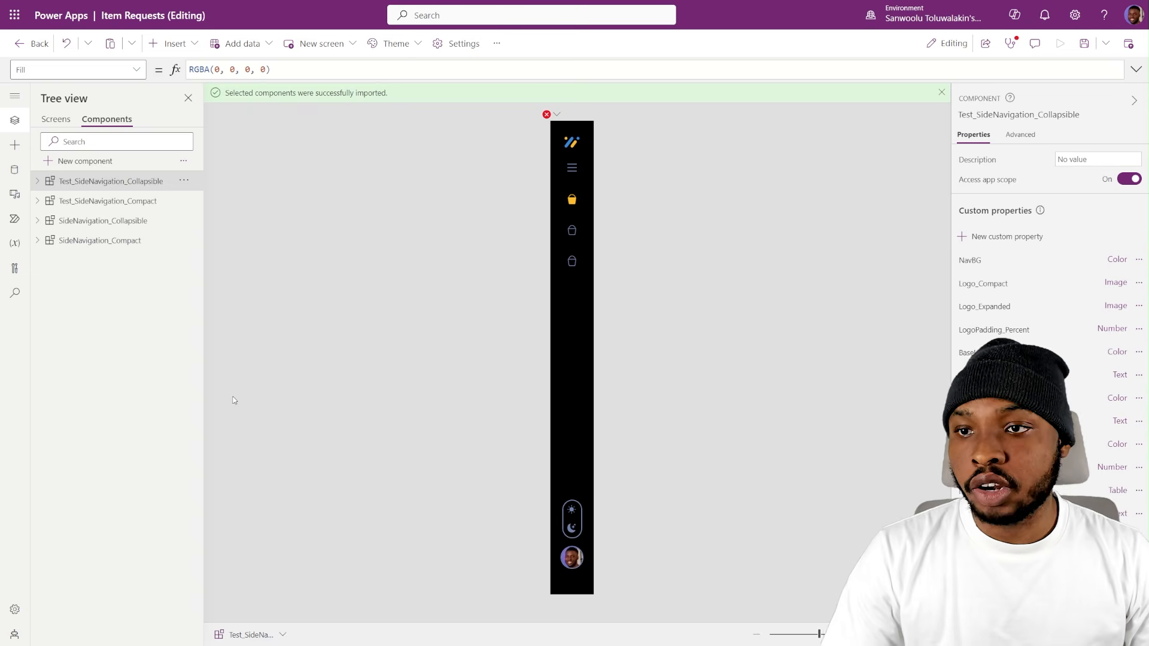
- Delete the two Test_SideNavigation components and SideNavigation_Compact, and check the imported logo images in the app's media
click(182, 187)
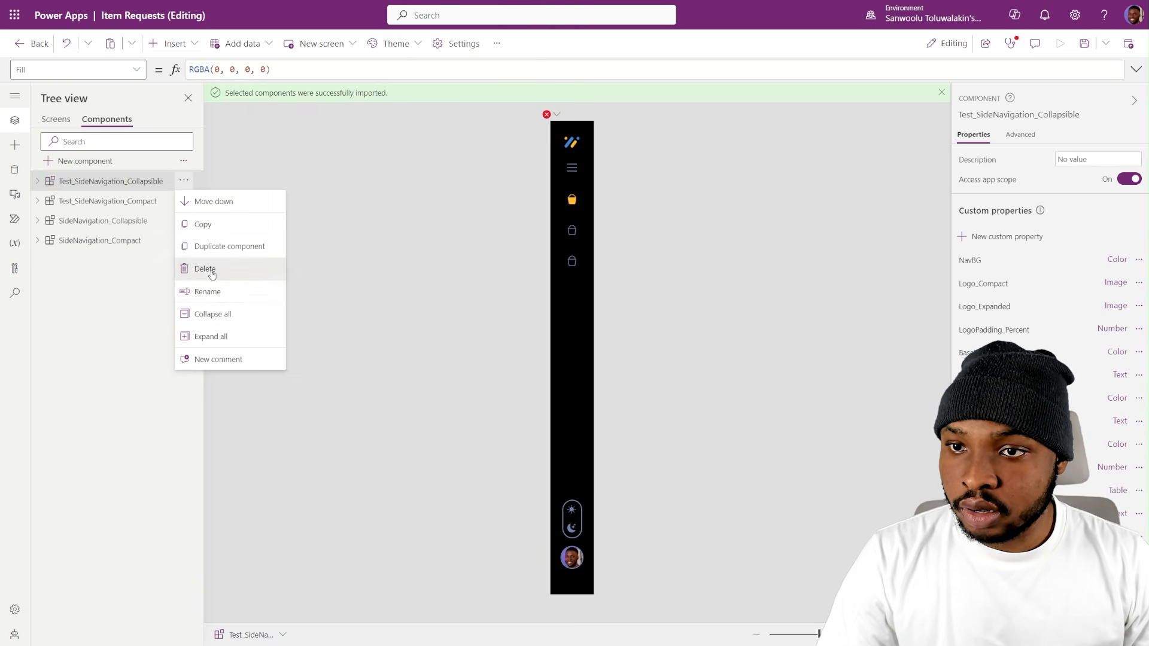
click(207, 268)
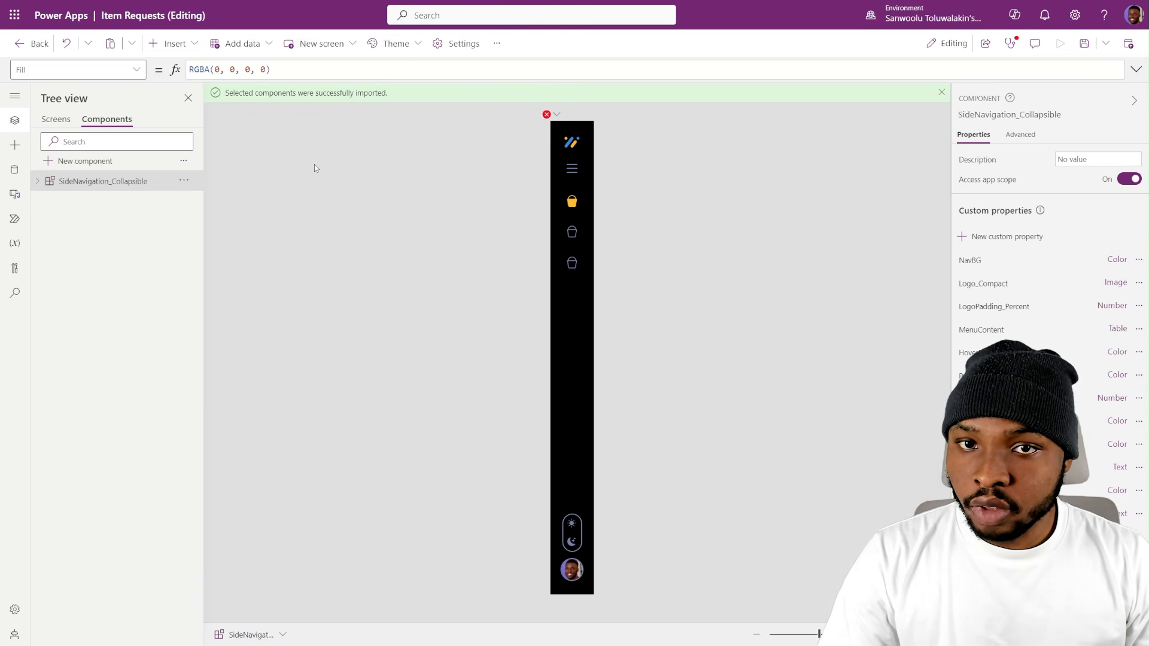
click(16, 196)
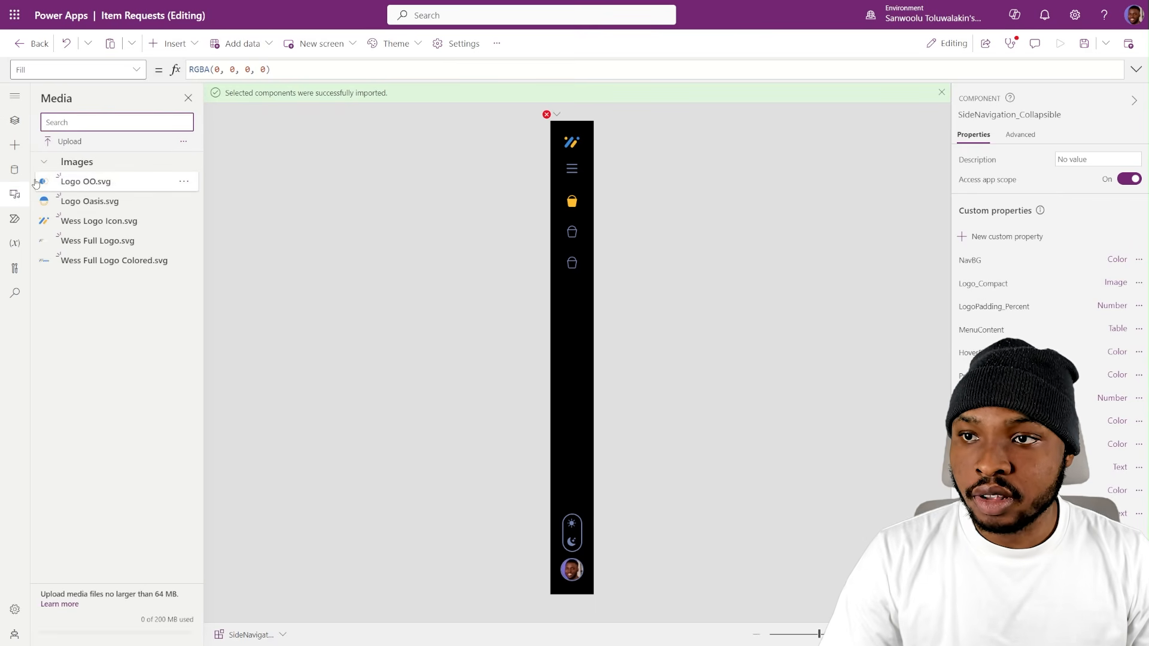
click(15, 122)
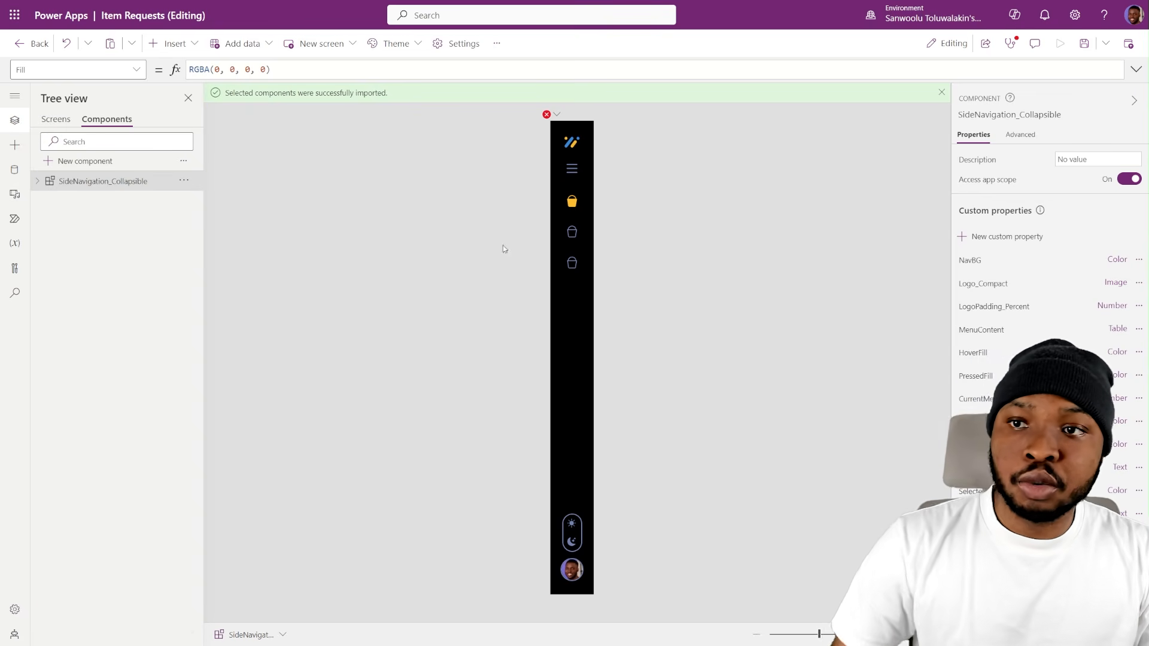
- Delete CustomToggleContainer21 and the Logo_1 image from RootContainer15_1 in the SideNavigation_Collapsible component
click(38, 184)
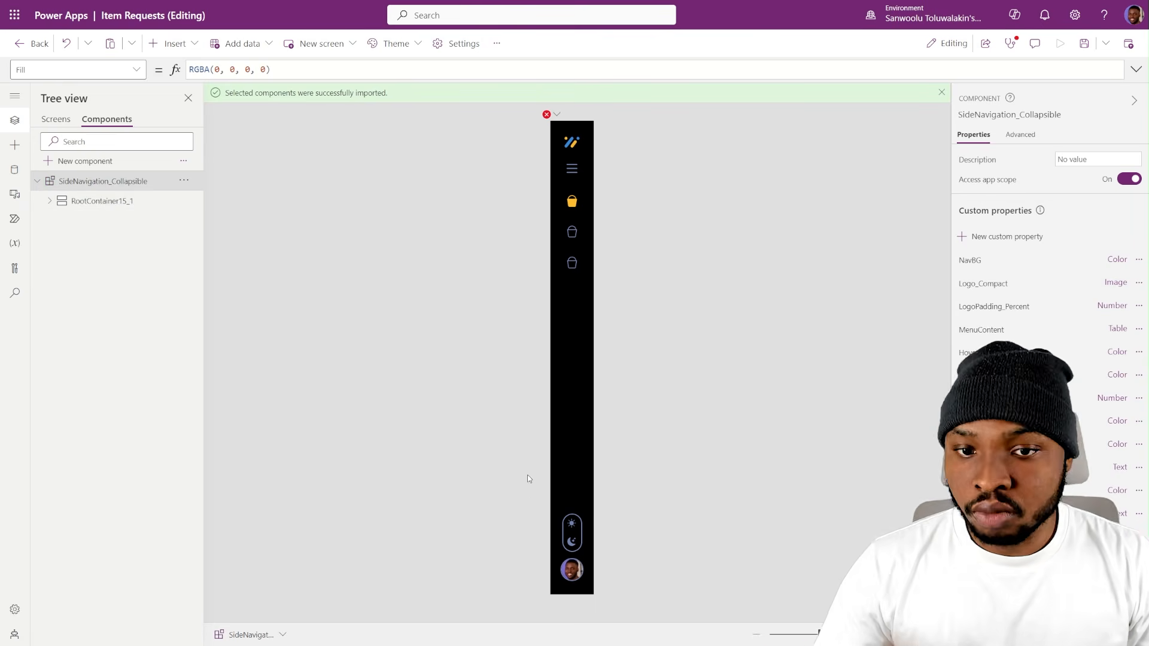
click(565, 525)
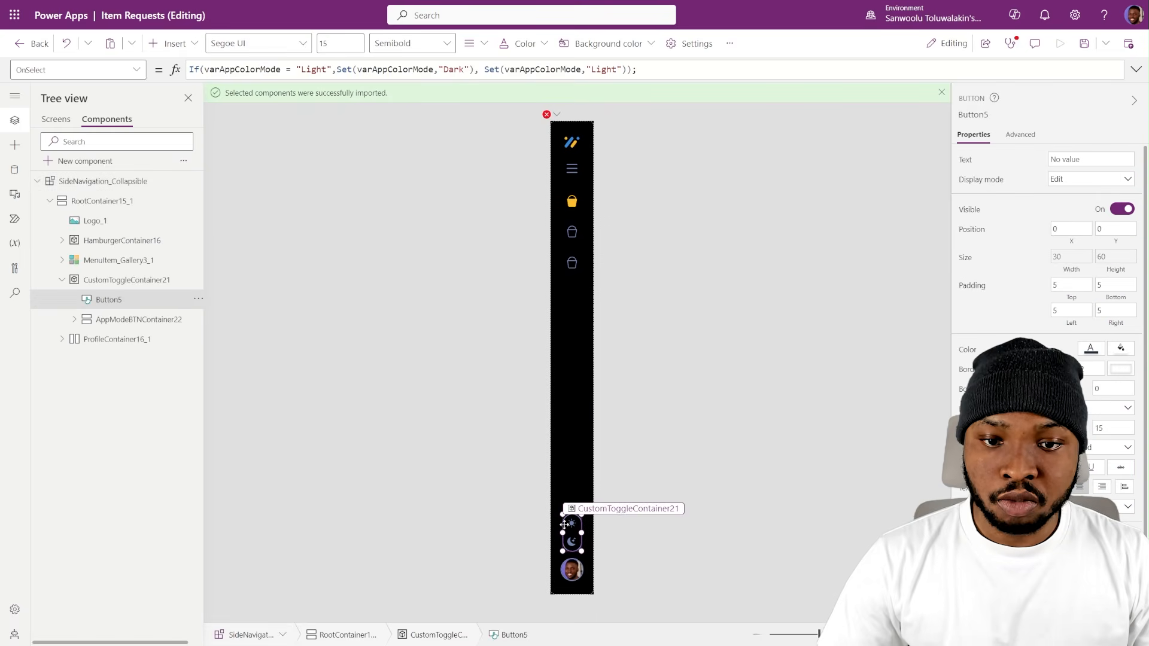
click(104, 286)
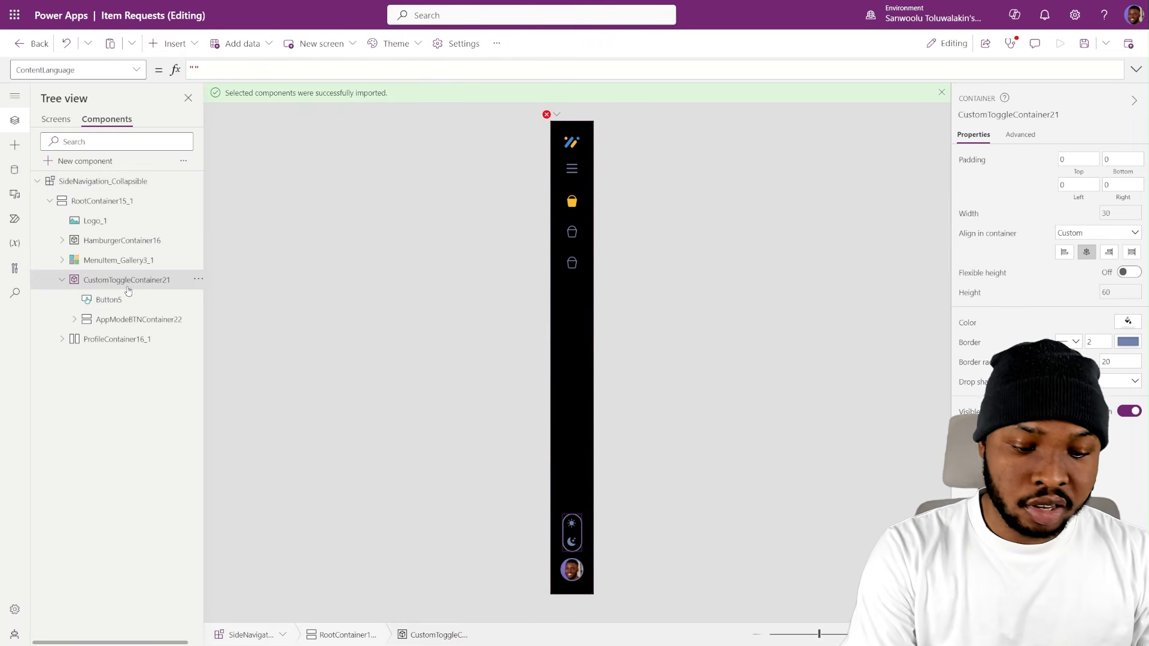
key(Delete)
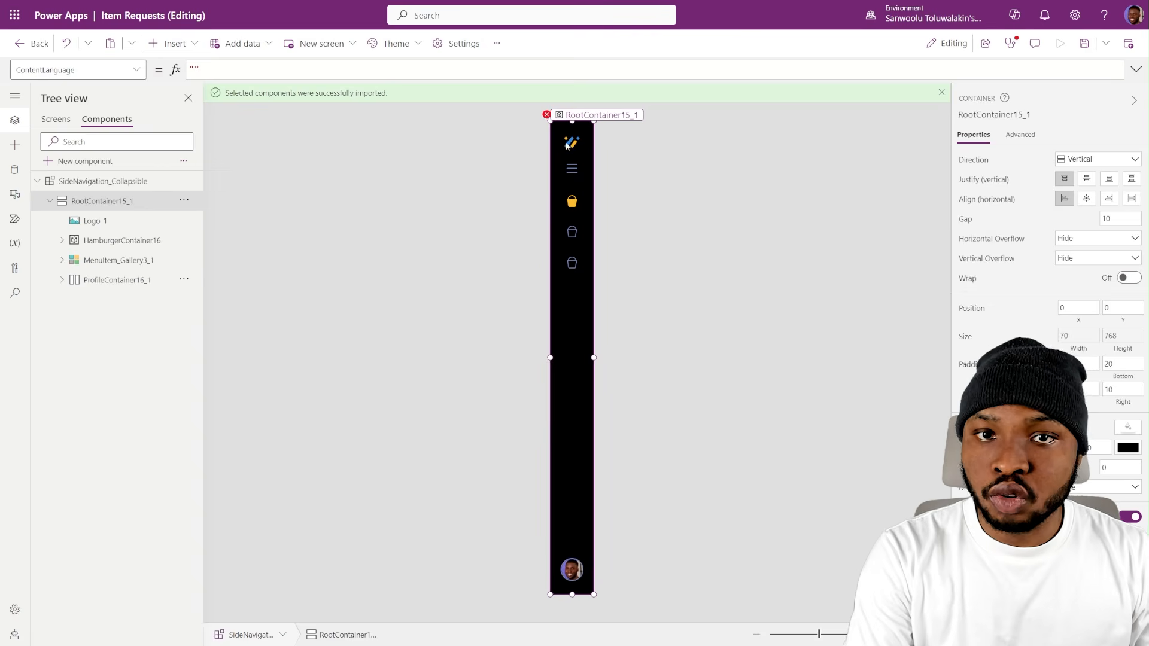
click(565, 151)
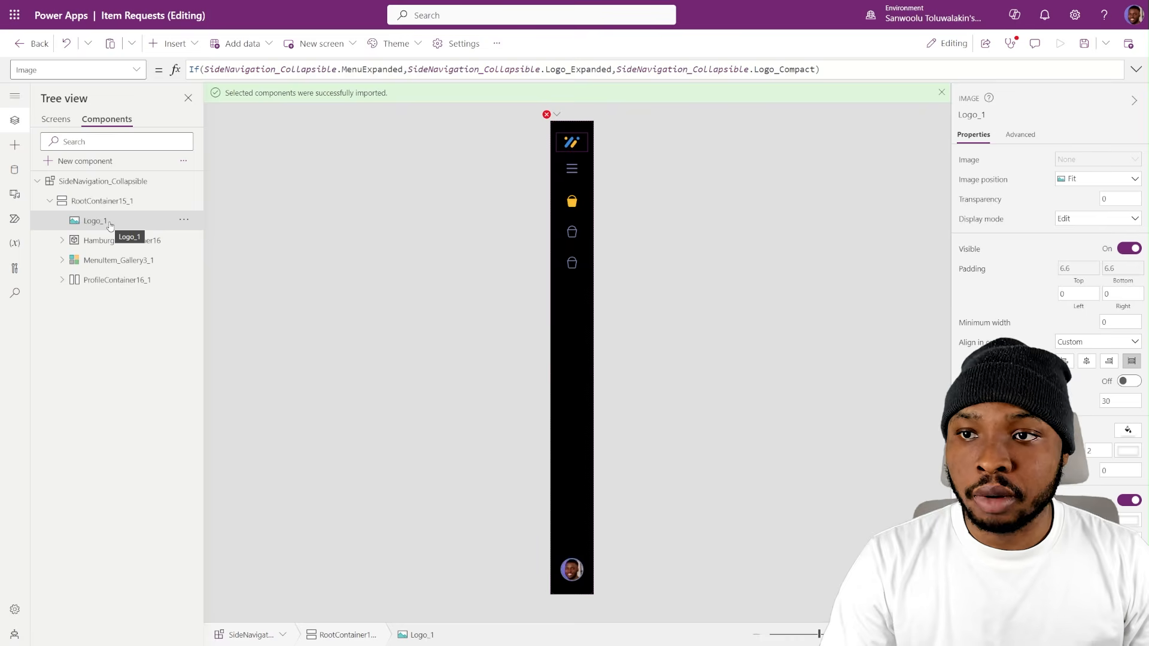
key(Delete)
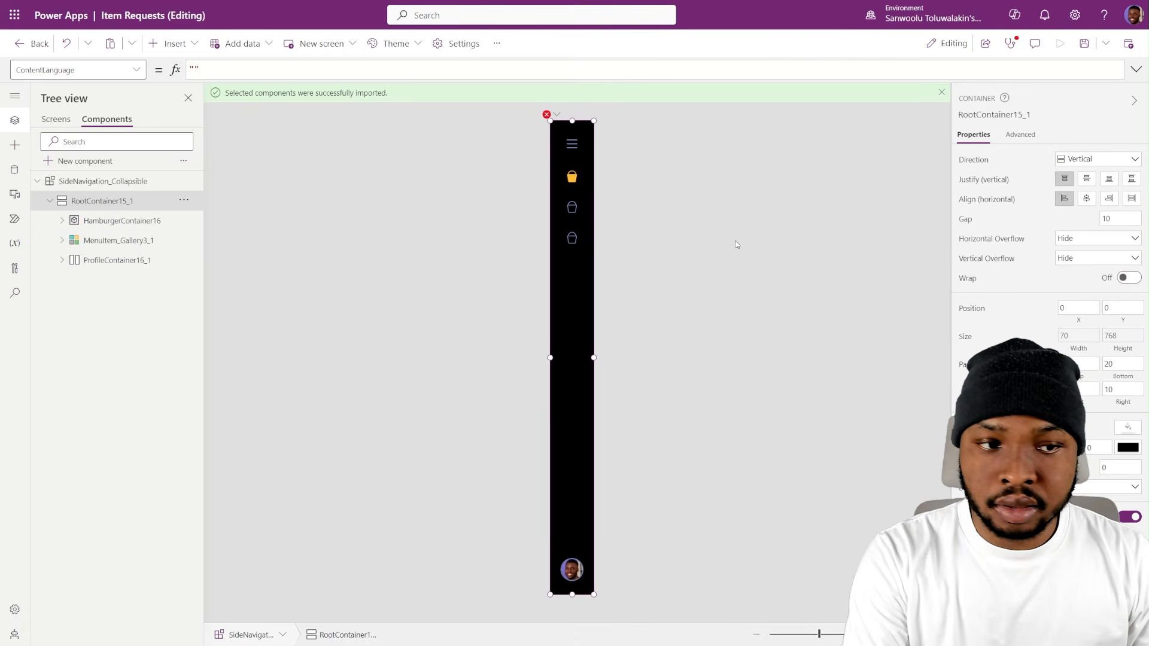
- Delete the Logo_Compact and LogoPadding_Percent custom properties from the SideNavigation_Collapsible component
click(805, 337)
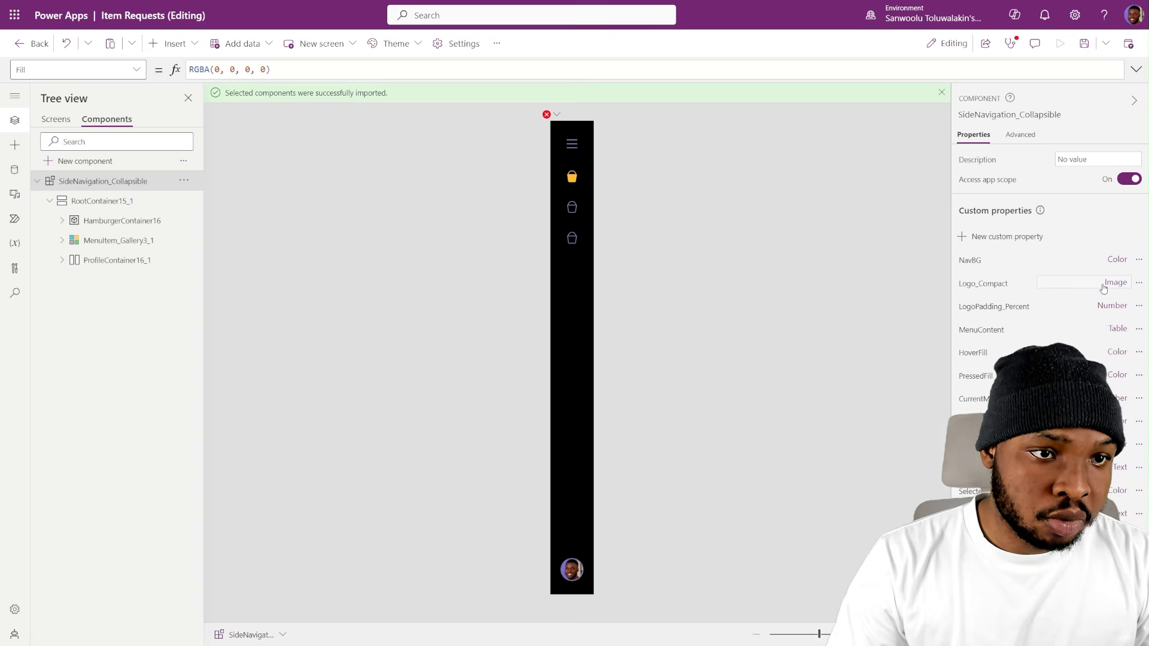
click(1113, 287)
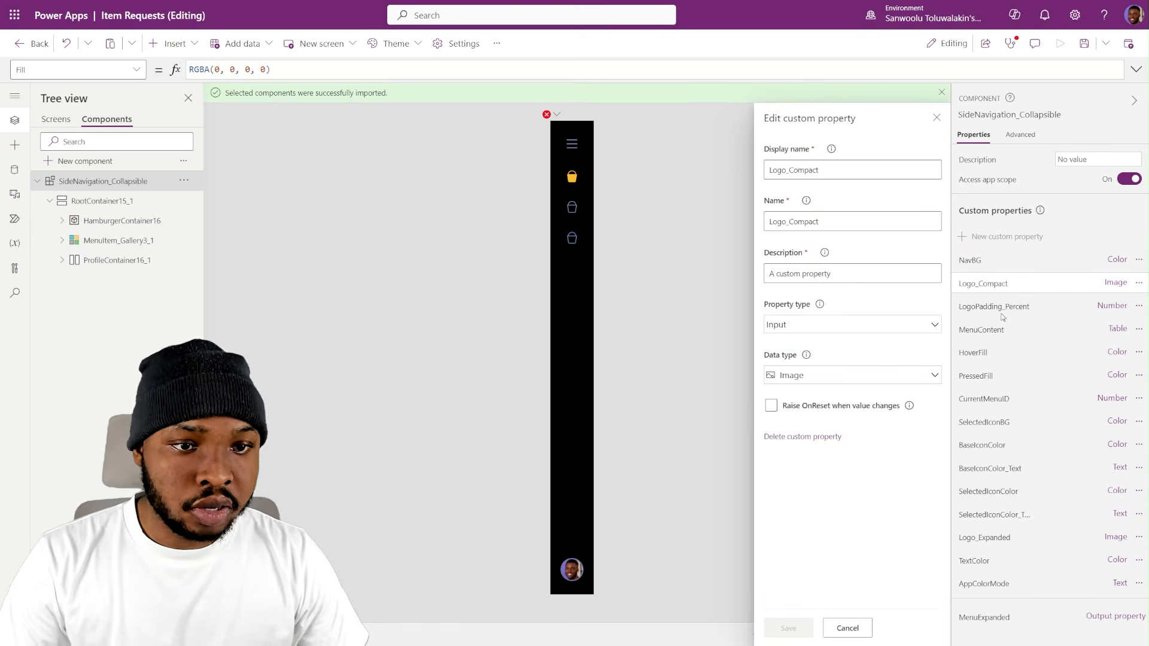
click(802, 437)
click(628, 379)
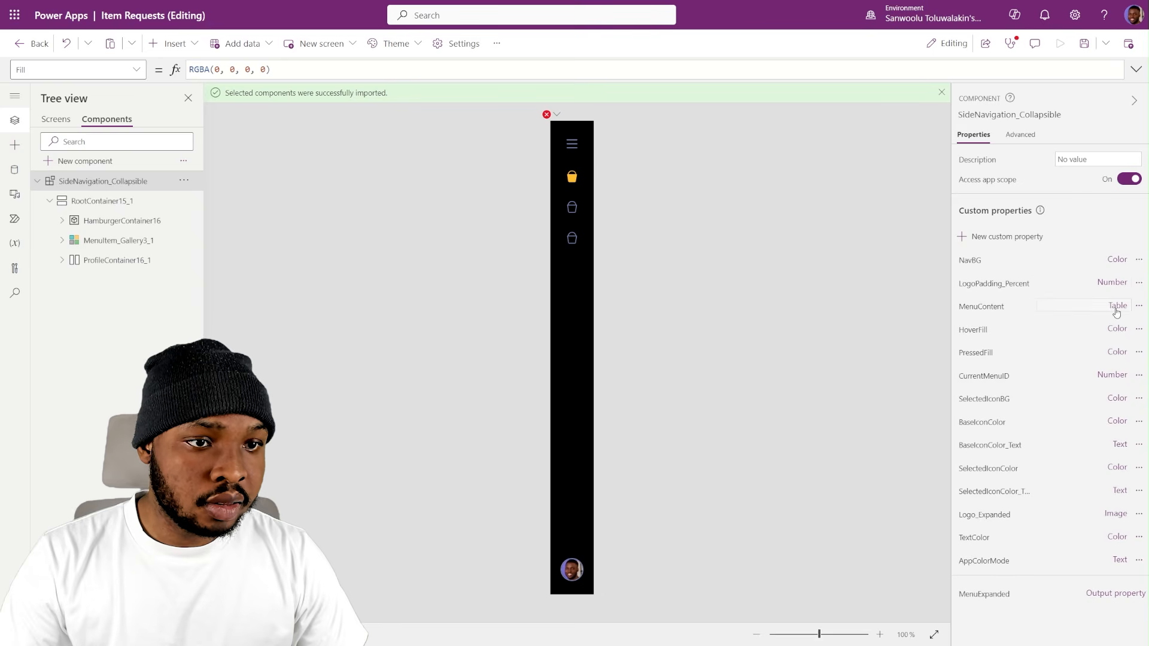
click(1113, 288)
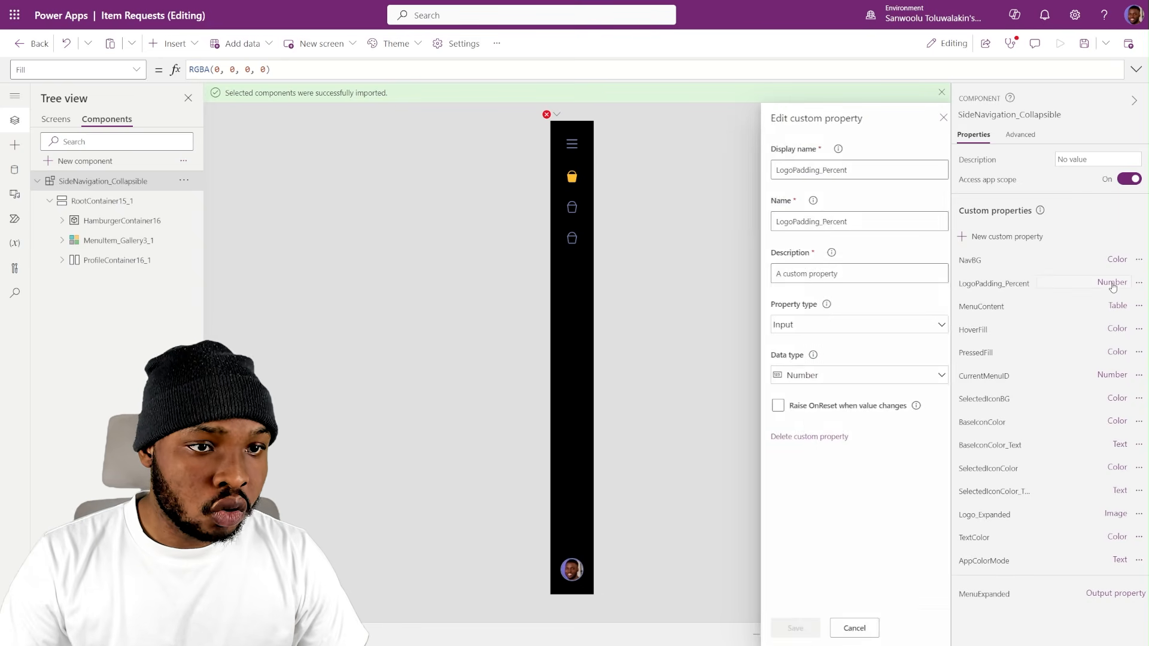
click(790, 443)
click(628, 378)
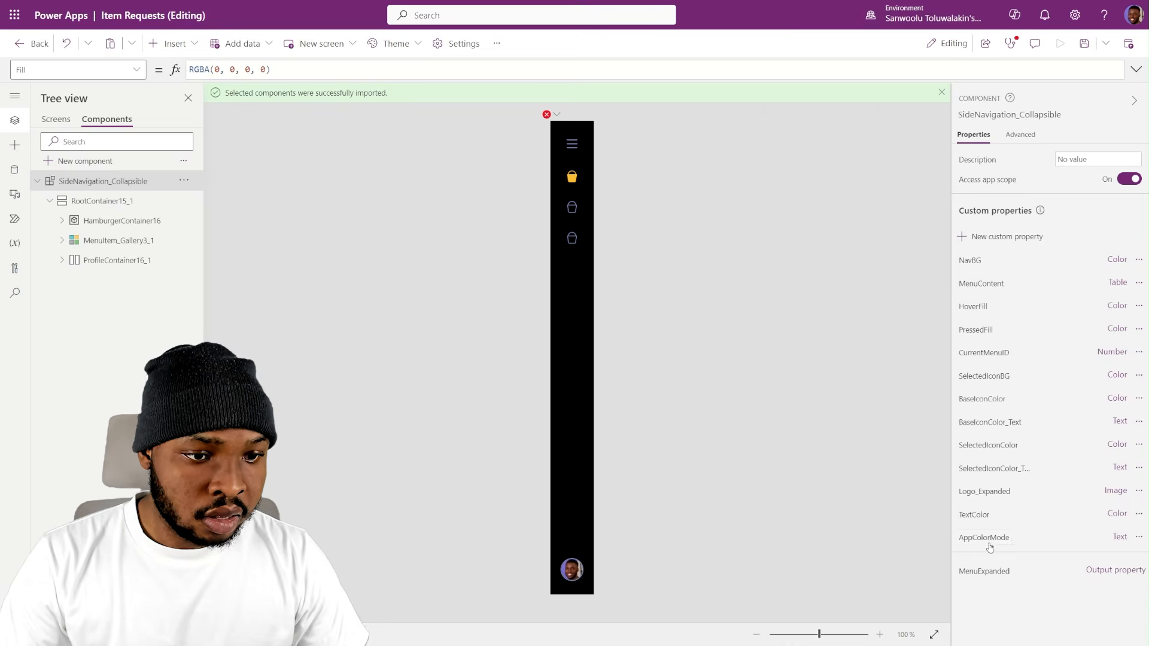
click(1121, 541)
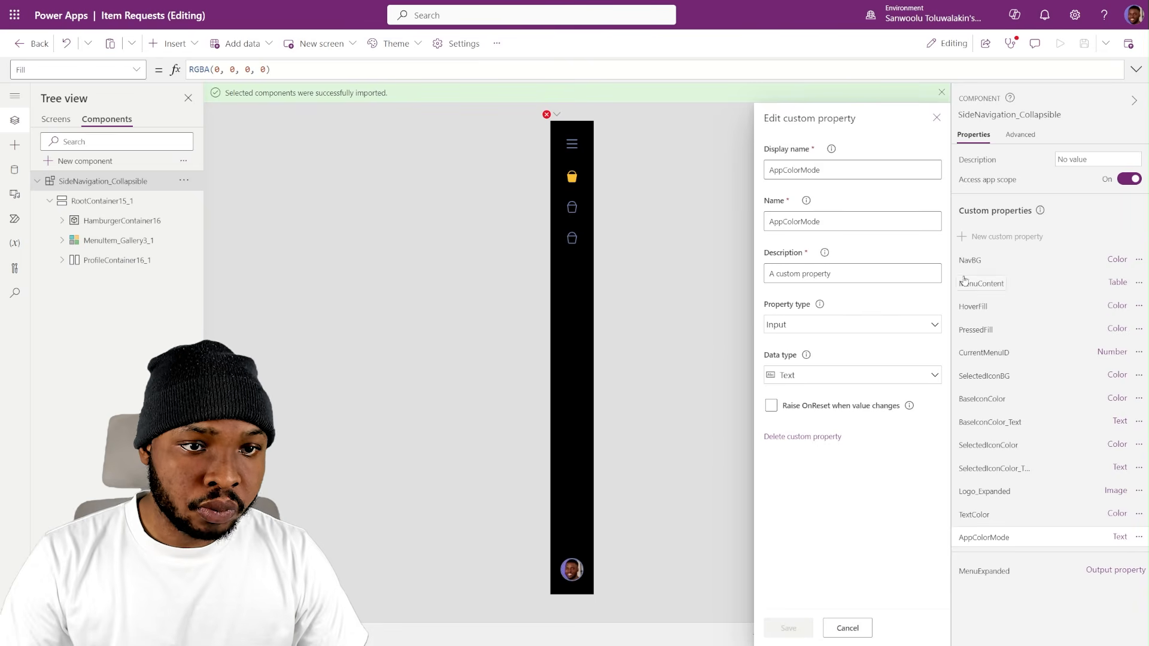
click(937, 117)
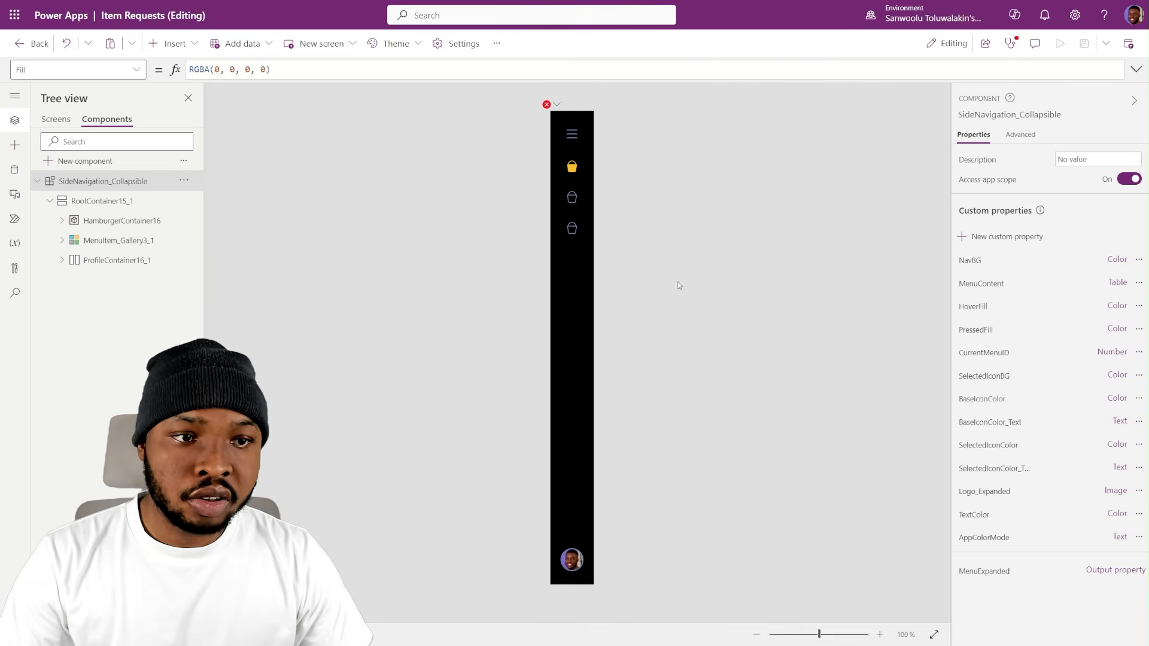
- Replace the faulty SelectedIconBG formula of SideNavigation_Collapsible with Color.White
click(558, 104)
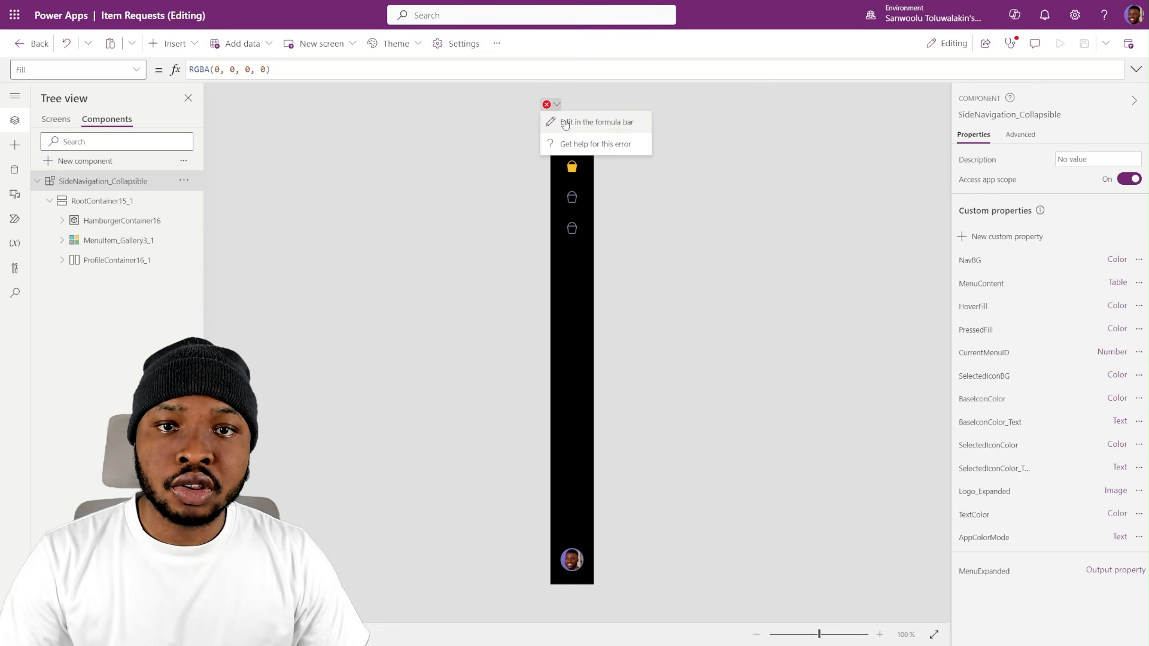
click(604, 135)
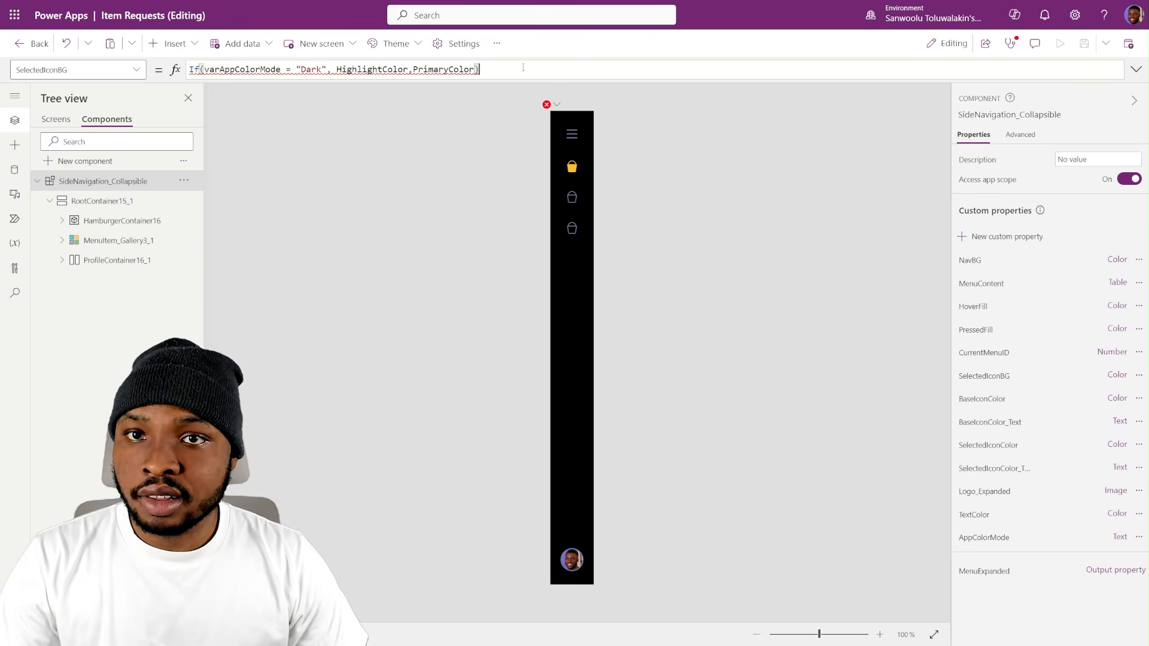
drag(521, 68, 143, 48)
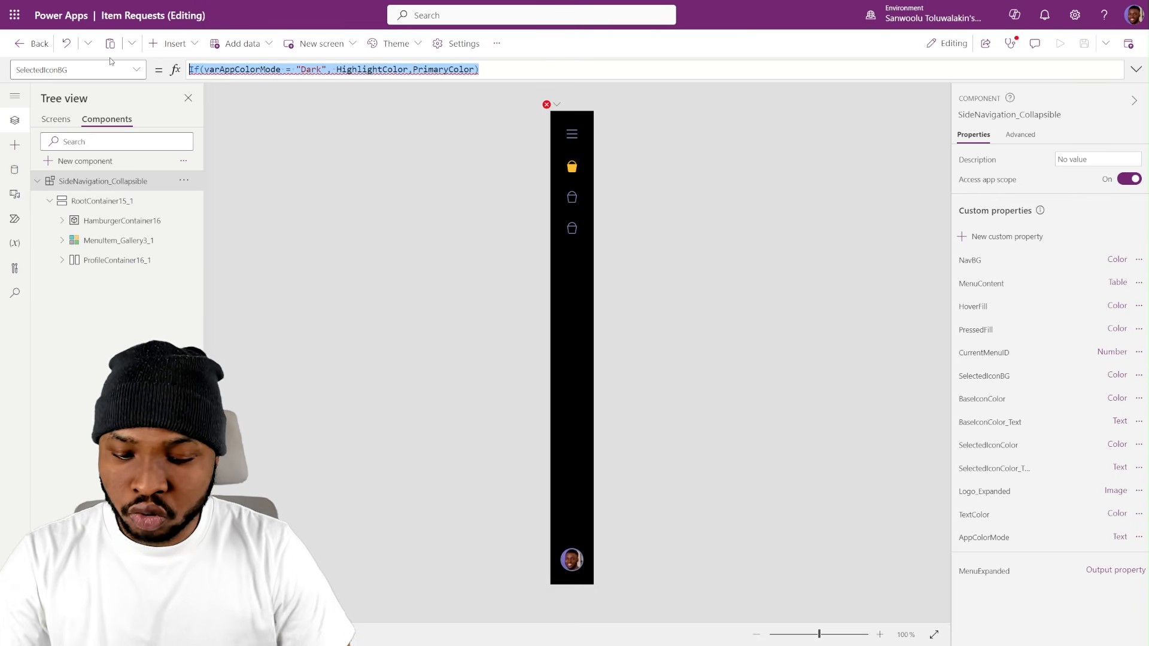
text(Color.W)
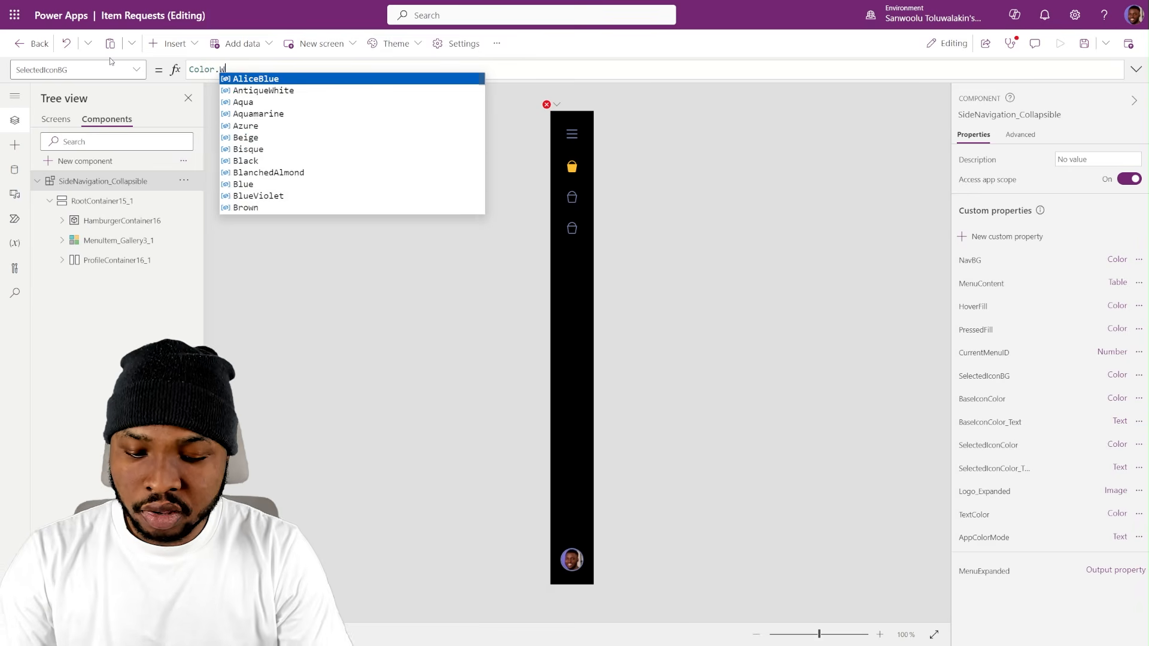
text(hite)
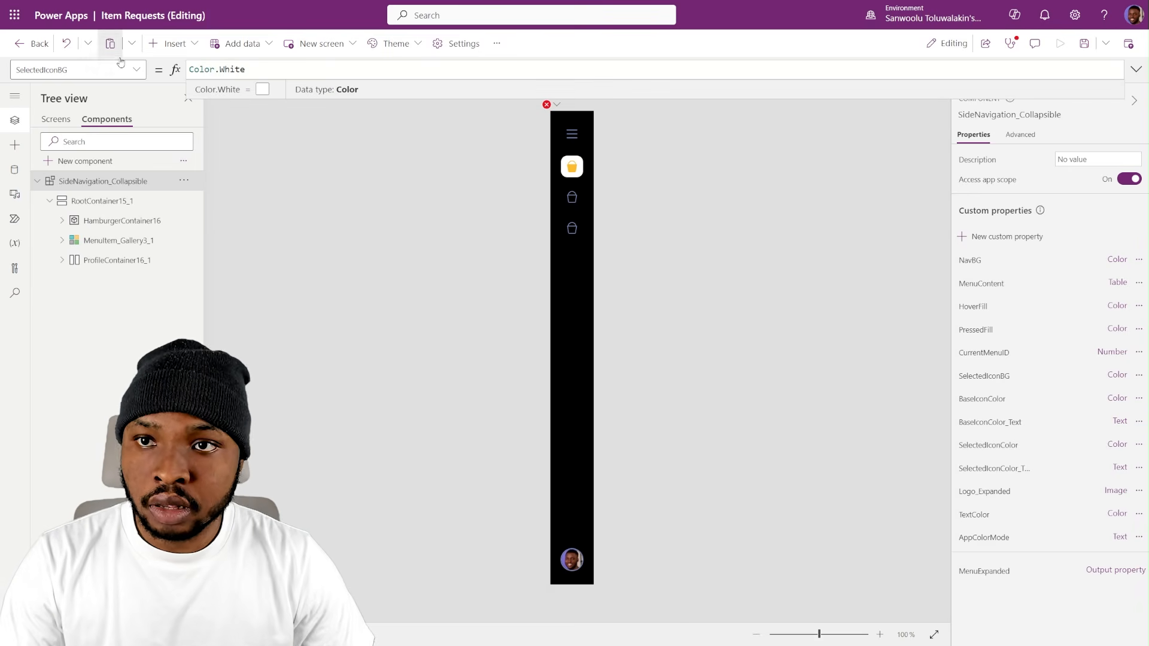
- Set the NavBG property of the side navigation component to CustomTheme.PrimaryColor
click(961, 264)
key(ctrl+a)
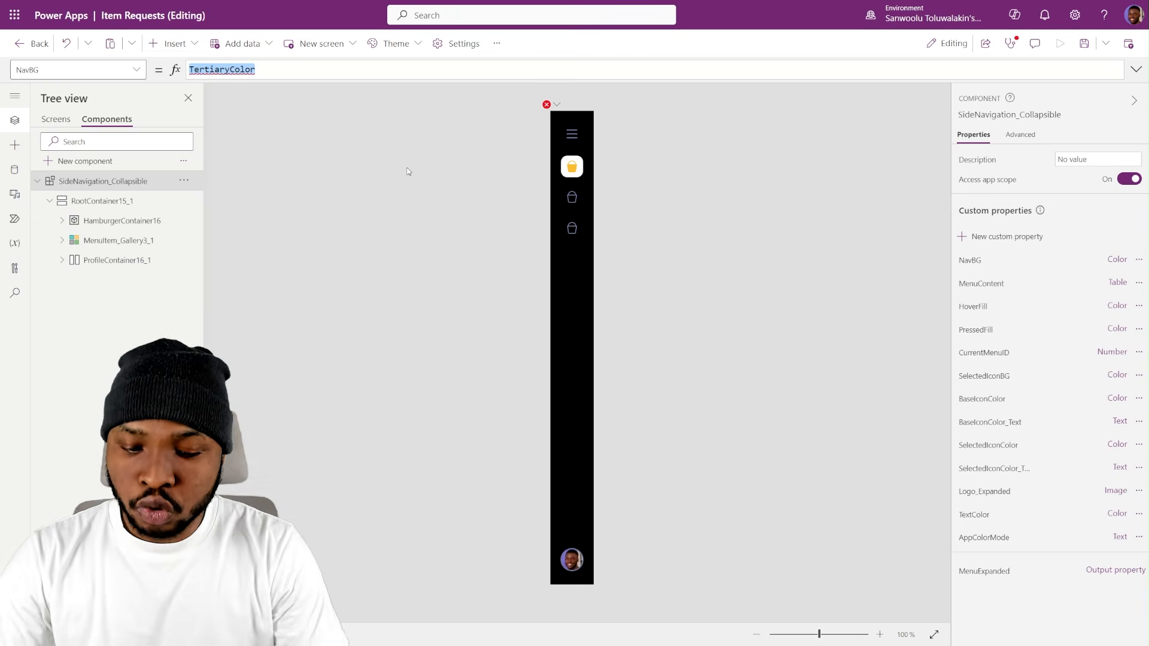
text(Custo)
key(Tab)
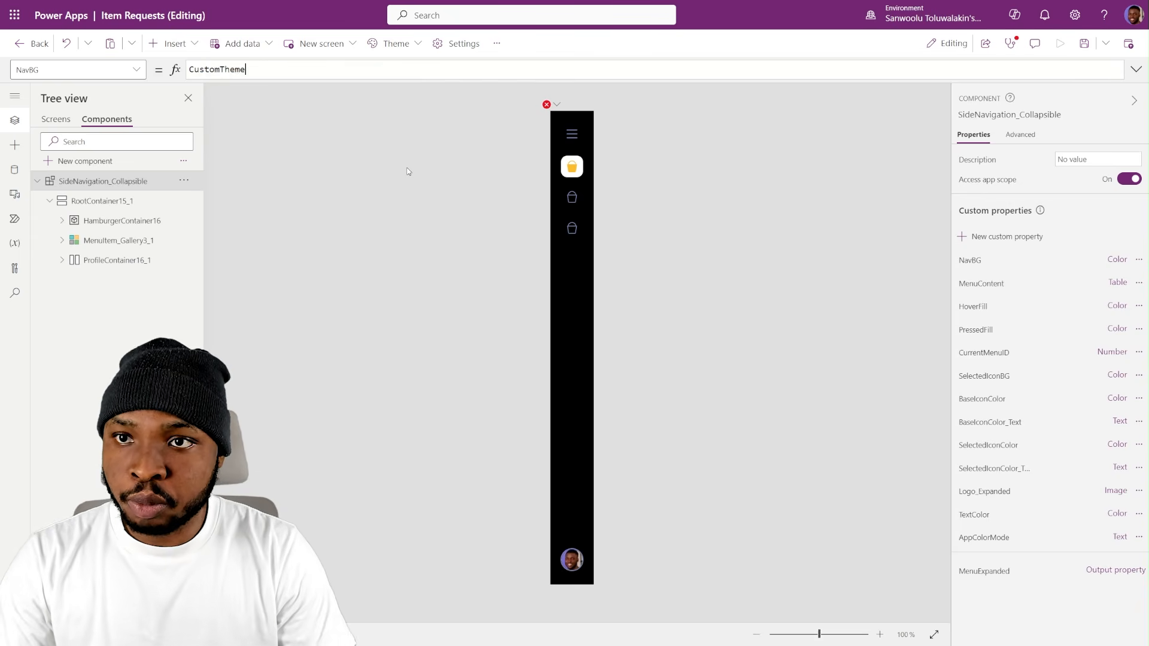
text(.Pr)
key(Tab)
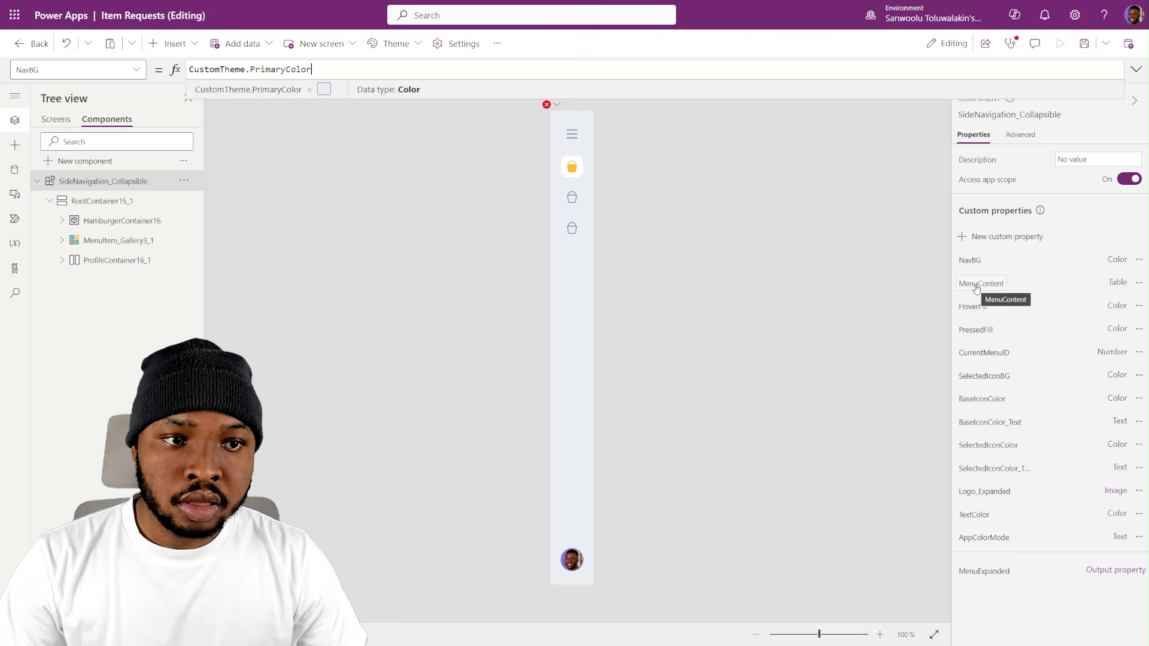
- Set the HoverFill property of the side navigation component to CustomTheme.varHoverFill
click(970, 312)
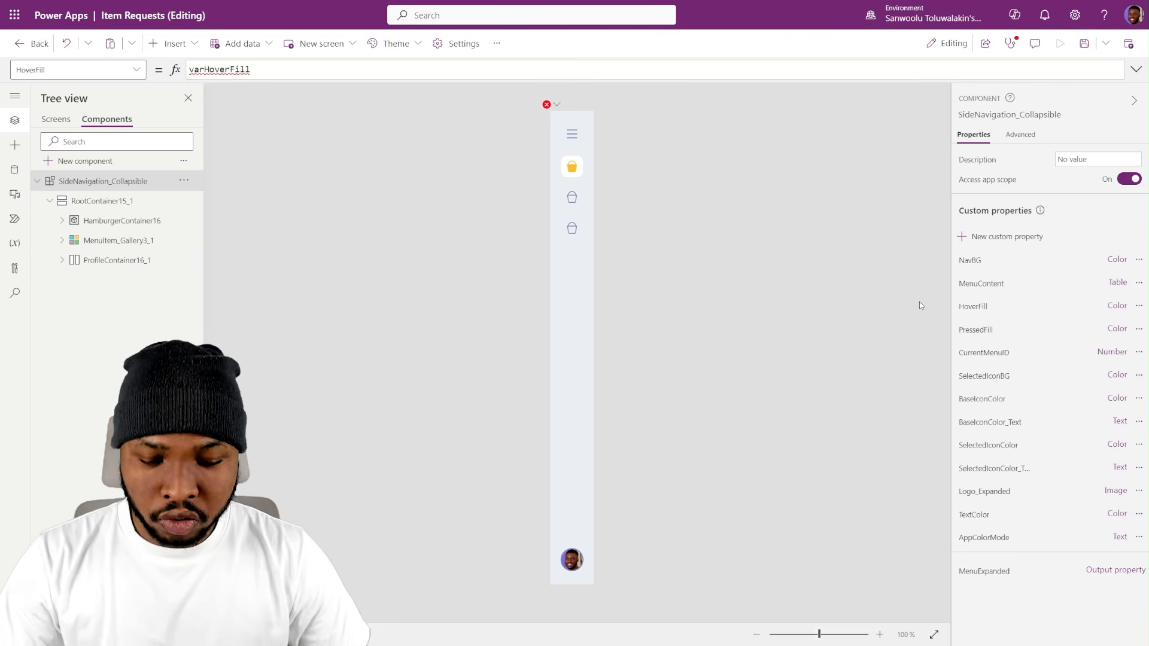
text(Custome)
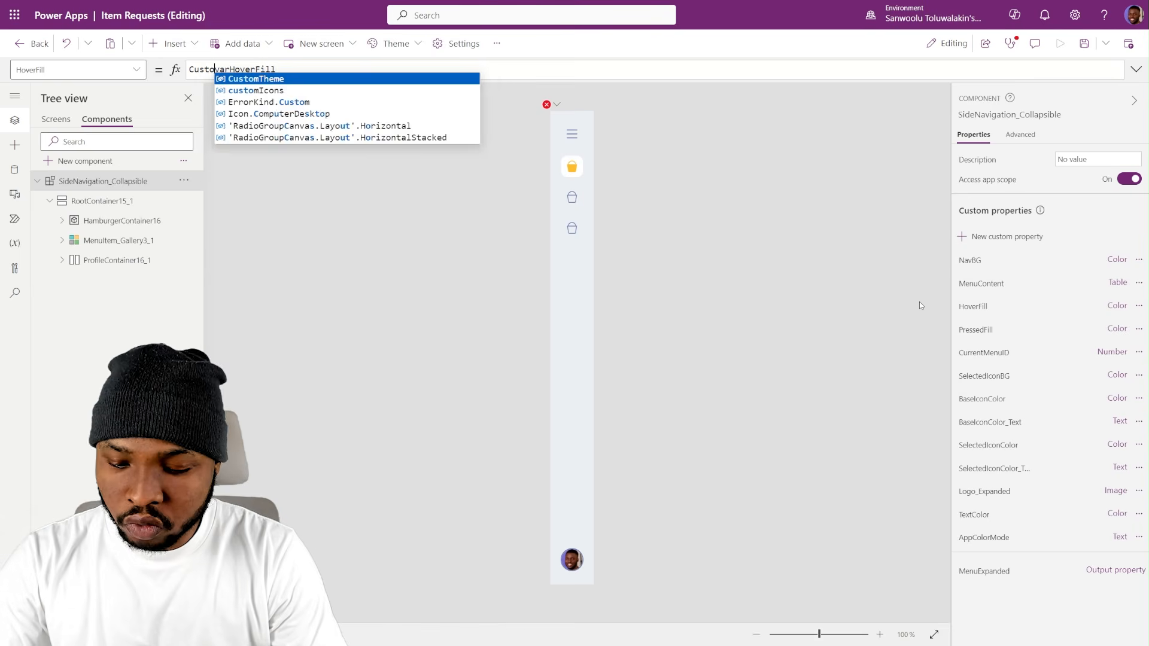
text(Theme.)
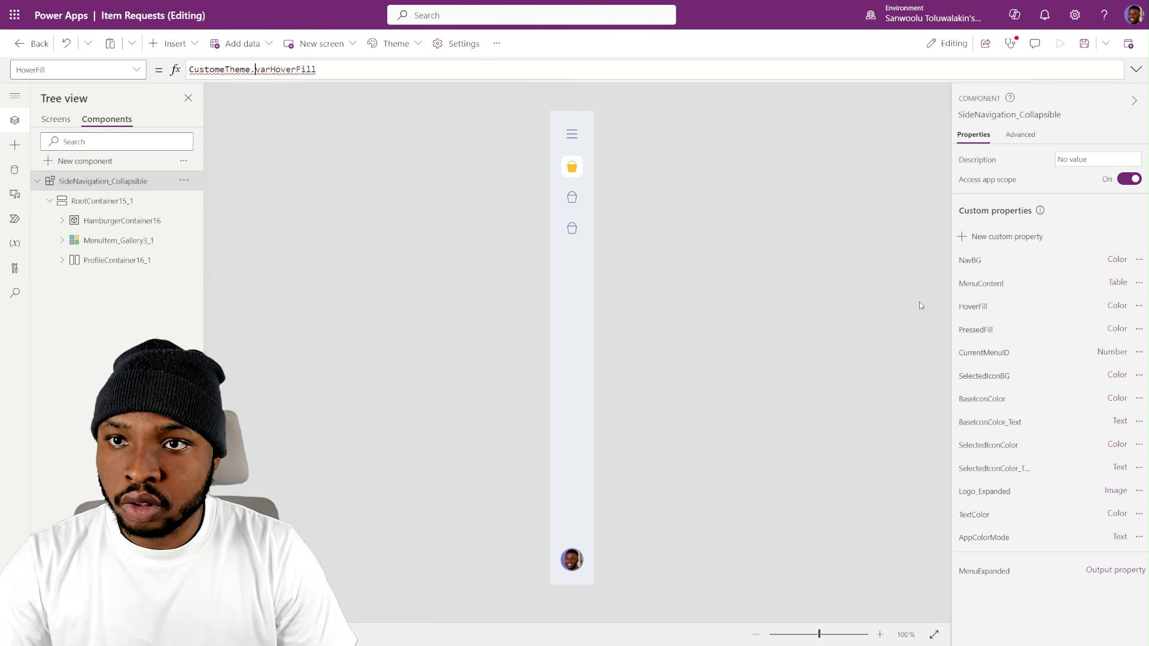
key(shift+Home)
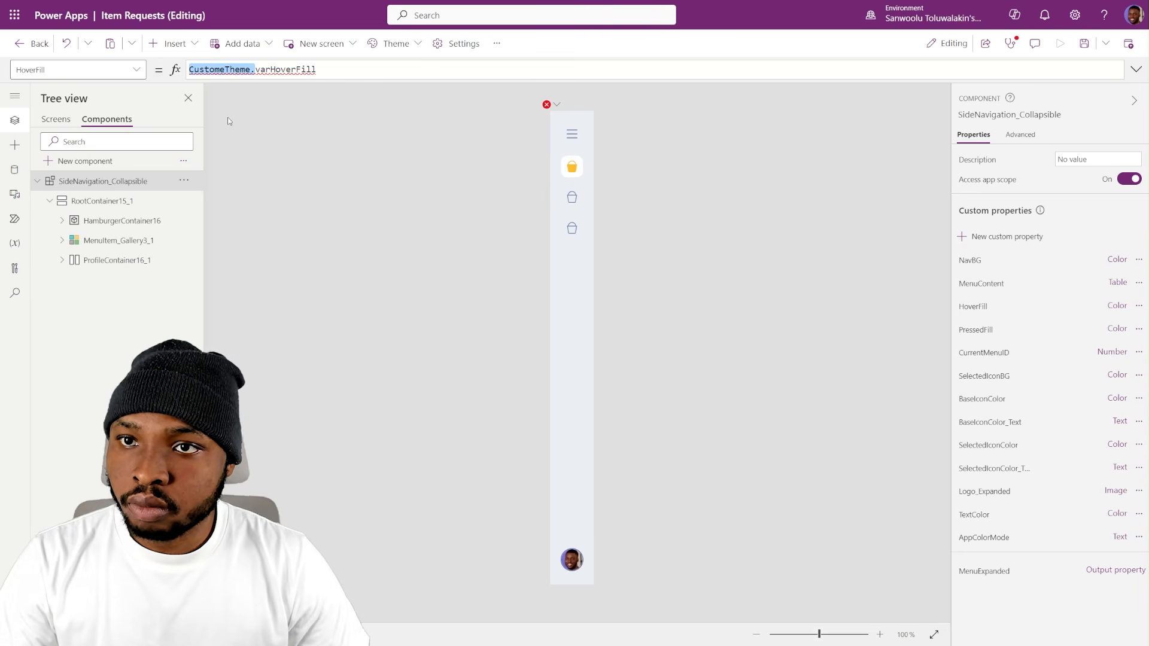
click(250, 71)
key(Left)
key(Left)
key(Left)
key(Left)
key(Left)
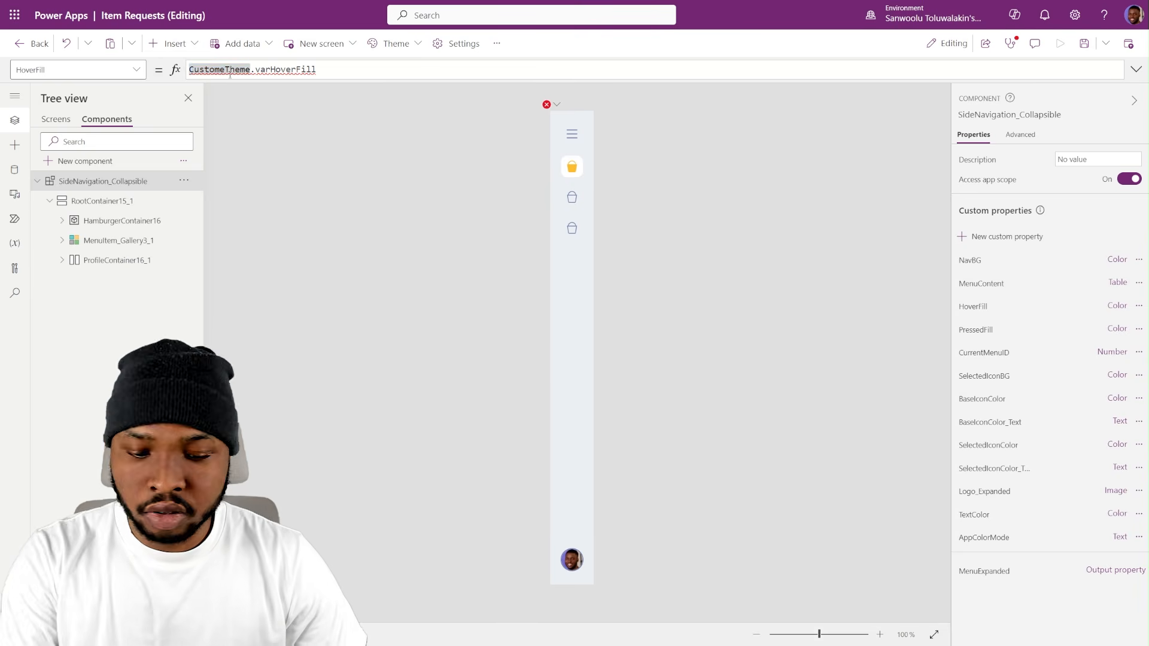
key(BackSpace)
- Copy the CustomTheme prefix into the PressedFill property so that its formula reads CustomTheme.varPressedFill
click(250, 72)
key(shift+Home)
key(ctrl+c)
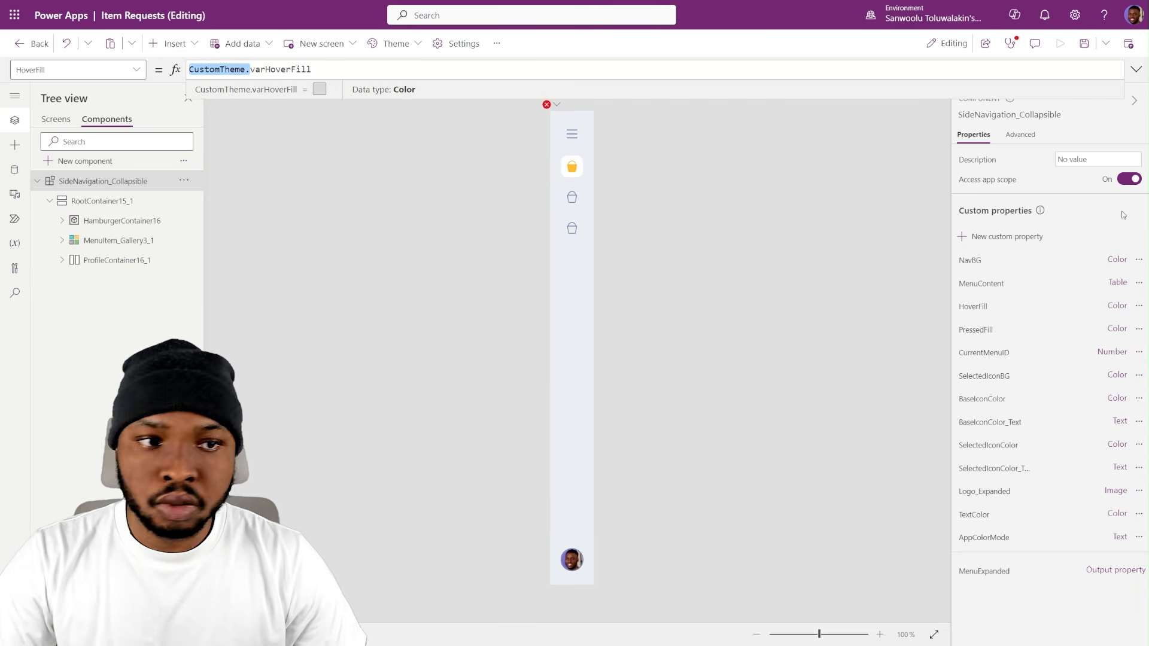
click(976, 330)
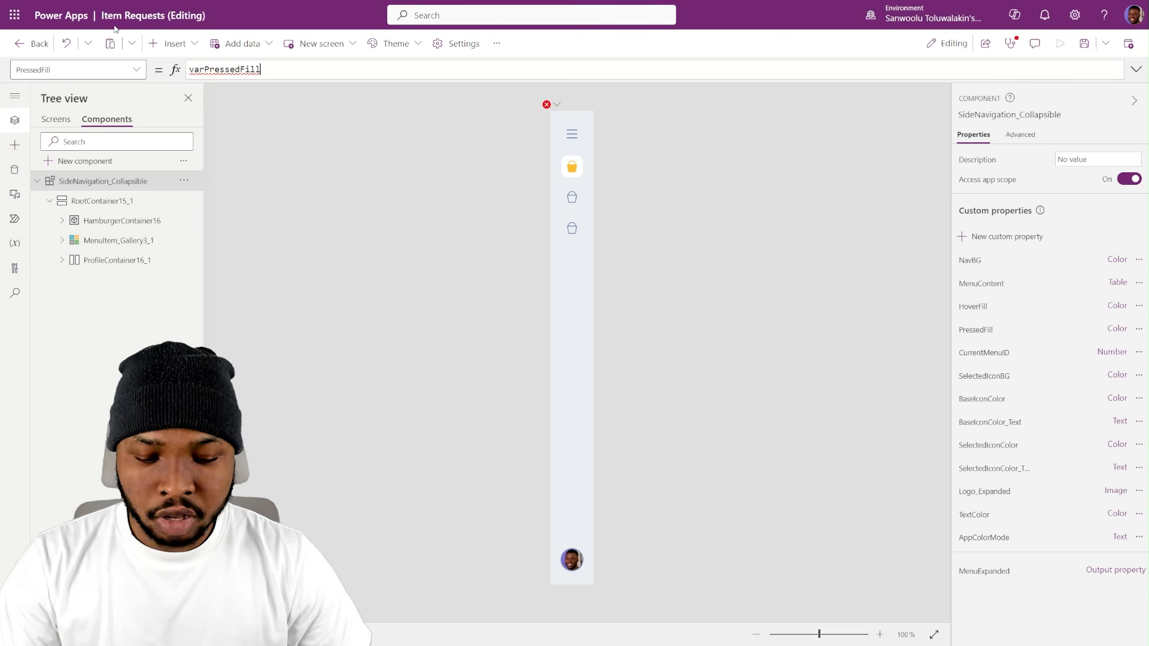
key(ctrl+v)
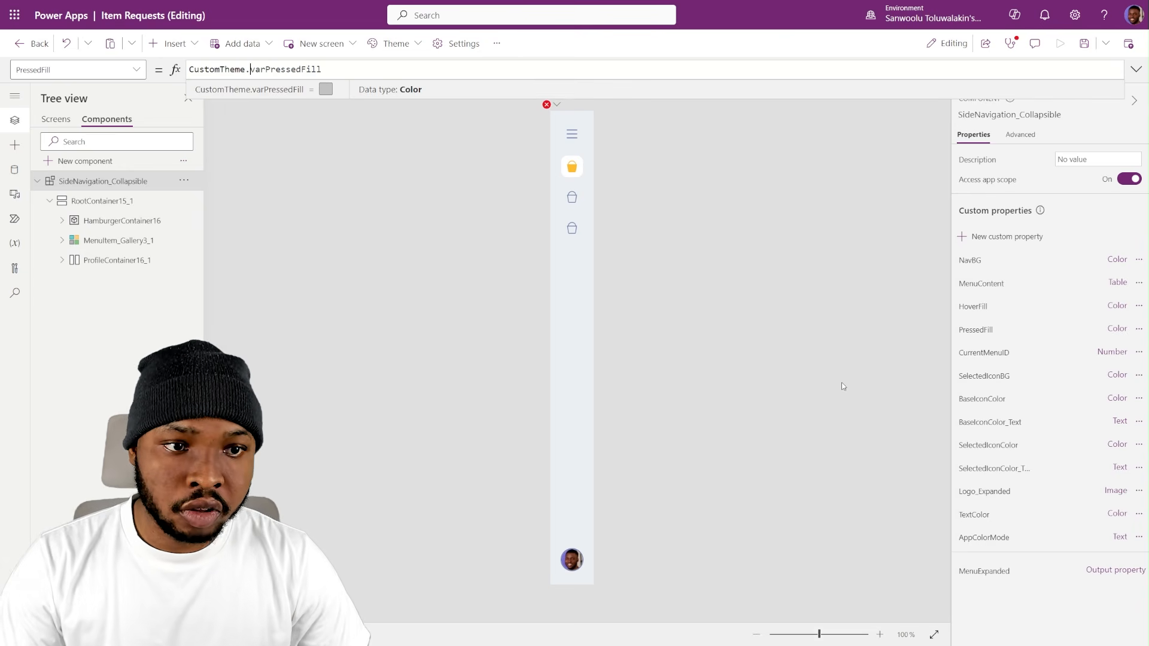
click(1007, 324)
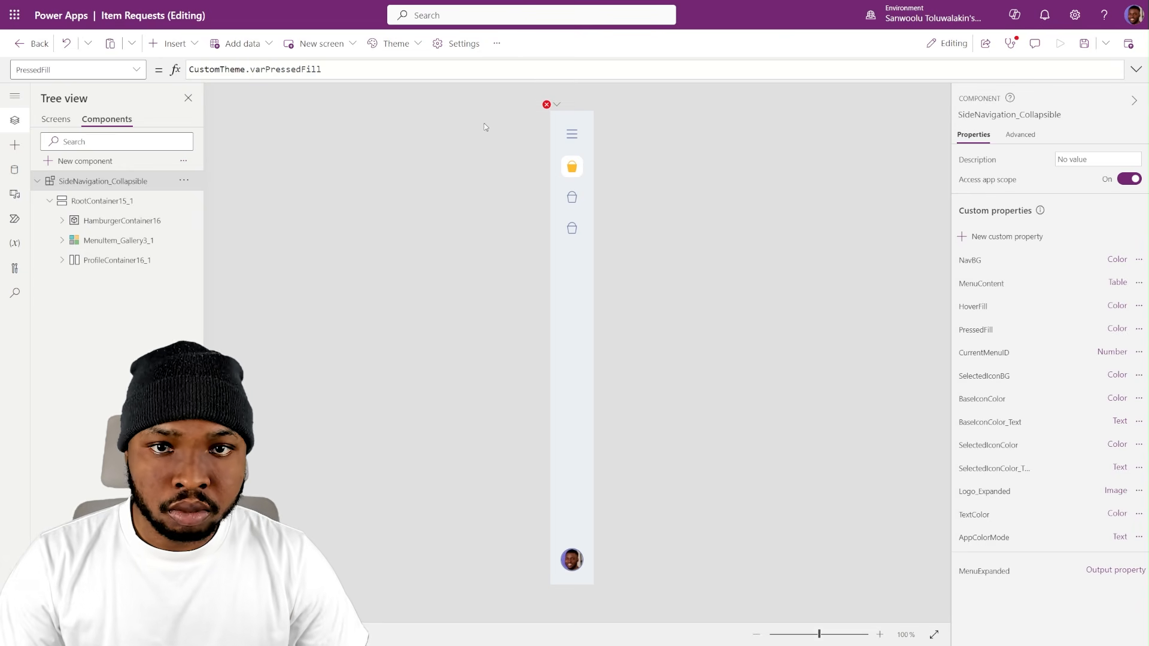
- Delete the Logo_Expanded custom property, whose formula has an error, from the SideNavigation_Collapsible component
click(547, 104)
click(593, 122)
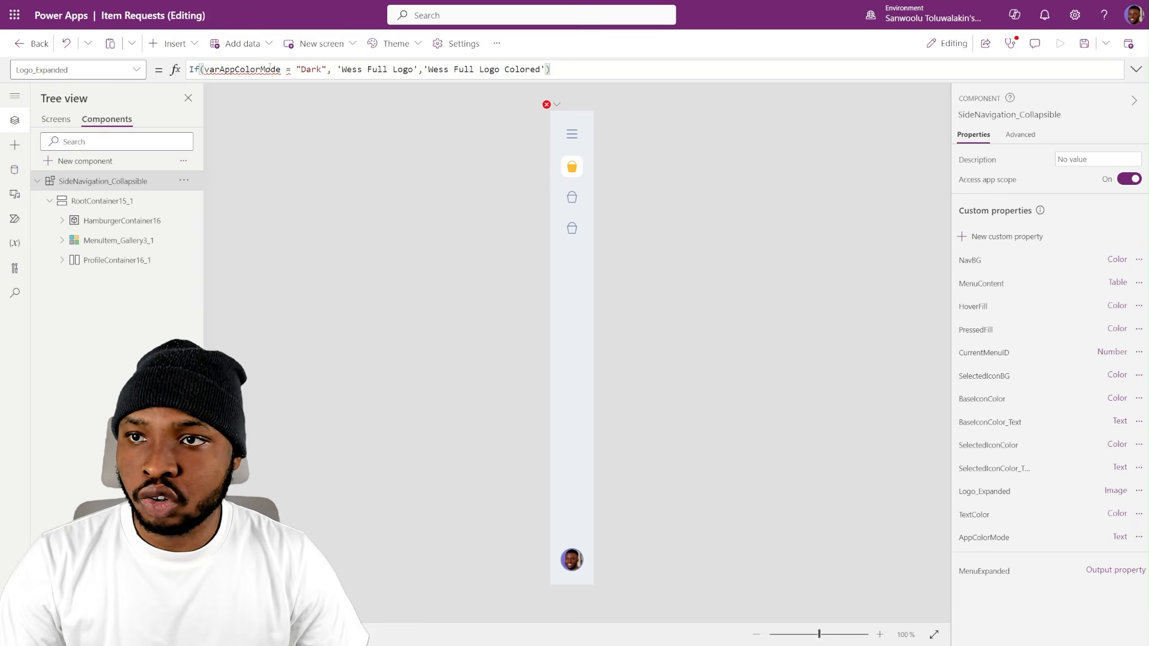
click(1126, 493)
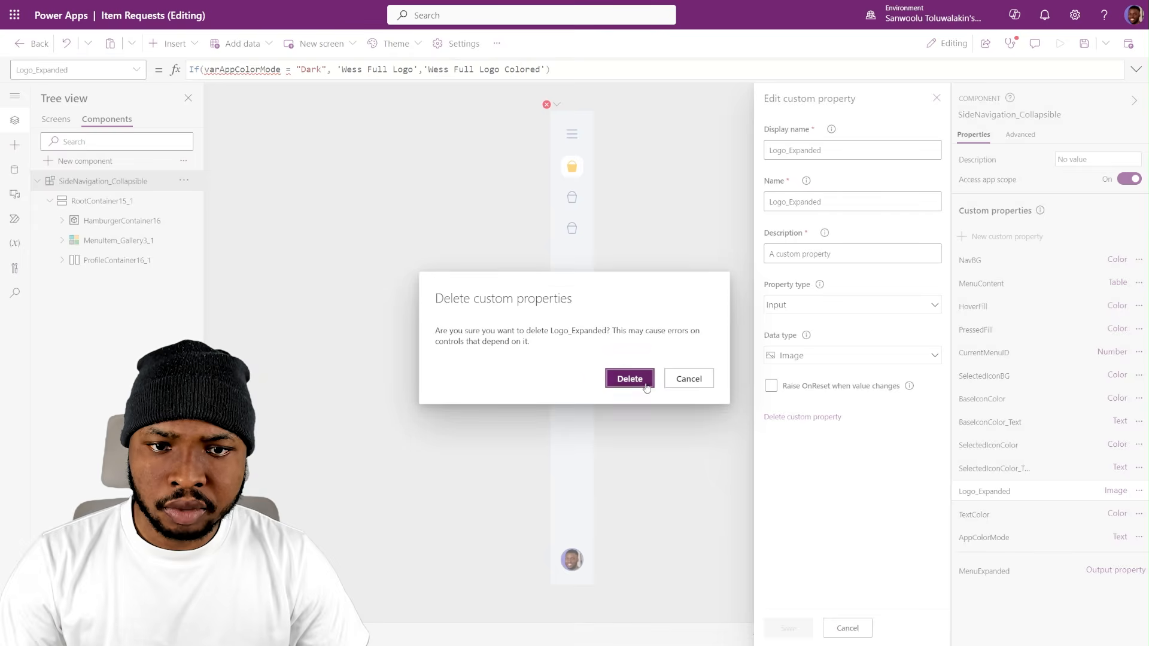
click(630, 379)
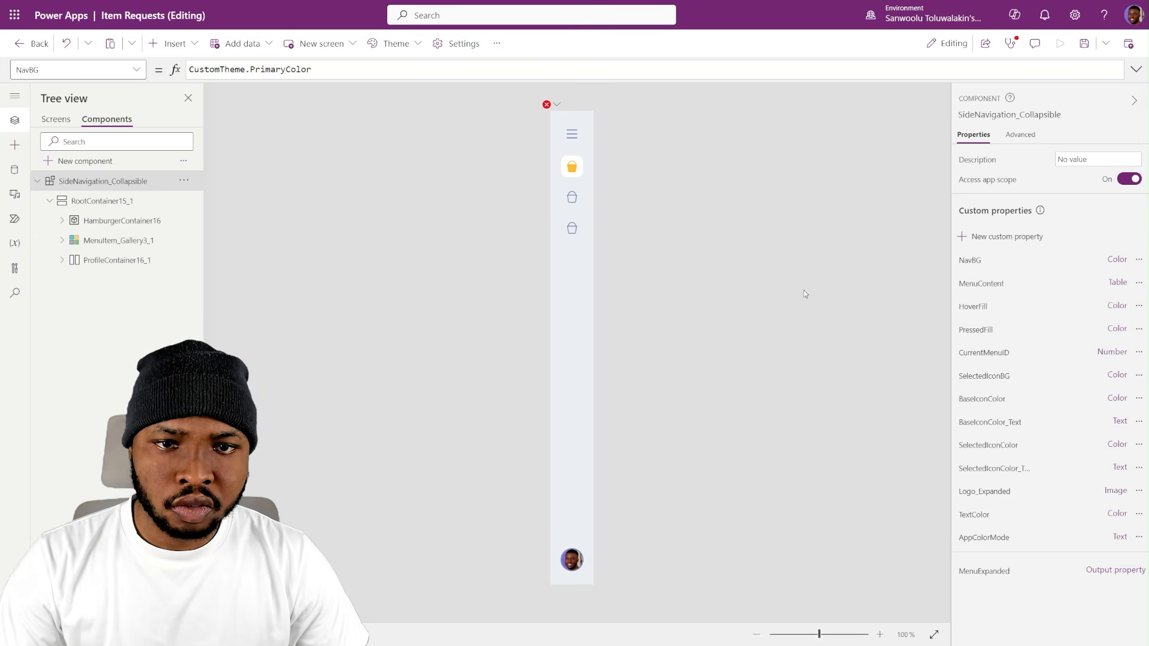
- Add the CustomTheme prefix to the component's TextColor property so that its formula reads CustomTheme.PrimaryTextColor
mouse_move(548, 106)
click(592, 118)
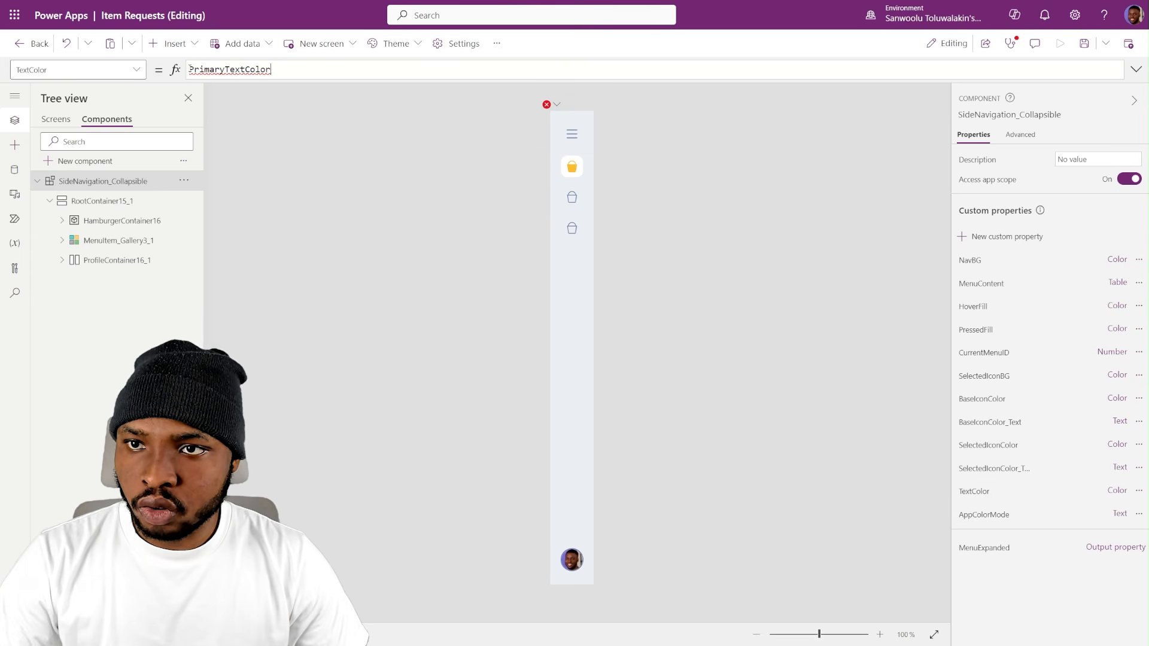
text(CustomTheme.)
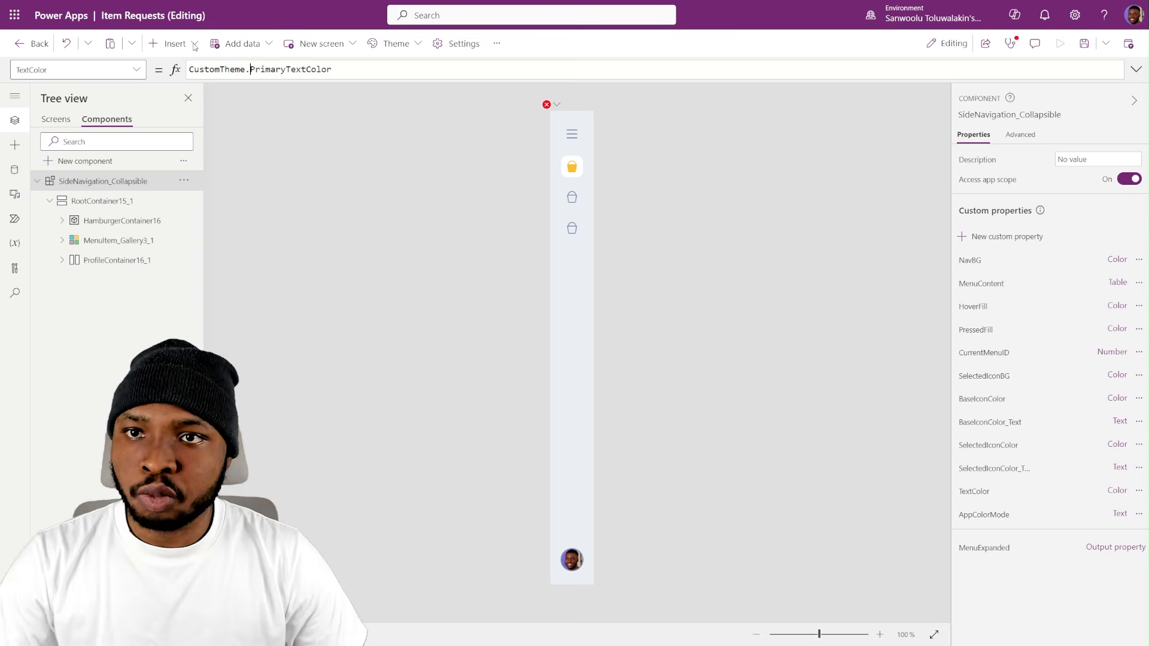
- Delete the AppColorMode custom property from the SideNavigation_Collapsible component
click(557, 105)
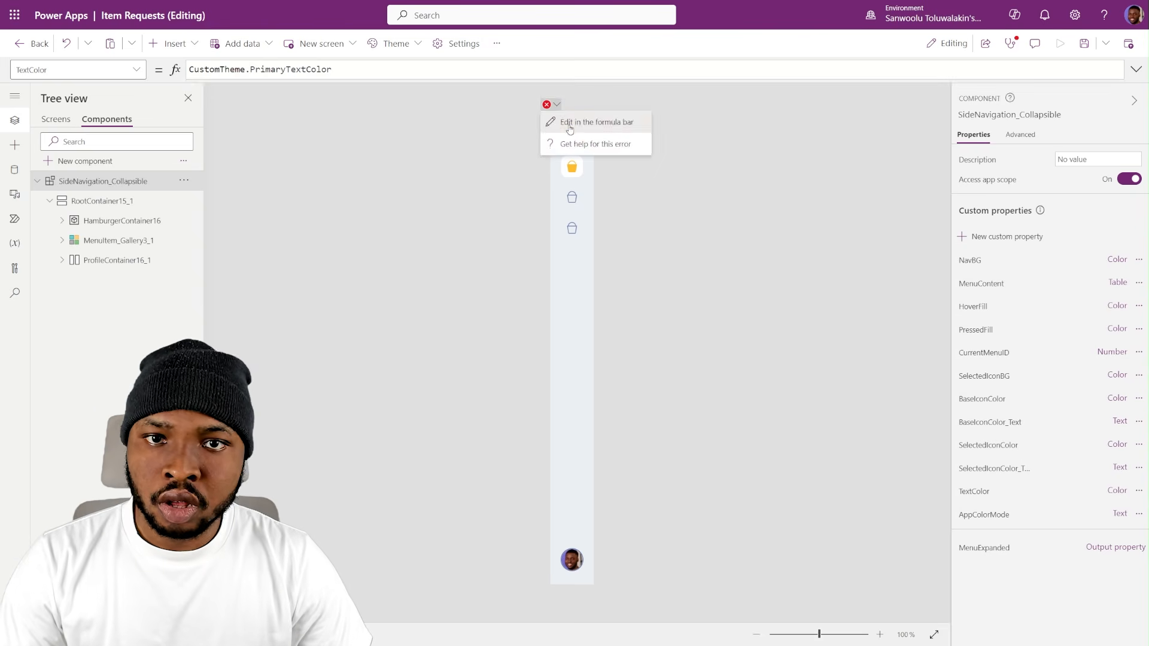
click(566, 121)
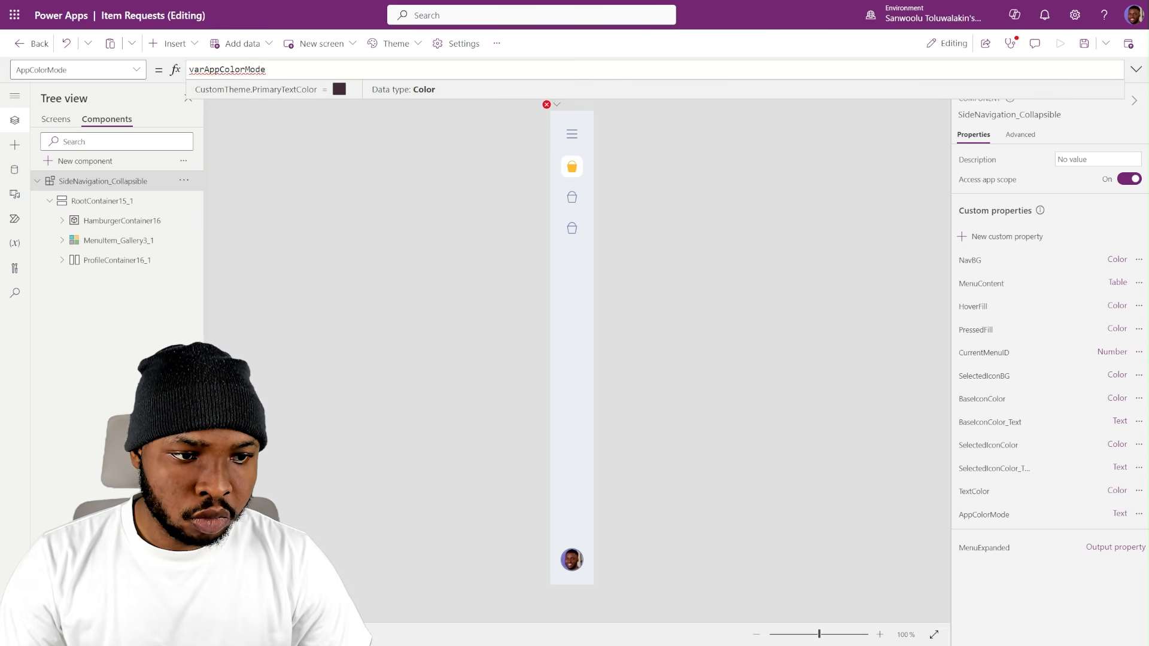
click(1030, 514)
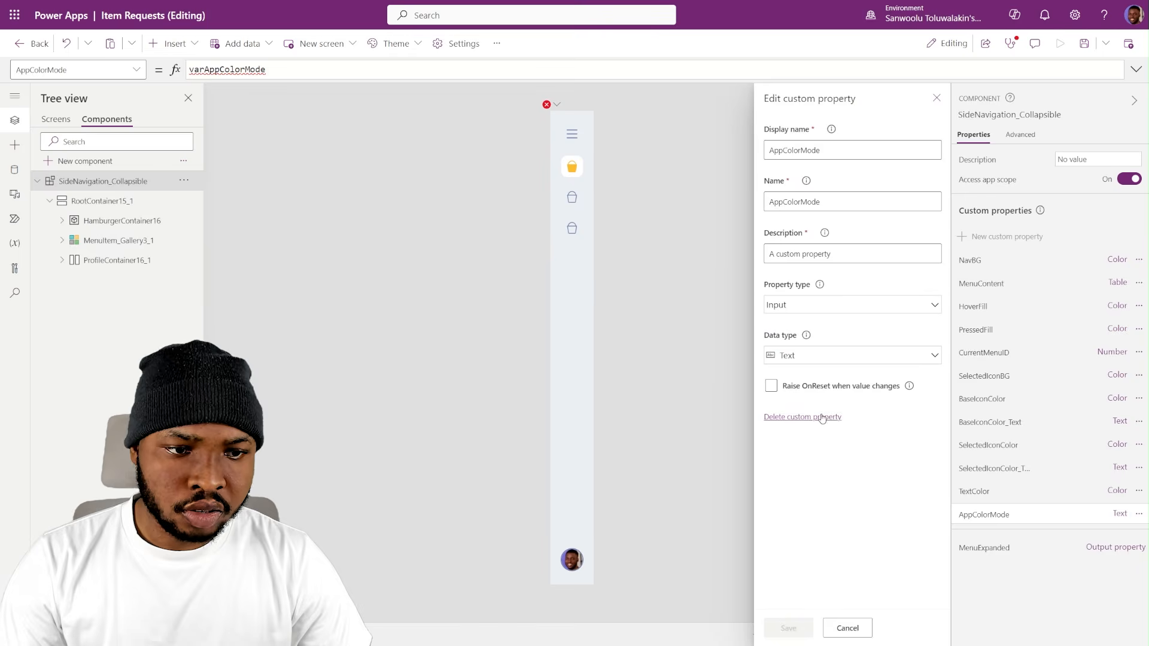
click(802, 416)
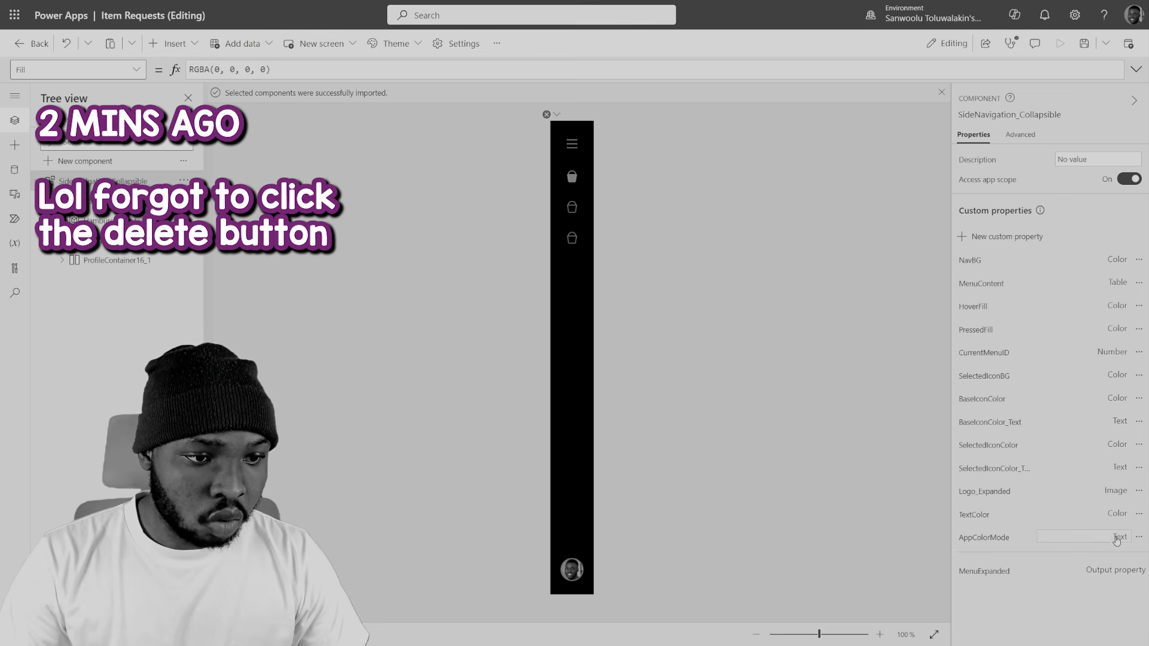
click(1117, 540)
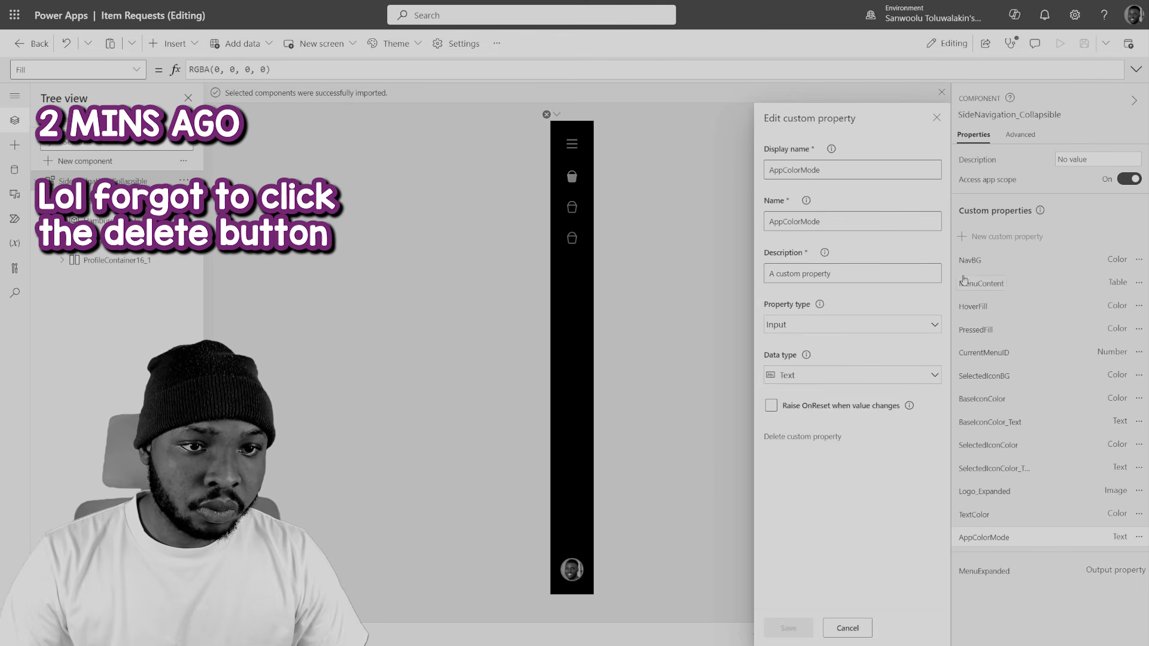
click(937, 117)
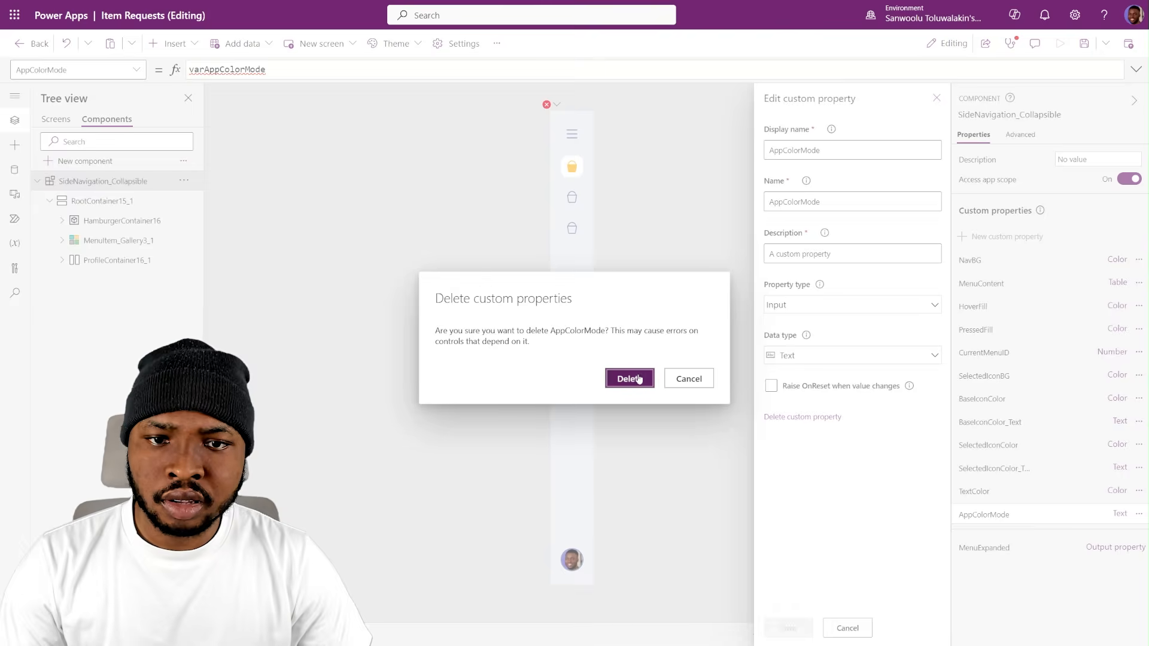
click(638, 379)
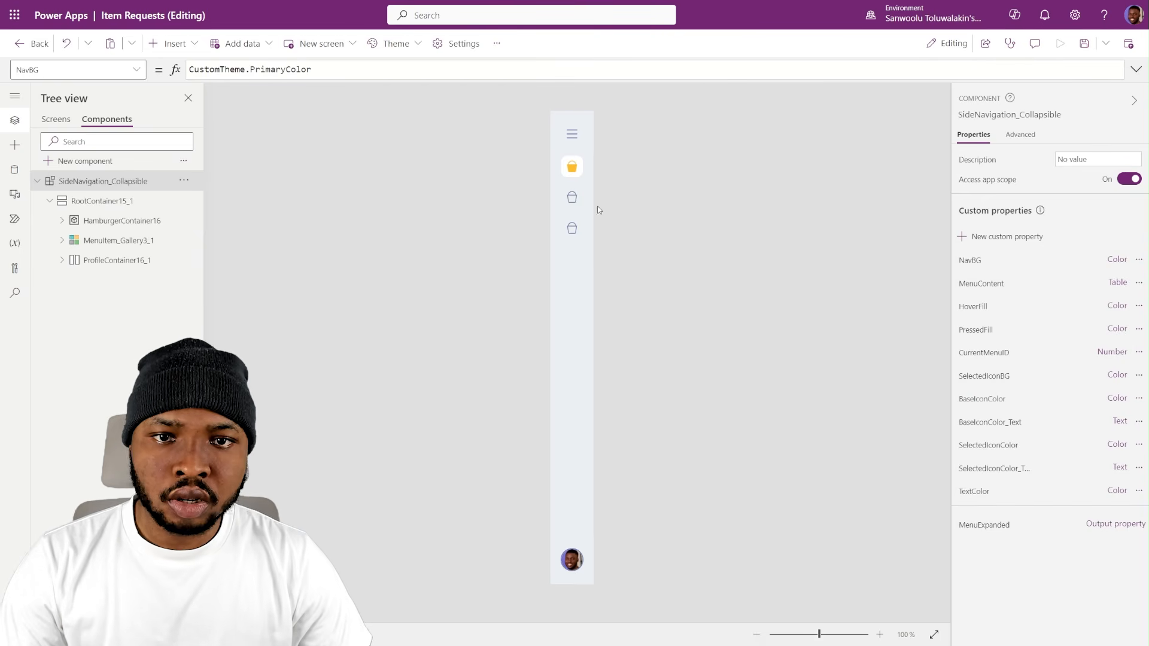
- Expand the side navigation and set the font size of the menu item label Label5 in the gallery to 10
alt+click(573, 136)
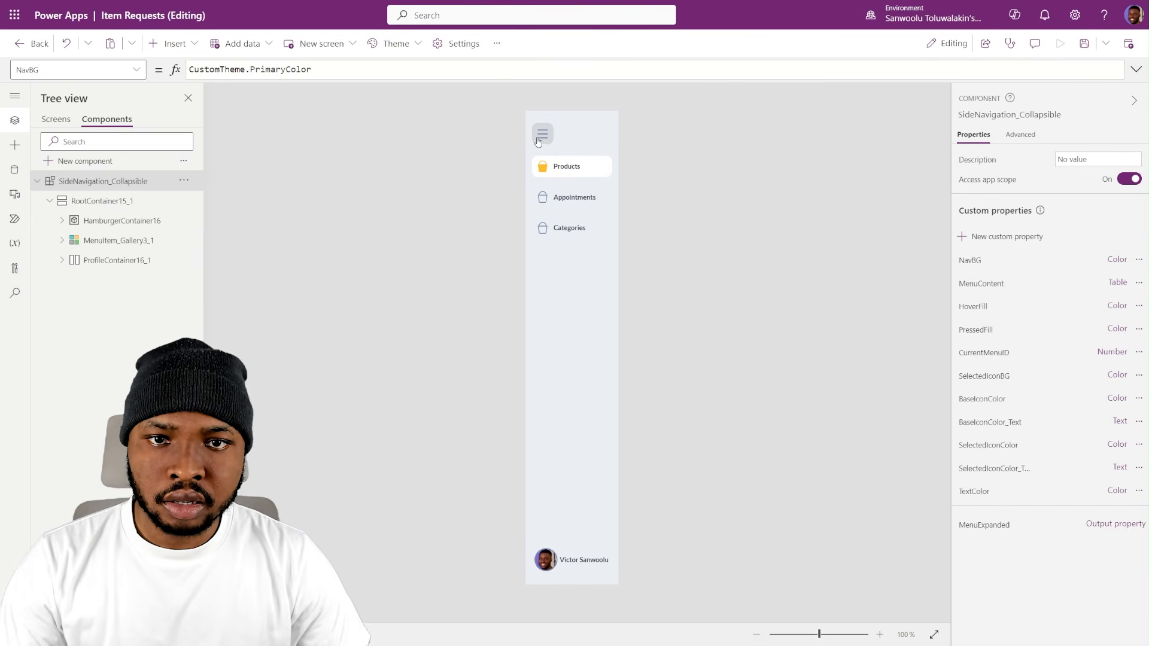
click(565, 168)
click(131, 319)
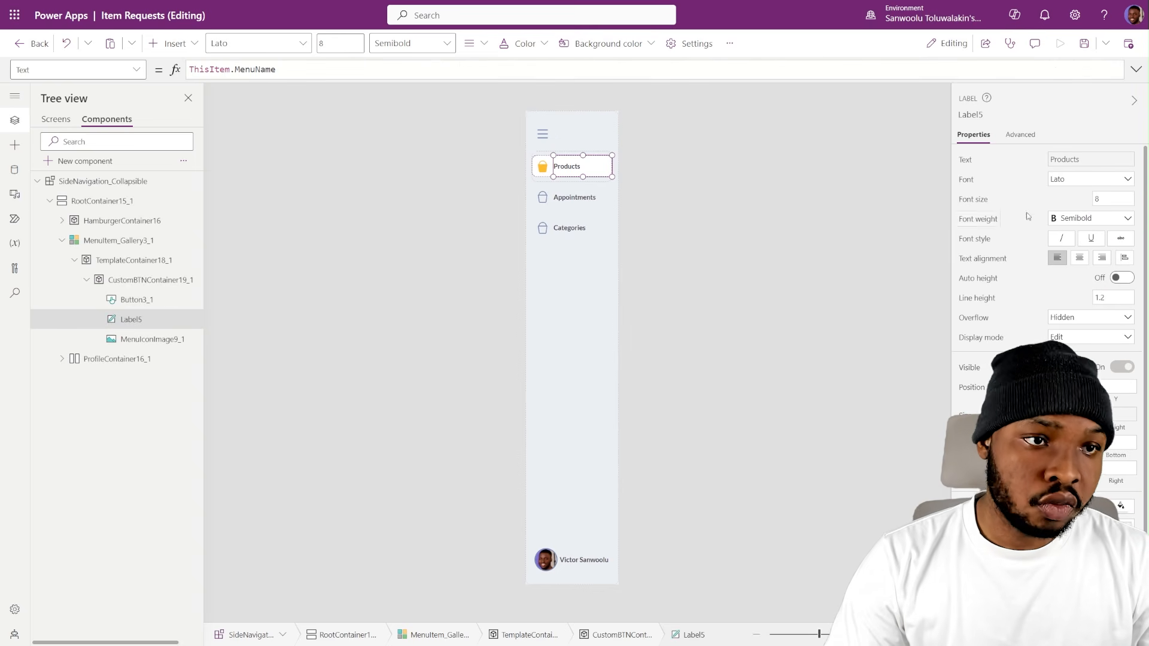
click(1107, 199)
text(10)
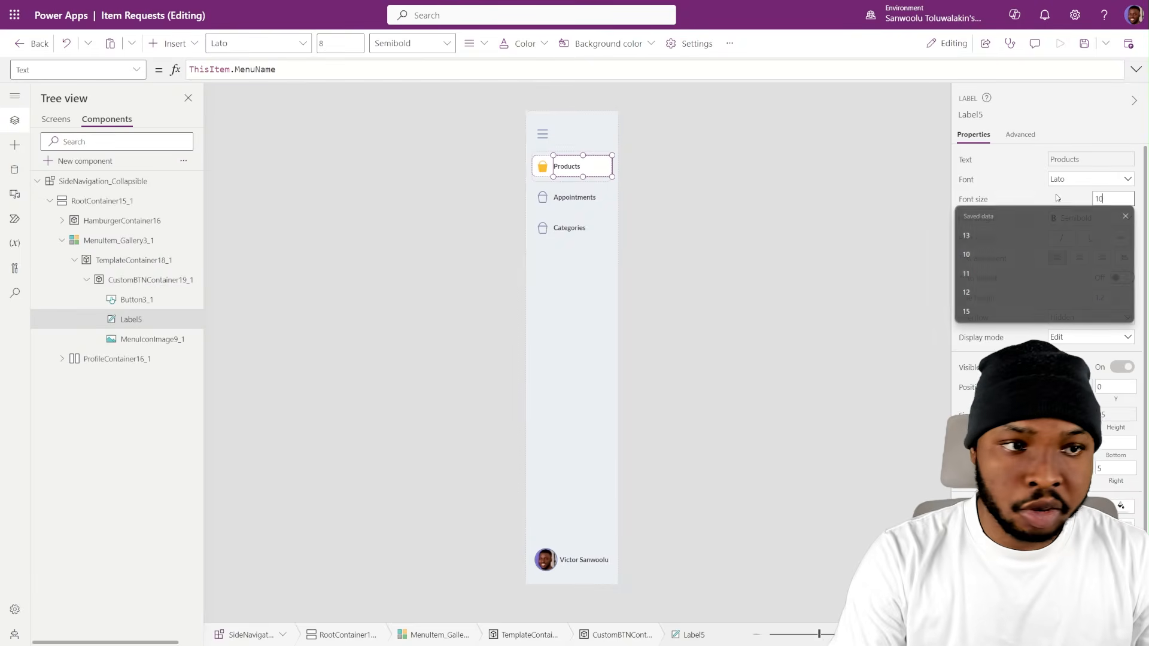
key(Return)
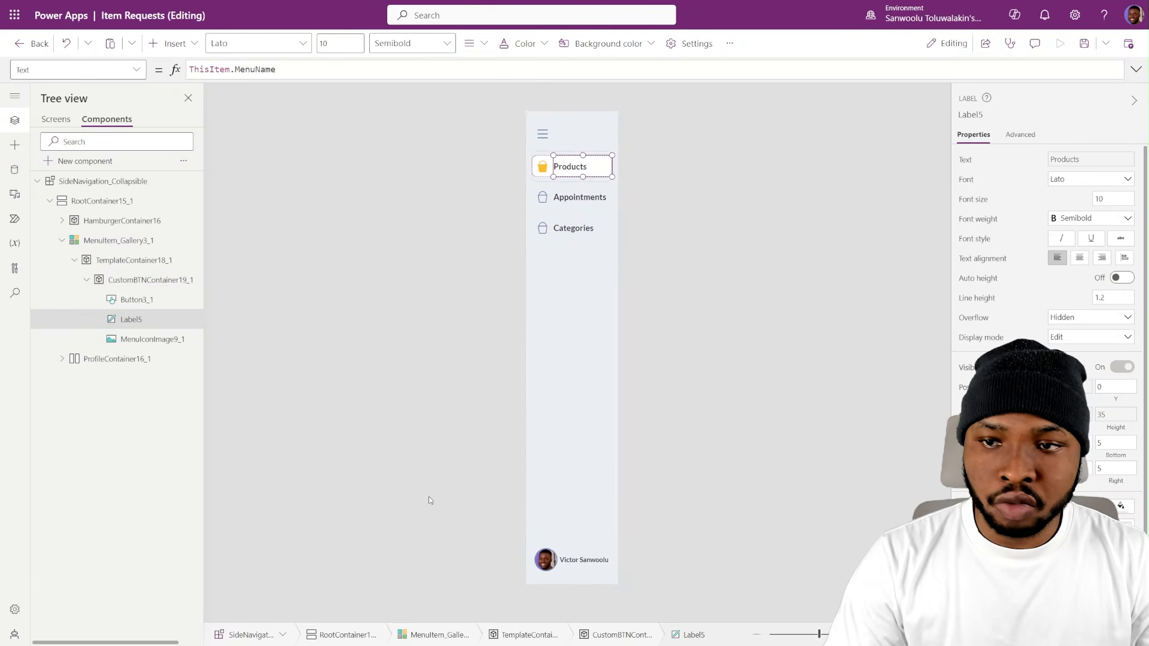
- Set the font size of the profile name label in ProfileContainer16_1 to 10
click(585, 562)
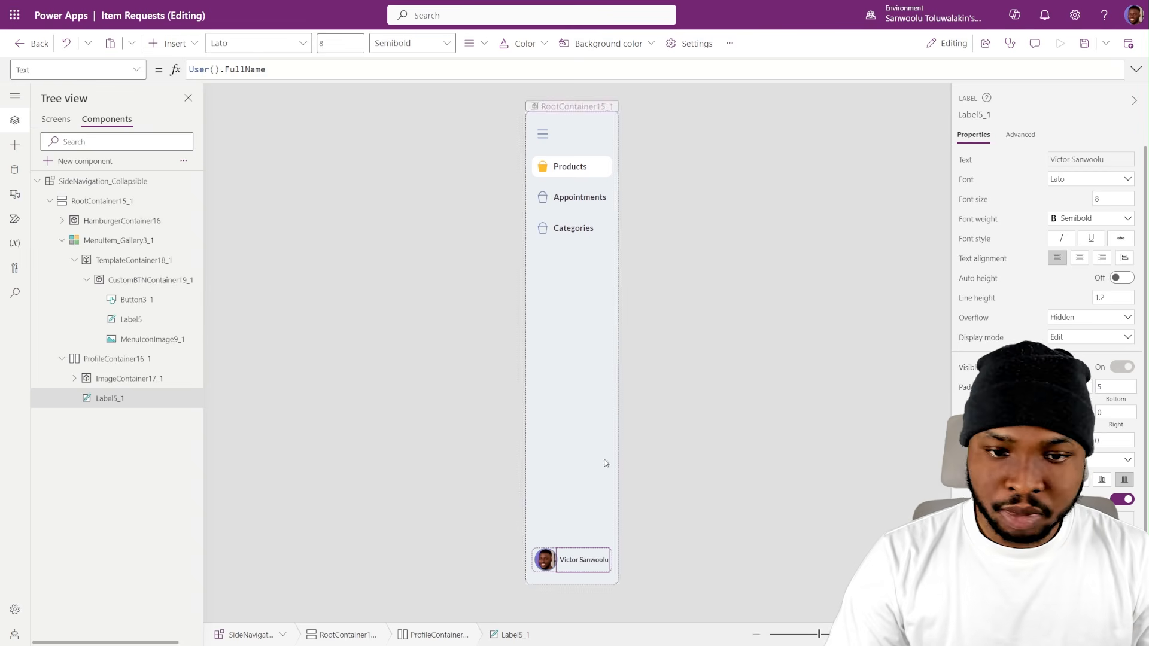
drag(1103, 198, 1035, 199)
text(10)
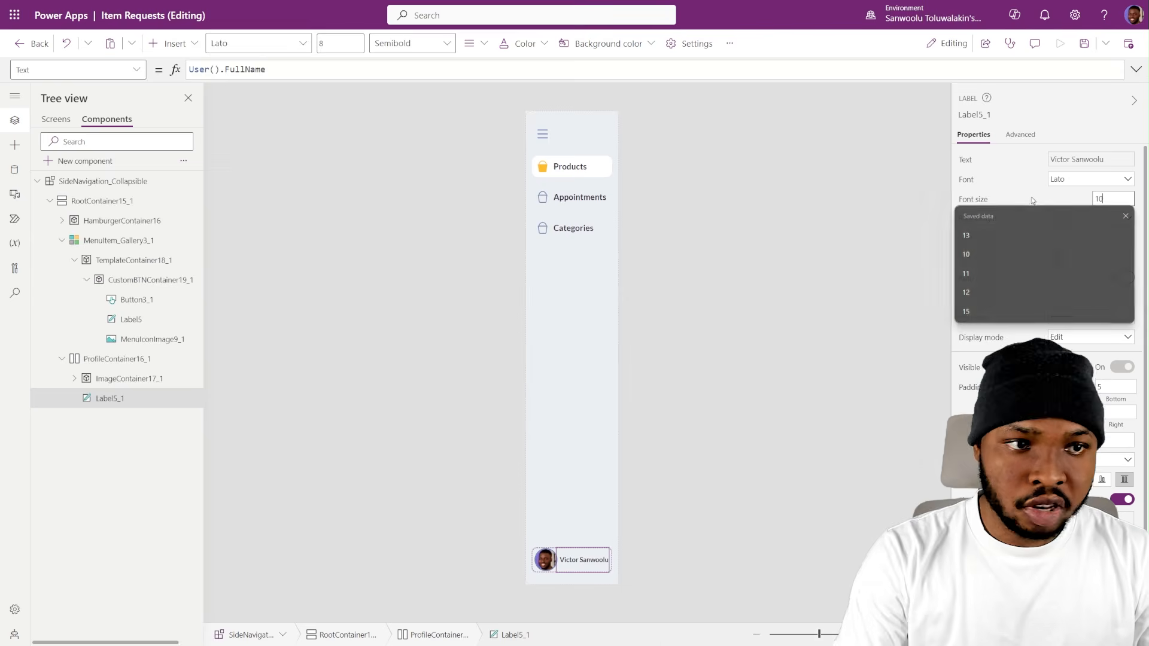
click(1056, 205)
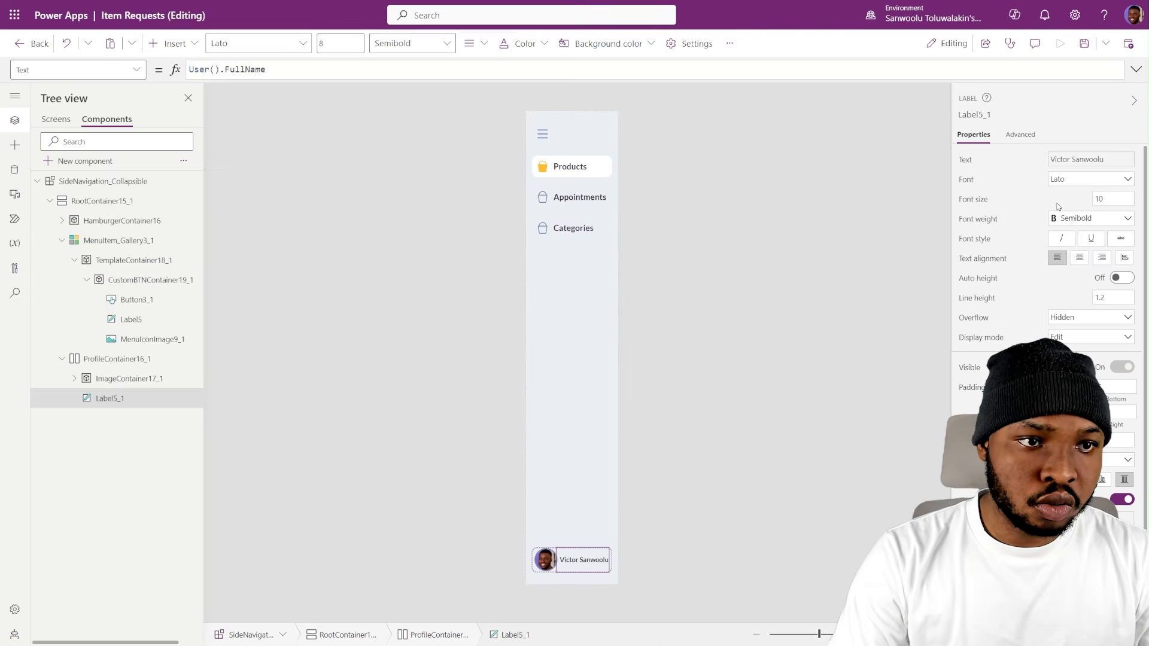
- Compare the FeedbackScreen layout with RequestsScreen, and insert a horizontal container on RequestsScreen
click(60, 120)
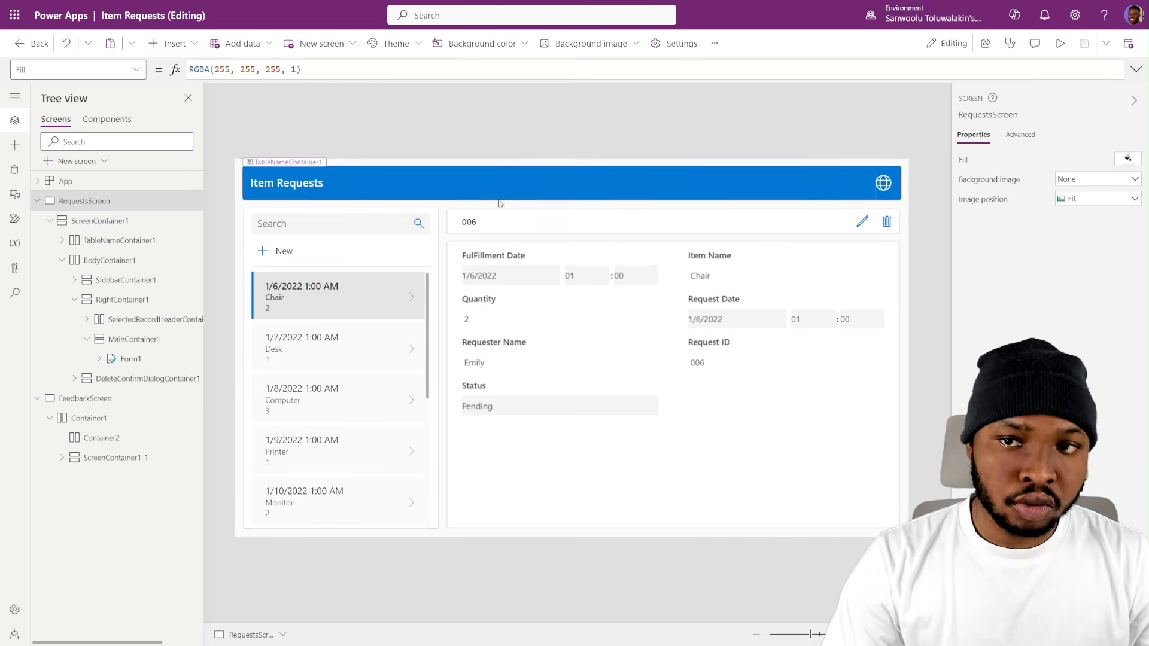
click(118, 398)
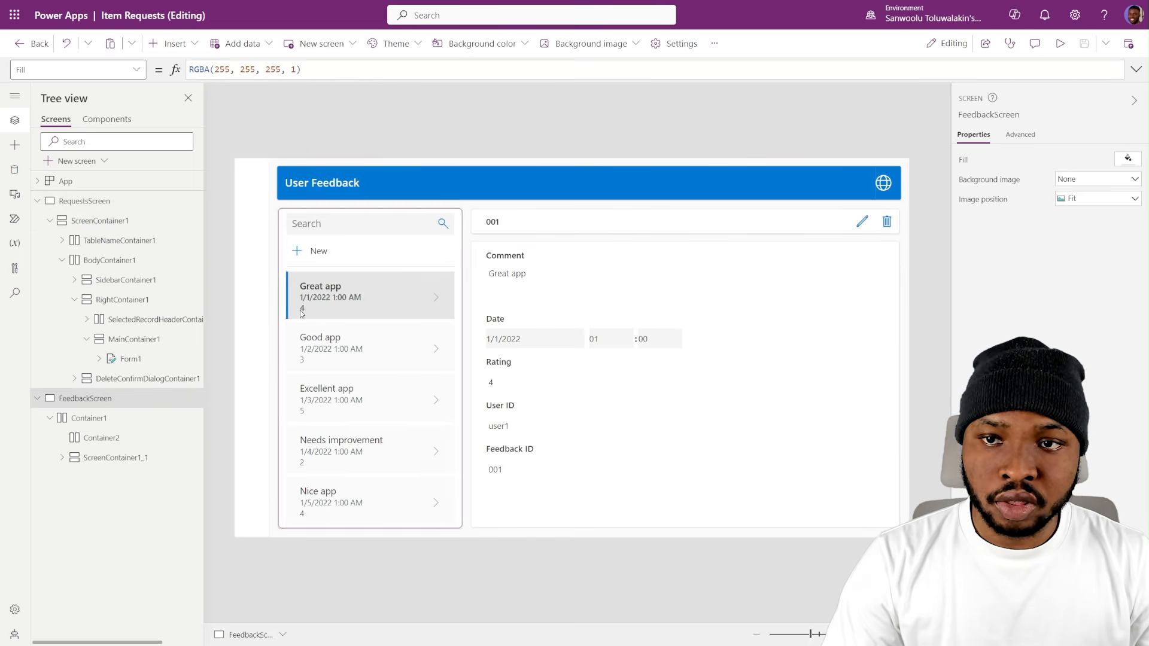
click(96, 202)
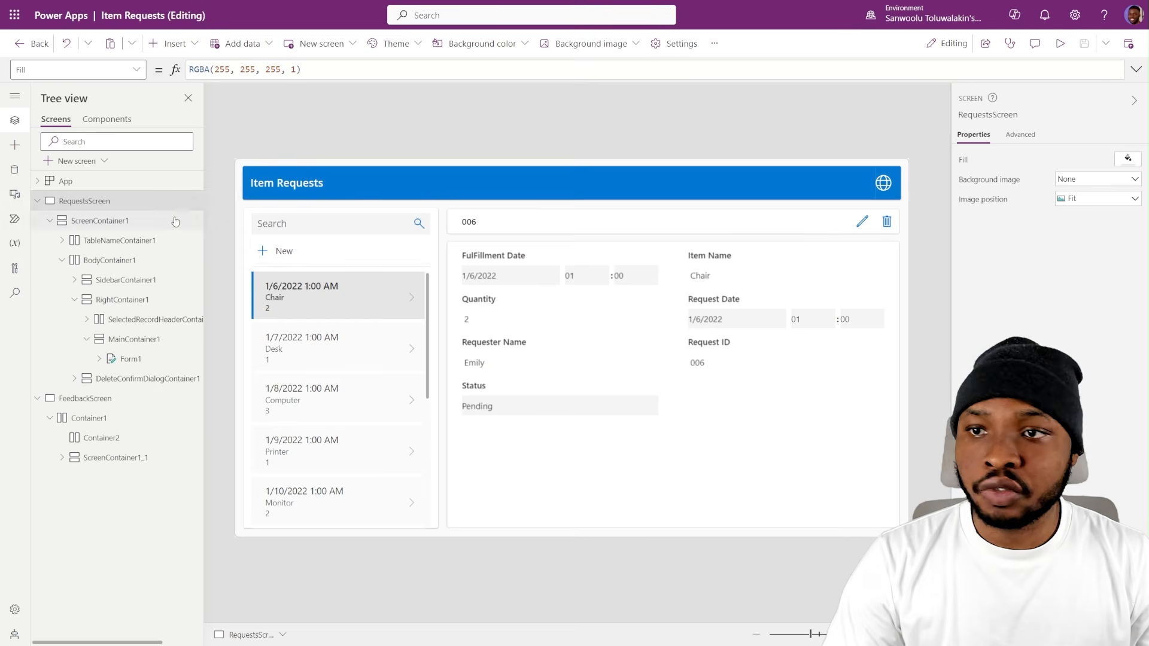
click(183, 43)
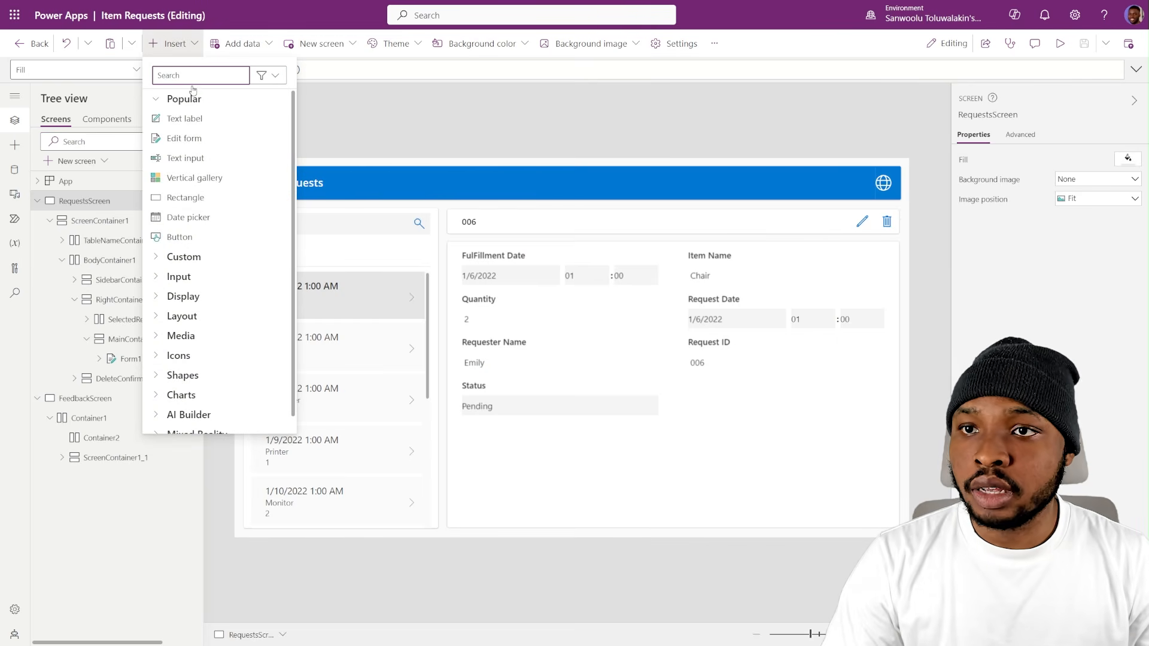
text(cont)
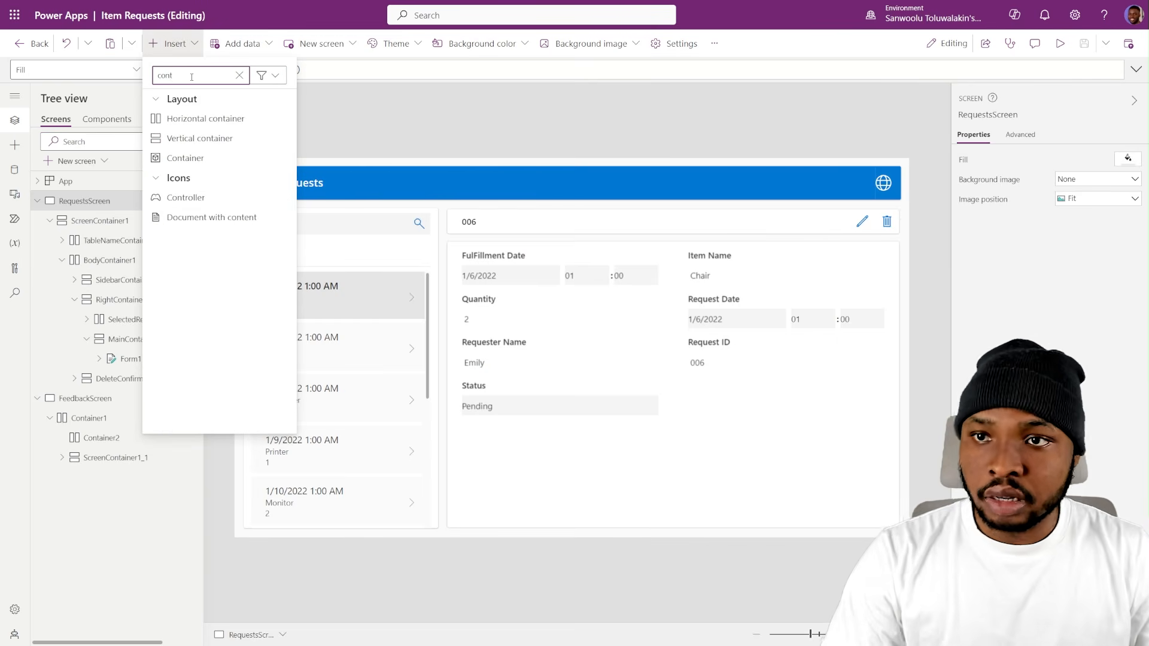
click(195, 120)
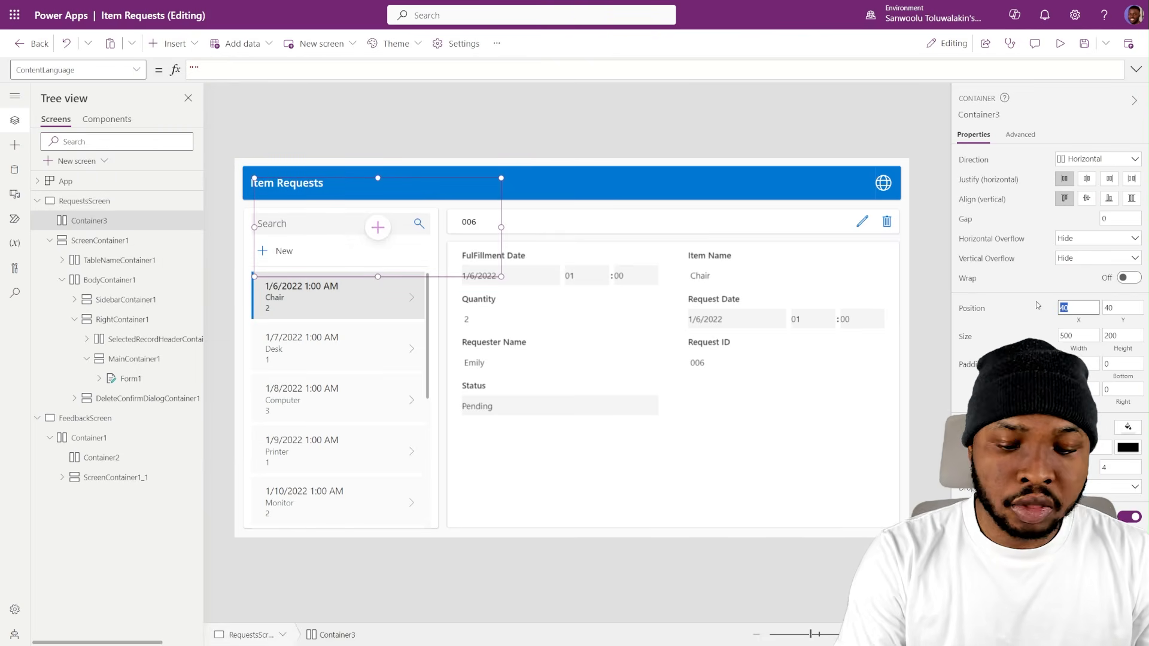
- Position Container3 at X 0 and Y 0, and set its width to Parent.Width and its height to Parent.Height
click(1119, 307)
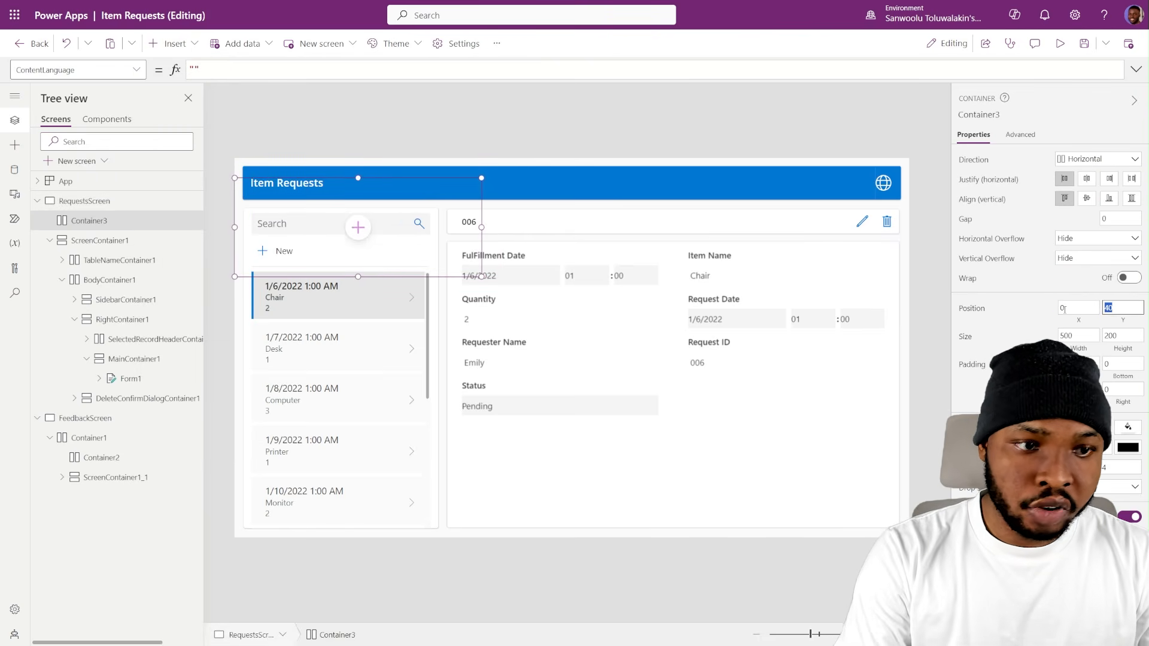
click(1084, 351)
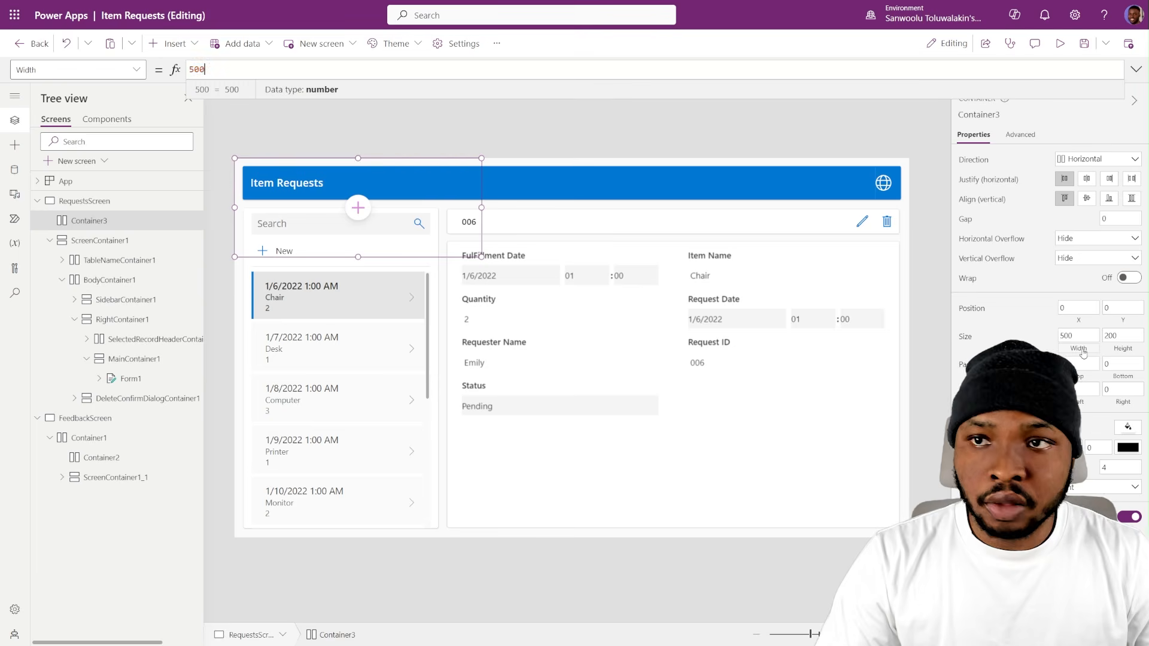
text(PAre)
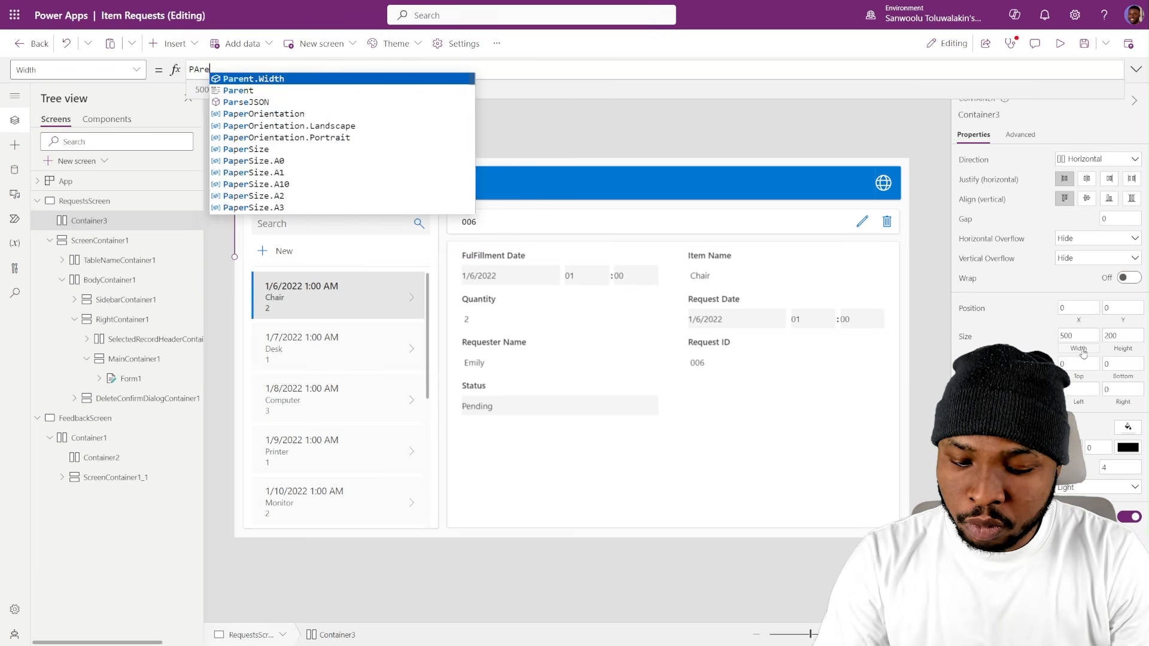
text(nt.Width)
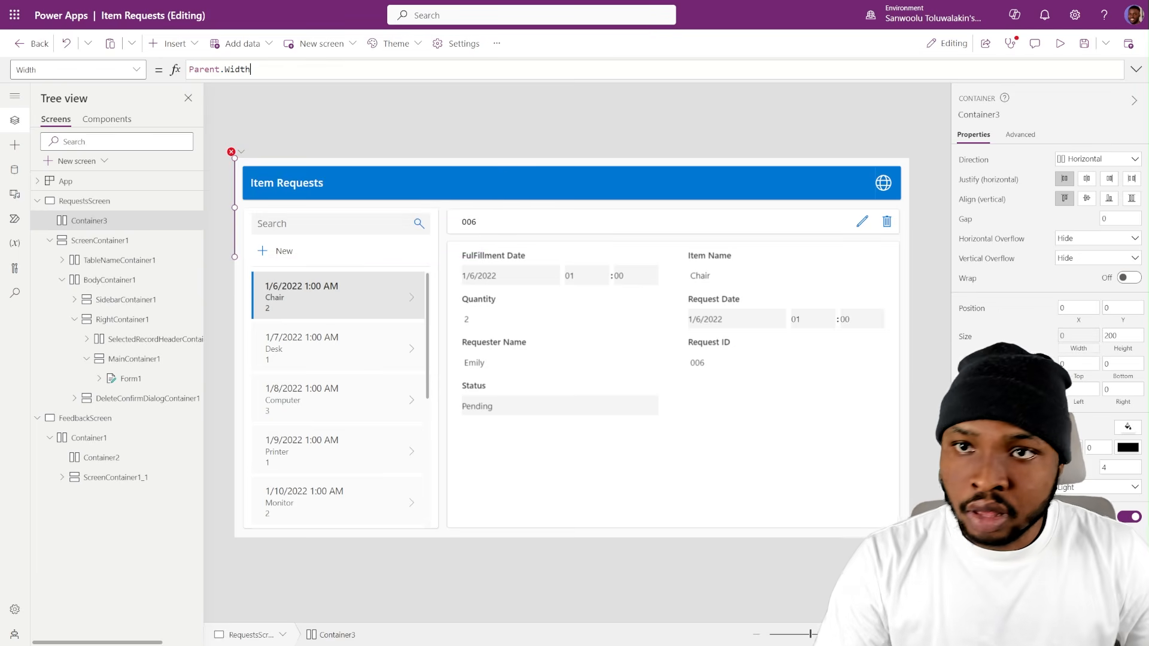
click(663, 131)
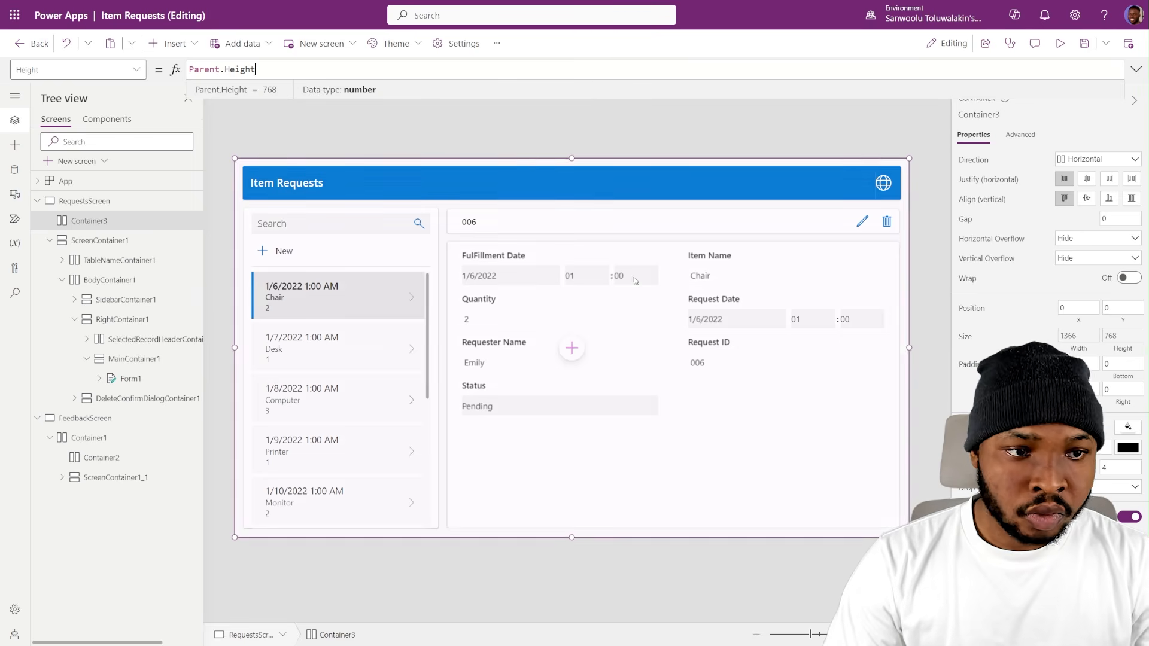
- Insert a nested horizontal container inside Container3 on RequestsScreen
click(172, 54)
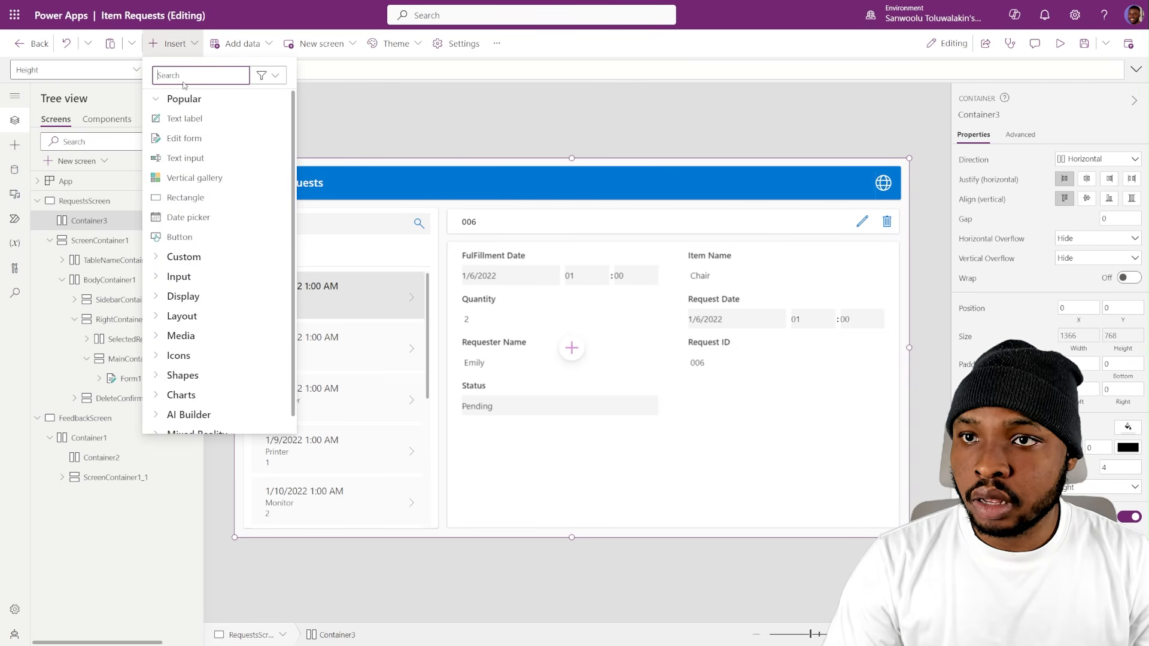
text(con)
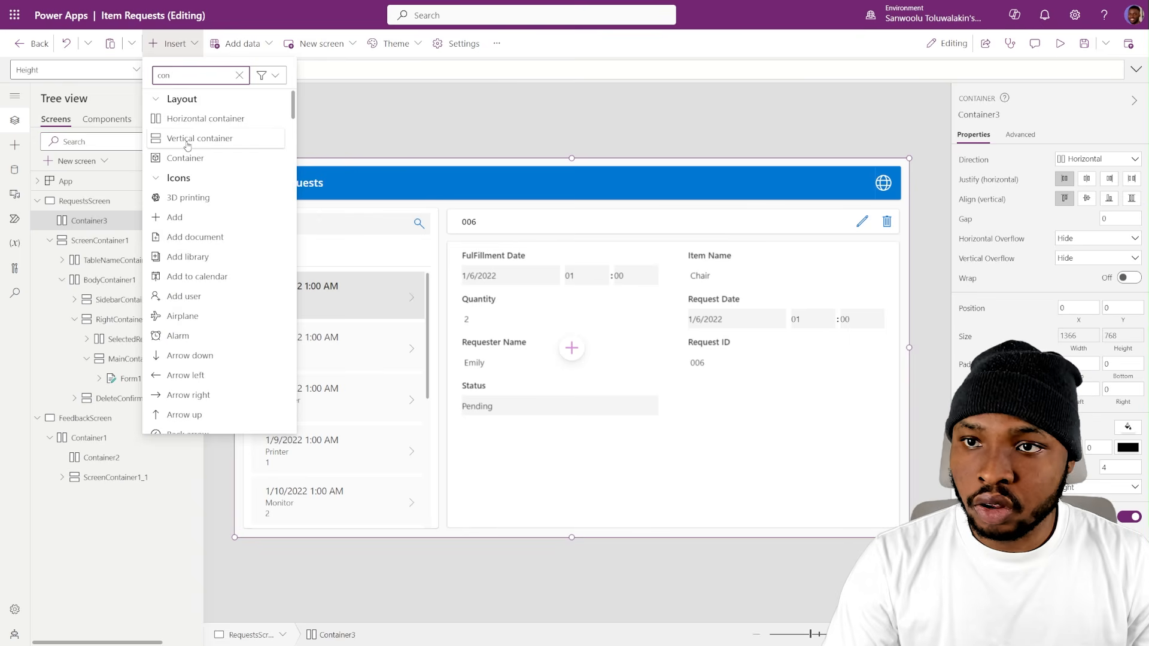
click(189, 118)
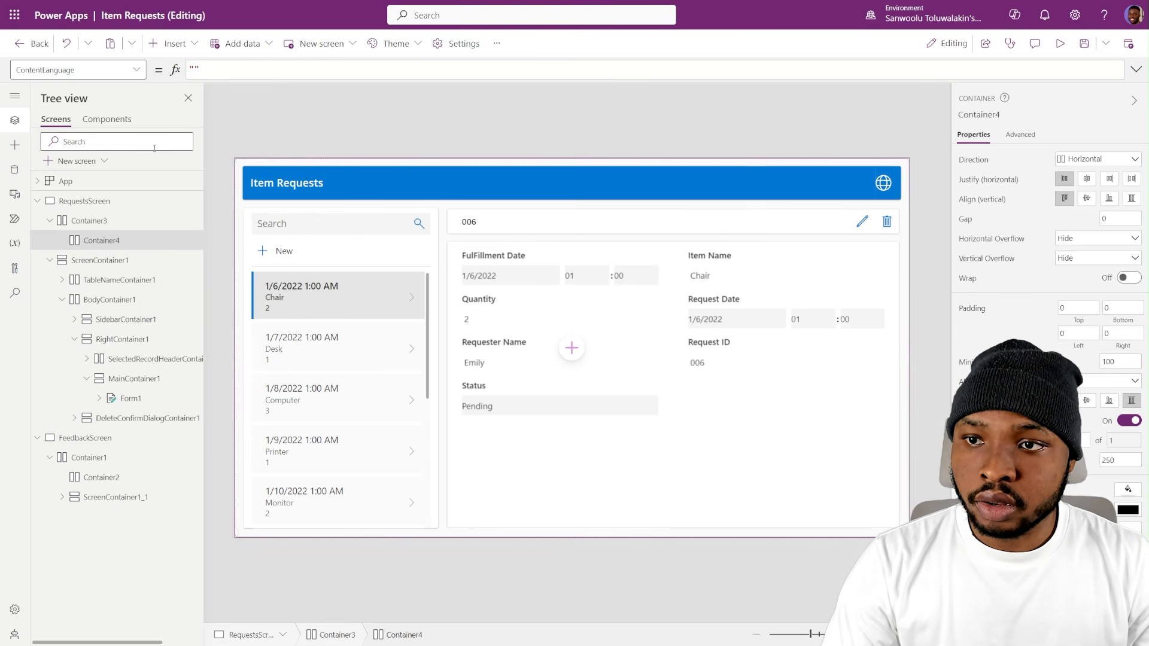
click(167, 47)
text(c)
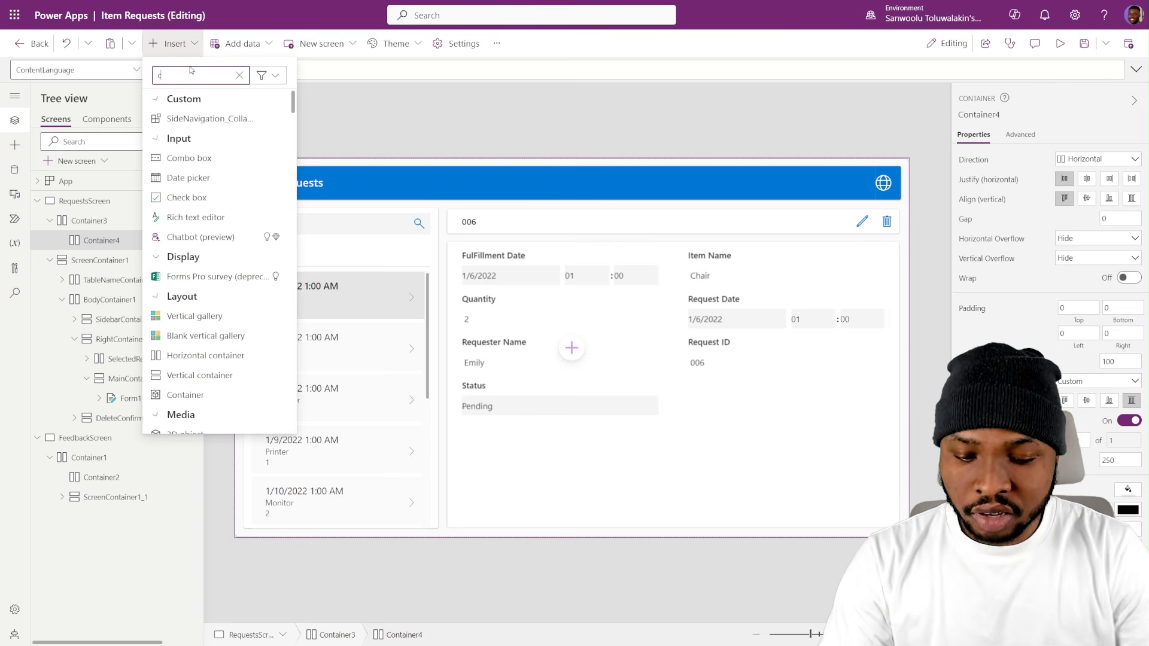
click(431, 130)
- Move ScreenContainer1 on RequestsScreen into Container3 by cutting and pasting it beside Container4
click(49, 261)
click(90, 260)
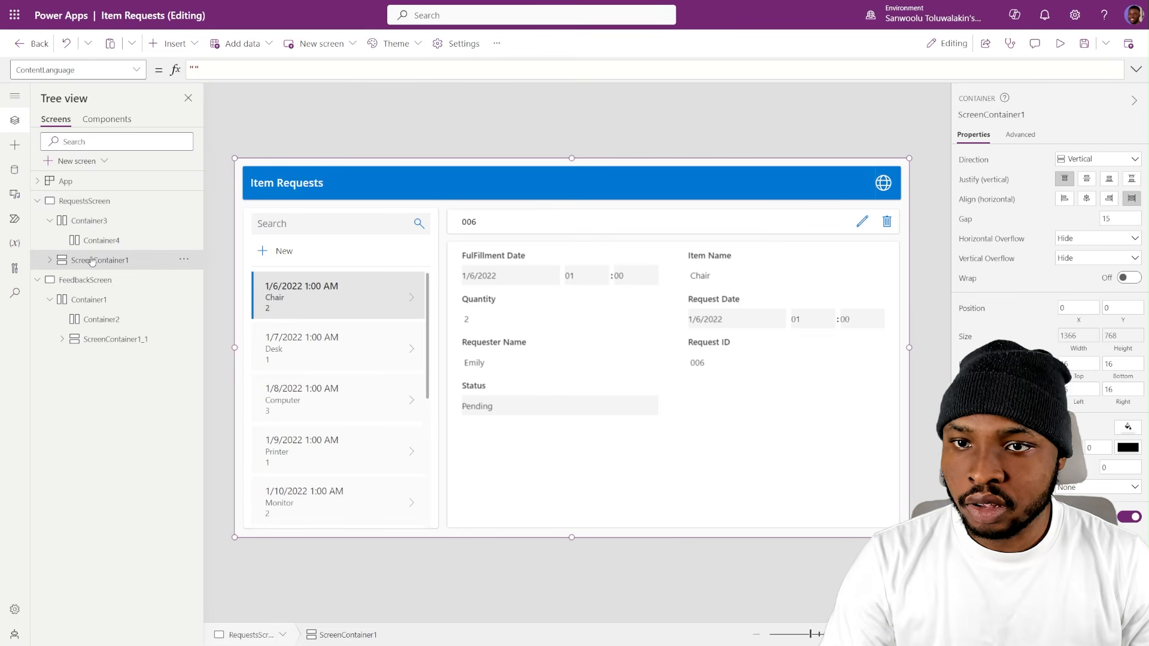
key(Delete)
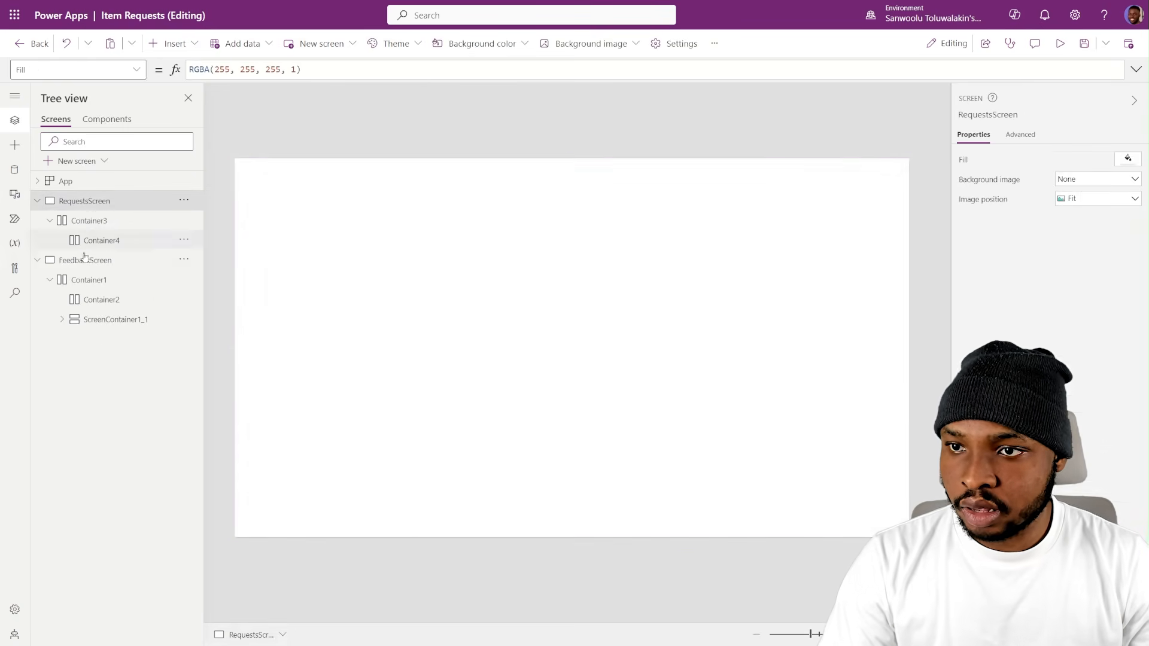
click(90, 221)
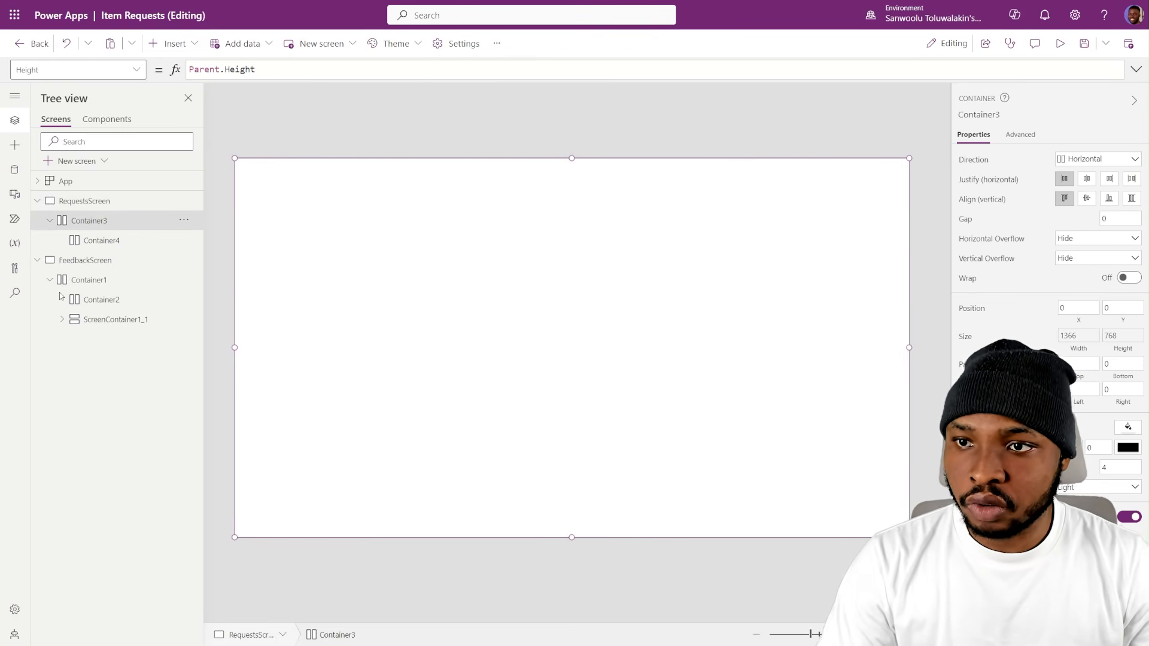
key(ctrl+v)
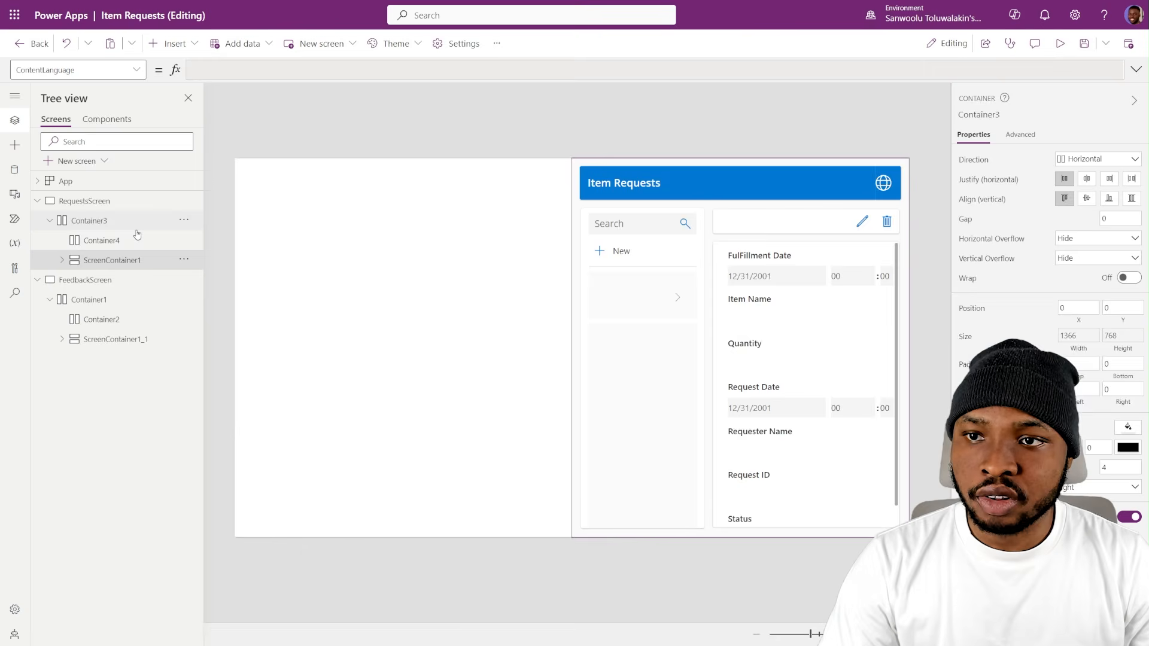
- Turn off flexible width for Container4 and set its width to 70
click(102, 240)
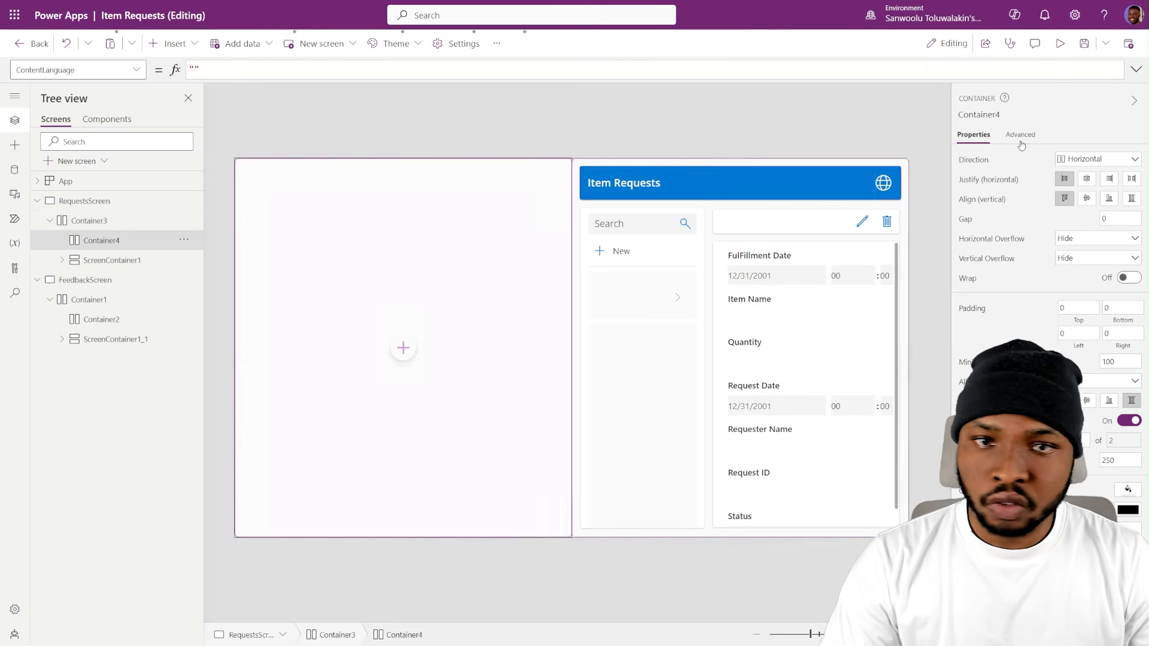
click(1133, 422)
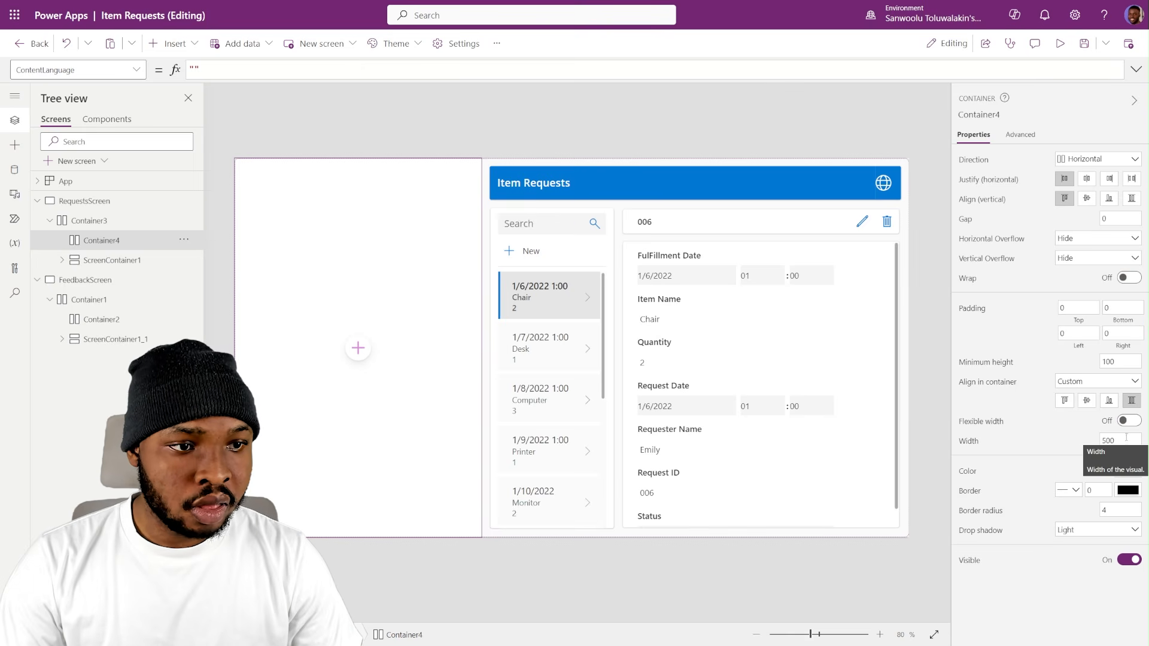
double_click(1117, 441)
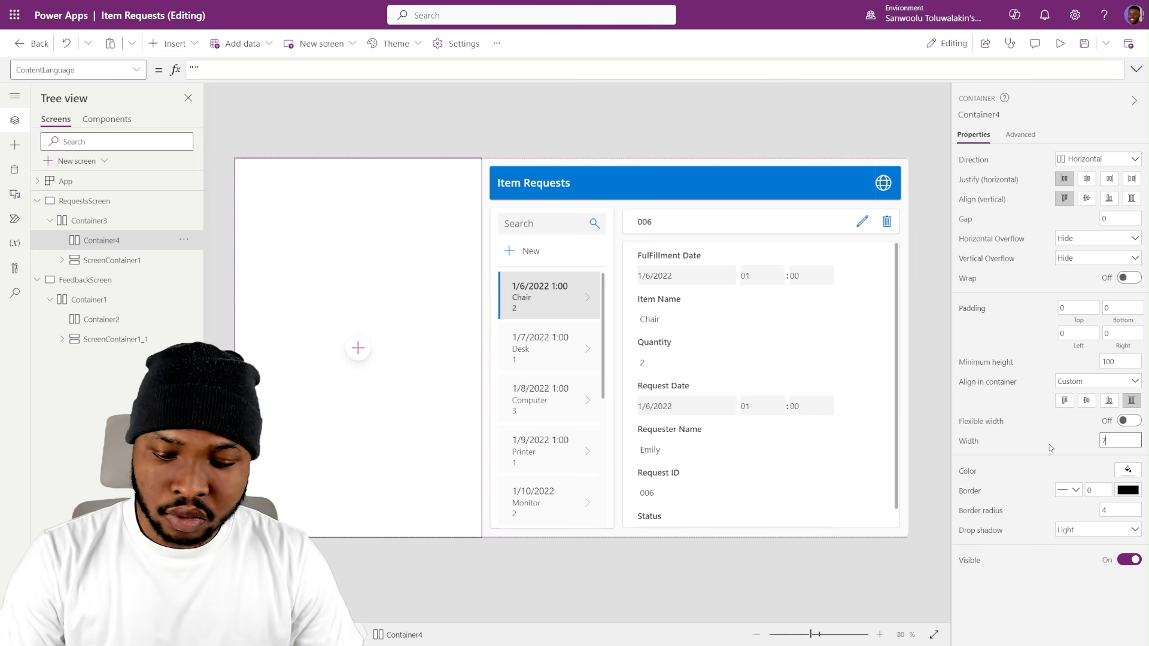
text(70)
key(Return)
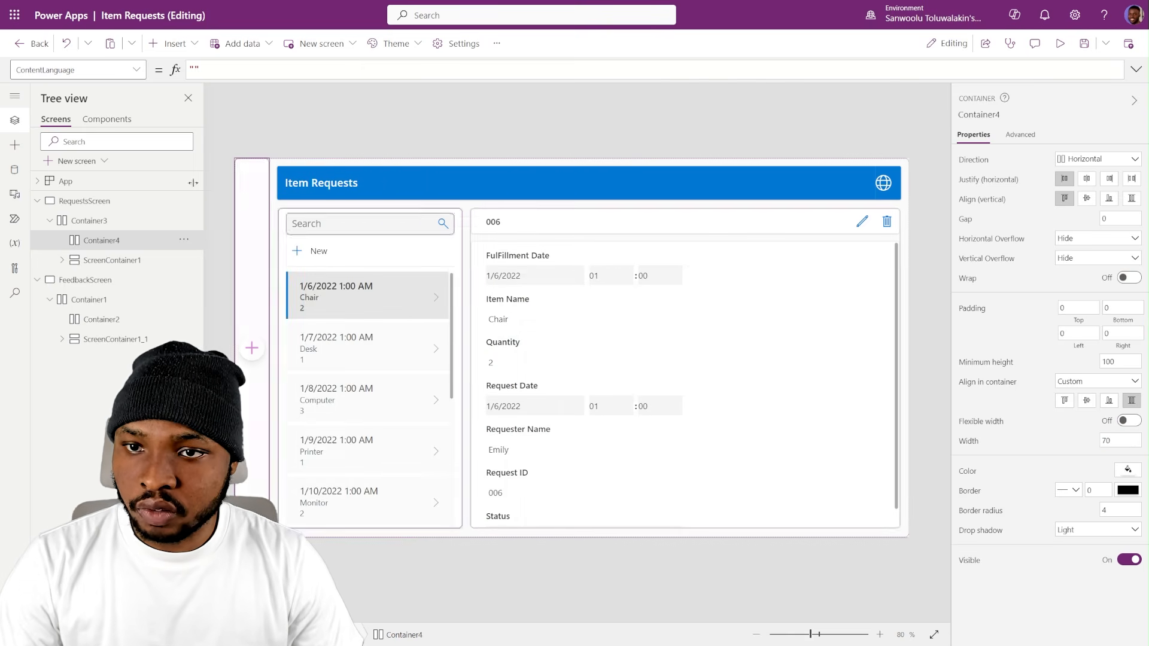
- Set the border radius of Container3 to 0 and its drop shadow to None
click(95, 222)
drag(1113, 467, 1054, 474)
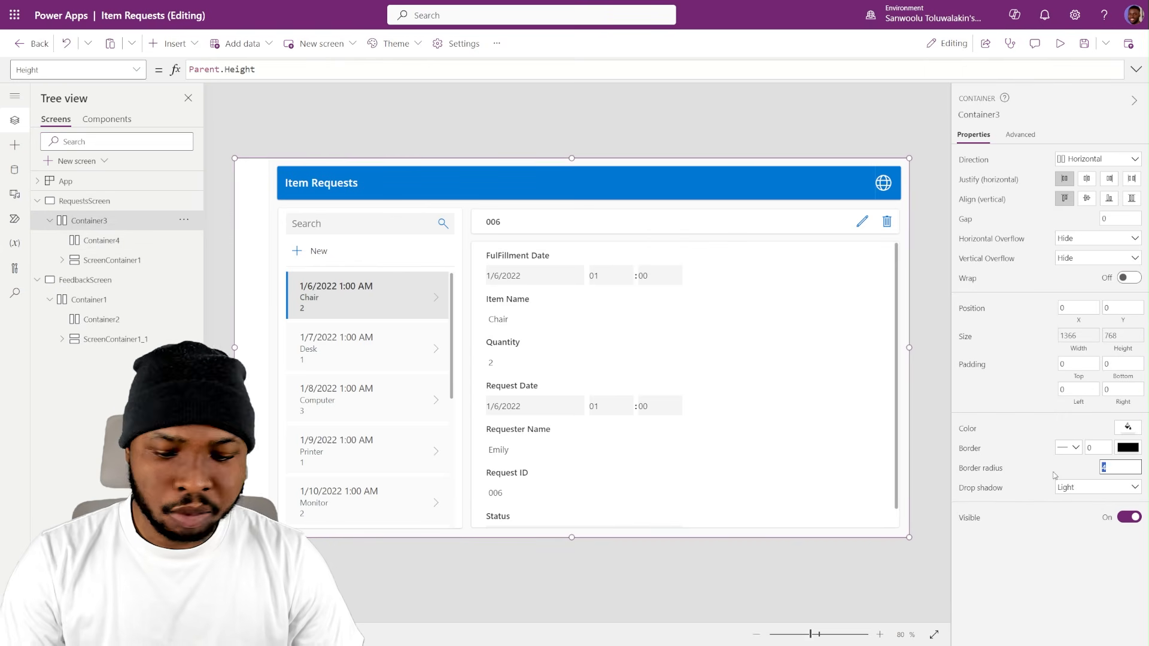
text(0)
click(1104, 488)
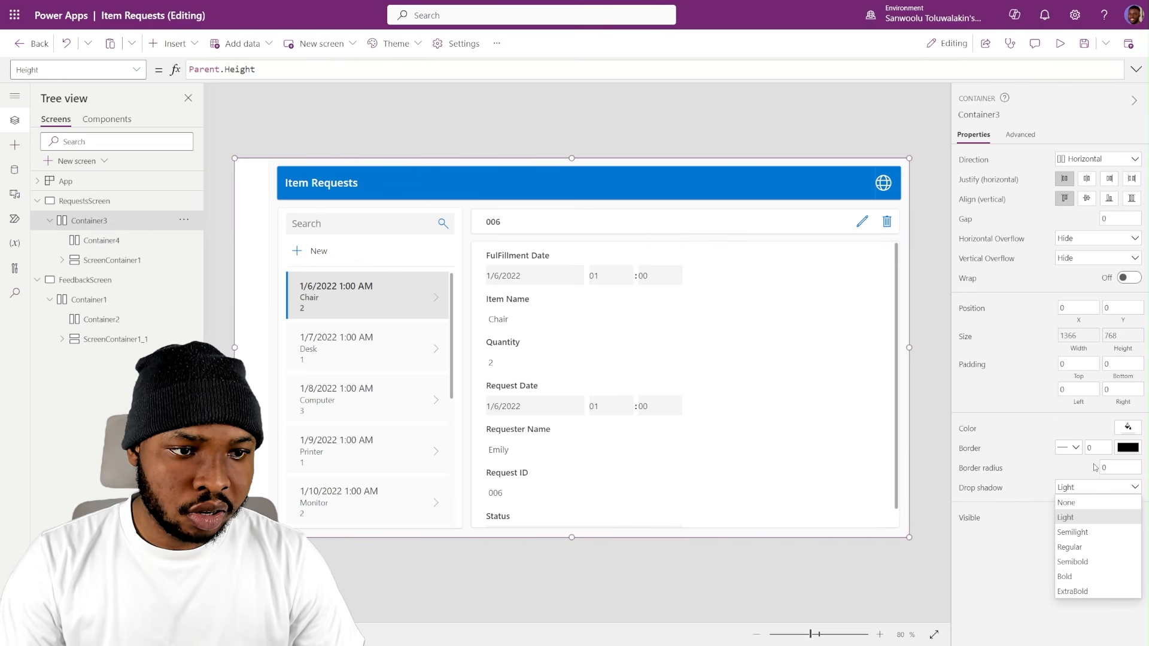
click(1082, 503)
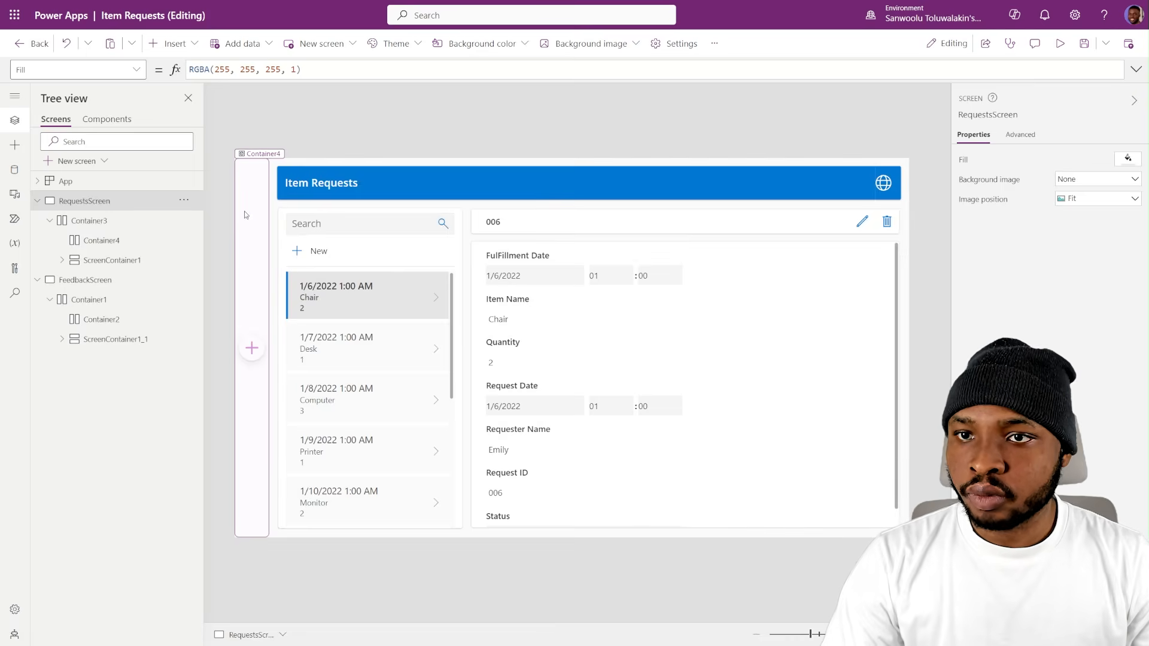
- Insert the custom SideNavigation_Collapsible component into Container4 on RequestsScreen
click(246, 213)
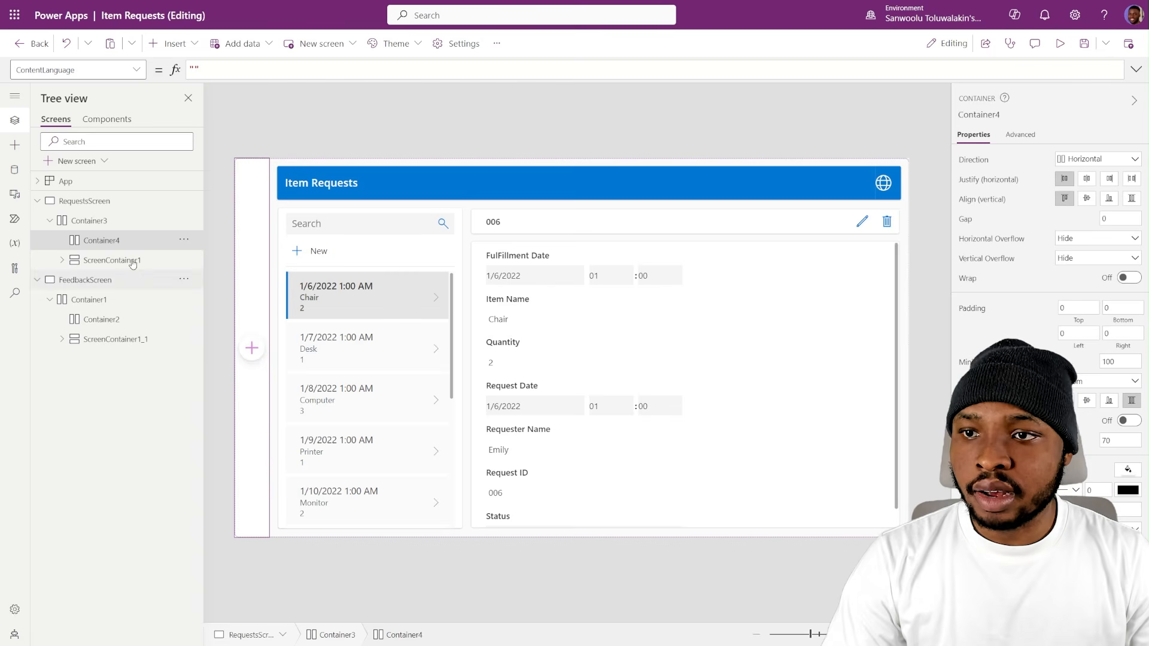
click(172, 43)
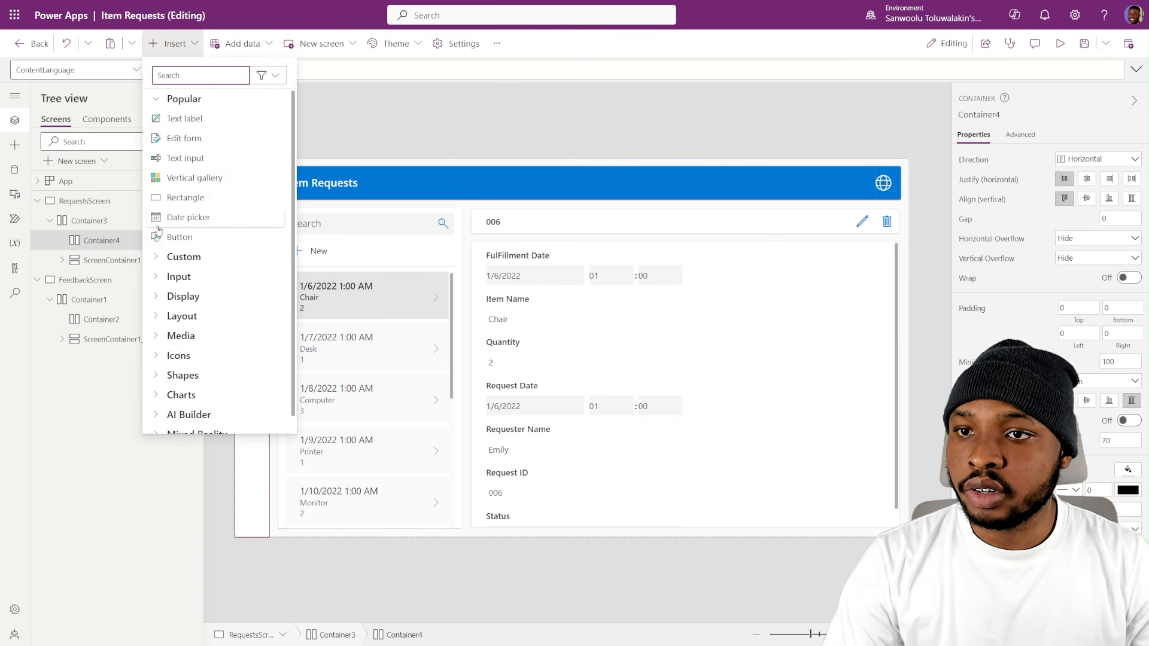
click(180, 257)
click(186, 278)
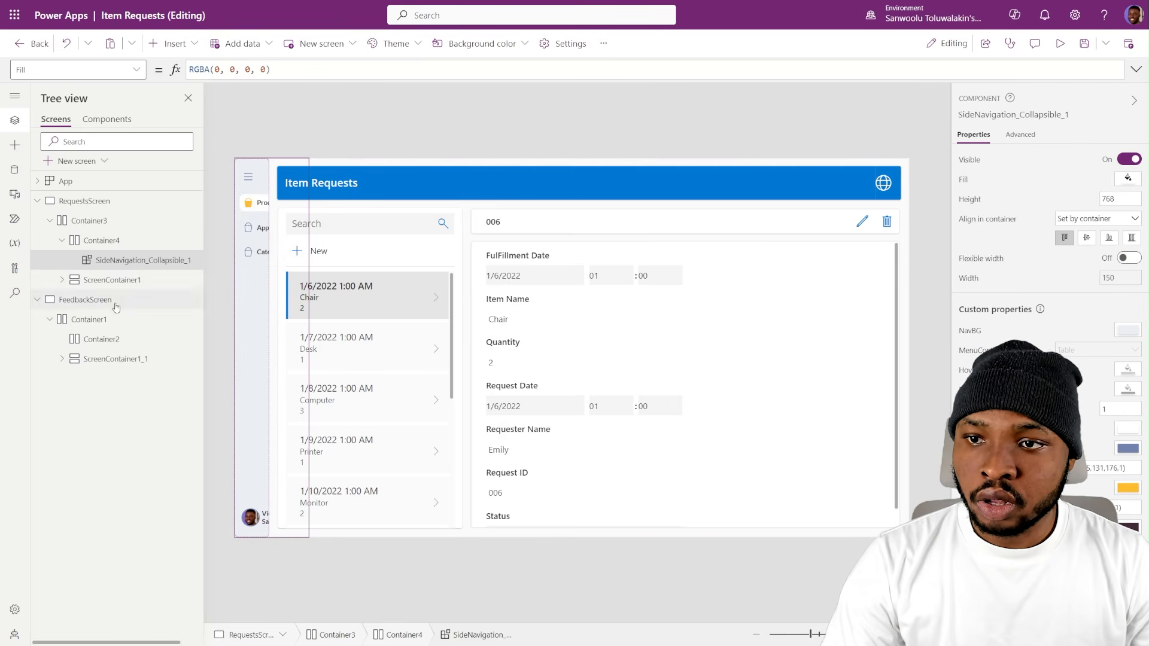
- Set the Width formula of Container4 to SideNavigation_Collapsible_1.Width
double_click(120, 261)
key(ctrl+c)
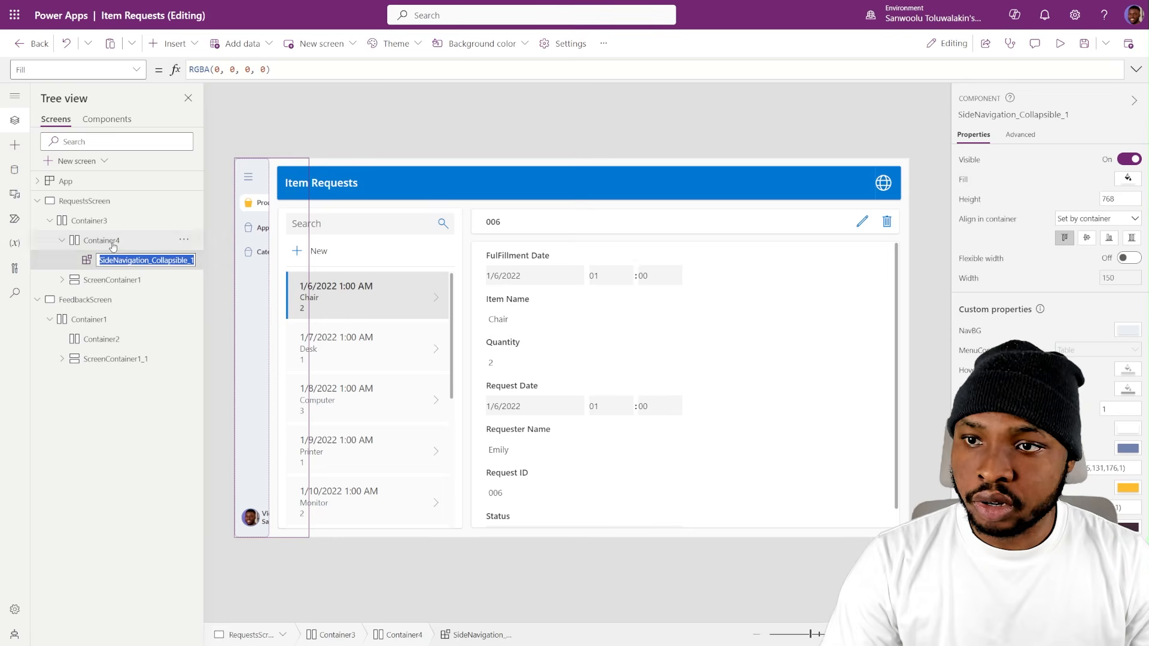
click(113, 243)
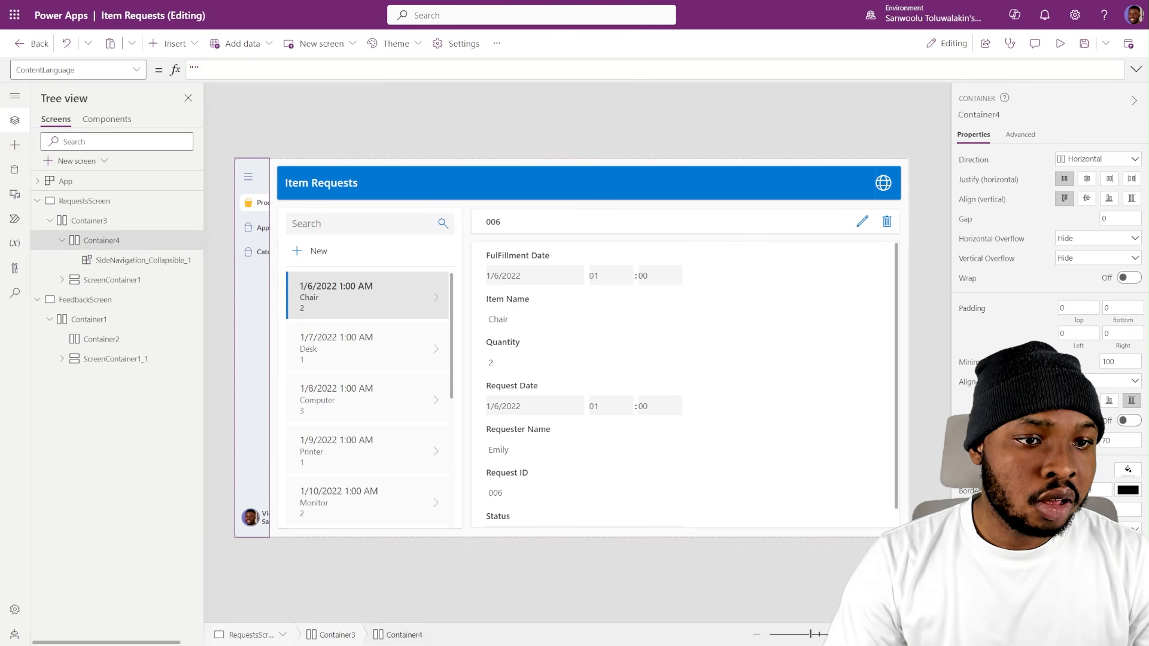
click(968, 441)
key(ctrl+v)
key(ctrl+v)
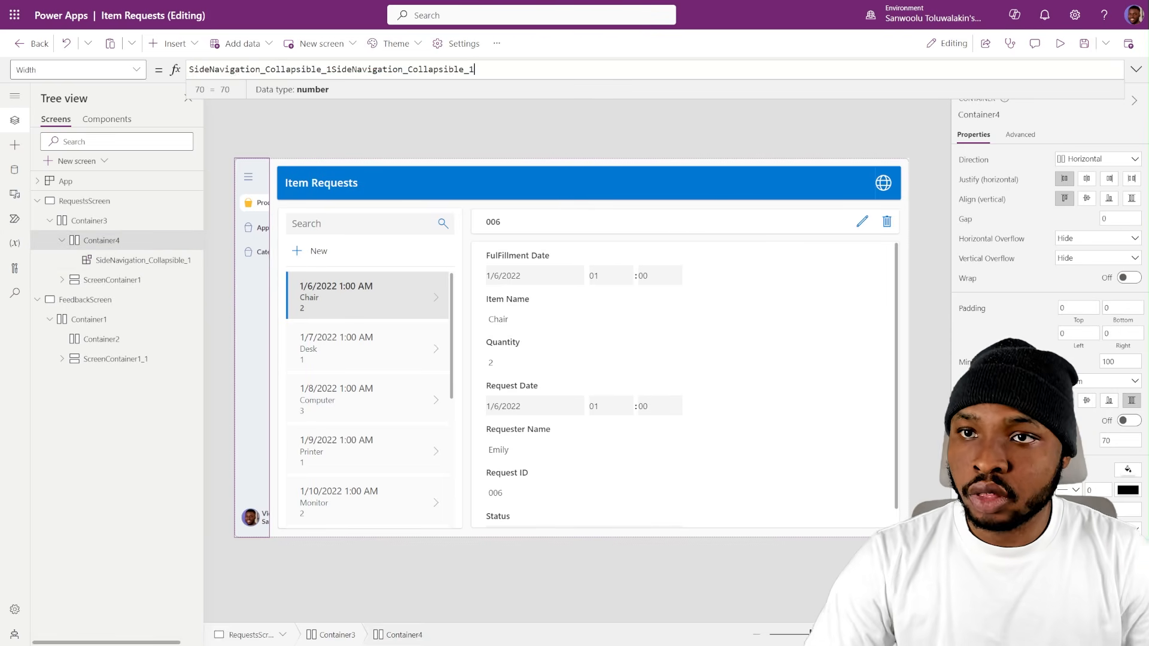
key(ctrl+a)
key(ctrl+v)
text(.w)
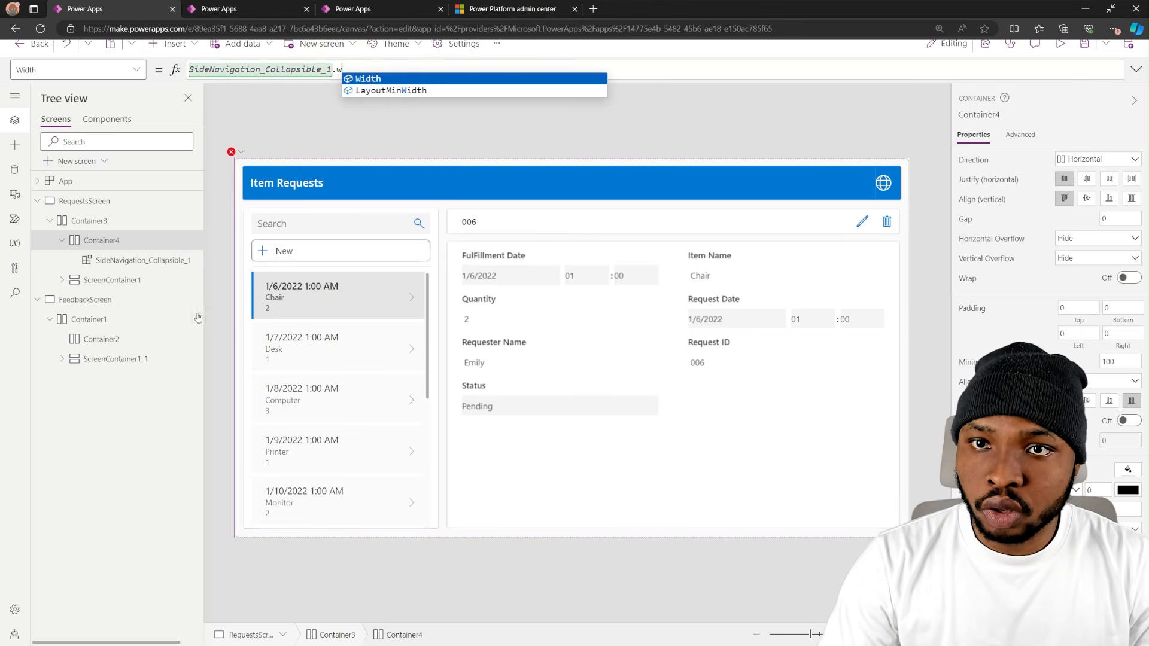
key(Tab)
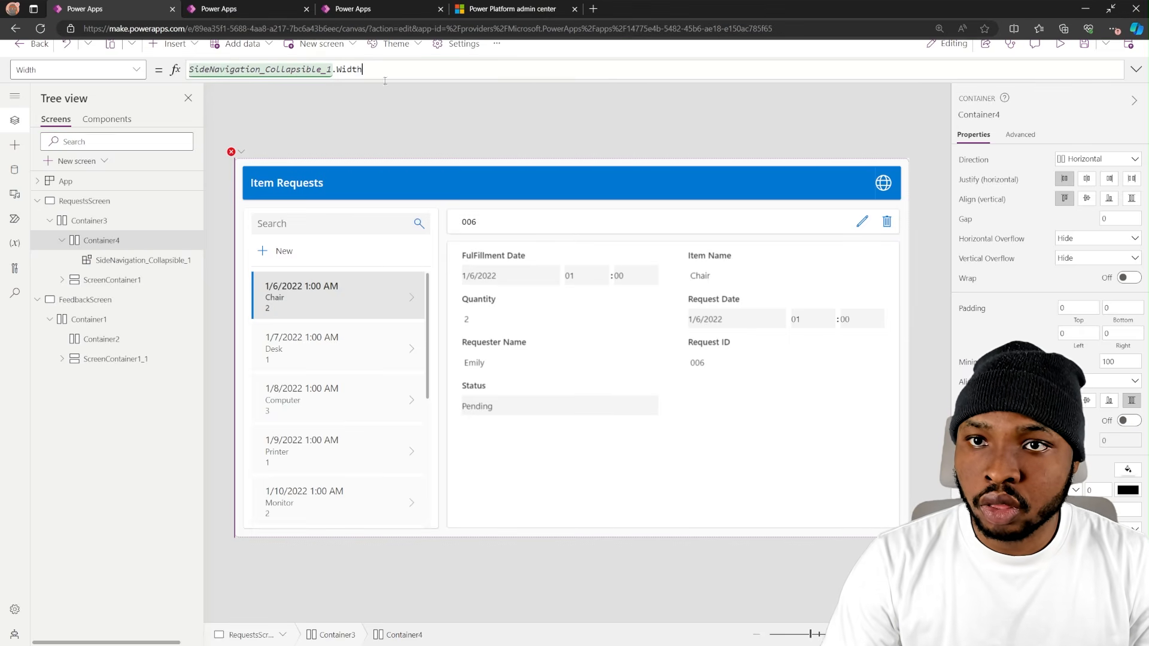
- Test collapsing and expanding the side navigation on RequestsScreen to check how the layout adapts
alt+click(252, 180)
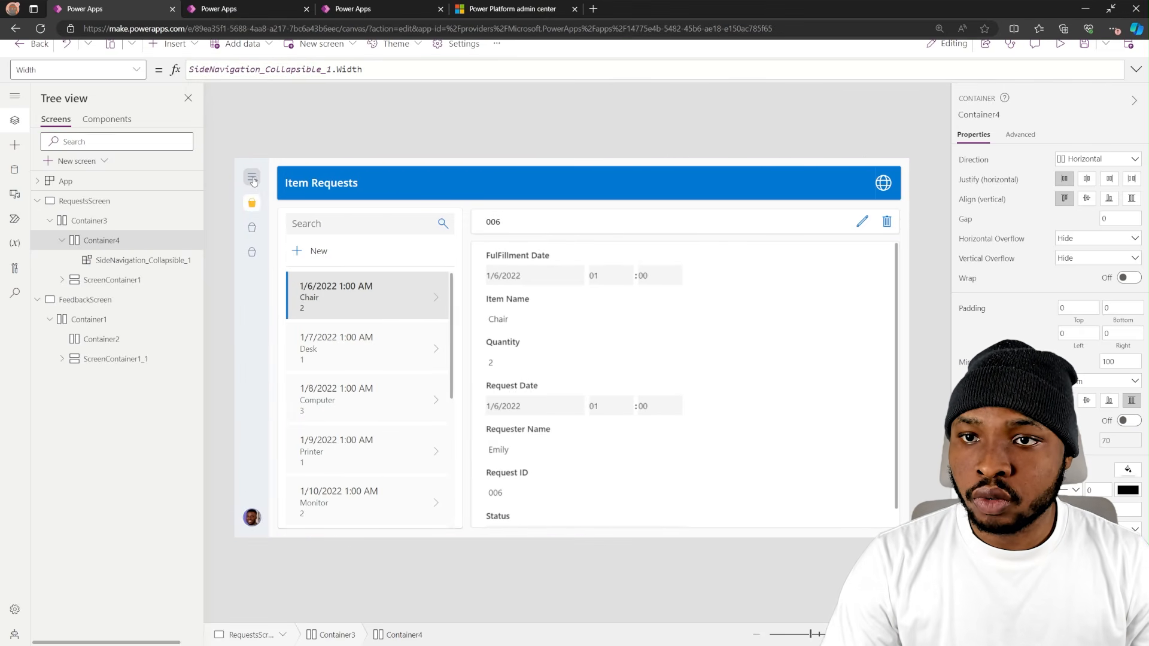
alt+click(252, 180)
alt+click(252, 179)
alt+click(252, 179)
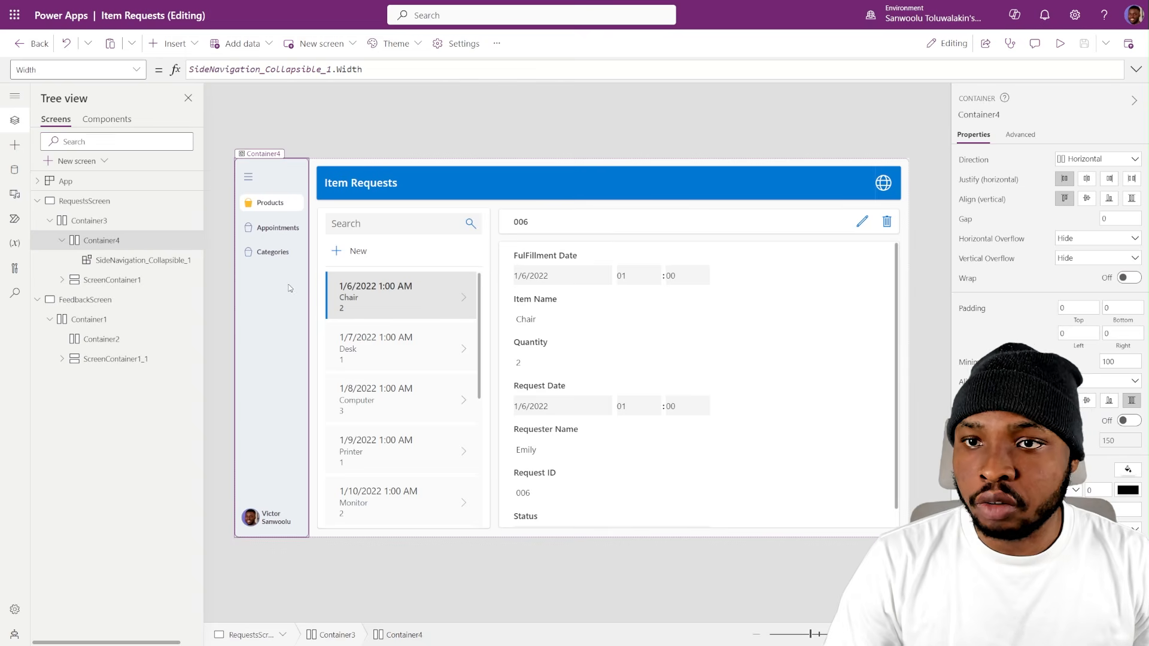
click(337, 133)
- Review the HomeMenu table records in the App object's Formulas property, including their menu names, icons and page navigation
click(66, 181)
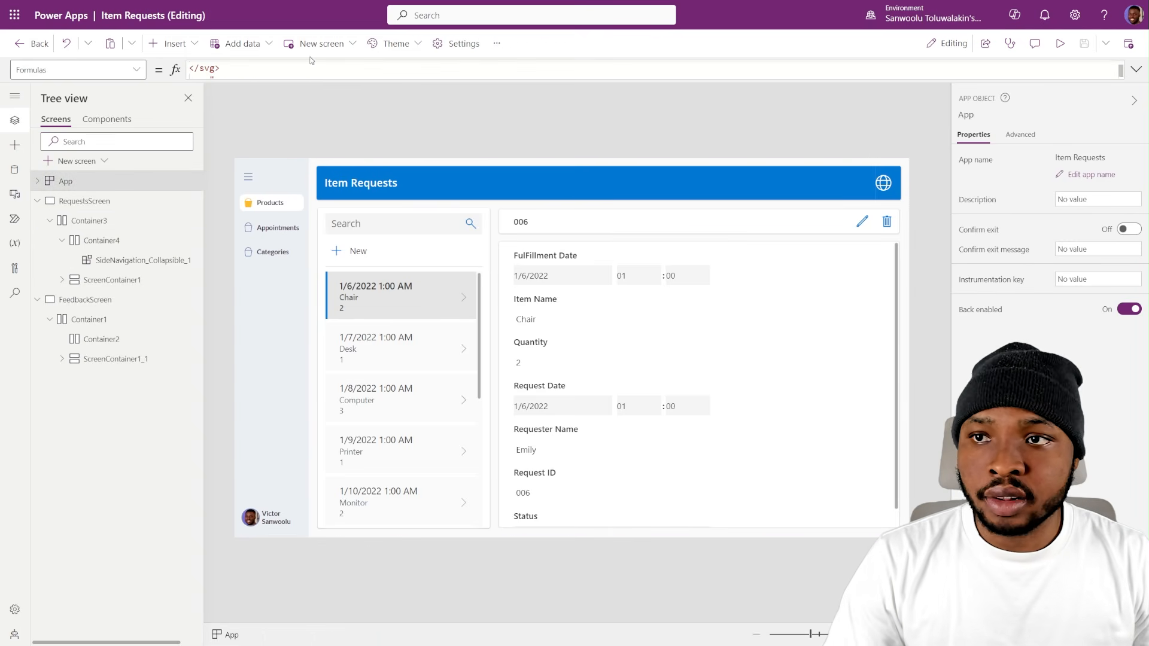
click(1136, 69)
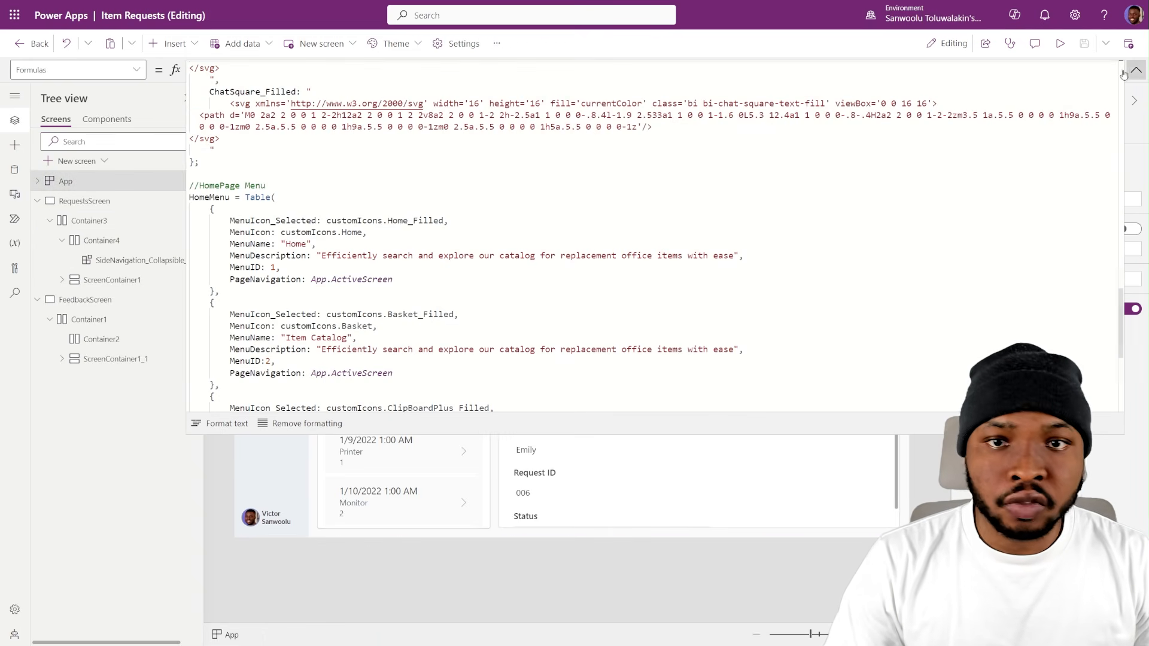
scroll(216, 221, down, 1)
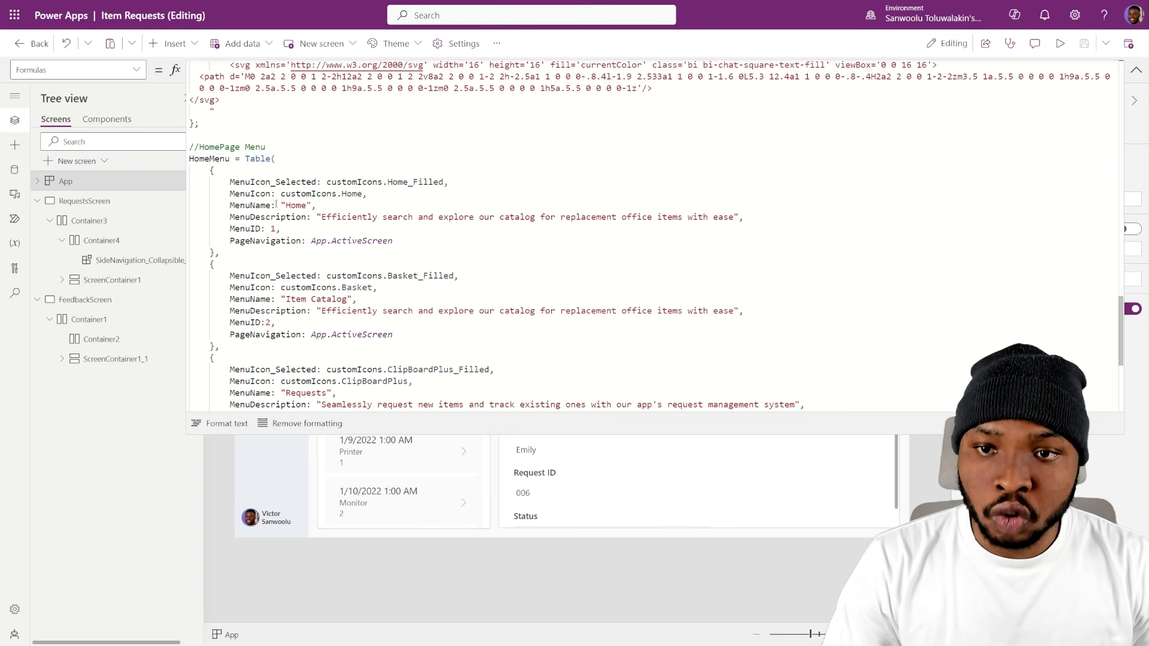
scroll(317, 323, down, 3)
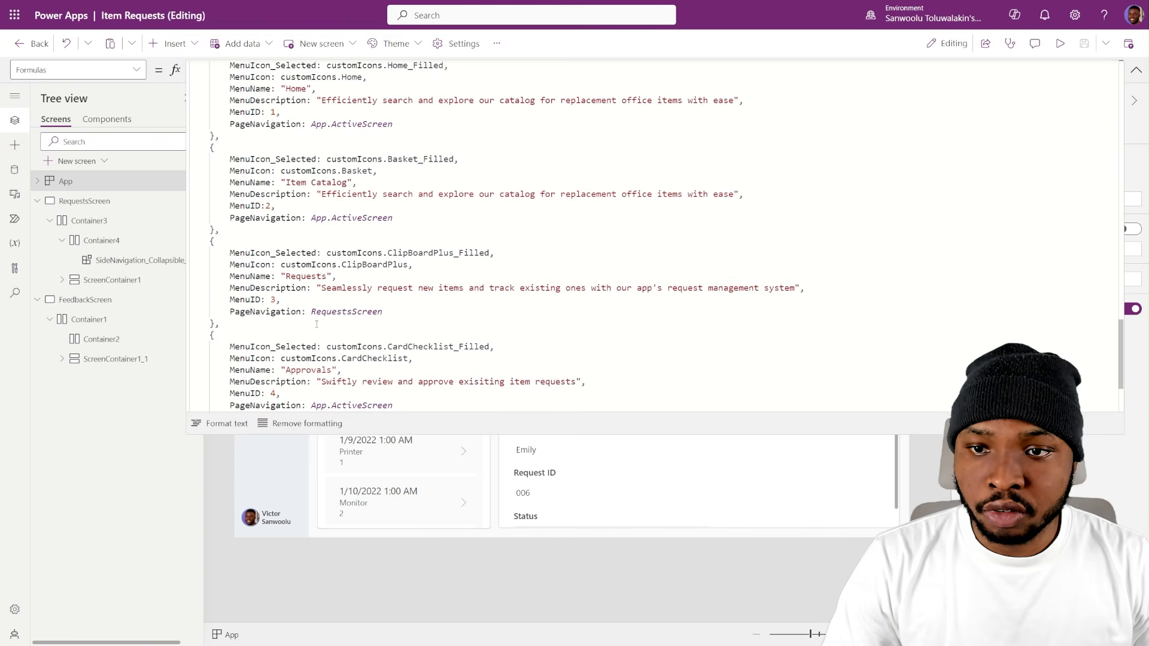
scroll(316, 324, down, 3)
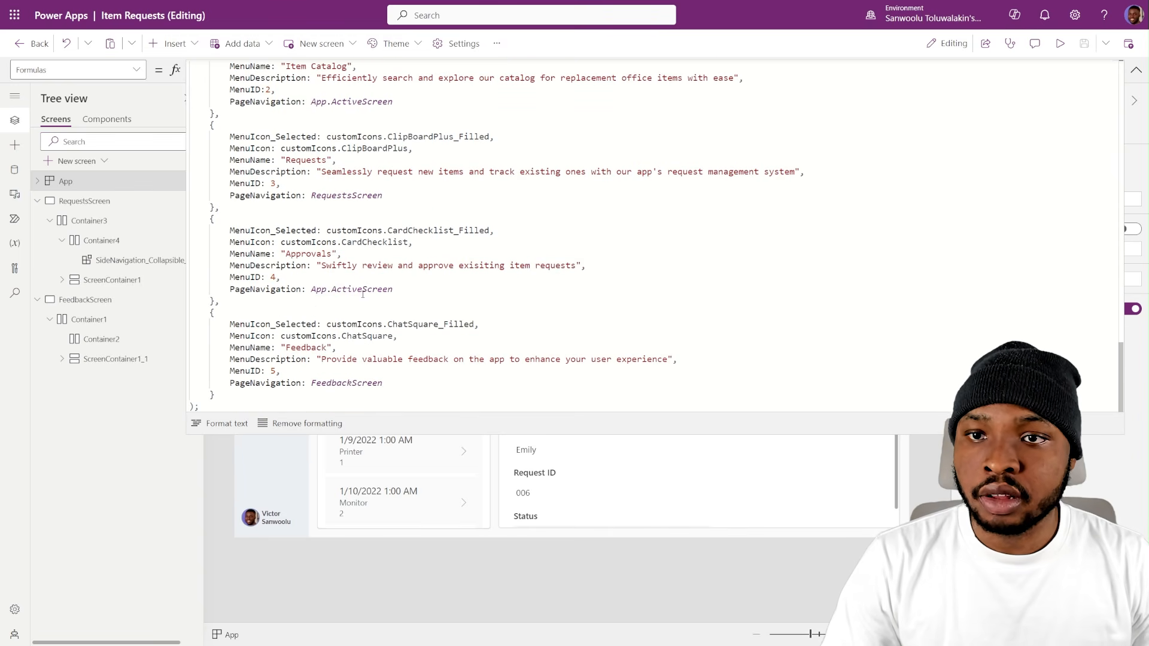
scroll(363, 294, up, 4)
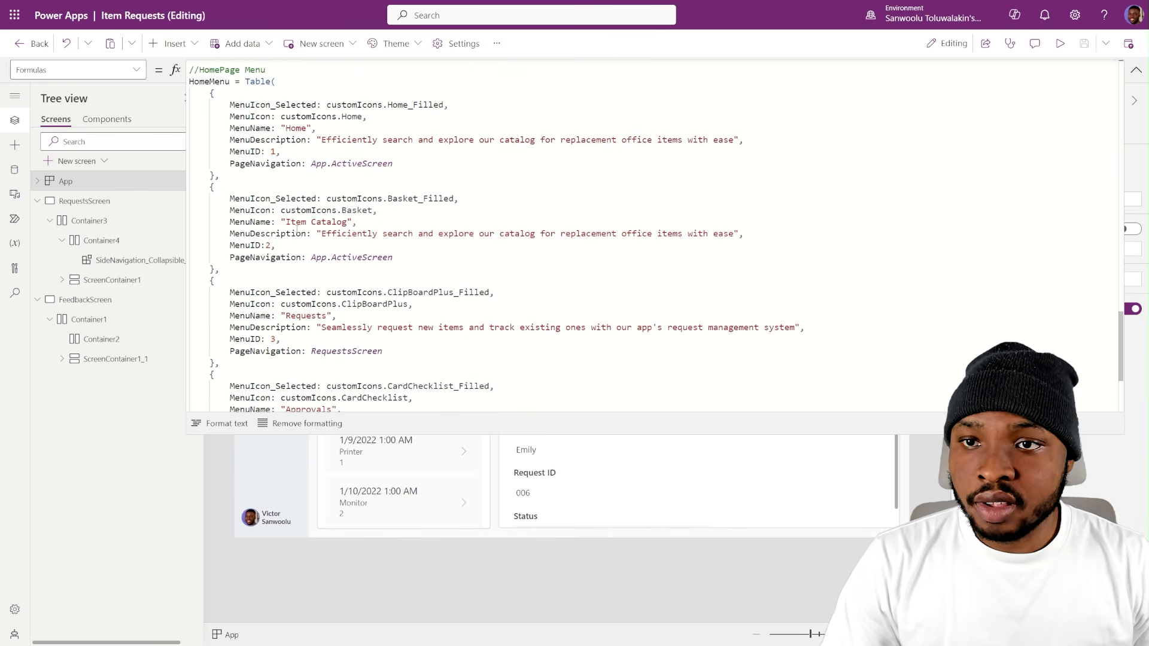
scroll(334, 124, up, 6)
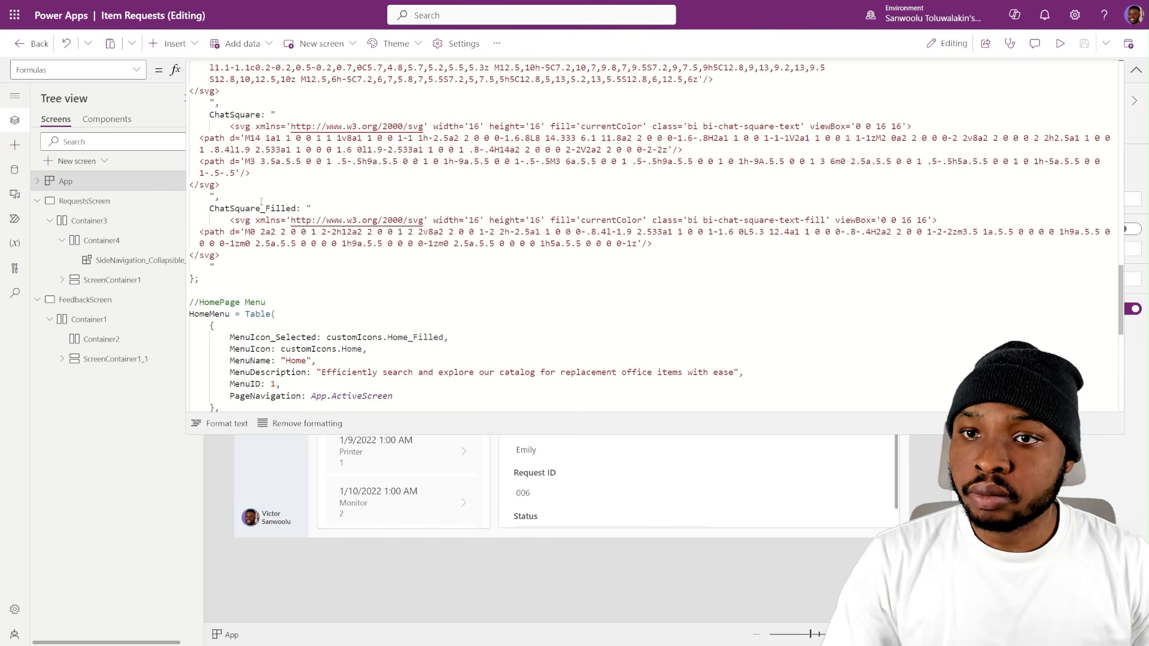
scroll(284, 187, down, 2)
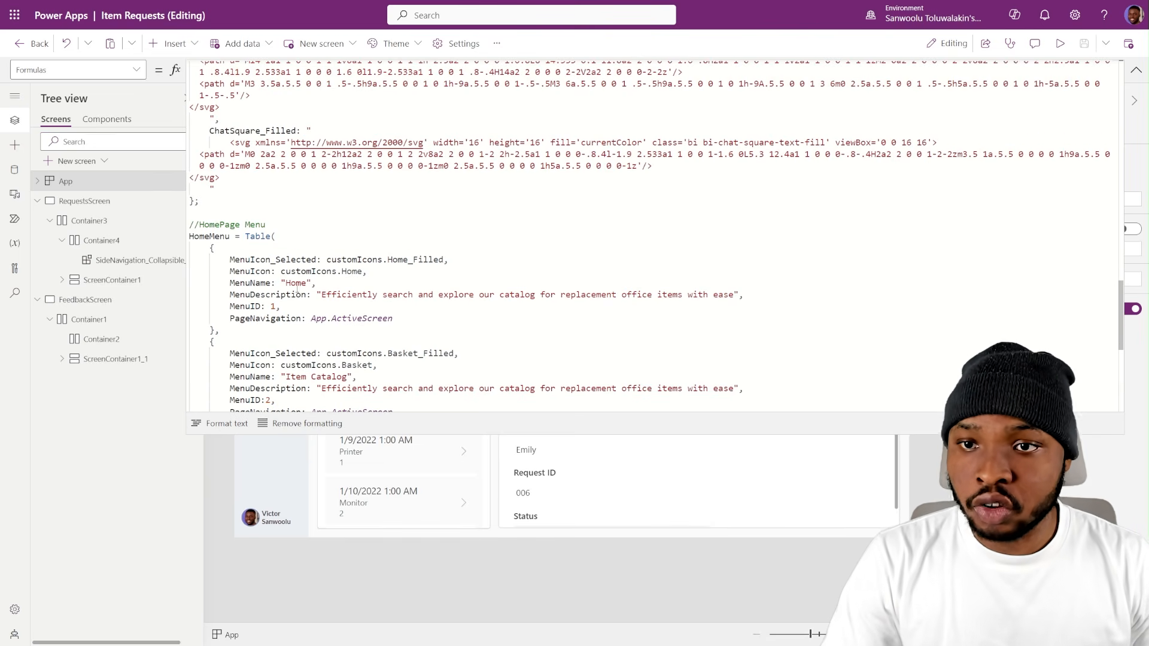
- Trace the Home record's customIcons references in HomeMenu to the Home and Home_Filled SVG definitions in the App formulas
drag(231, 272, 322, 271)
click(328, 263)
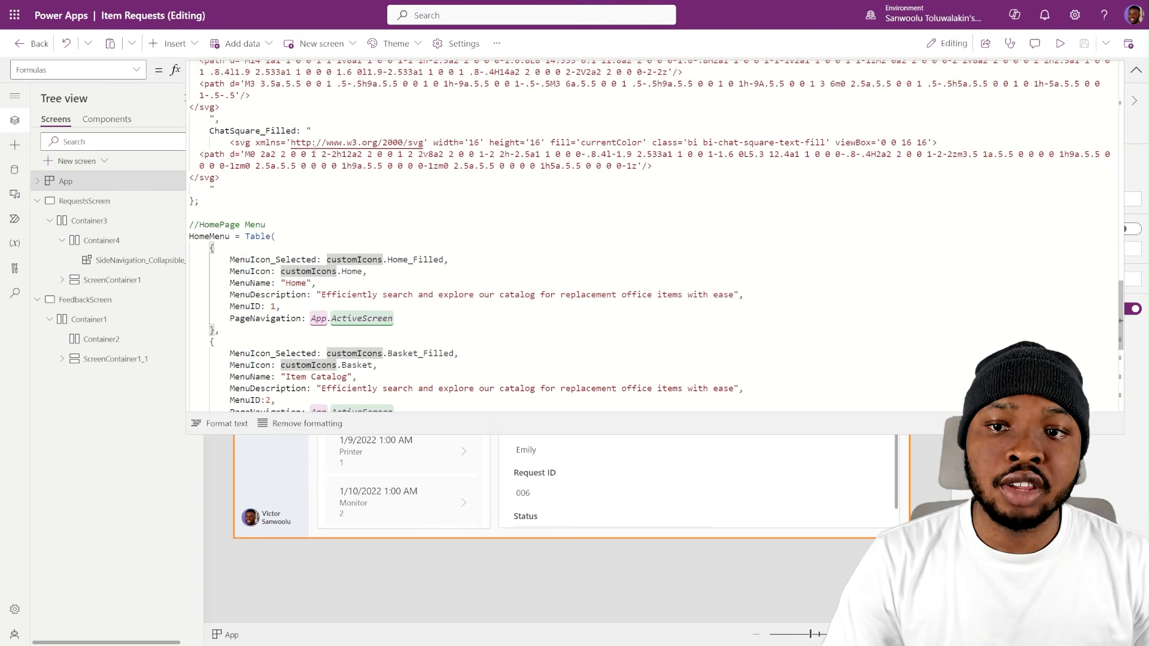
click(343, 272)
click(298, 271)
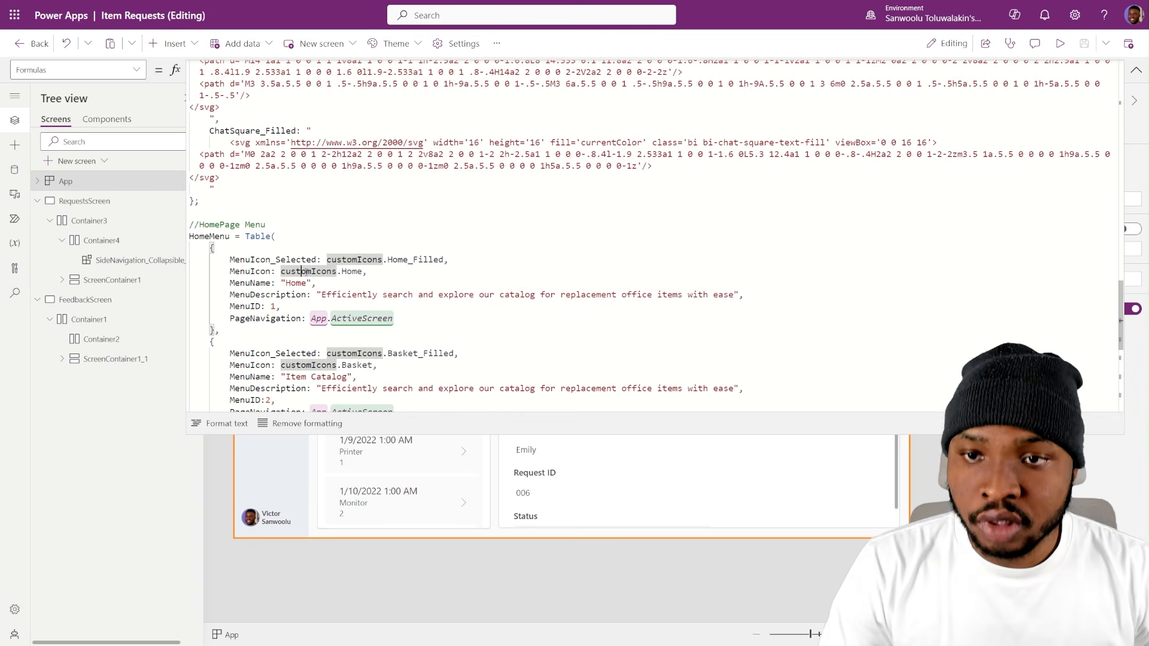
click(352, 272)
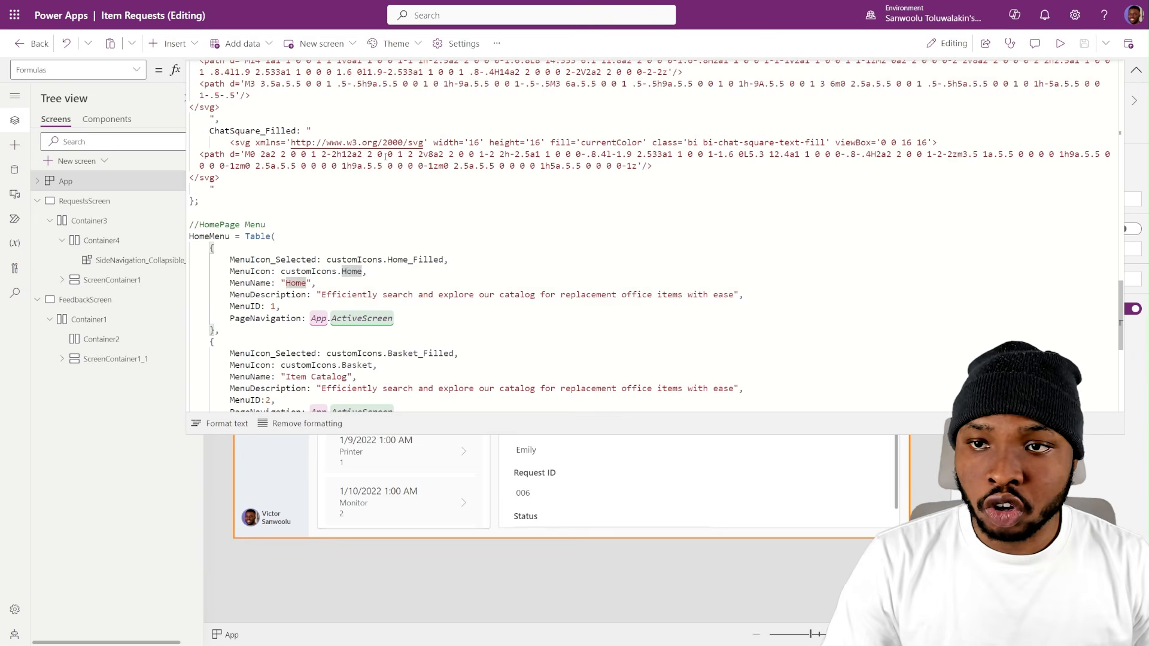
scroll(387, 157, up, 15)
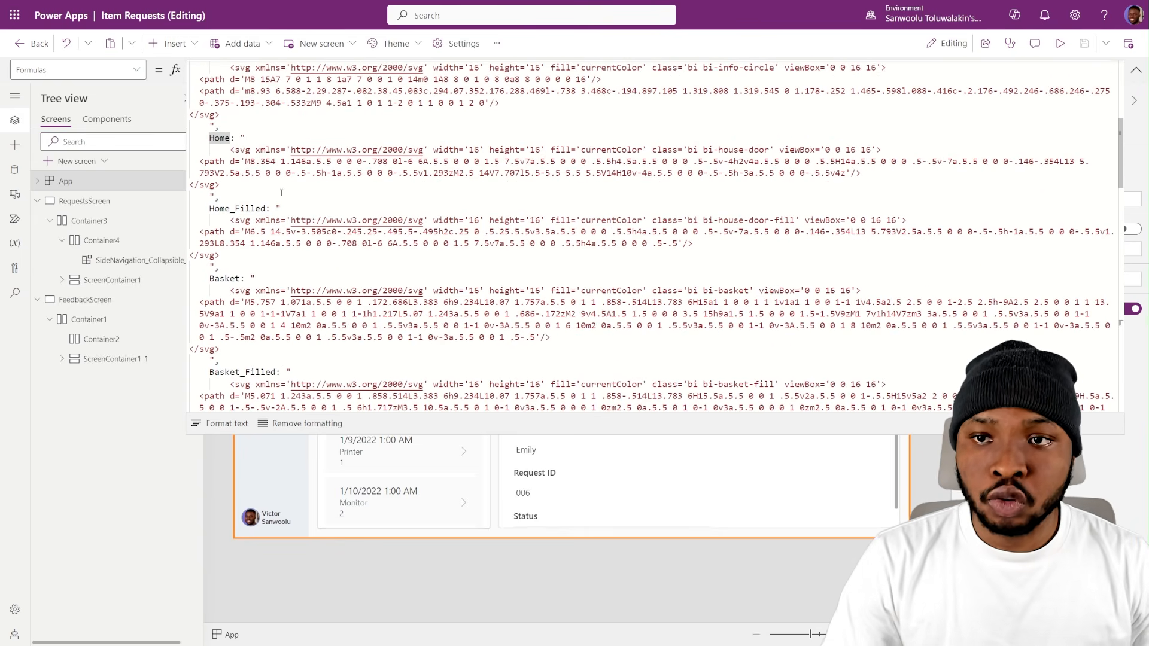
drag(208, 130, 246, 212)
click(267, 231)
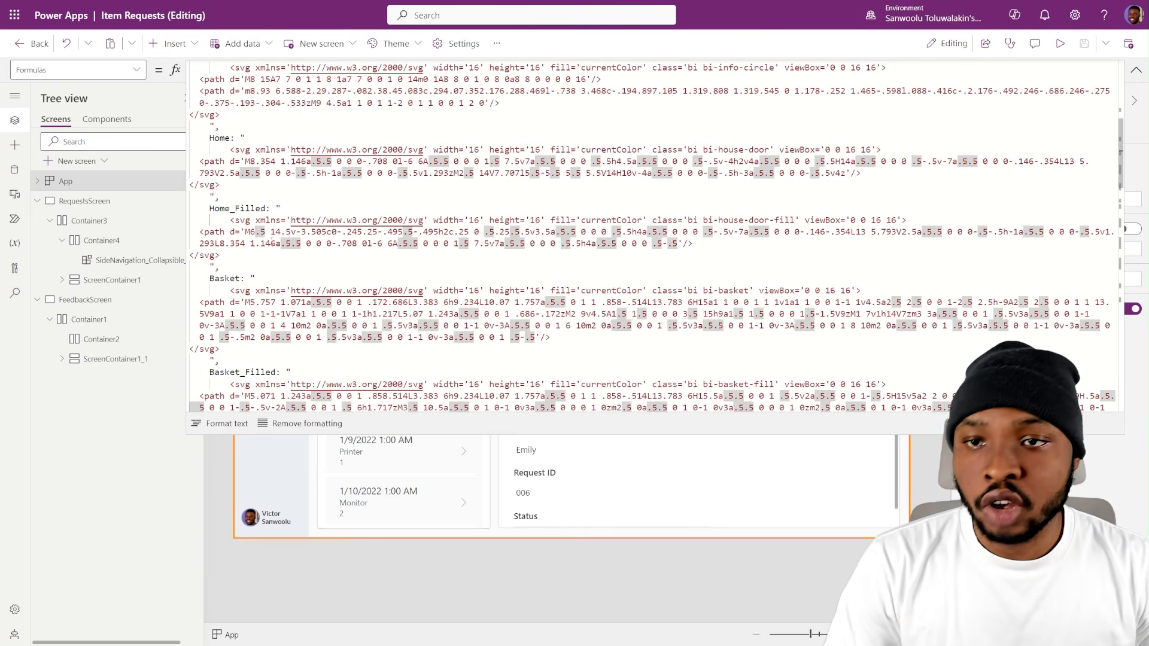
scroll(324, 235, down, 5)
scroll(325, 234, down, 10)
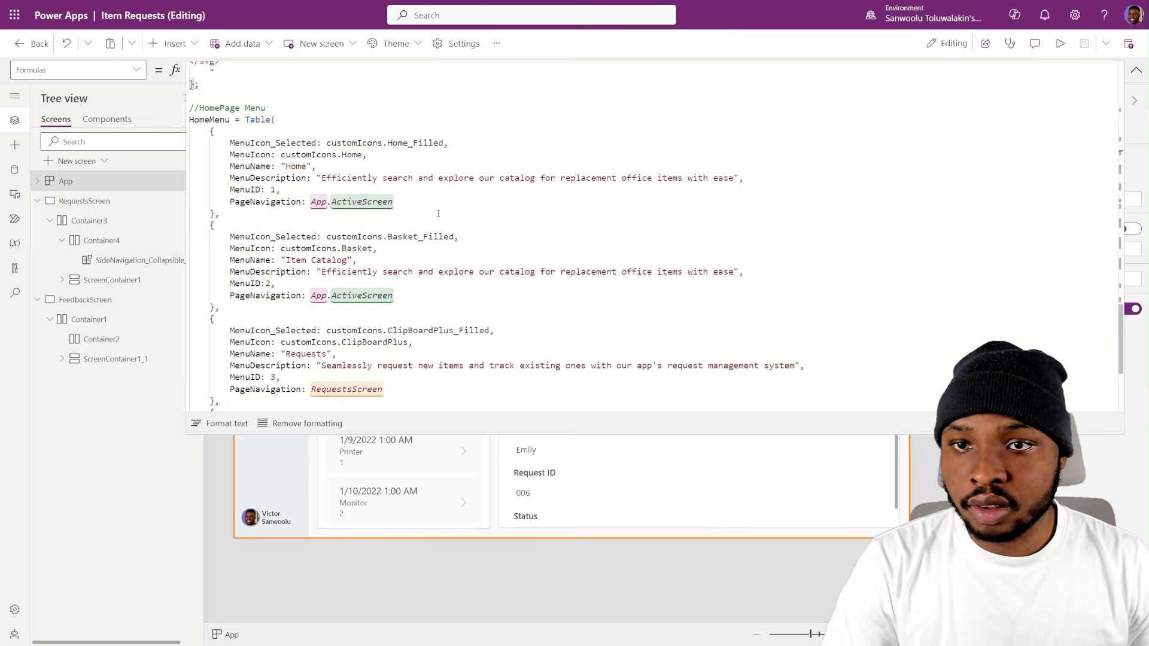
click(440, 216)
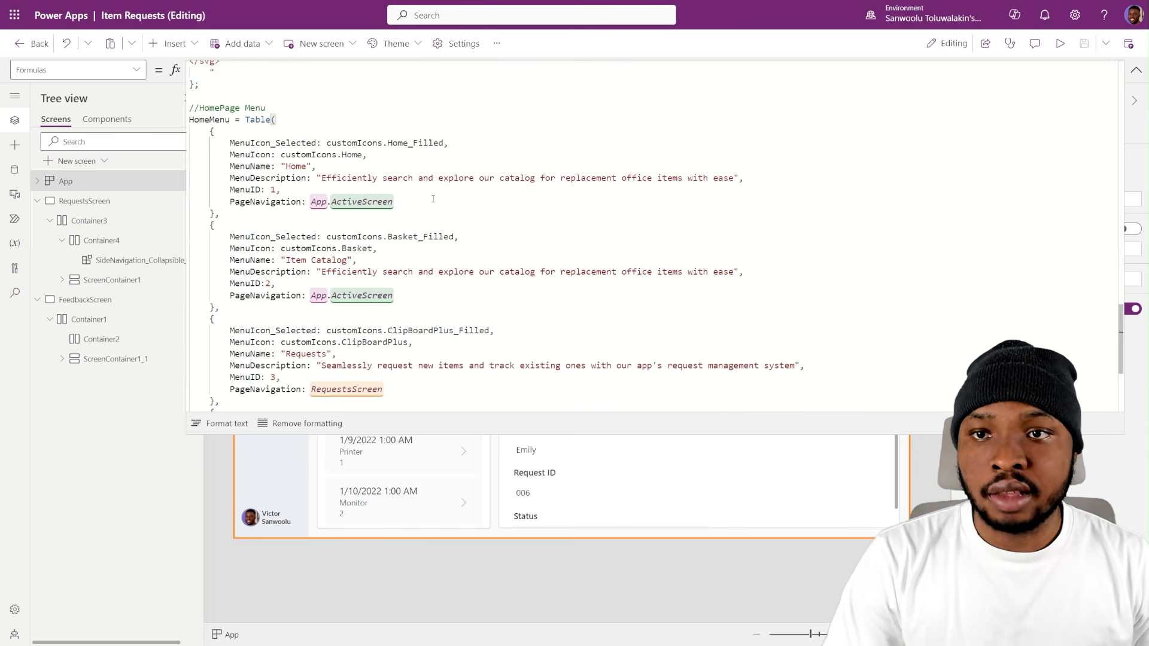
- Set the MenuContent property of SideNavigation_Collapsible_1 on RequestsScreen to HomeMenu
click(1136, 70)
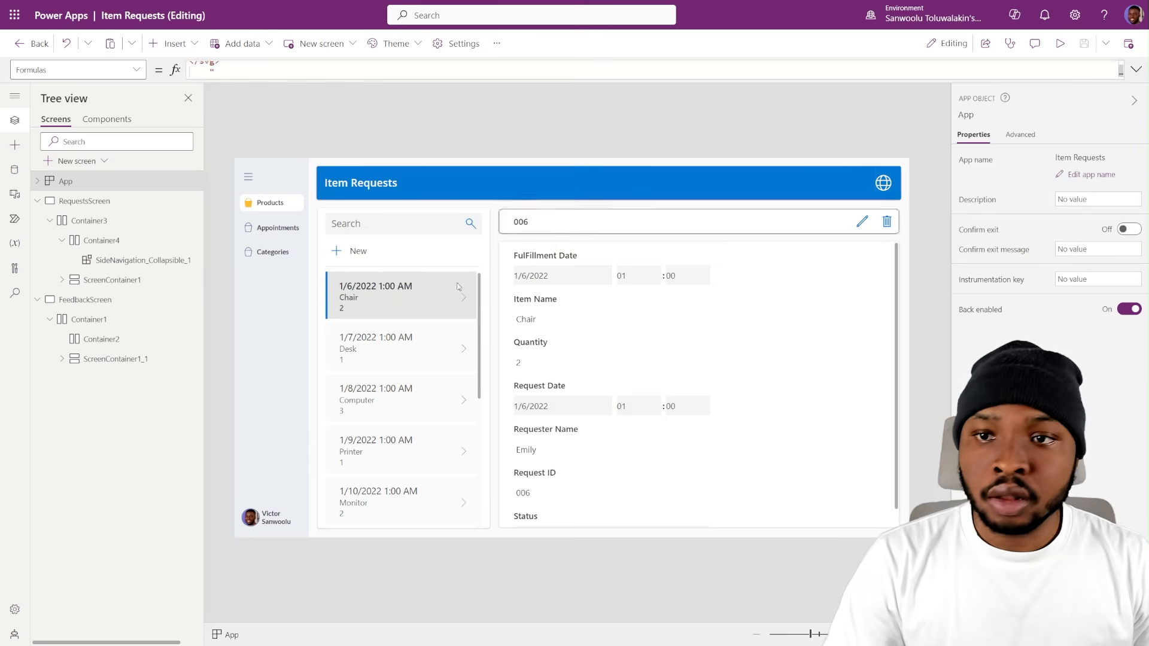
click(277, 343)
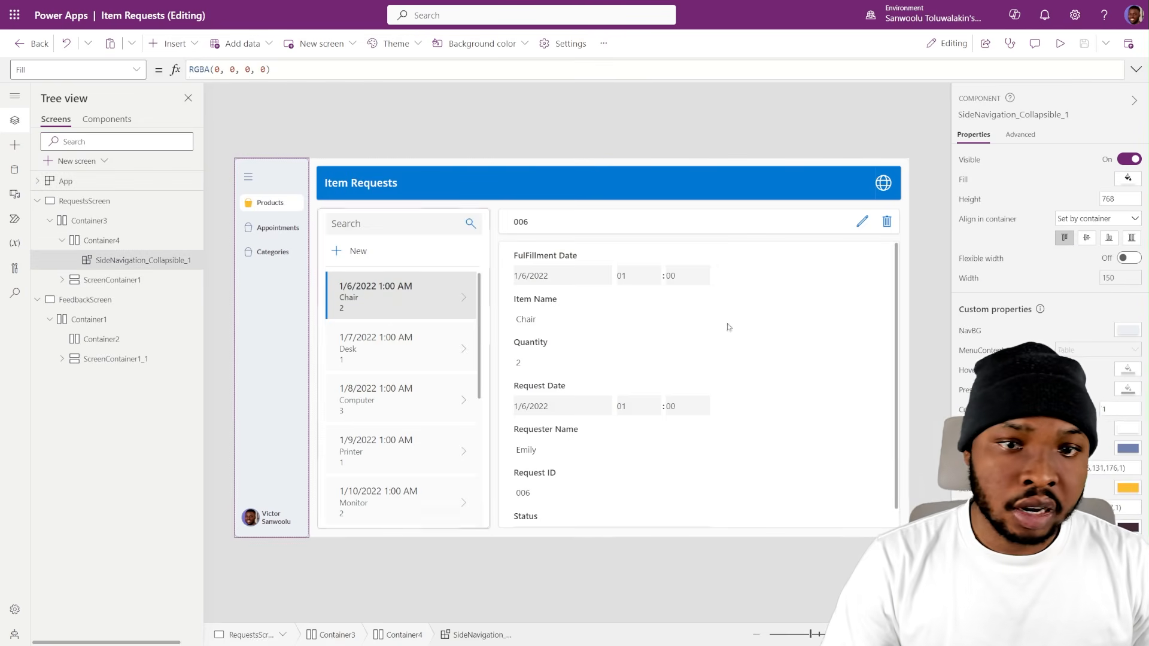
click(973, 352)
text(HomeMenu)
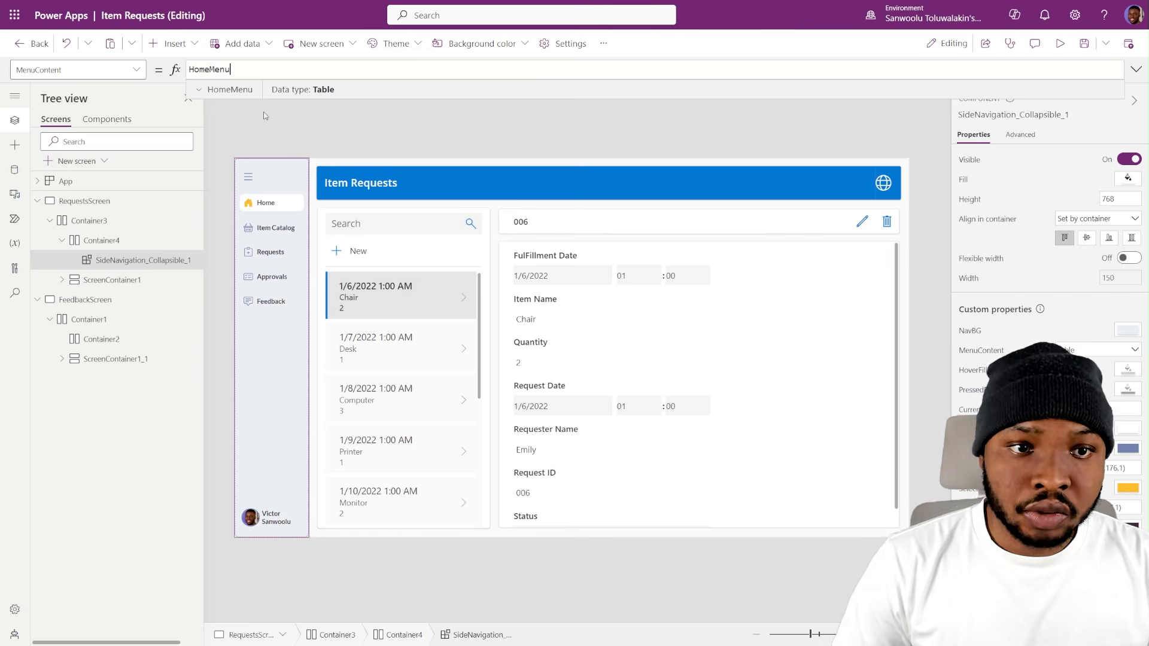
click(278, 130)
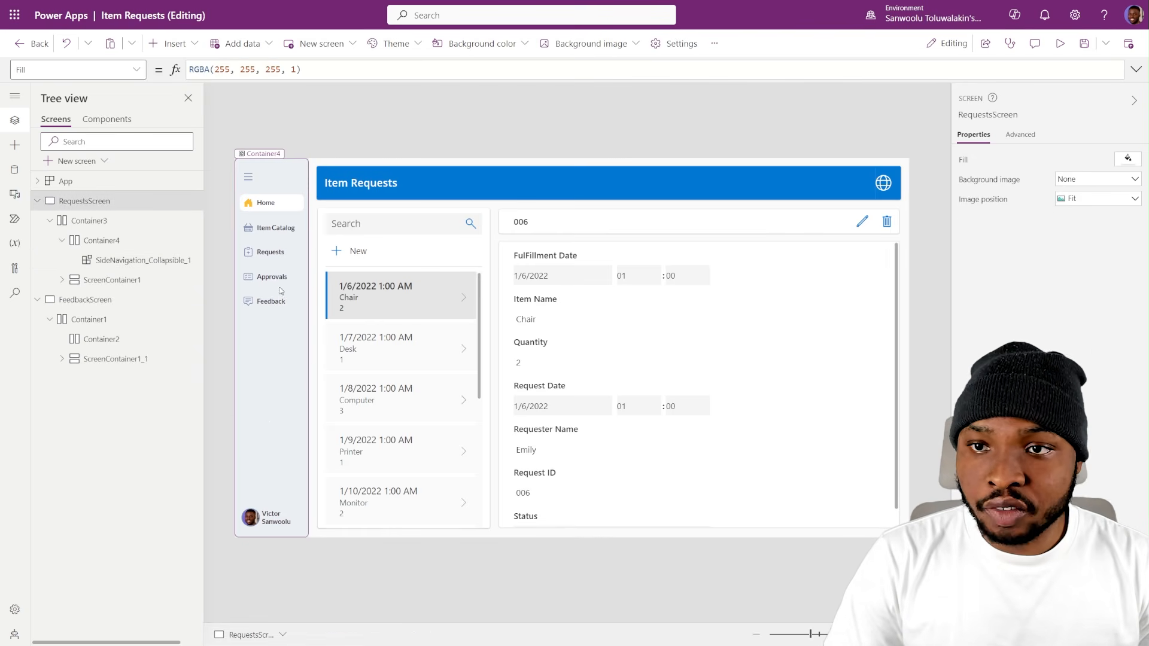
- In the SideNavigation_Collapsible component definition, set the BaseIconColor custom property to CustomTheme.SecondaryColor
click(106, 119)
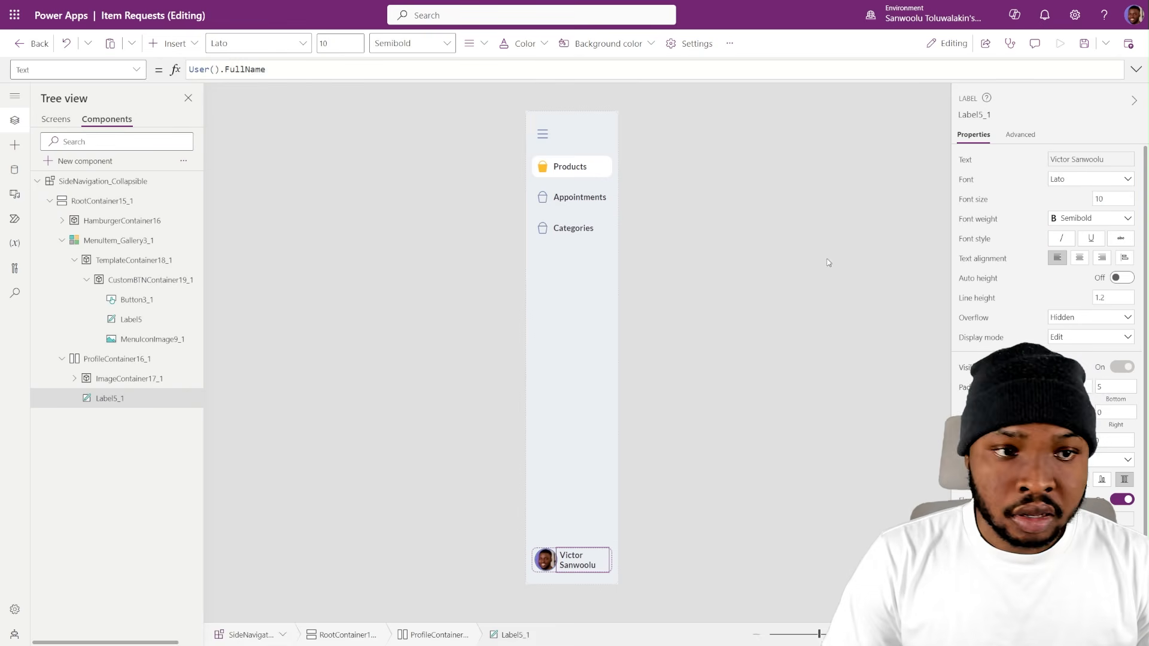
click(752, 320)
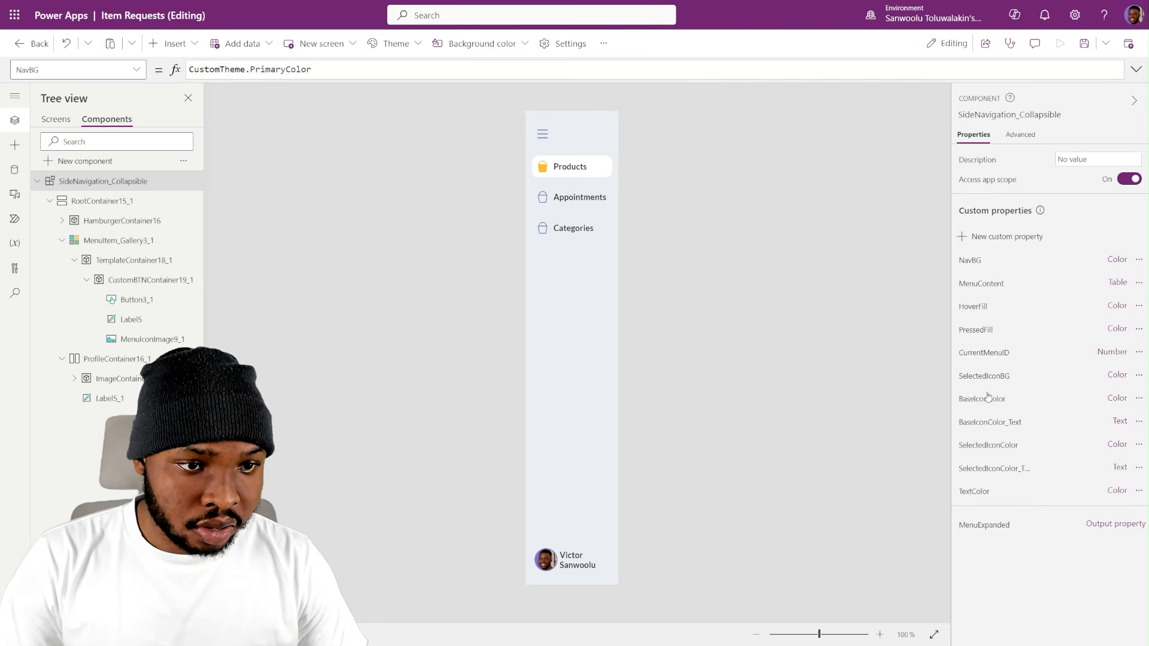
click(986, 399)
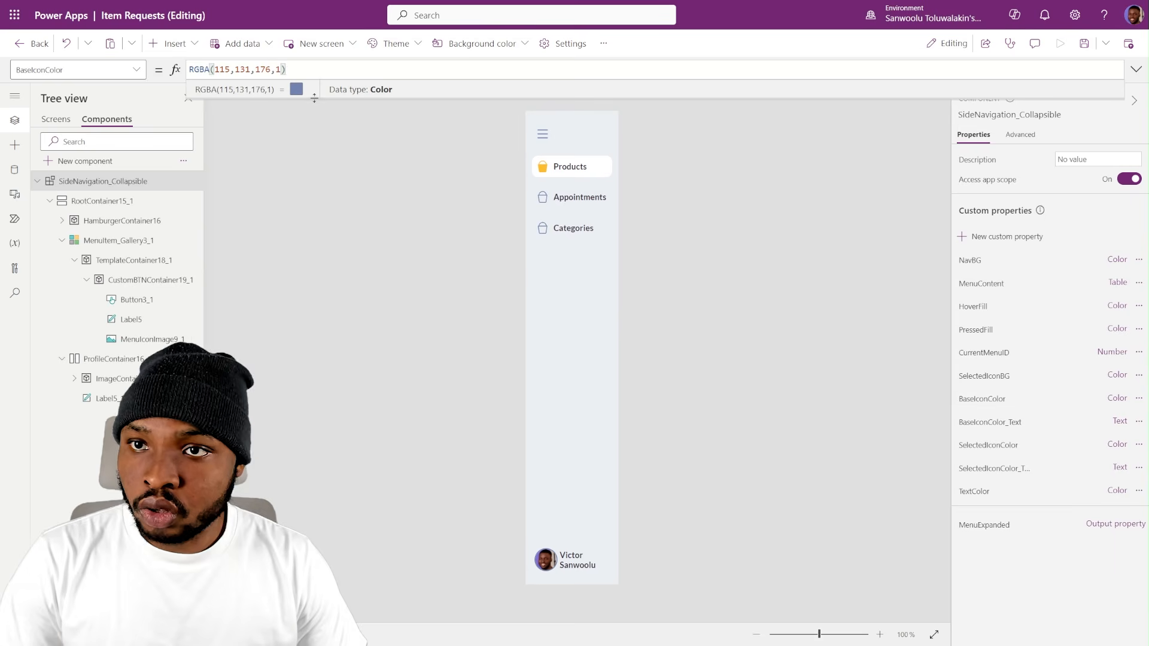
key(ctrl+a)
text(Cus)
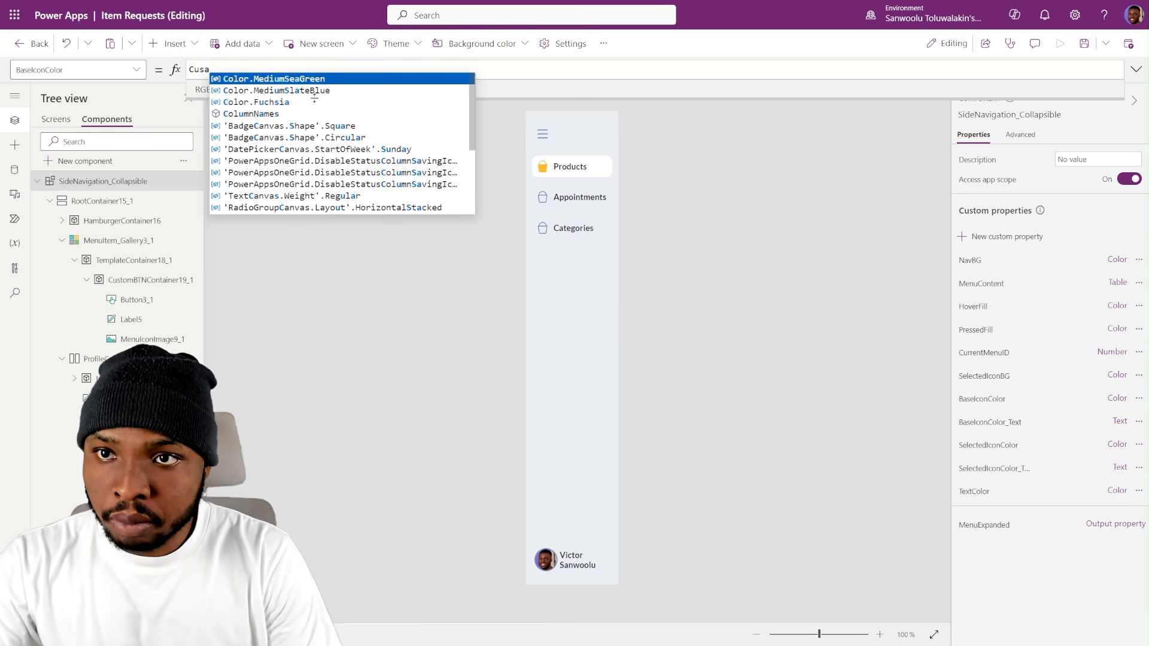
text(tomTheme)
key(Tab)
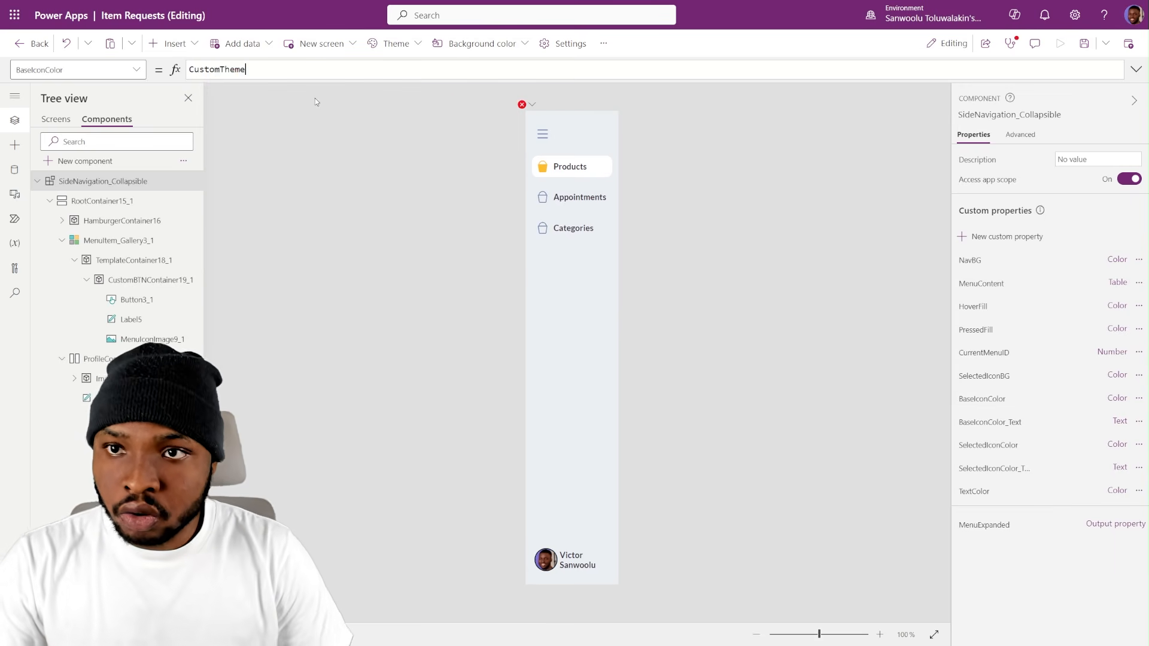
text(.)
key(ctrl+a)
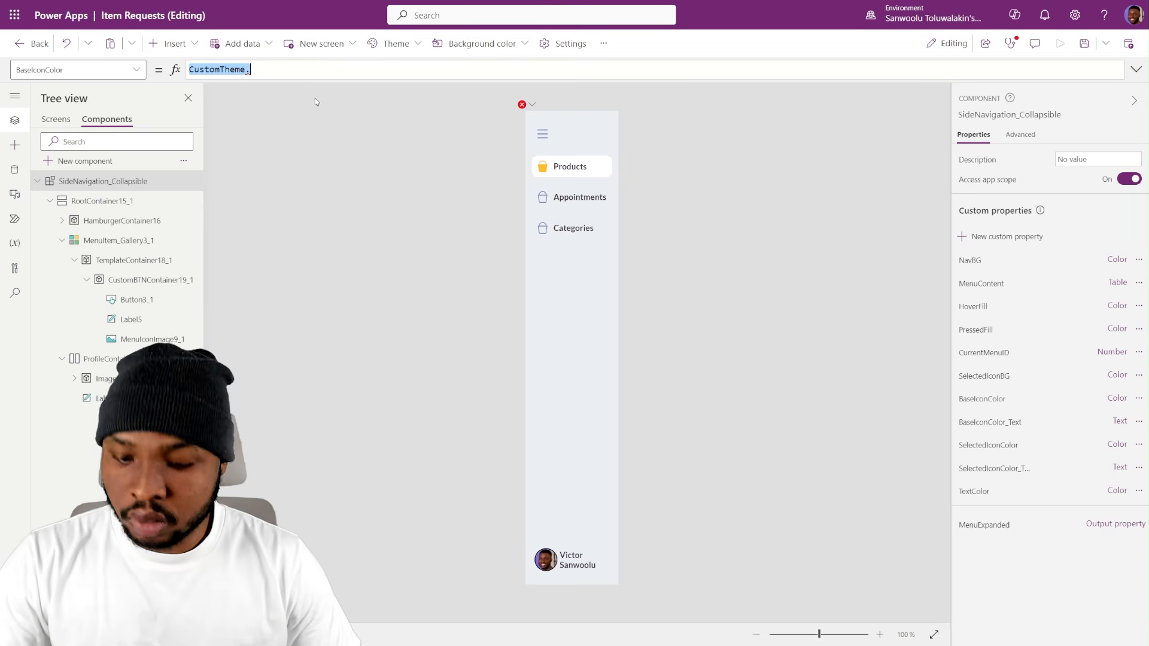
click(283, 73)
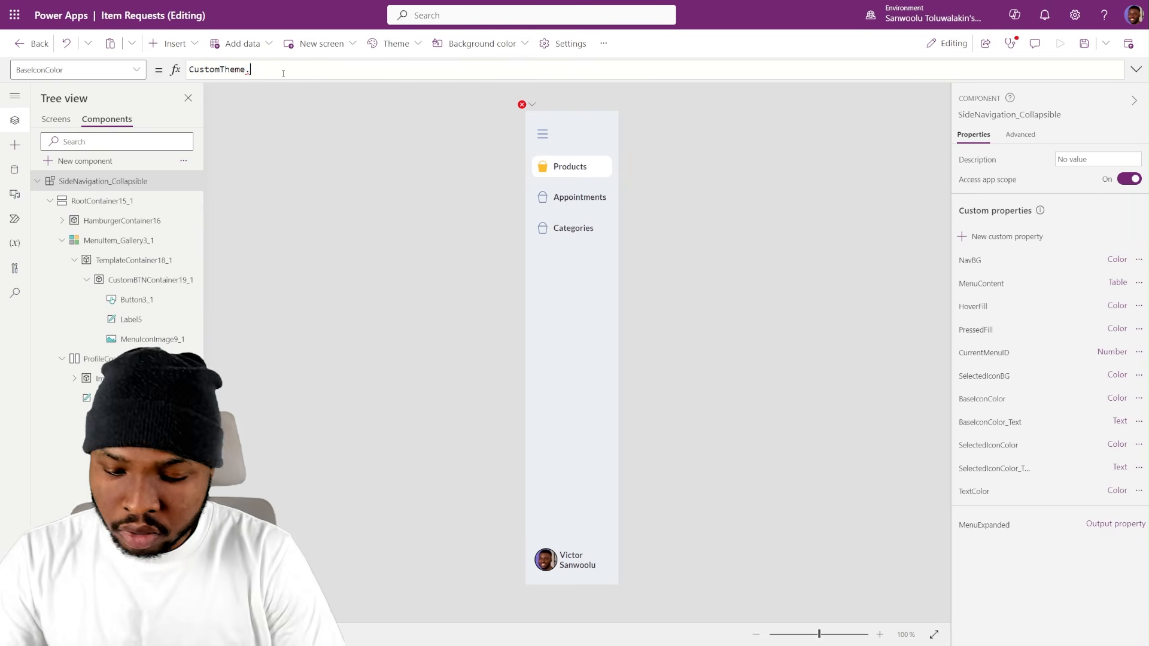
text(pri)
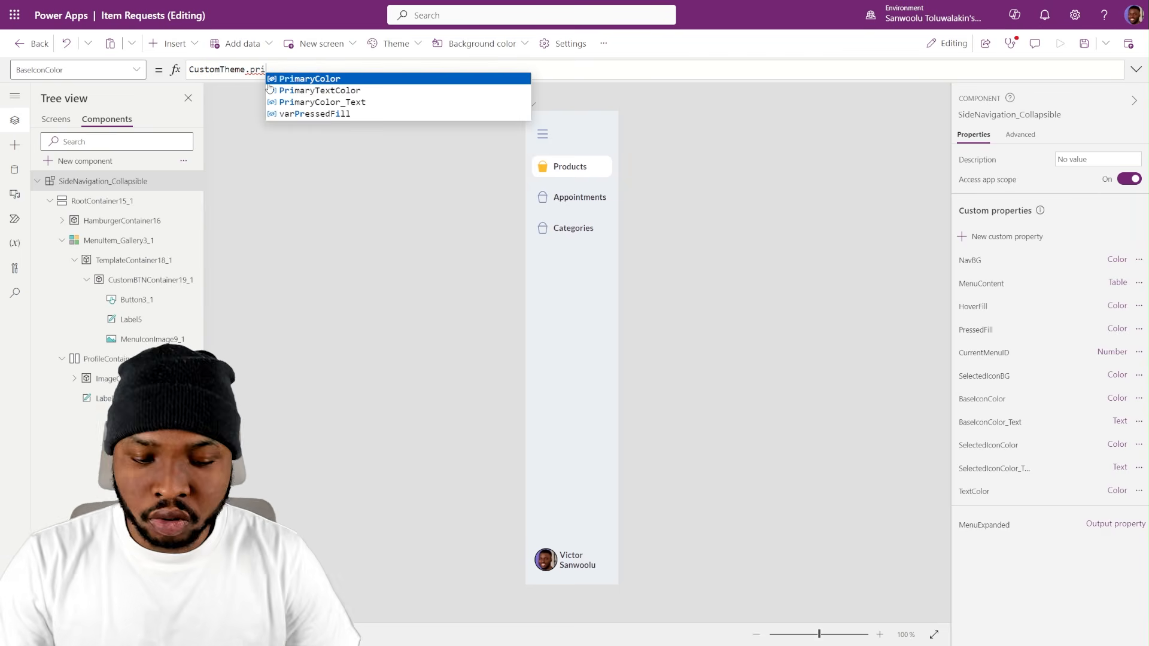
key(BackSpace)
key(BackSpace)
key(BackSpace)
text(se)
key(Tab)
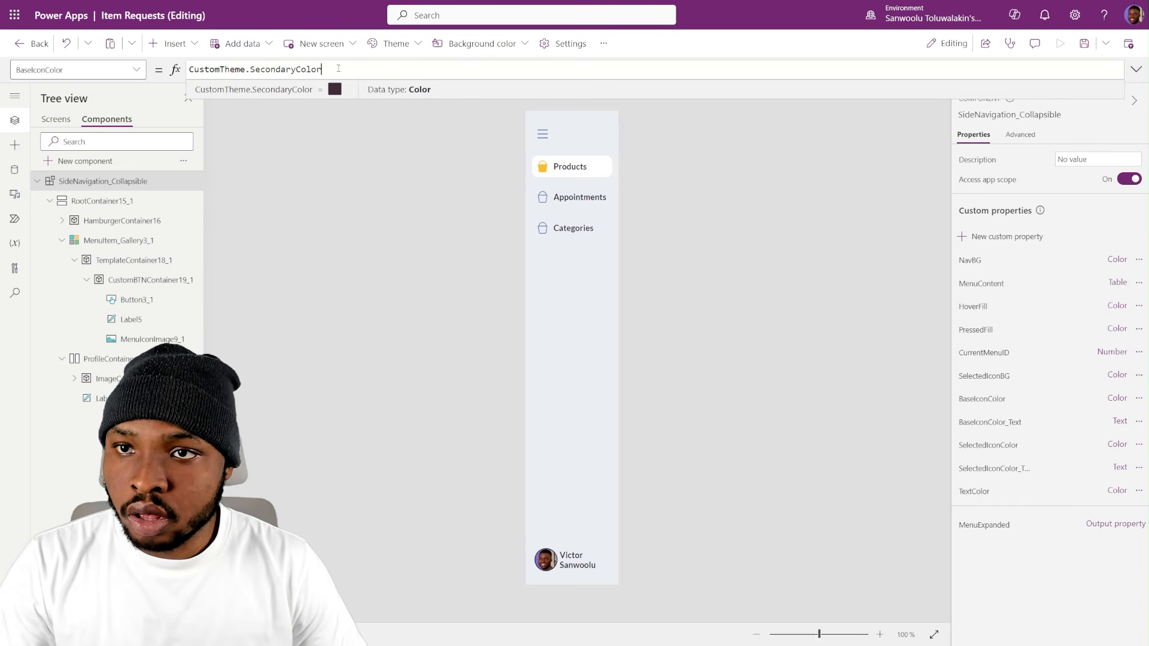
- Reuse the BaseIconColor formula to set the component's BaseIconColor_Text property to CustomTheme.SecondaryColor_Text
key(ctrl+a)
key(ctrl+c)
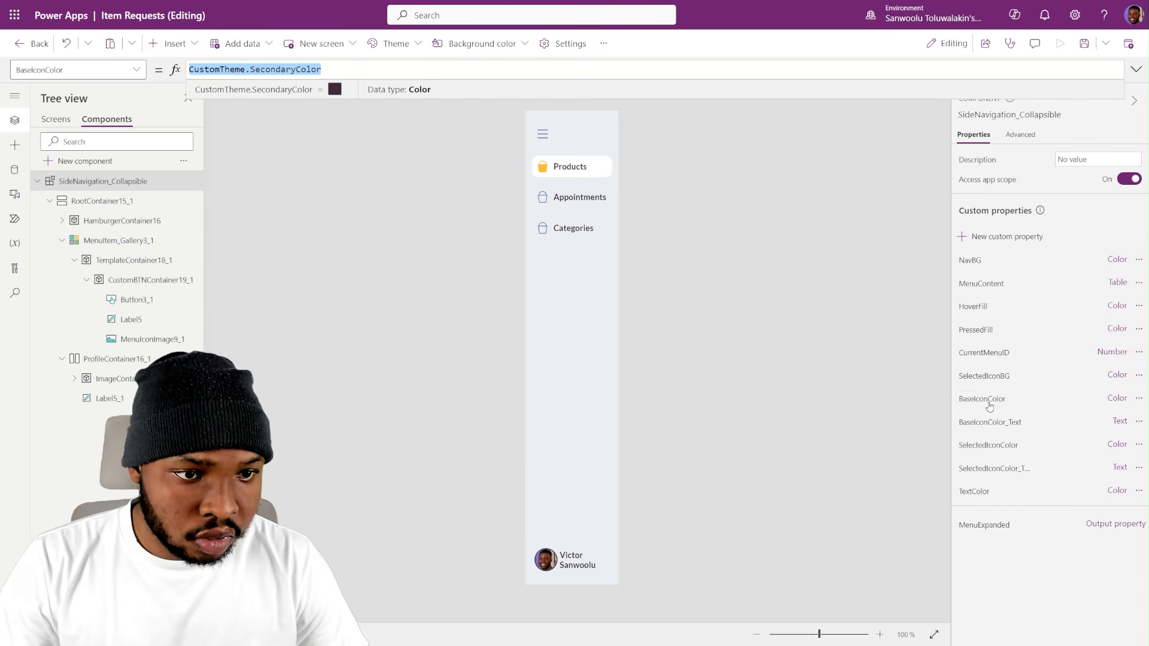
click(990, 422)
key(ctrl+a)
key(ctrl+v)
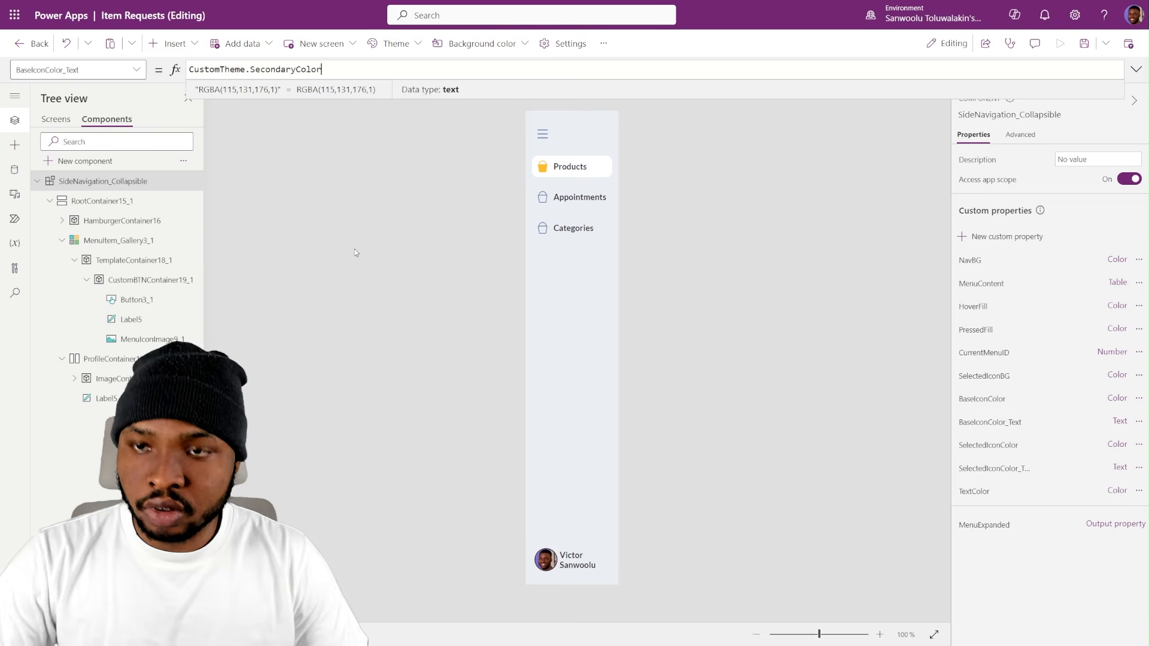
text(_Text)
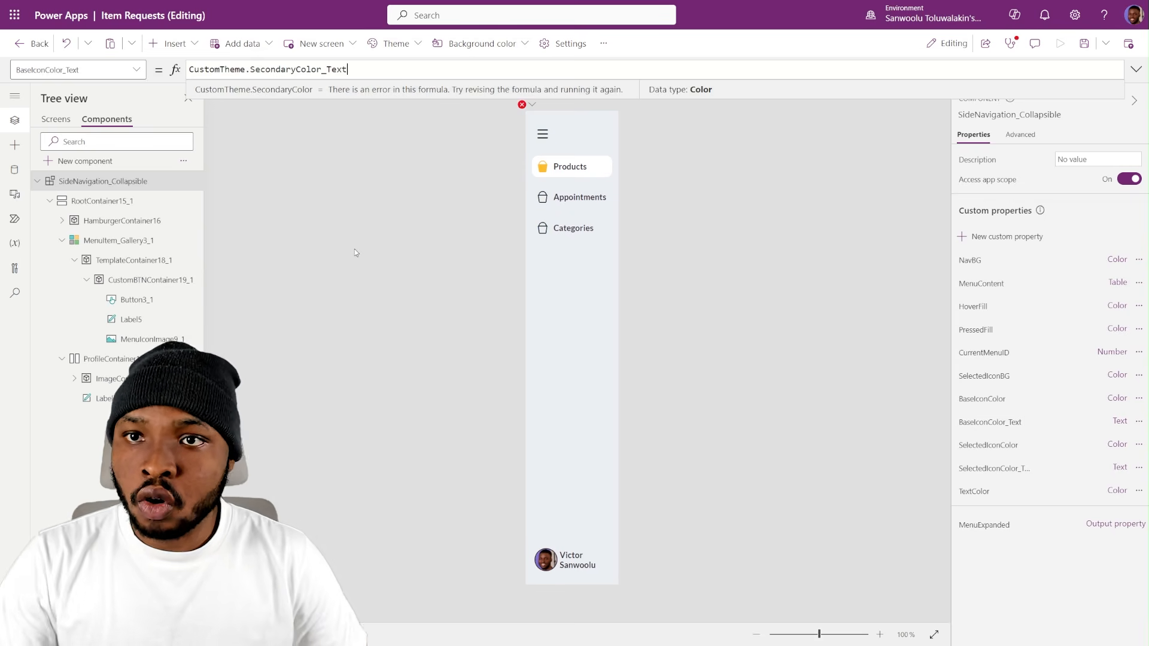
click(371, 131)
click(1006, 417)
- Set the component's SelectedIconColor custom property to CustomTheme.TertiaryColor
click(989, 446)
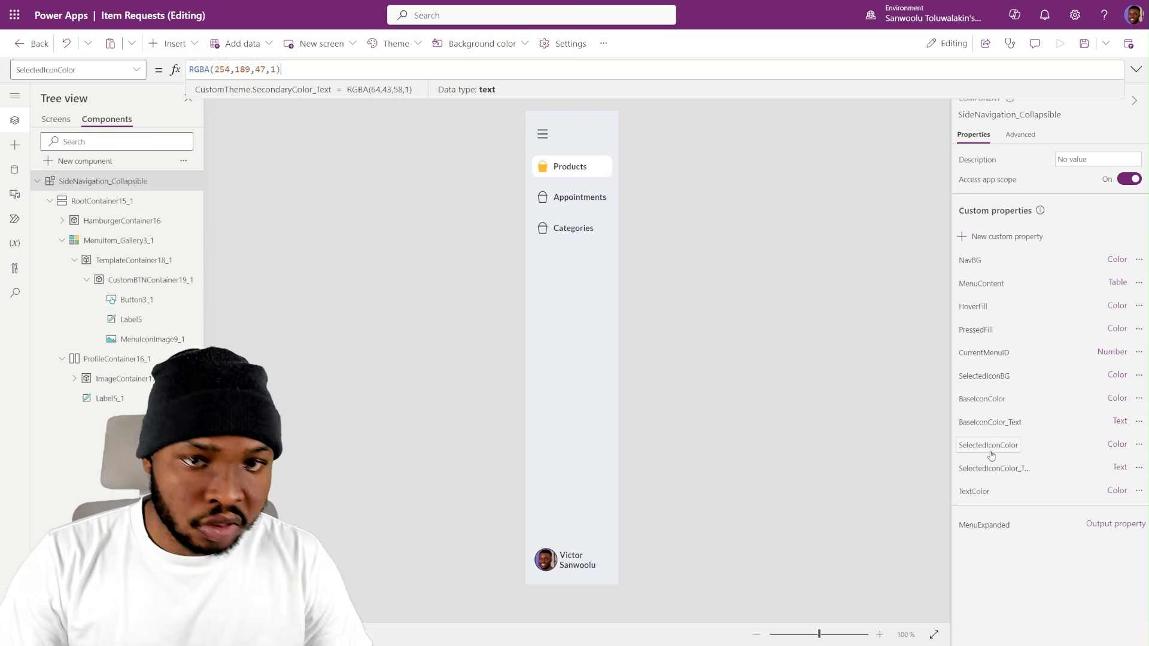
key(ctrl+a)
key(ctrl+v)
key(ctrl+BackSpace)
text(Te)
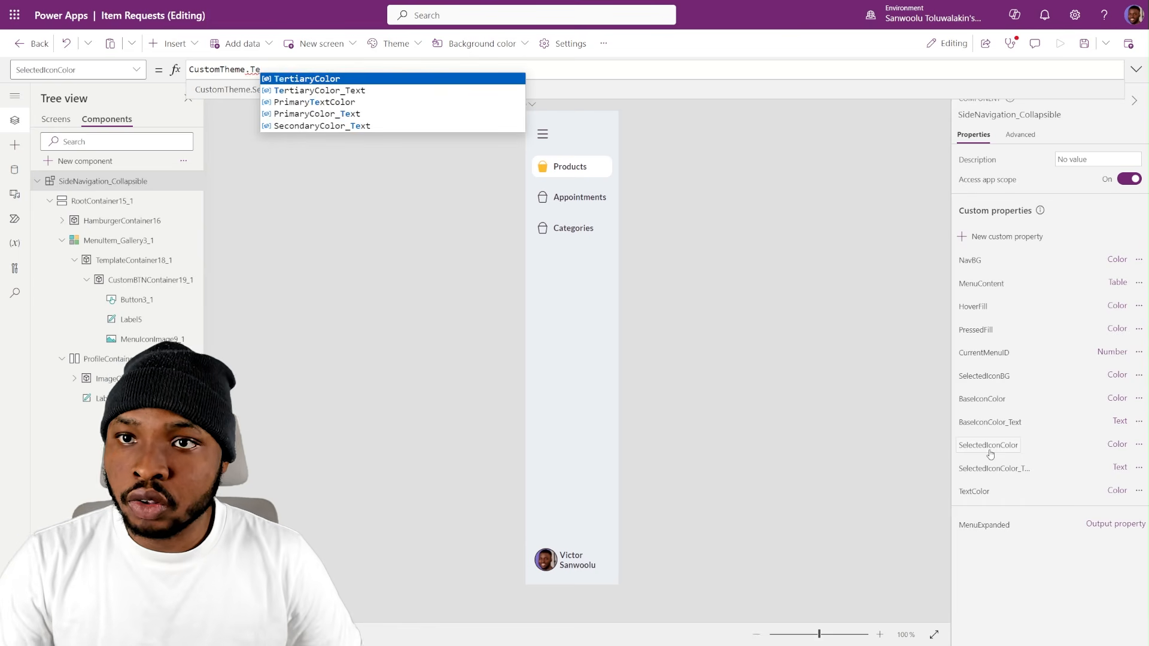
key(Tab)
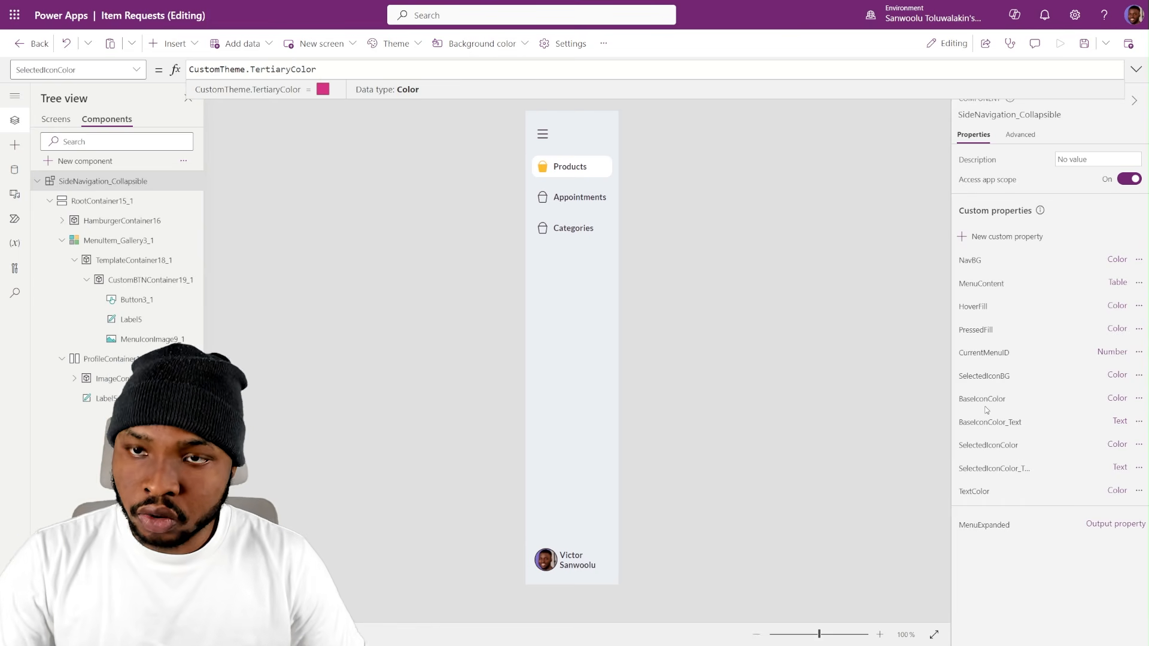
- Reuse the SelectedIconColor formula to set the component's SelectedIconColor_Text property to CustomTheme.TertiaryColor_Text
key(ctrl+a)
key(ctrl+c)
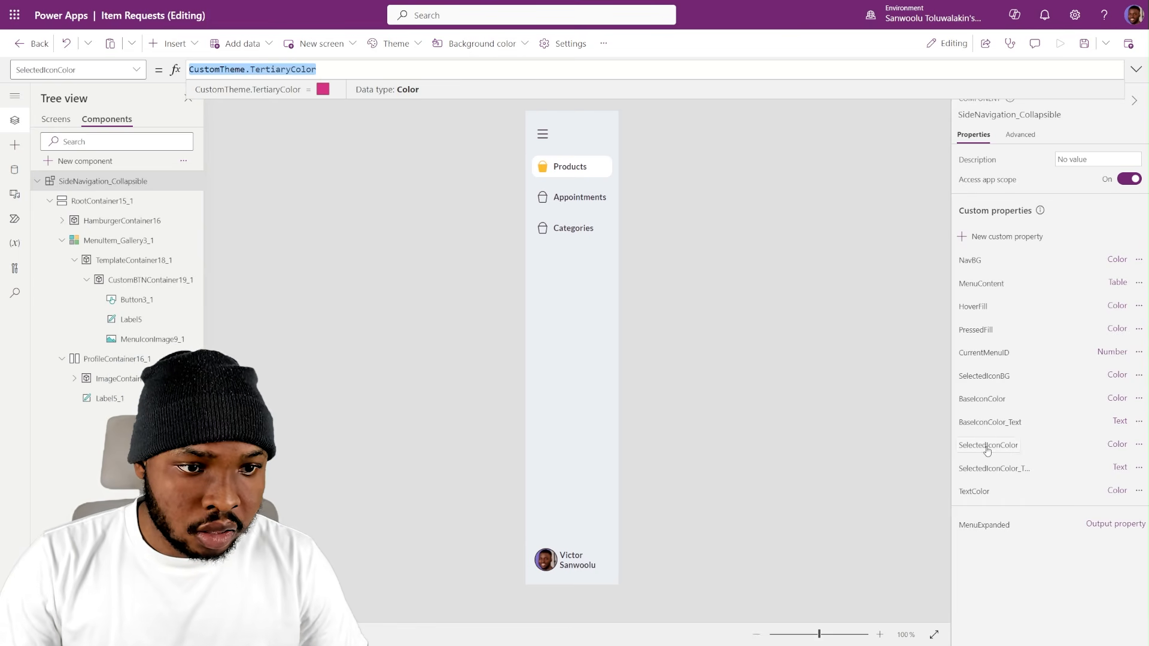
click(994, 470)
key(ctrl+a)
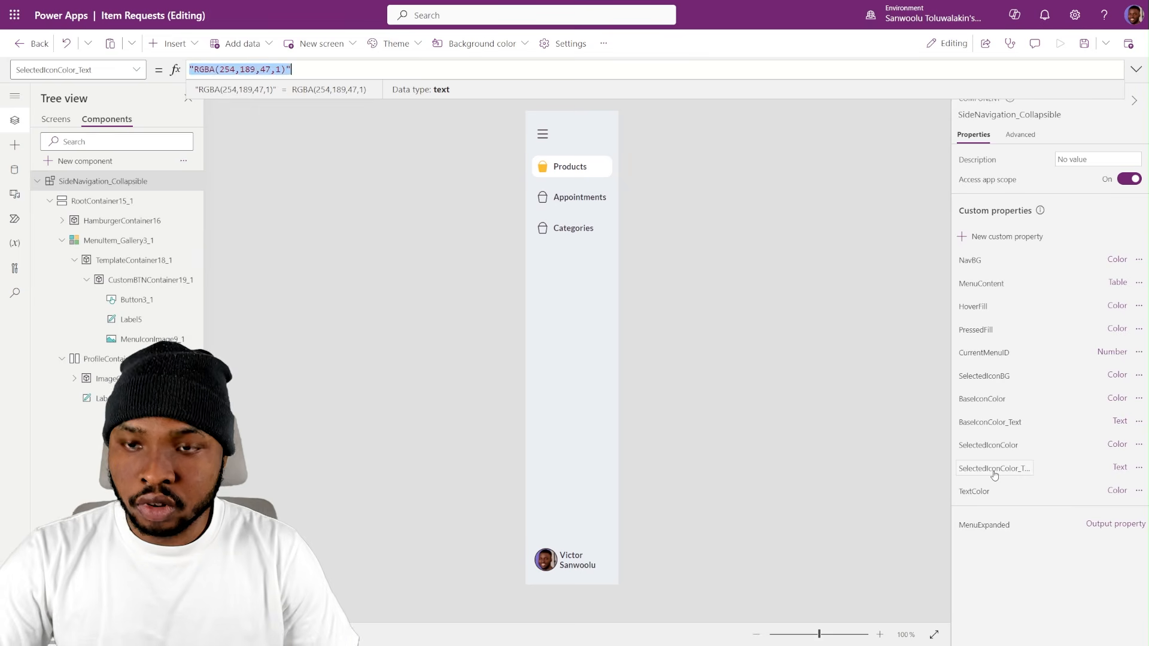
key(ctrl+v)
text(_)
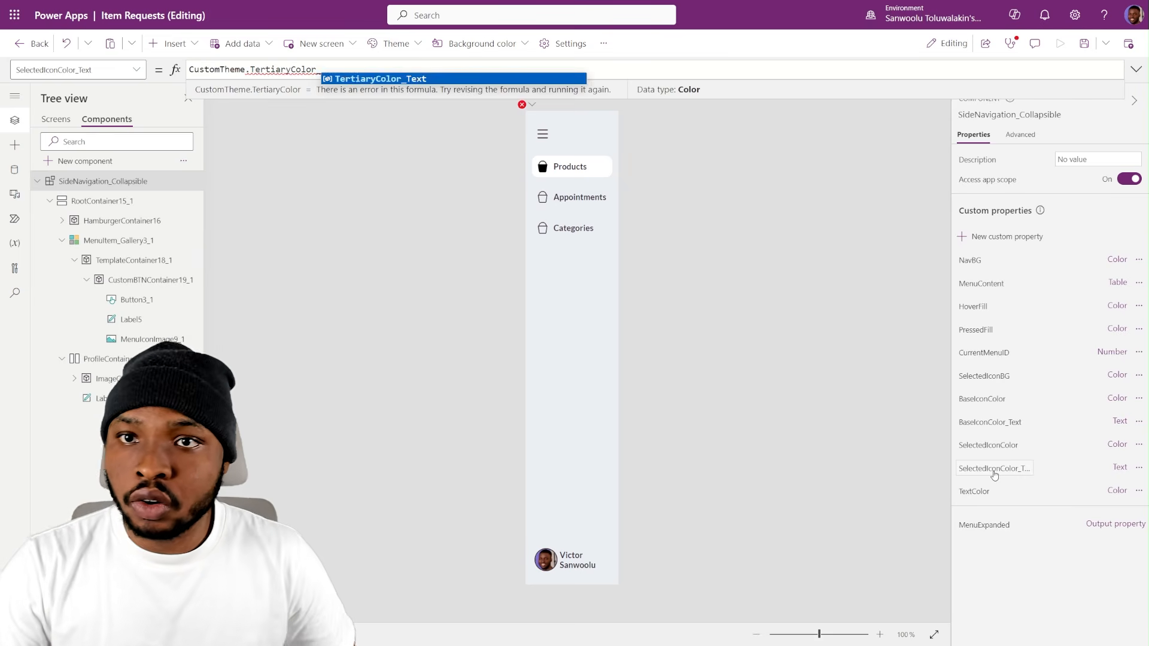
key(Tab)
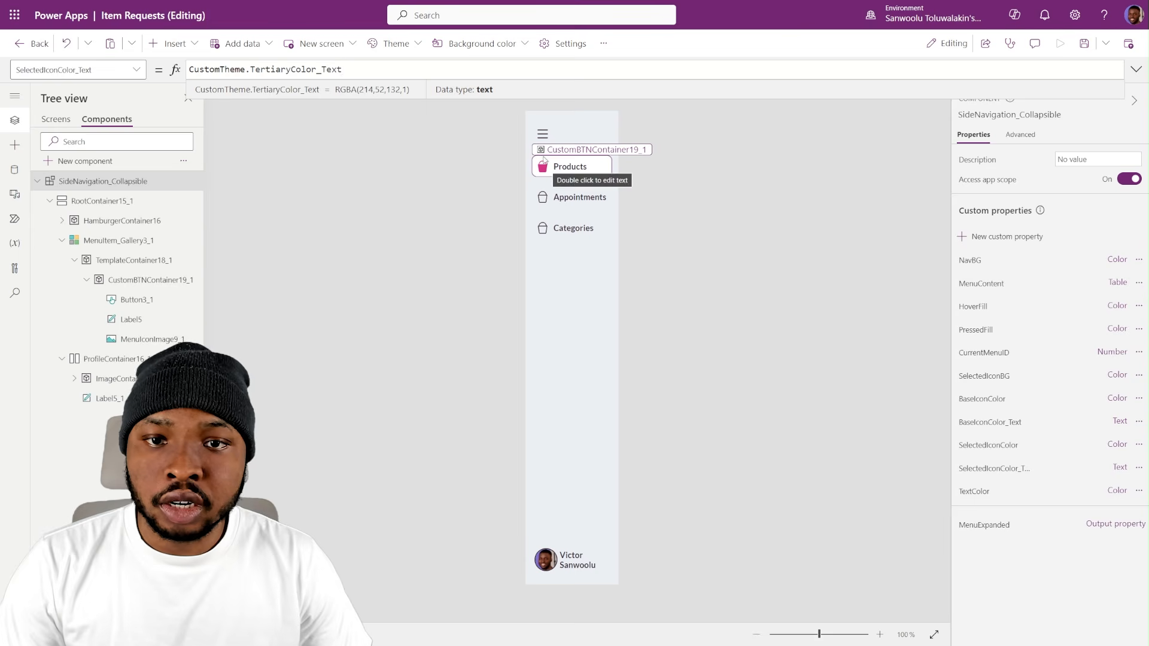
- Return to RequestsScreen and collapse and expand the side navigation to check its themed icons
click(56, 122)
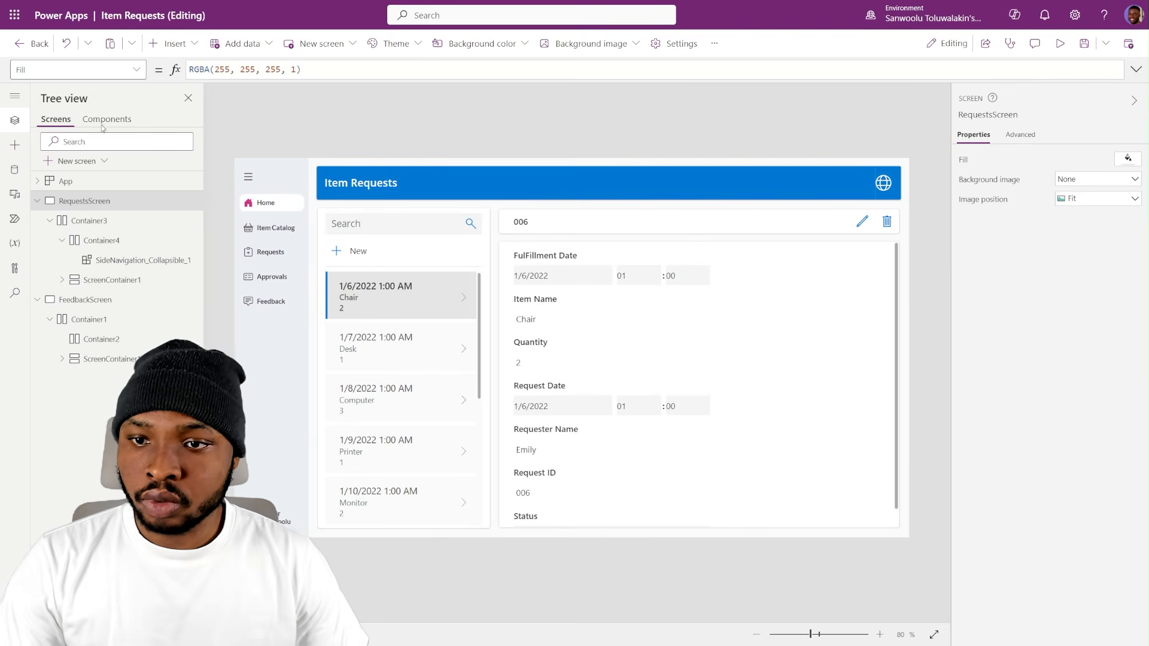
alt+click(249, 177)
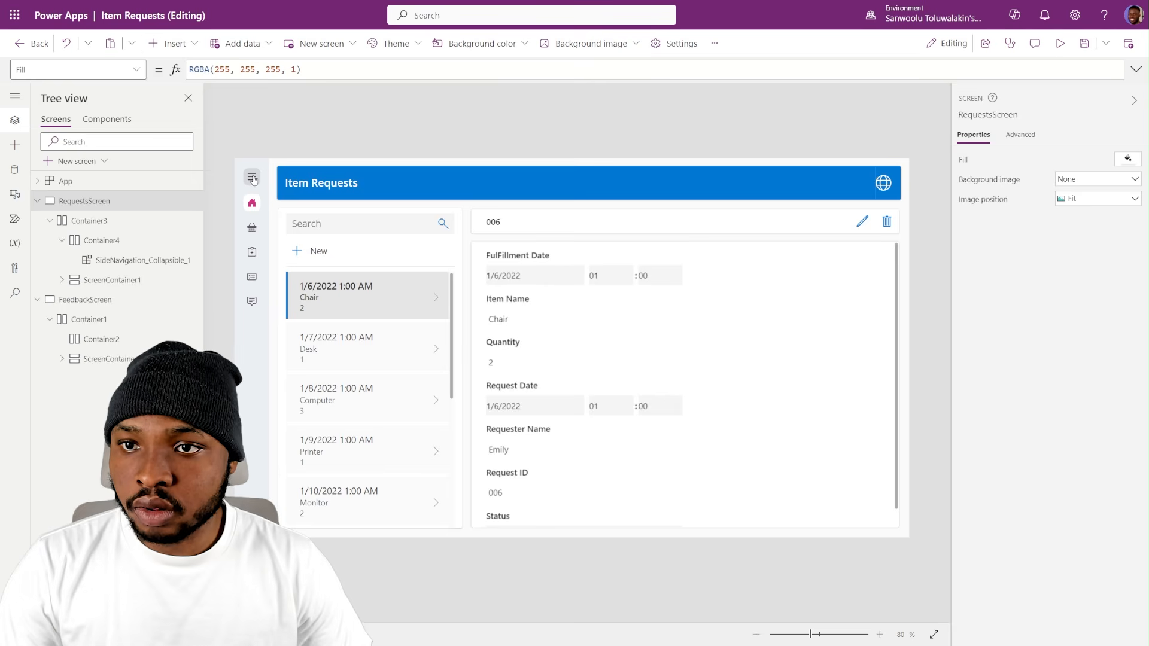
alt+click(250, 184)
- Set CurrentMenuID of SideNavigation_Collapsible_1 to 3 so that Requests is the selected menu item on RequestsScreen
click(250, 183)
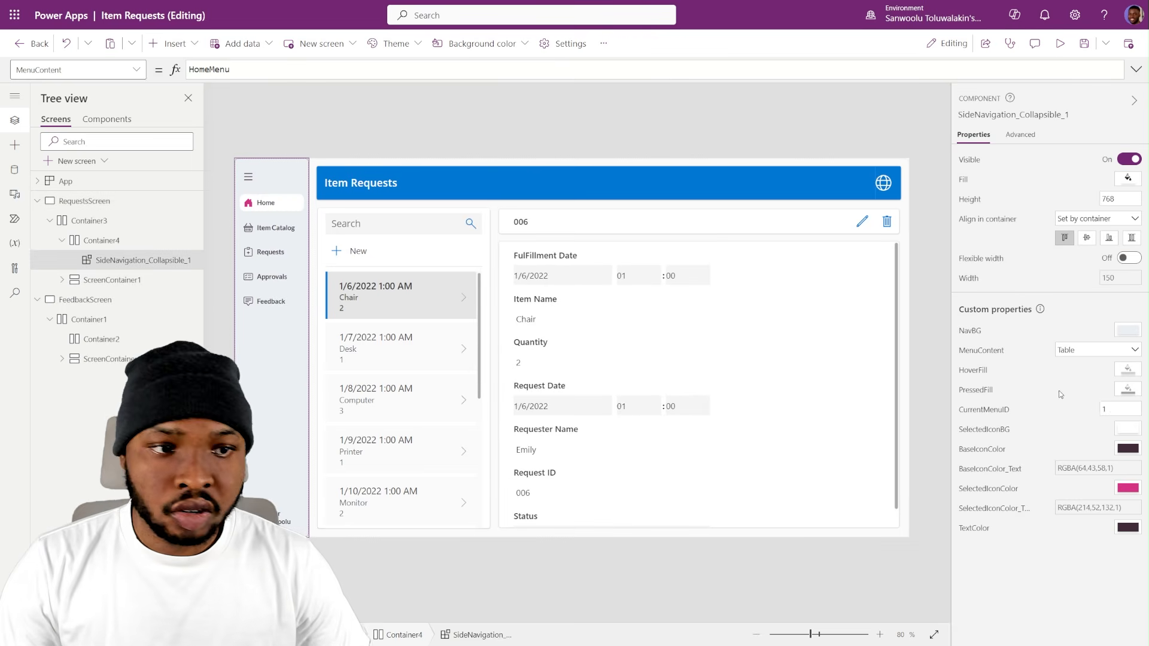
click(1120, 409)
key(BackSpace)
text(3)
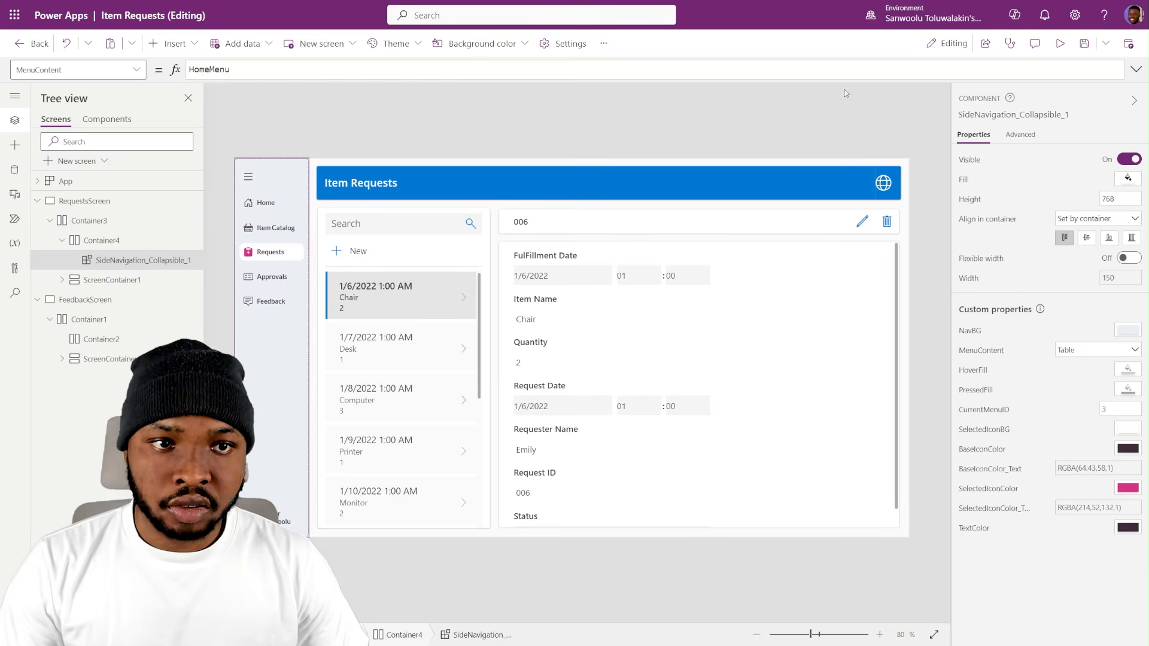
click(349, 160)
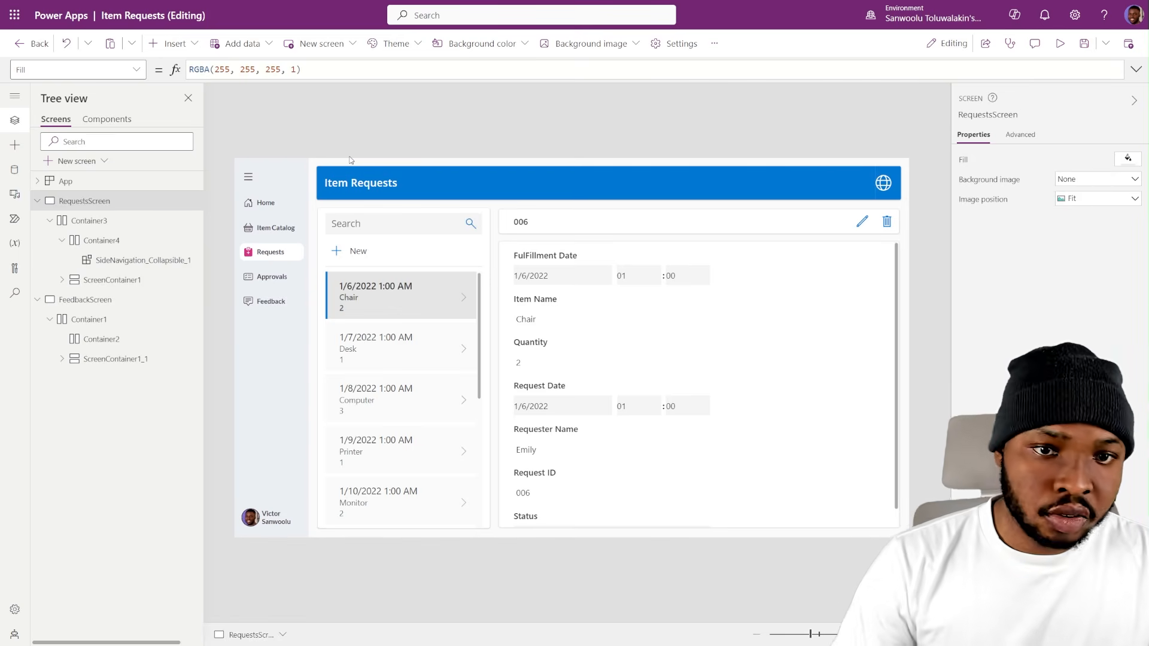
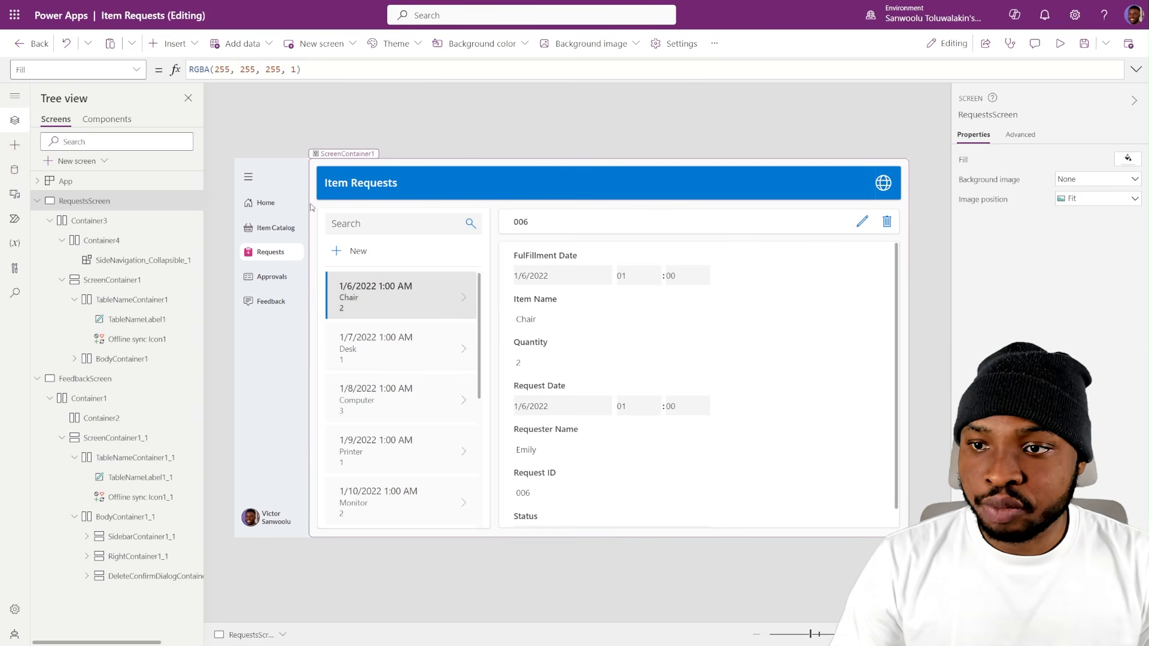
- Give TableNameLabel1 and Offline sync Icon1 in the RequestsScreen header a transparent background fill
click(143, 321)
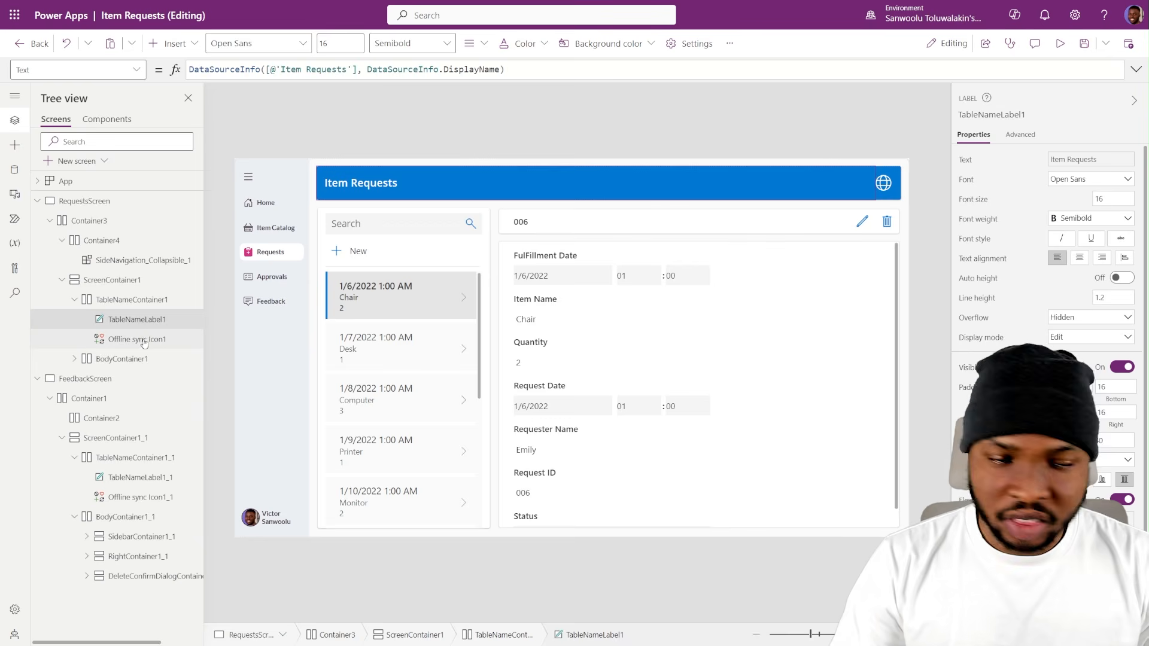
ctrl+click(146, 340)
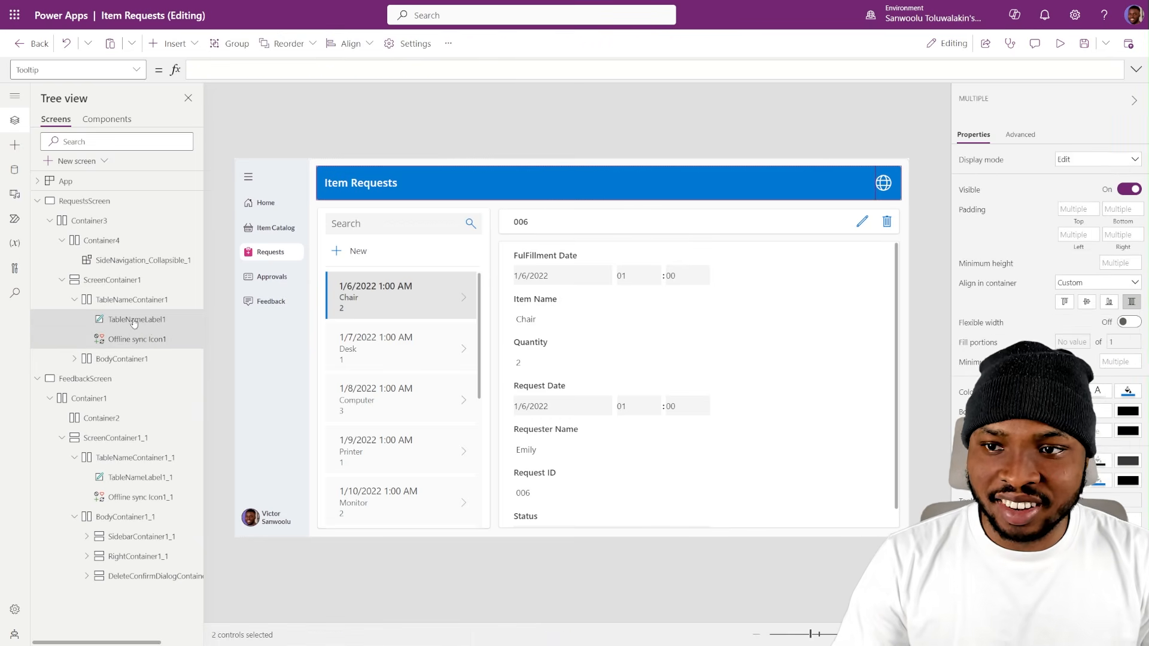
click(159, 326)
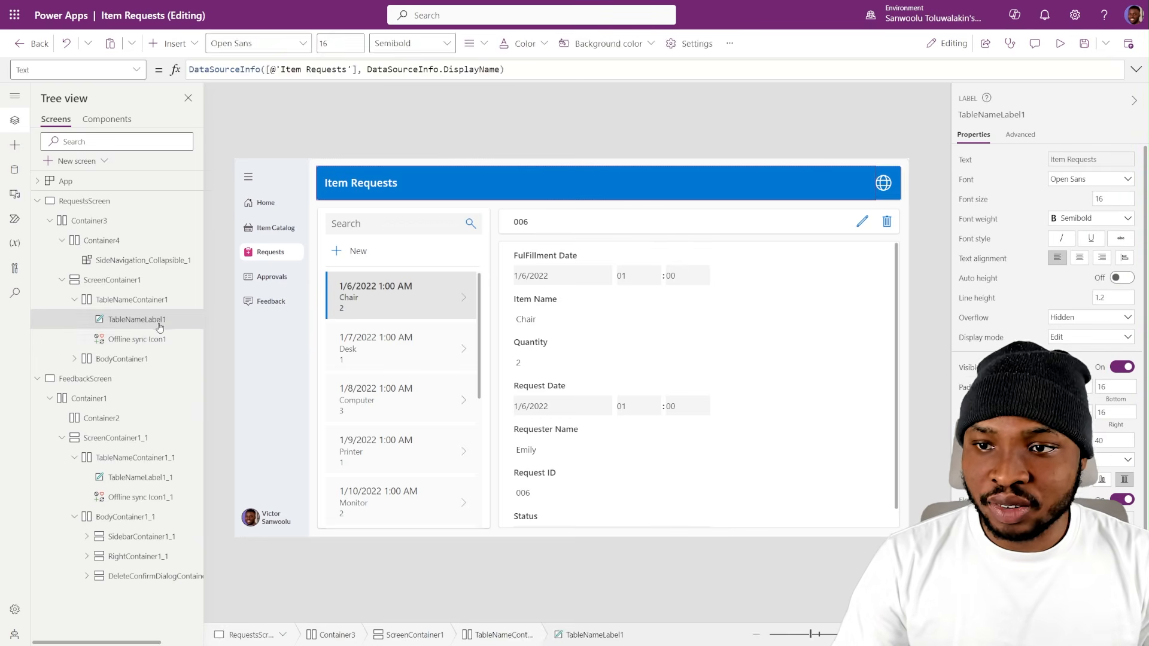
click(146, 339)
click(156, 298)
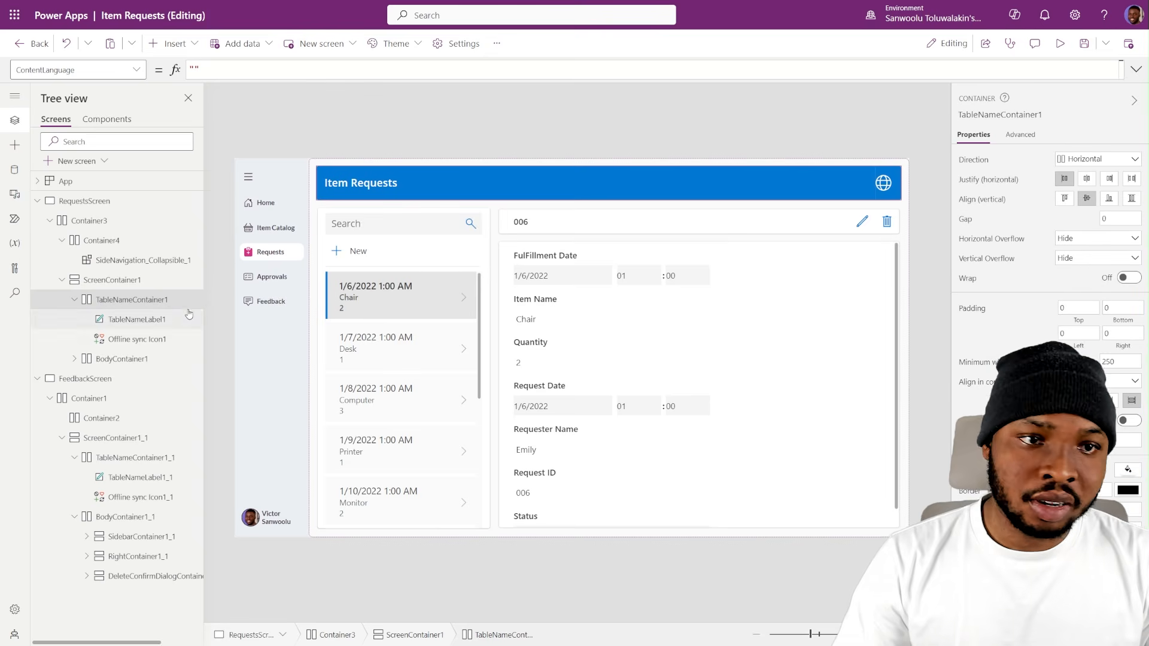
click(132, 321)
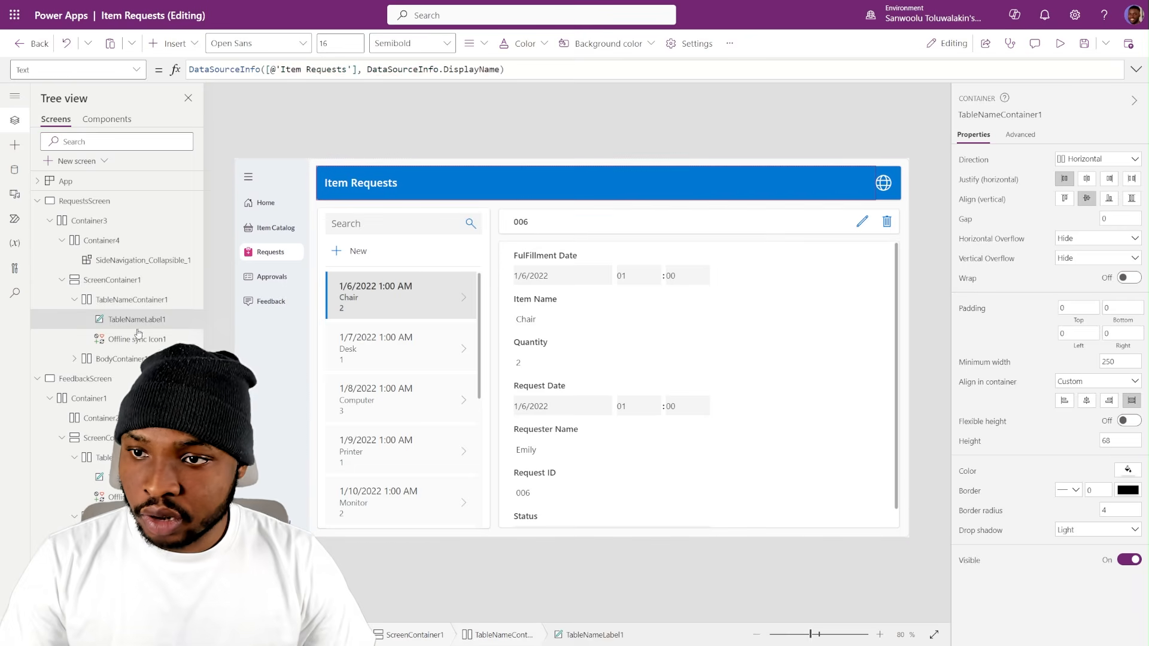
ctrl+click(134, 340)
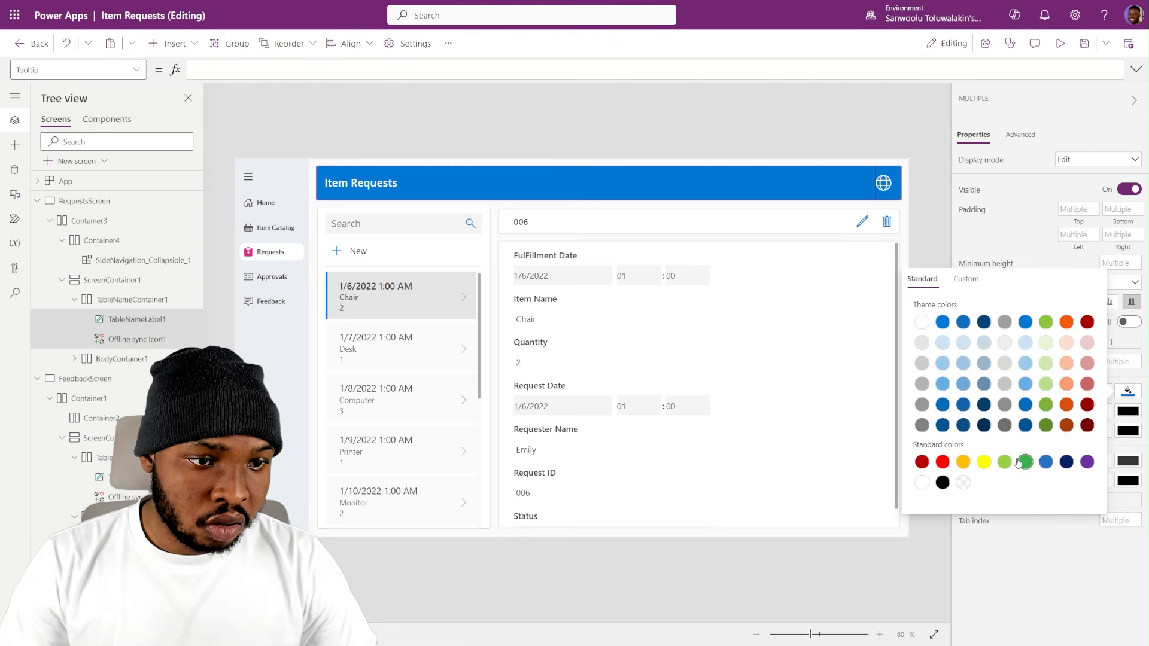
click(963, 482)
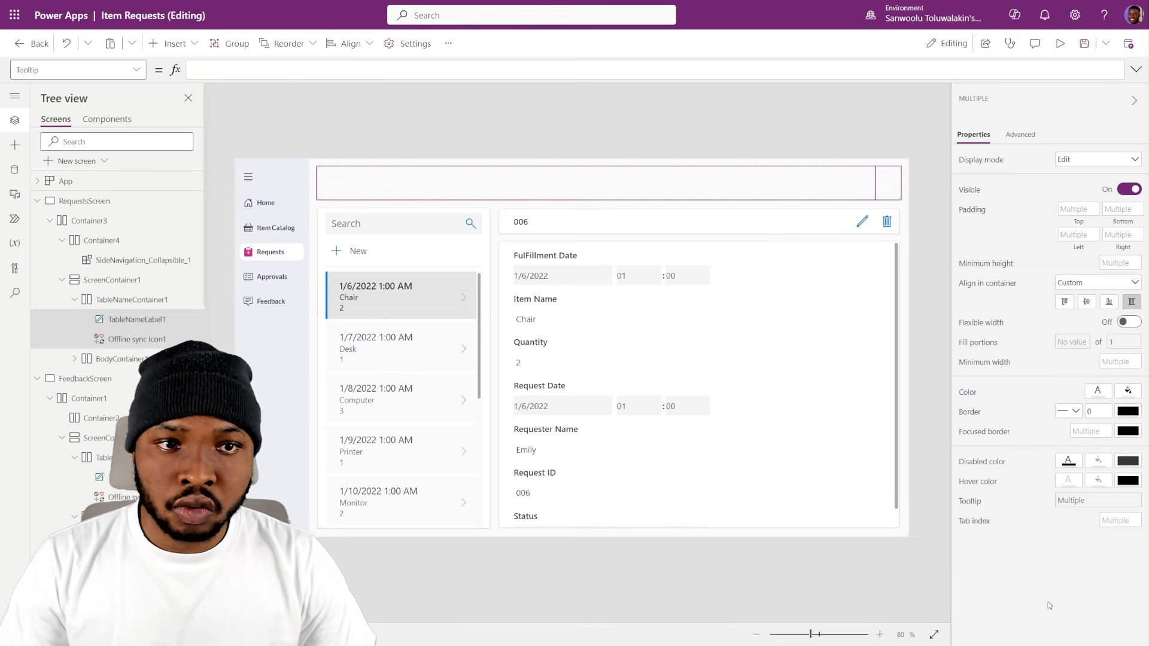
- Change the font of the header label TableNameLabel1 to Lato Black
click(138, 319)
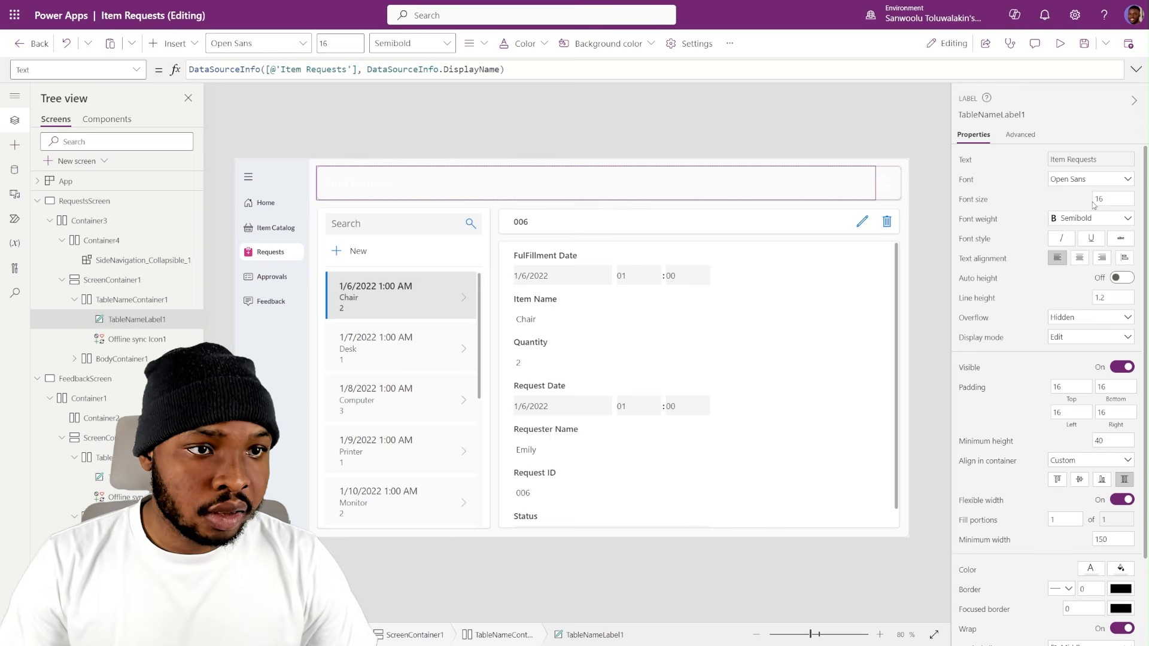
click(1105, 185)
click(1077, 294)
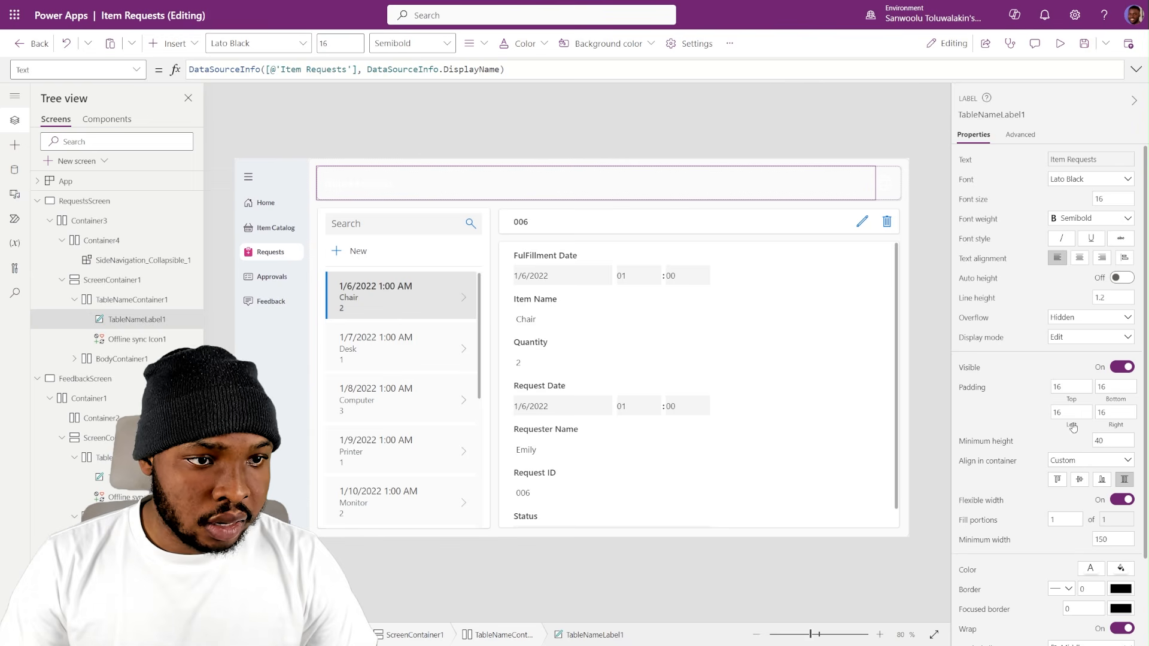
- Set the Color property of TableNameLabel1 to CustomTheme.PrimaryTextColor
click(964, 570)
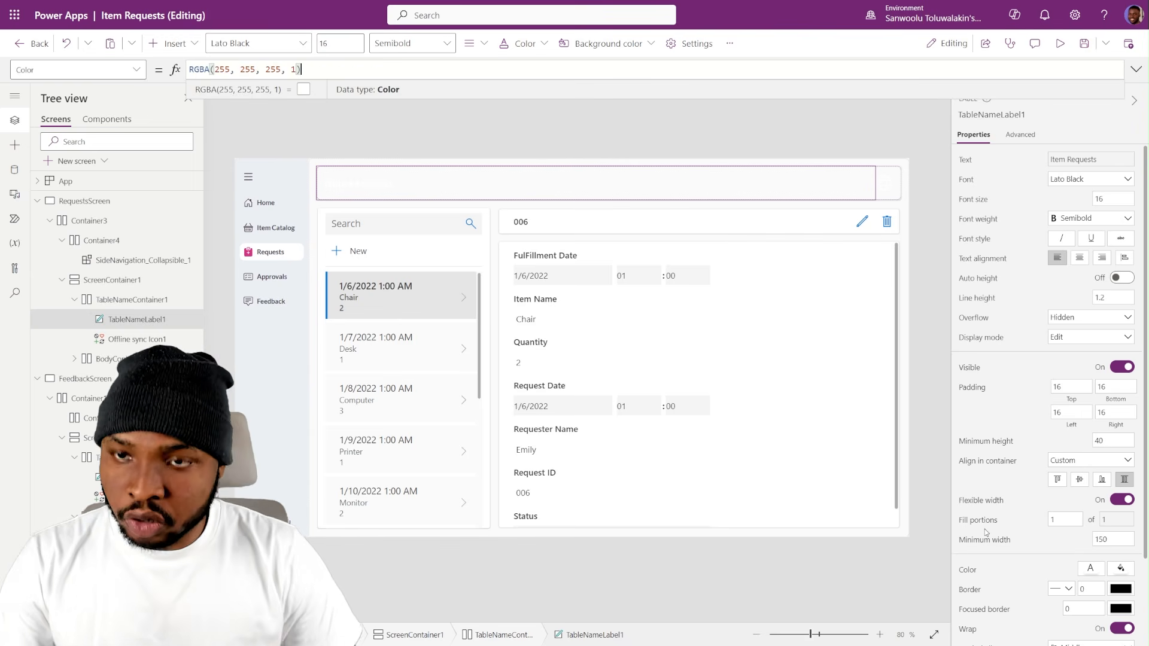
key(ctrl+a)
text(Cust)
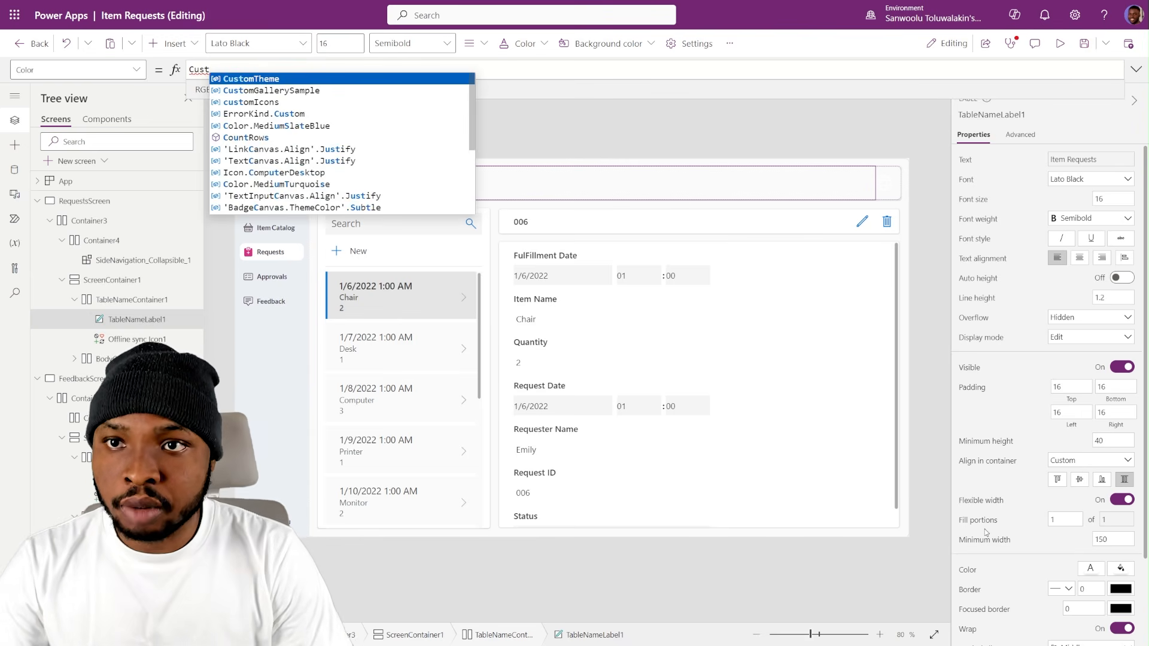
key(Tab)
text(.Pri)
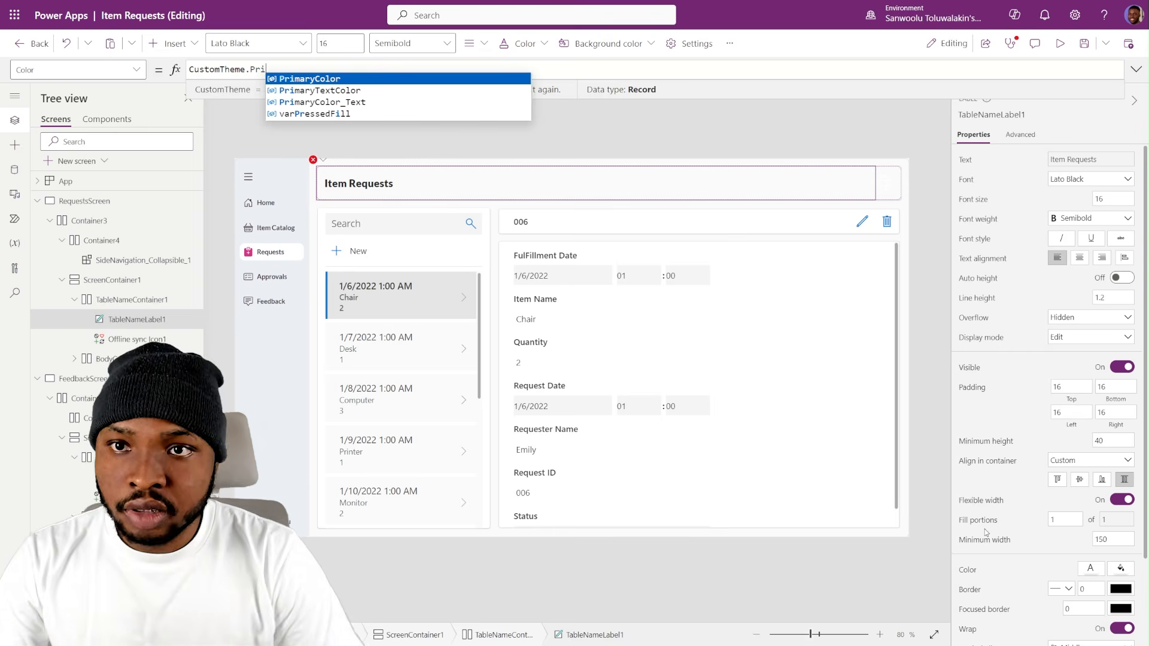
key(Down)
key(Tab)
mouse_move(307, 4)
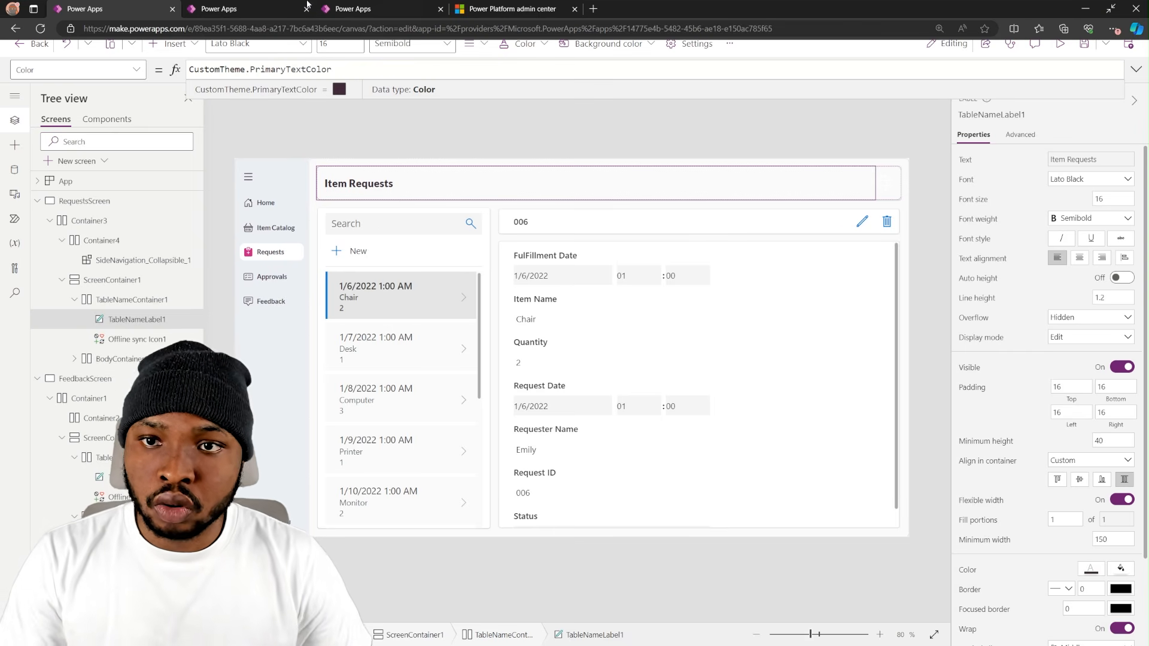
- Set the Color property of Offline sync Icon1 in the header to CustomTheme.TertiaryColor
click(892, 185)
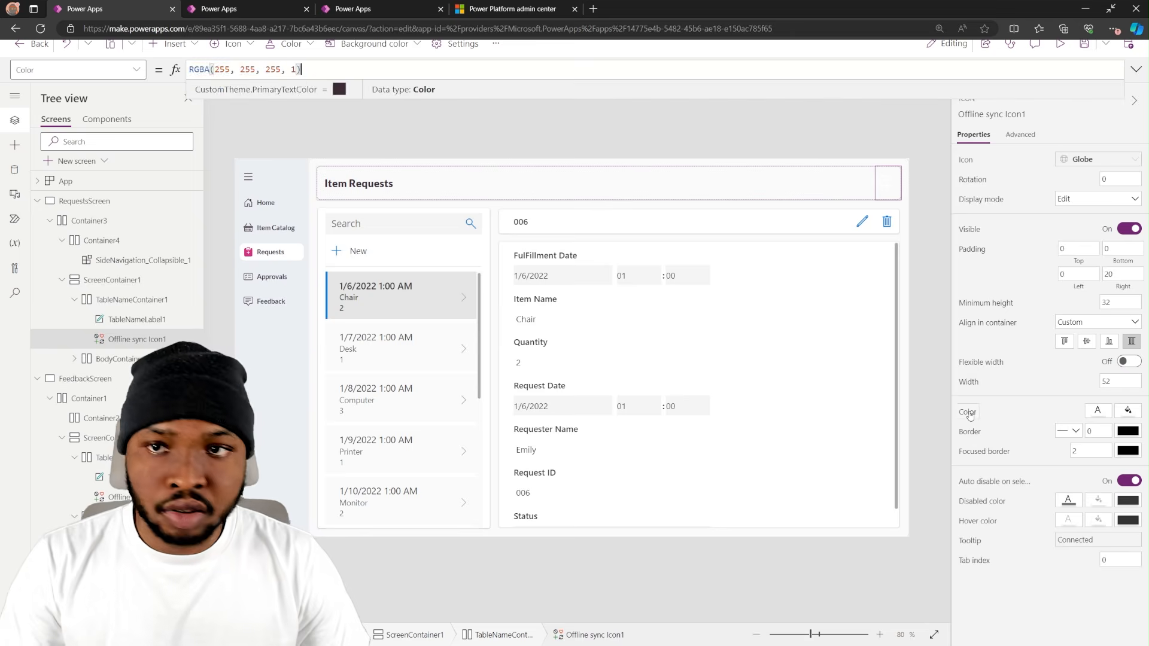
key(ctrl+a)
text(Cust)
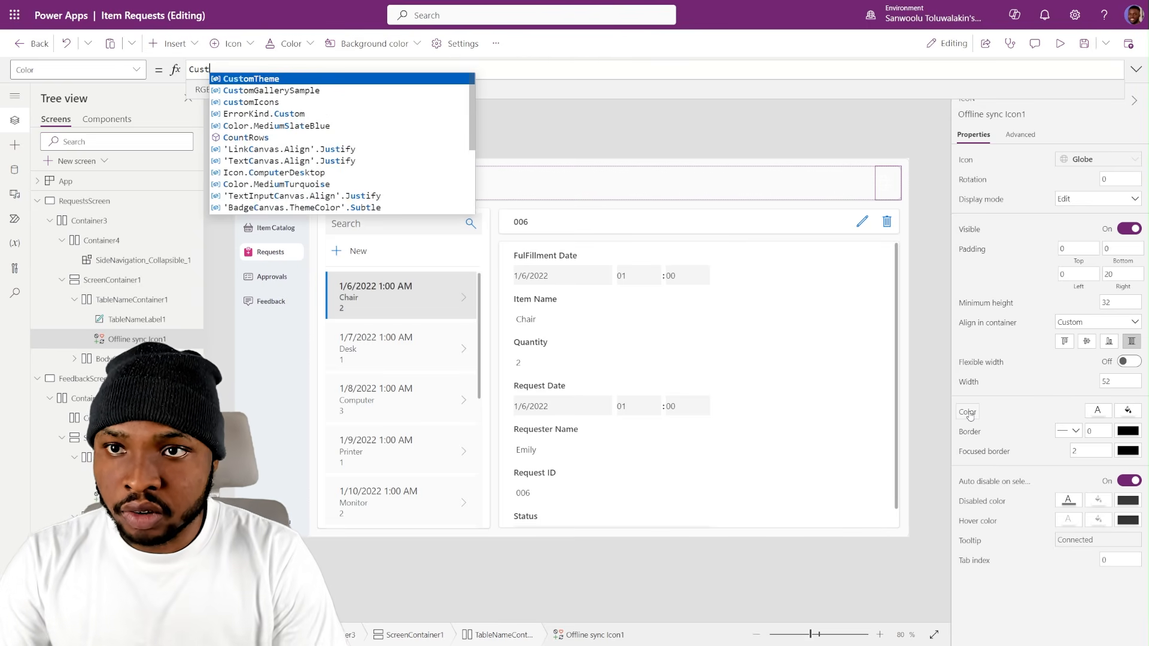
key(Tab)
text(.Ter)
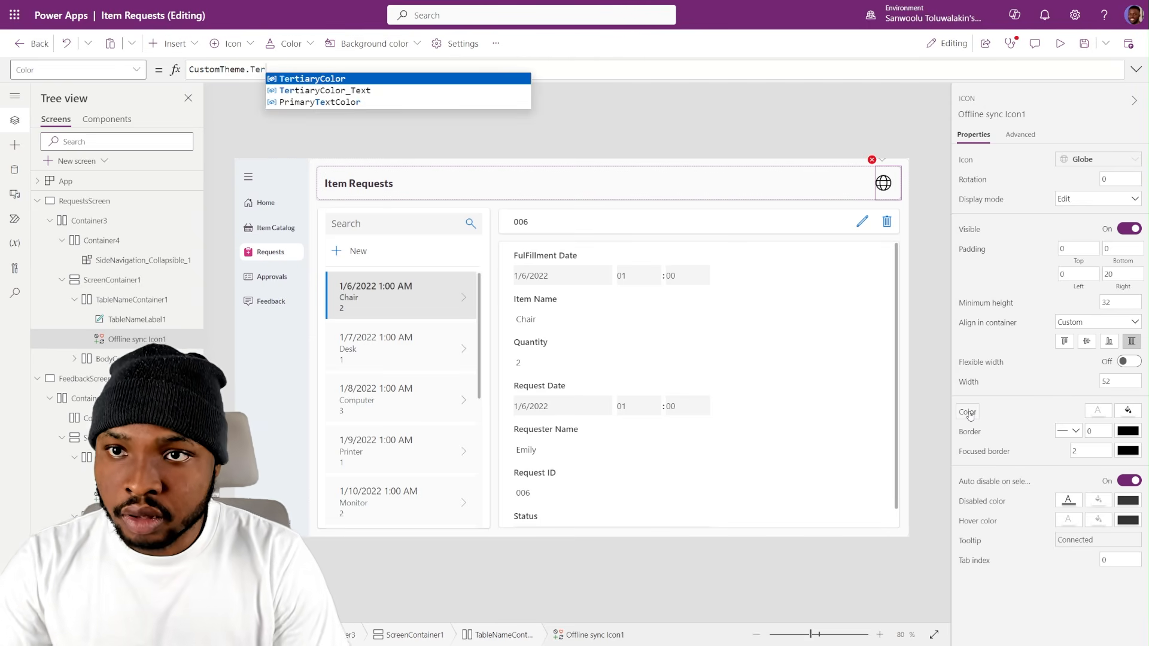
key(Tab)
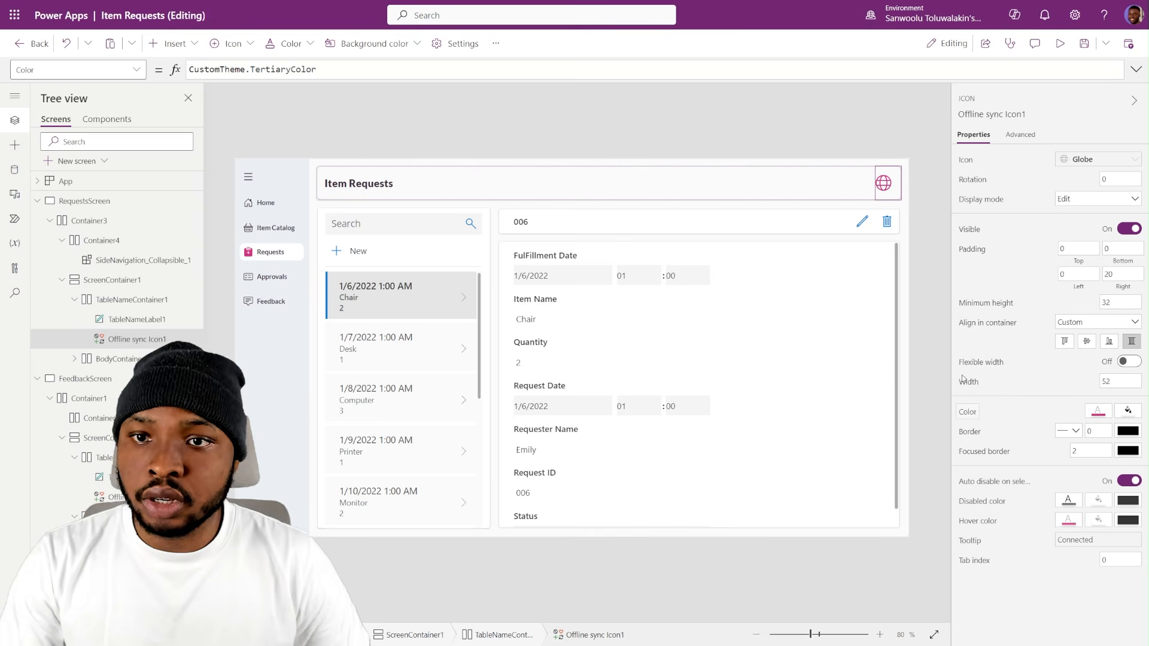
click(419, 147)
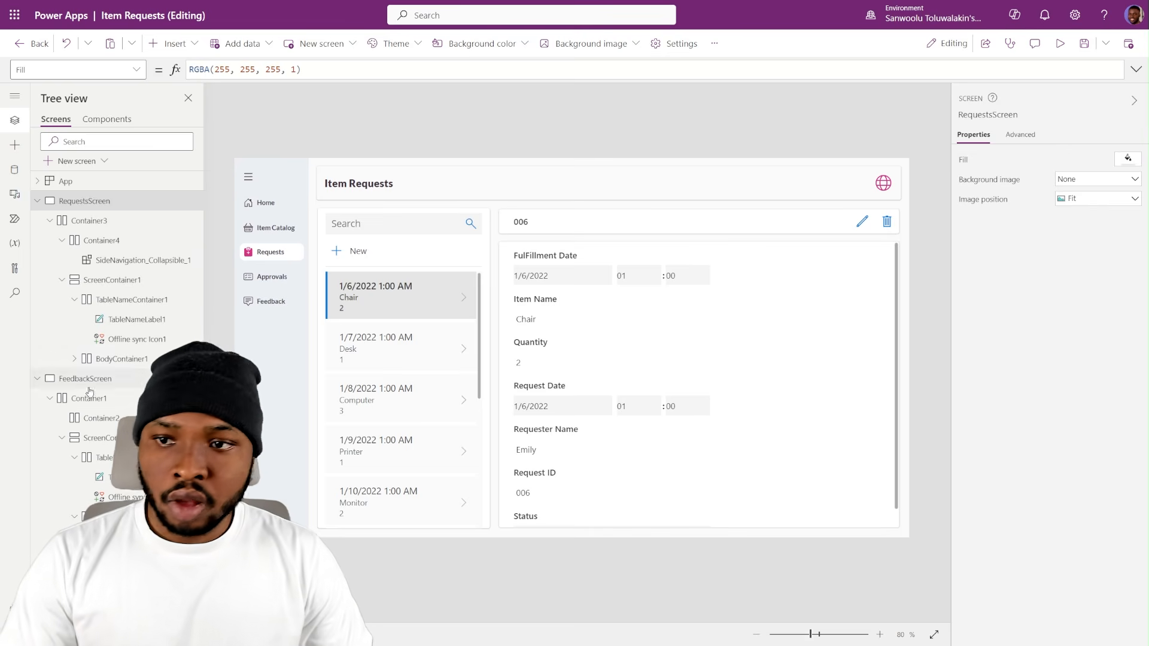
- Set TableNameContainer1's border radius to 0 and its drop shadow to None
click(139, 293)
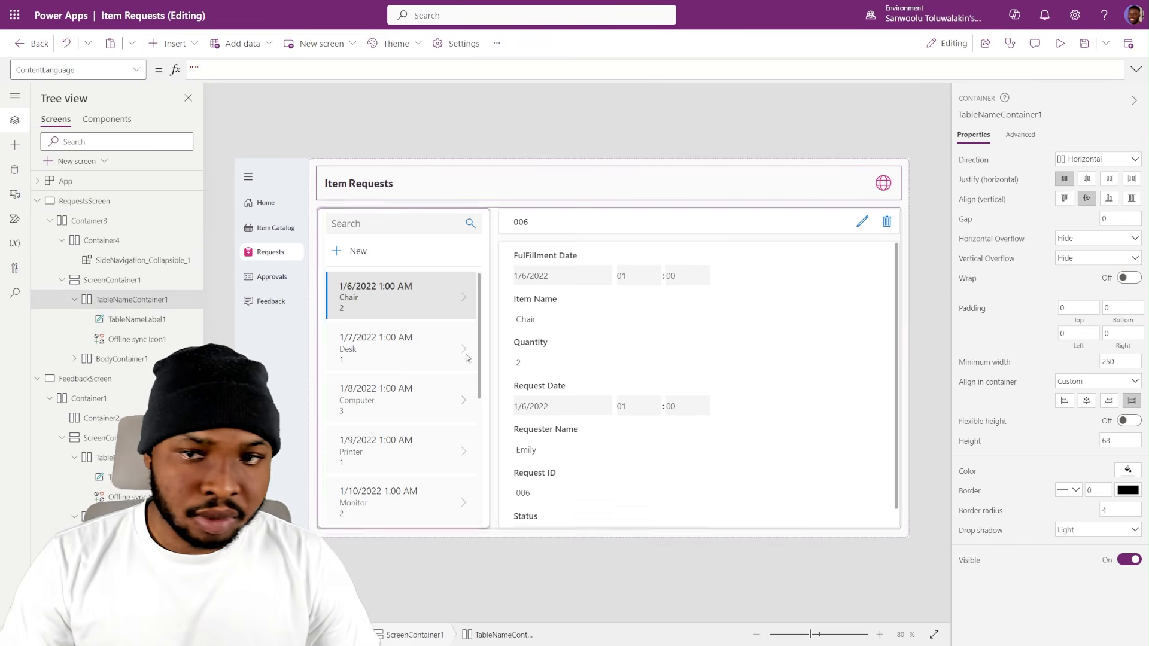
click(1120, 512)
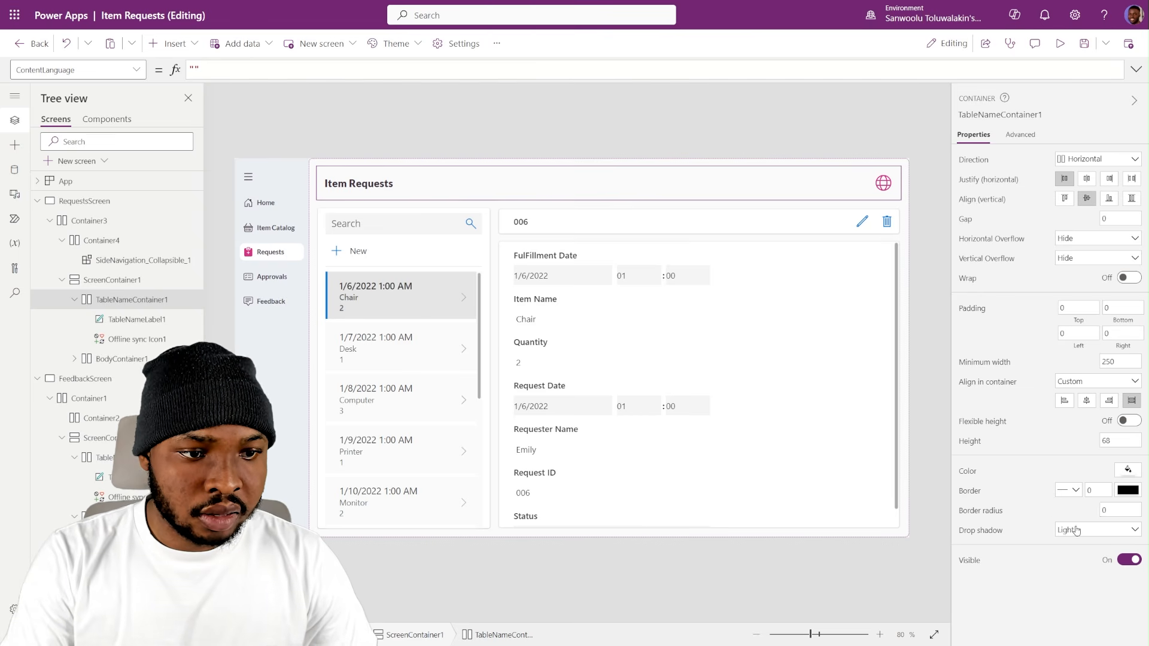
click(1076, 530)
click(1076, 425)
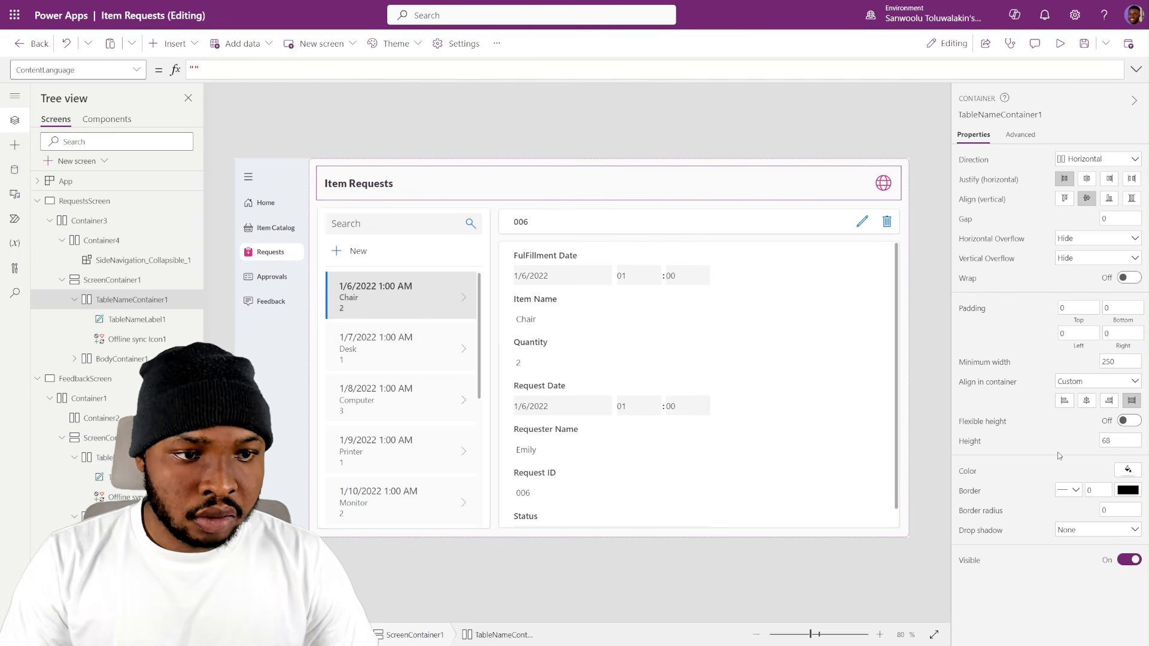
click(789, 144)
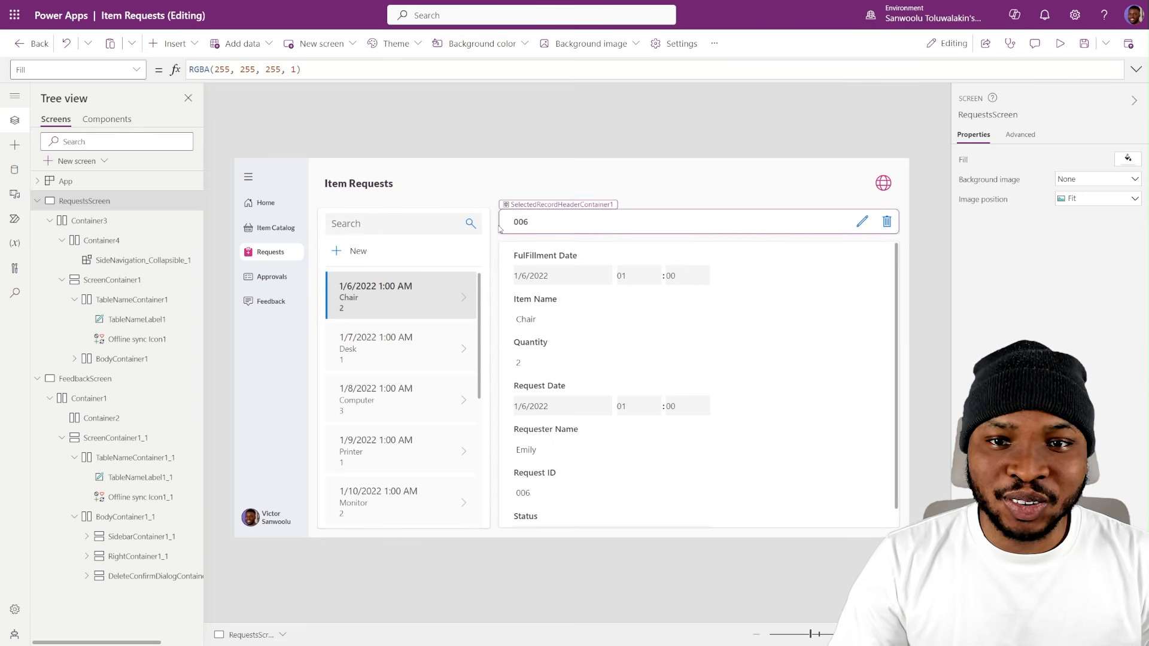
- Copy the Color formula RGBA(0, 120, 212, 1) from EditIconButton1 and enter it as the search term for an app-wide replacement
click(862, 223)
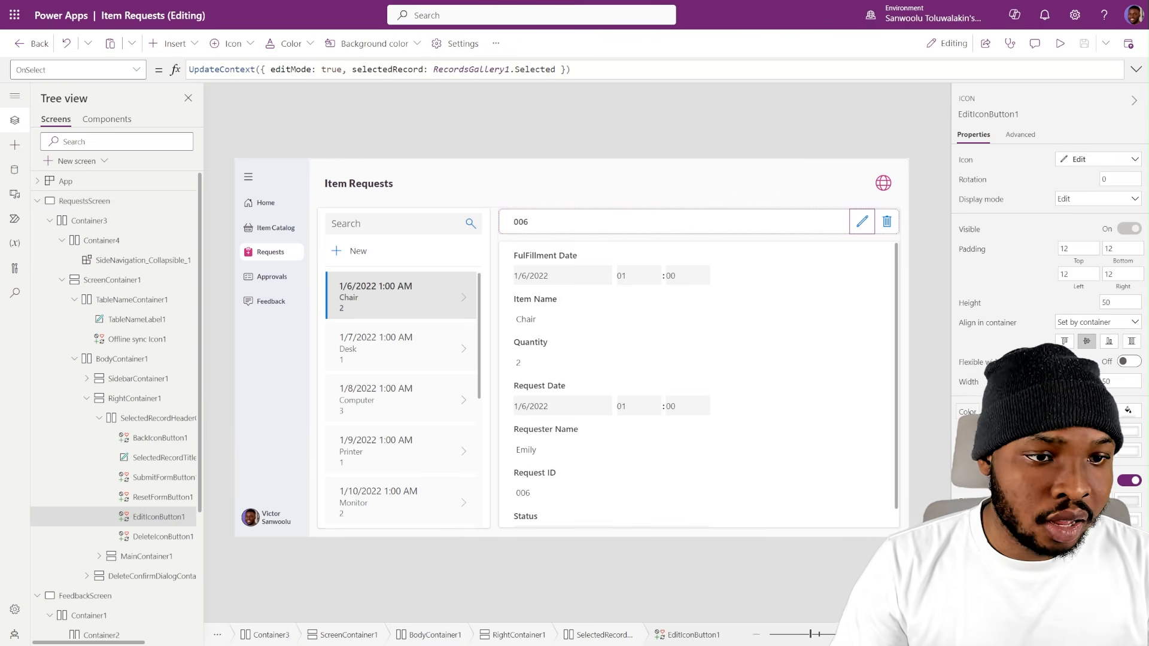
click(970, 413)
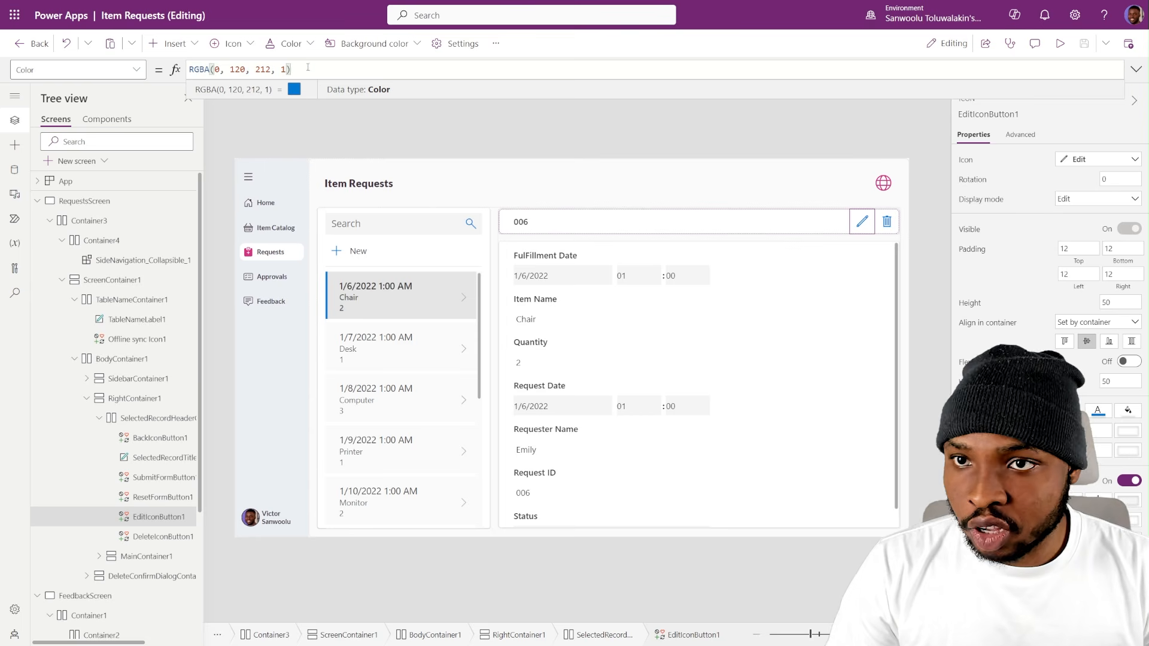
drag(319, 68, 151, 70)
key(ctrl+c)
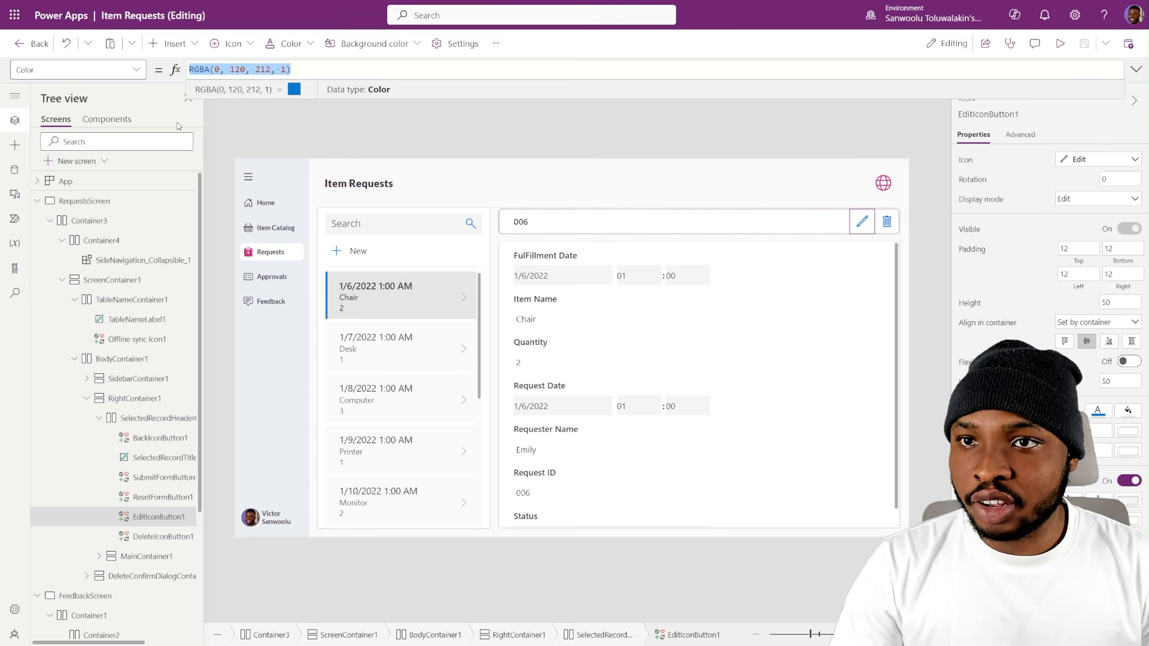
click(16, 294)
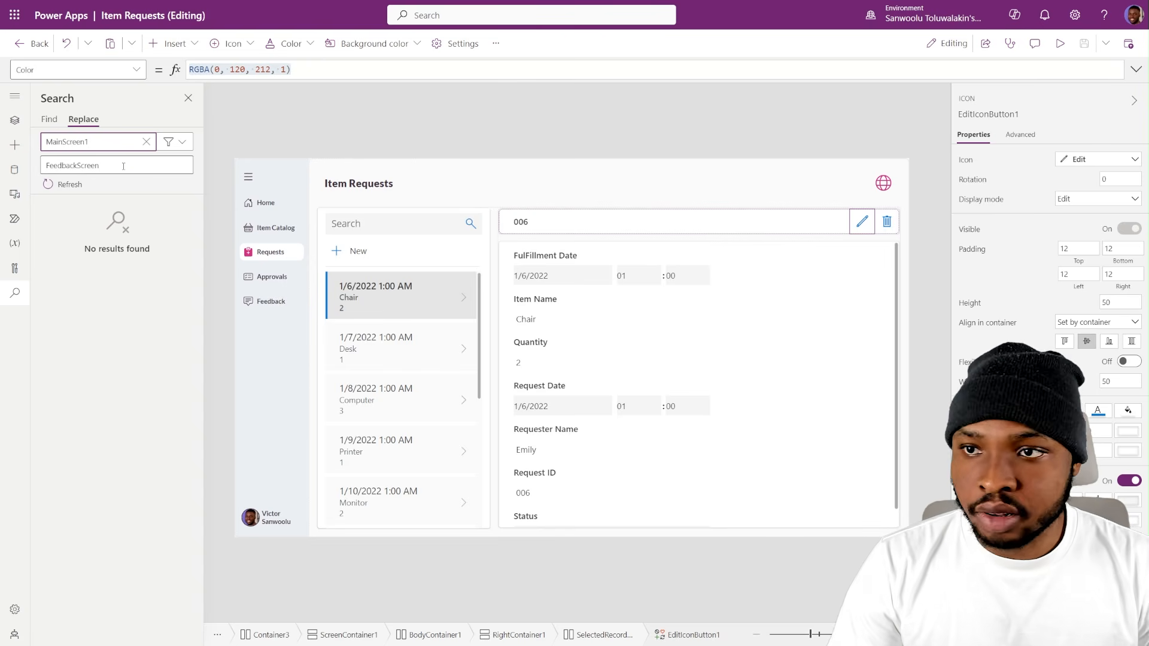
key(ctrl+a)
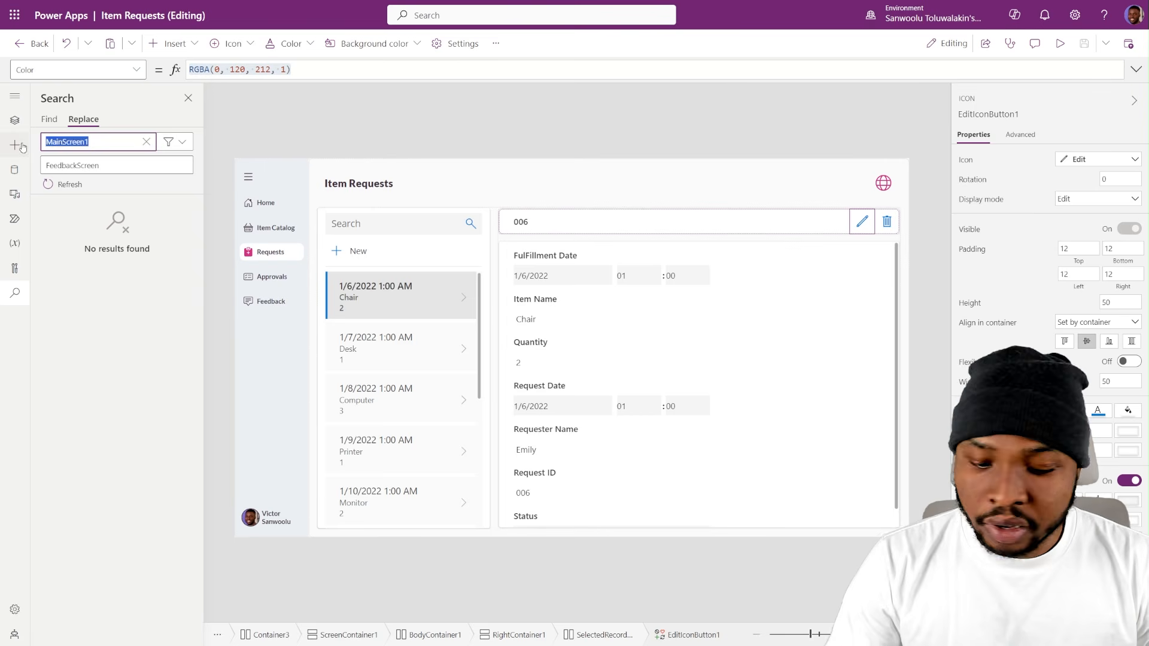
key(ctrl+v)
- Replace all instances of RGBA(0, 120, 212, 1) across the app with CustomTheme.TertiaryColor
key(Tab)
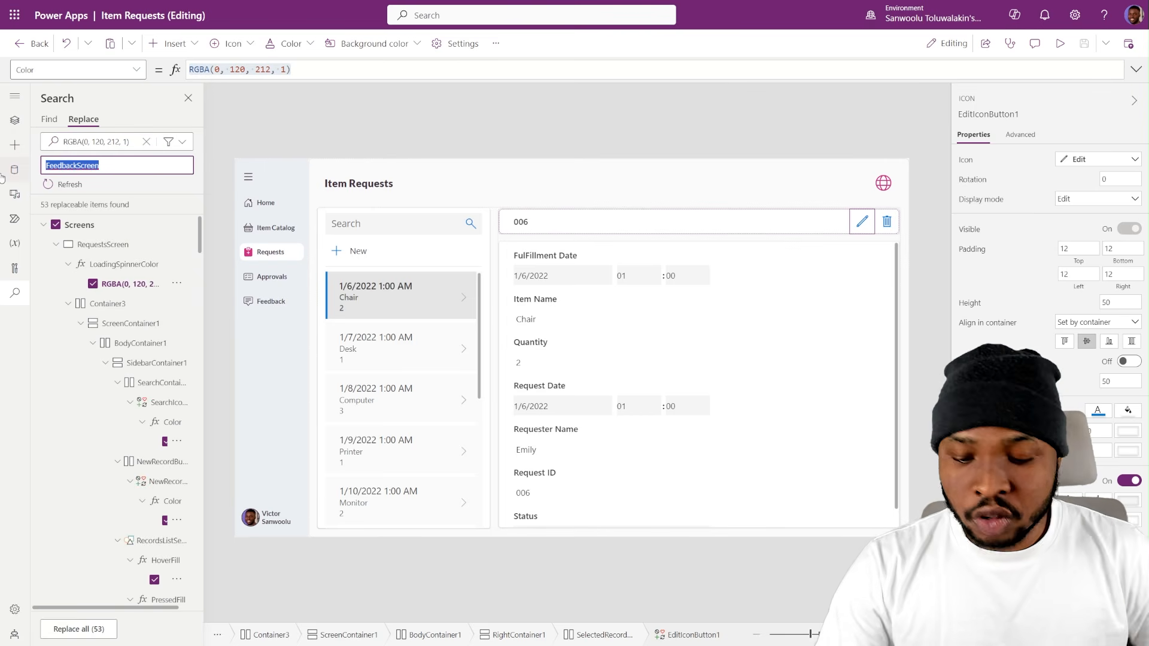
text(c)
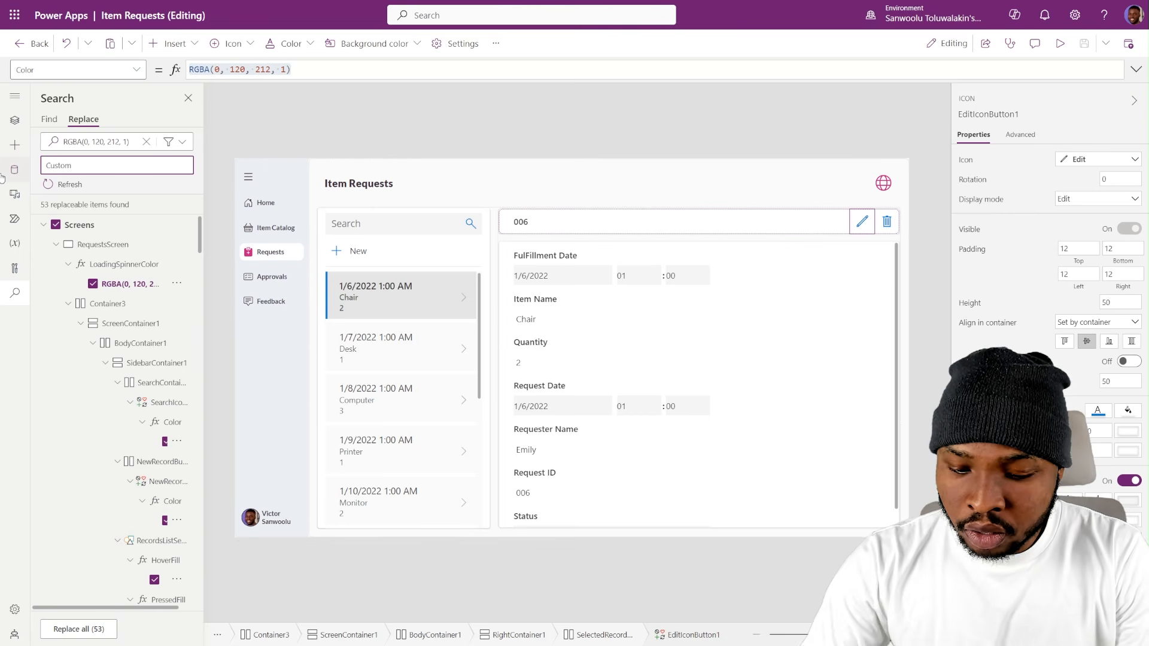
text(ustomThem)
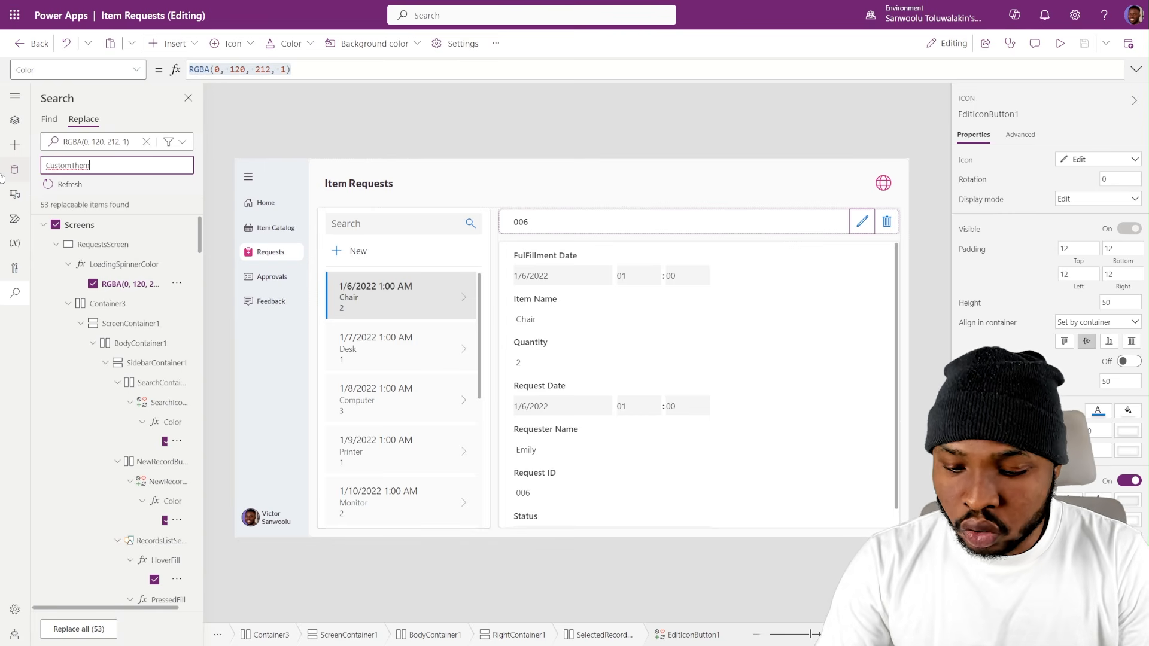
text(e.TertiaryColor)
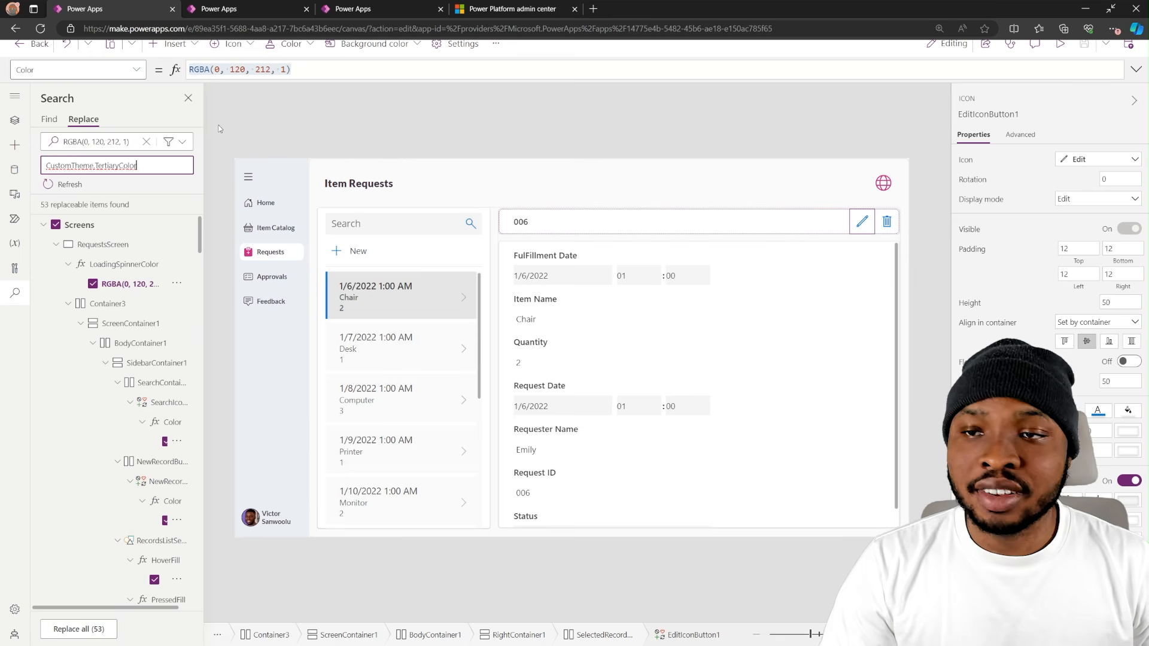
click(231, 112)
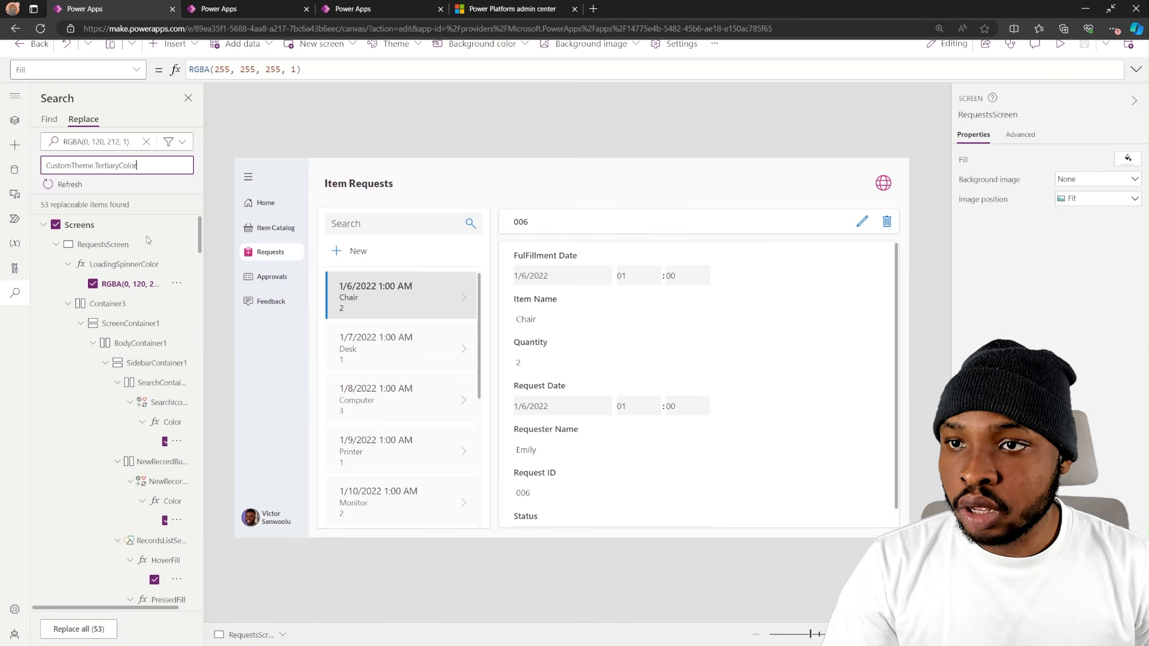
click(96, 629)
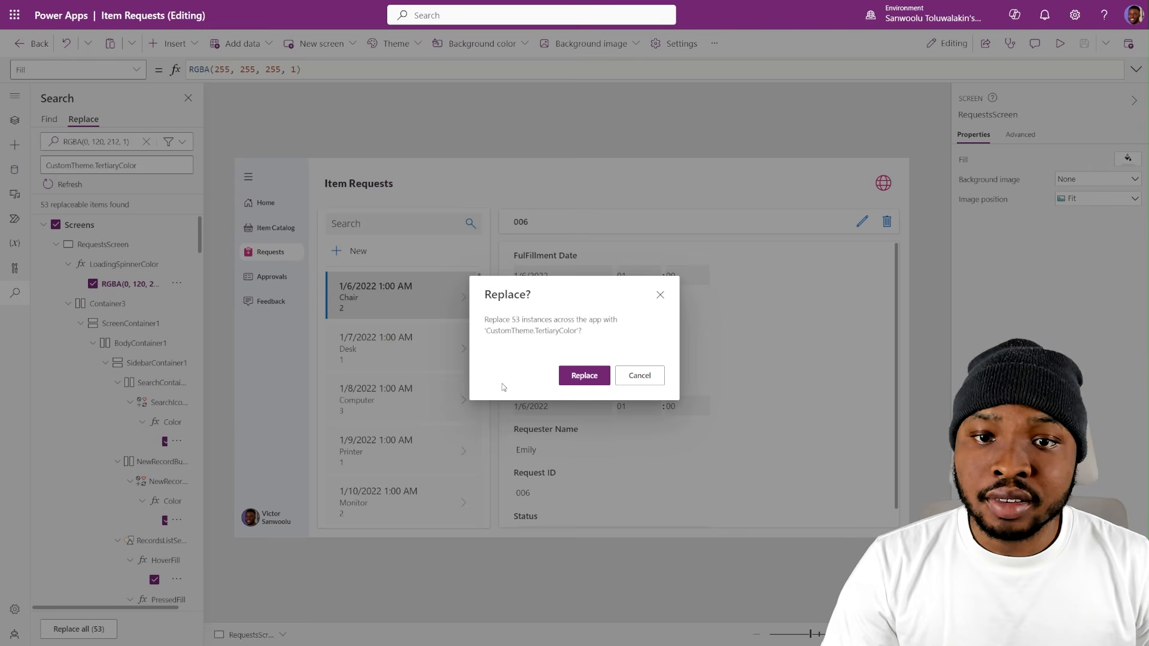
click(594, 377)
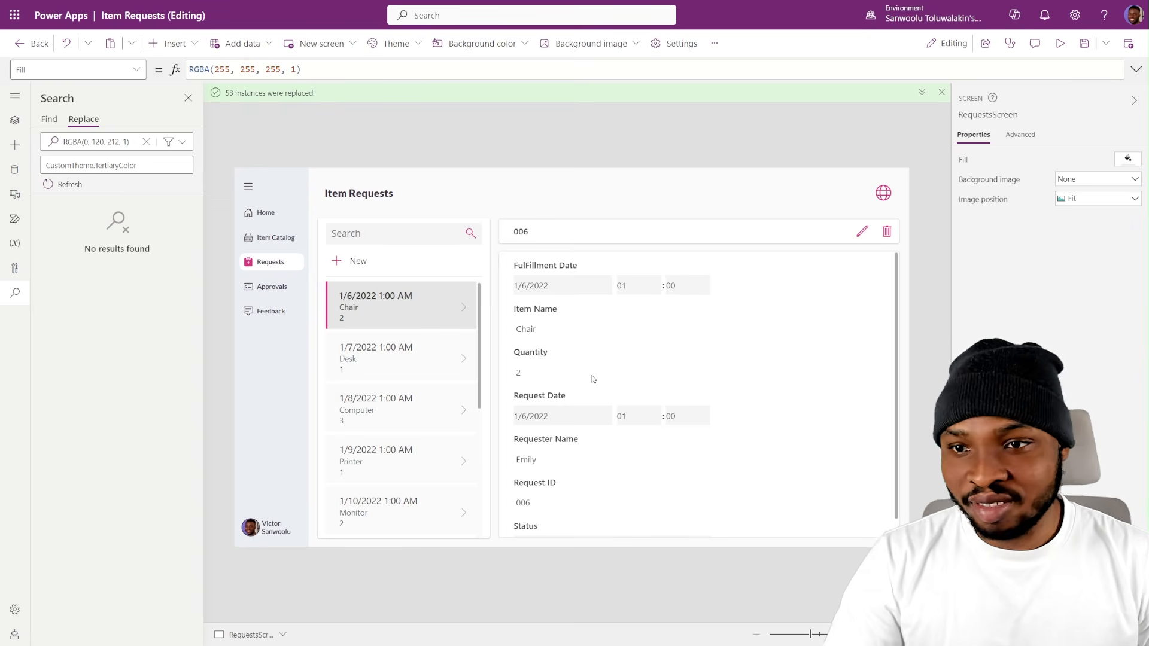
- Return to the tree view, collapse RequestsScreen and open FeedbackScreen to check its replaced colors
click(15, 120)
click(42, 204)
click(76, 222)
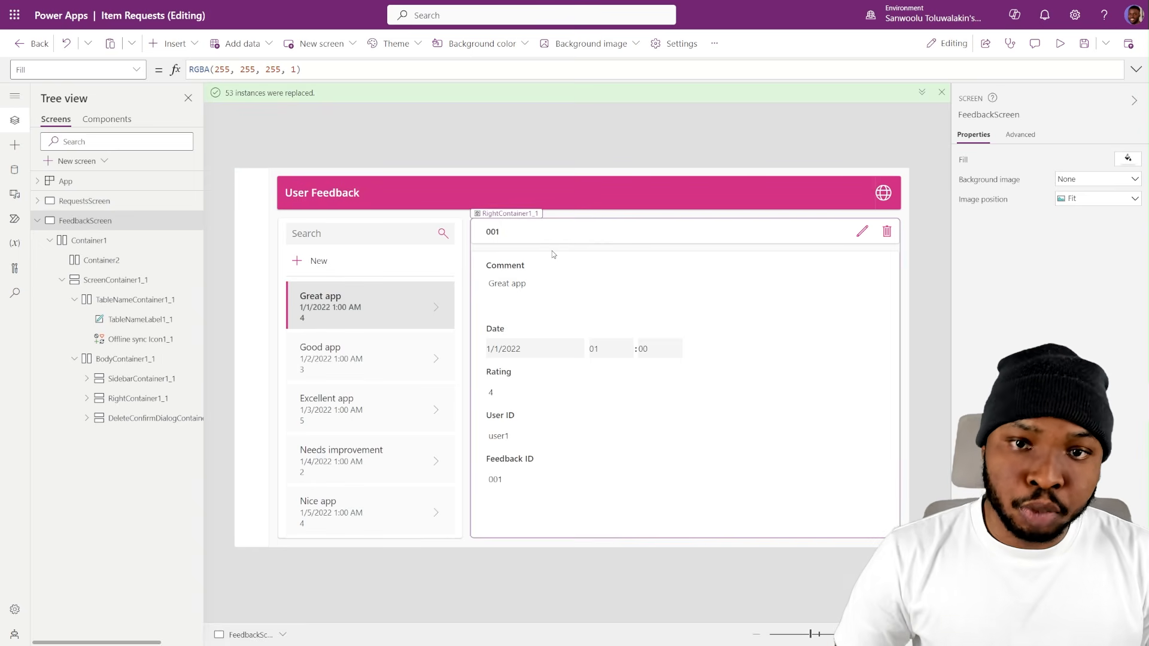
- Open RequestsScreen and test record 006's delete confirmation, cancelling it once and reopening it, to check the button hover colors
click(110, 201)
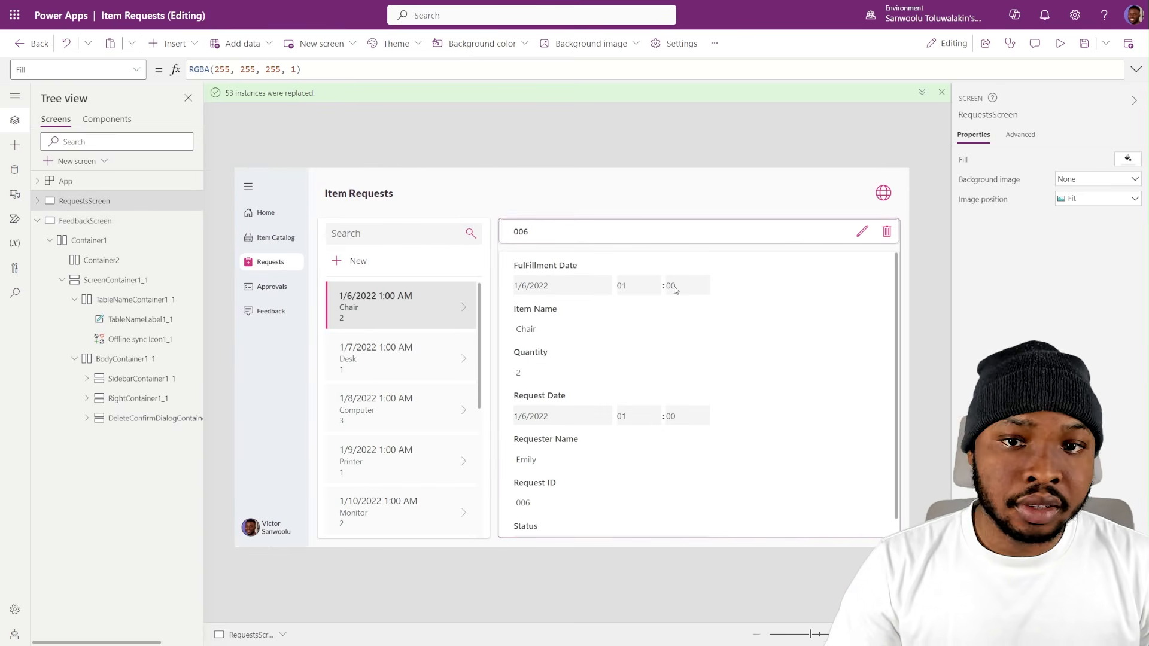
click(887, 233)
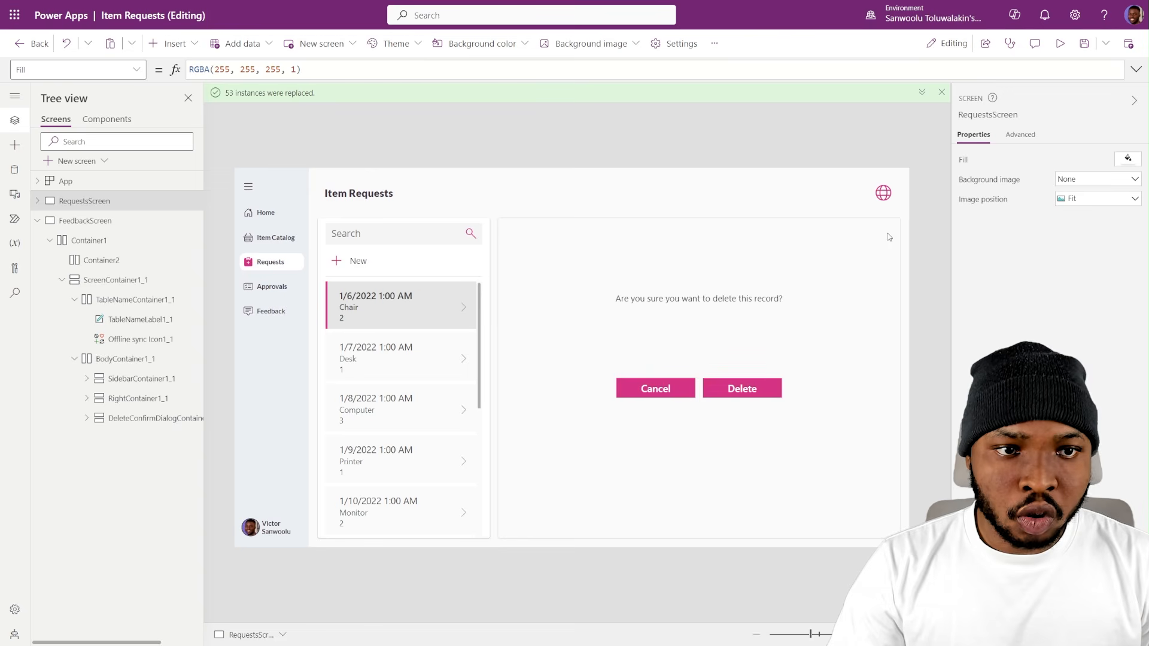
click(647, 397)
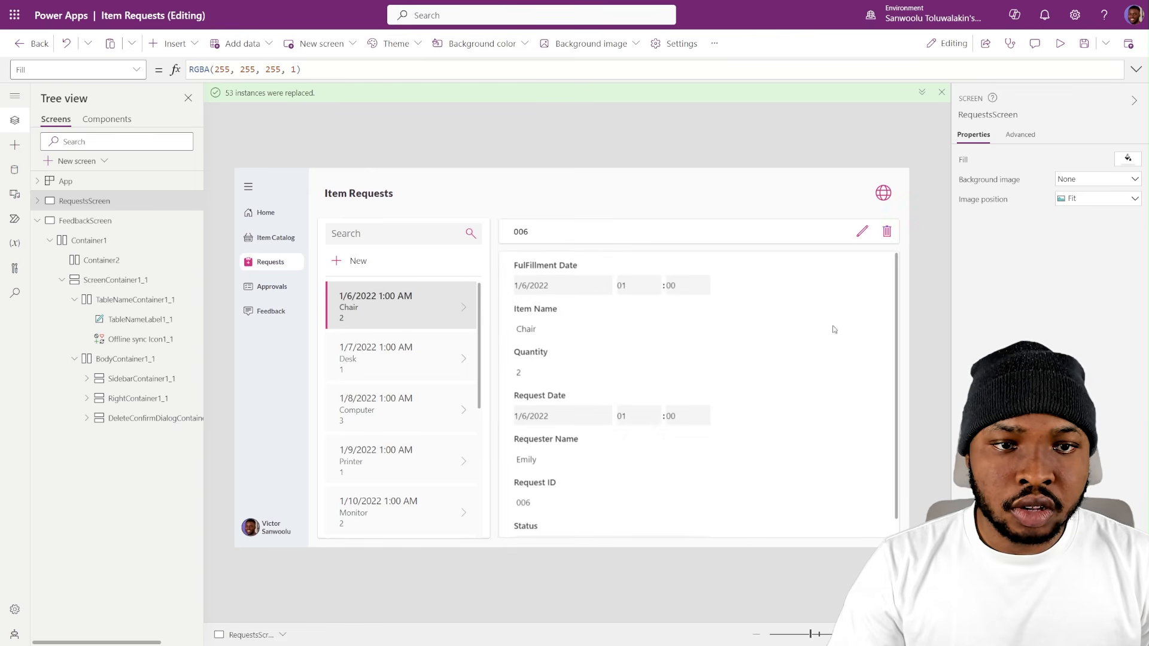
click(888, 233)
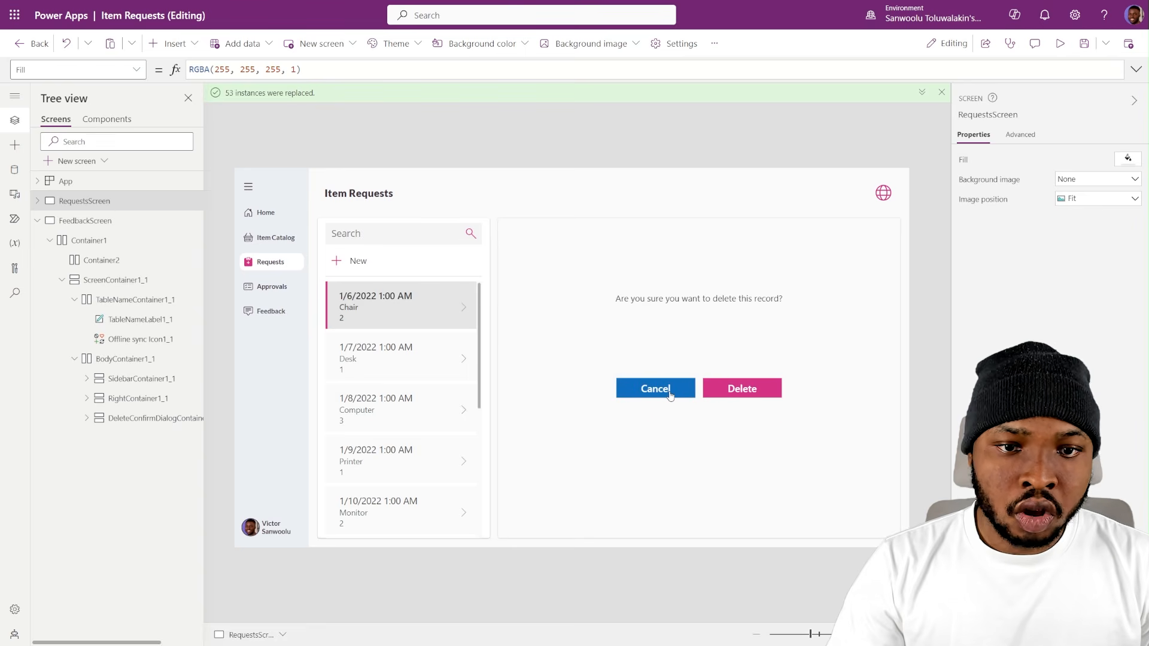
- Select the delete confirmation's Cancel button and display its HoverFill formula
click(670, 396)
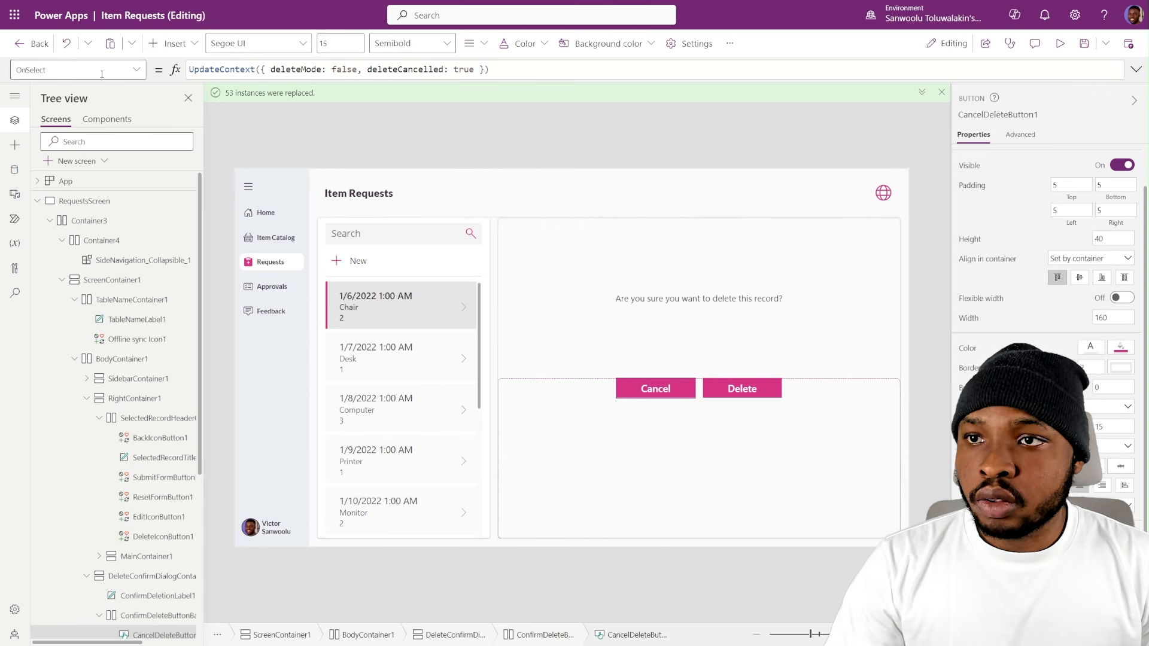
click(137, 70)
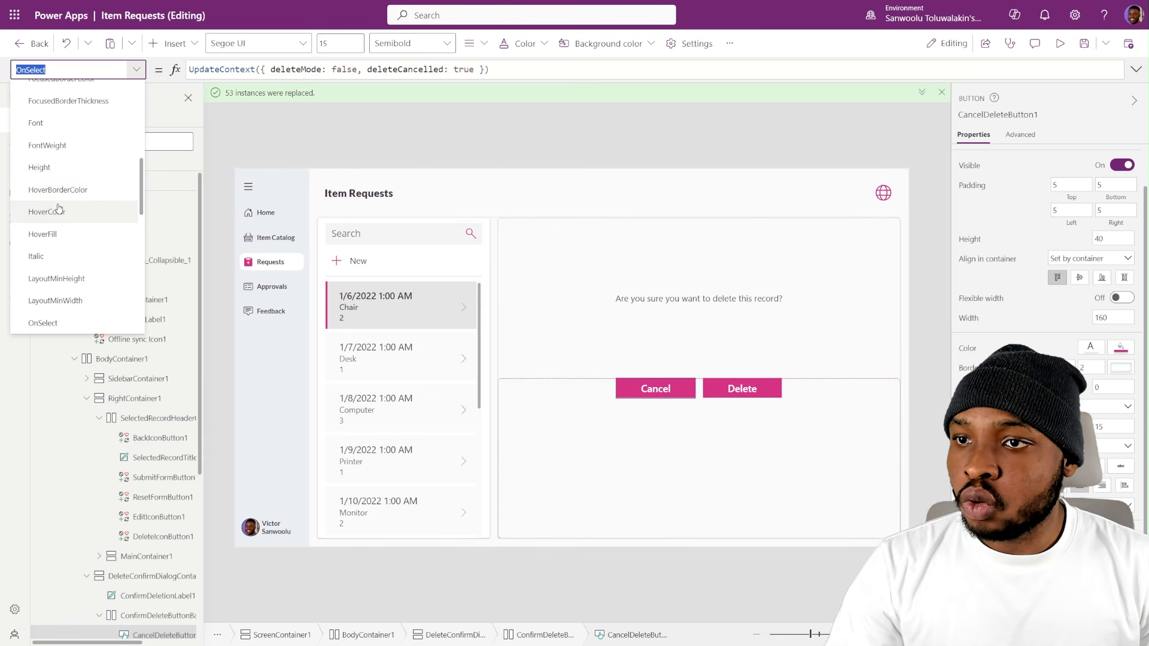
click(46, 212)
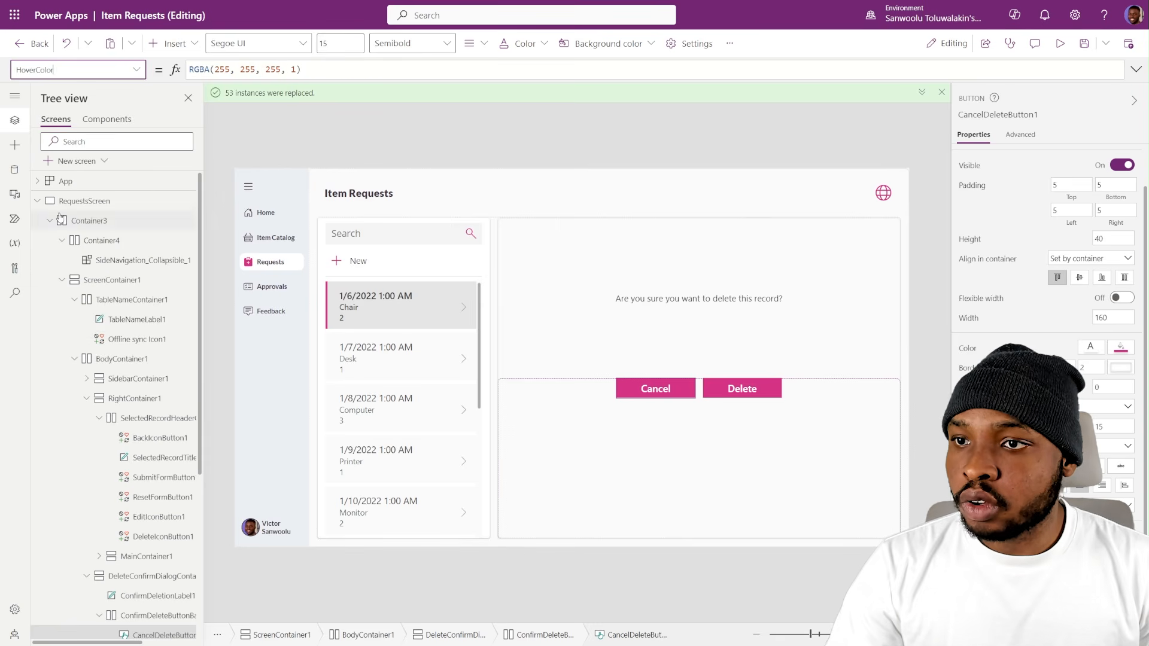
click(83, 70)
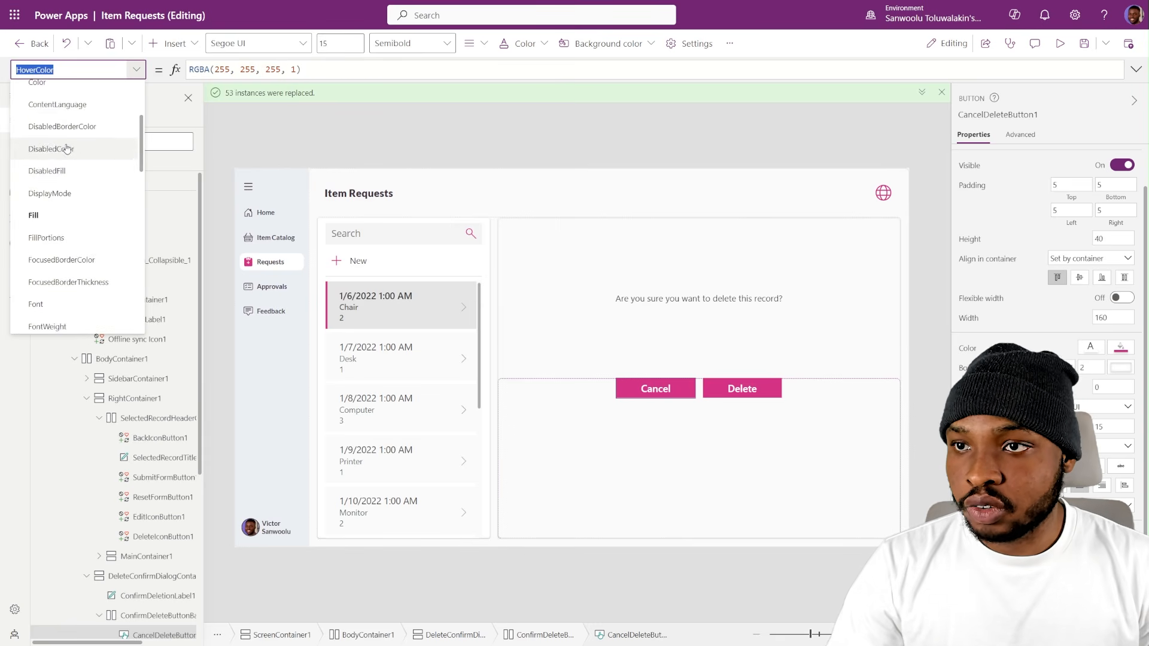
scroll(66, 179, down, 3)
click(42, 305)
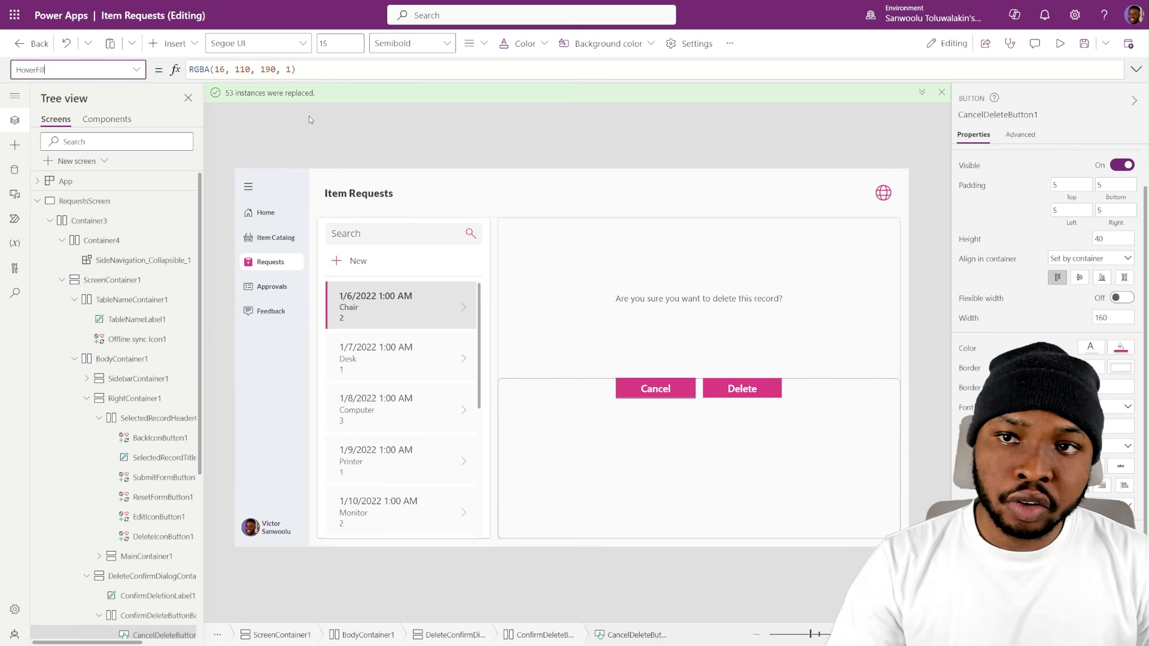
- Copy the HoverFill formula RGBA(16, 110, 190, 1) and enter it as the search term for an app-wide replacement
drag(306, 72, 182, 72)
key(ctrl+c)
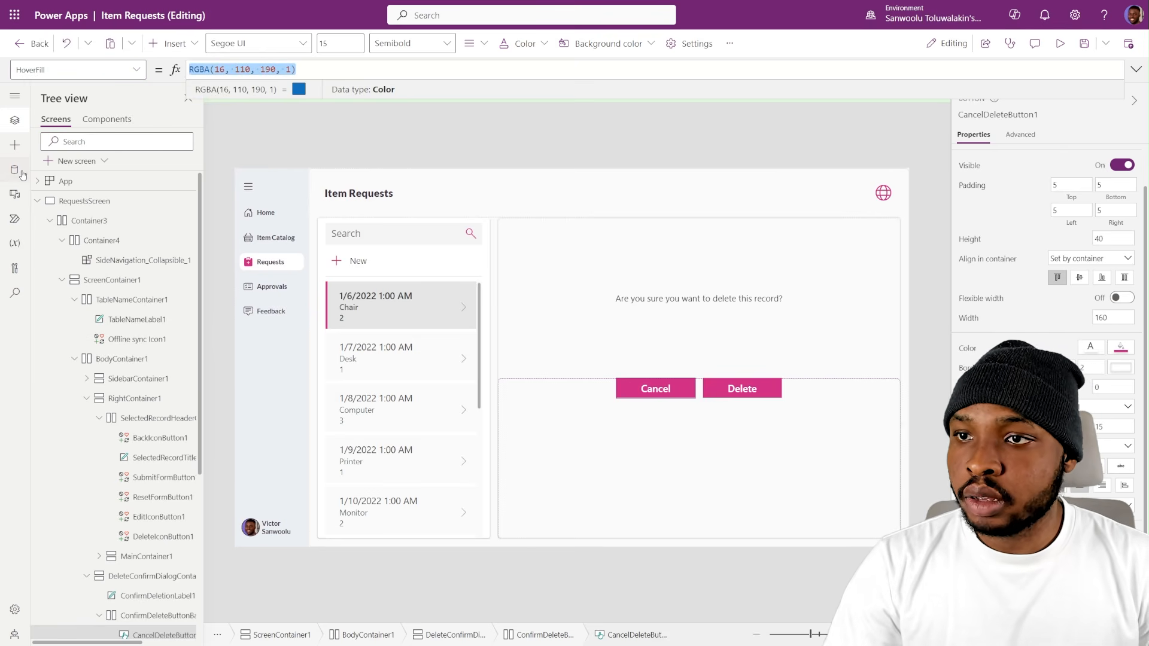
click(15, 293)
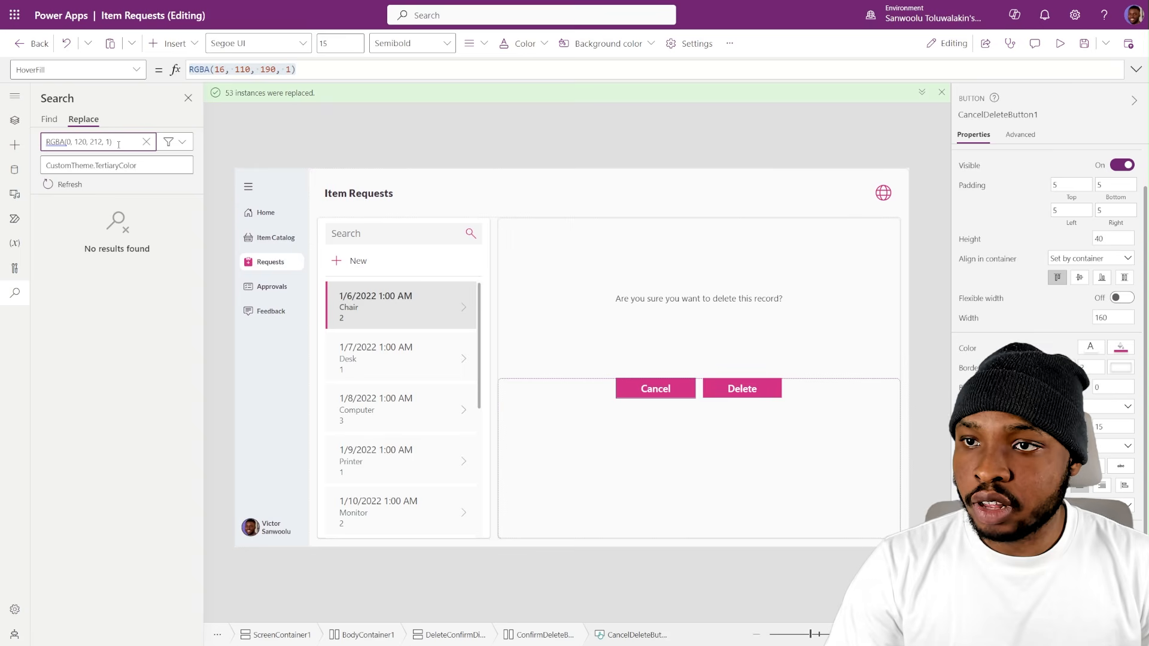
key(ctrl+a)
key(ctrl+v)
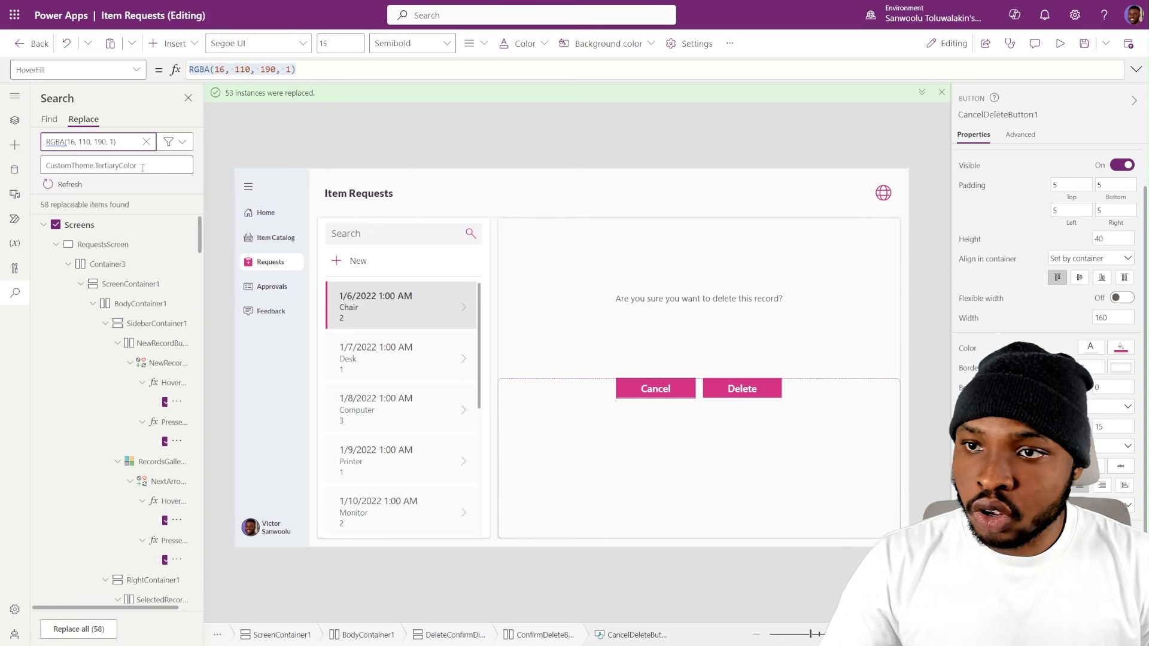
- Replace all instances of RGBA(16, 110, 190, 1) across the app with ColorFade(CustomTheme.TertiaryColor, -20%)
click(51, 165)
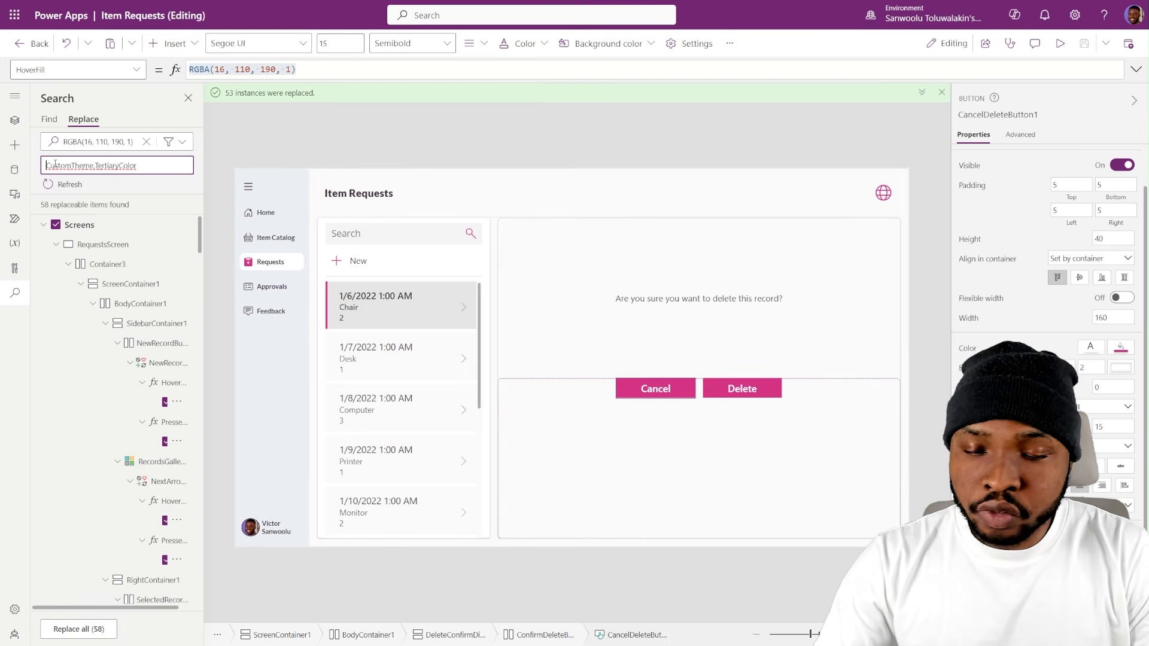
text(ColorFad)
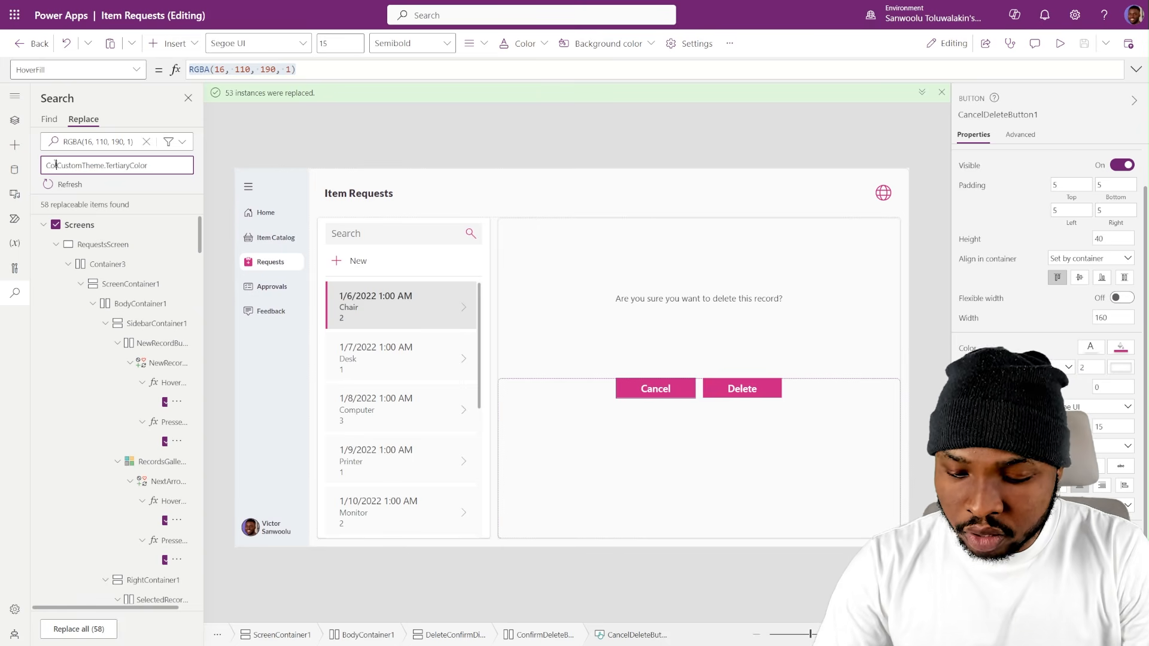
text(e()
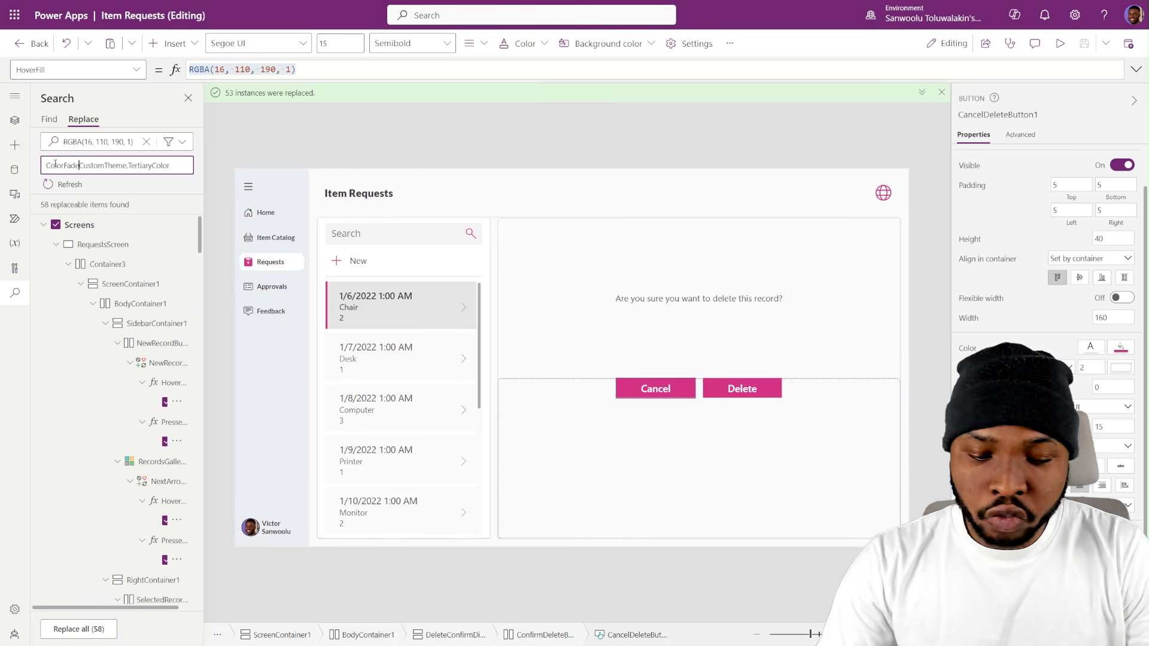
click(184, 167)
text(,)
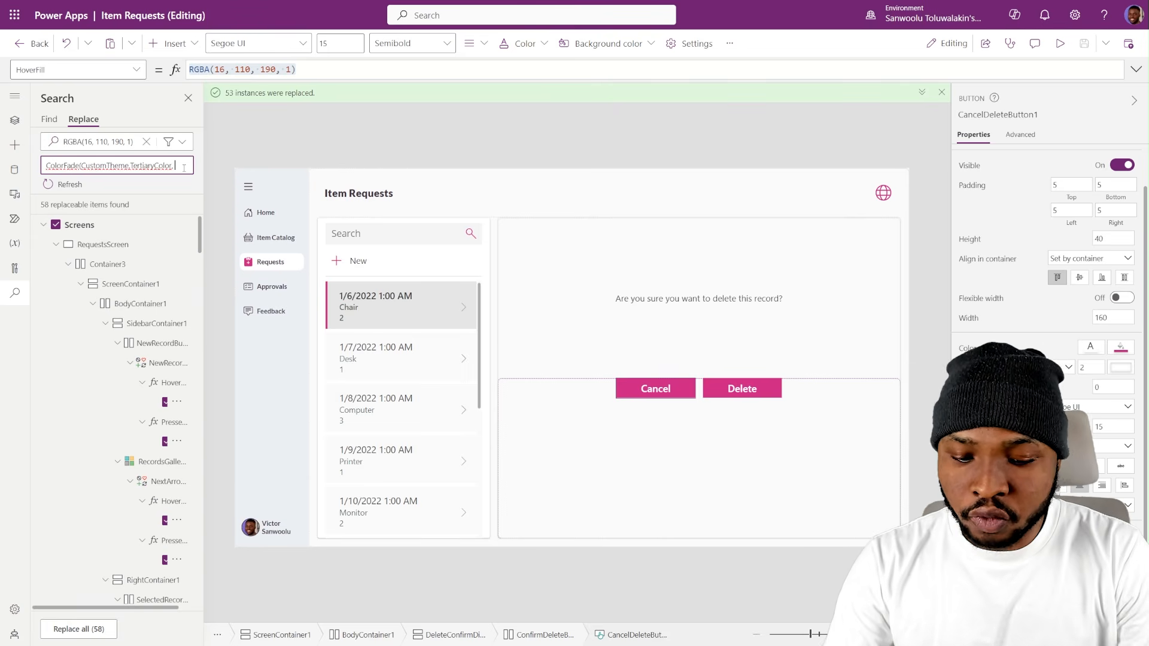
text( -20)
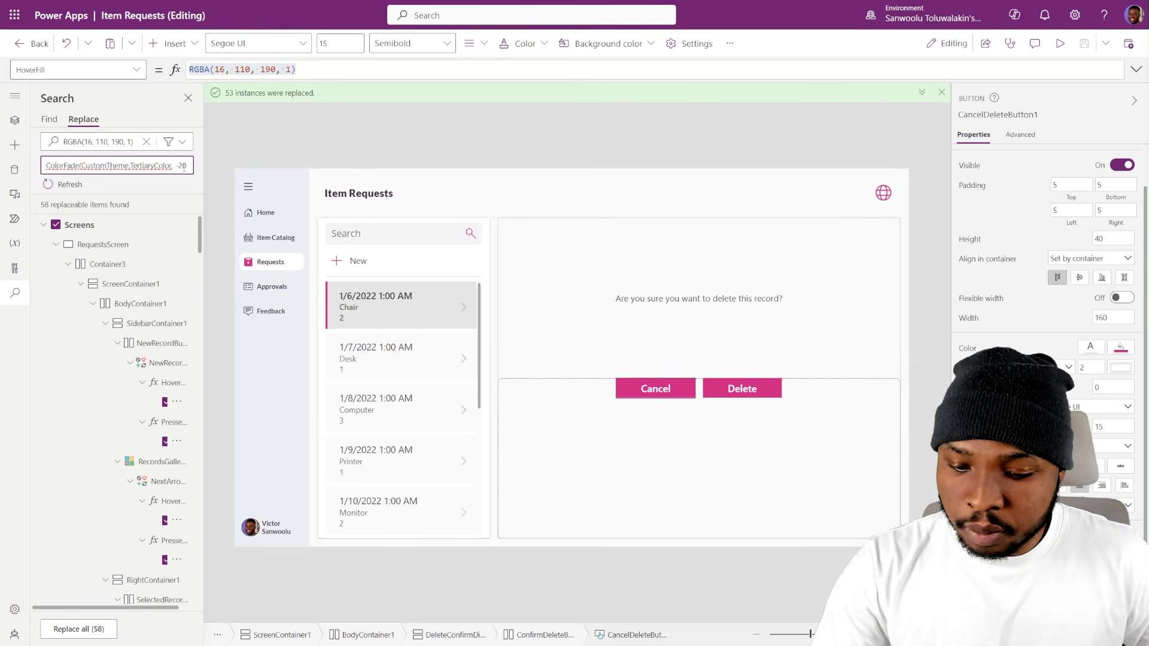
text(%)
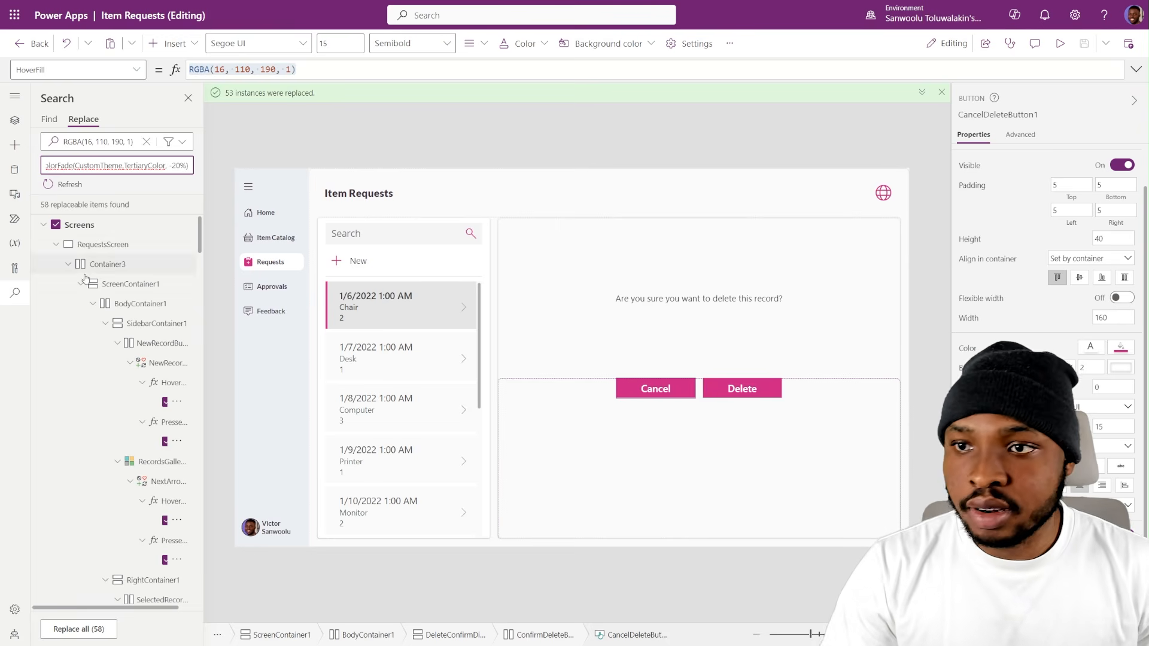
text())
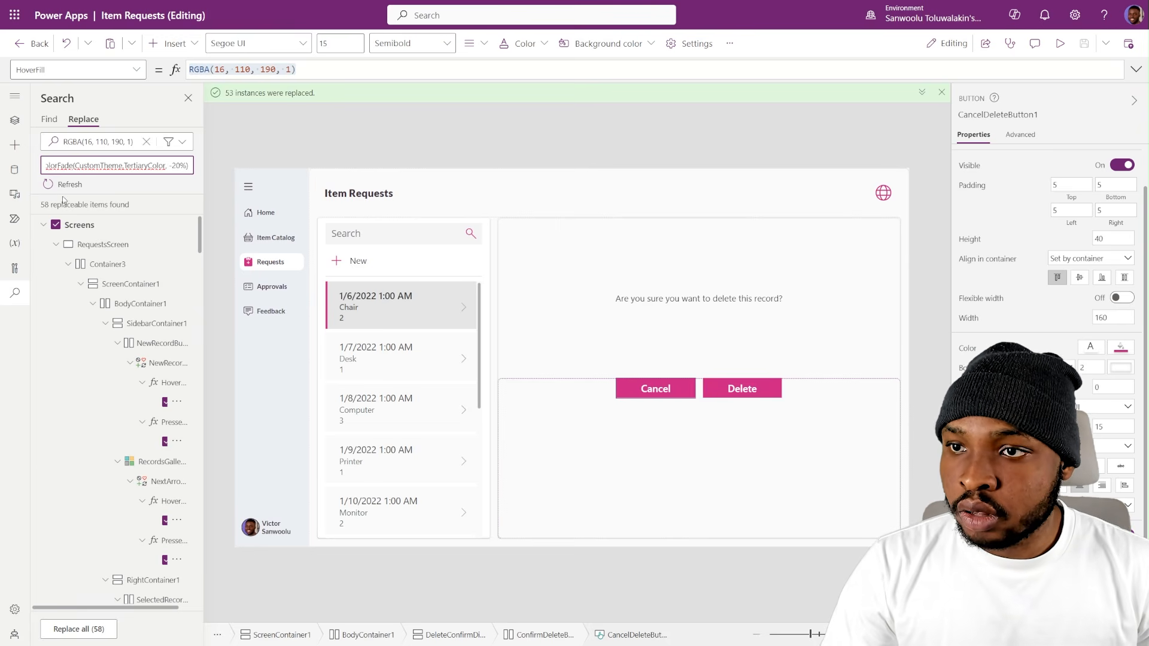
click(53, 191)
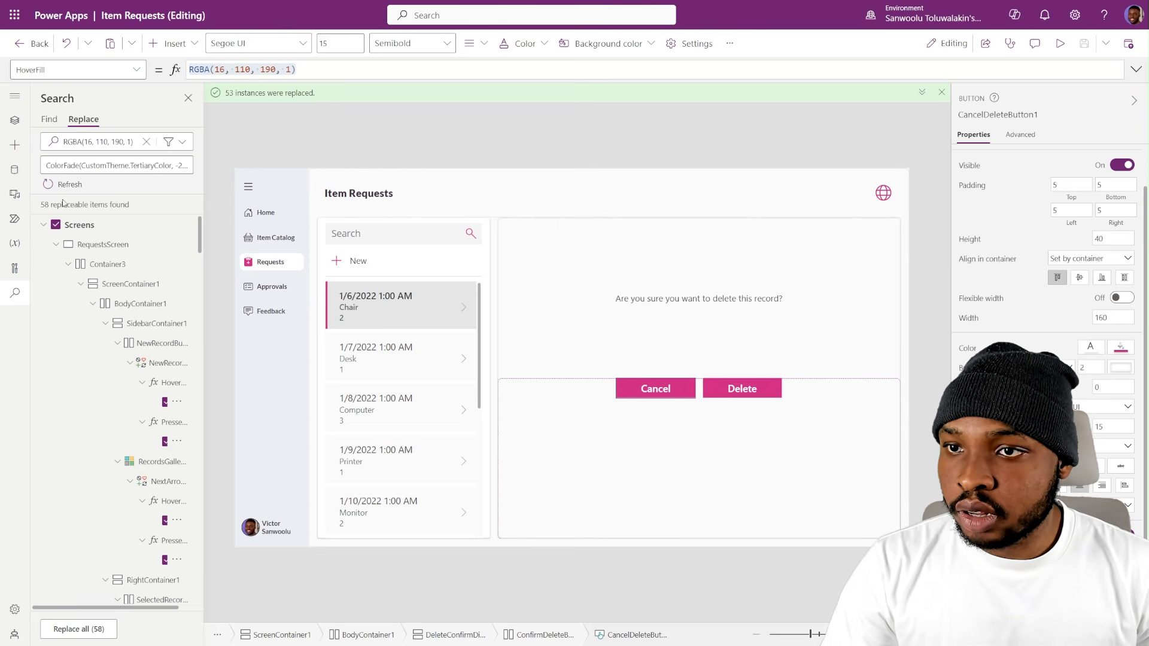
click(93, 634)
click(570, 375)
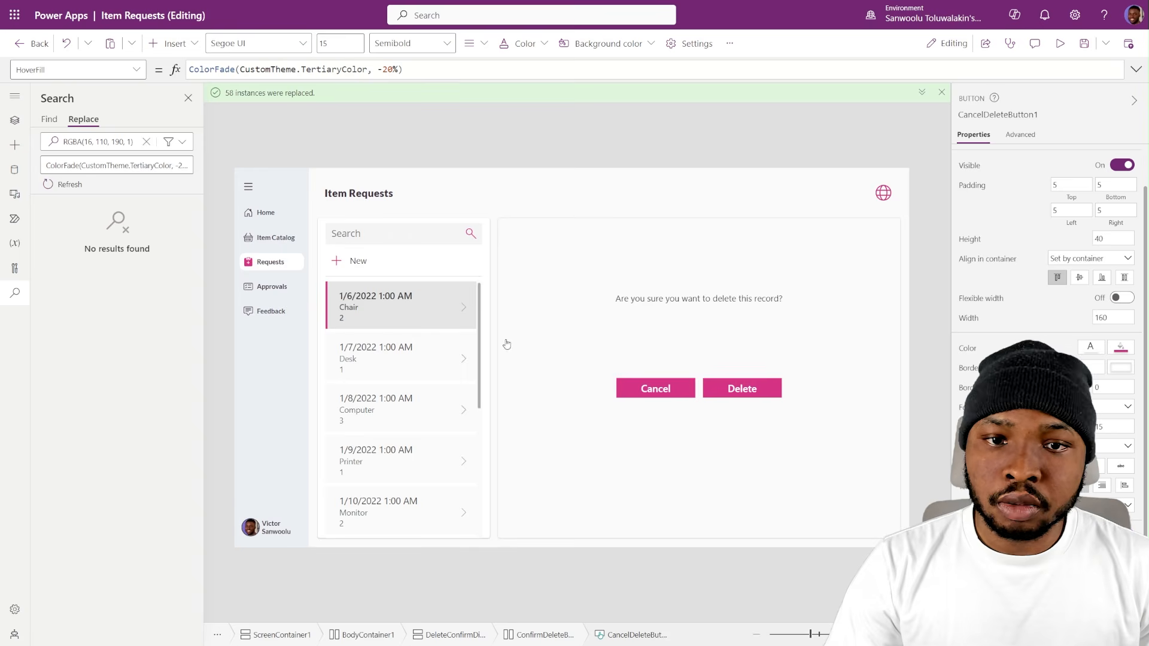
- Dismiss the delete confirmation without deleting, and check the fonts of the New label, FulFillment Date label and Search box
alt+click(656, 389)
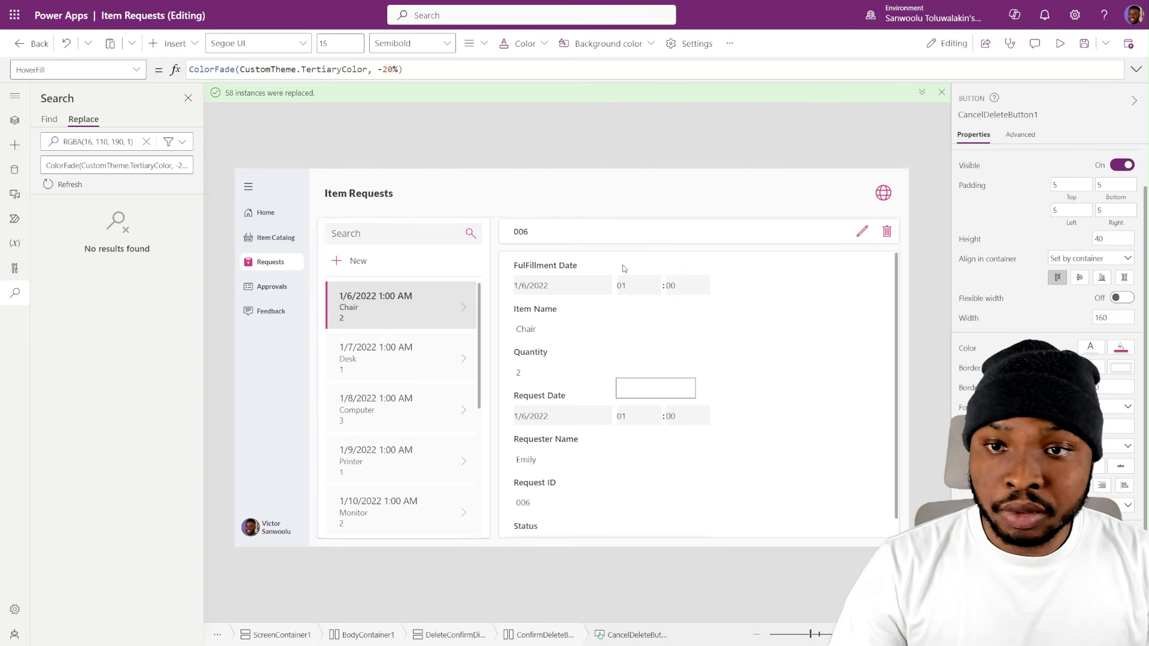
click(498, 145)
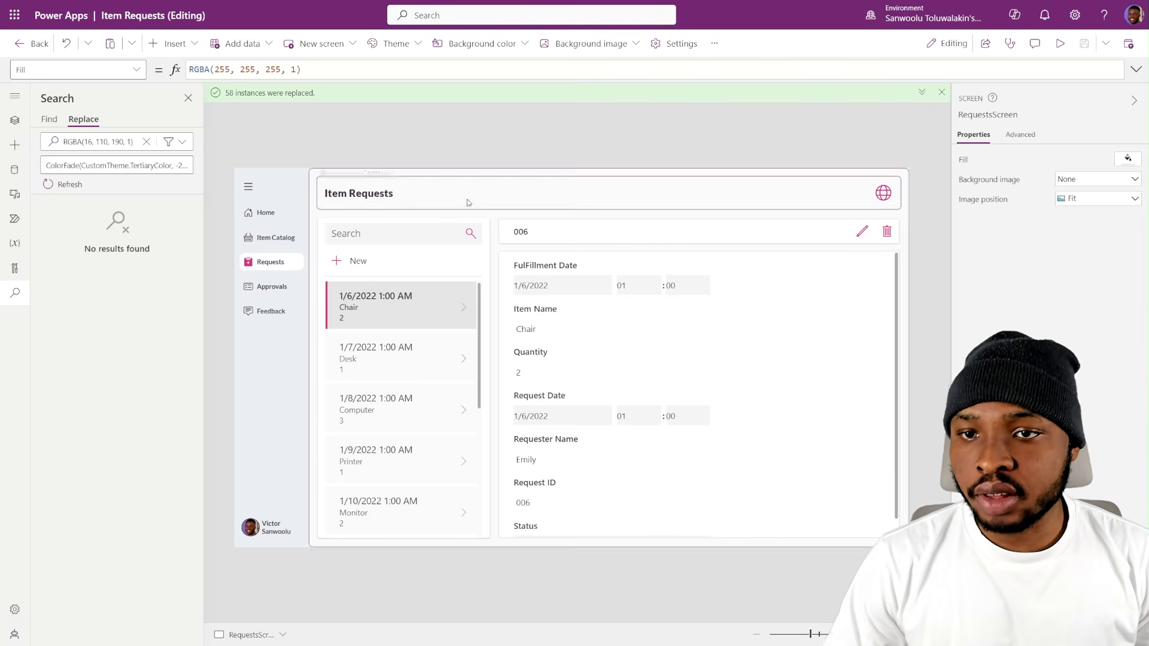
click(376, 265)
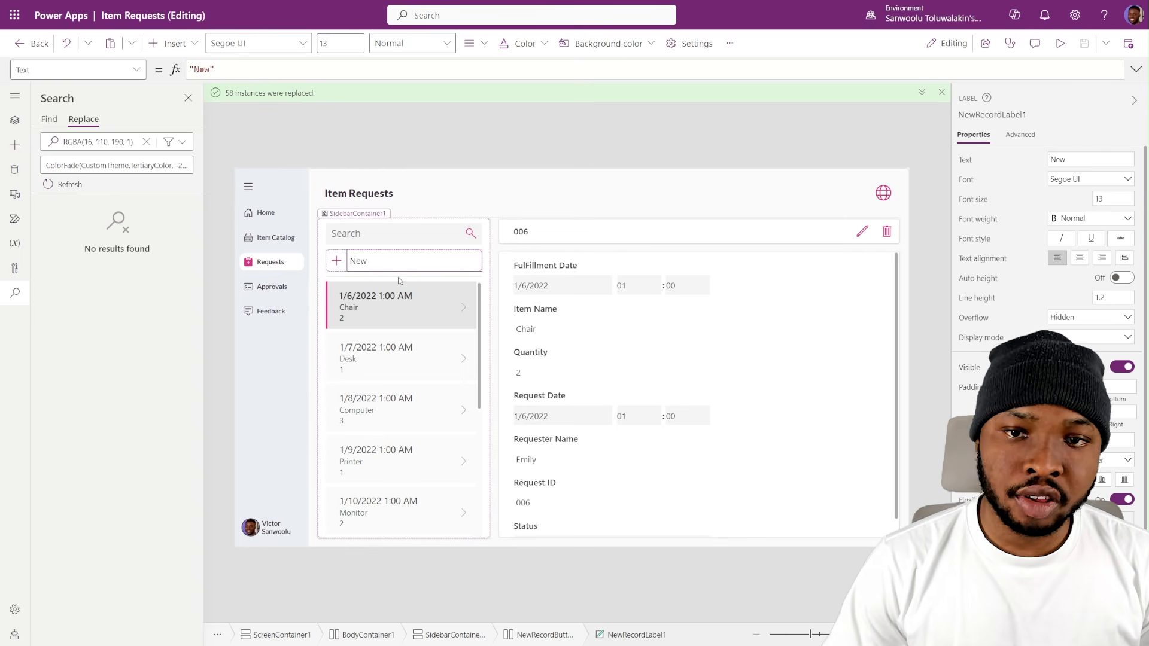
click(628, 265)
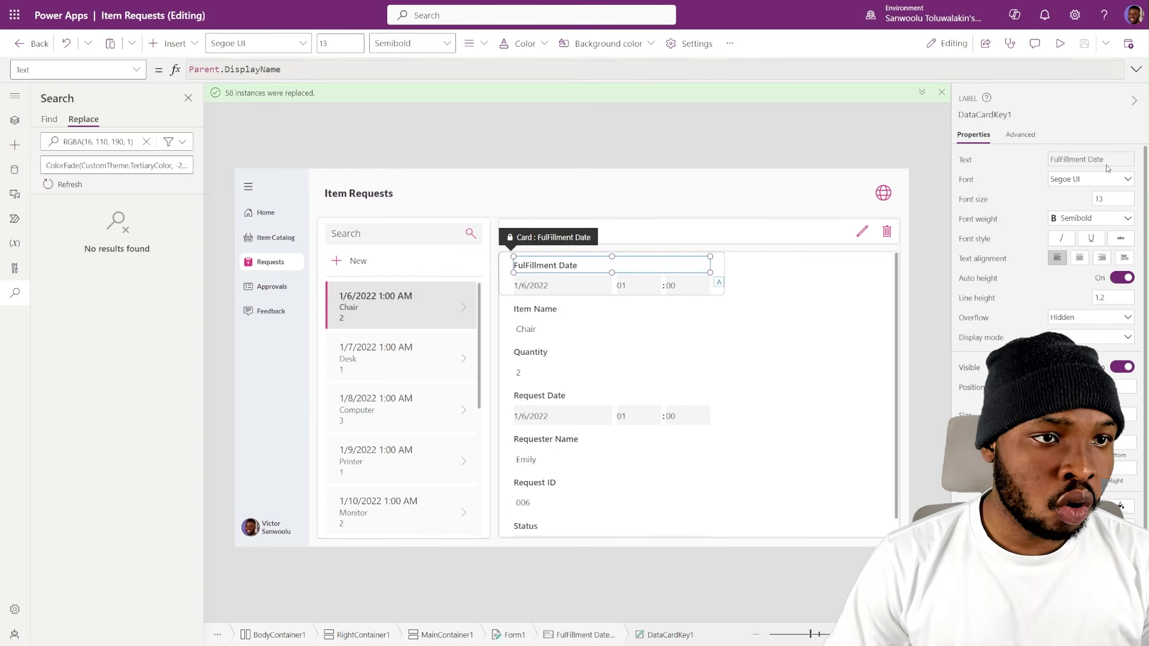
click(372, 235)
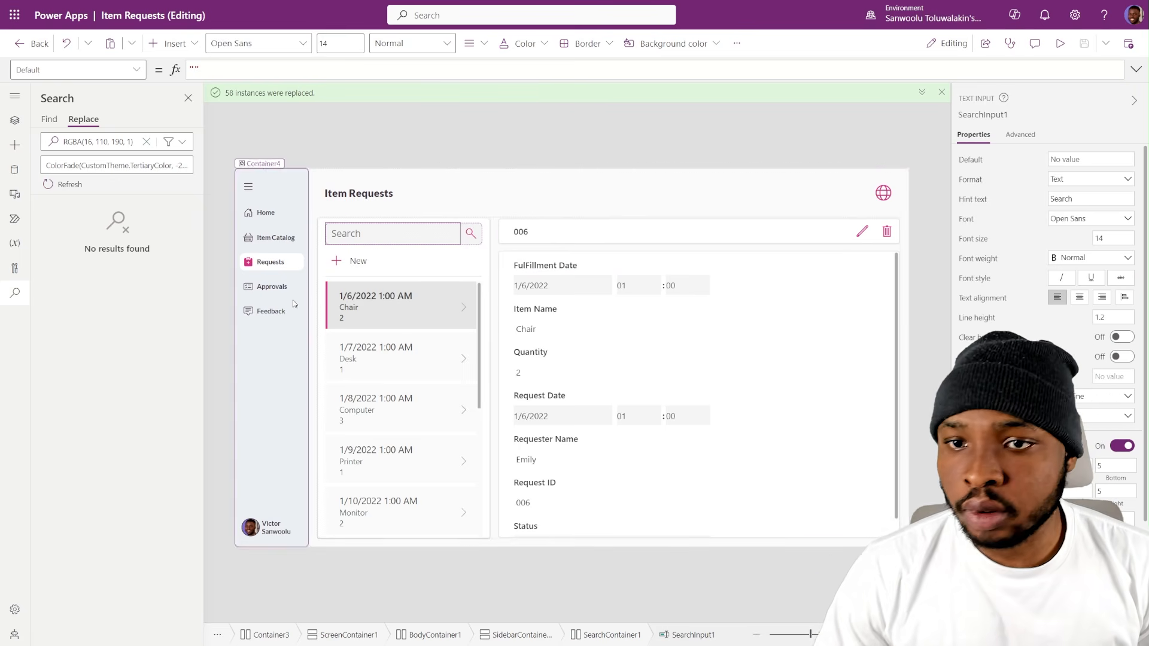
- Copy the Font formula Font.'Segoe UI' from the New label and enter it as the app-wide search term
click(368, 275)
click(368, 271)
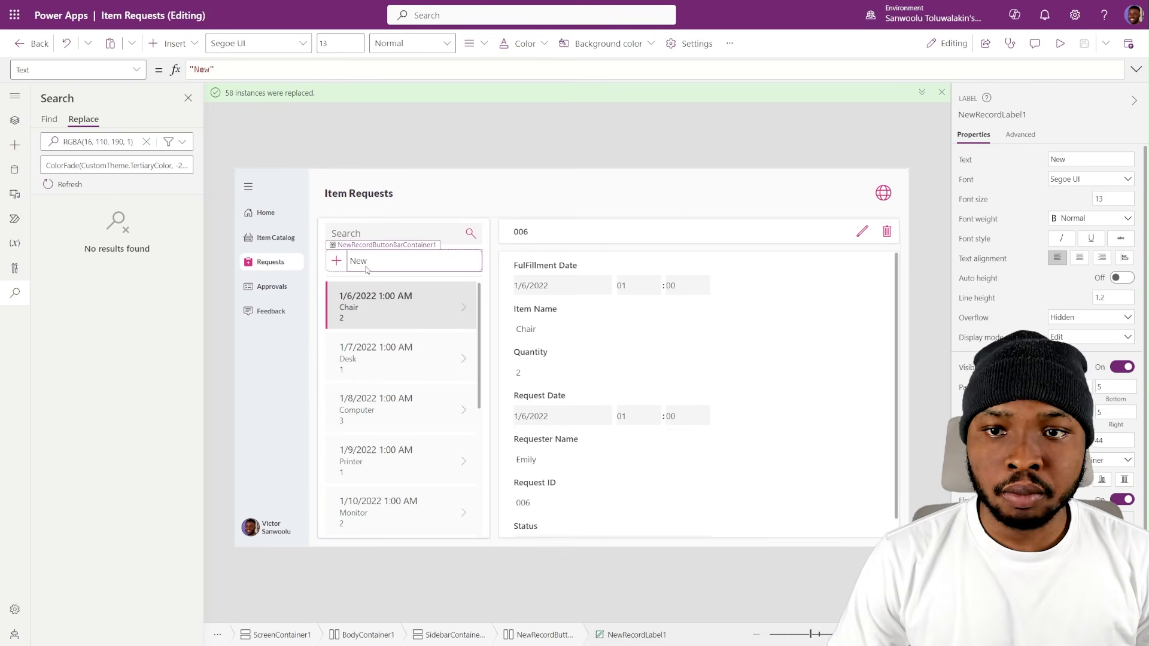
click(967, 180)
key(ctrl+c)
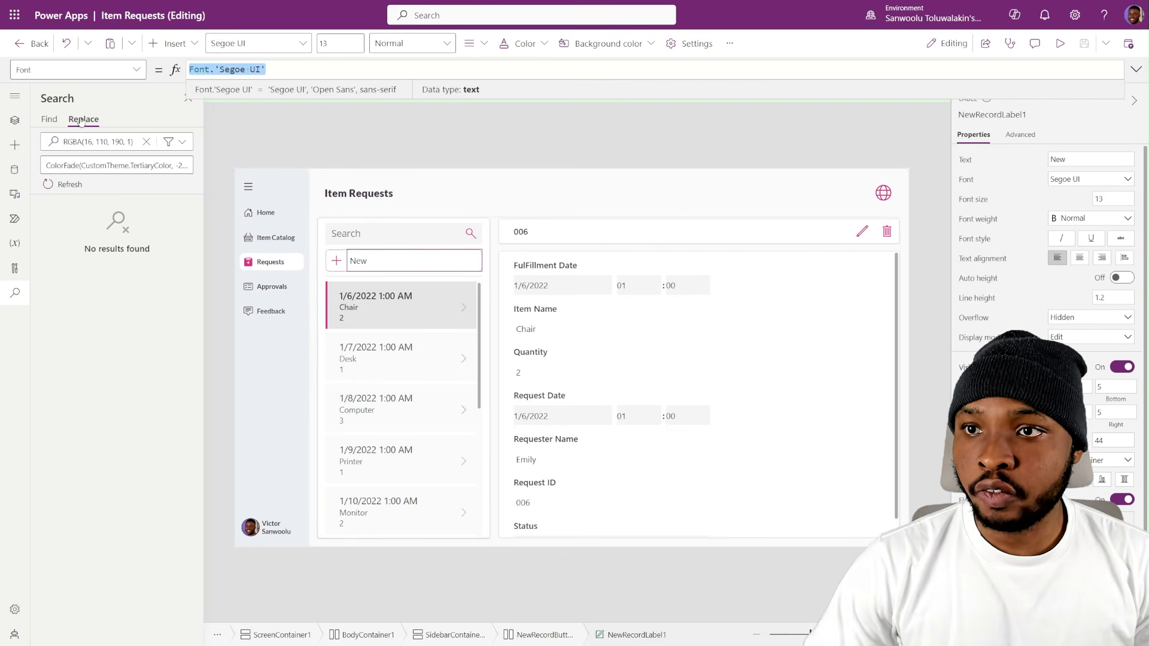
click(84, 141)
key(ctrl+v)
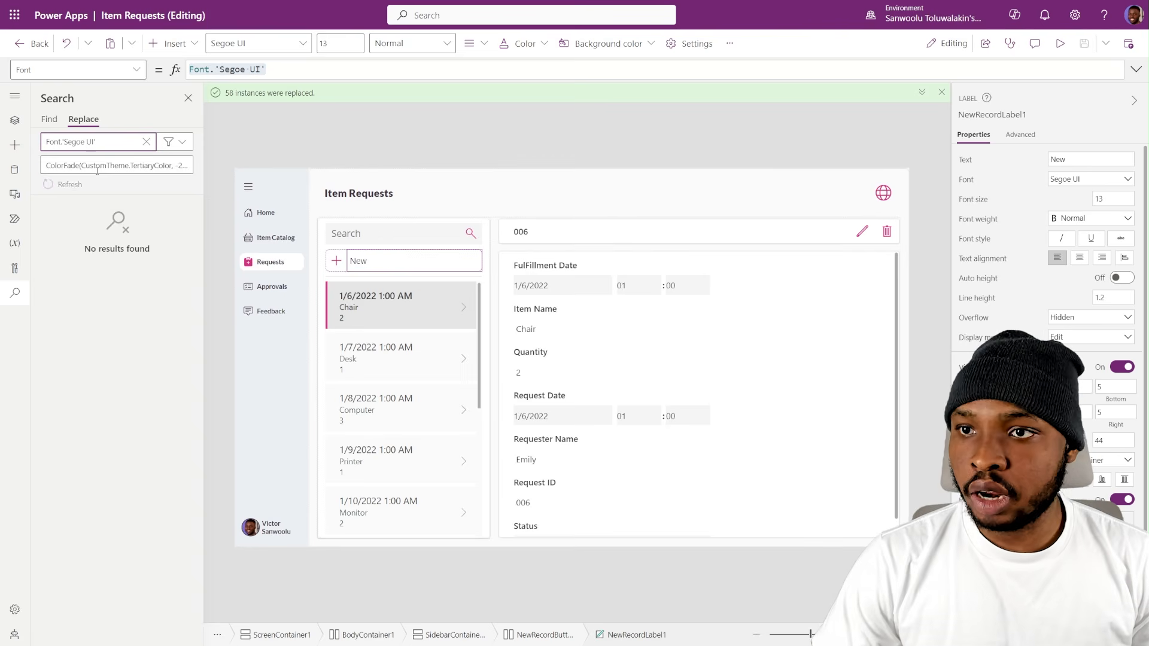
click(97, 171)
- Set the New label's font to Lato and copy its Font formula
click(1090, 179)
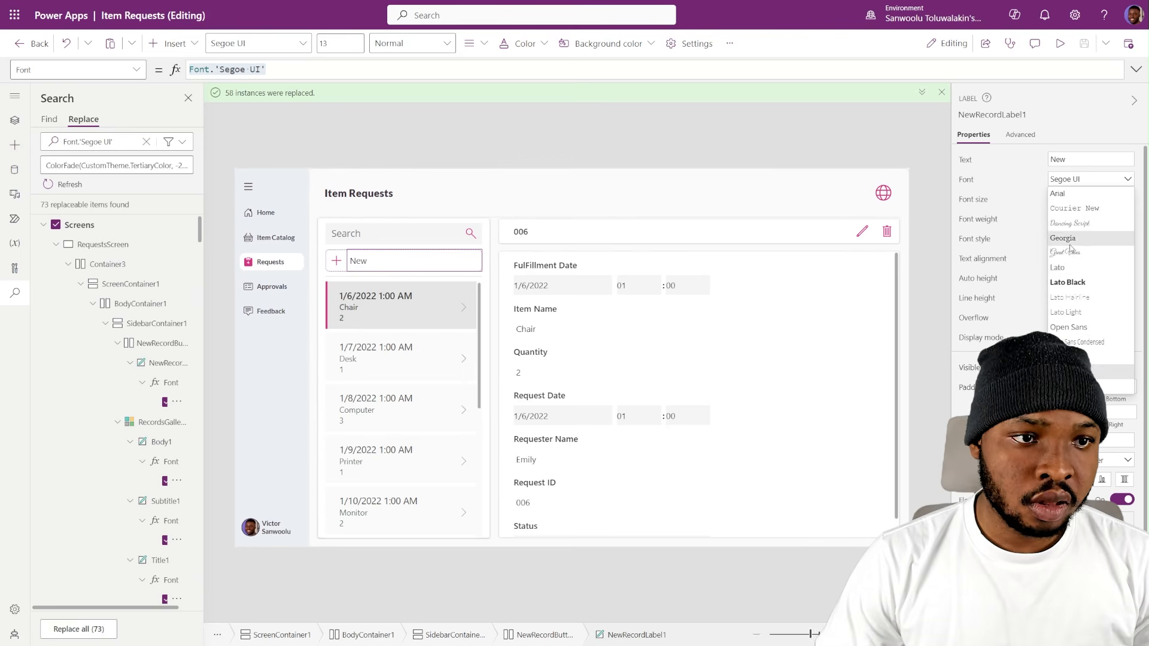
click(1071, 258)
drag(269, 67, 187, 70)
key(ctrl+c)
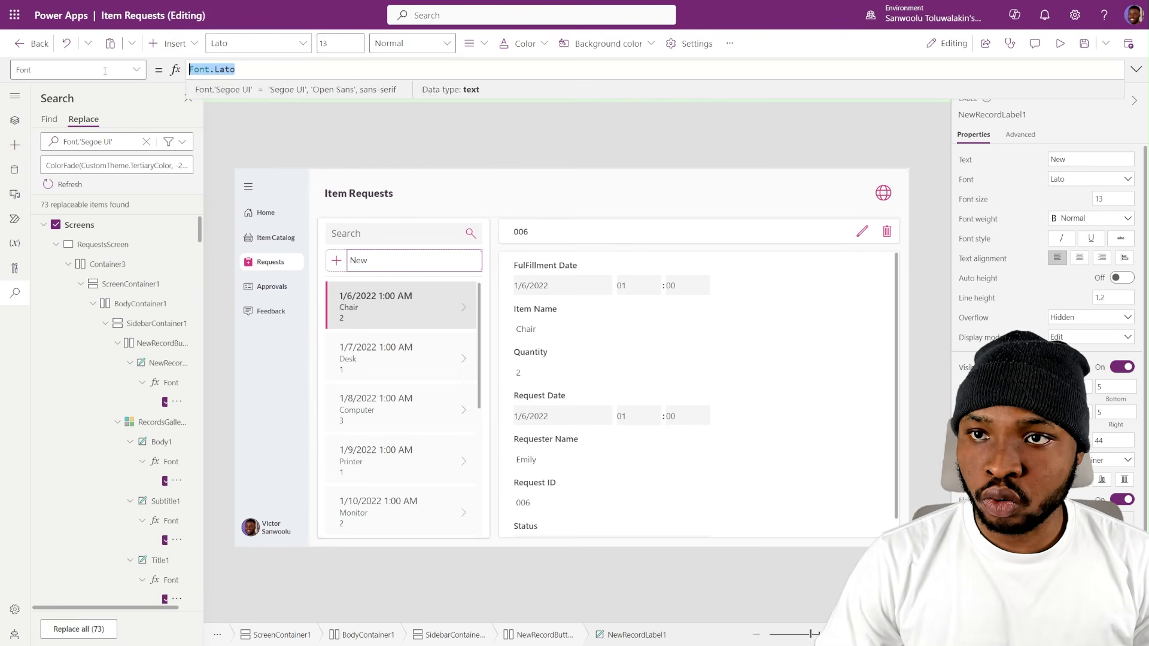
- Replace all remaining instances of Font.'Segoe UI' across the app with Font.Lato
click(92, 147)
click(90, 163)
key(ctrl+a)
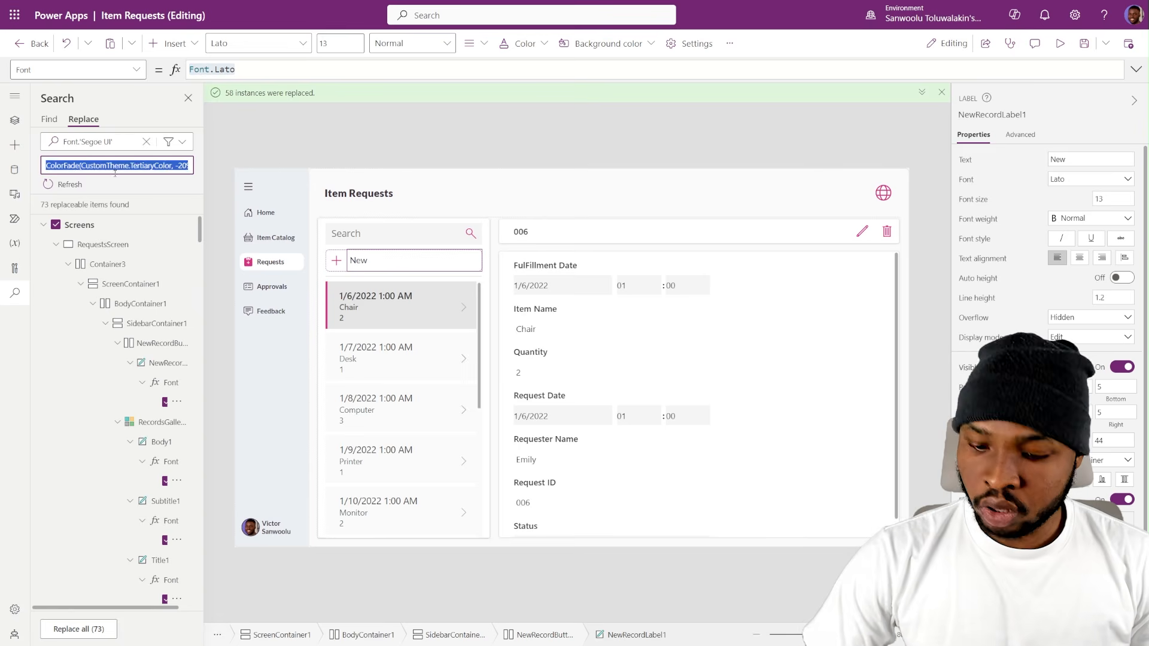
key(ctrl+v)
click(46, 186)
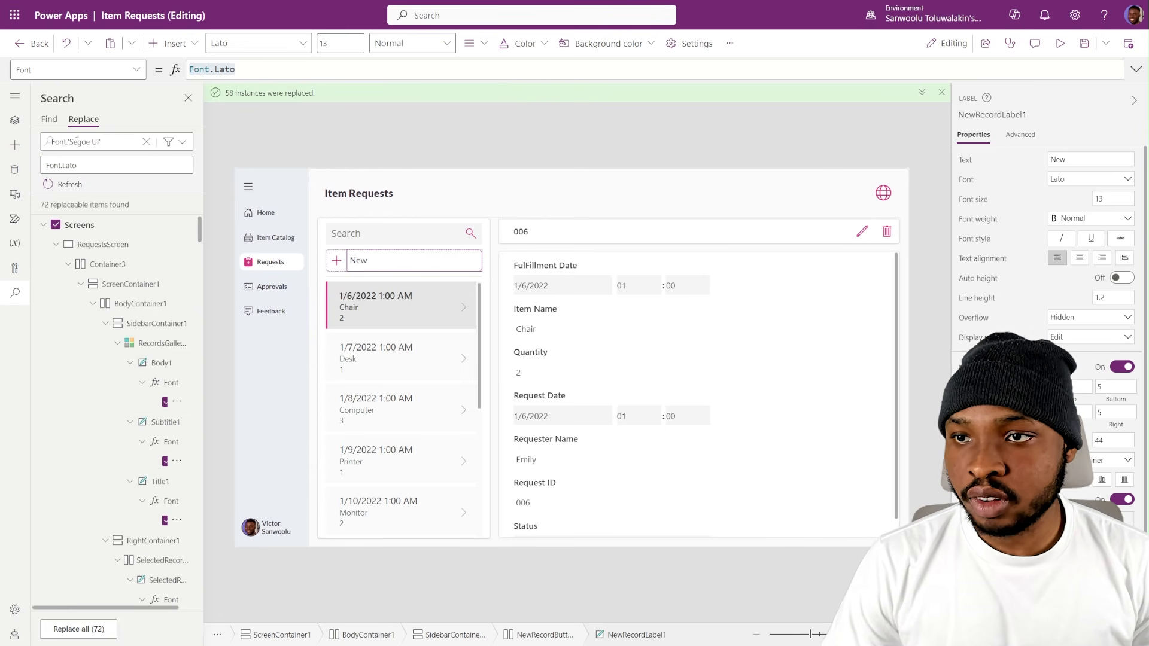
click(96, 629)
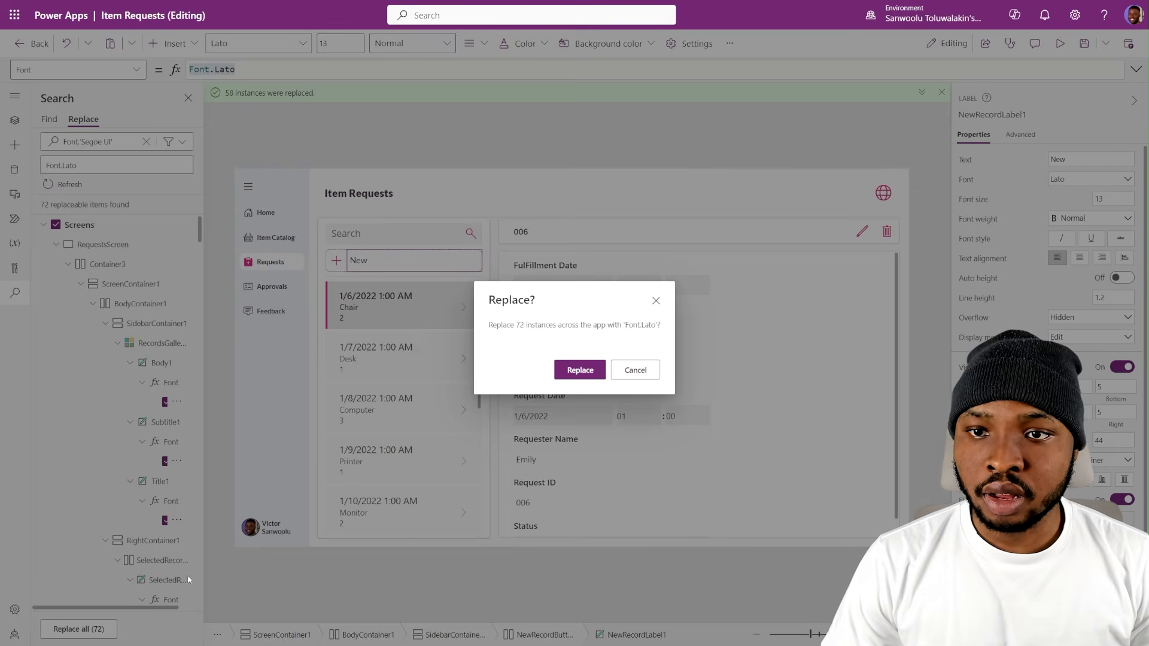
click(575, 373)
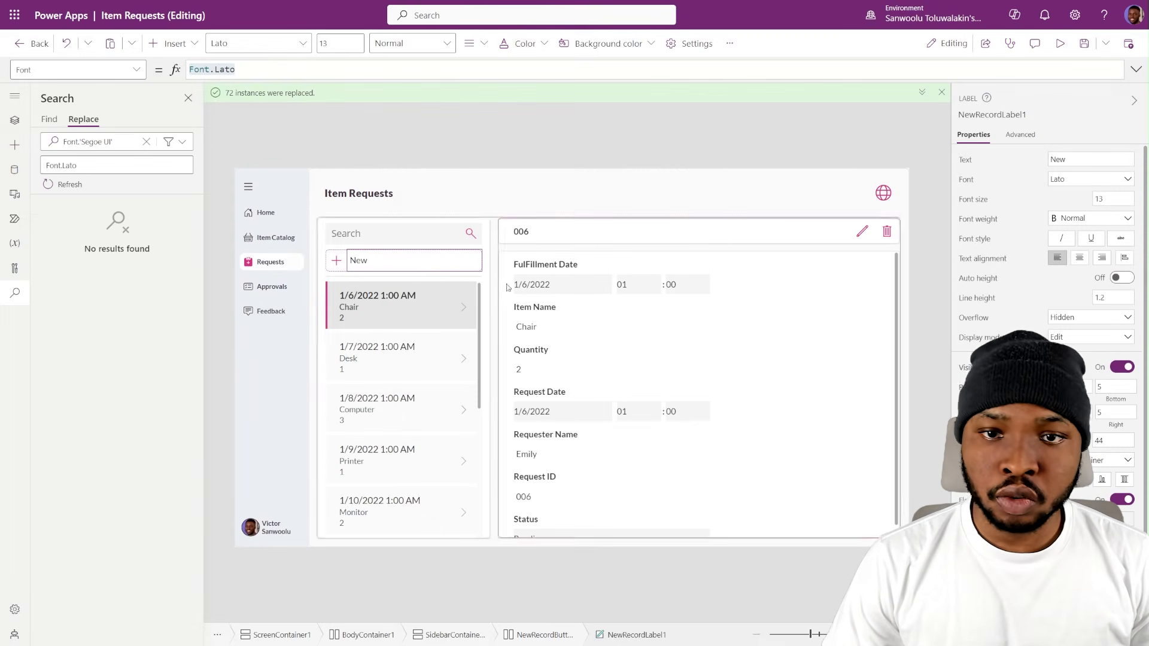
- Copy the Search box's font formula Font.'Open Sans' and replace all its instances across the app with Font.Lato
click(369, 237)
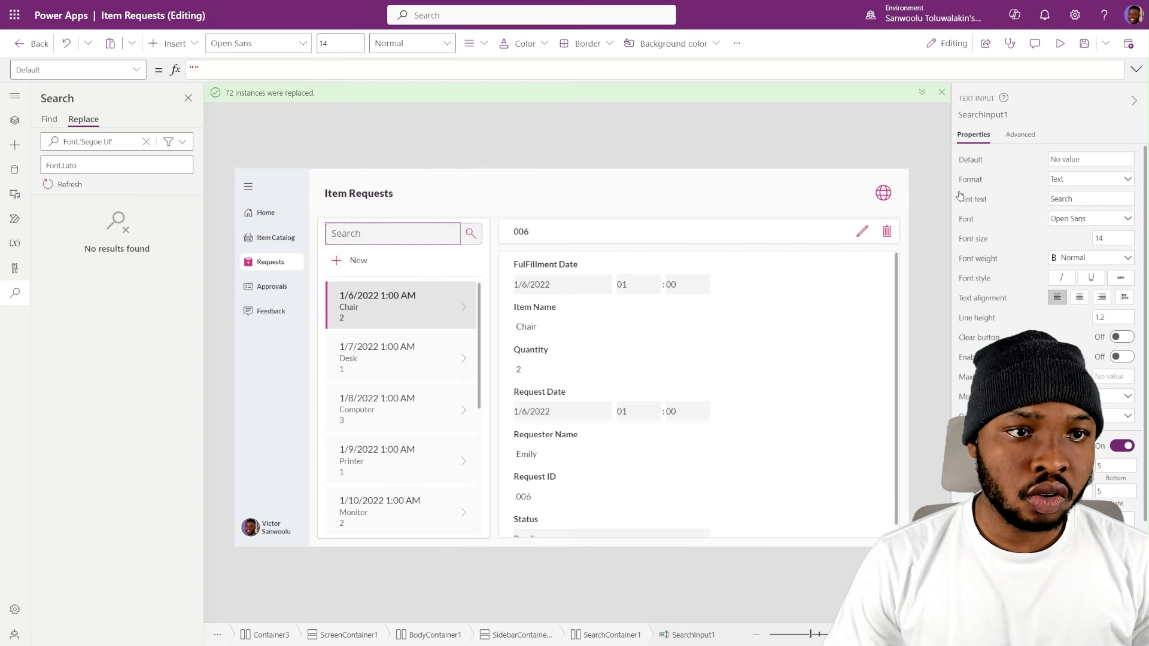
click(968, 220)
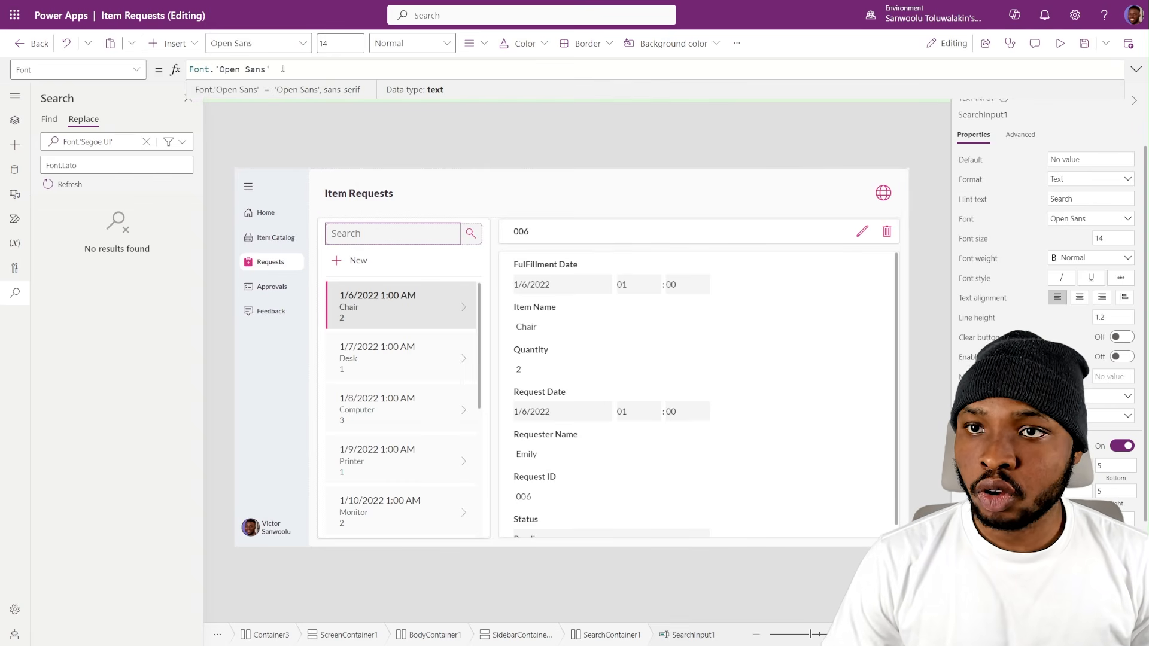
drag(282, 68, 147, 71)
key(ctrl+c)
click(94, 140)
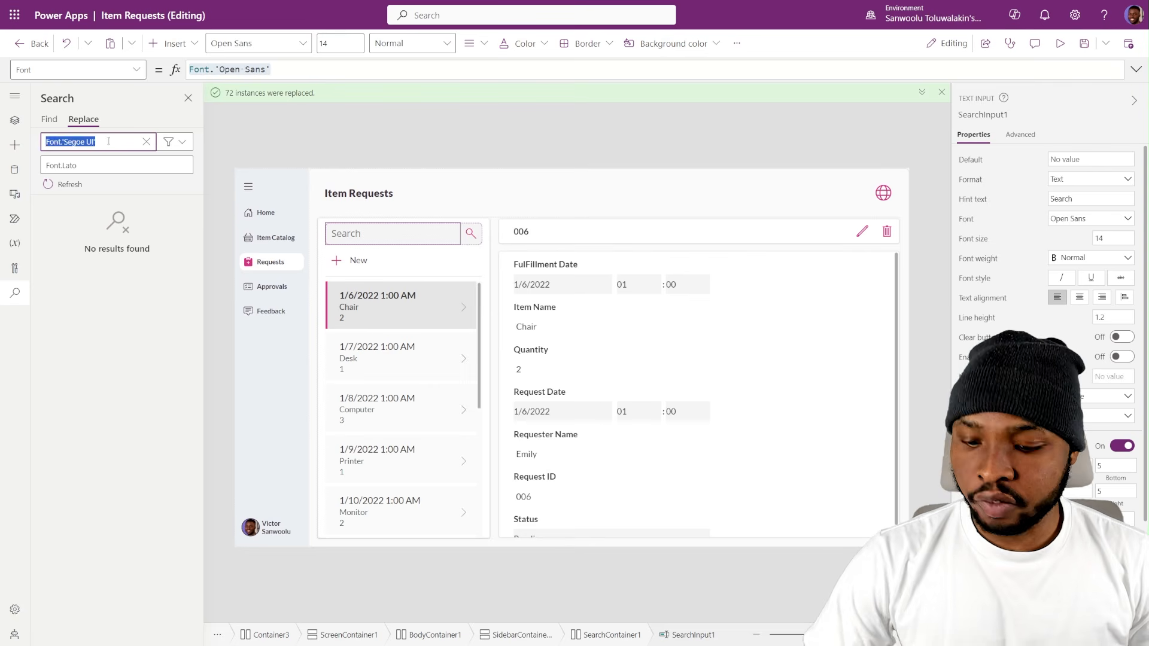
key(ctrl+v)
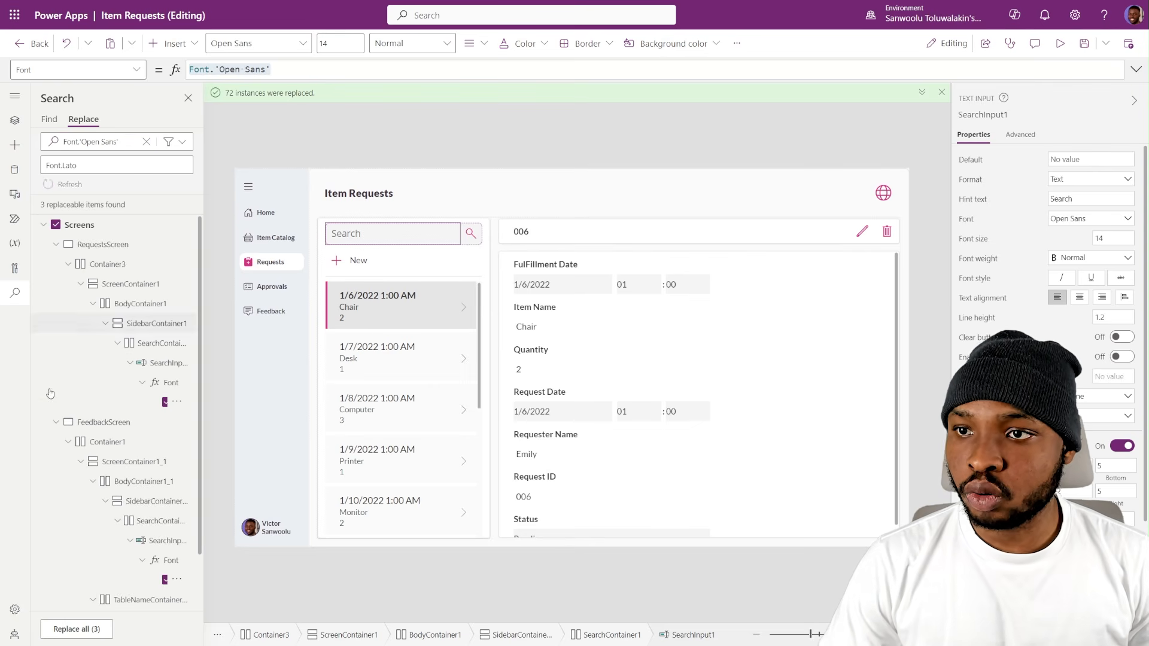
click(85, 639)
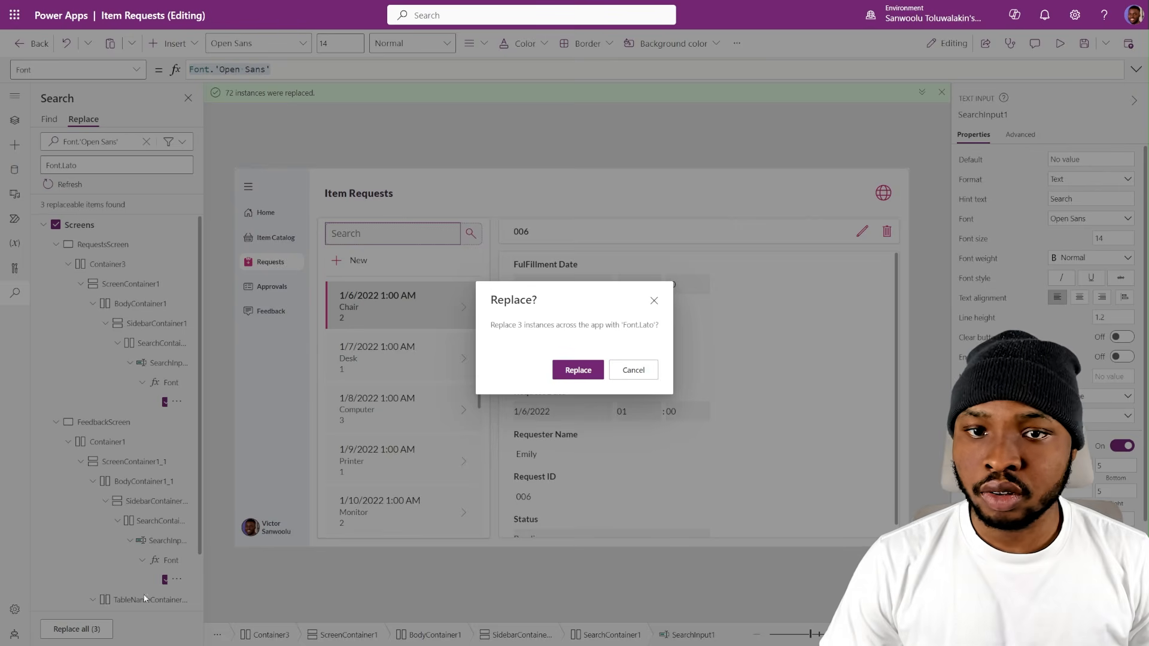
click(571, 375)
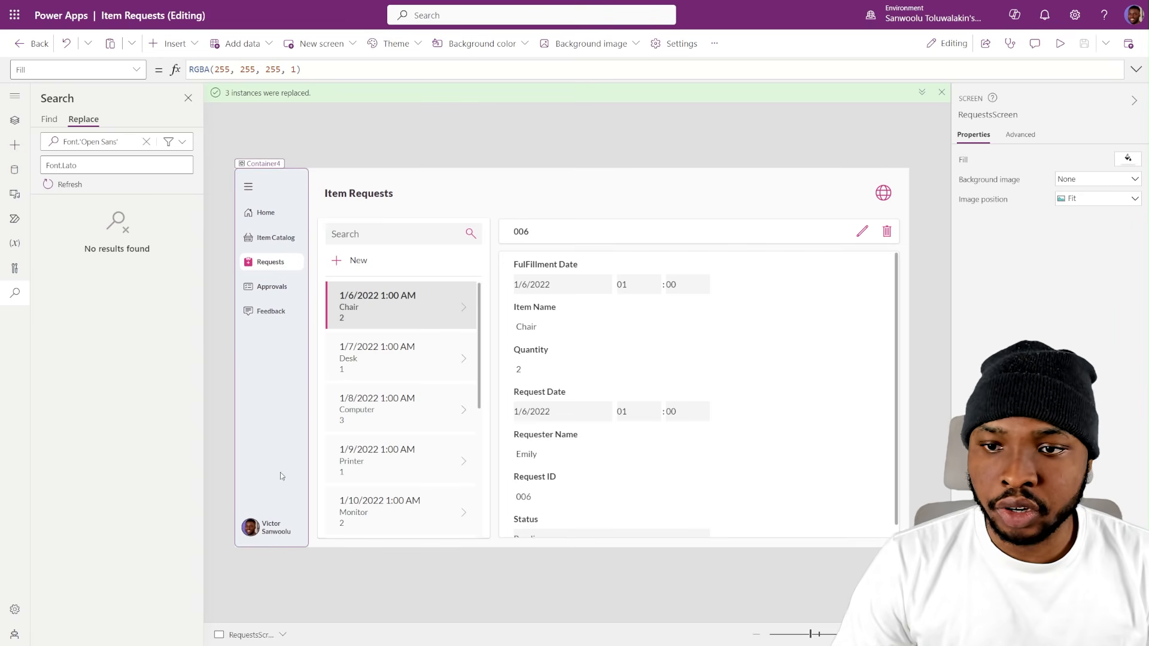
- Set the Fill of Container3 on RequestsScreen to CustomTheme.PrimaryColor
click(16, 119)
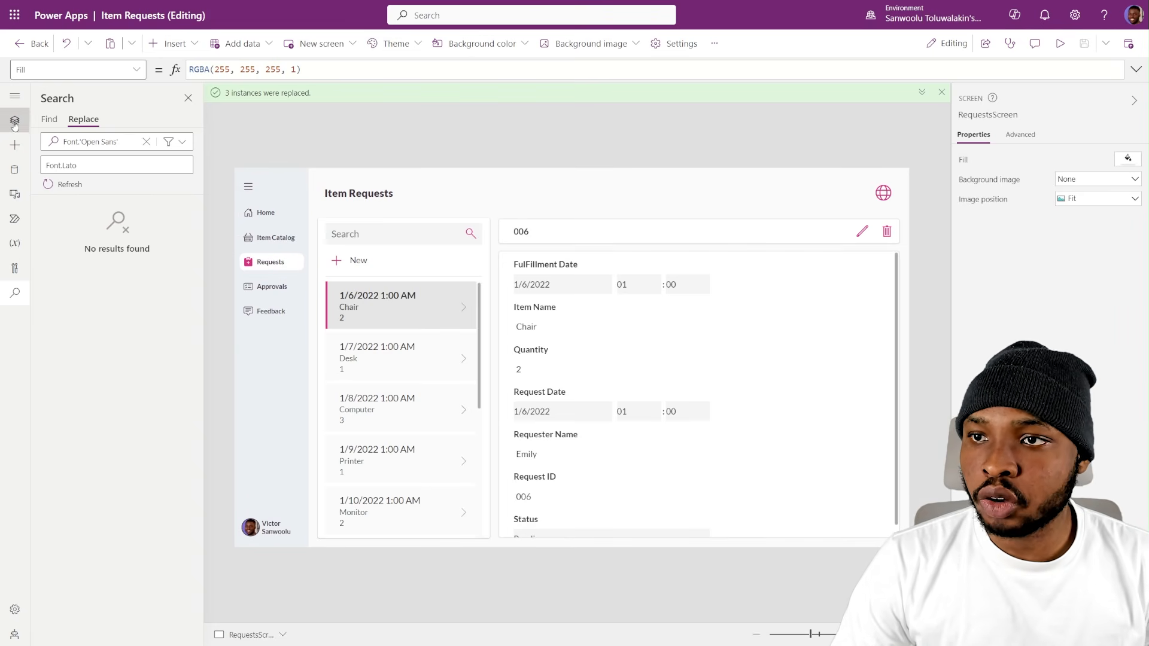
click(106, 222)
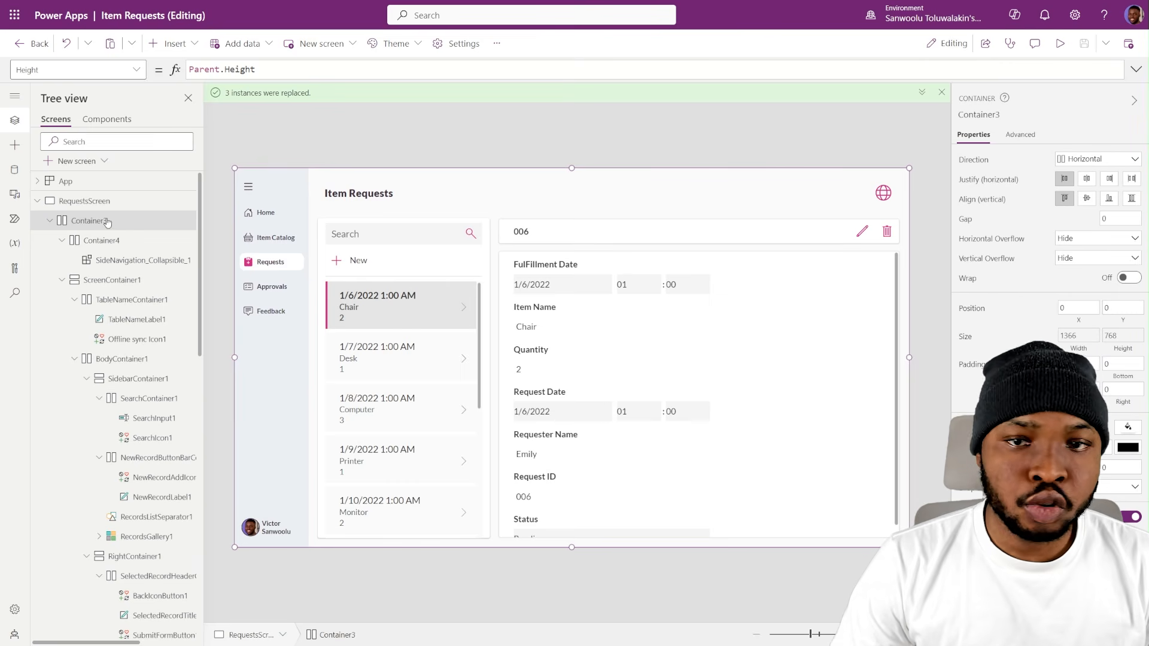
click(969, 428)
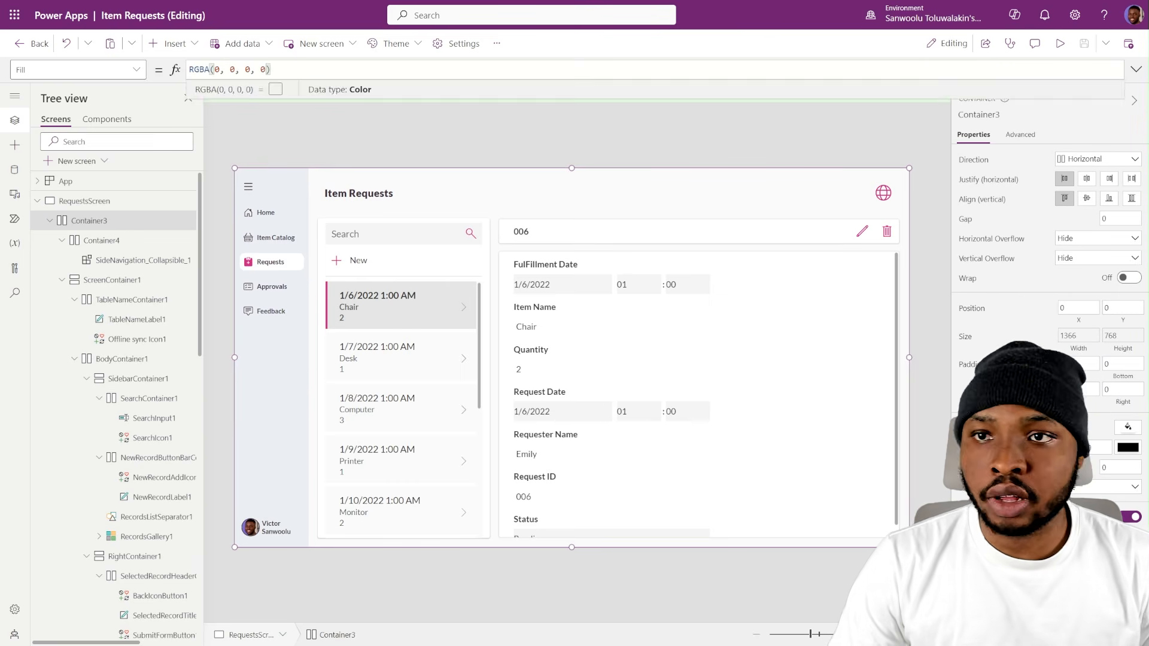
key(ctrl+a)
text(Cus)
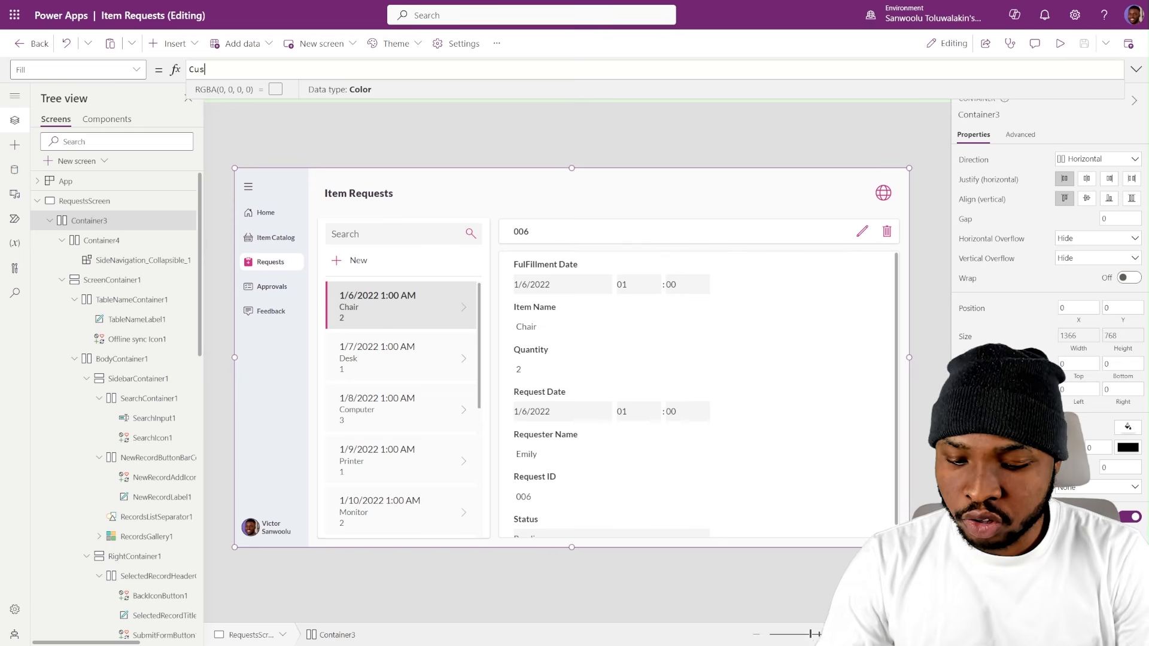
text(to)
key(Tab)
text(.pr)
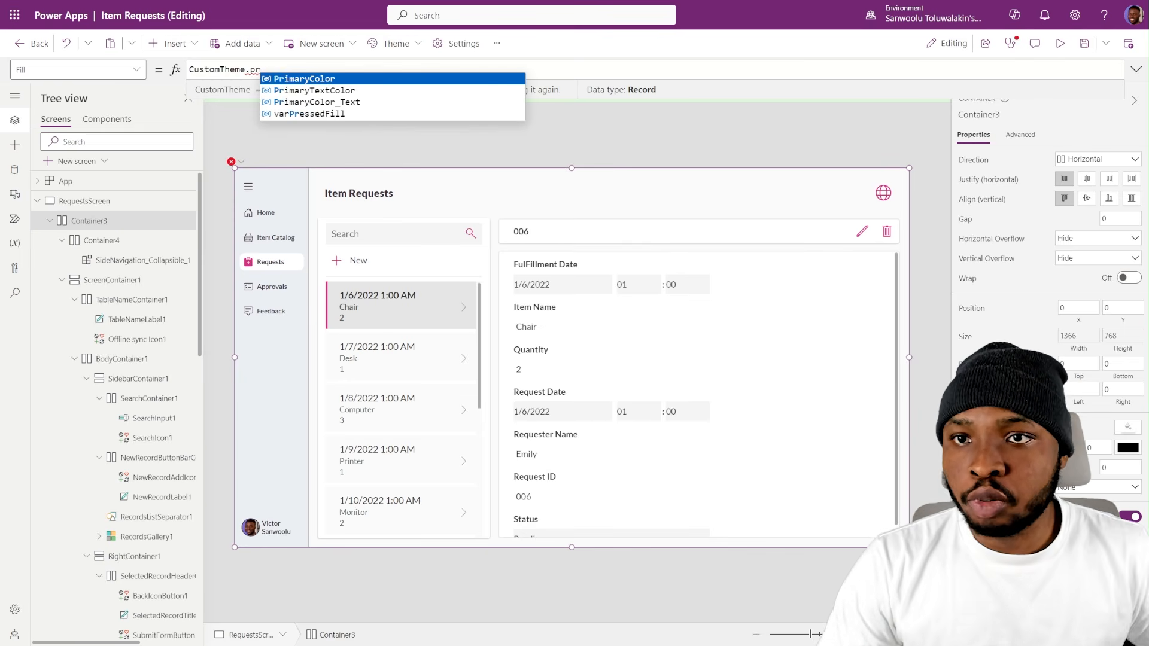
key(Tab)
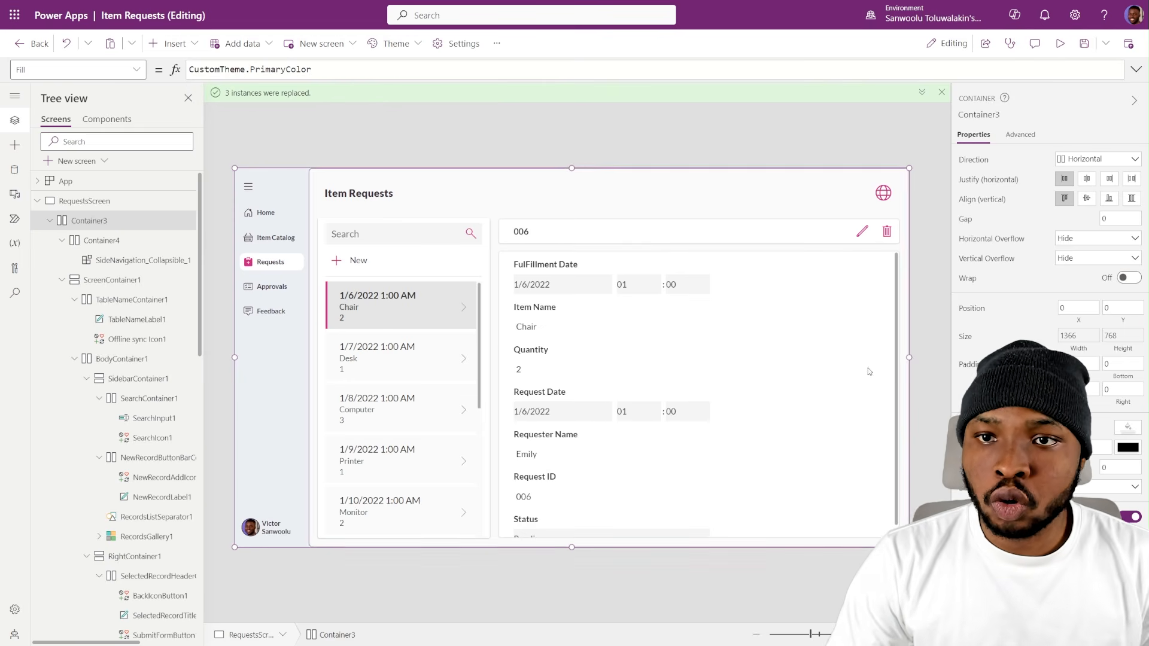
- Change ScreenContainer1's fill color so the area behind the requests content matches the side navigation background
click(110, 240)
click(104, 282)
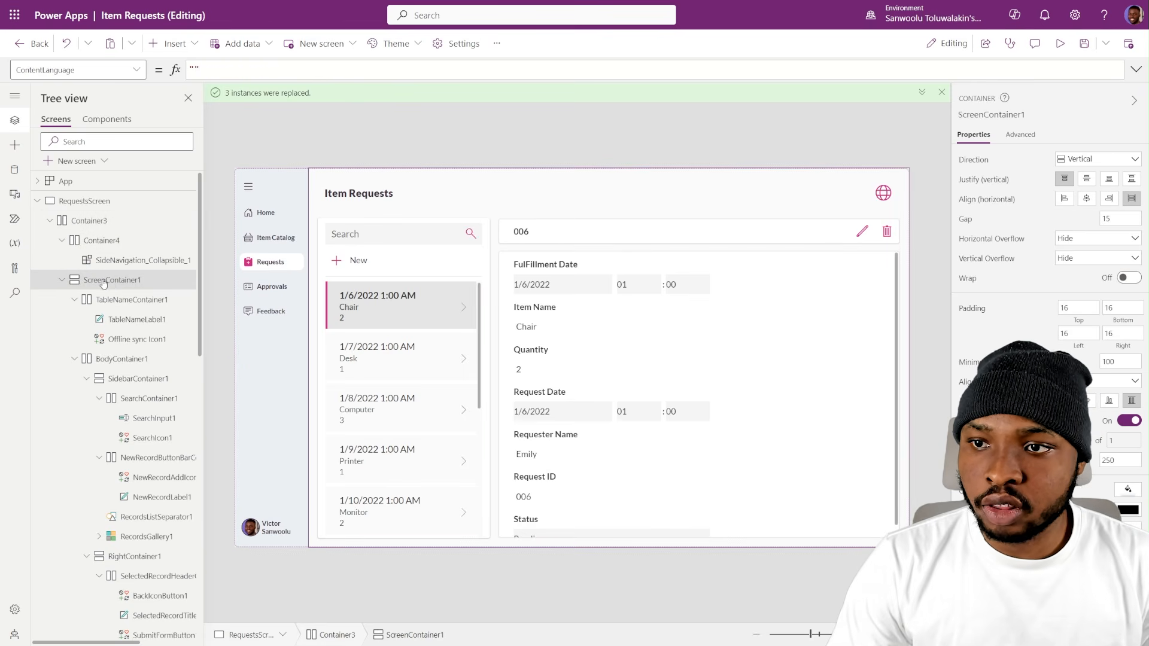
click(1129, 491)
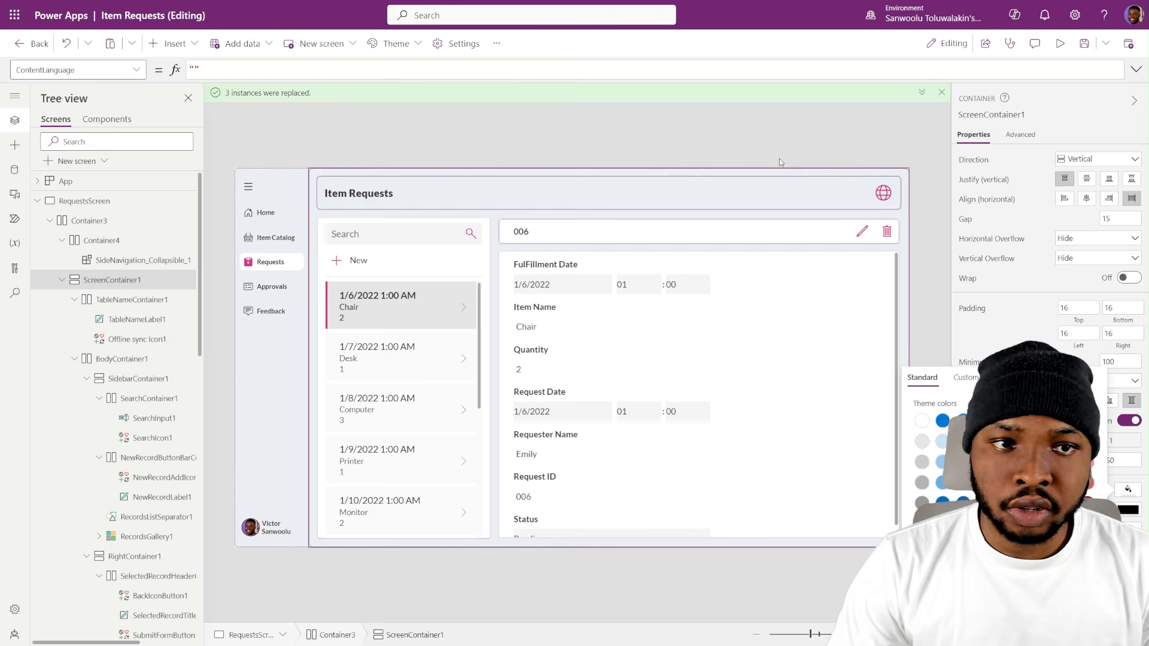
click(753, 141)
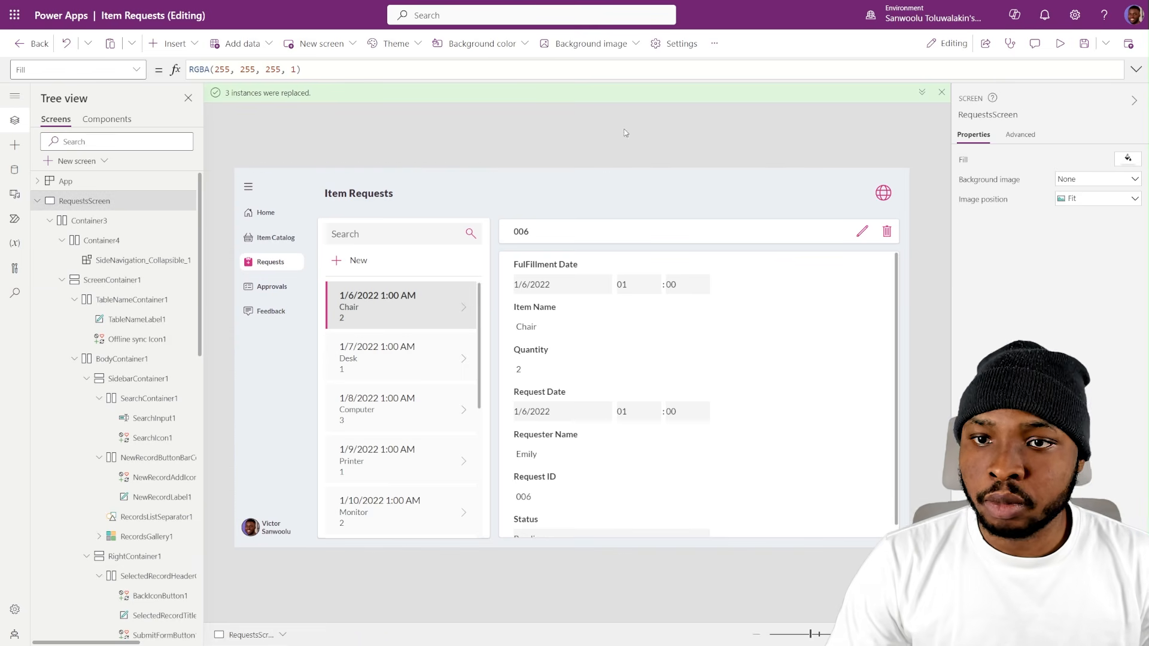
alt+click(257, 191)
alt+click(260, 187)
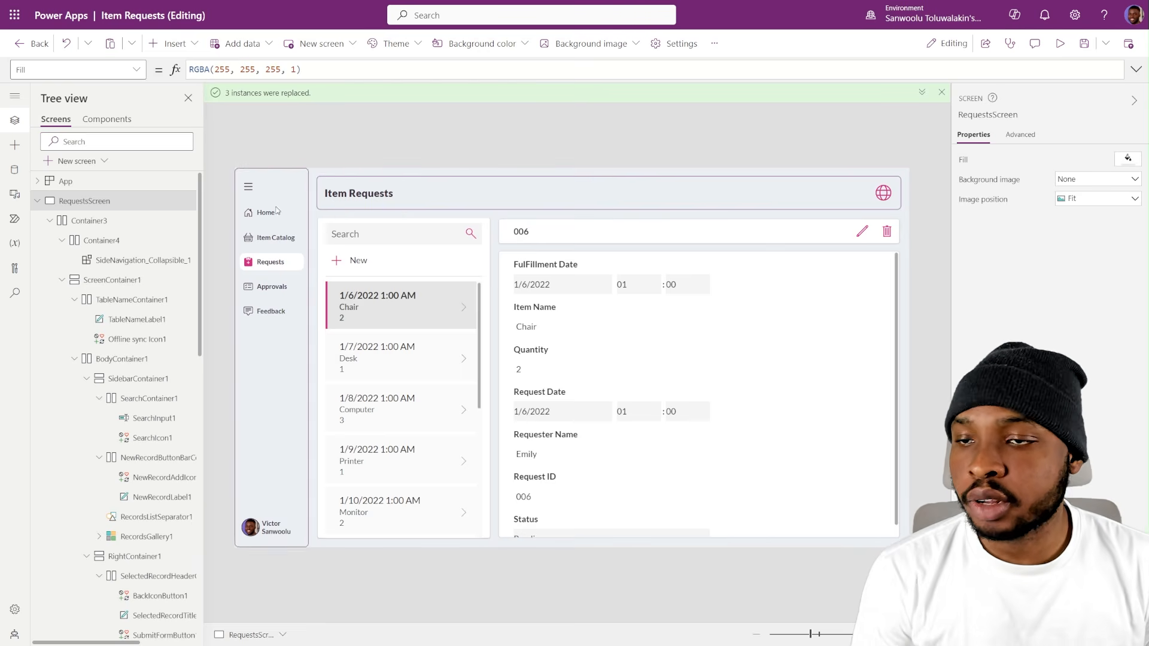
- Delete the Logo OO, Logo Oasis and Wess logo images from the app's media and upload Orata.svg
click(15, 195)
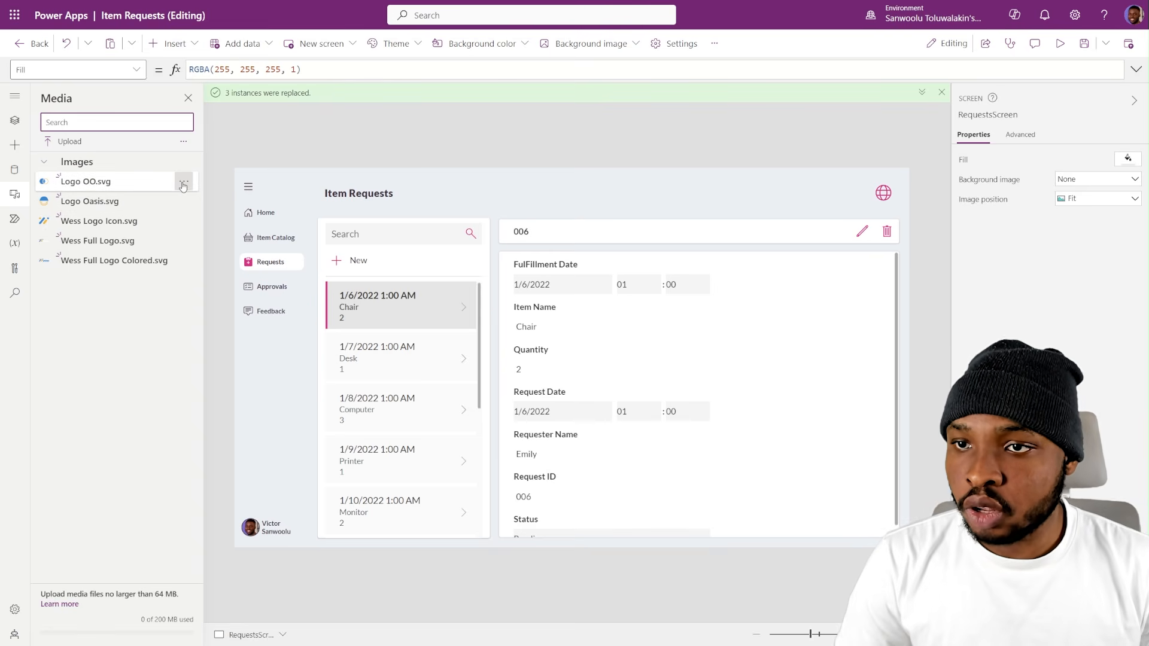
click(183, 183)
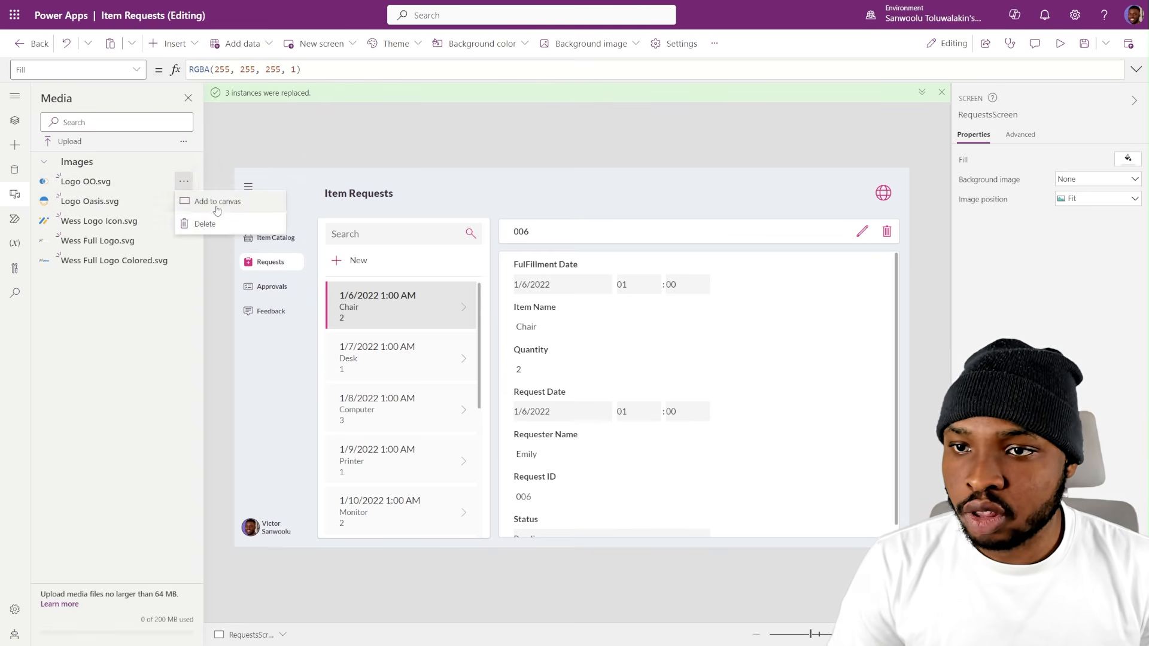
click(184, 221)
click(183, 182)
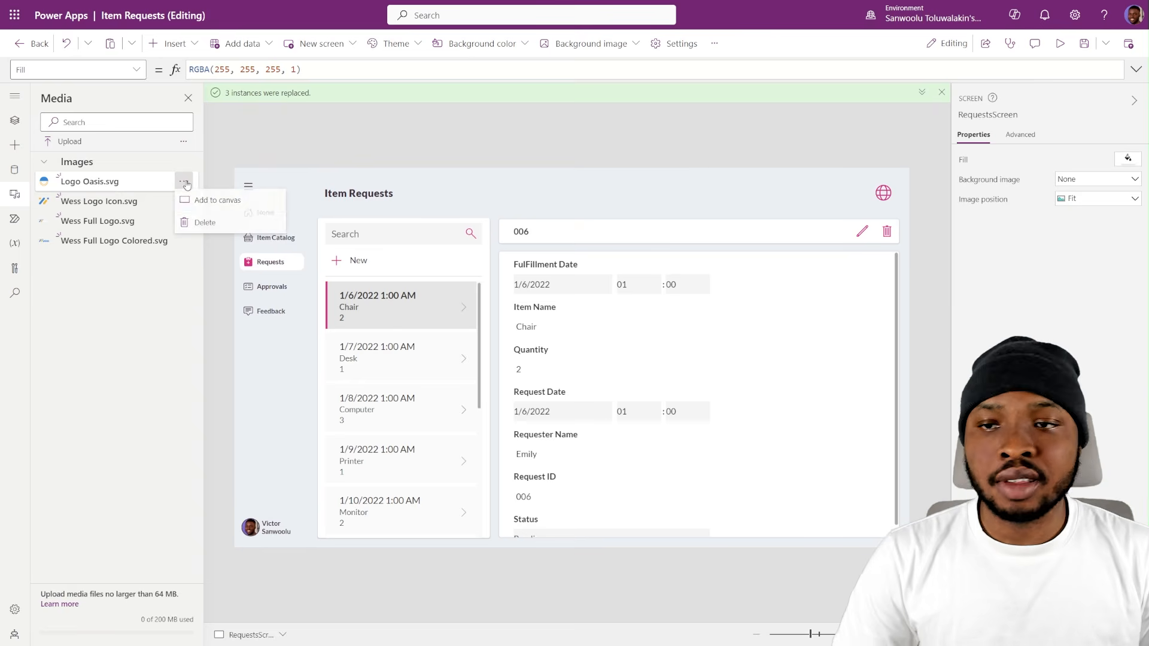
click(198, 223)
click(190, 189)
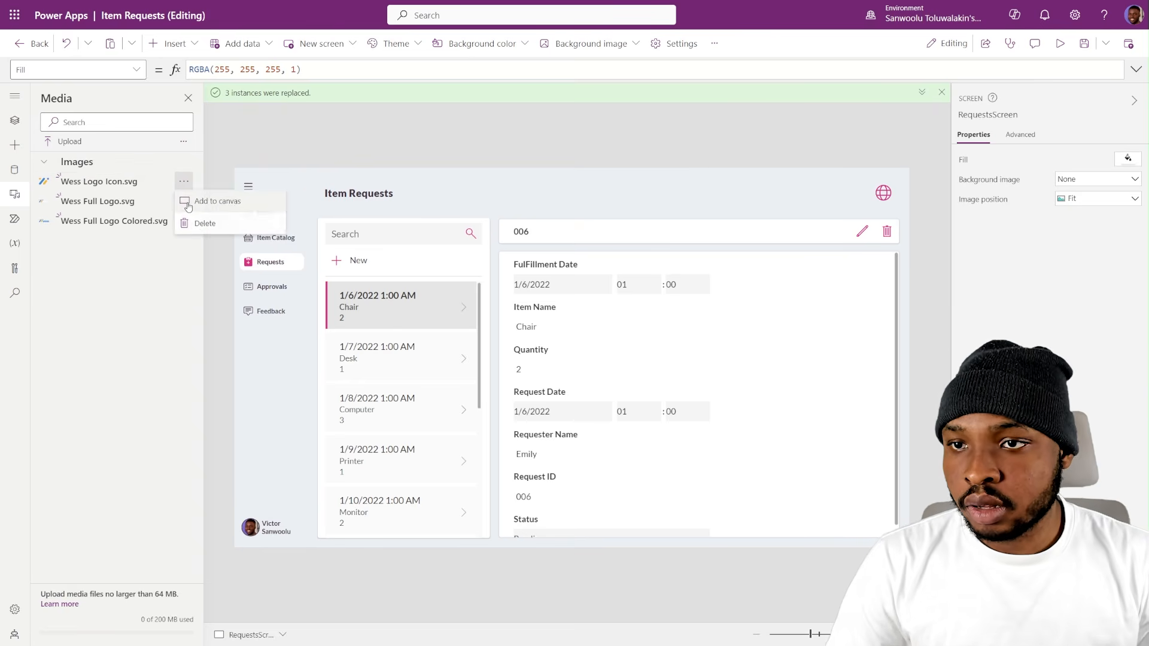
click(201, 223)
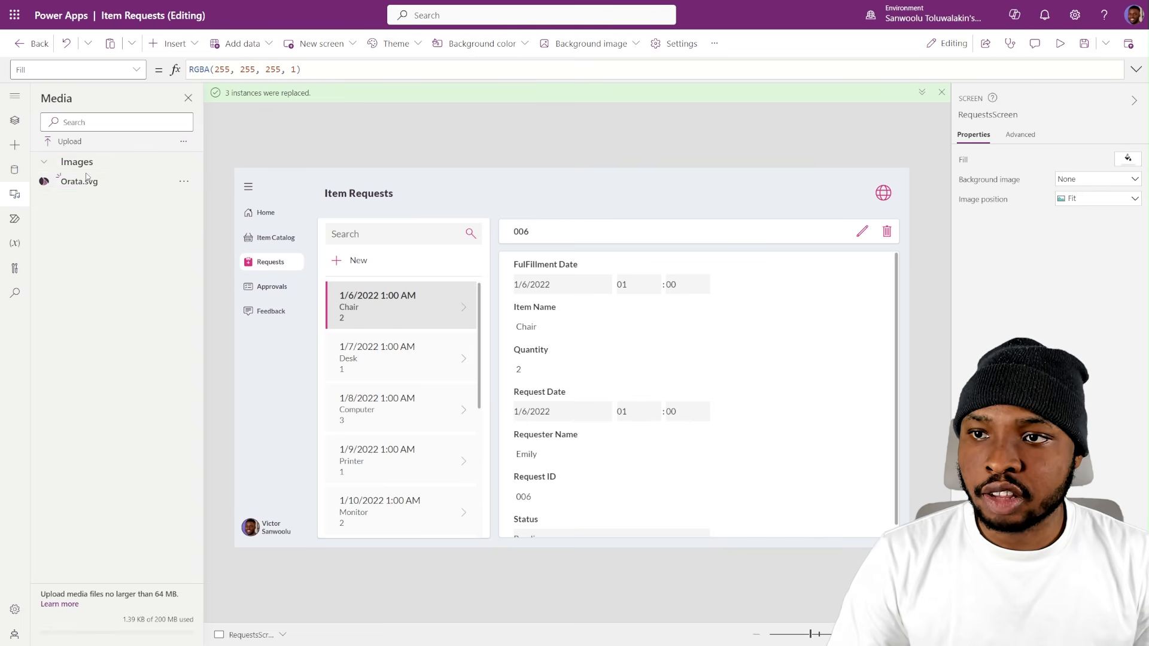
click(88, 189)
key(Delete)
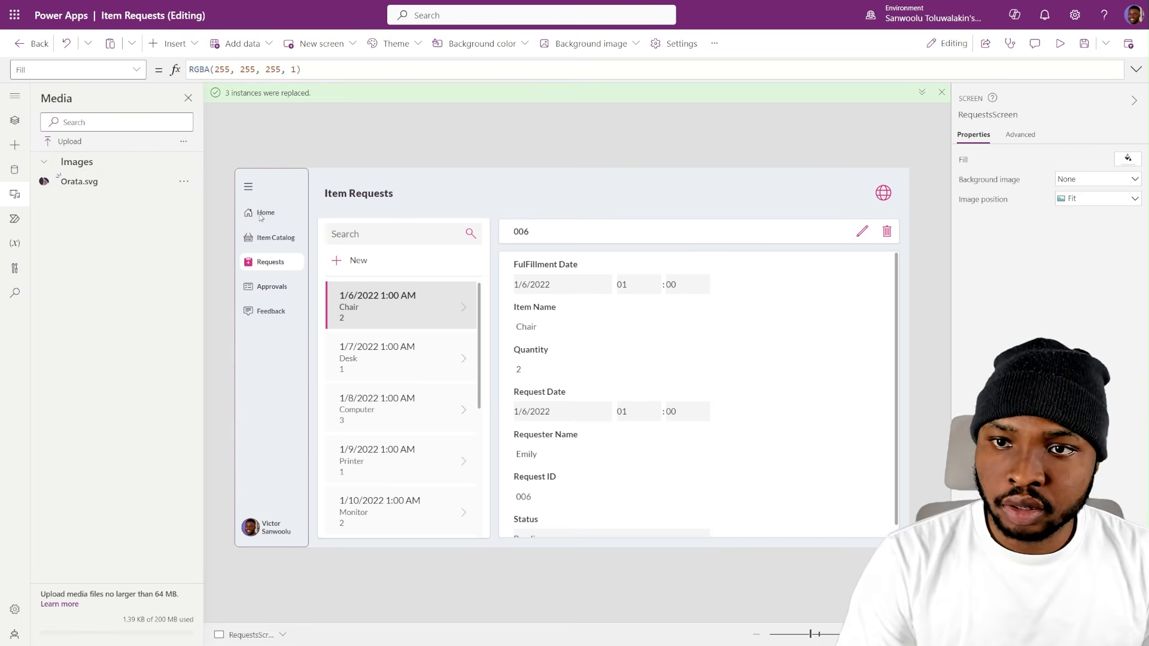
- Insert an Image control into TableNameContainer1 alongside the Item Requests title
click(406, 197)
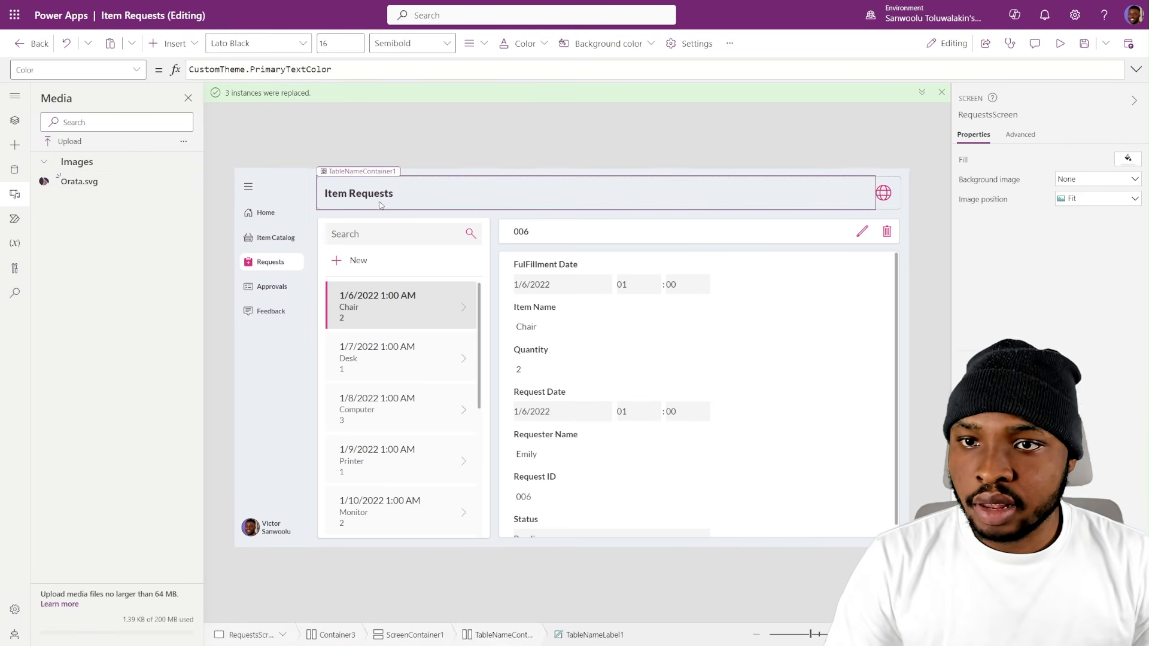
click(15, 121)
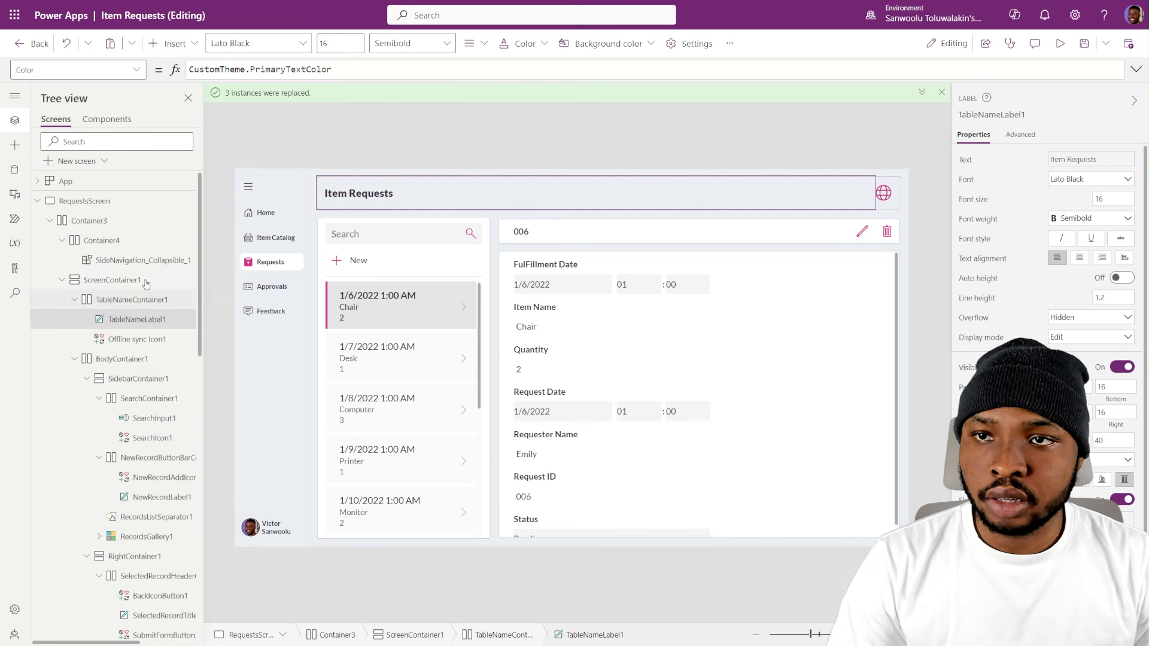
click(173, 43)
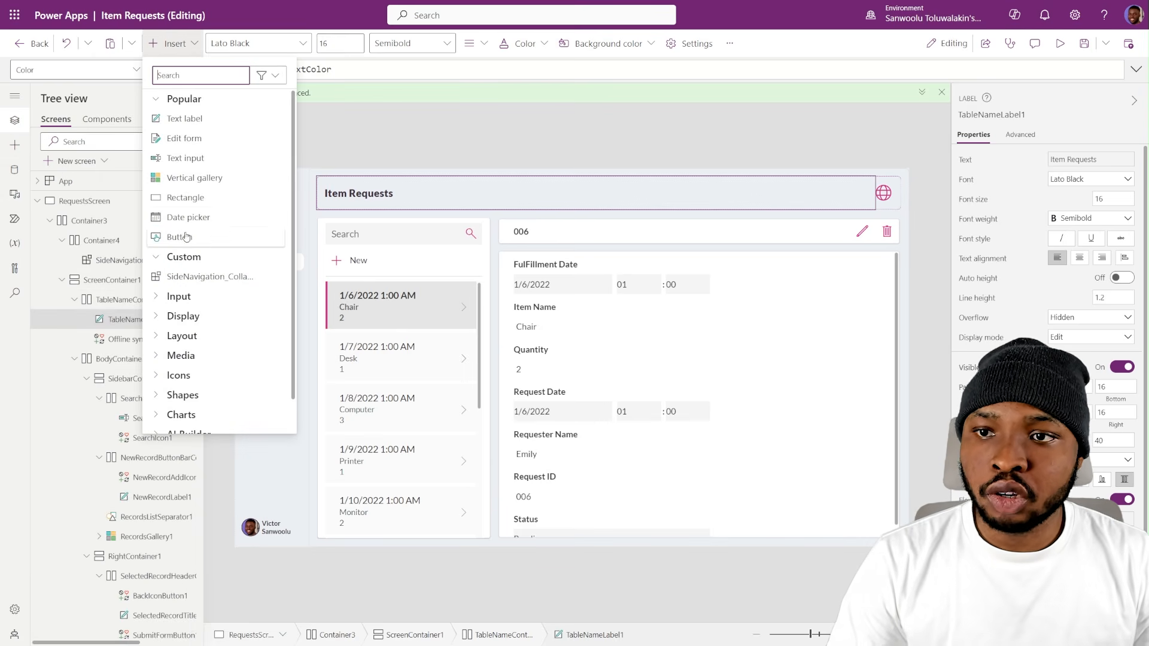
text(i)
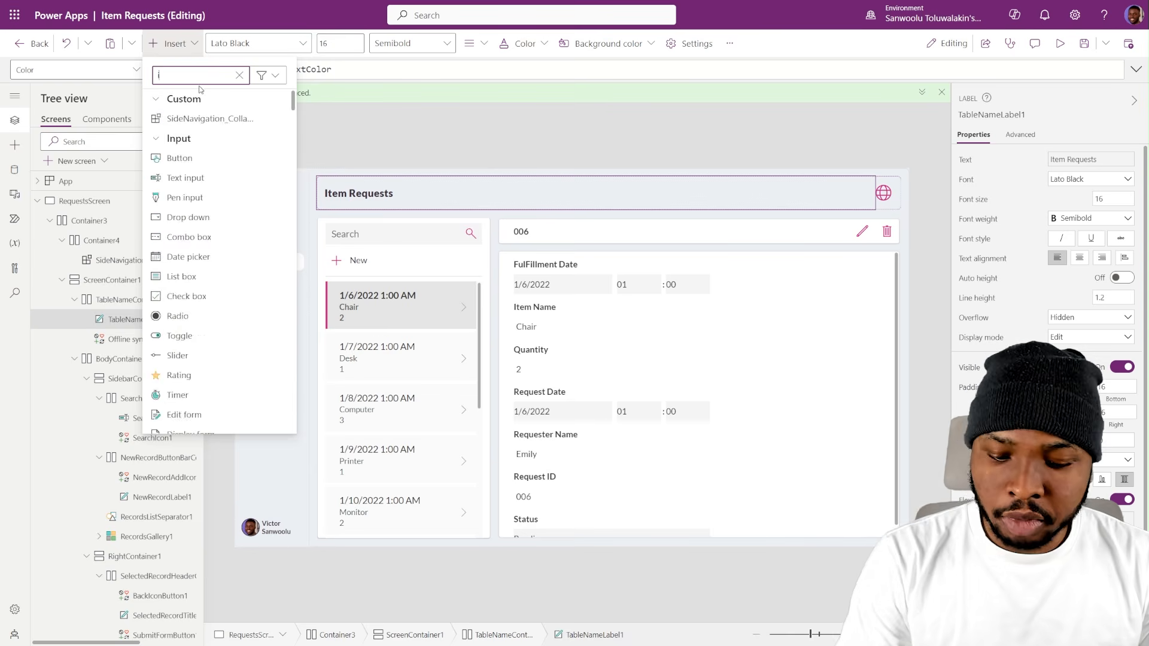
text(mage)
click(174, 117)
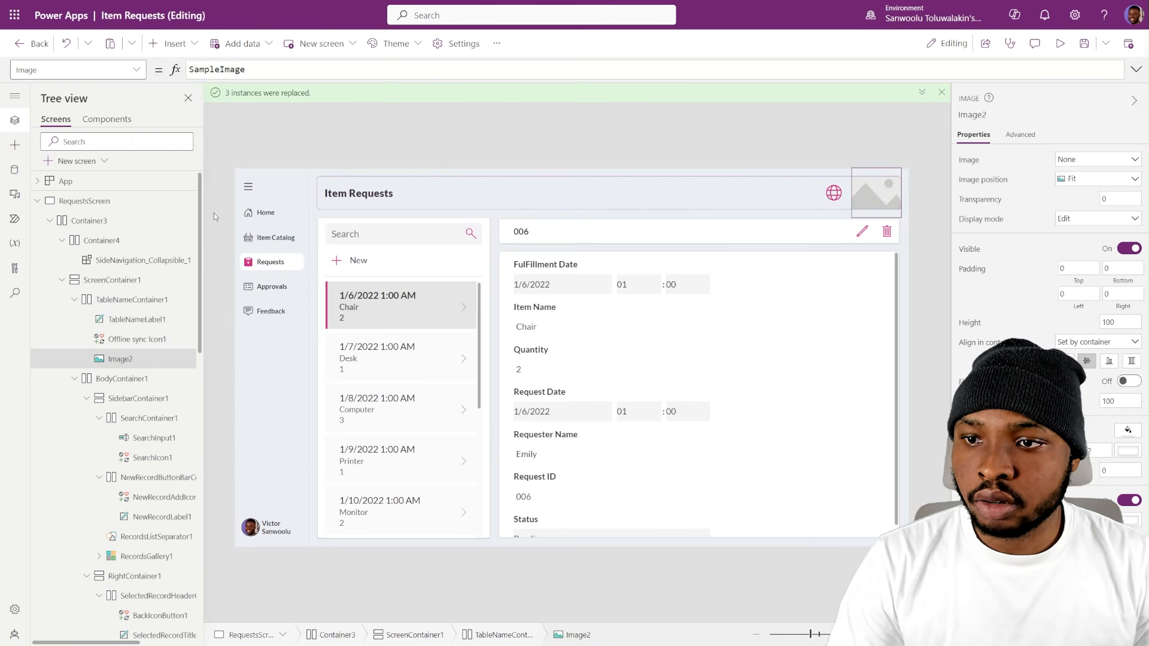
- Reorder the new image ahead of the Item Requests title in TableNameContainer1 and set its image to Orata
scroll(173, 360, right, 3)
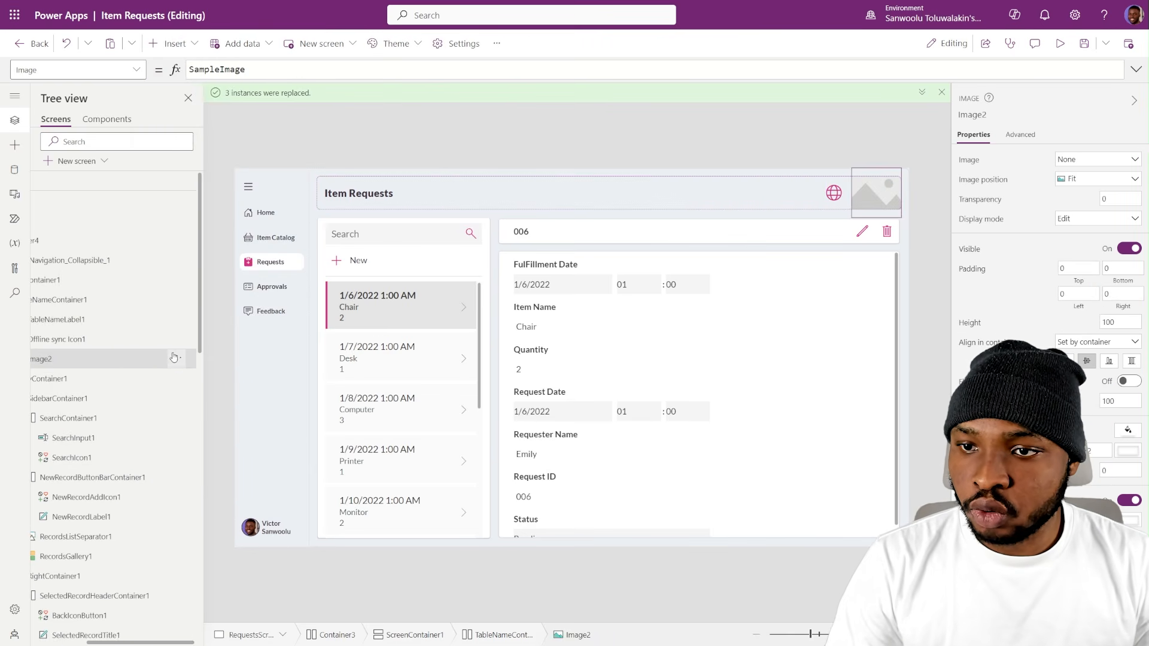
click(175, 358)
mouse_move(228, 377)
click(311, 399)
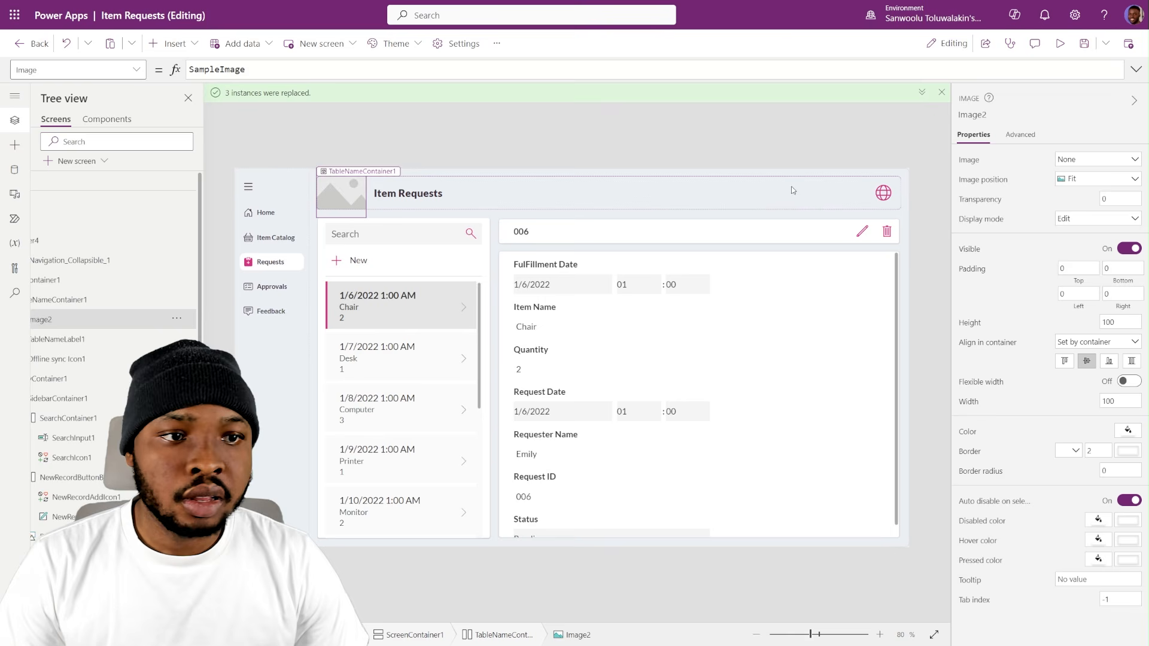
click(1087, 160)
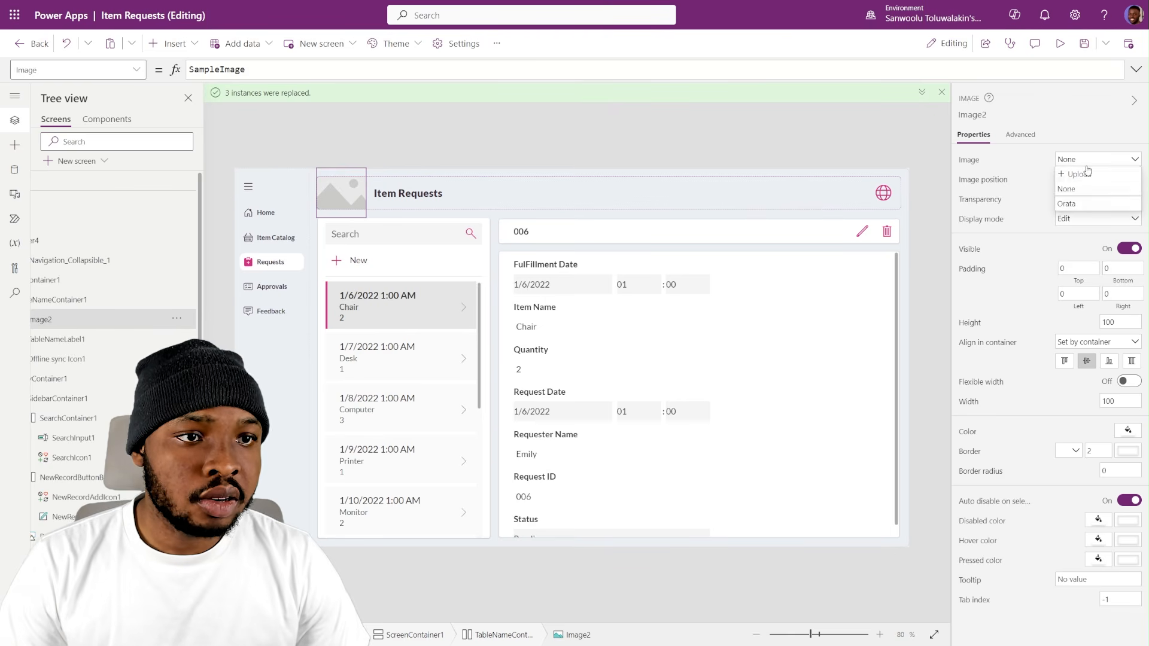
click(1068, 205)
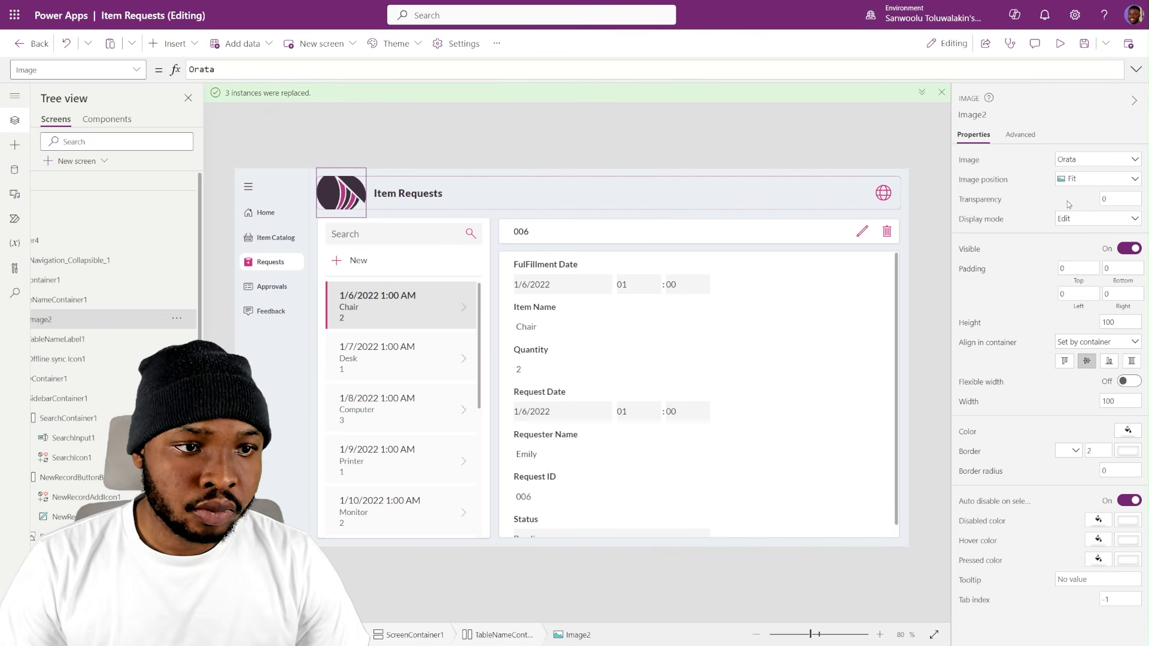
- Stretch the logo image's alignment in its container, with minimum height 0 and top and bottom padding of 5
click(1132, 362)
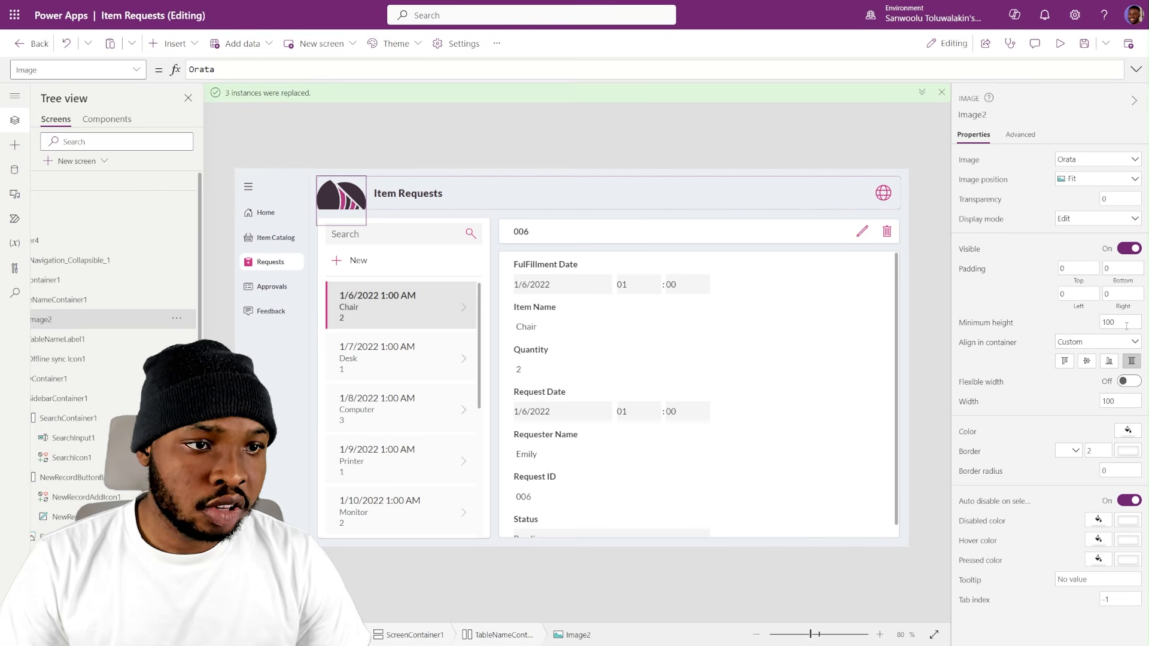
drag(1119, 323, 1021, 323)
text(0)
click(1049, 319)
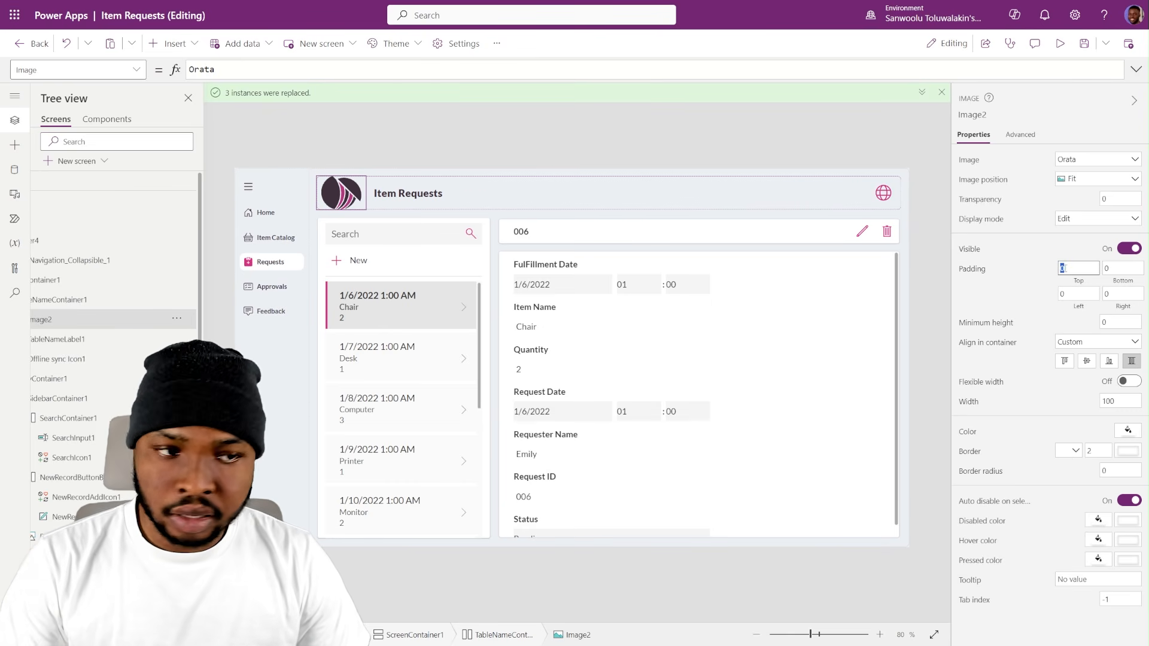
key(Tab)
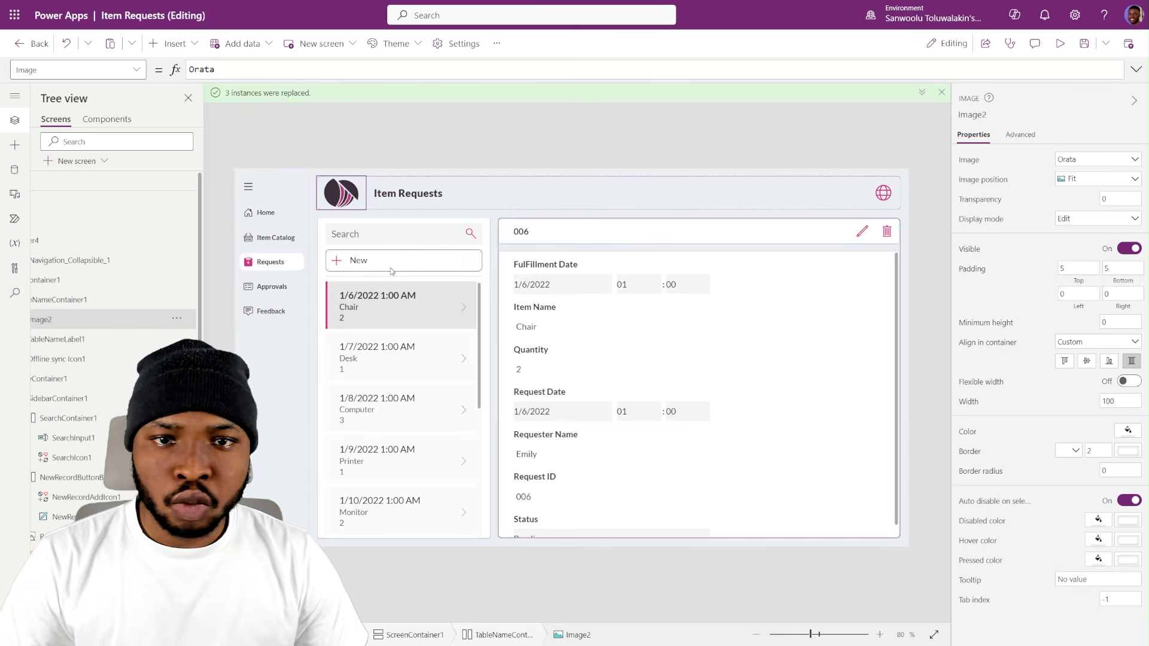
scroll(84, 288, left, 3)
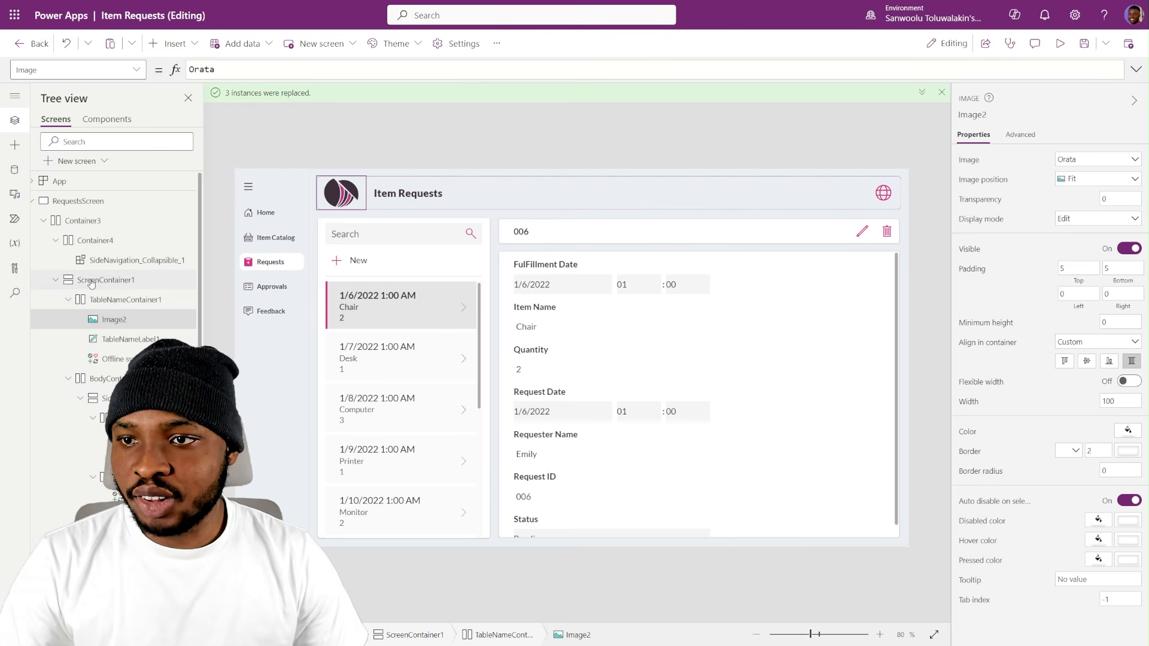
- Set the height of TableNameContainer1, the Item Requests header container, to 50
click(108, 300)
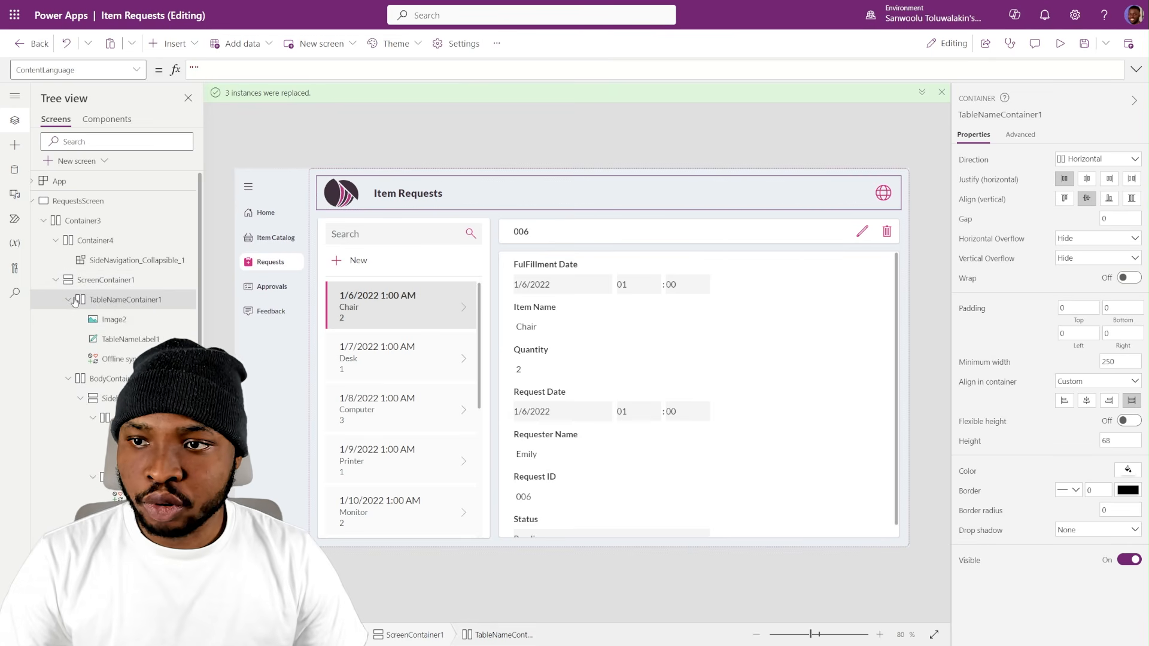
drag(1121, 442, 1078, 446)
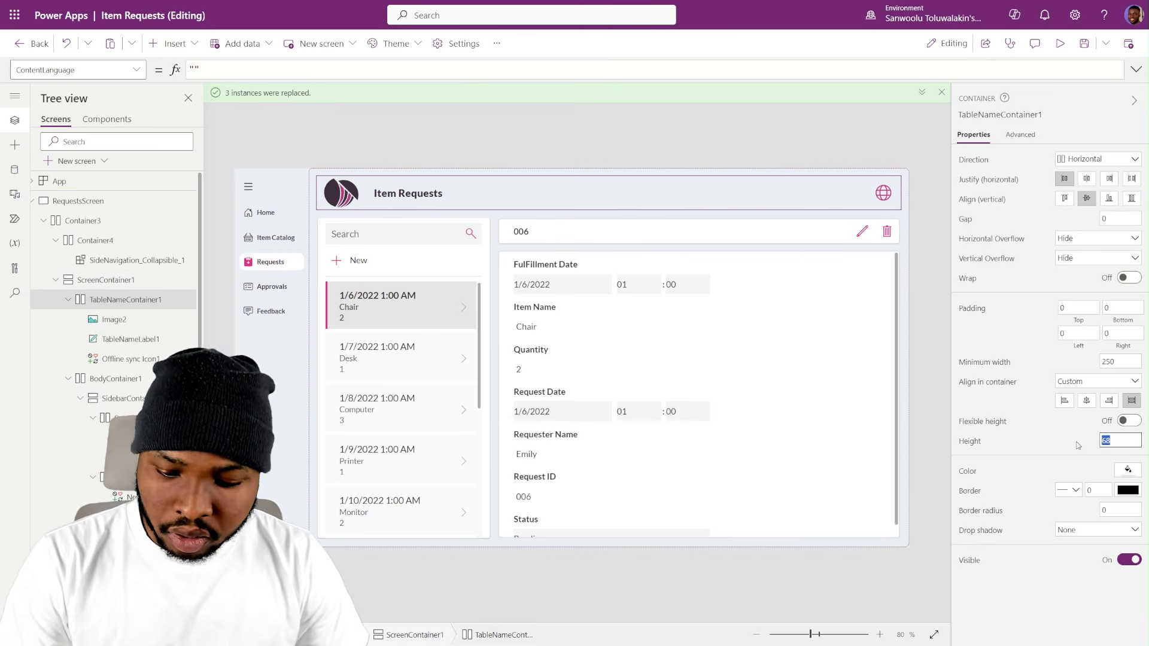
text(50)
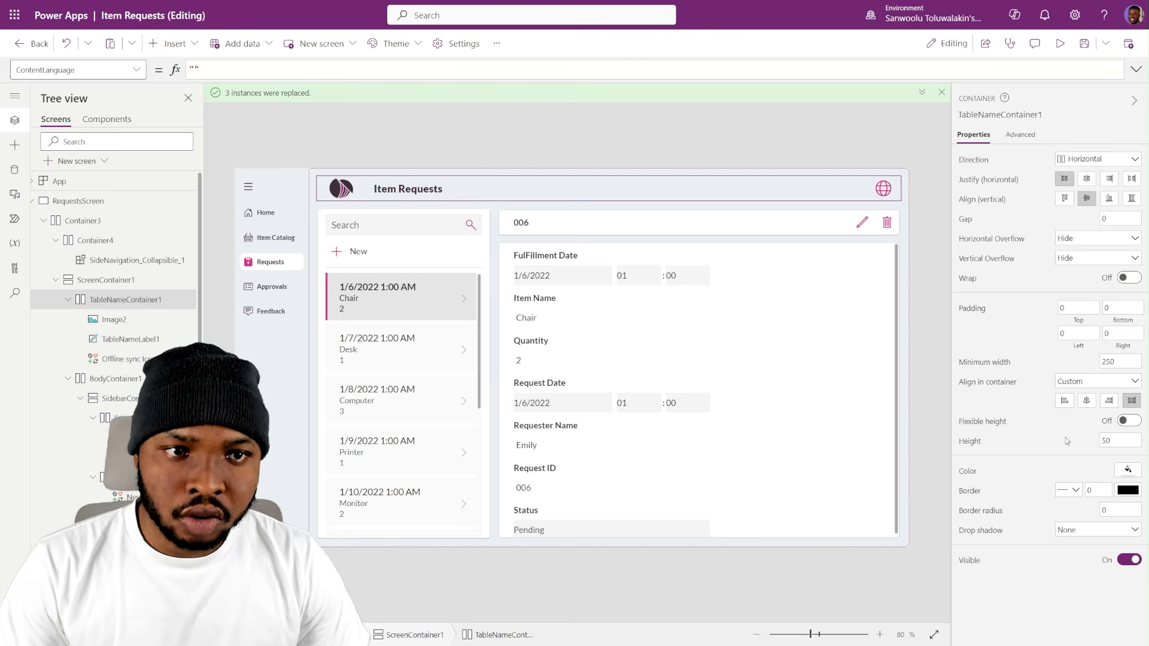
click(411, 138)
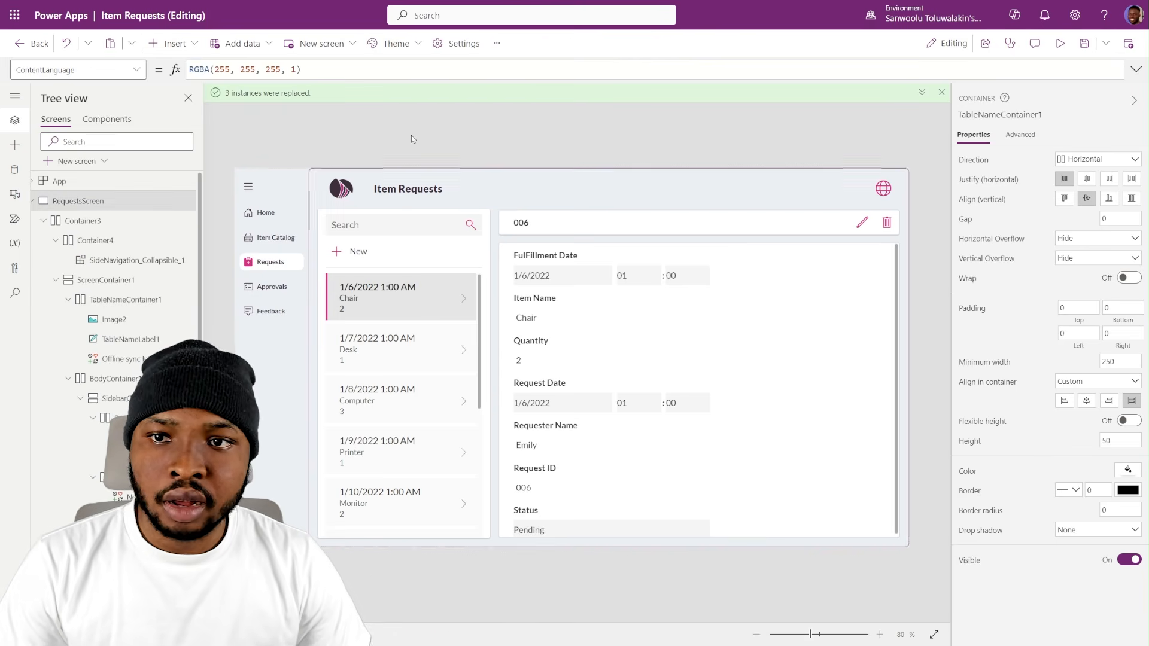
click(340, 193)
click(353, 126)
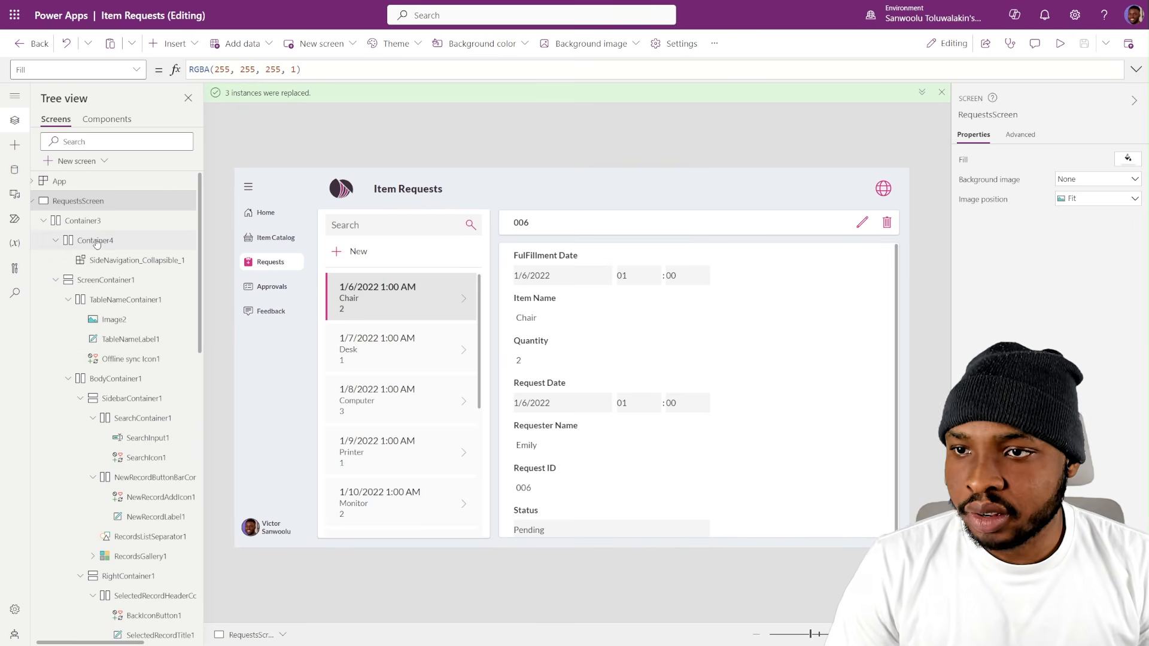
- Collapse the side navigation on RequestsScreen to test how the header and body adapt
click(130, 242)
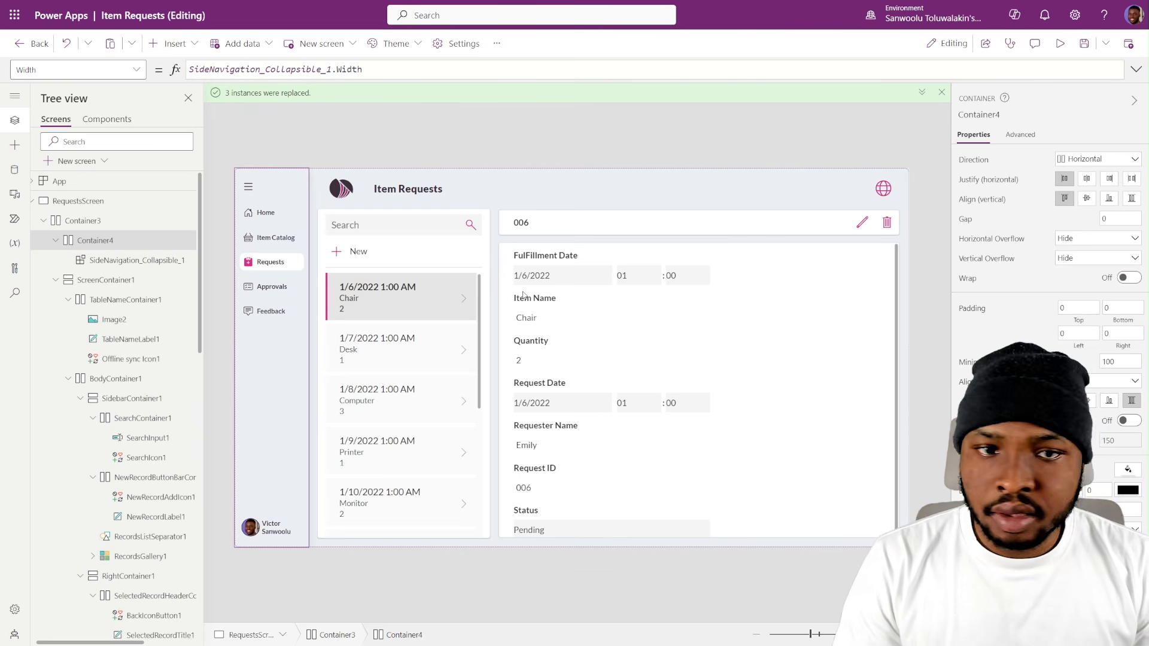
click(446, 138)
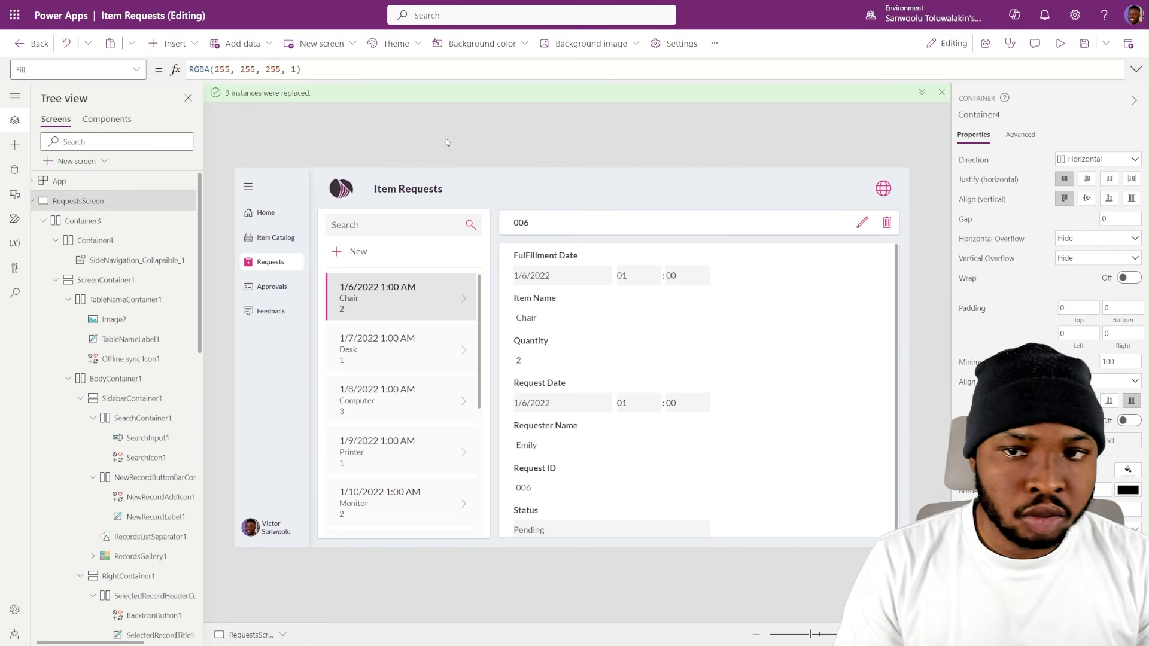
alt+click(248, 187)
click(343, 128)
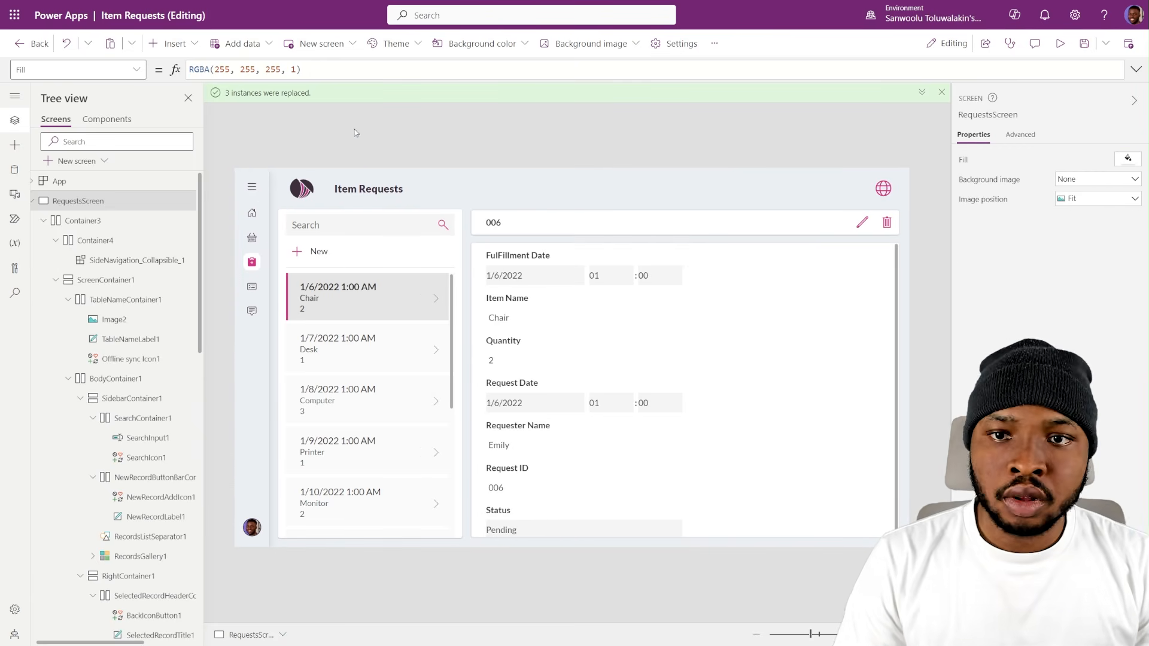
- Set the font of the selected record title, SelectedRecordTitle1, to Lato Black
click(529, 228)
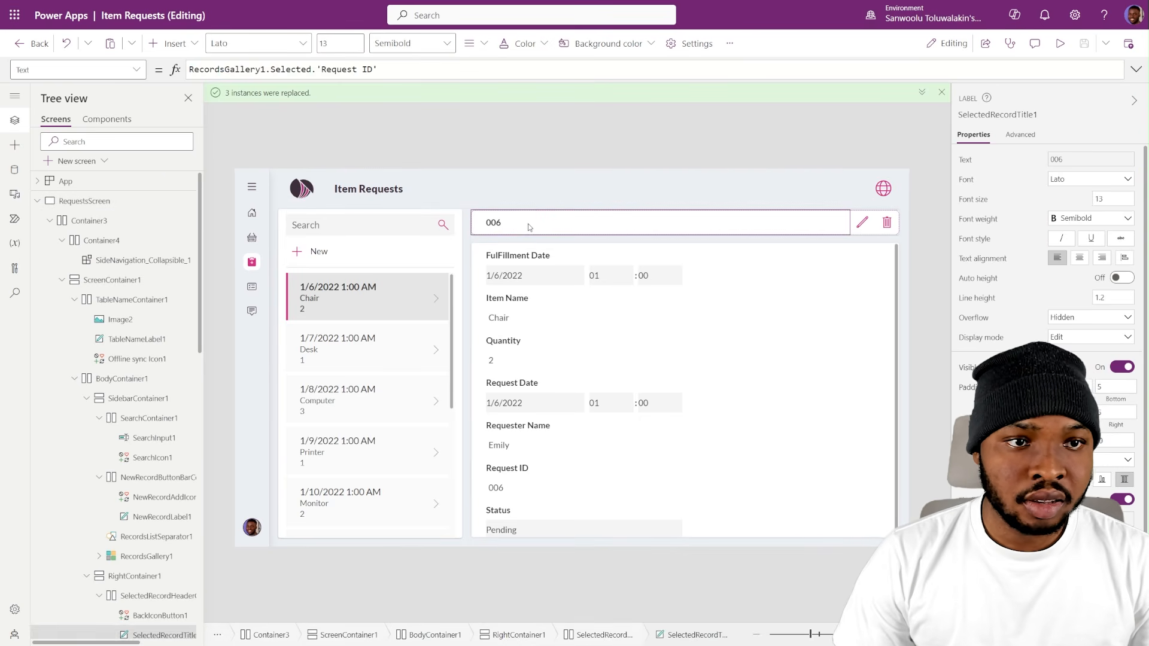
click(1077, 182)
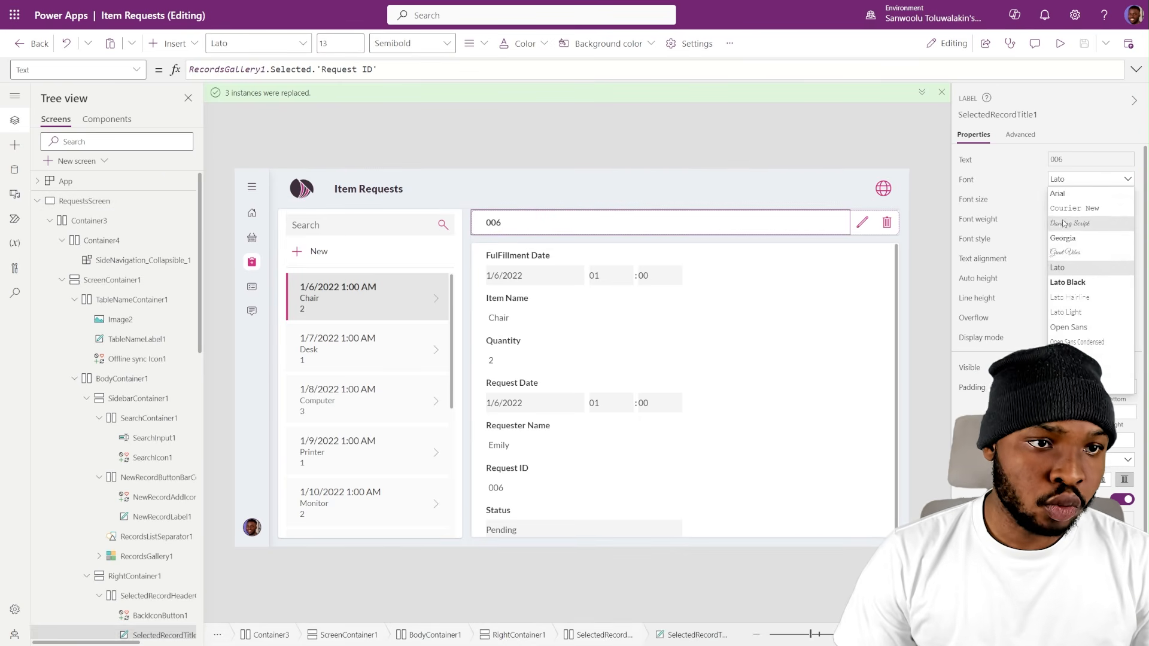
click(1075, 289)
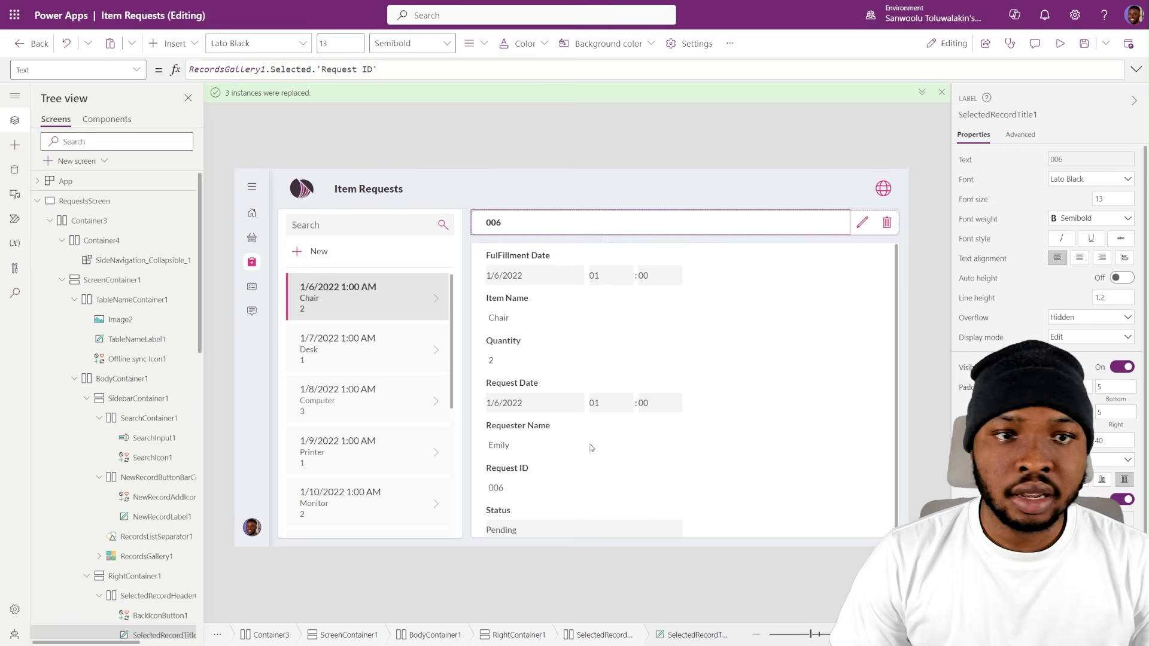
click(605, 146)
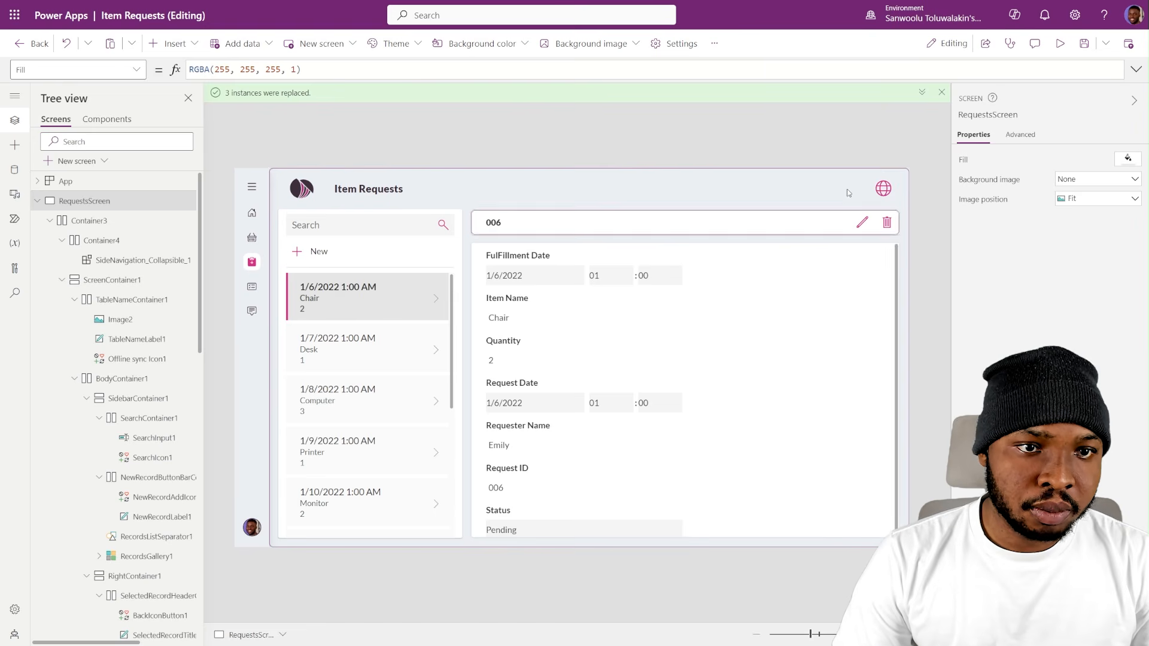
- Copy the header's offline sync icon and insert a horizontal container into RootContainer15_1 of the SideNavigation_Collapsible component
click(888, 189)
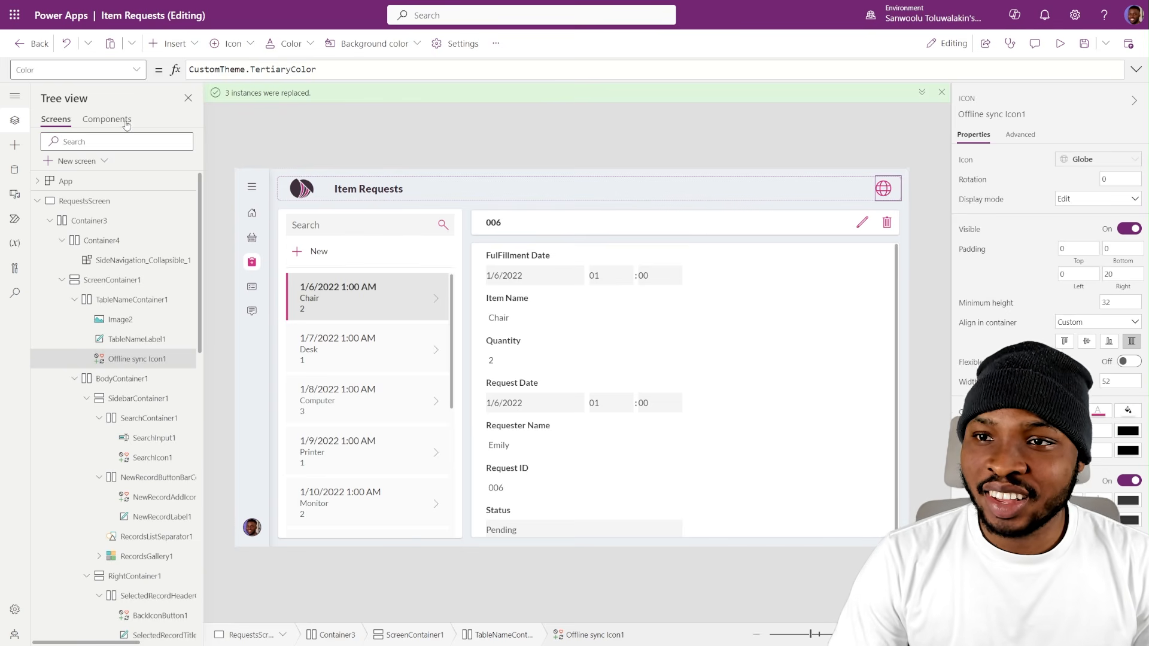
click(126, 123)
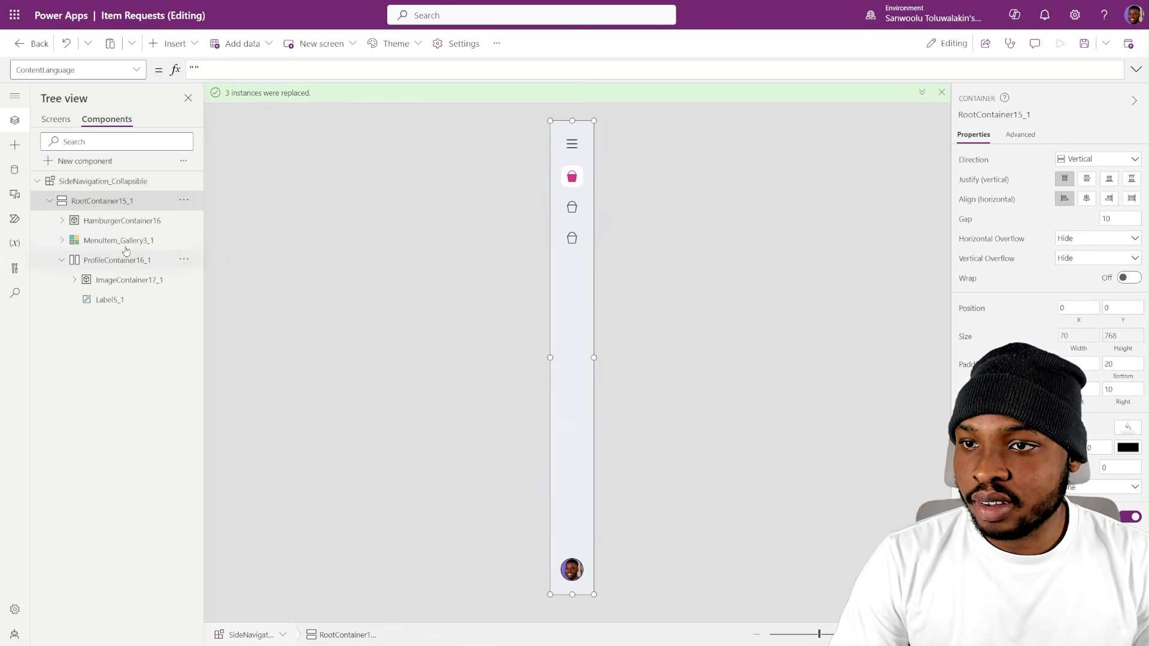
click(175, 45)
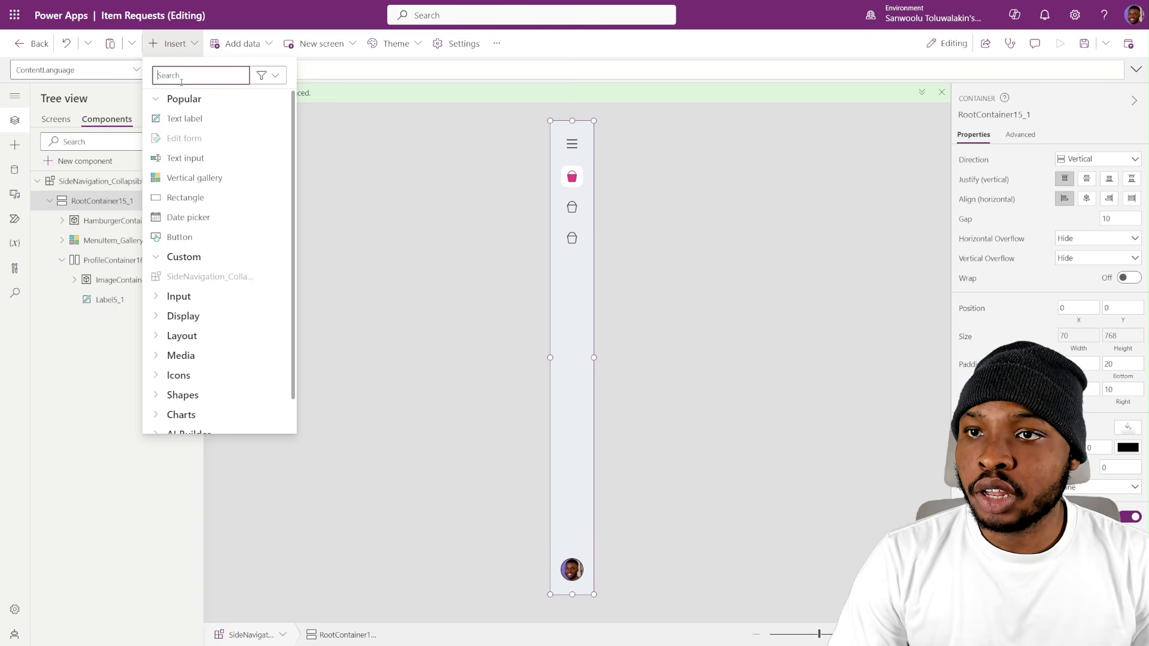
text(cont)
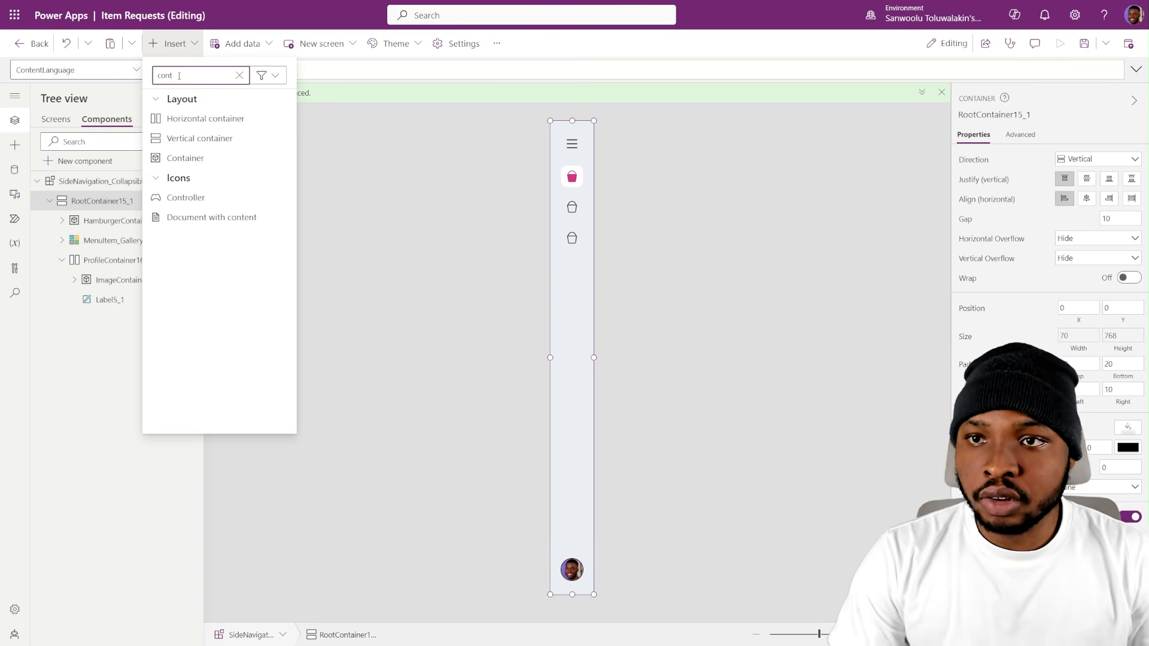
click(168, 118)
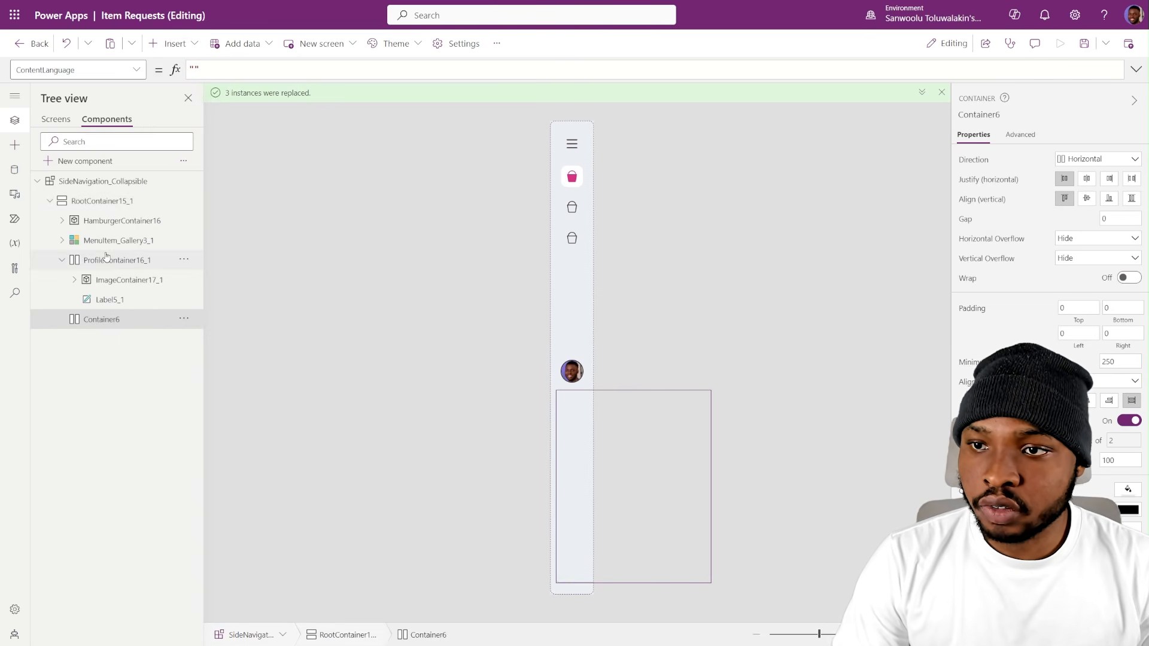
- Reorder the new horizontal container ahead of ProfileContainer16_1 in the component
click(185, 319)
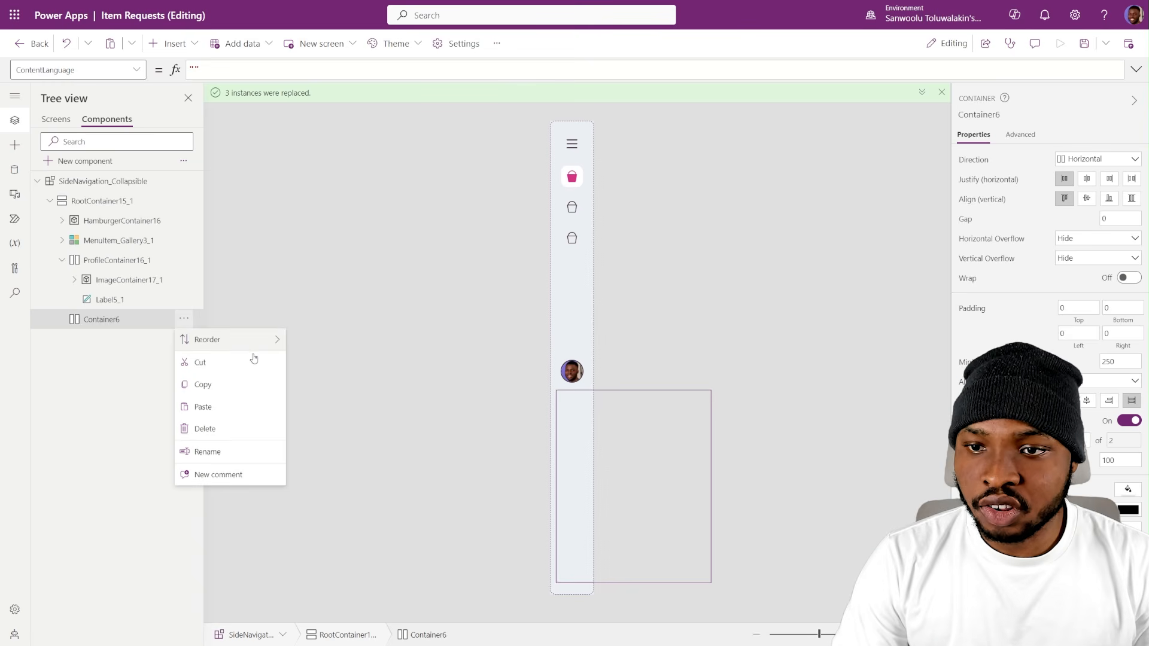
mouse_move(240, 340)
click(336, 362)
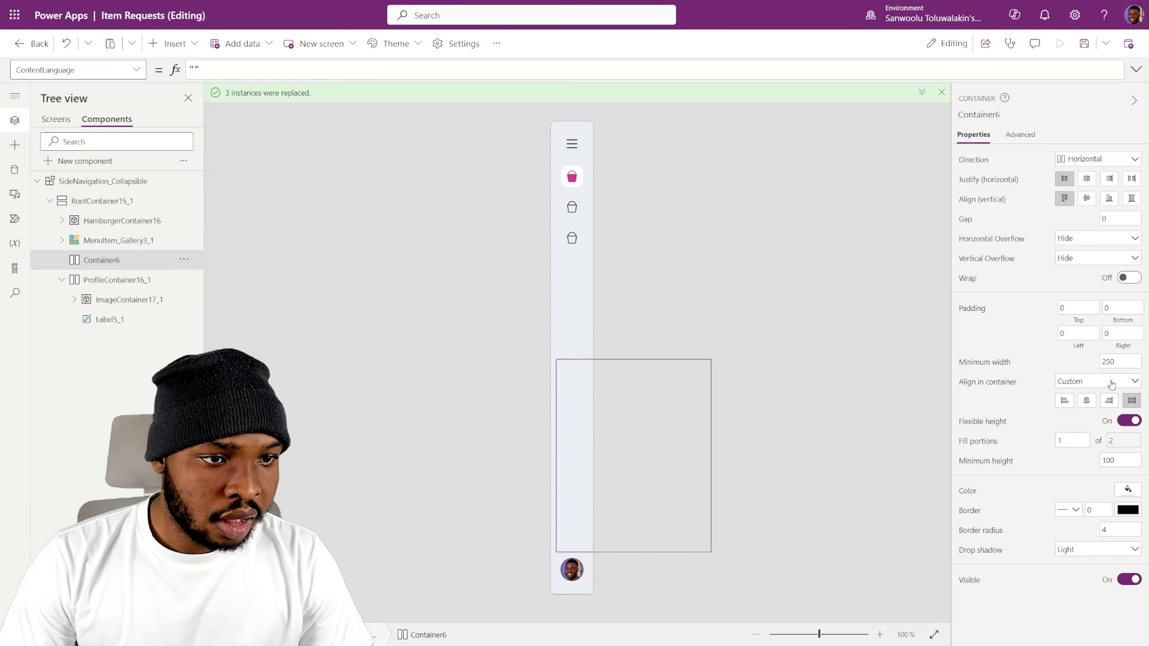
- Centre the new container at a fixed width and height of 40, with border radius 0 and no drop shadow
click(1089, 399)
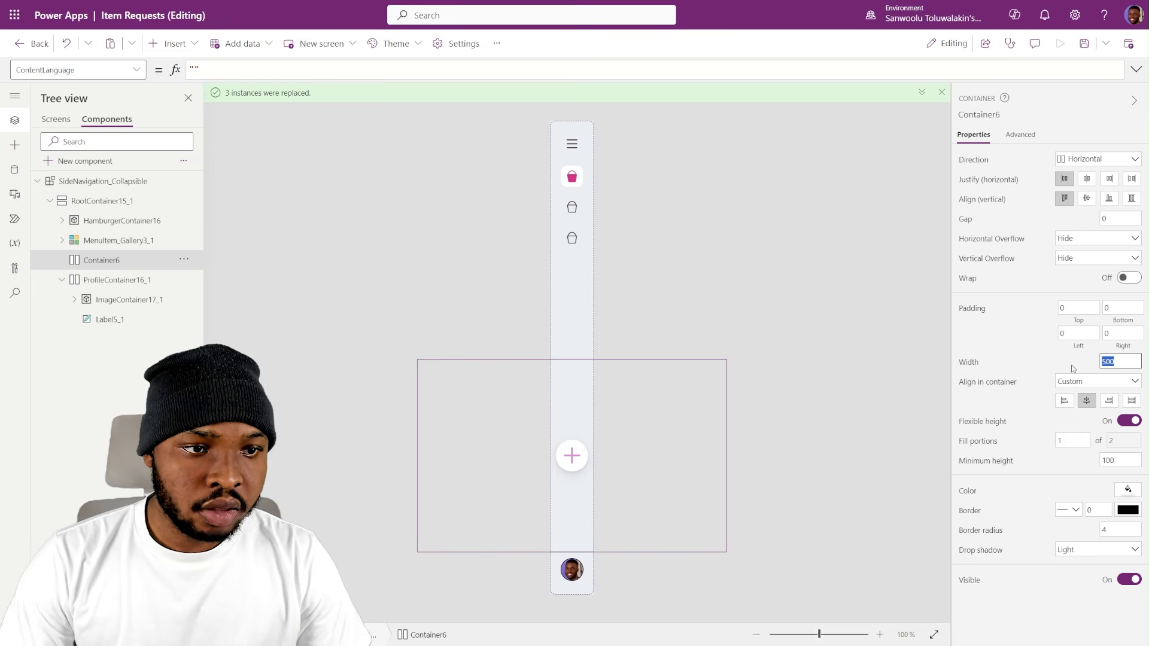
key(BackSpace)
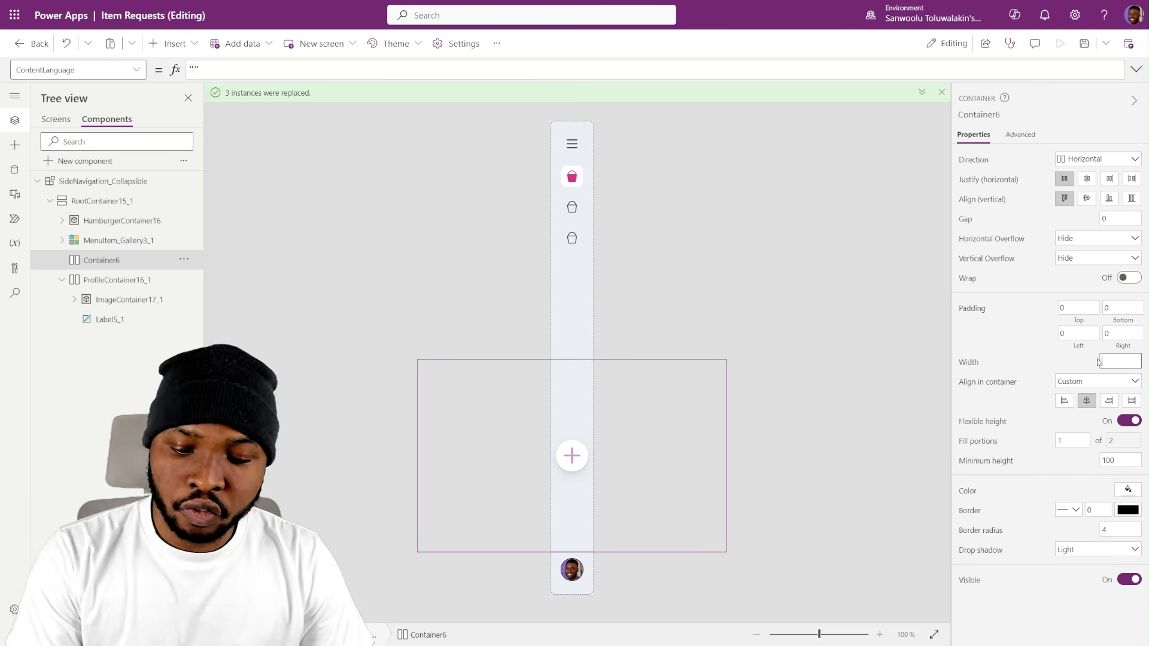
text(40)
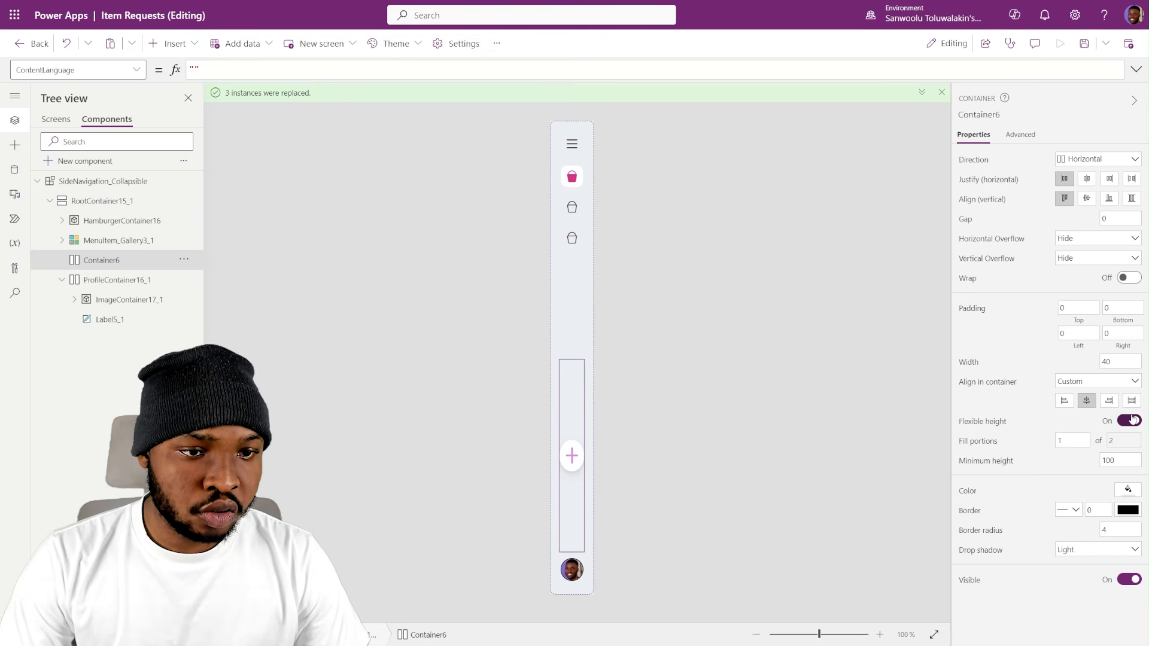
click(1133, 419)
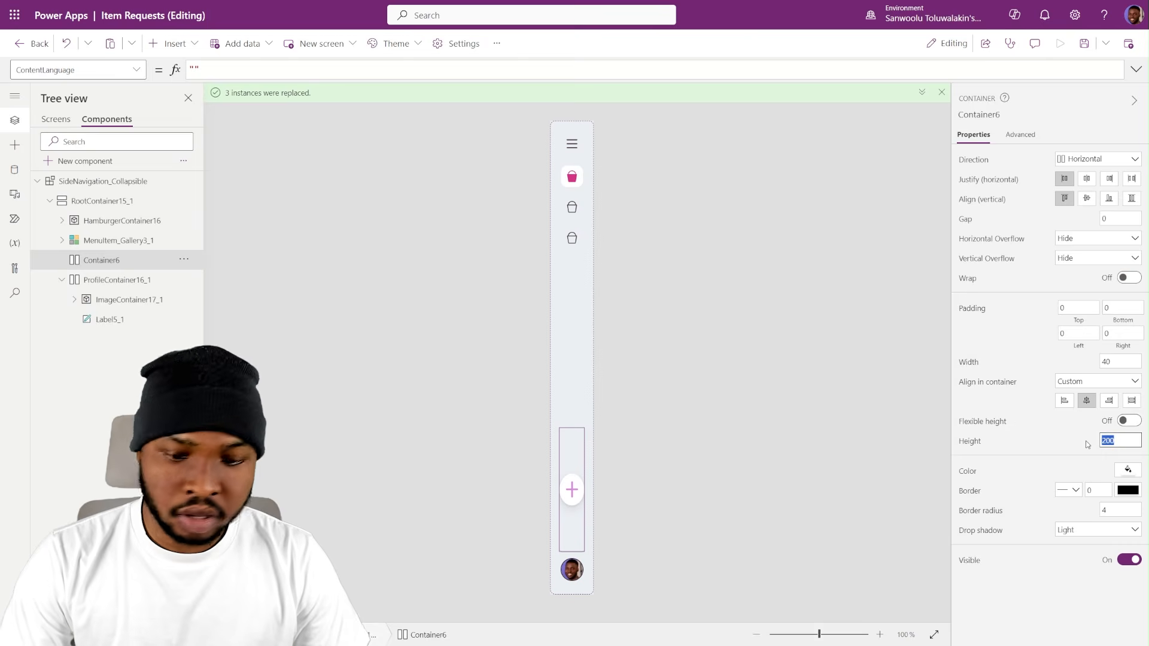
key(BackSpace)
text(40)
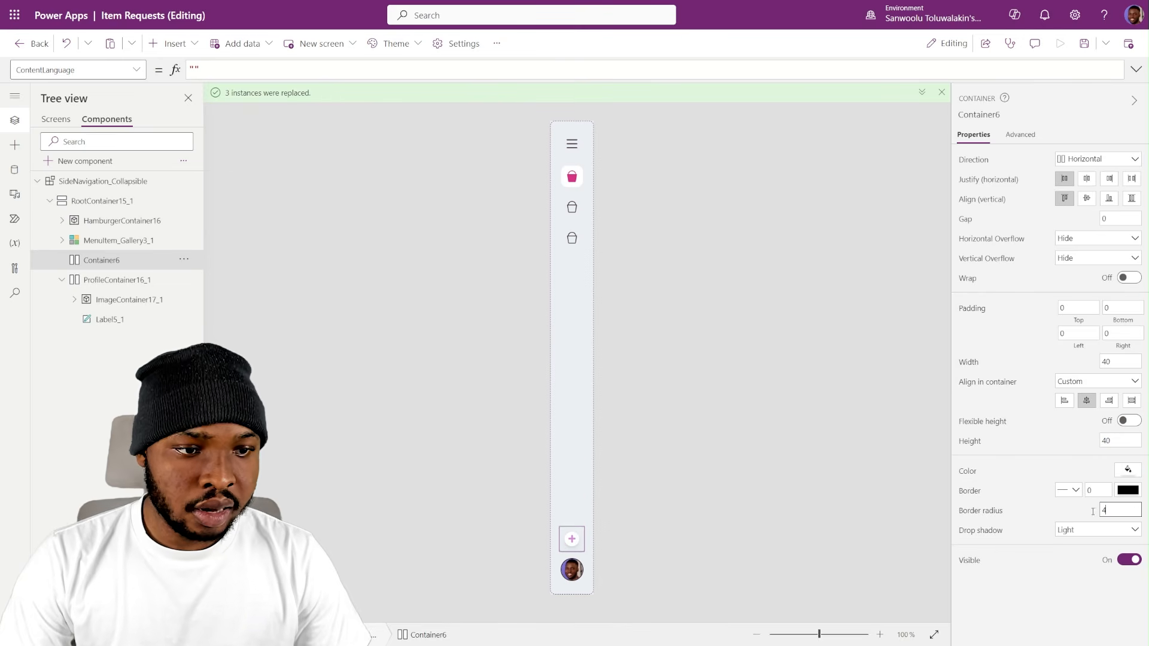
click(1087, 528)
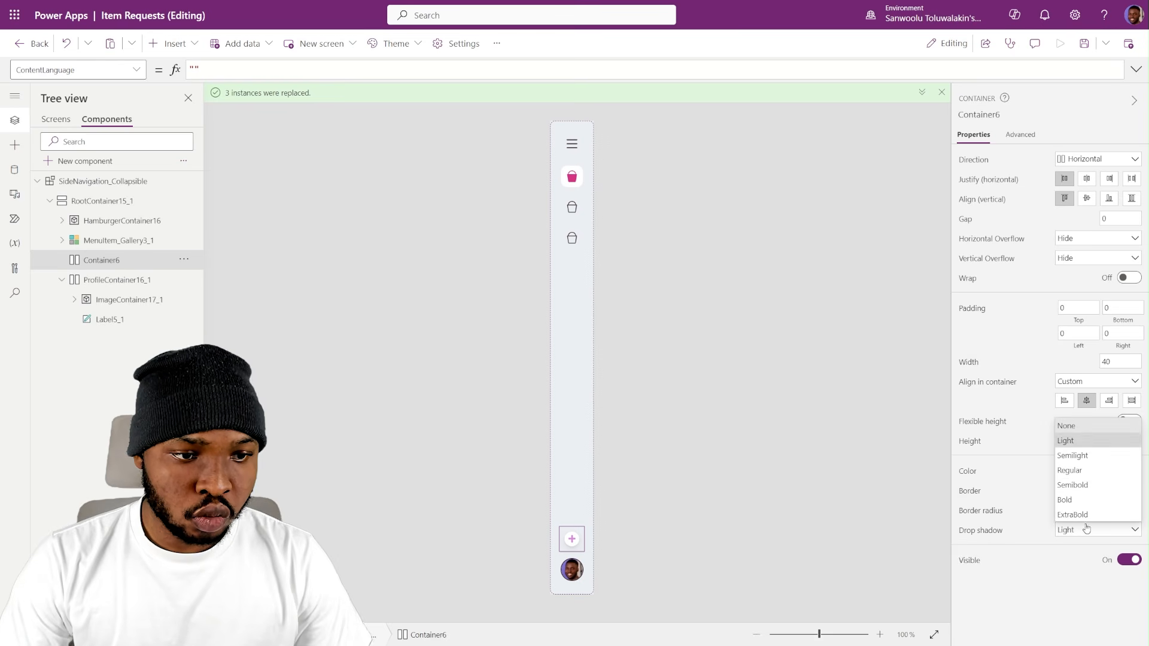
click(1077, 426)
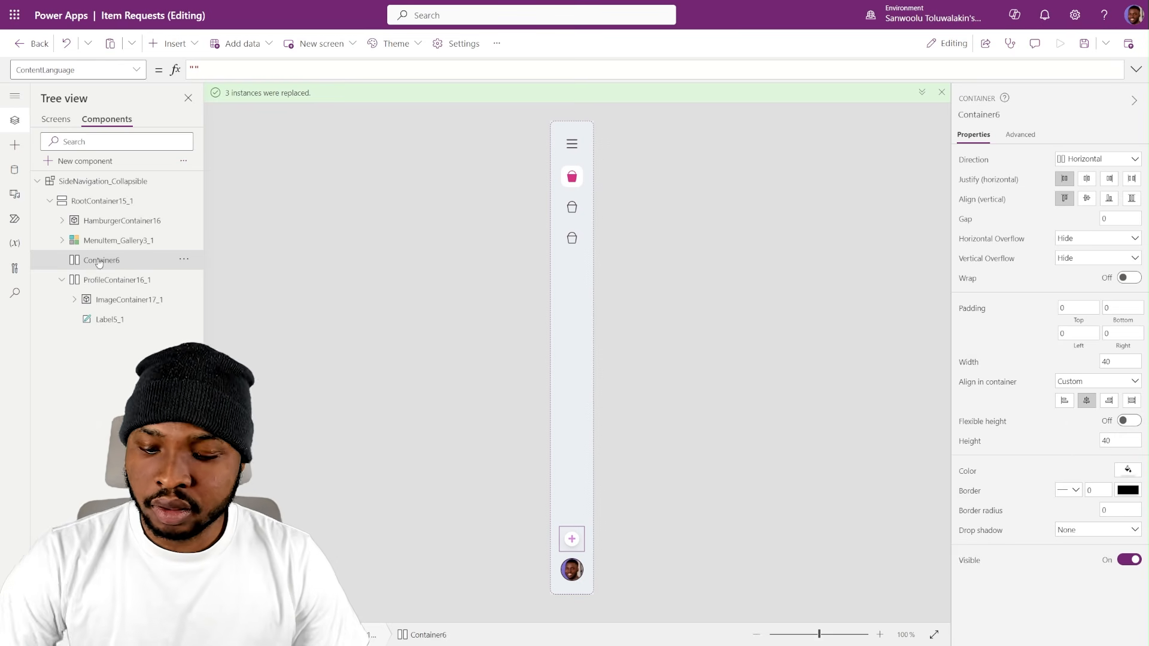
- Paste the offline sync icon into the new container with flexible width, minimum width and height 0, and top and bottom padding 5
key(ctrl+v)
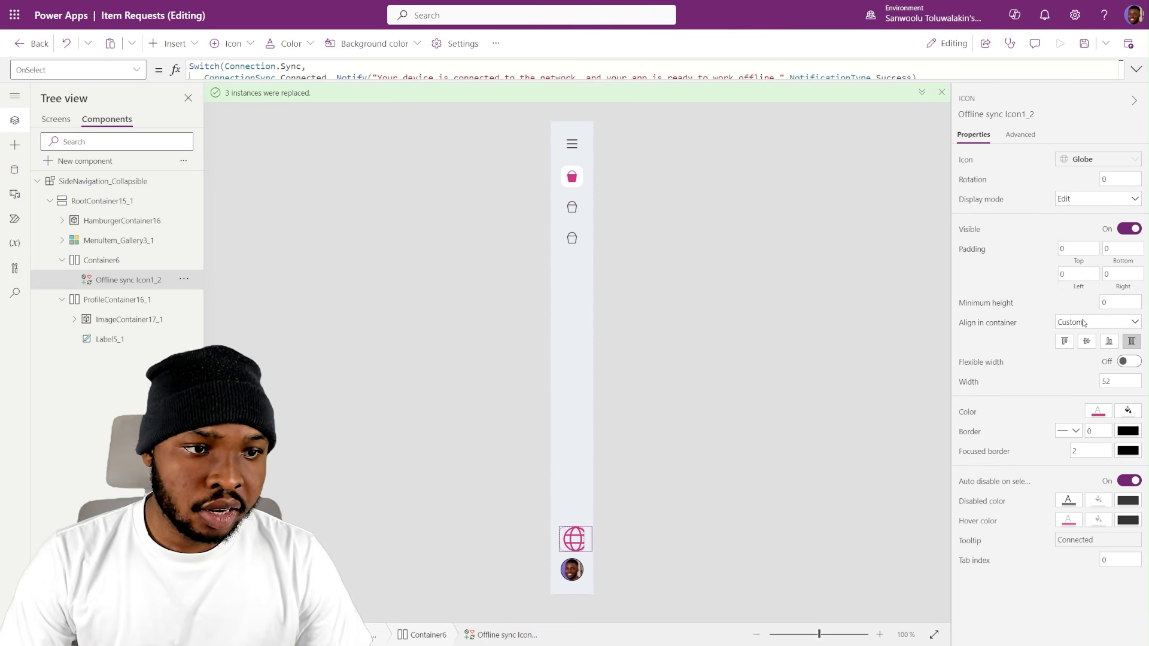
click(1123, 363)
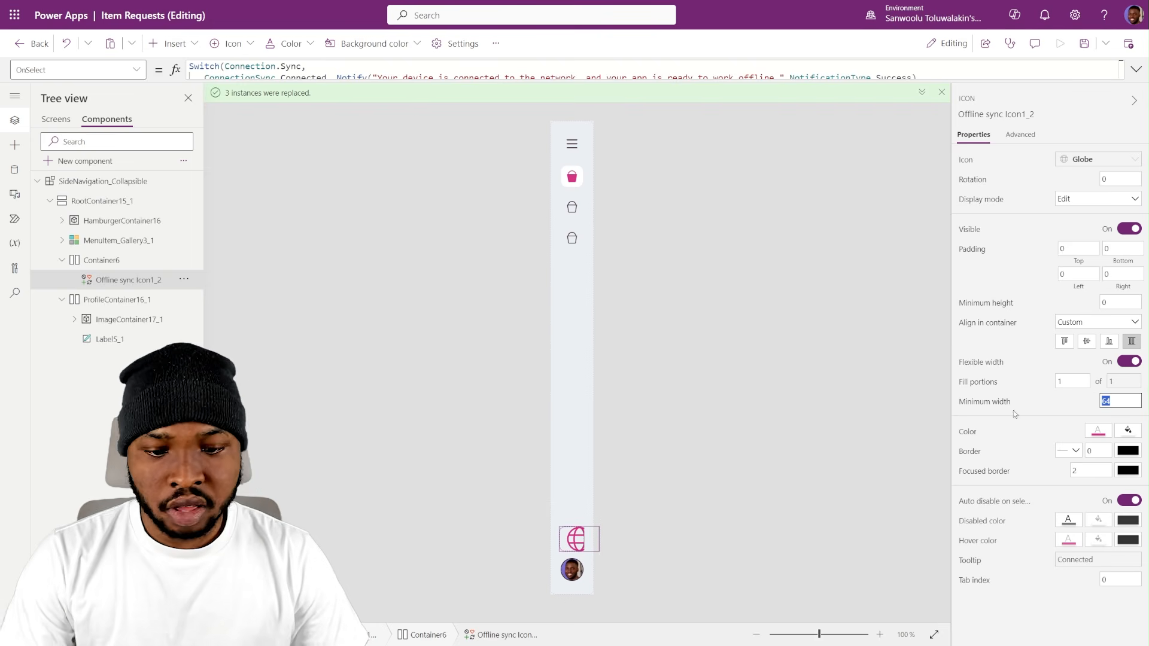
text(0)
click(1054, 403)
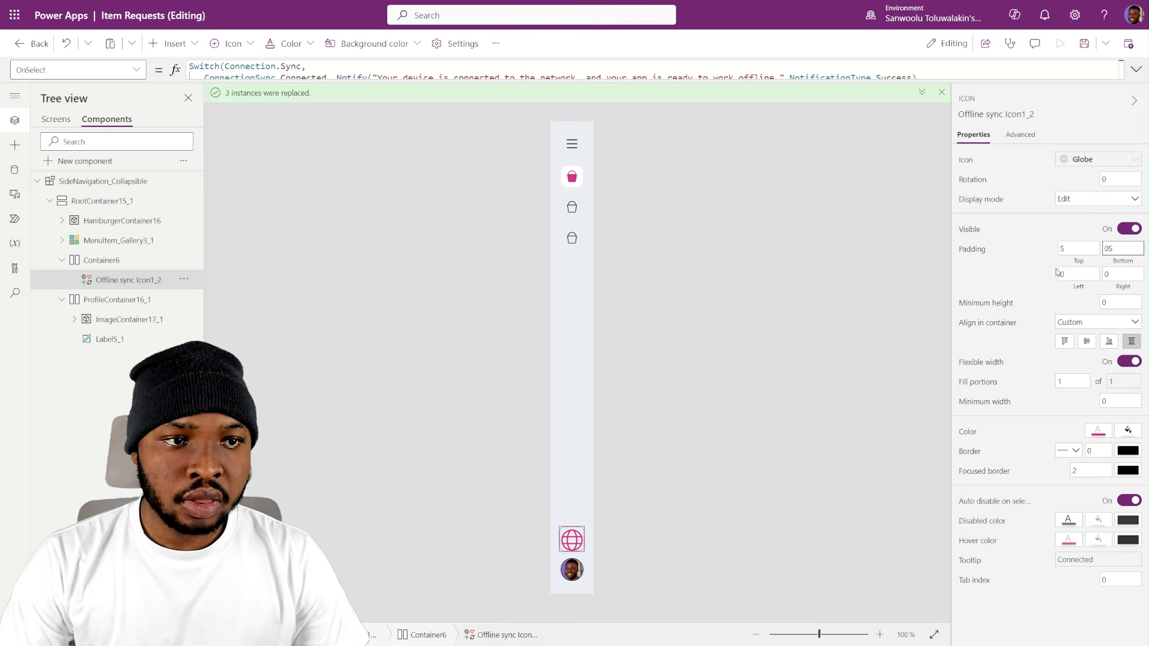
click(1038, 261)
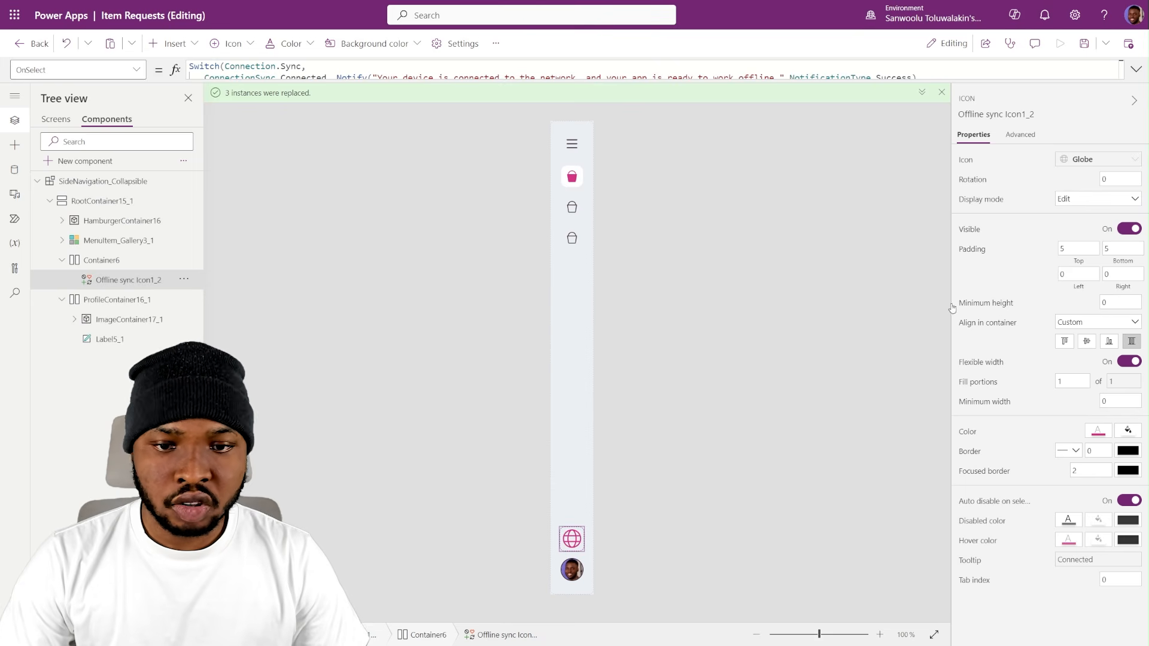
- Return to RequestsScreen and test the offline sync icon in the side navigation
click(741, 471)
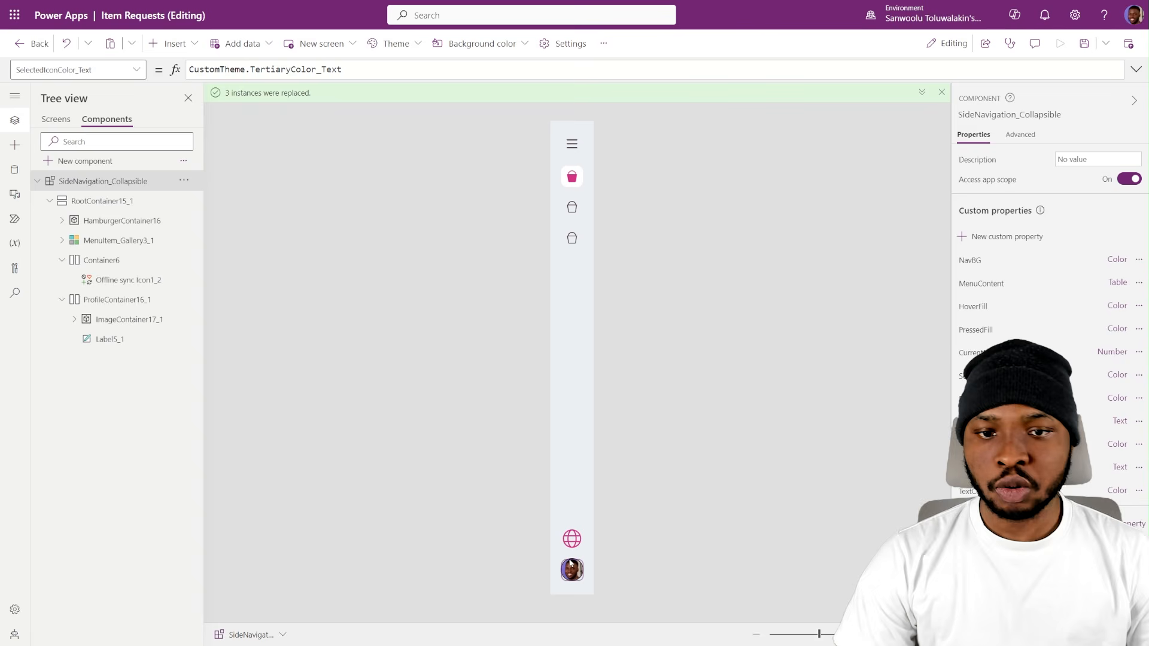
click(57, 120)
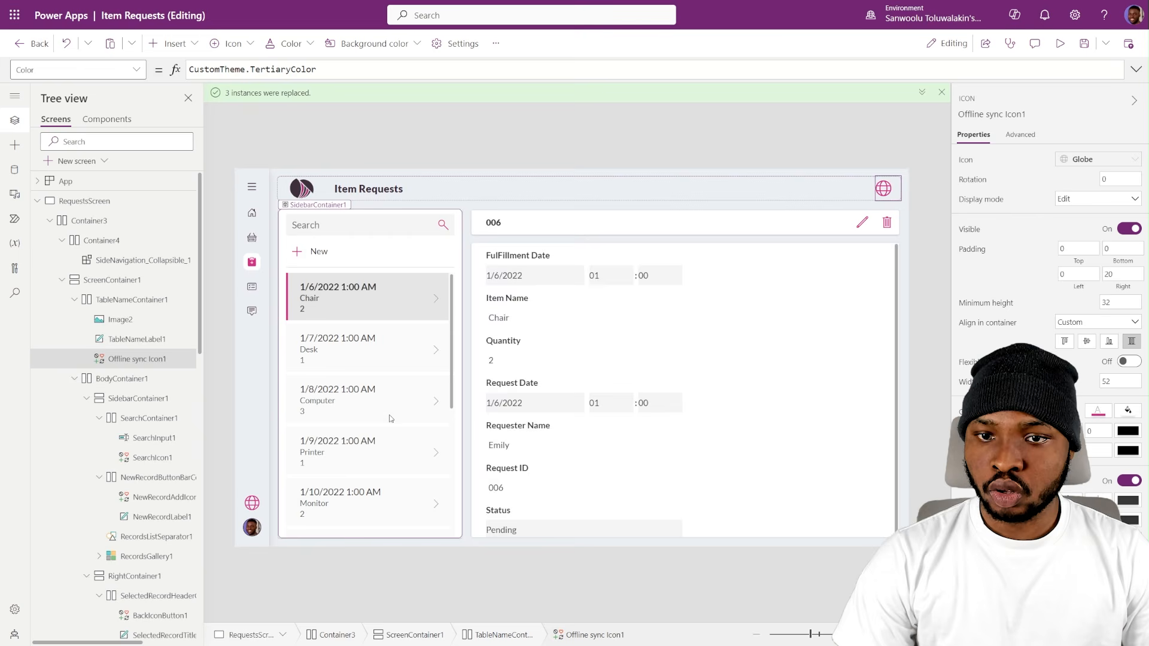
alt+click(250, 505)
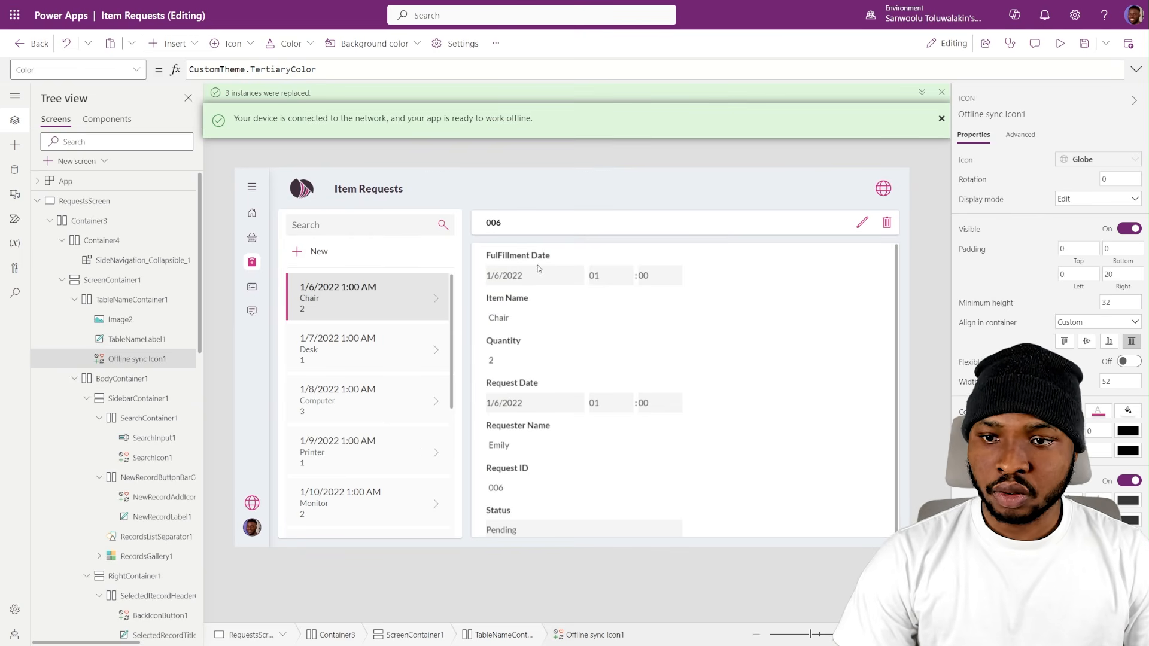
- Set the border style of the offline sync icon in the SideNavigation_Collapsible component to None
click(107, 119)
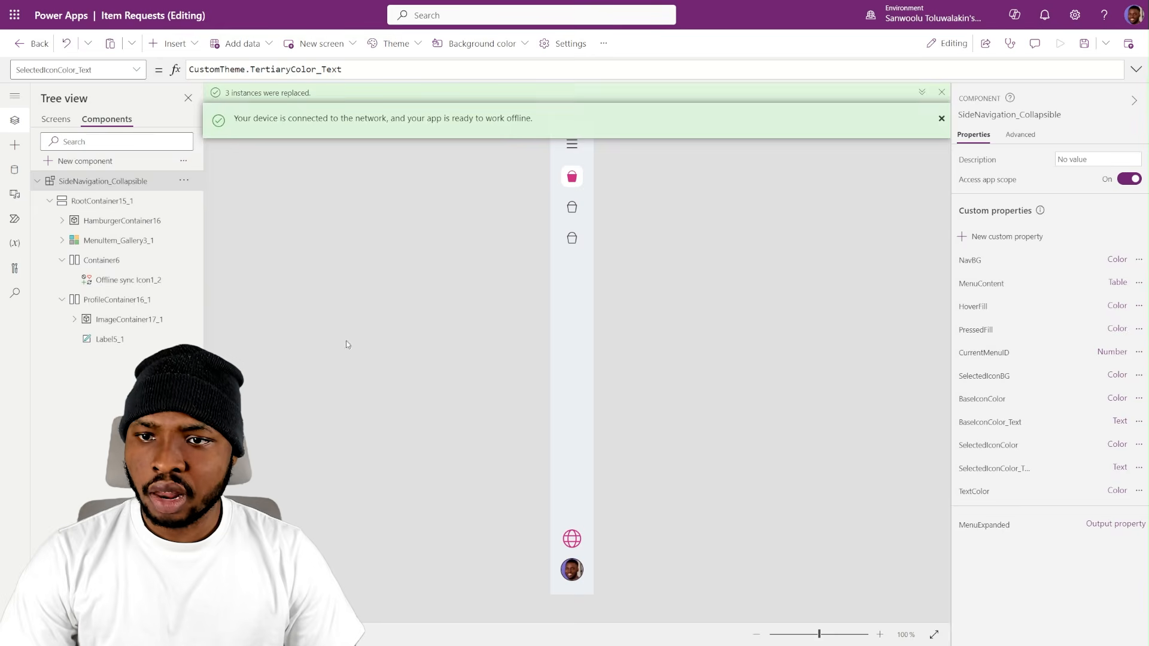
click(578, 534)
click(1068, 451)
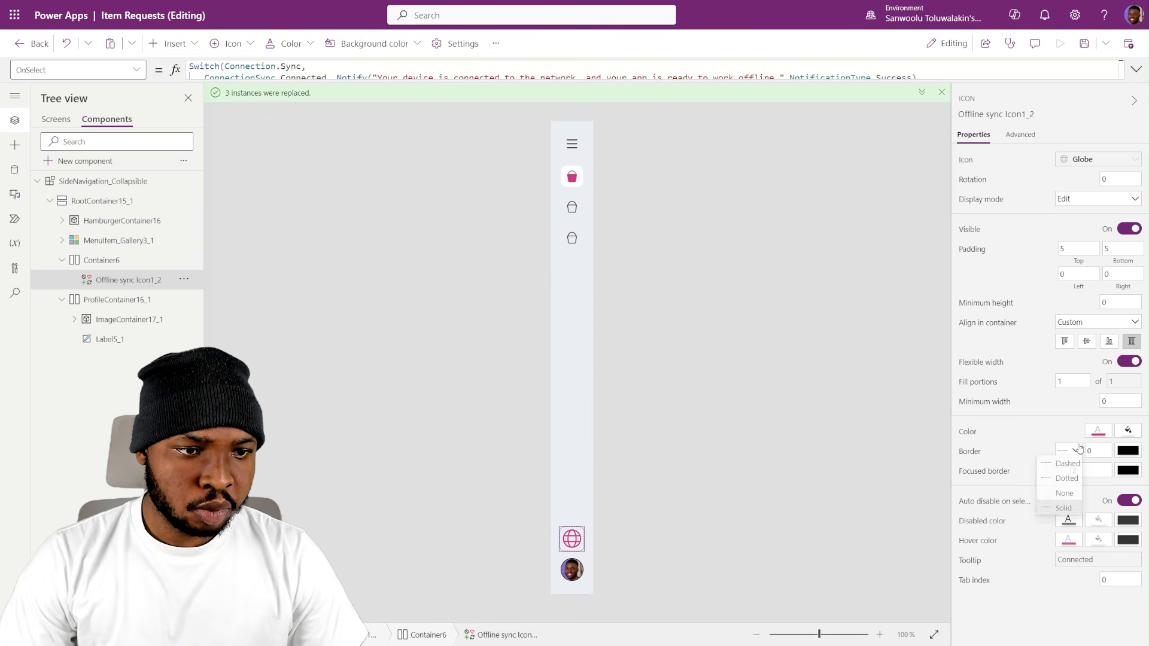
click(1065, 497)
click(843, 357)
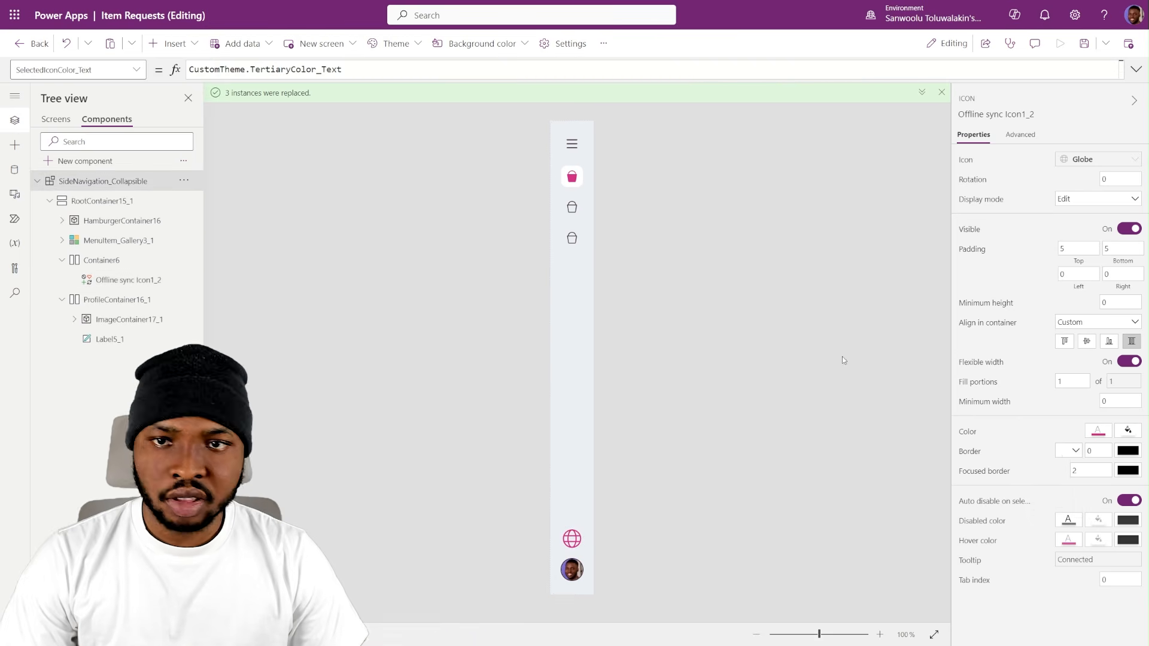
- Test the side navigation's offline sync icon on RequestsScreen, and delete the duplicate icon from the header container
click(56, 119)
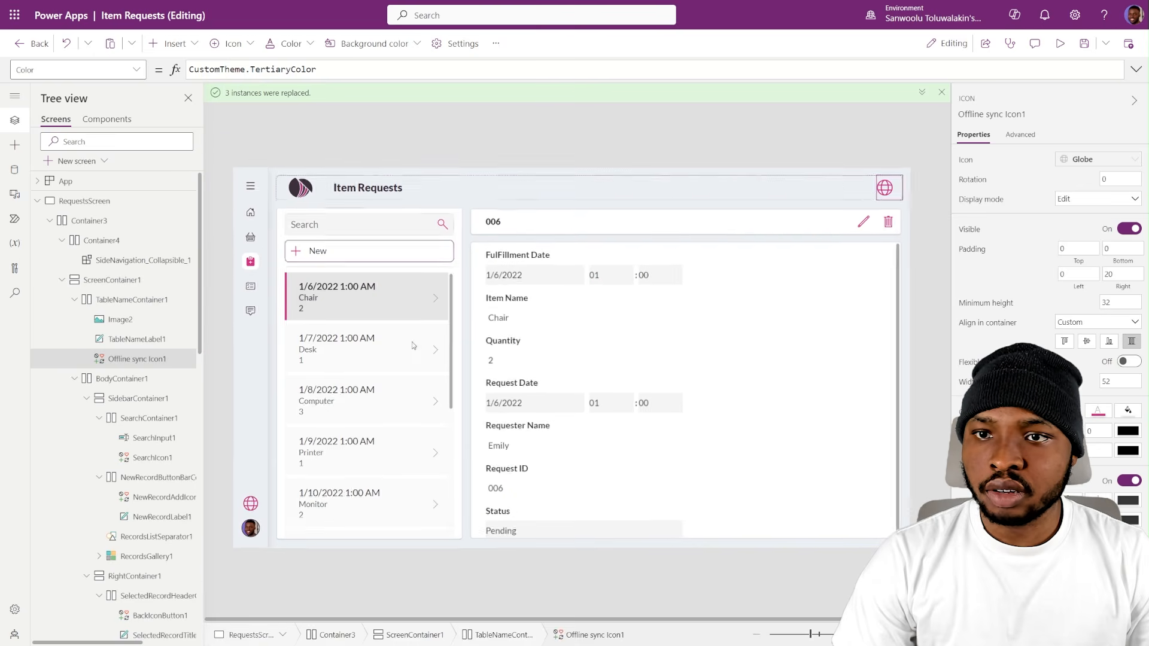
alt+click(252, 505)
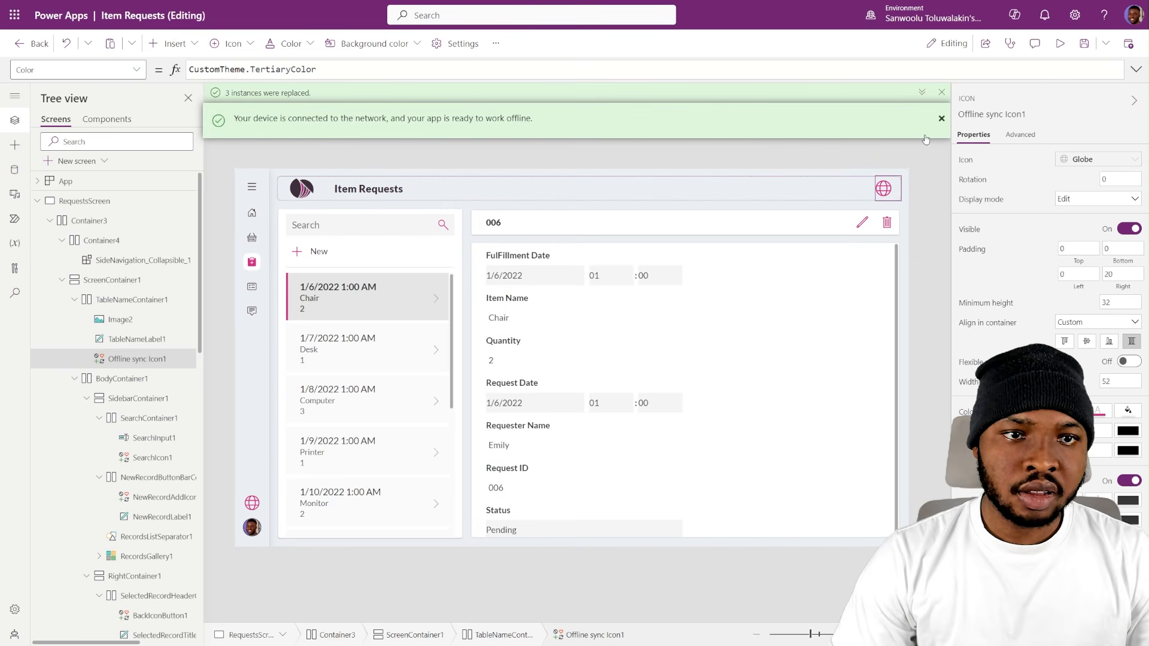
click(881, 160)
click(884, 189)
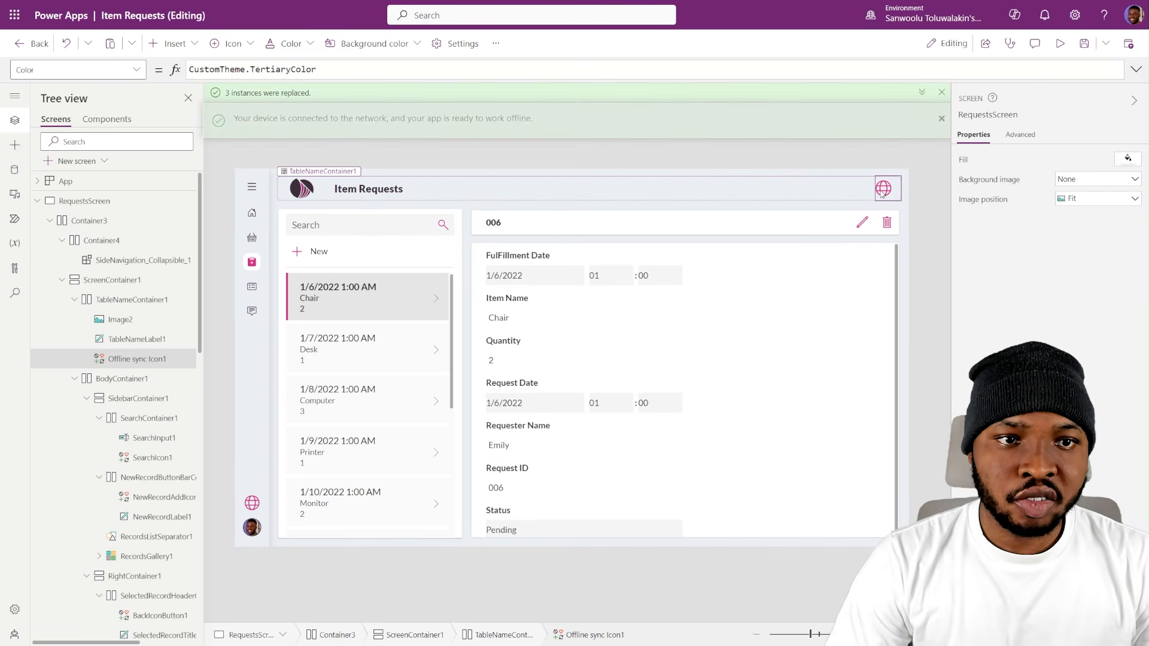
key(Delete)
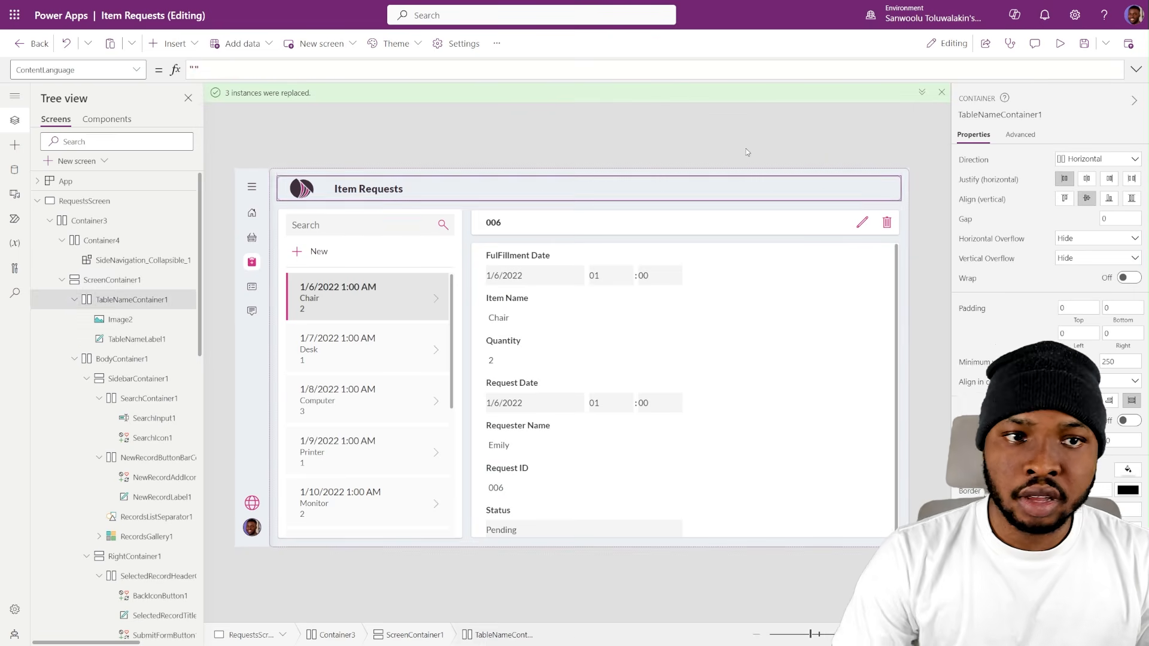
click(670, 130)
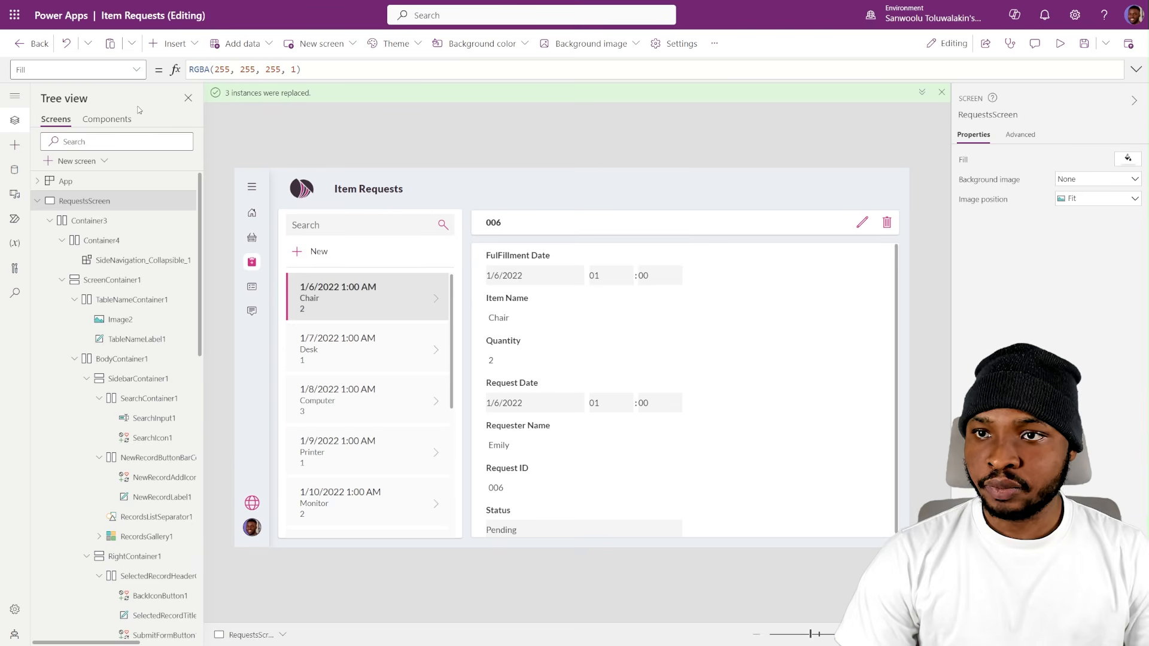
- Expand the side navigation and set ImageContainer17_1's border colour in the component to SideNavigation_Collapsible.SelectedIconColor
alt+click(252, 188)
click(106, 119)
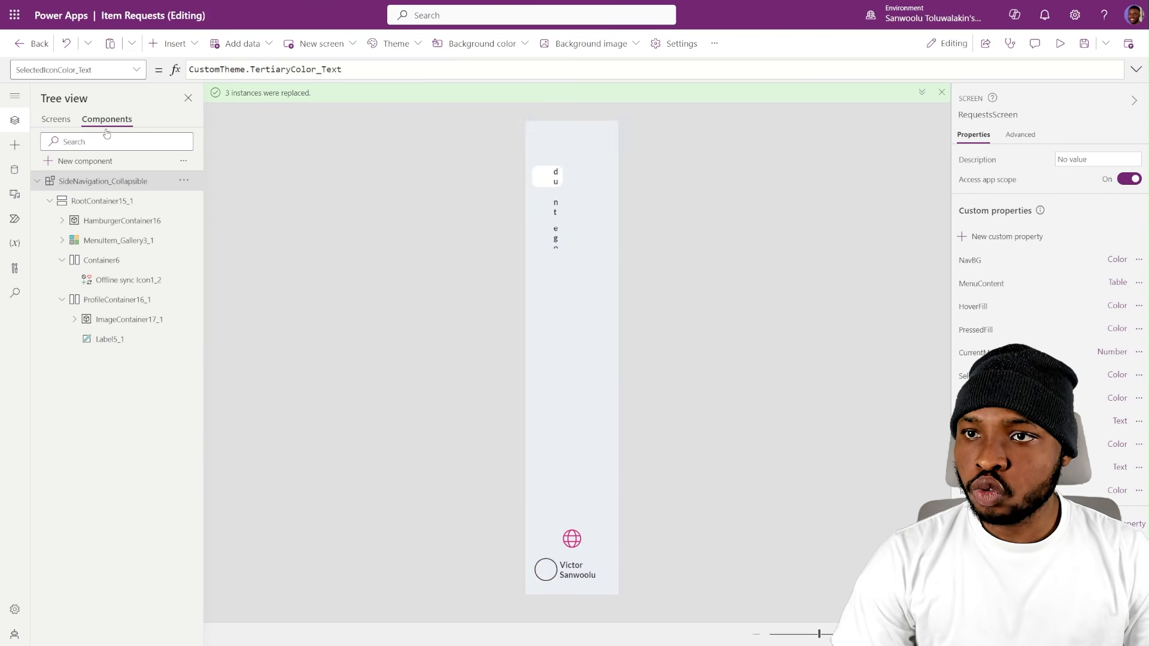
click(546, 570)
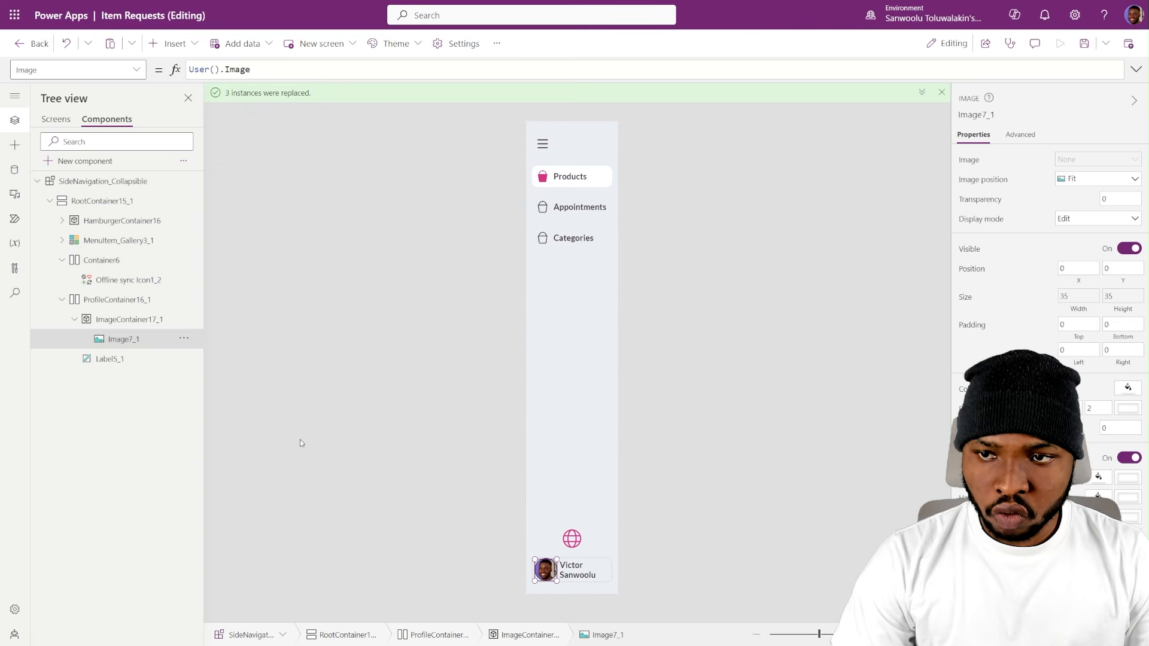
click(110, 324)
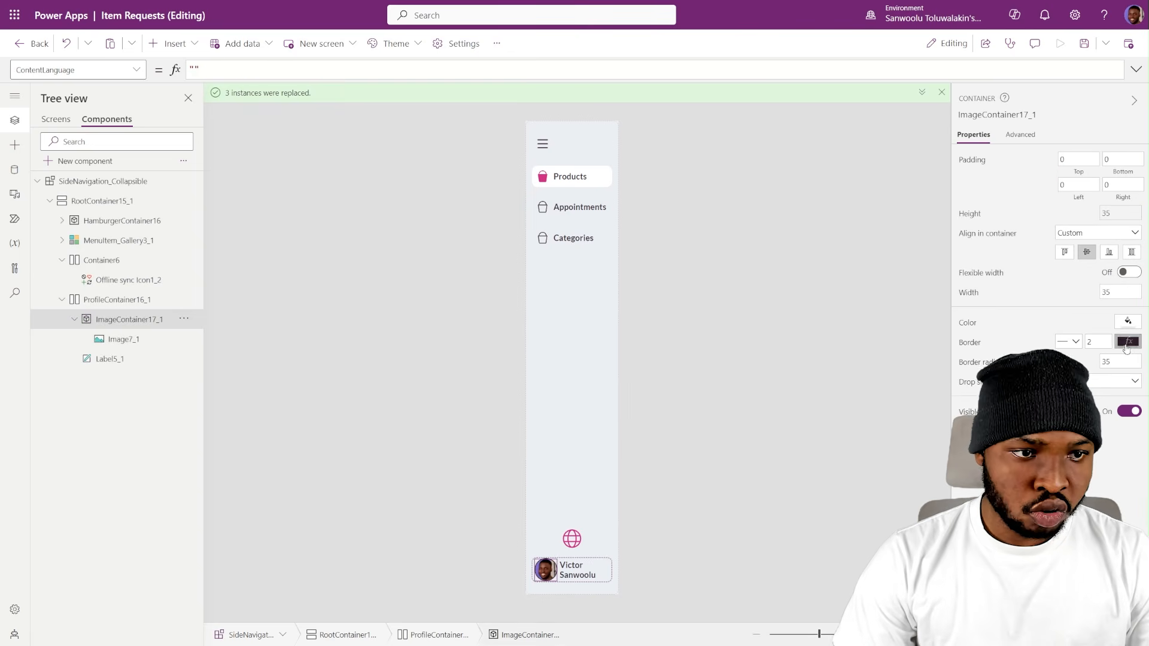
click(1128, 342)
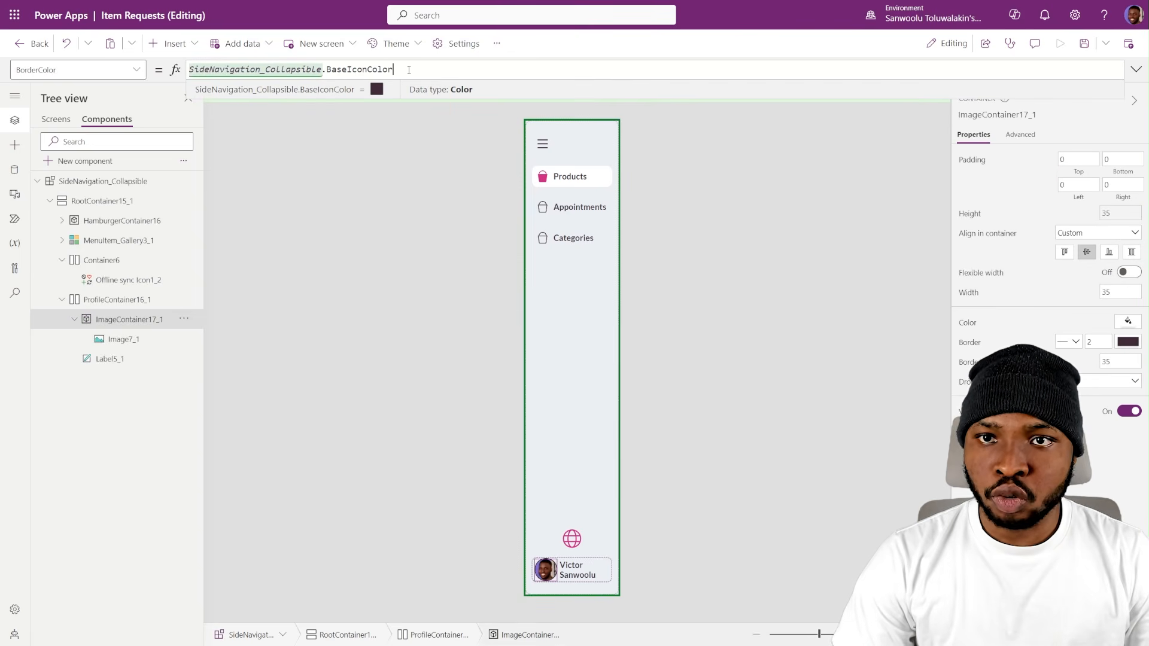
double_click(329, 69)
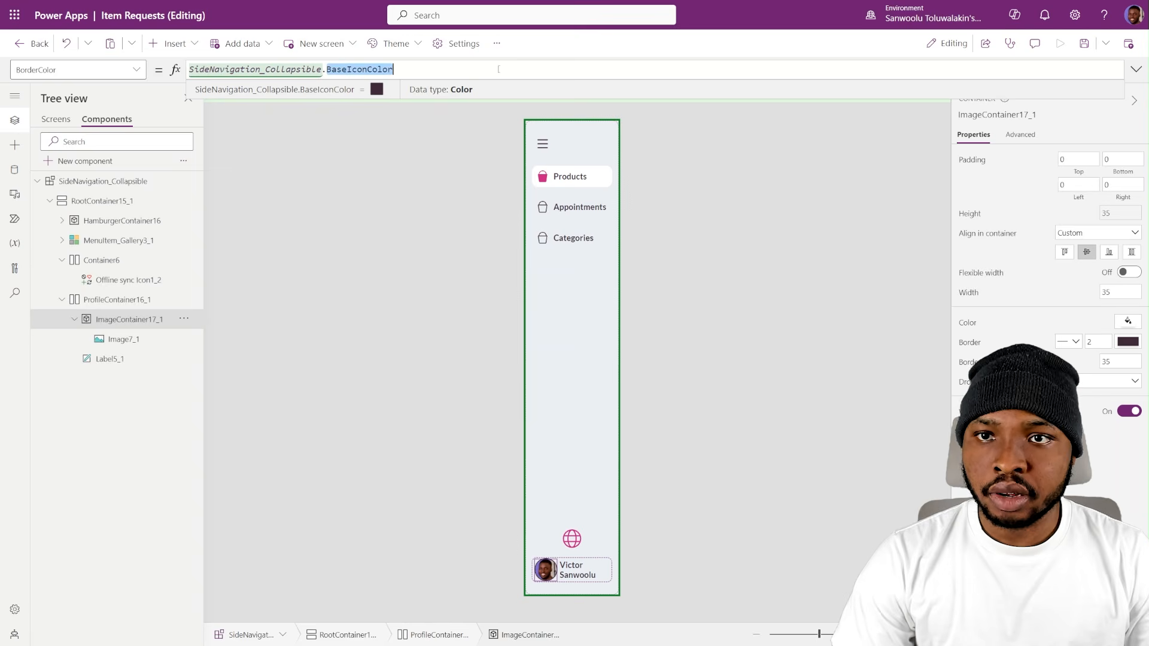
text(Sele)
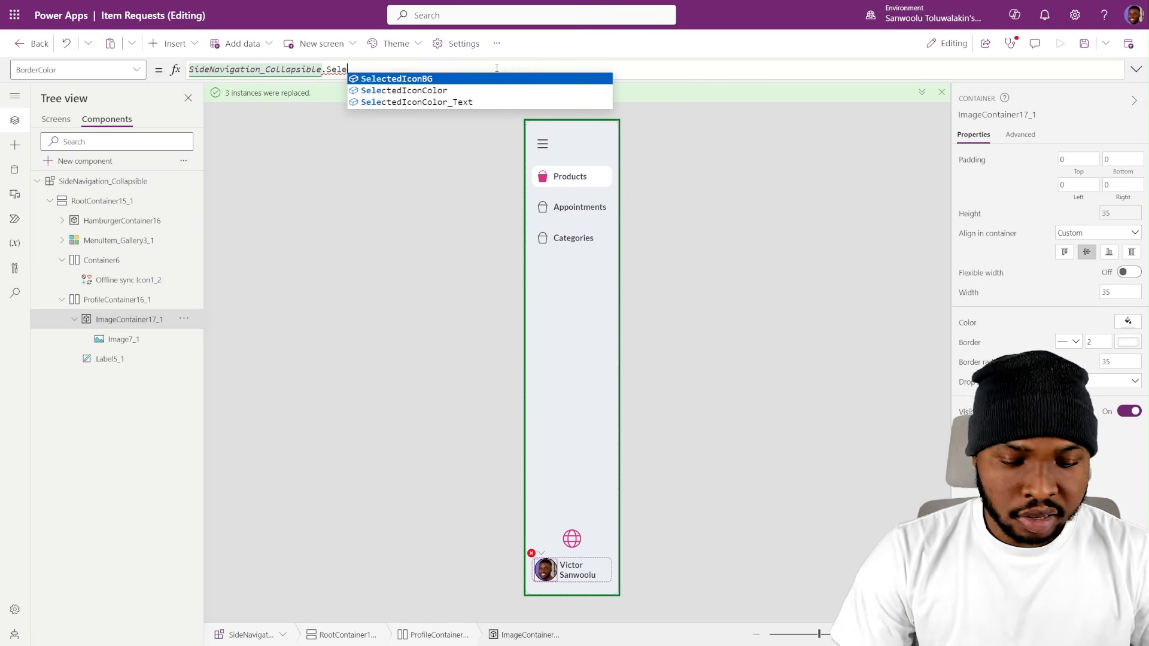
click(411, 90)
click(455, 256)
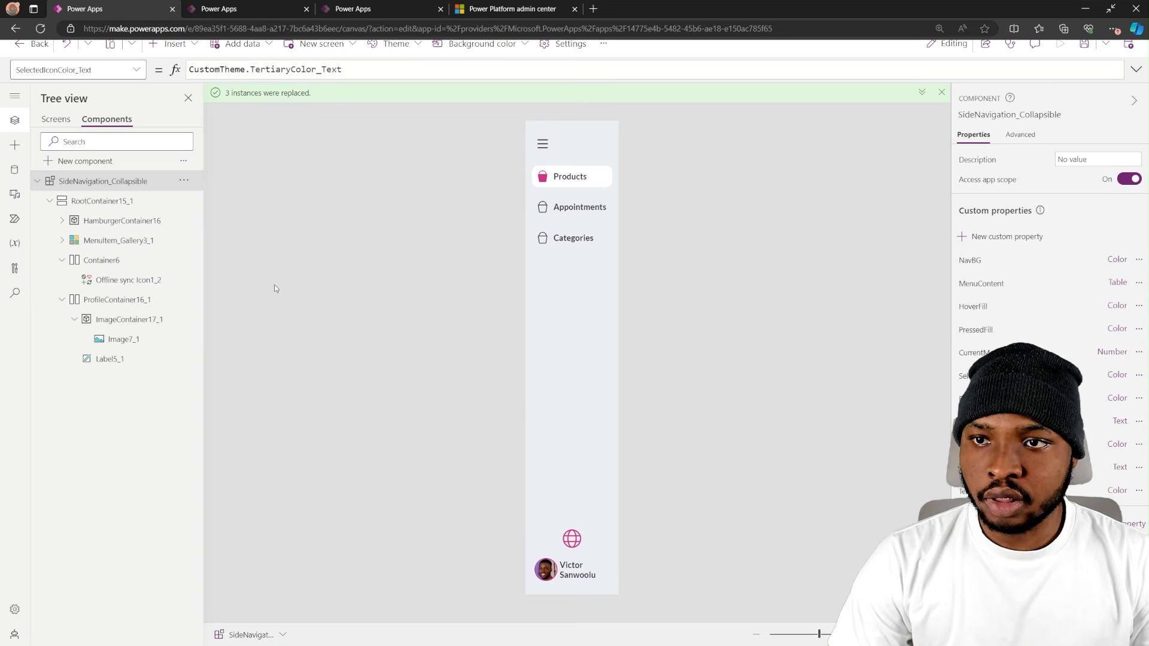
- Set ImageContainer17_1's border thickness to 3 and collapse the side navigation on RequestsScreen
click(120, 319)
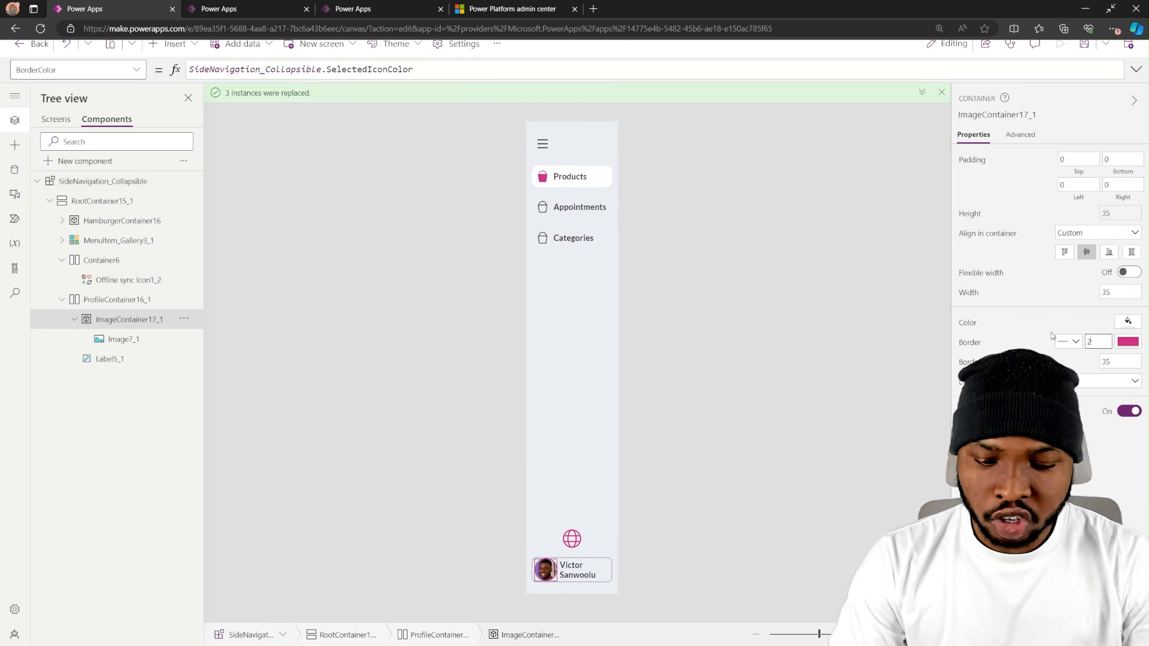
key(BackSpace)
text(3)
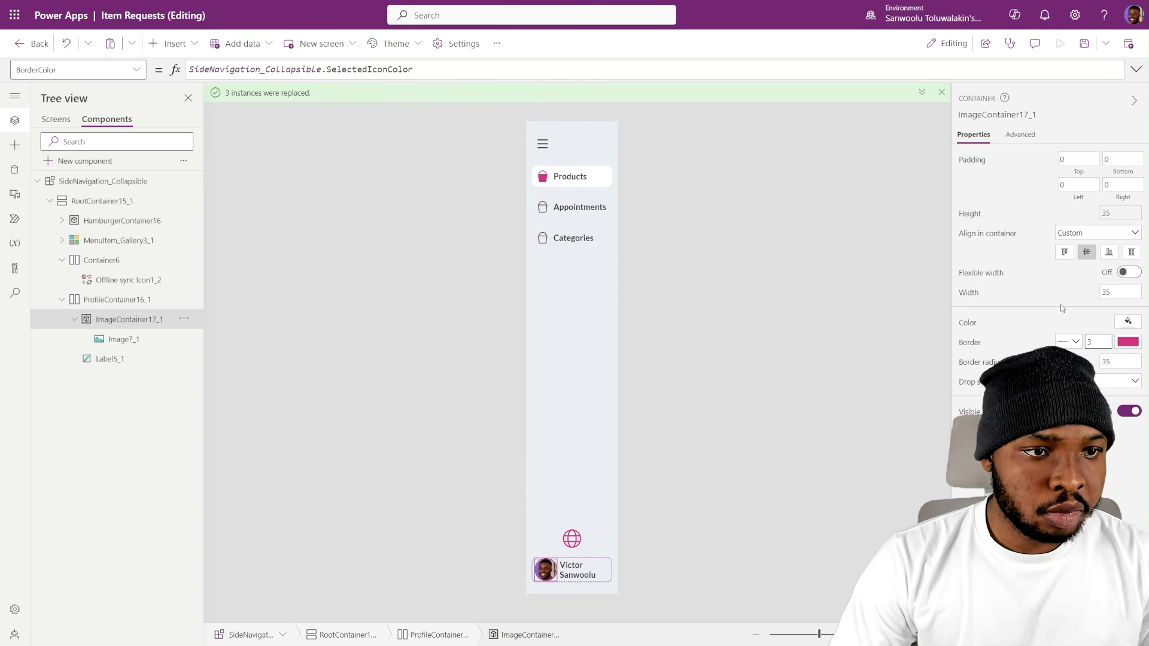
click(56, 118)
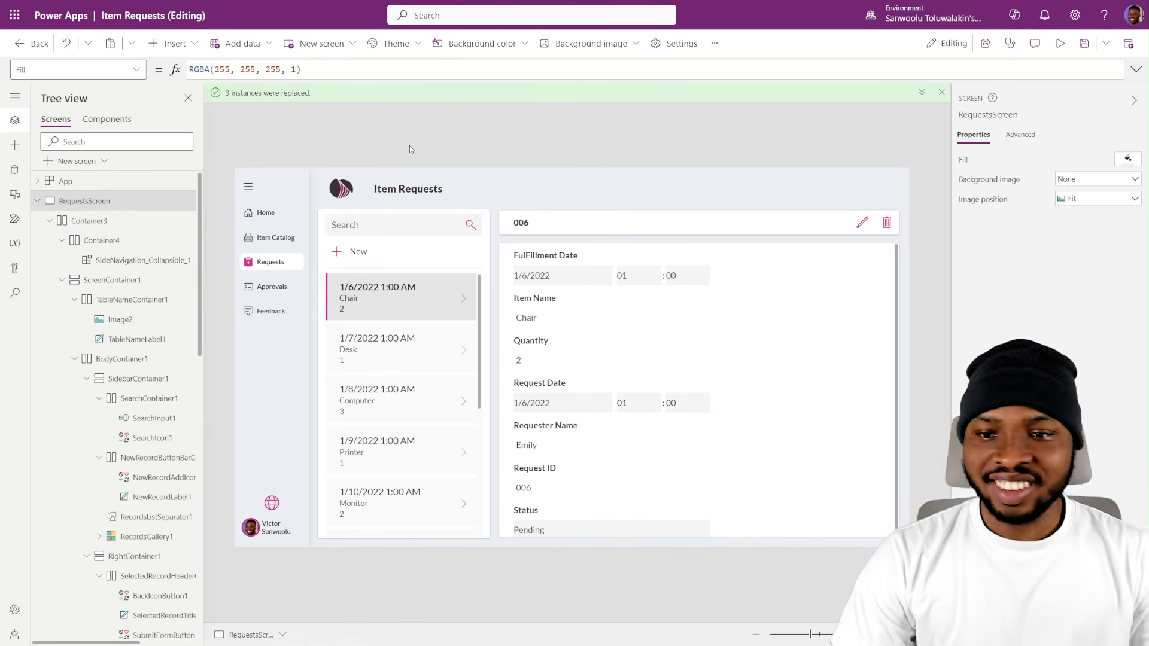
alt+click(248, 187)
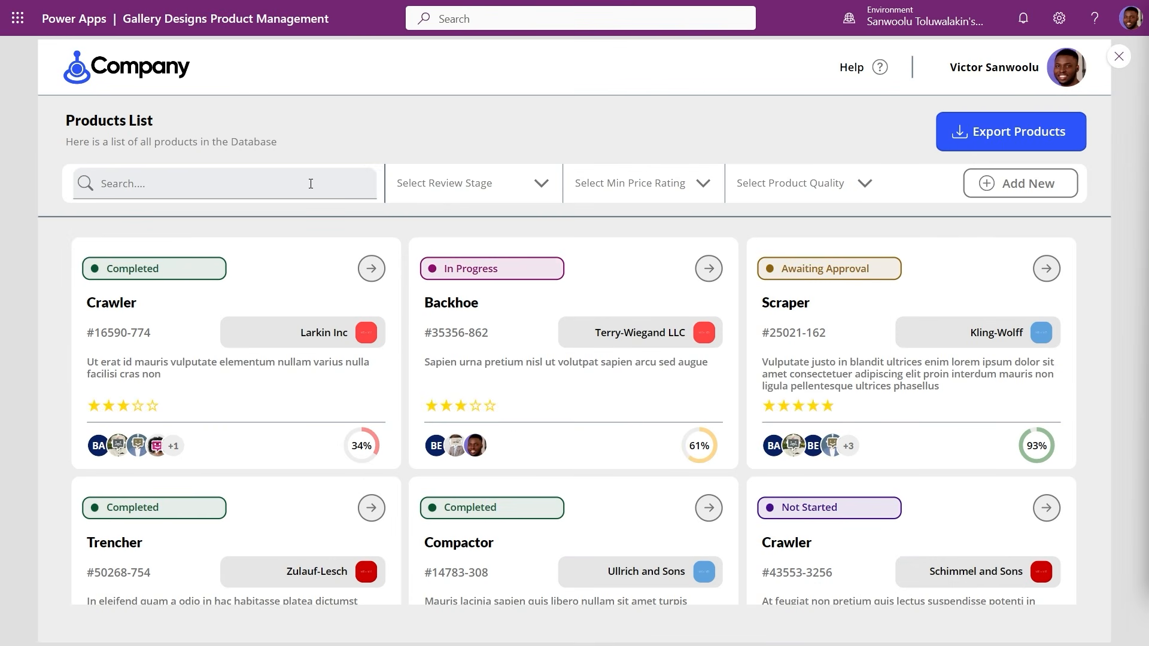
- In the Gallery Designs Product Management app, search the products list for Crawler and try the review stage filter
click(311, 183)
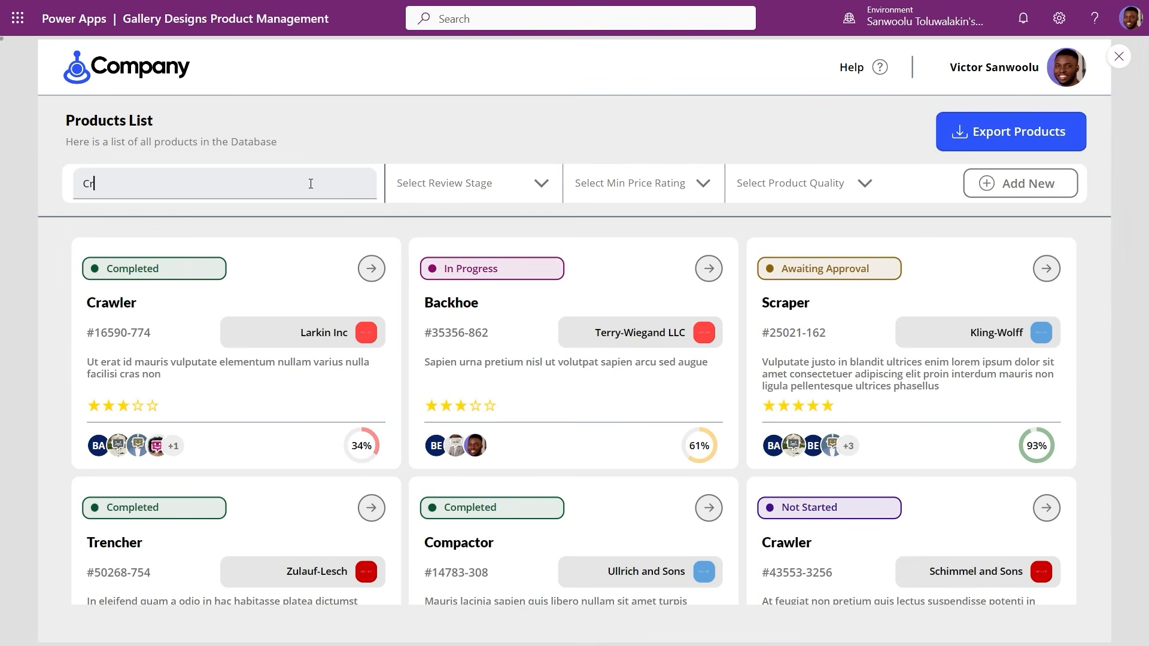
click(536, 185)
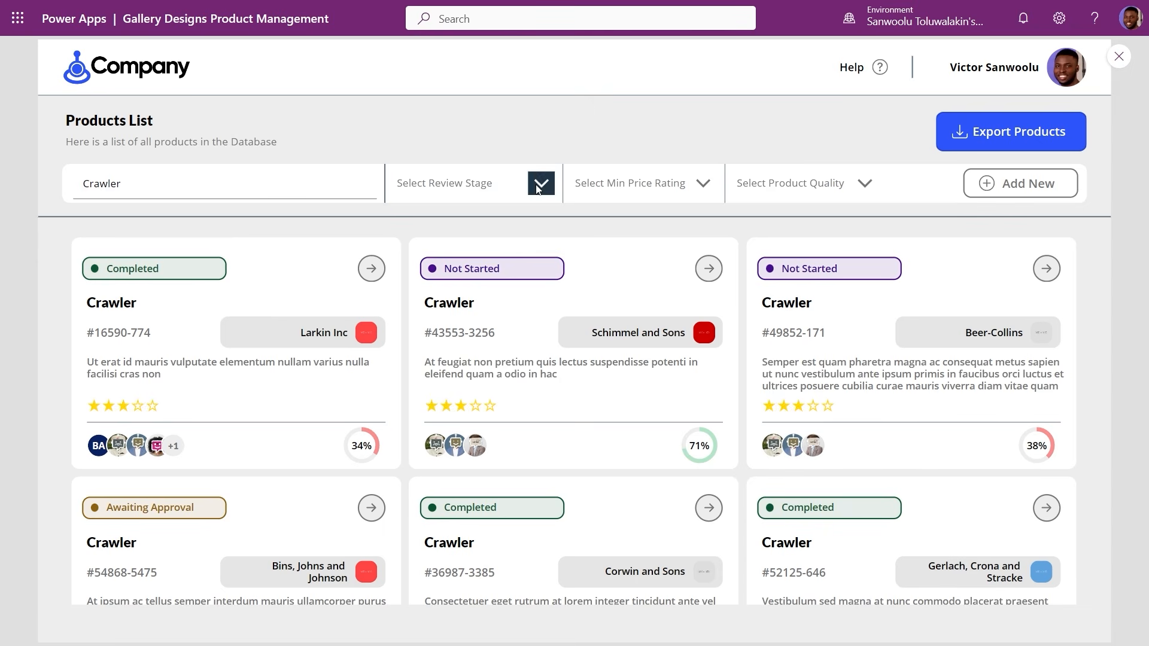
click(490, 326)
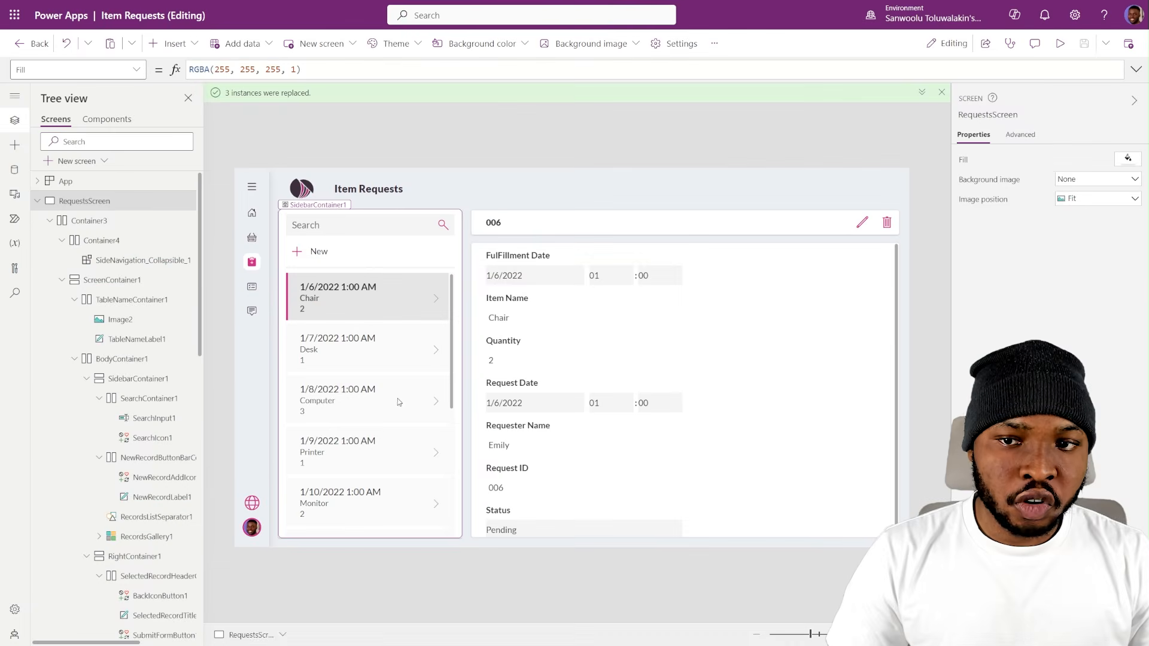
- Set the Body1 field of RecordsGallery1 on RequestsScreen to Request ID, leaving the layout as it is
click(396, 404)
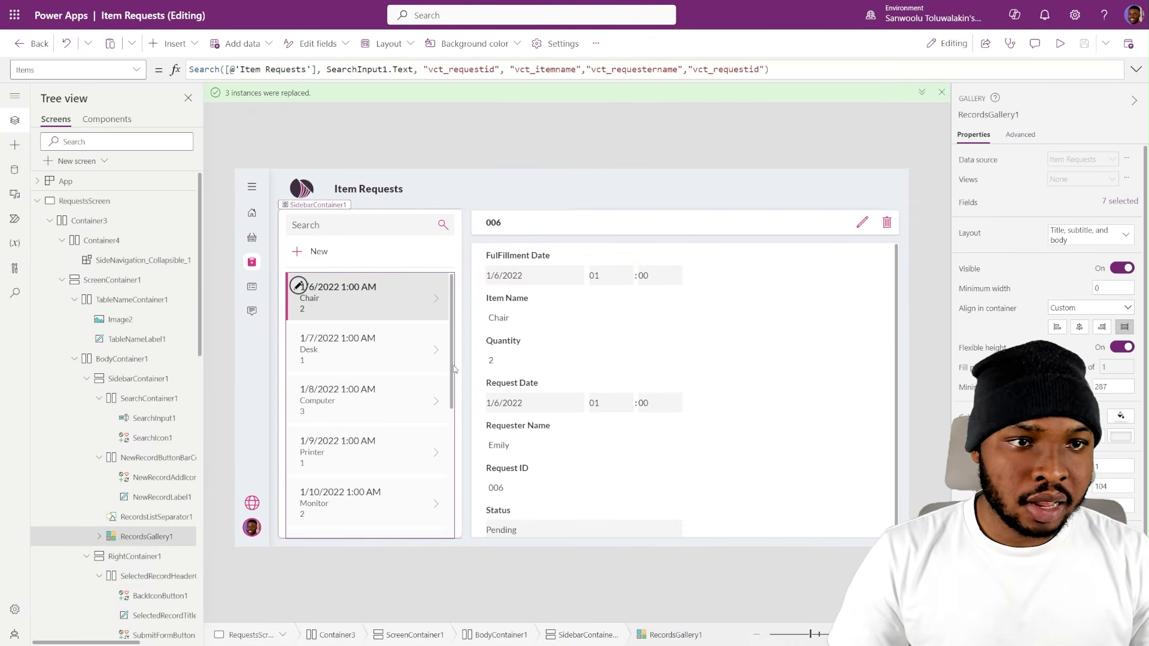
click(1090, 239)
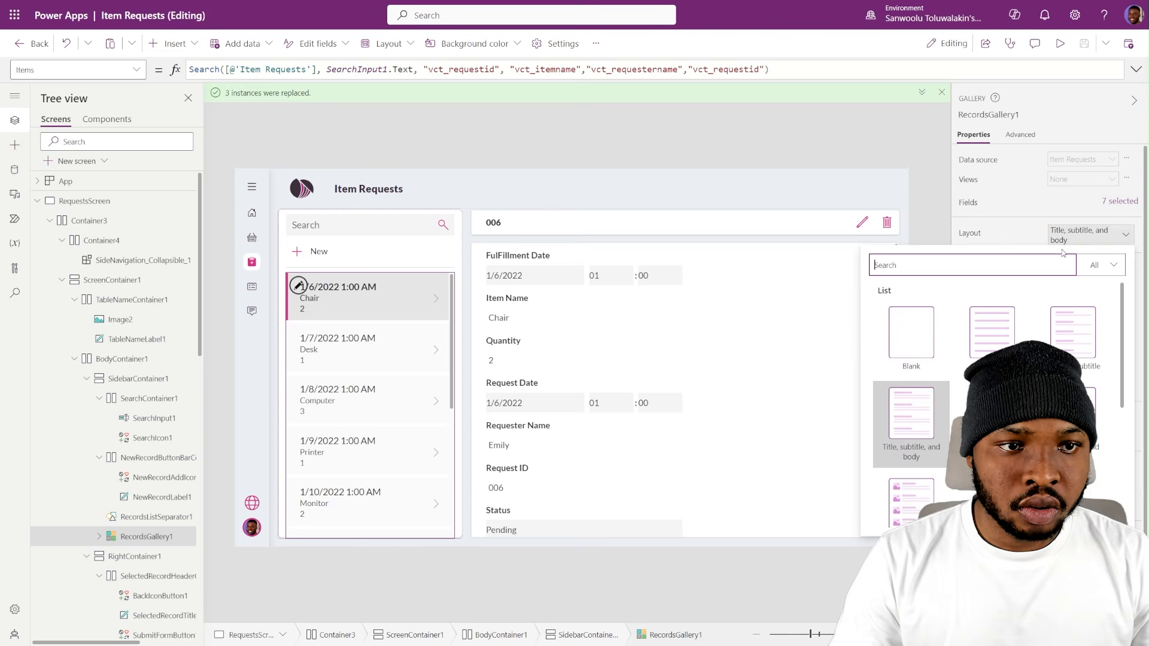
click(1066, 215)
click(1115, 204)
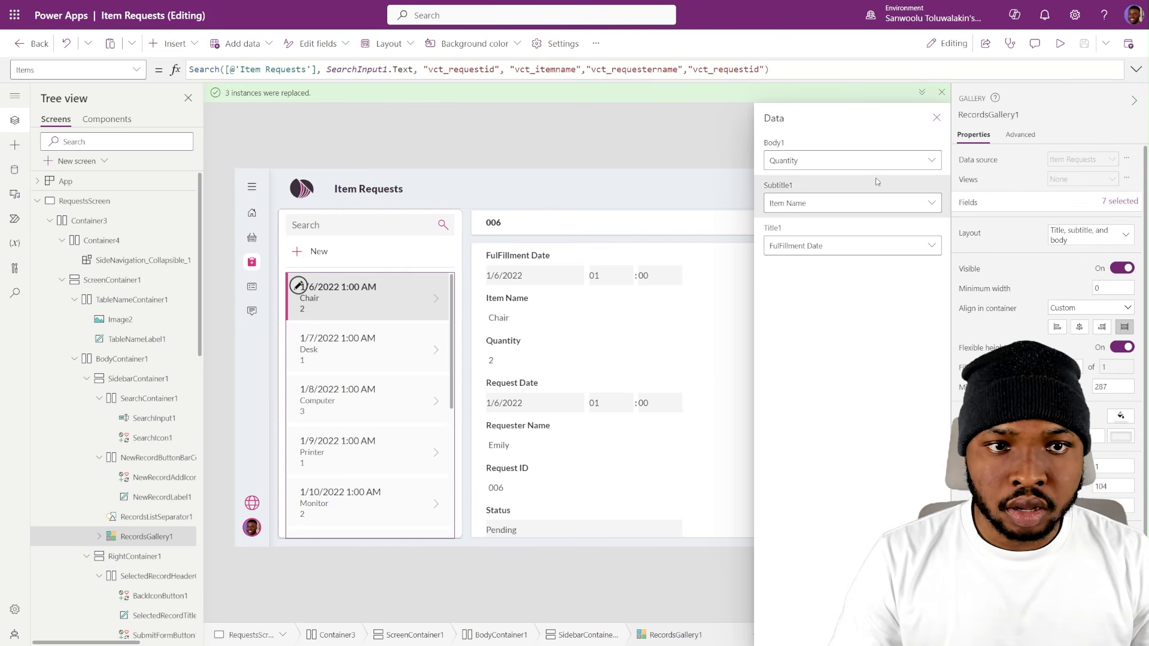
click(872, 160)
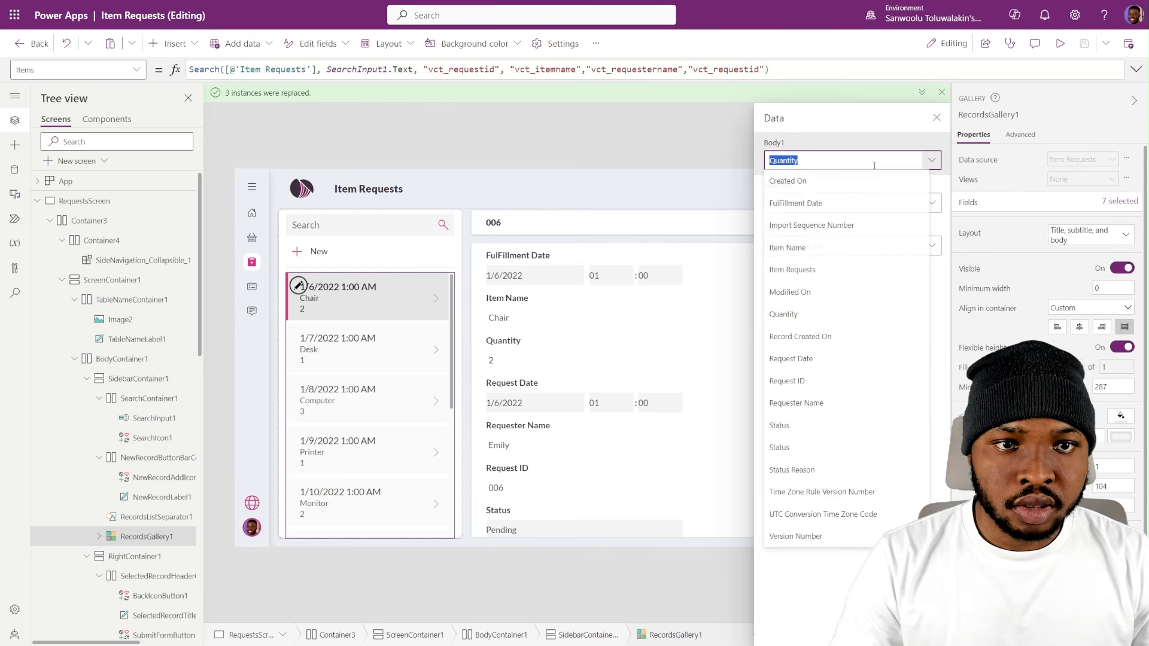
click(810, 381)
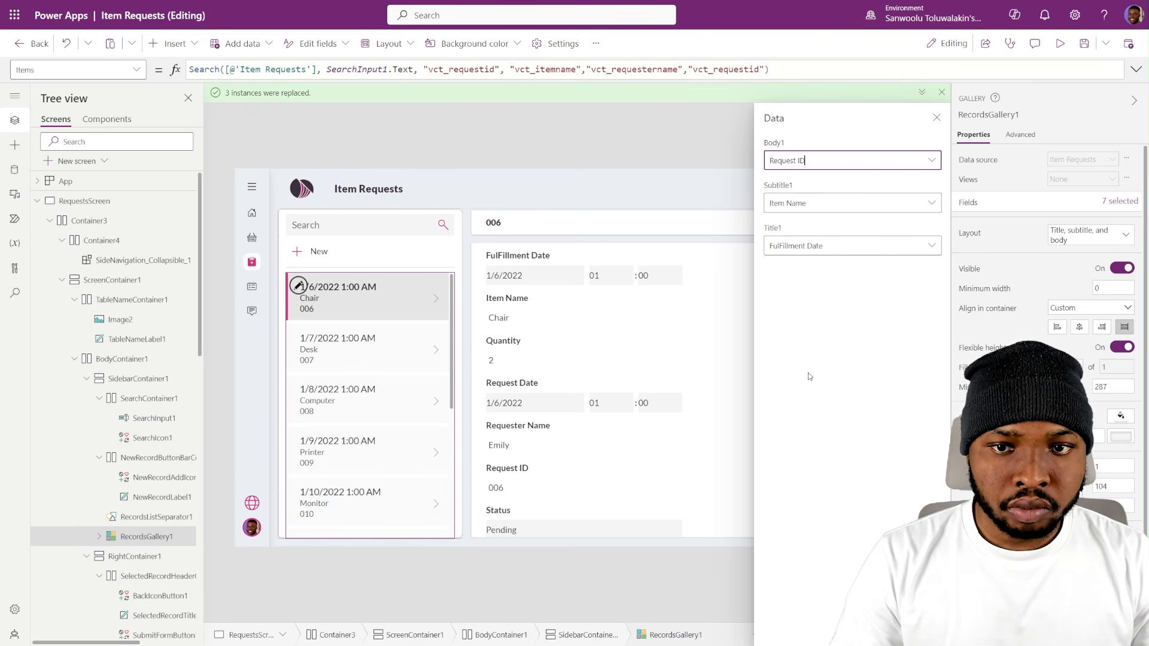
click(937, 117)
- Set the colour of the gallery's NextArrow1 icon to CustomTheme.TertiaryColor
click(435, 303)
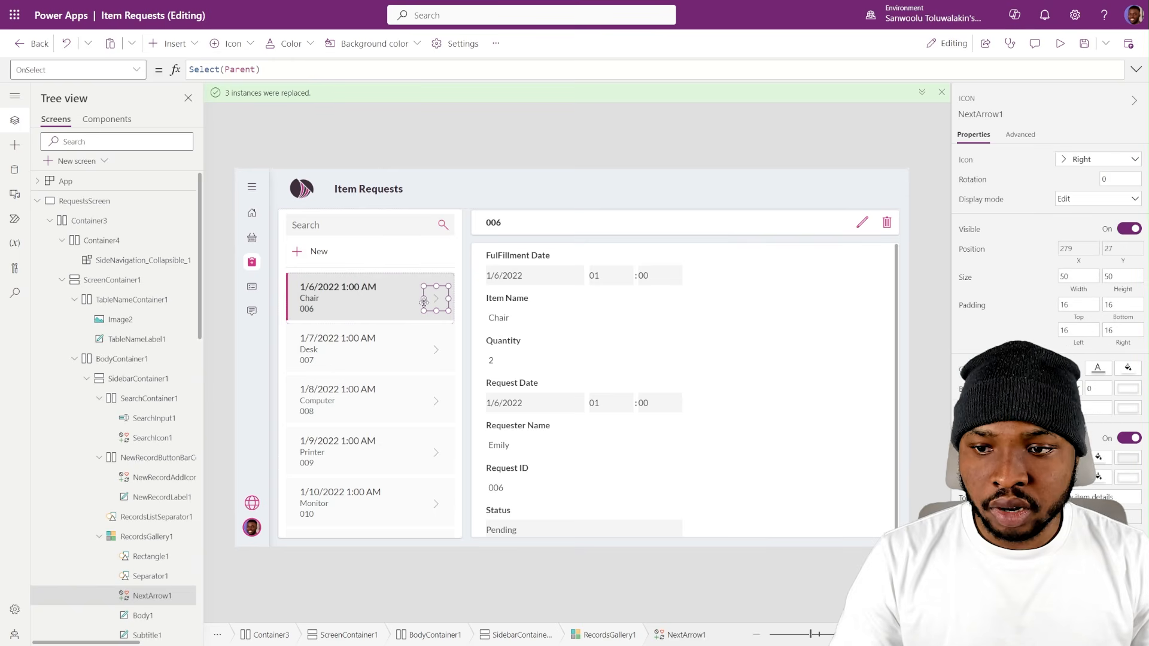
click(966, 371)
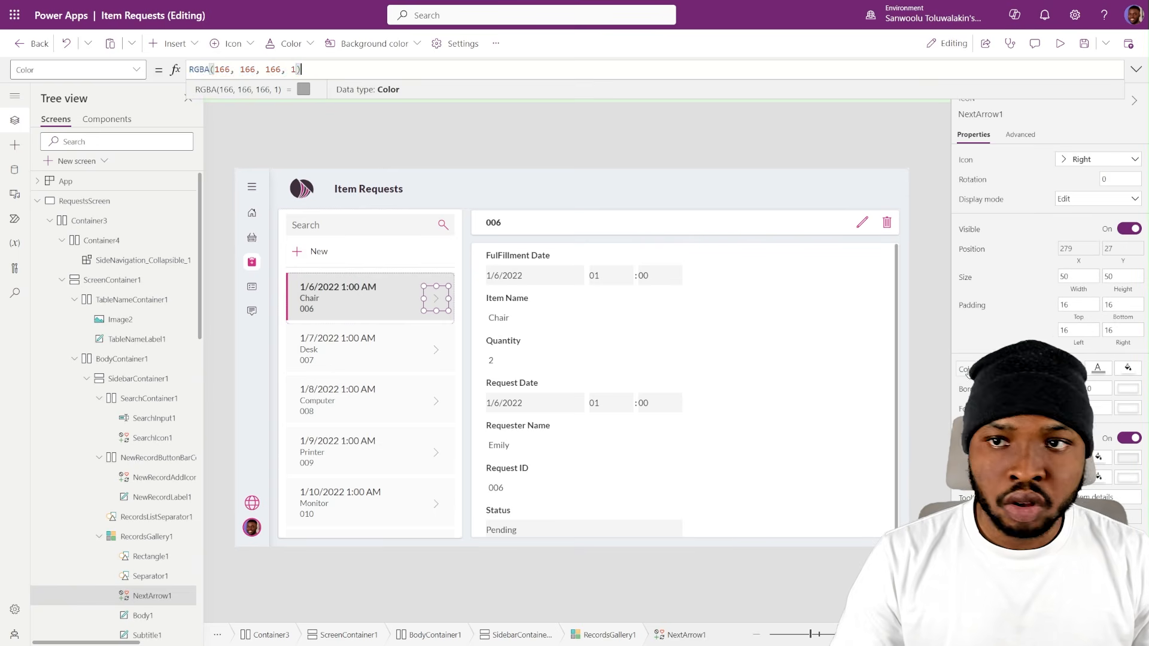
key(ctrl+a)
text(Cust)
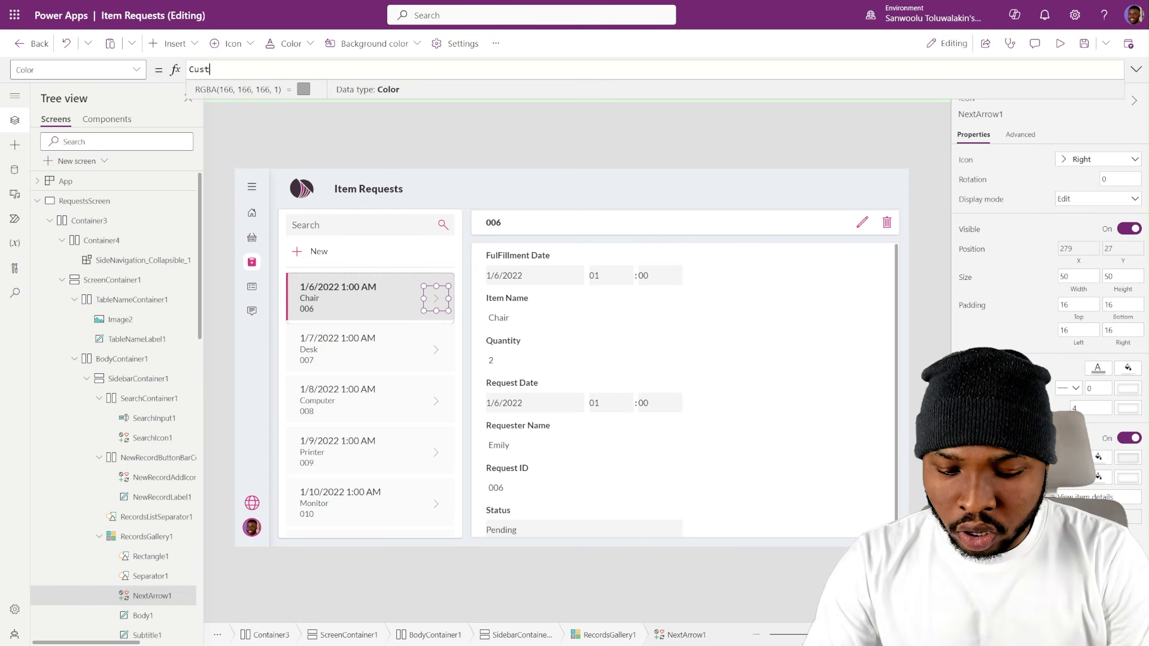
text(omTheme.)
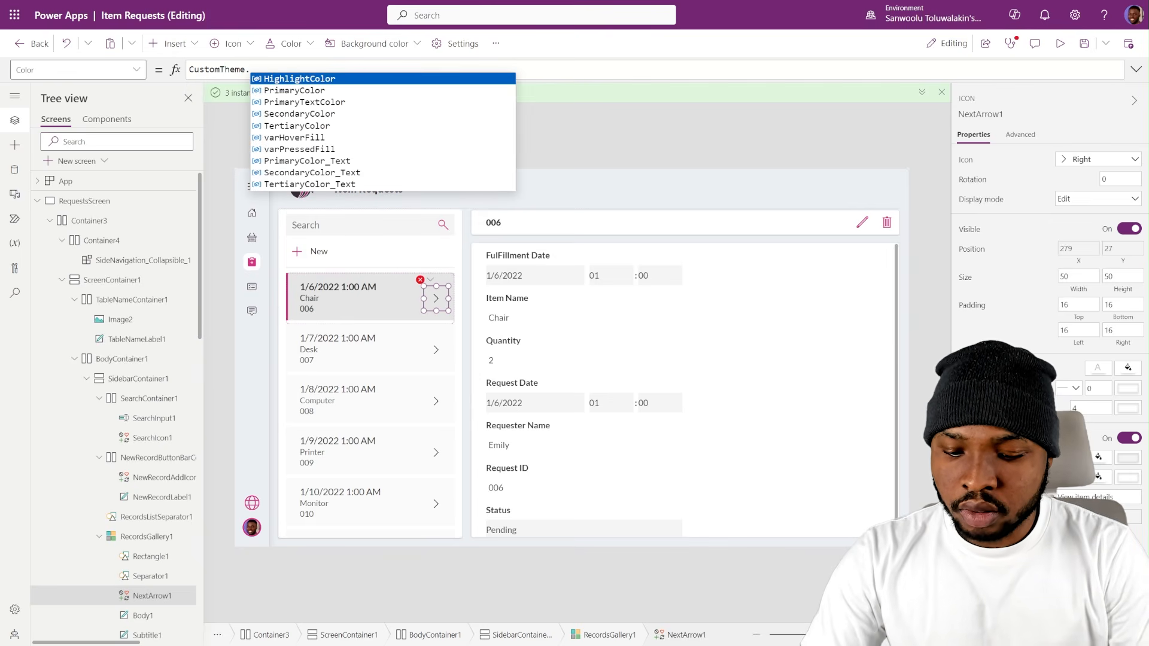
text(Te)
key(Tab)
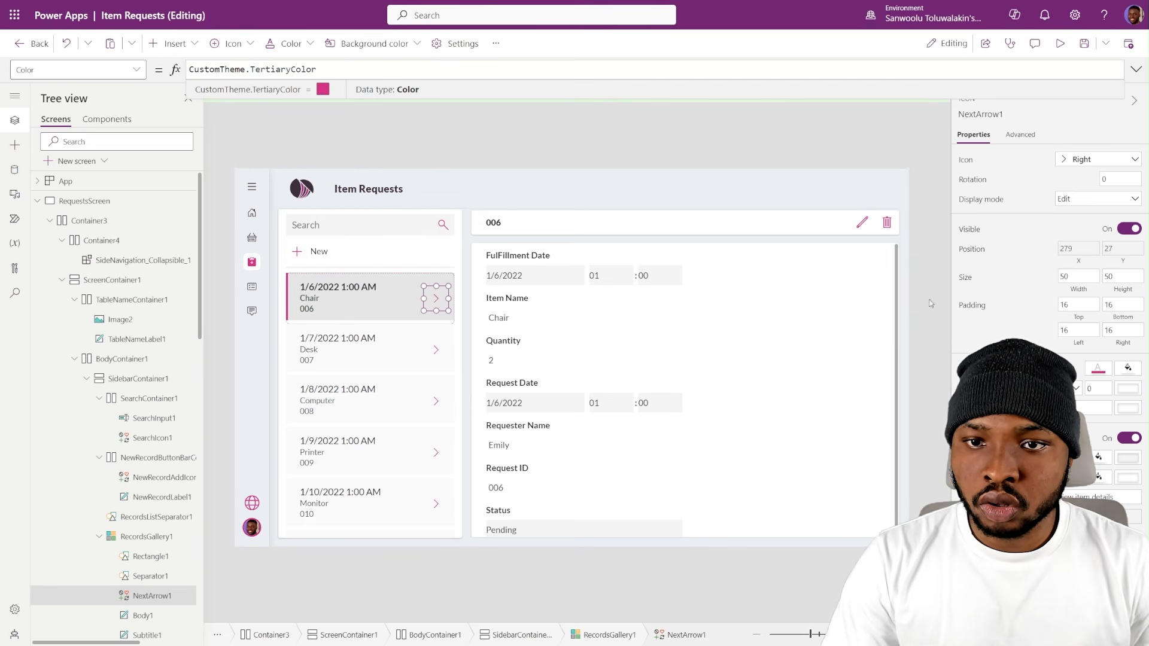
click(541, 139)
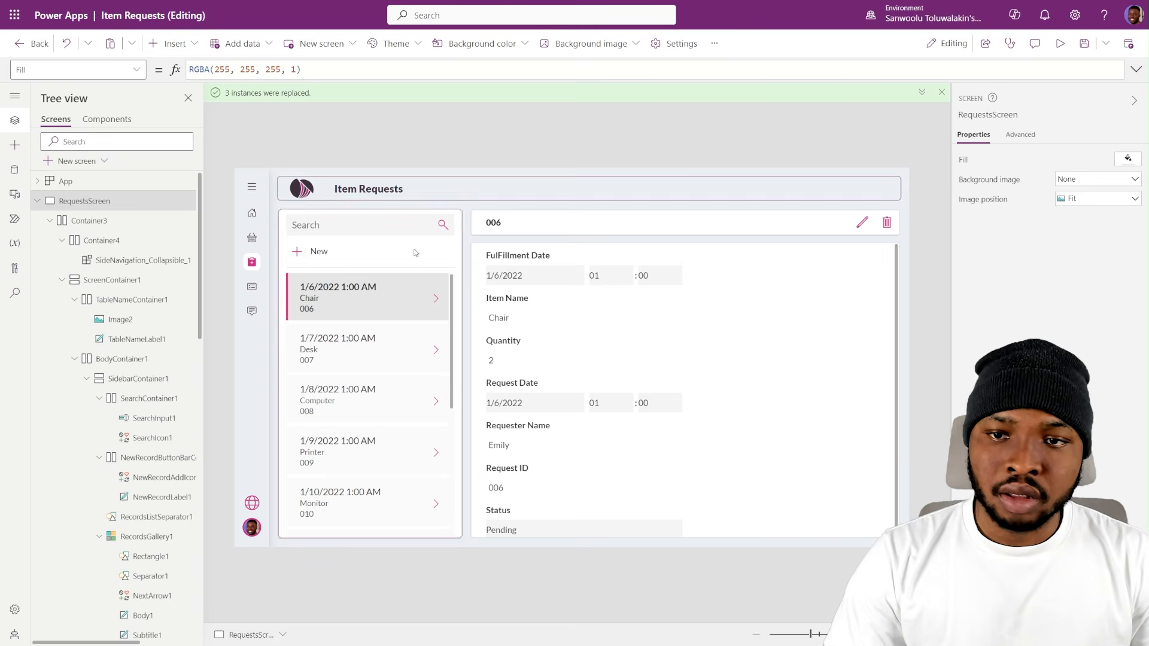
- Select different requests in the records gallery to check that the details form follows the selection
click(435, 355)
scroll(435, 357, down, 1)
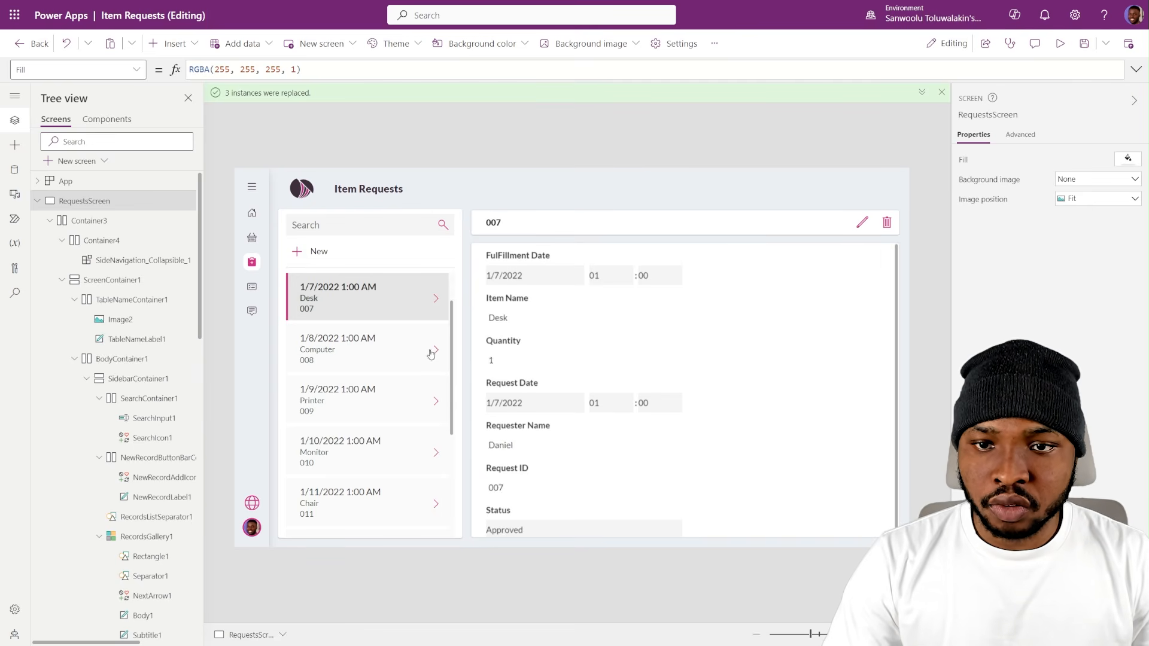
scroll(435, 356, up, 1)
click(419, 497)
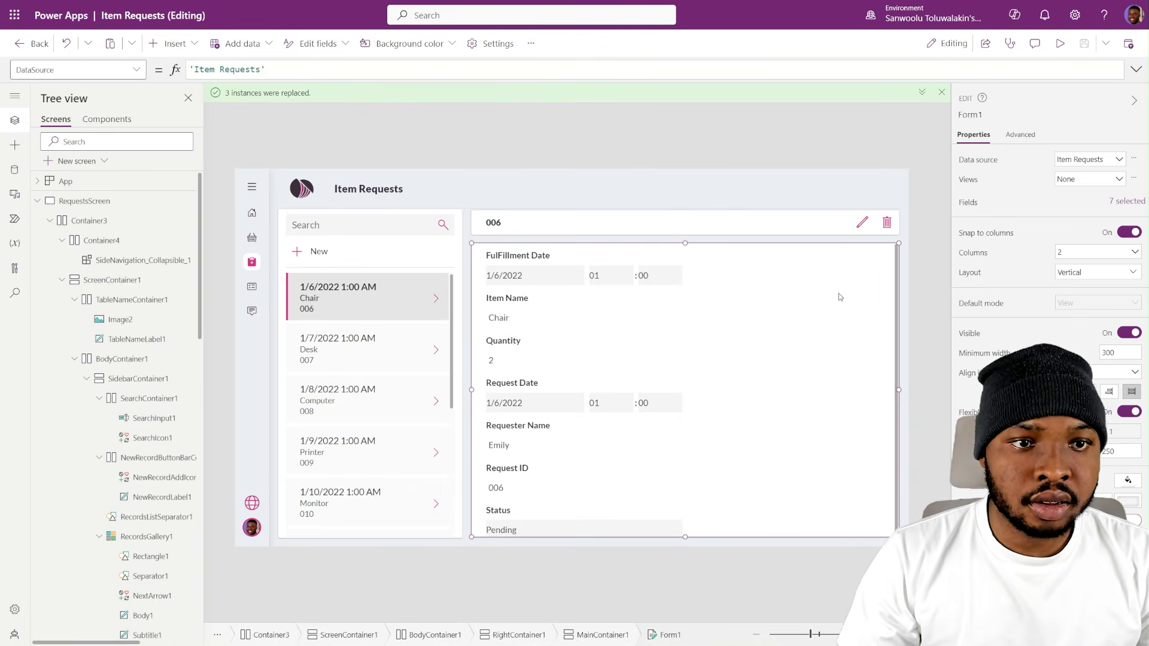
- Arrange the fields of Form1 in a 2-column layout
click(1082, 254)
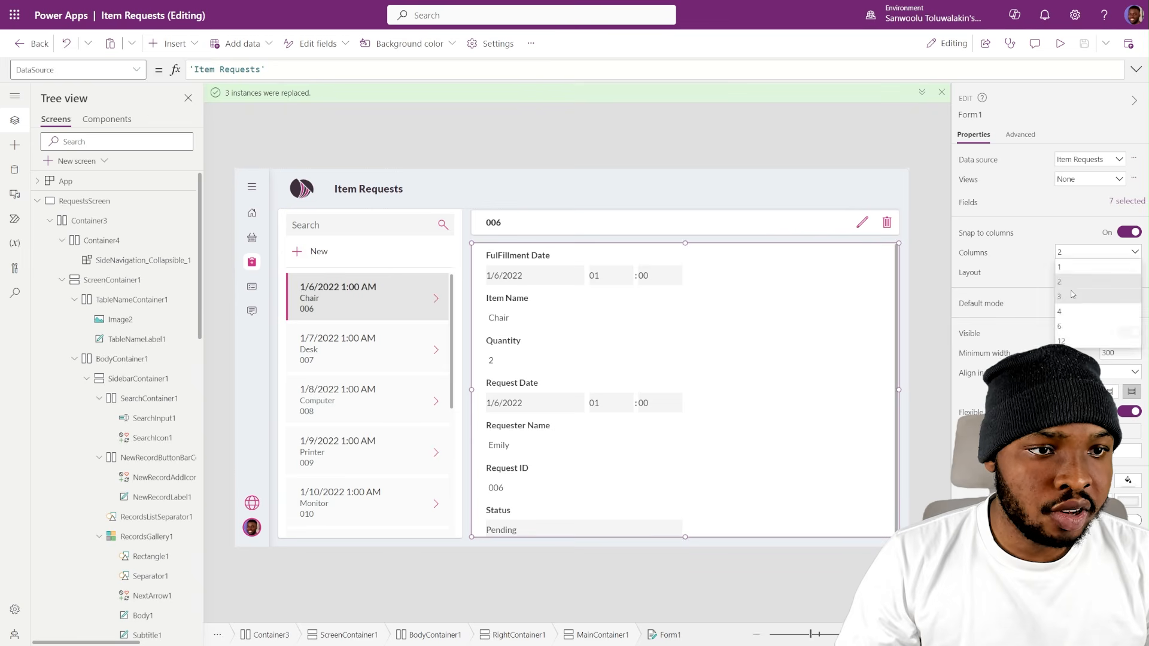
click(1075, 277)
click(1078, 254)
click(1071, 281)
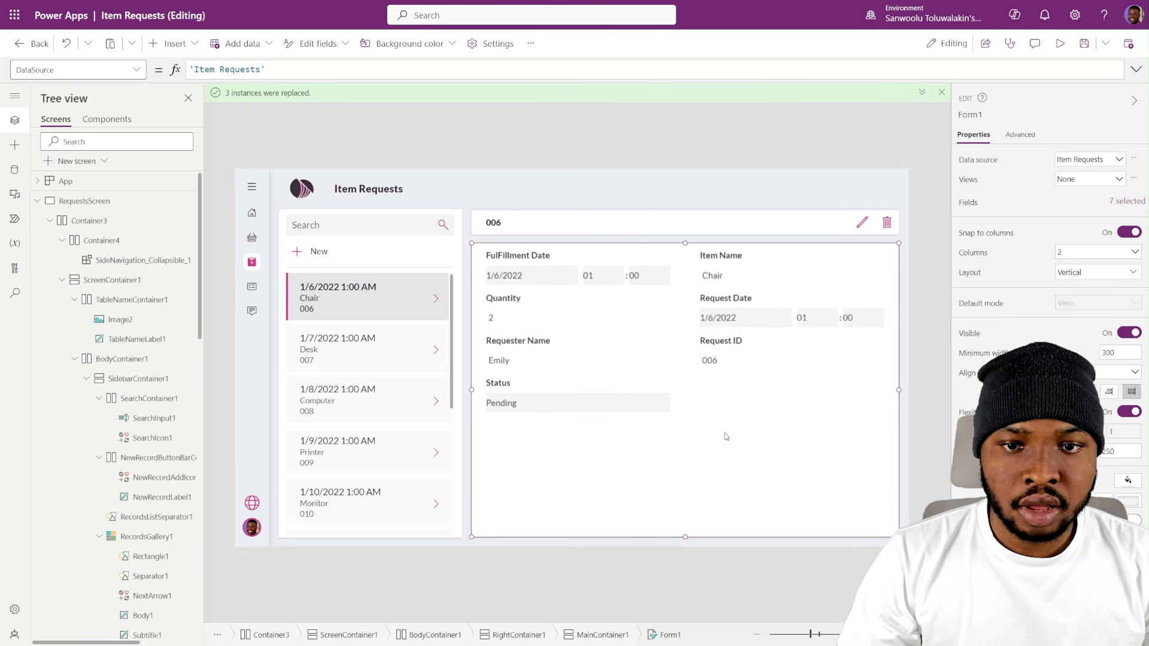
- Reorder Form1's fields as Request ID, Requester Name, Item Name, Quantity, Request Date, FulFillment Date and Status
click(1125, 206)
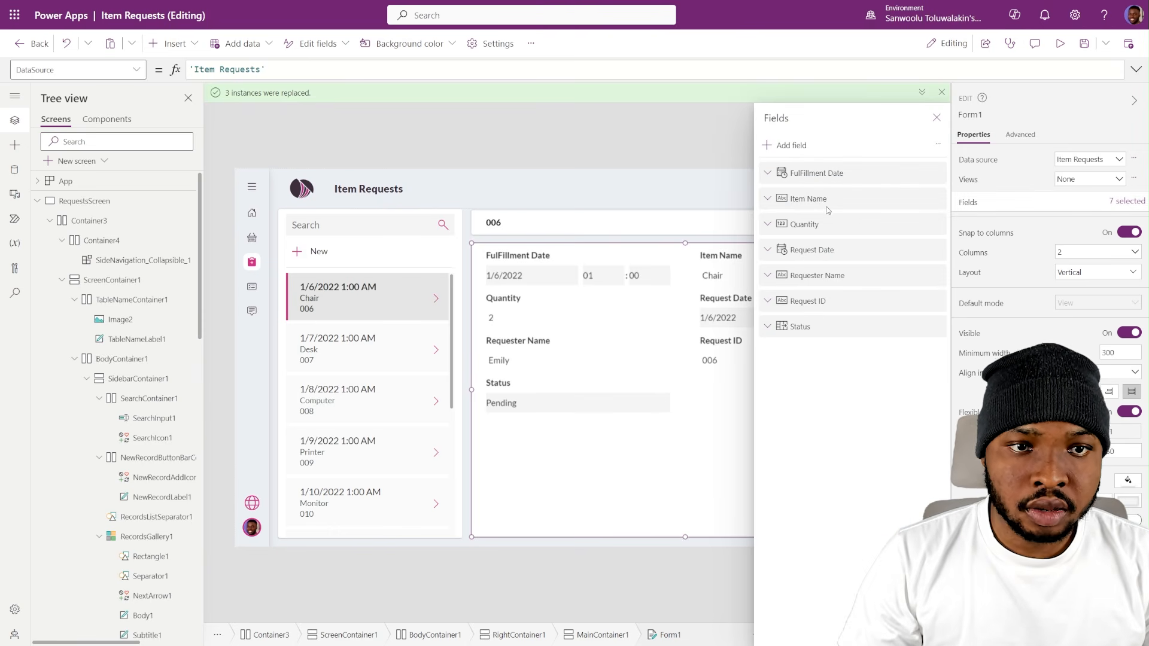
drag(822, 301, 845, 200)
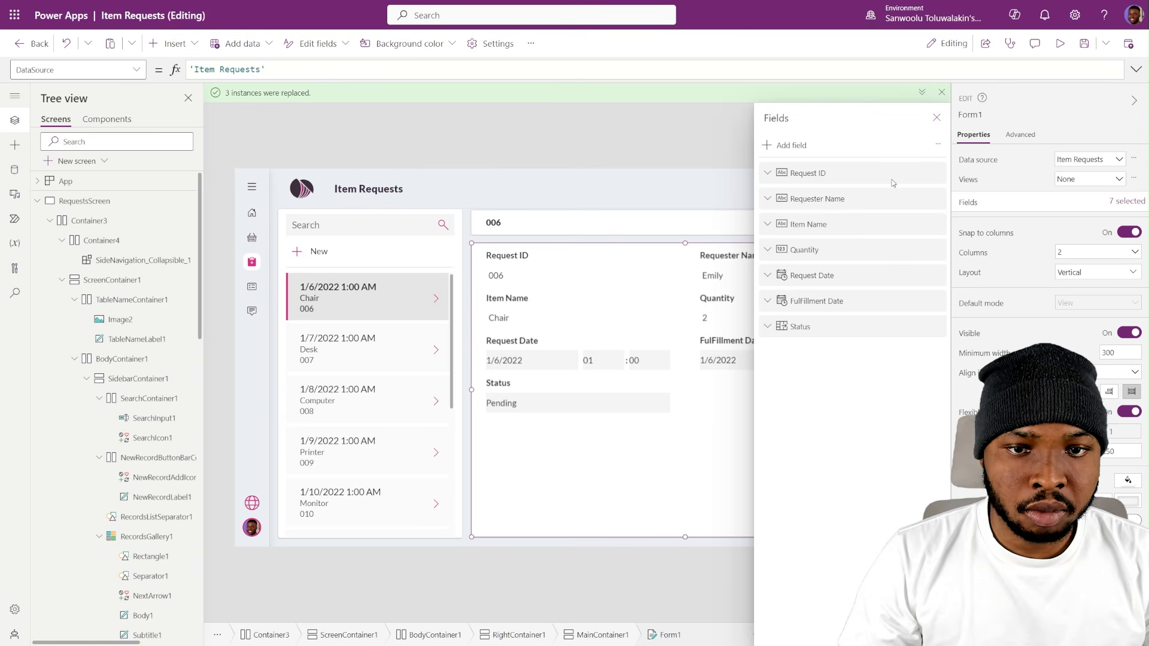
click(937, 119)
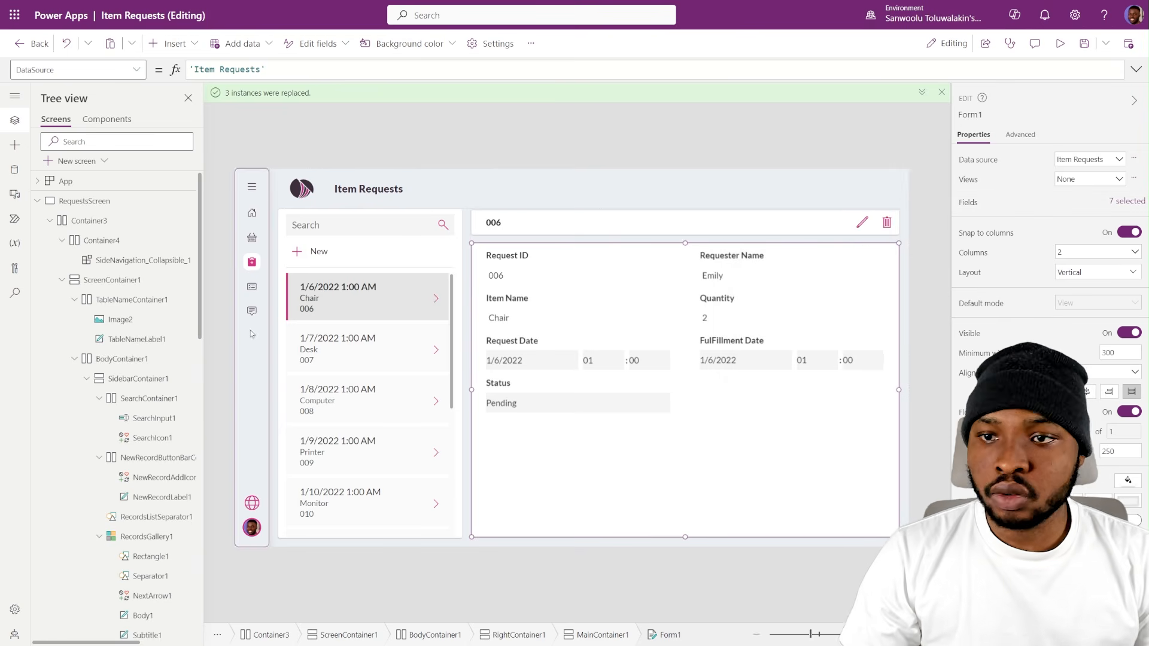
- Turn on Width fit for all seven data cards of Form1 together
click(617, 385)
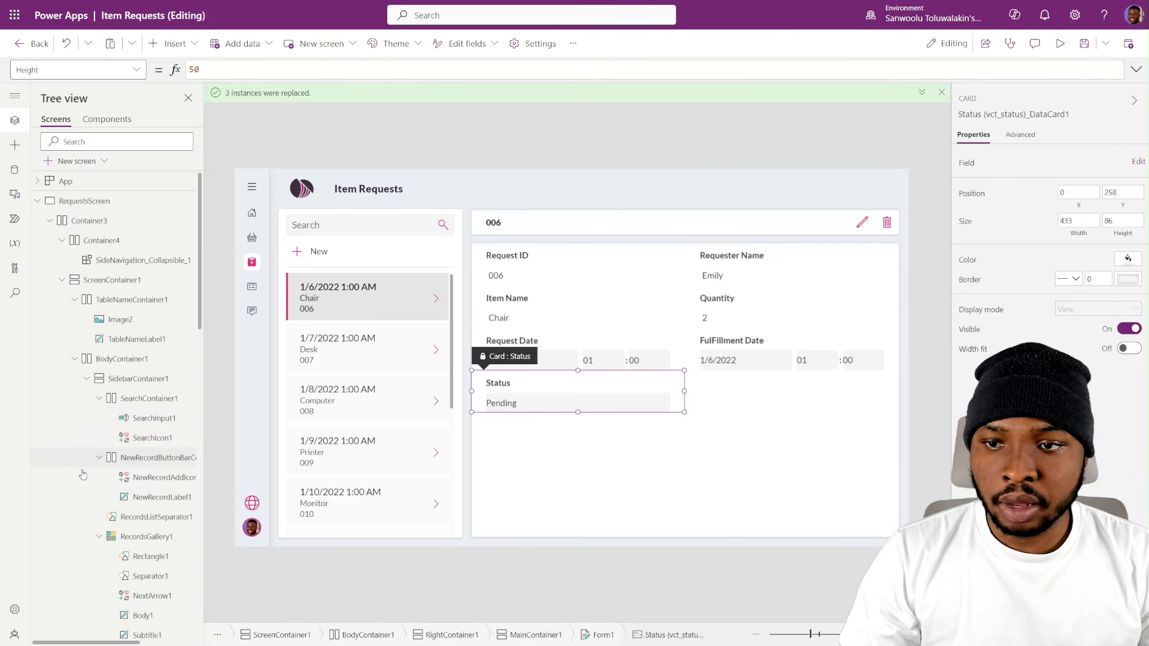
scroll(83, 475, down, 12)
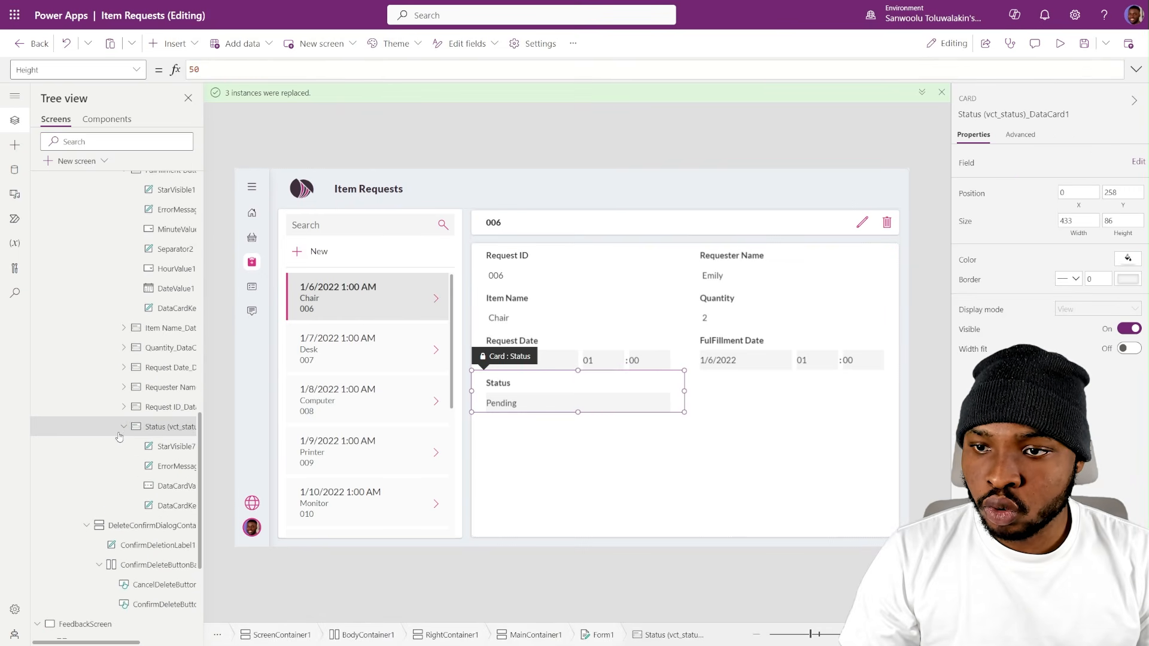
click(124, 427)
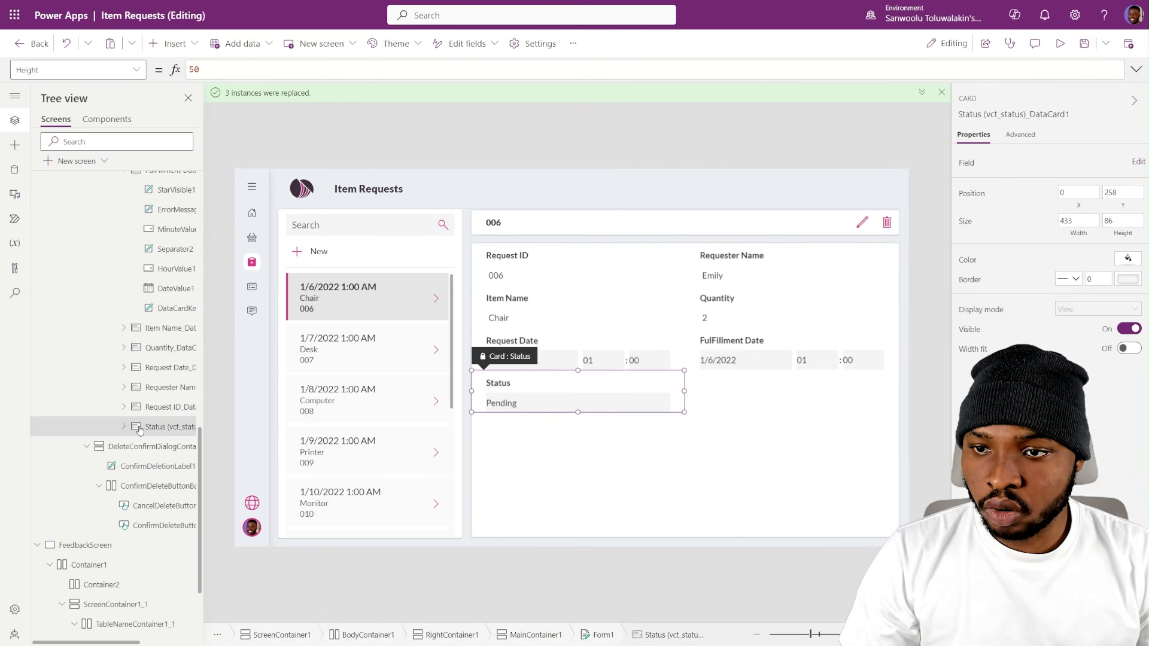
click(176, 408)
ctrl+click(169, 388)
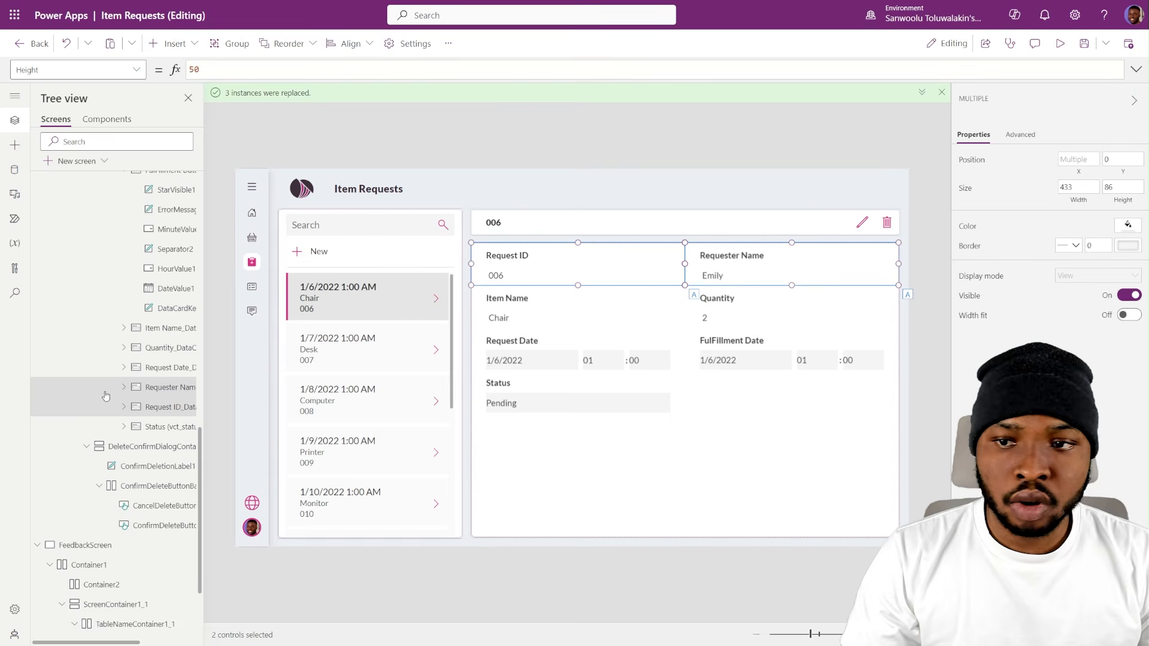
ctrl+click(167, 368)
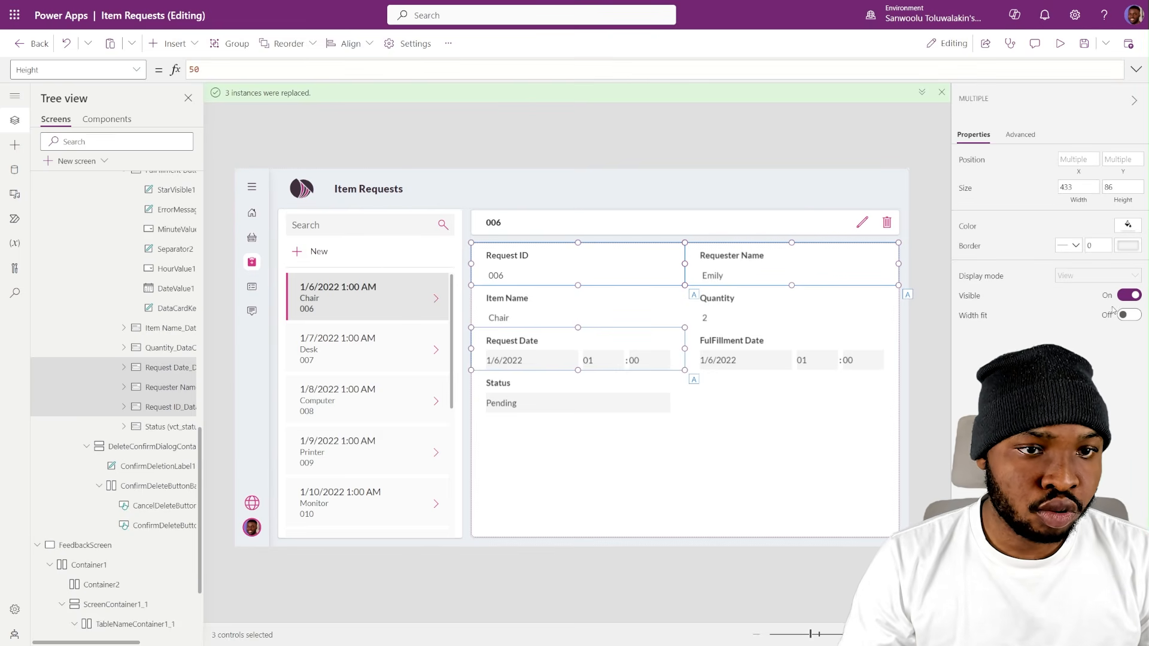
key(ctrl+a)
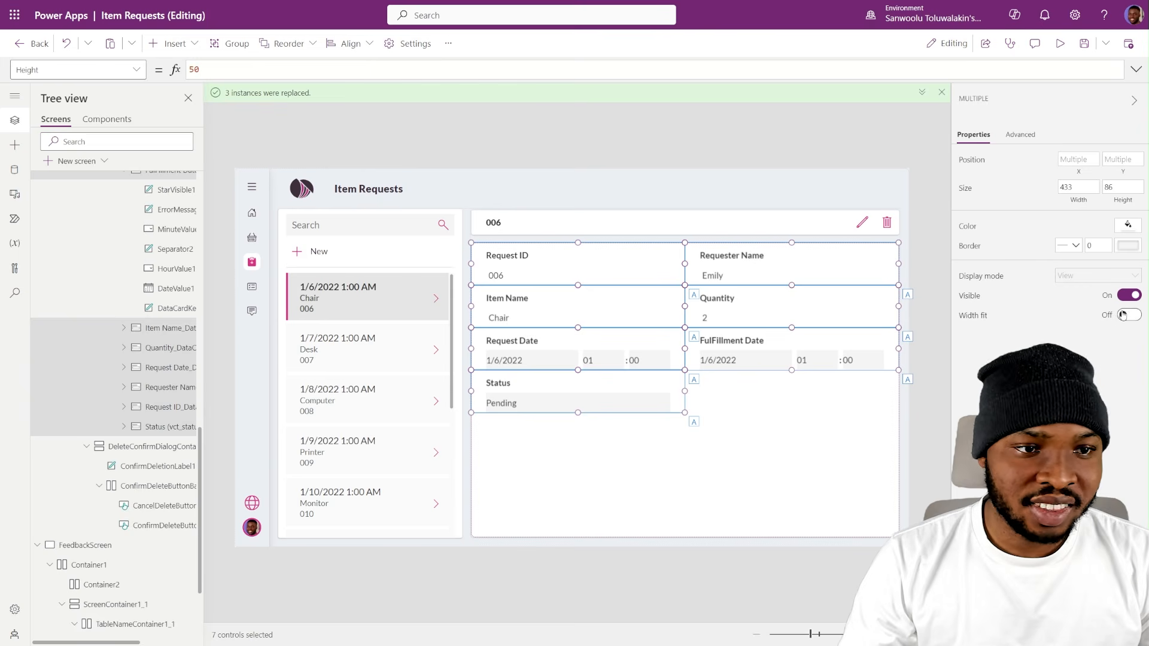
click(1125, 316)
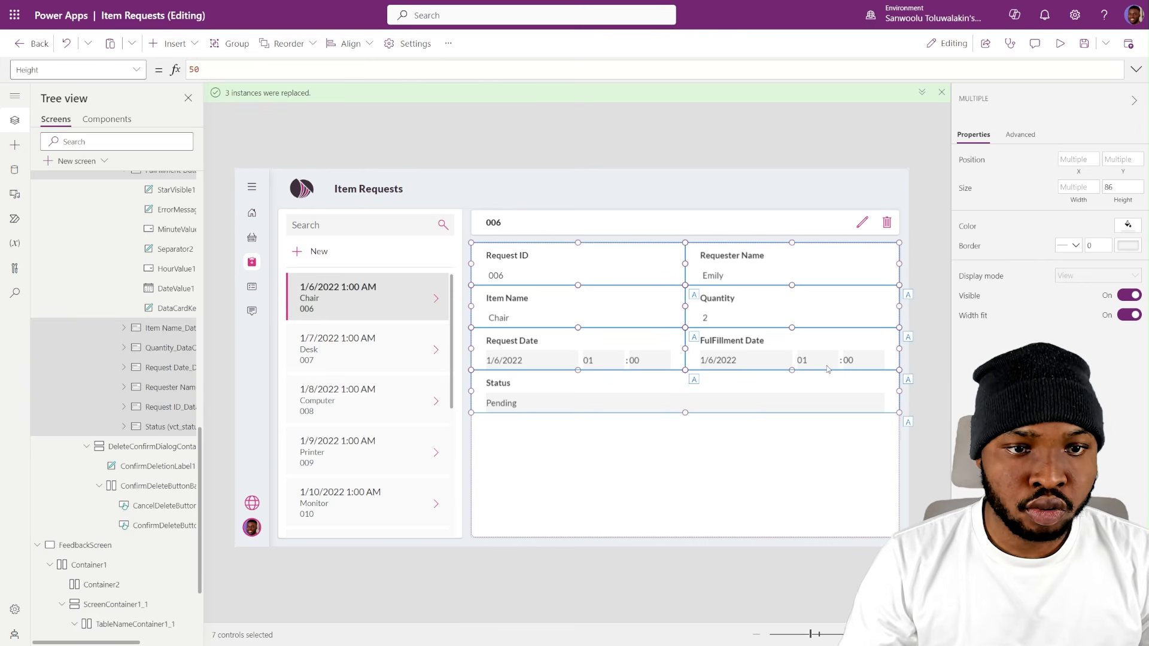
click(623, 426)
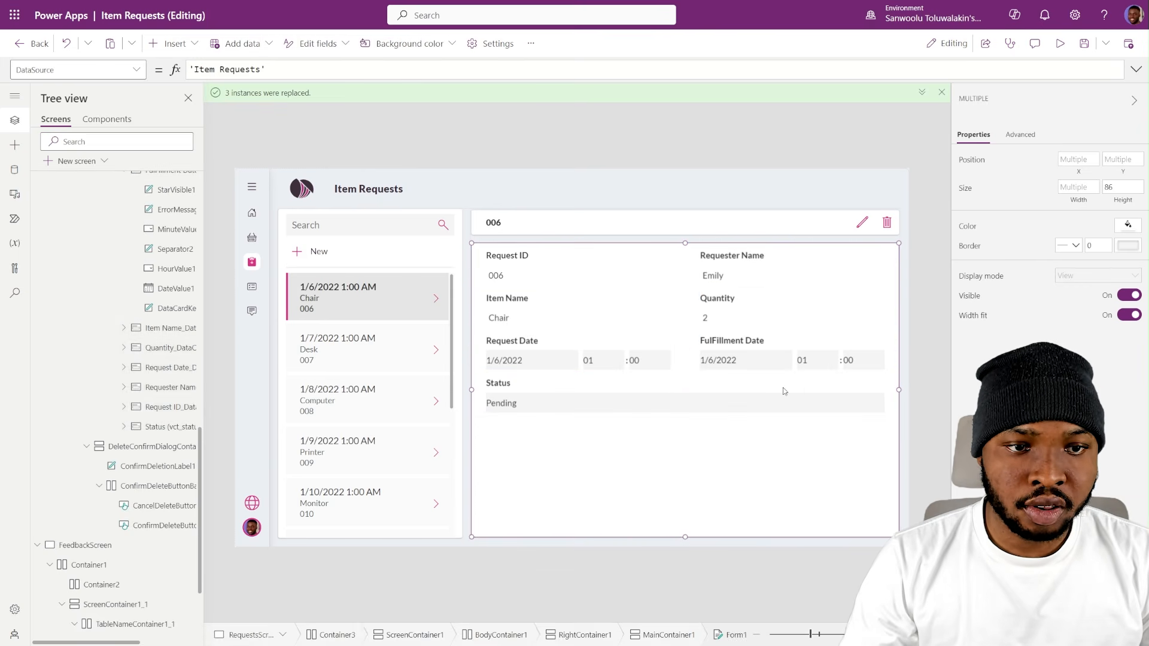
- Put the form for request 006 in edit mode and unlock the Request Date and FulFillment Date cards for property changes
click(925, 303)
alt+click(862, 229)
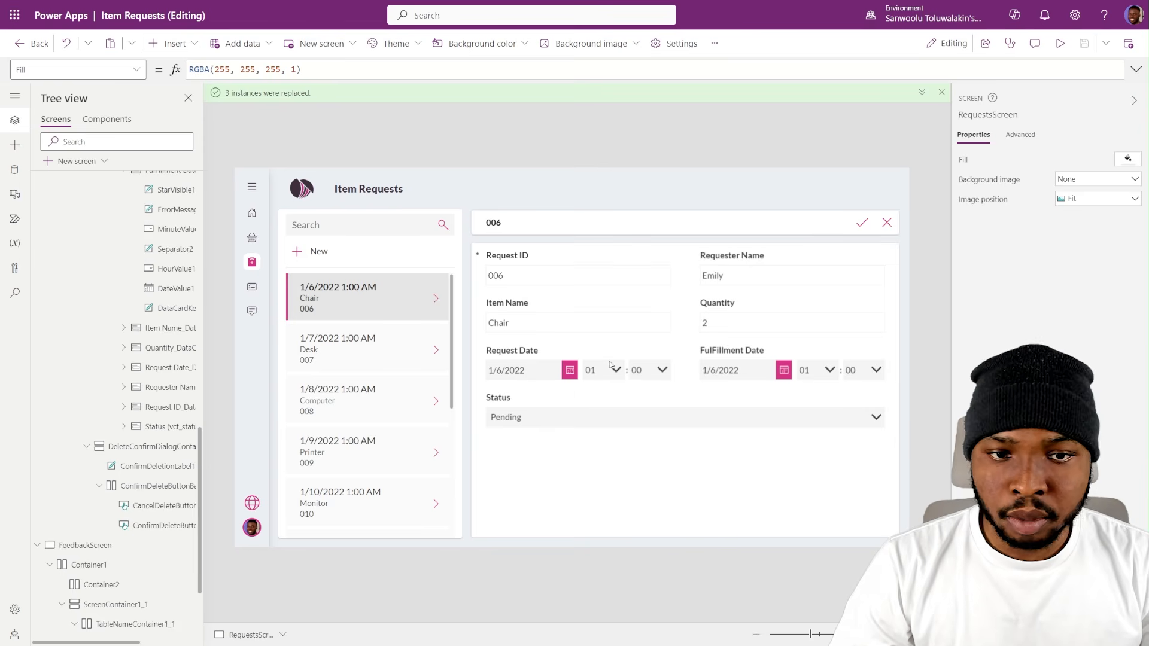
click(599, 376)
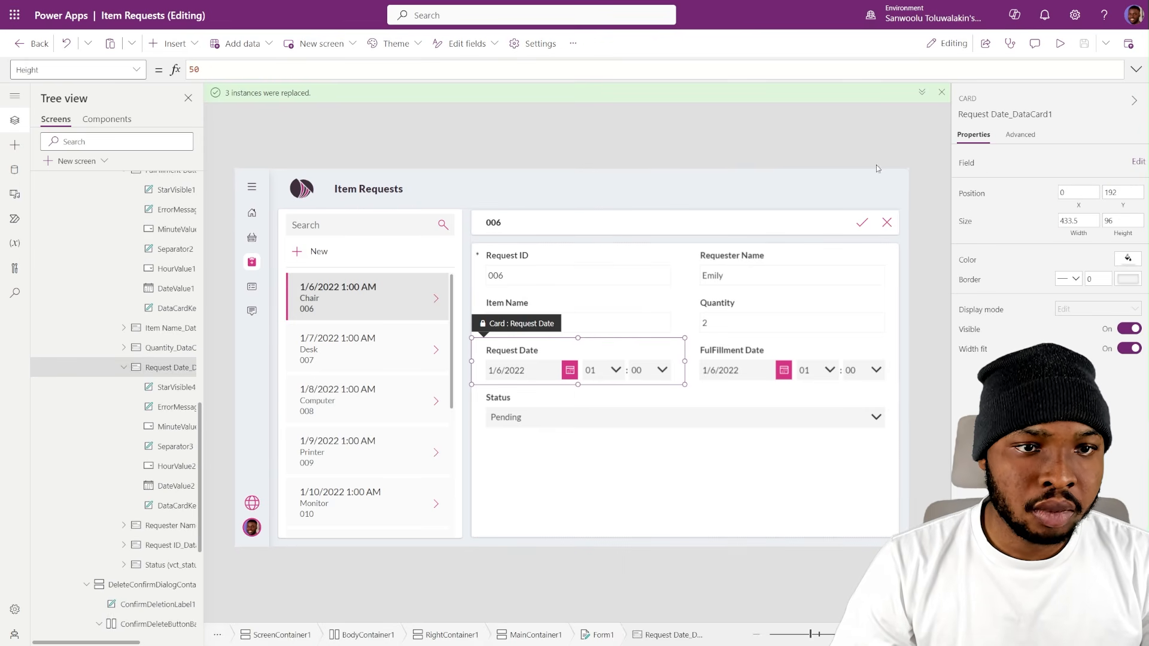
click(1026, 140)
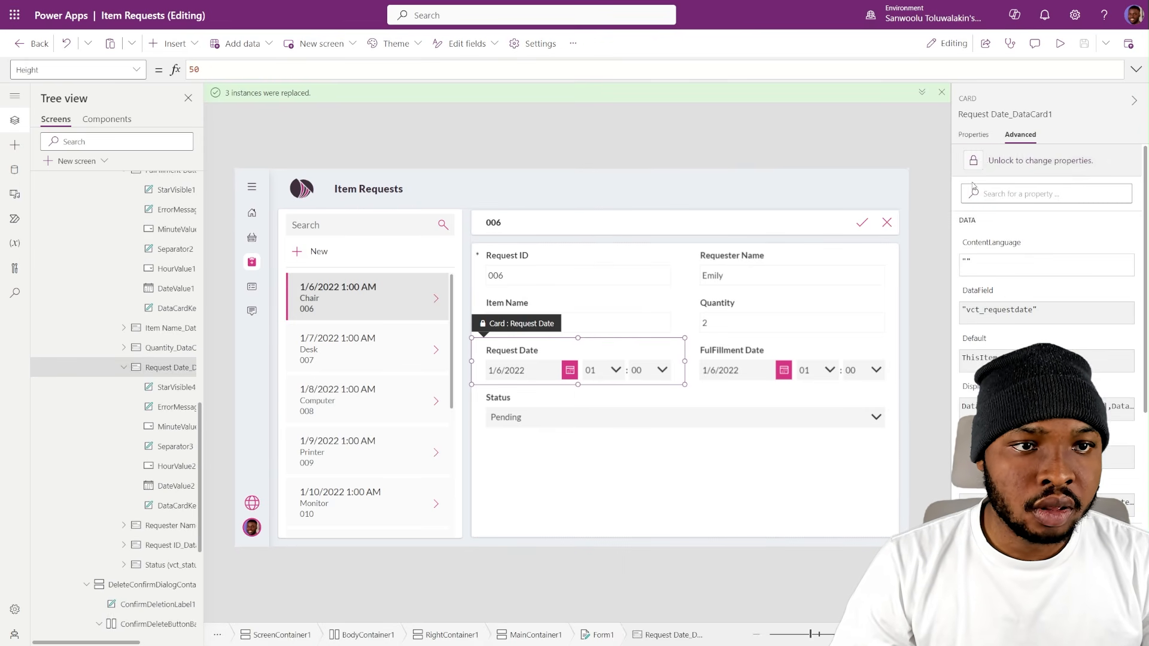
click(971, 157)
click(850, 341)
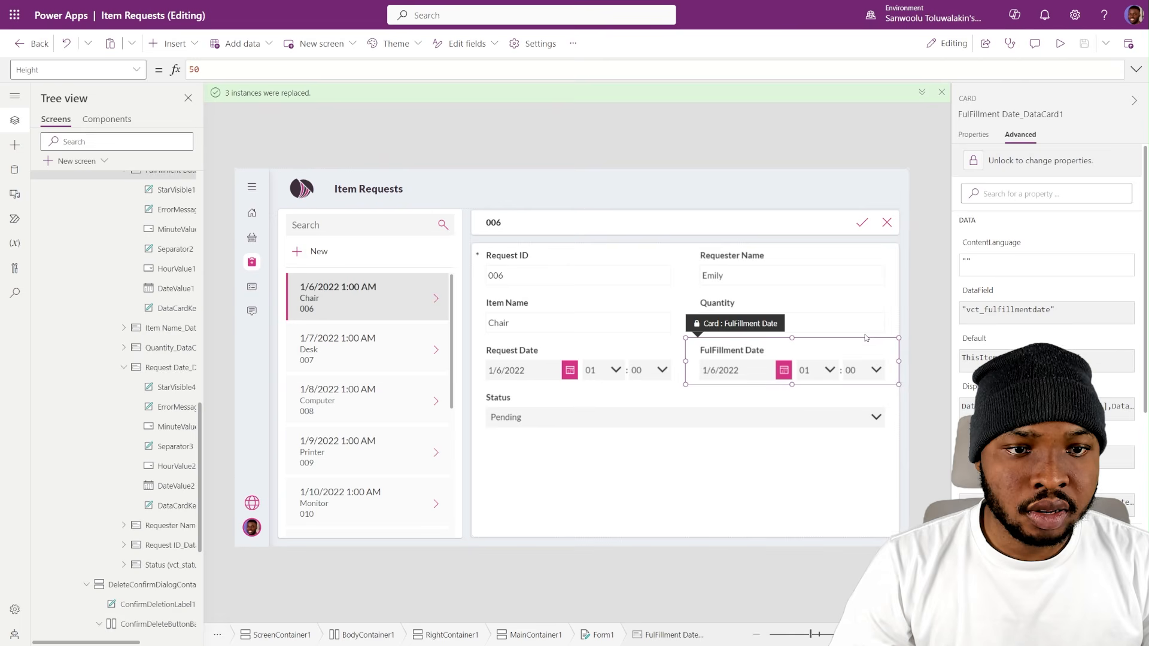
click(973, 161)
- Delete HourValue2, Separator3 and MinuteValue2 from the Request Date card, keeping its date picker
click(599, 373)
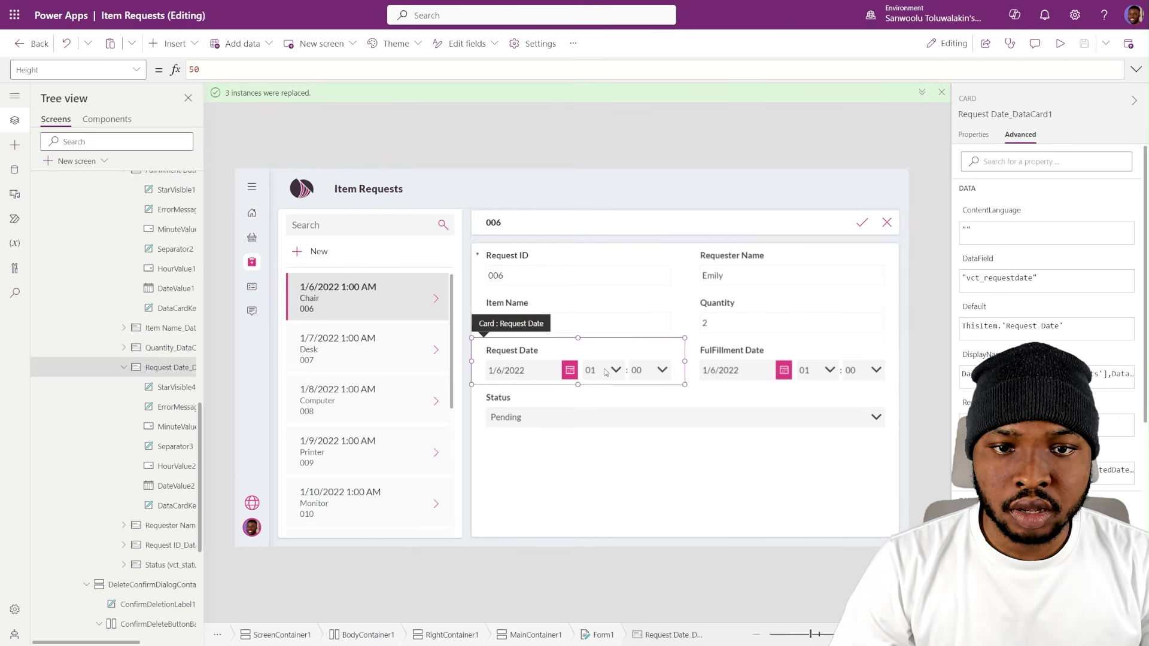
click(599, 373)
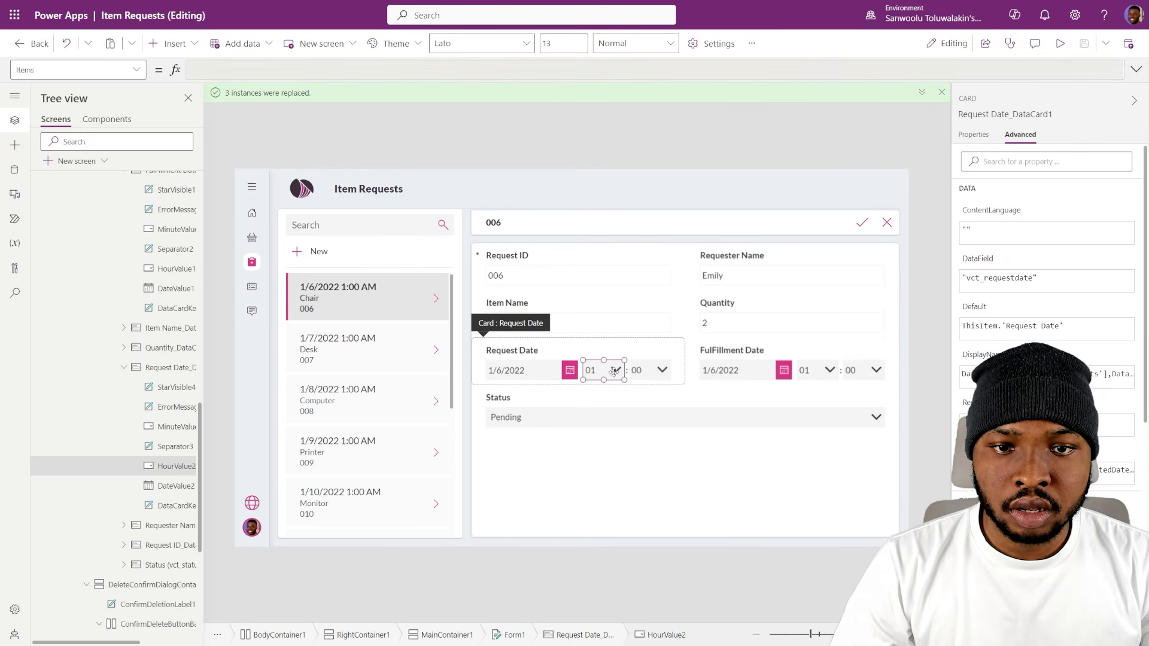
ctrl+click(178, 486)
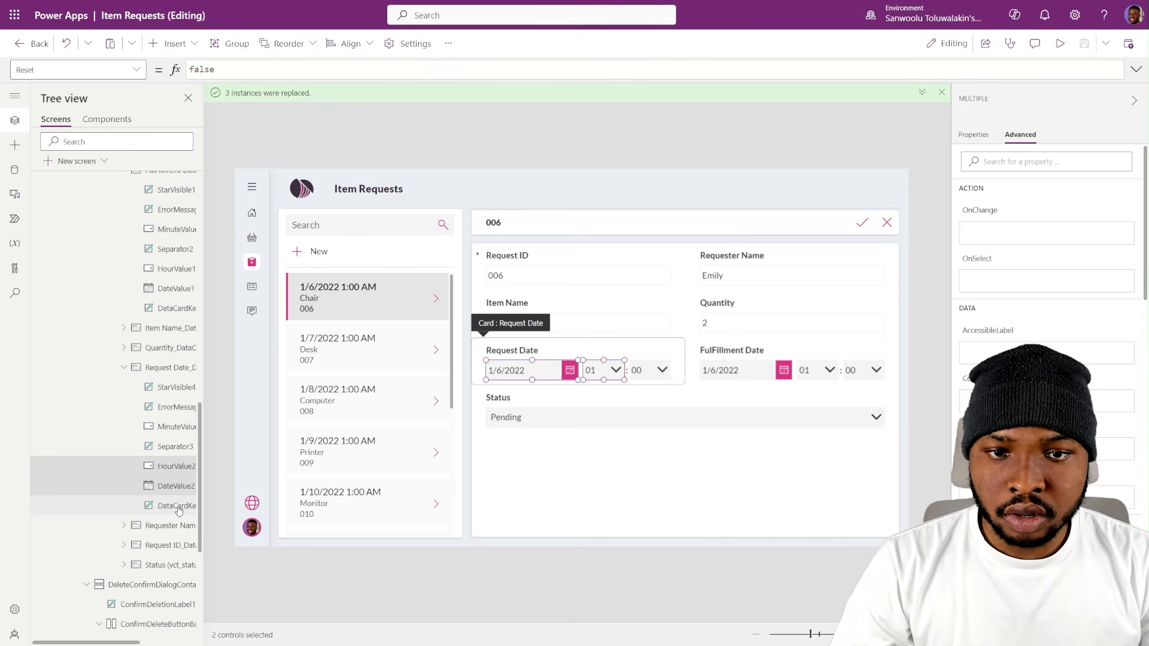
click(179, 461)
ctrl+click(177, 448)
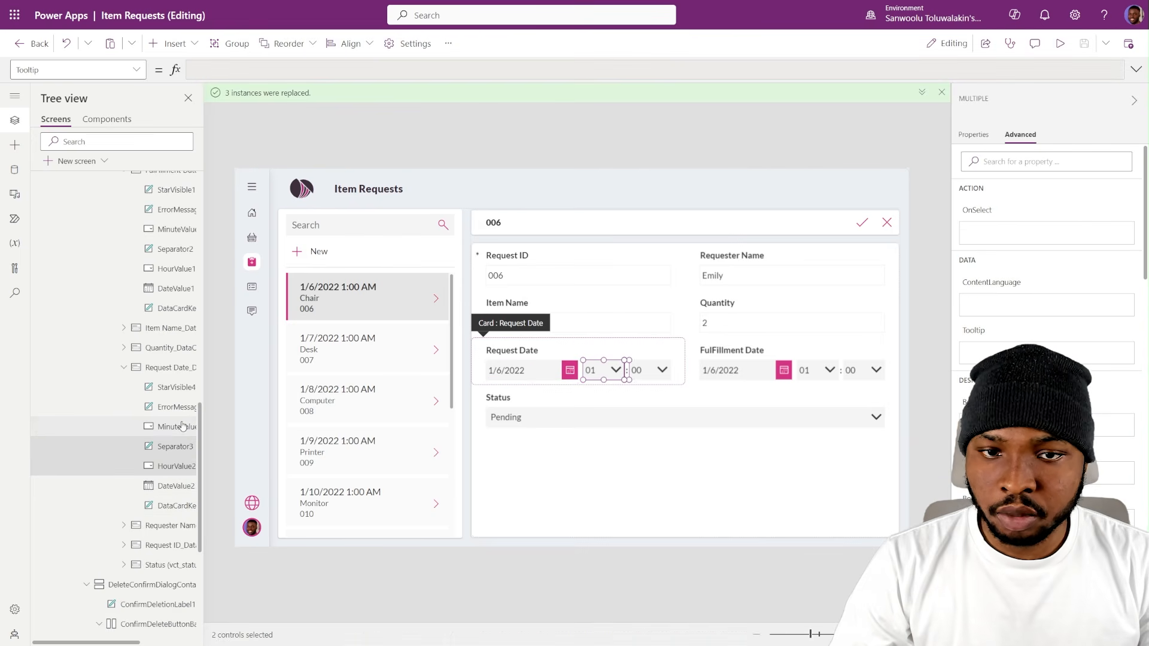
ctrl+click(177, 427)
key(Delete)
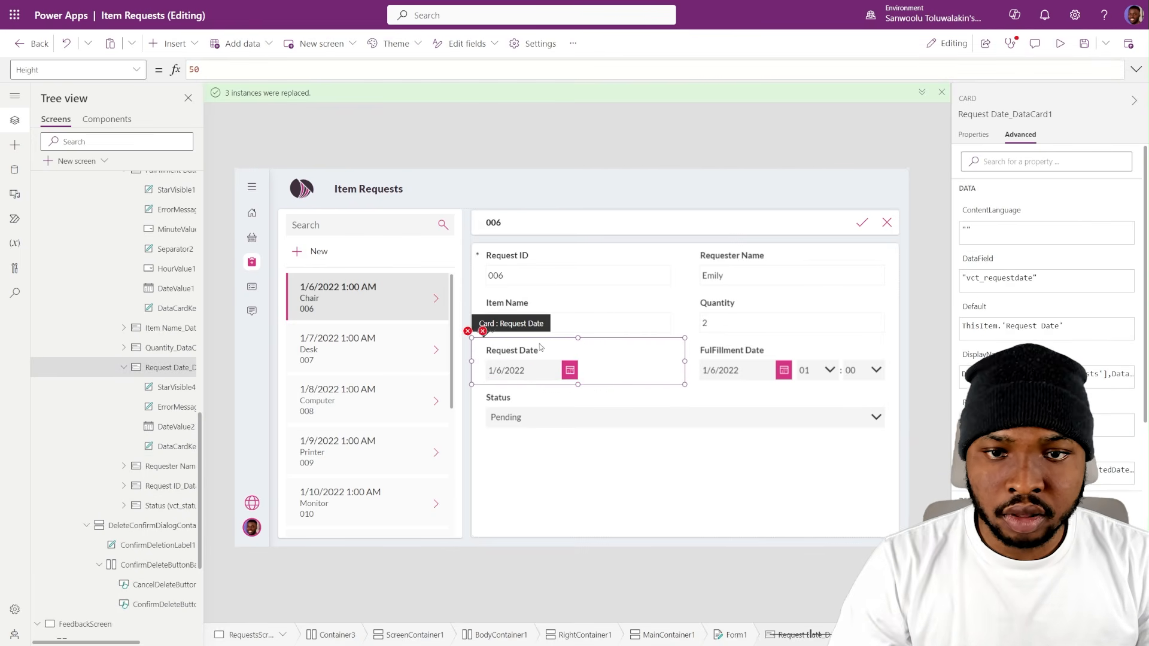
- Set the Y formula of ErrorMessage4 in the Request Date card to DateValue2.Y + DateValue2.Height
click(483, 331)
click(532, 349)
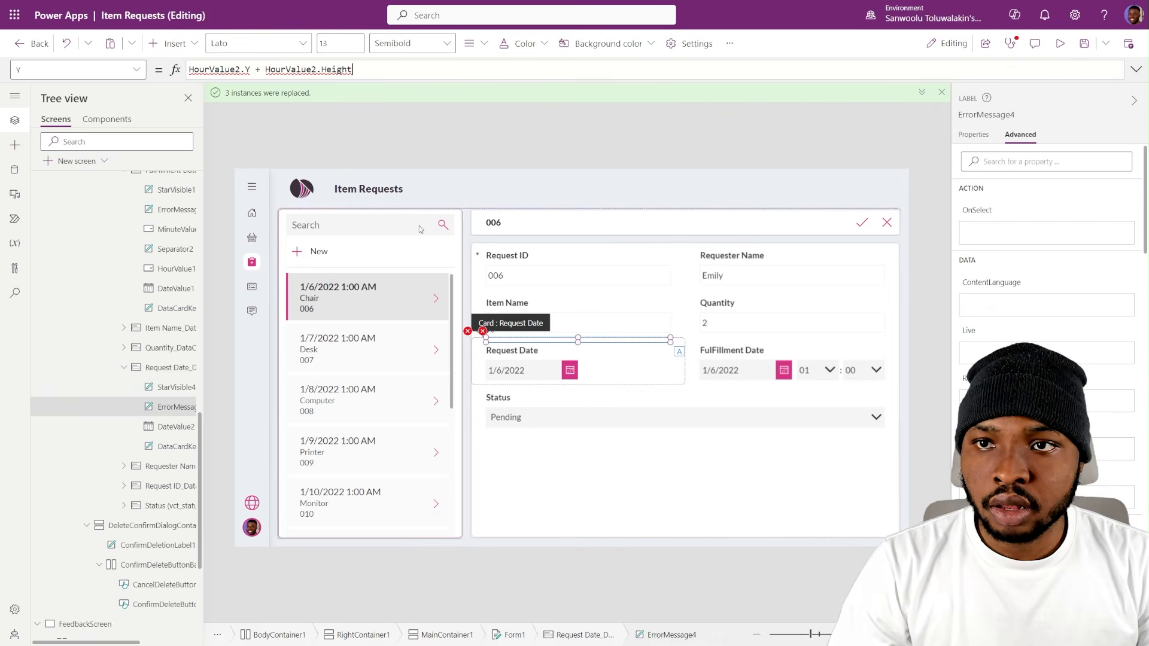
double_click(177, 427)
key(ctrl+c)
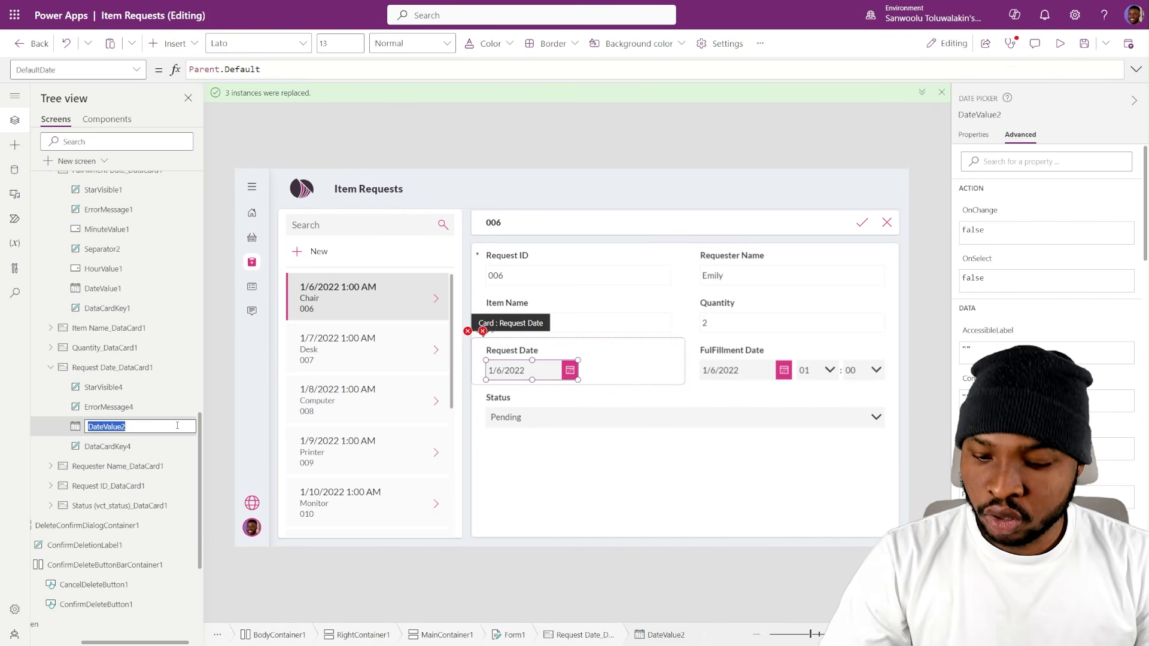
click(483, 331)
click(532, 349)
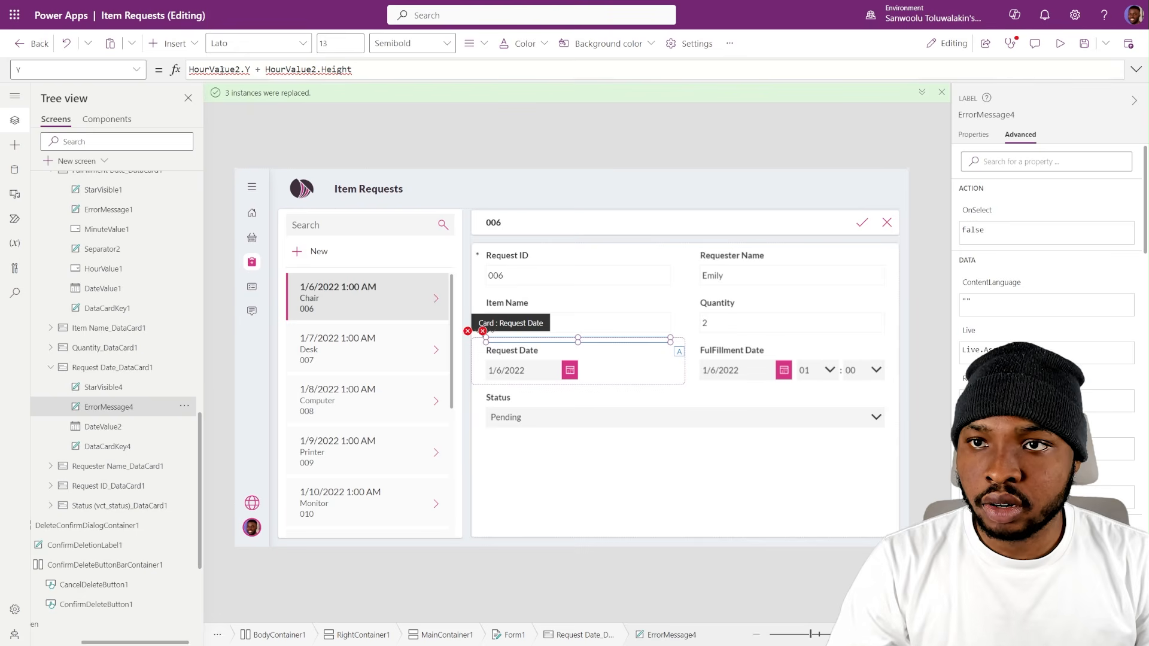
key(ctrl+v)
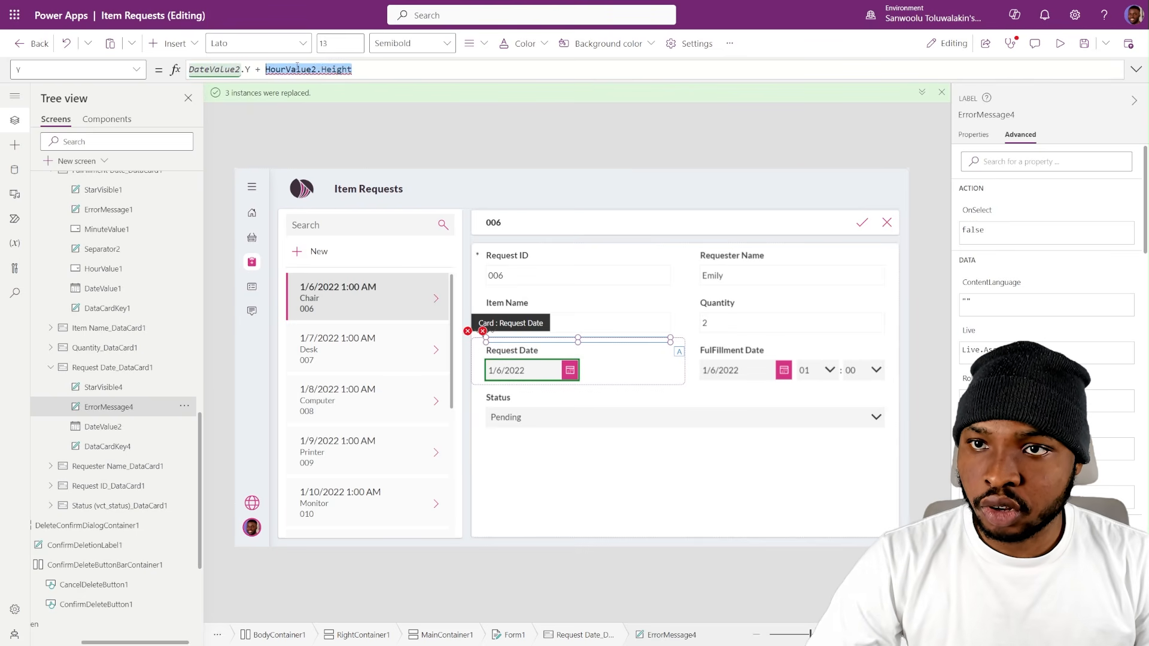
key(ctrl+v)
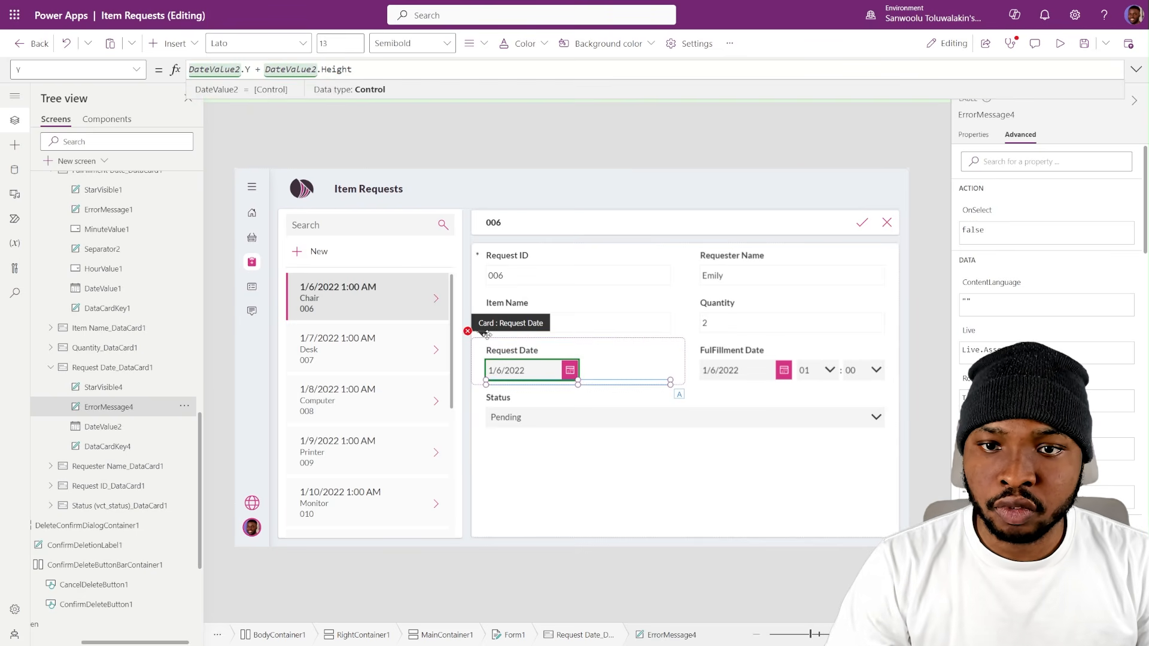
- Set the Request Date card's Update formula to DateValue2.SelectedDate and the Width of its date picker to (Parent.Width - 60)
click(473, 335)
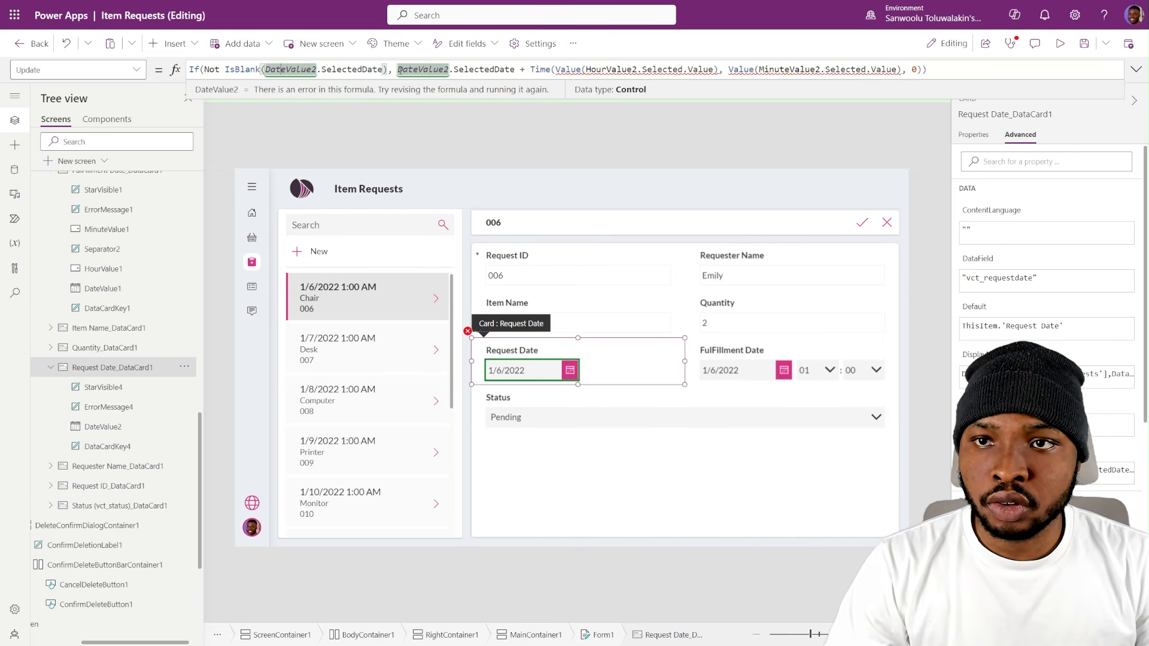
drag(393, 70, 346, 70)
key(BackSpace)
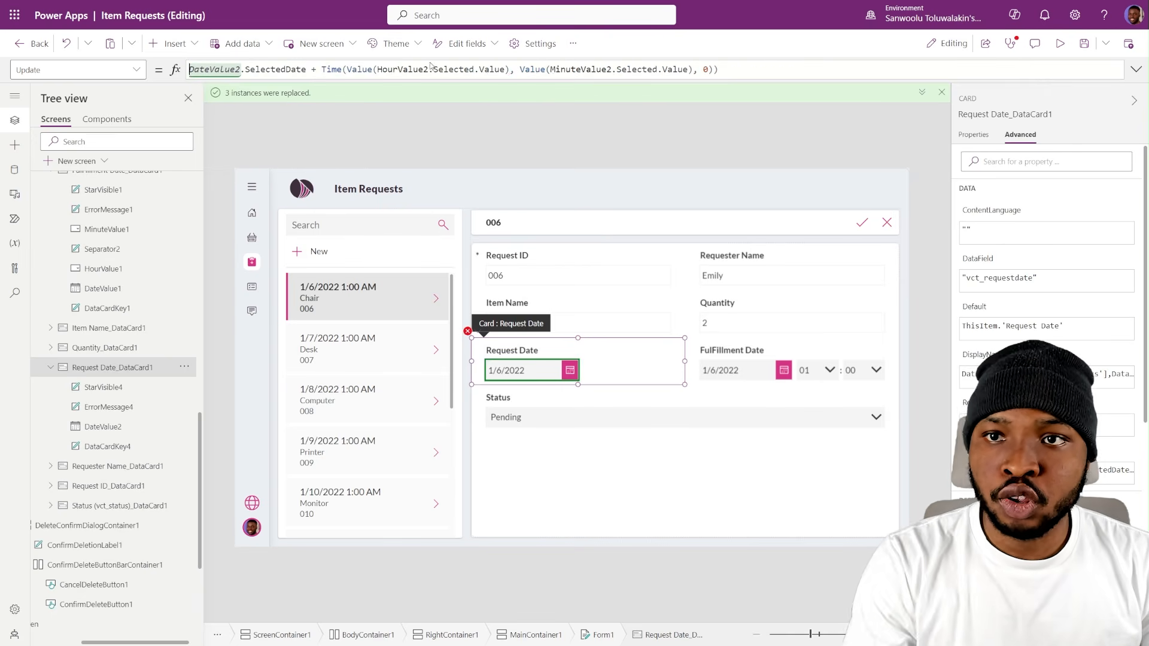
drag(307, 70, 731, 67)
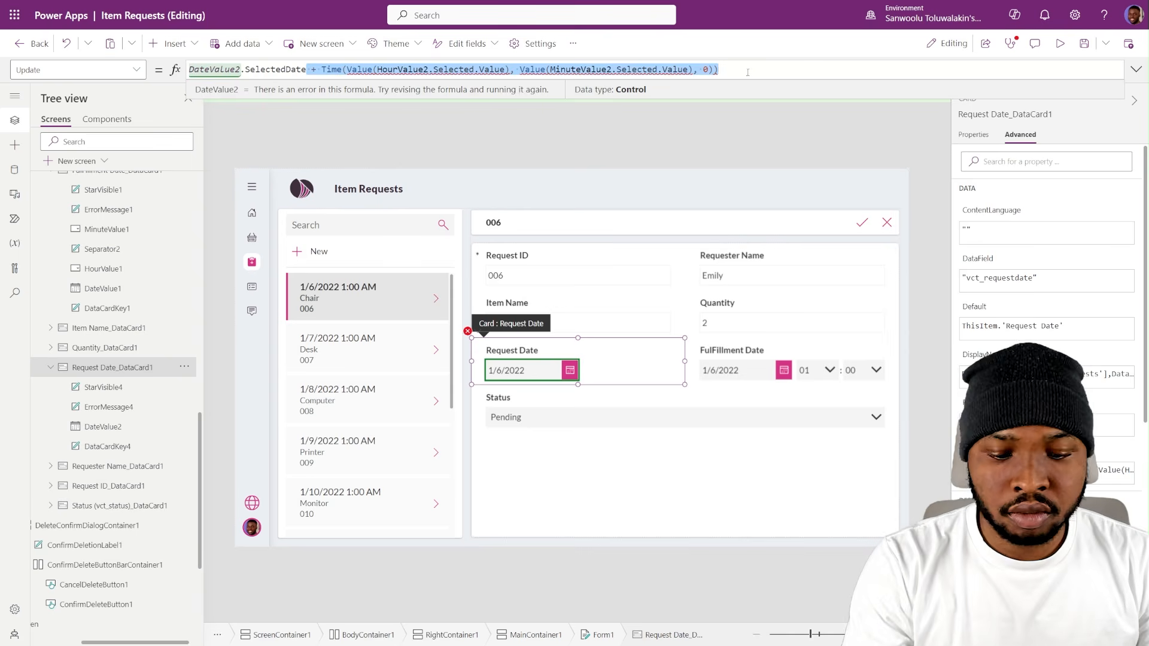
key(BackSpace)
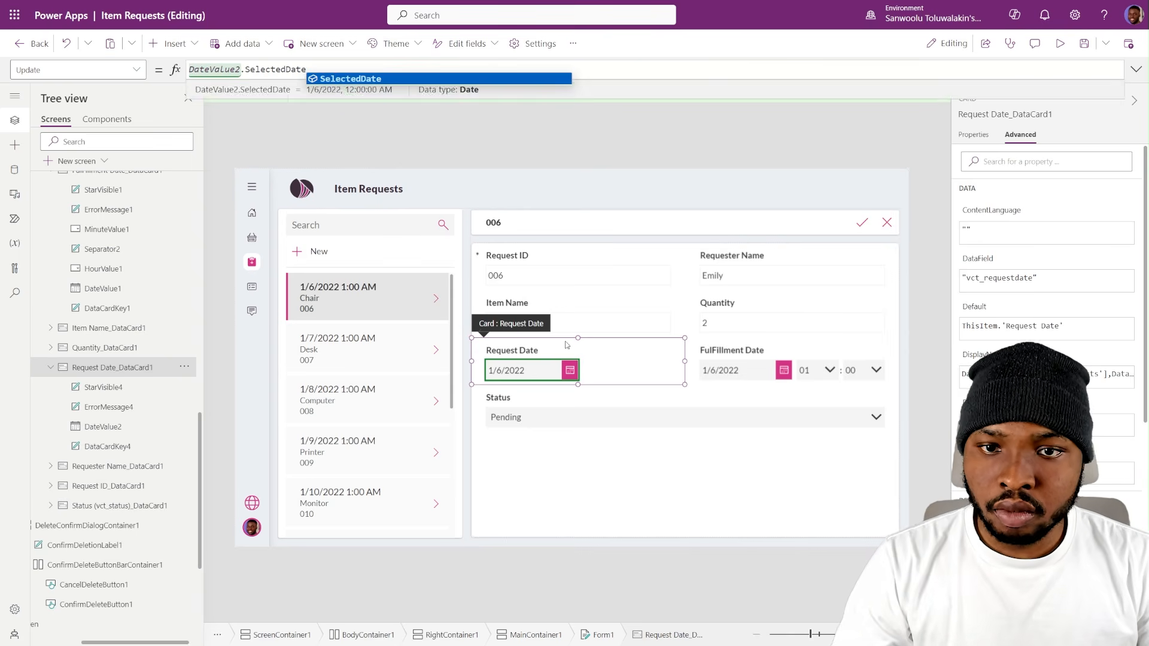
click(541, 376)
click(977, 134)
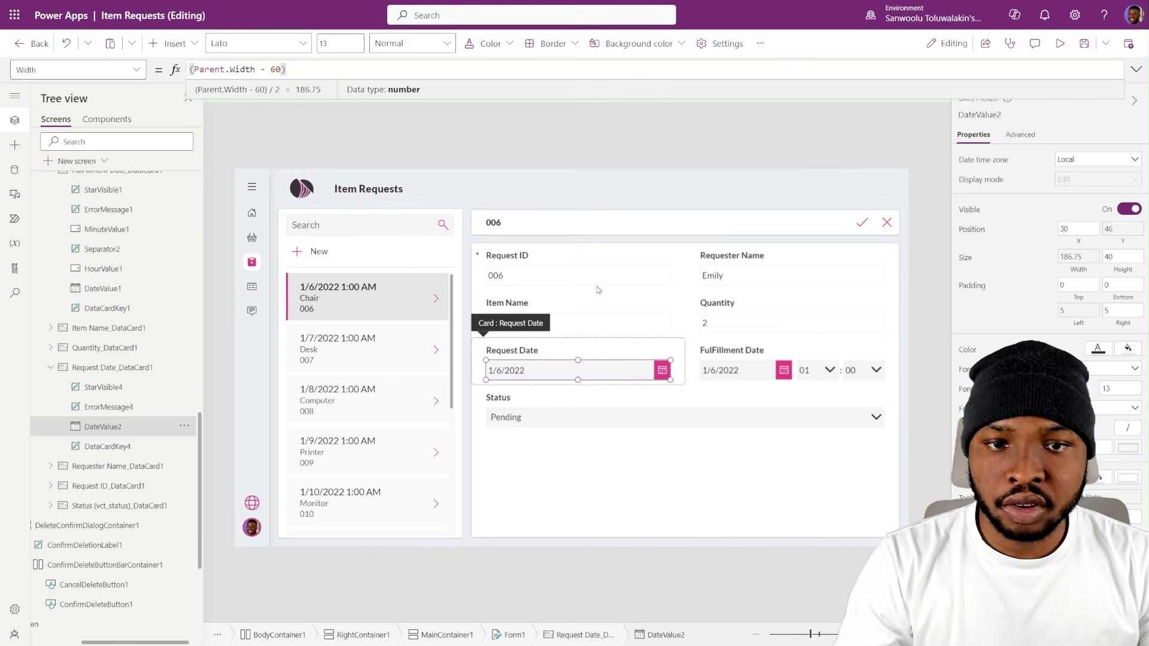
- Delete HourValue1, Separator2 and MinuteValue1 from the FulFillment Date card, keeping its date picker
click(822, 371)
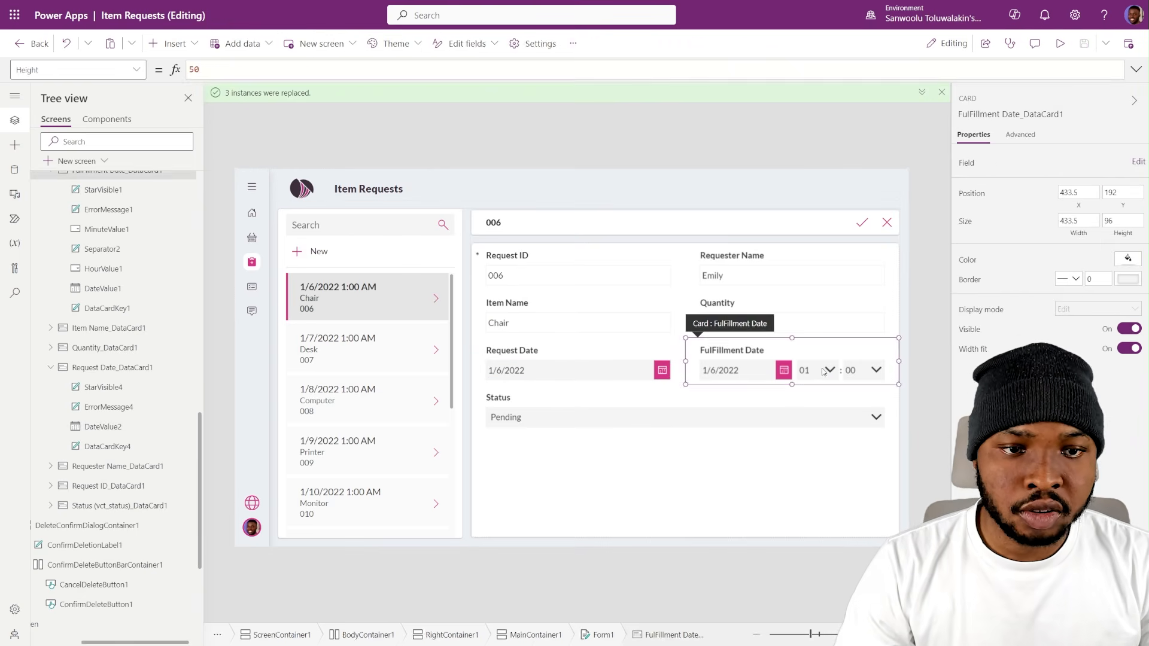
click(822, 371)
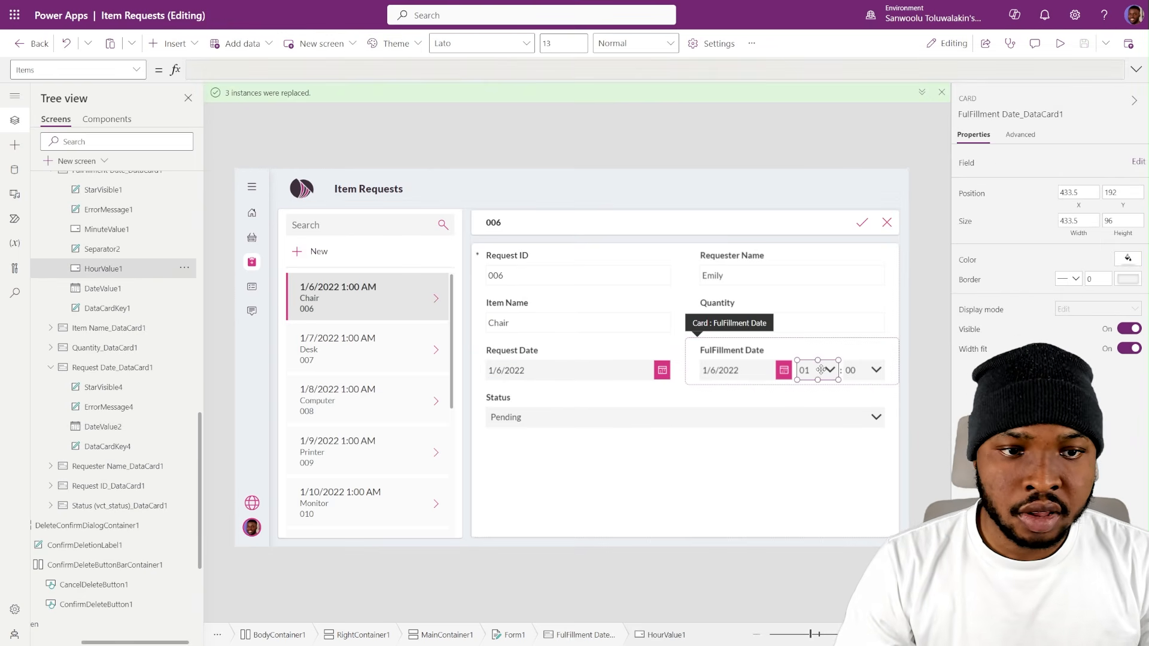
ctrl+click(100, 251)
ctrl+click(107, 229)
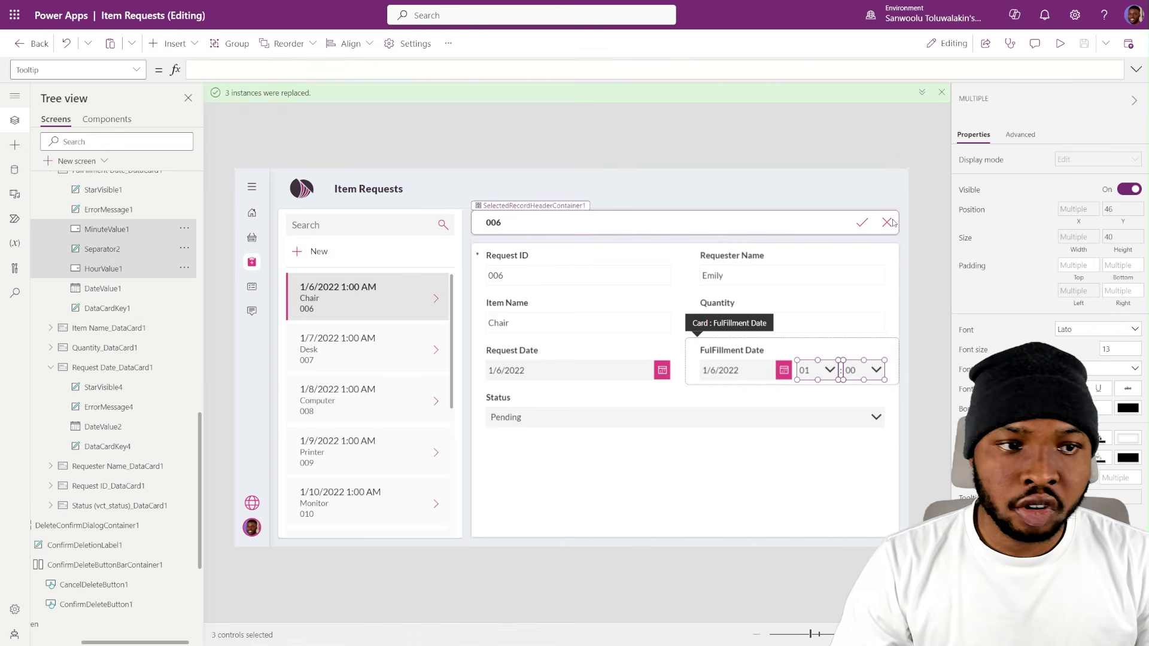
key(Delete)
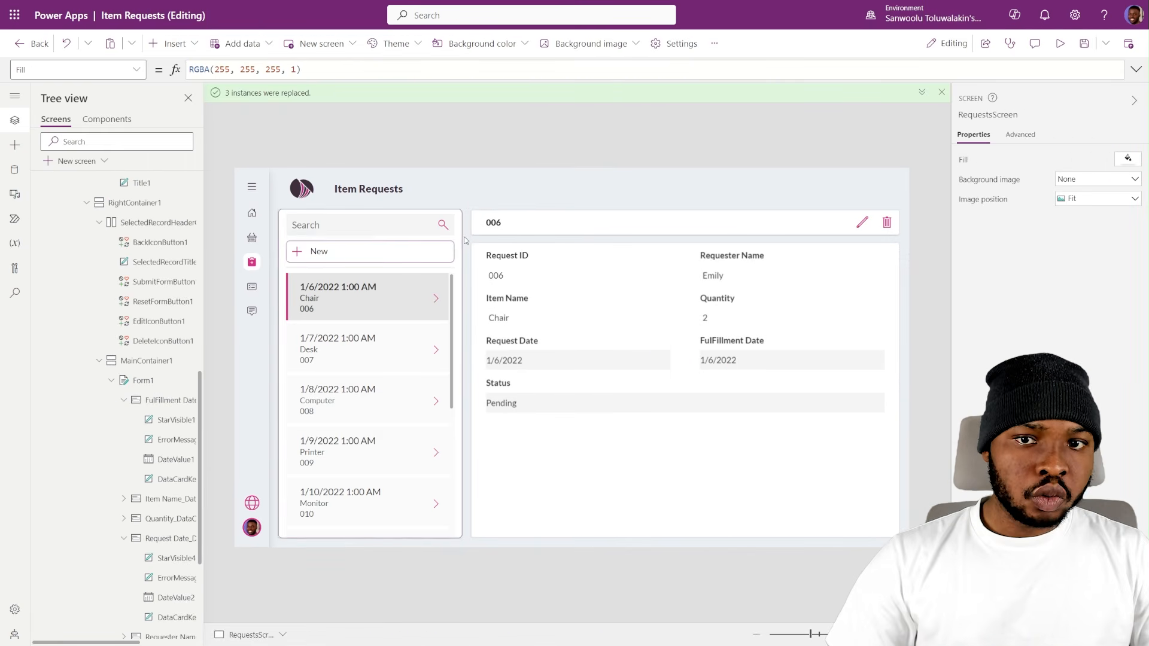
- Set the selected record title's Text formula to "Request #" & RecordsGallery1.Selected.'Request ID'
click(489, 228)
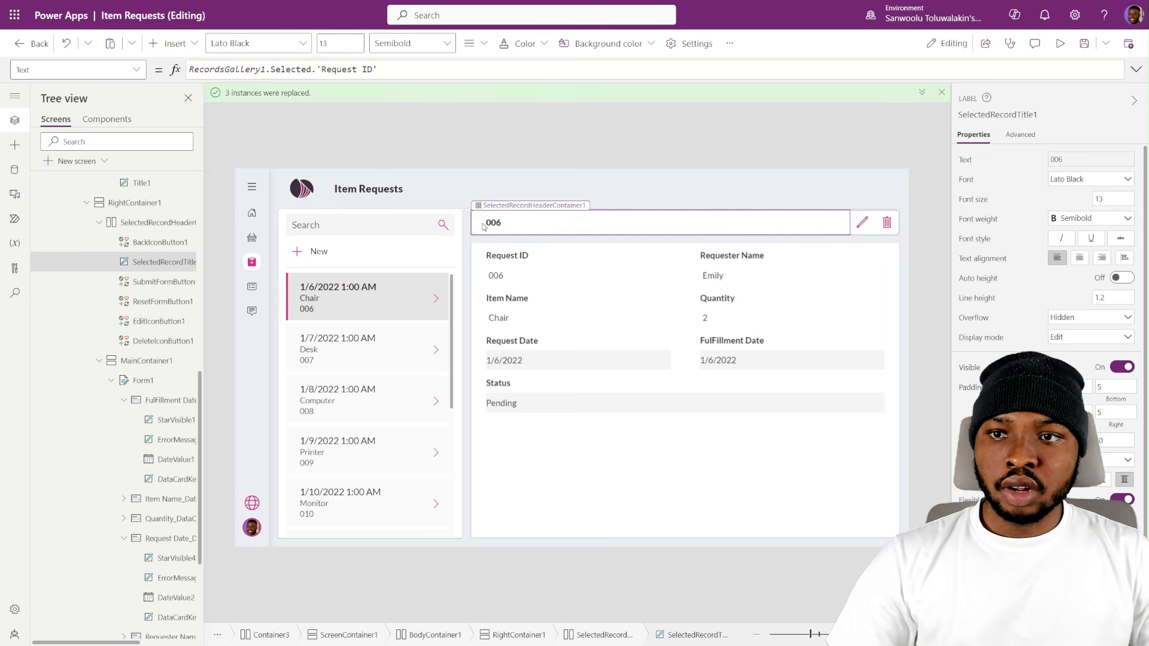
click(969, 163)
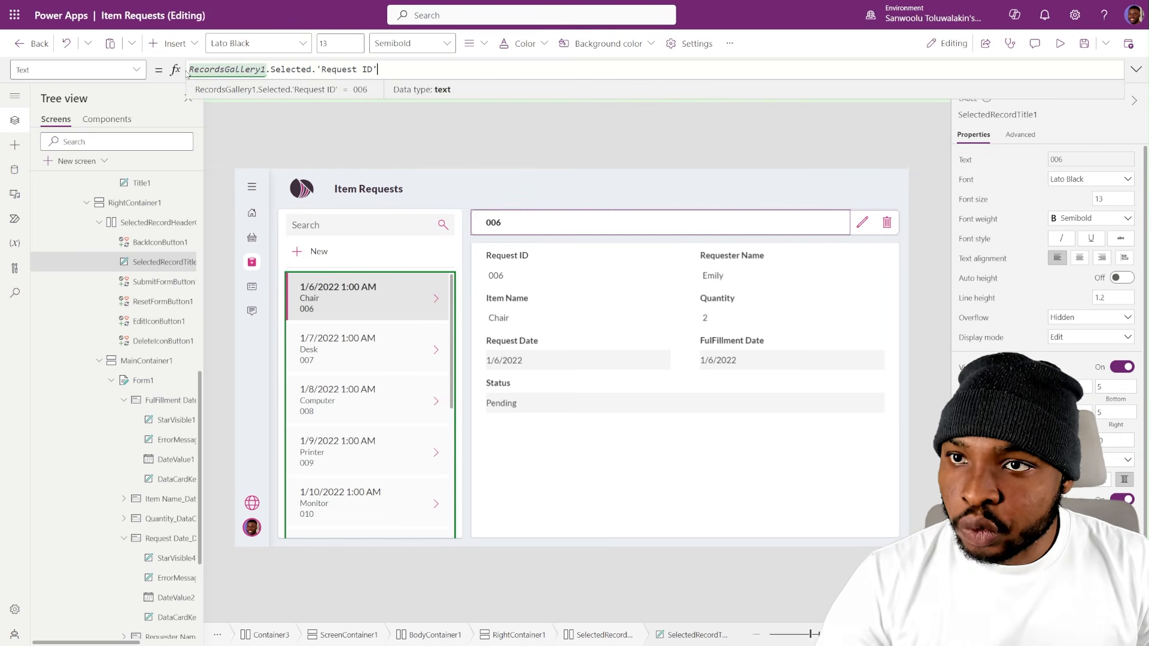
click(190, 70)
text("Request #" &)
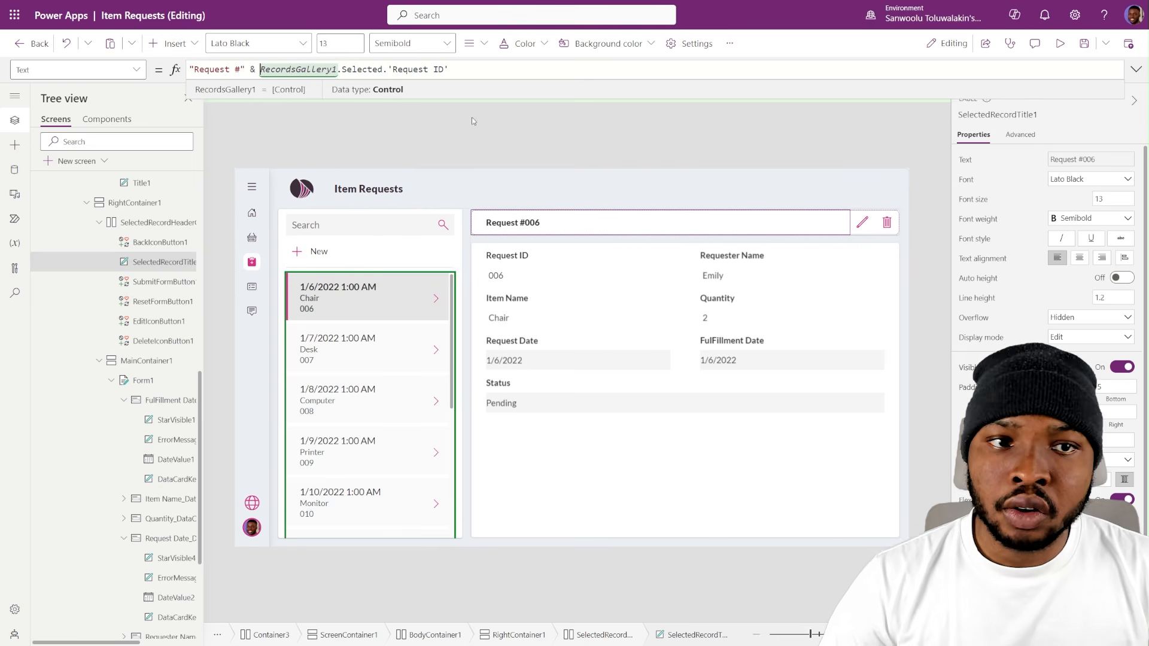
- Check the header title and date-only fields by opening request 007, putting its form in edit mode and selecting request 008
alt+click(435, 353)
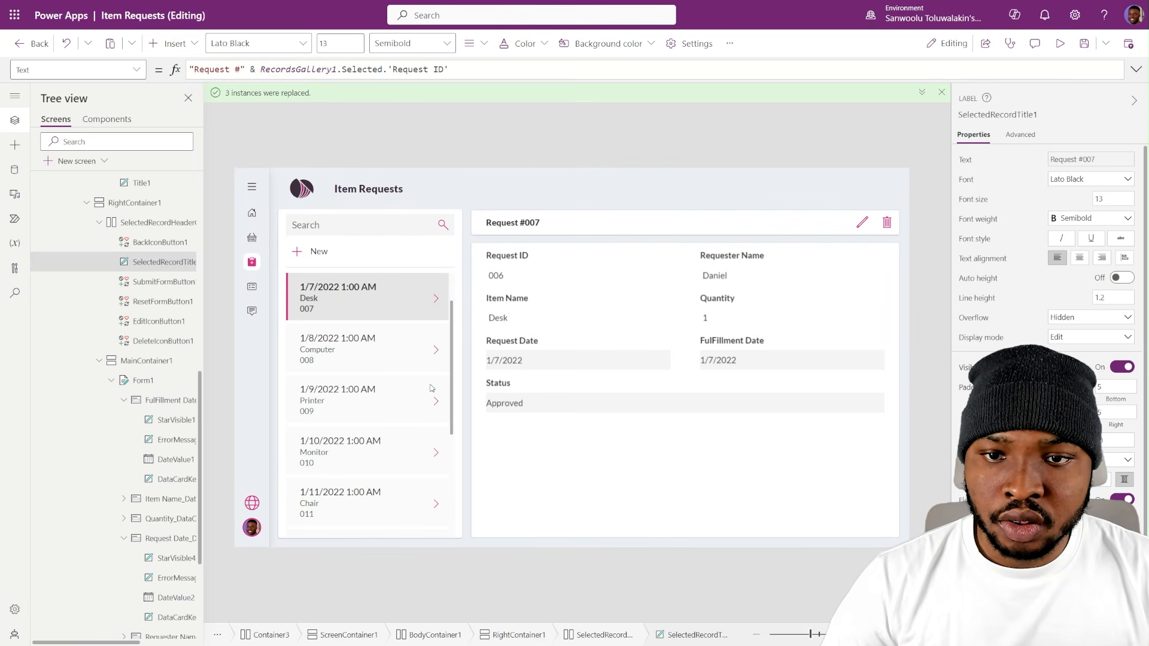
alt+click(862, 222)
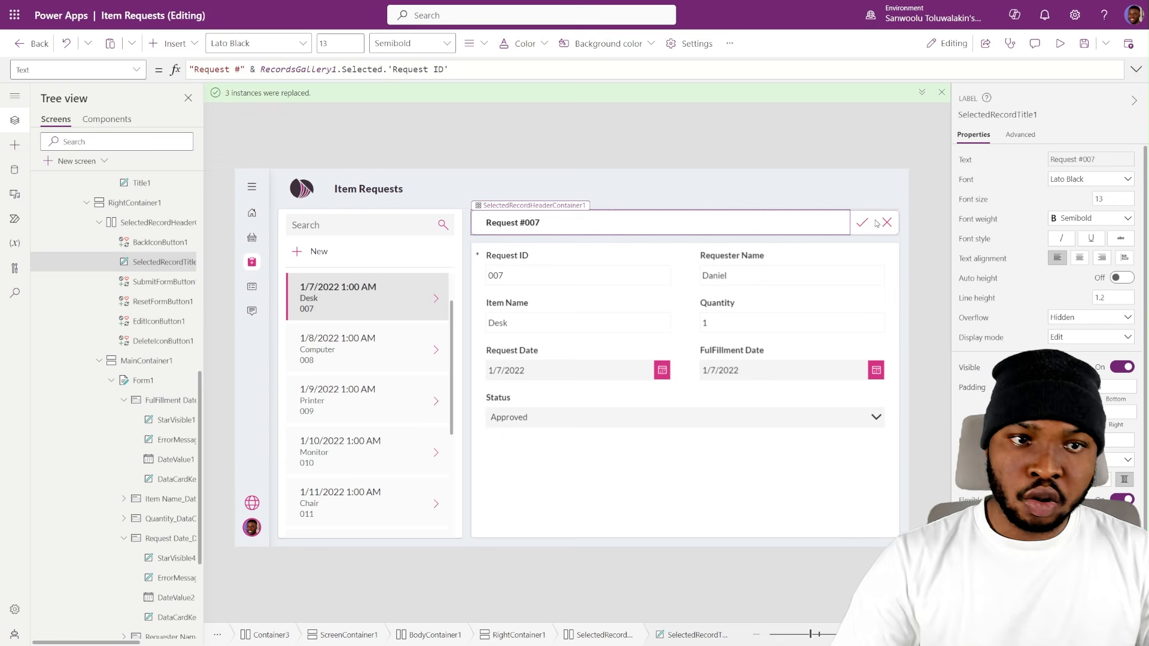
alt+click(438, 351)
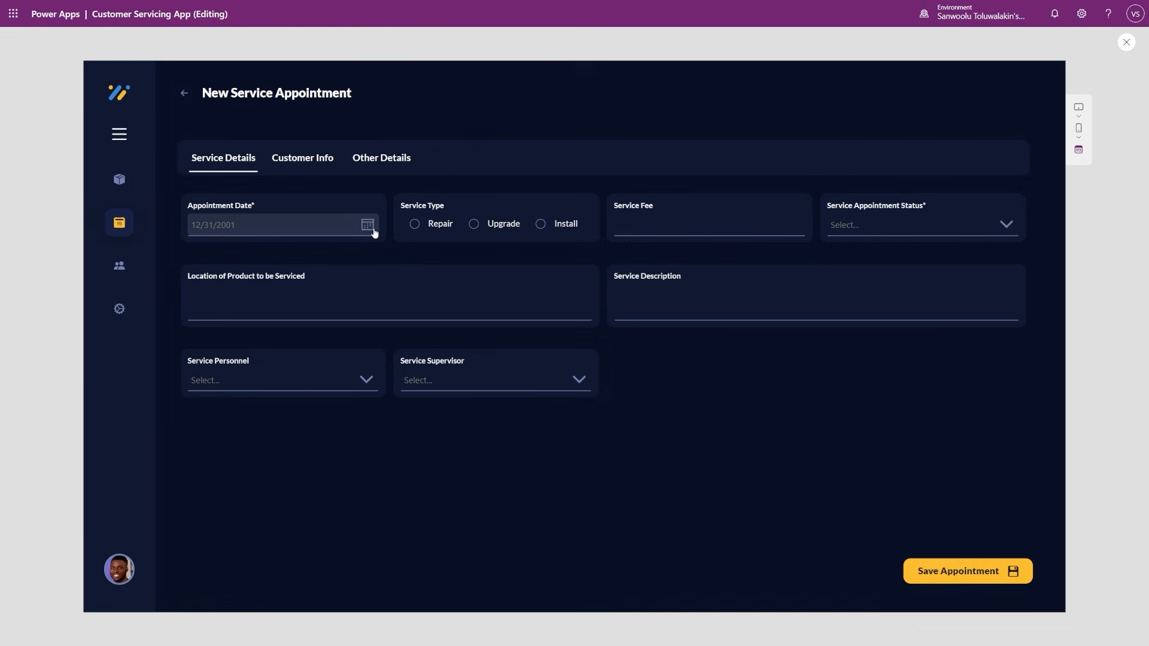
- In the Customer Servicing App, fill in a new service appointment with date 11/10/2023, type Repair, service fee 2000 and an appointment status
click(367, 225)
click(243, 441)
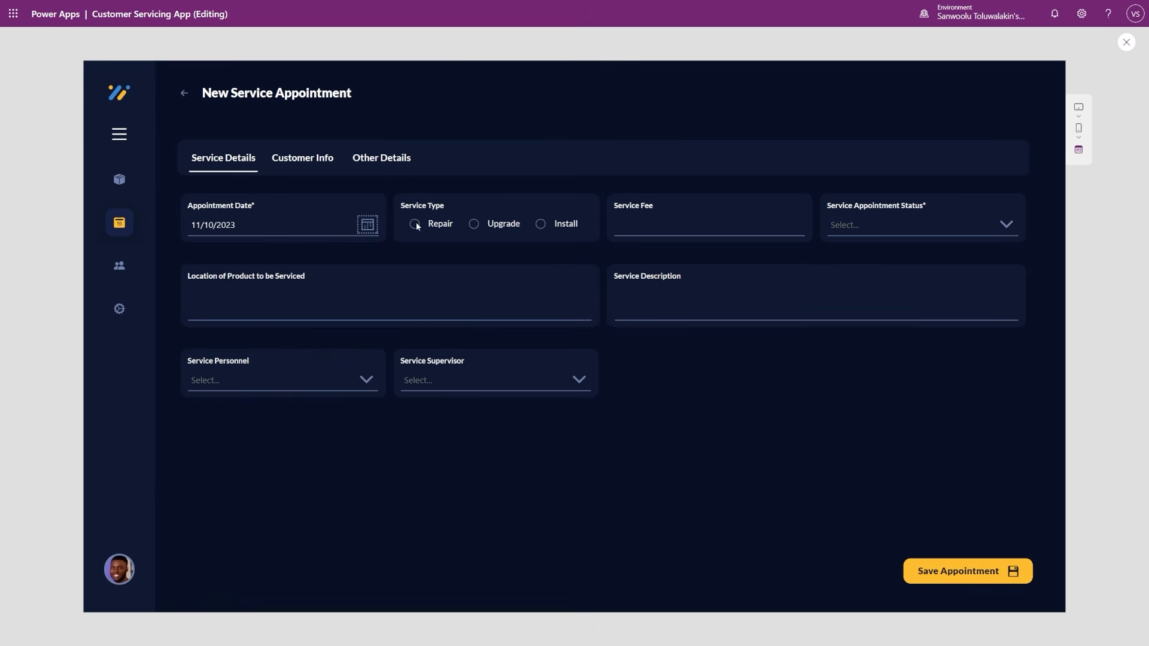
click(416, 225)
click(772, 224)
text(2000)
click(840, 233)
click(878, 297)
- Examine the Customer Info and Other Details sections of the new service appointment form
click(303, 159)
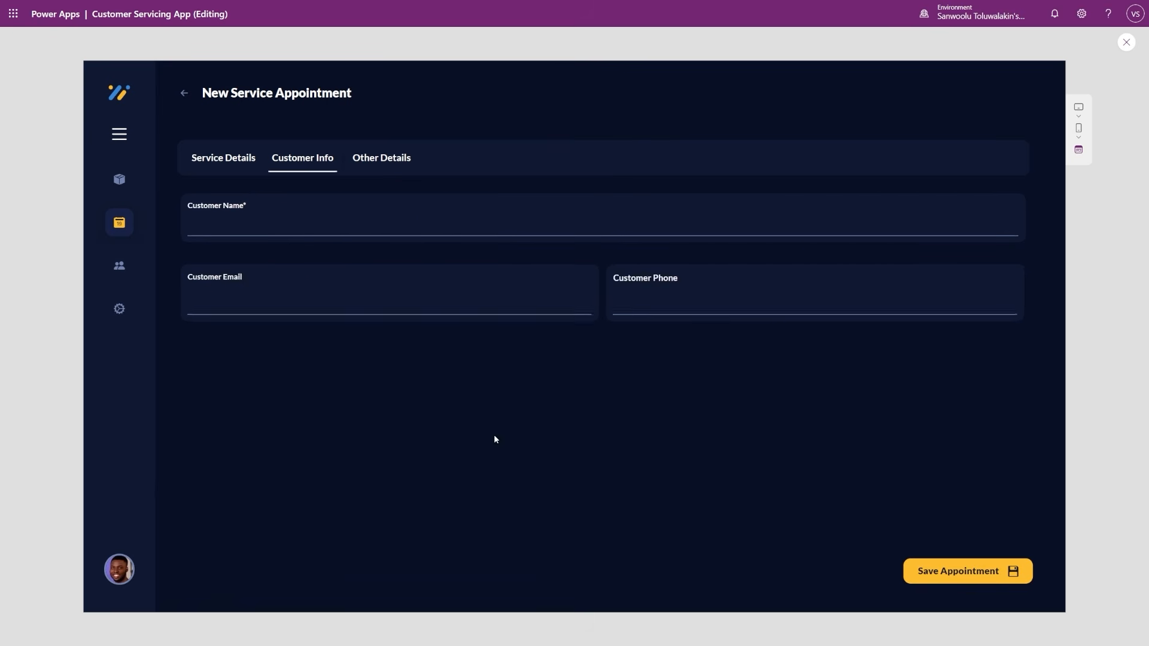
click(381, 158)
click(270, 318)
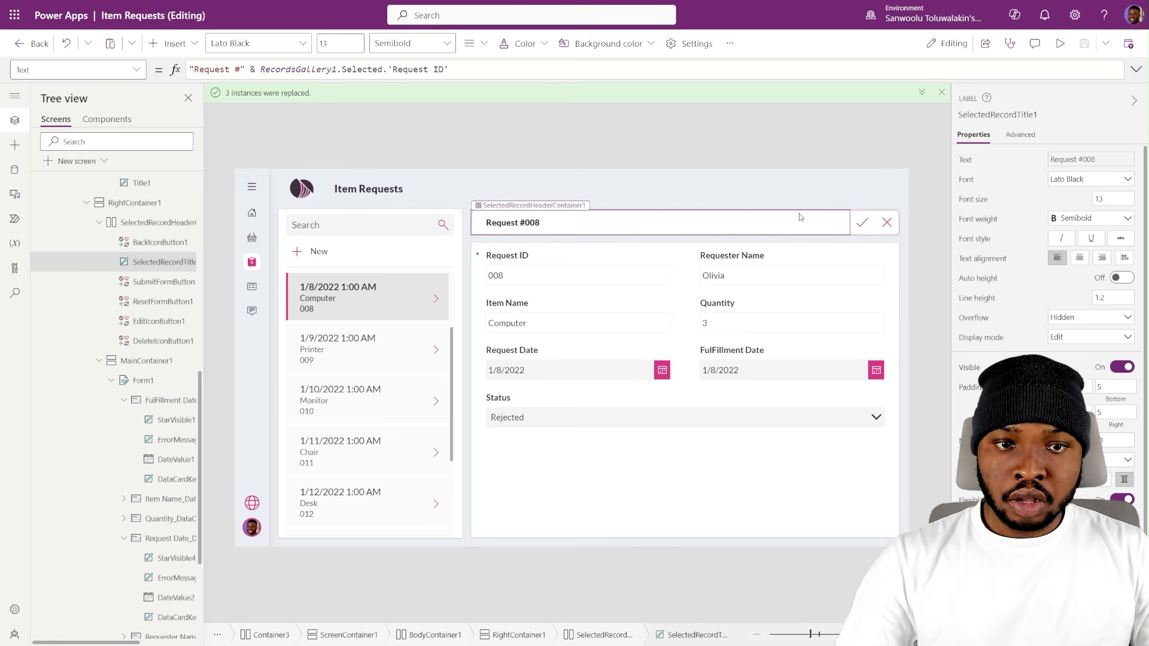
- In the Item Requests app, make the fill of MainContainer1 behind the details form transparent
click(516, 501)
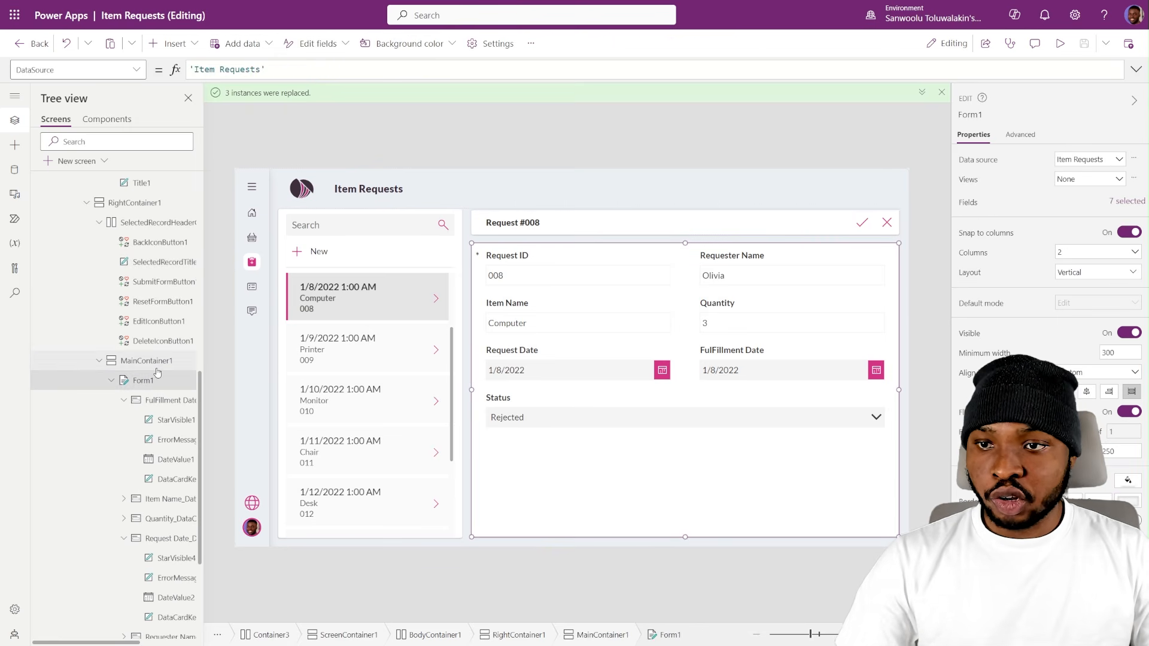
click(1128, 490)
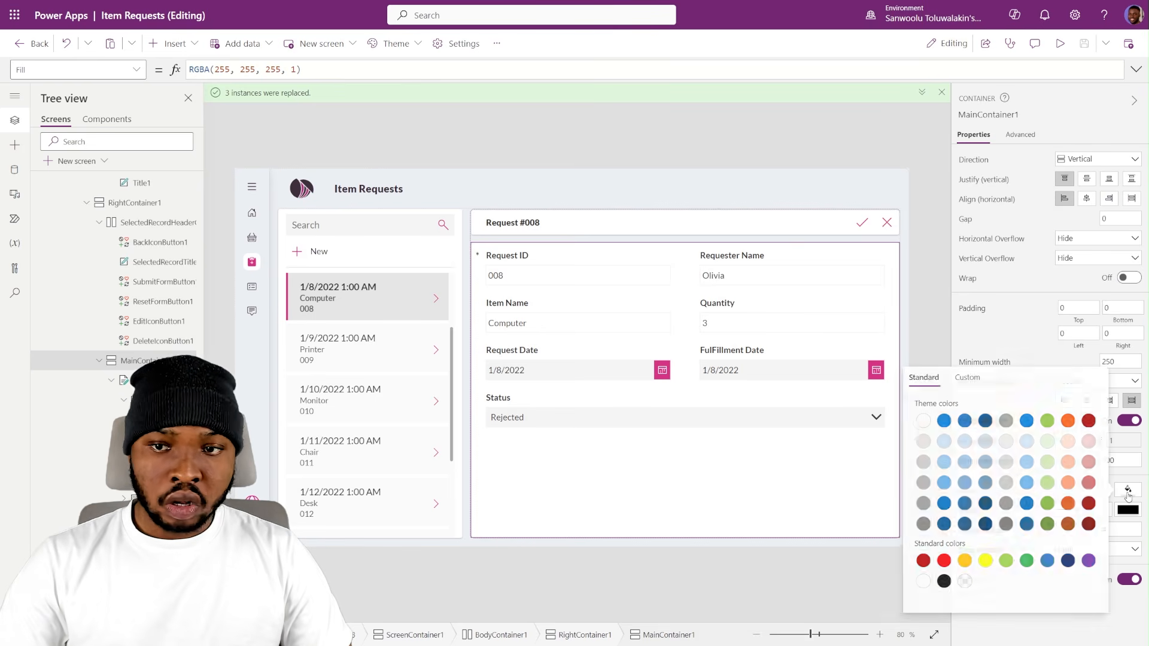
click(963, 581)
click(1000, 333)
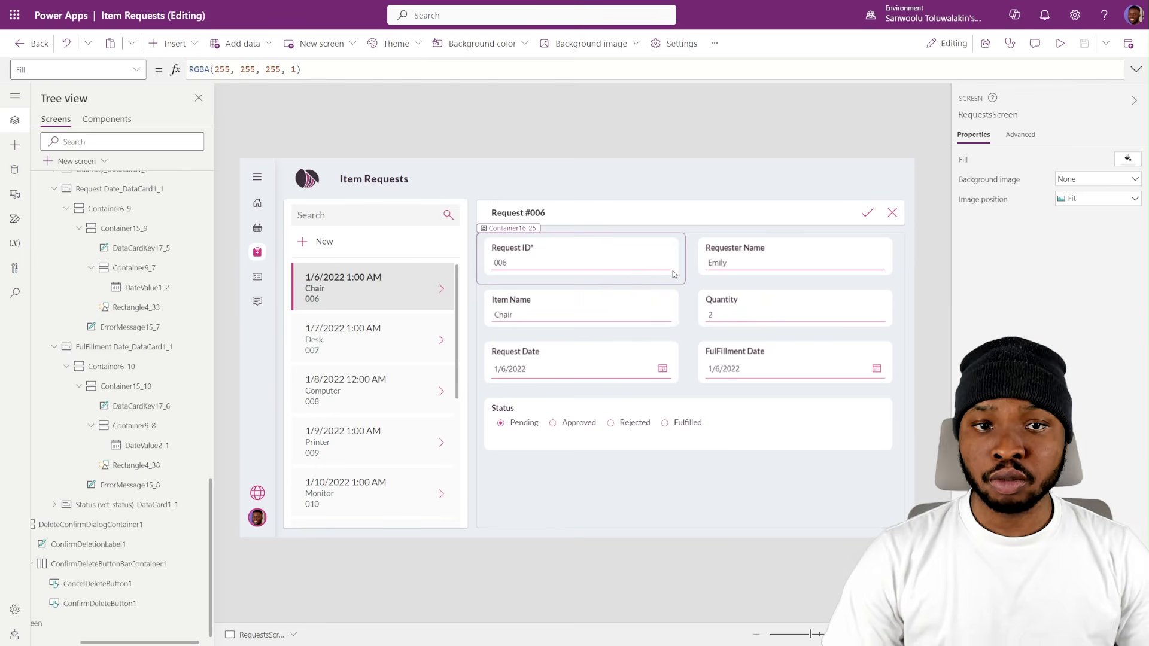
- Test the restyled form by cancelling the edit of request 006, browsing other requests and putting request 009 in edit mode
click(892, 213)
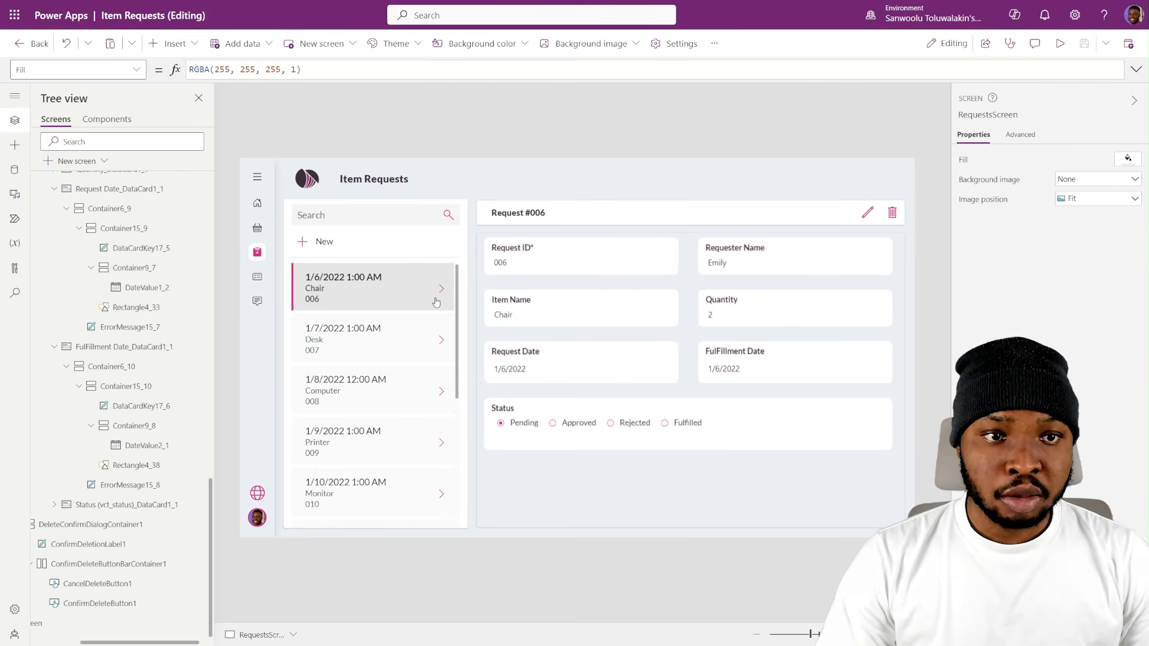
click(441, 340)
scroll(448, 377, down, 1)
click(442, 390)
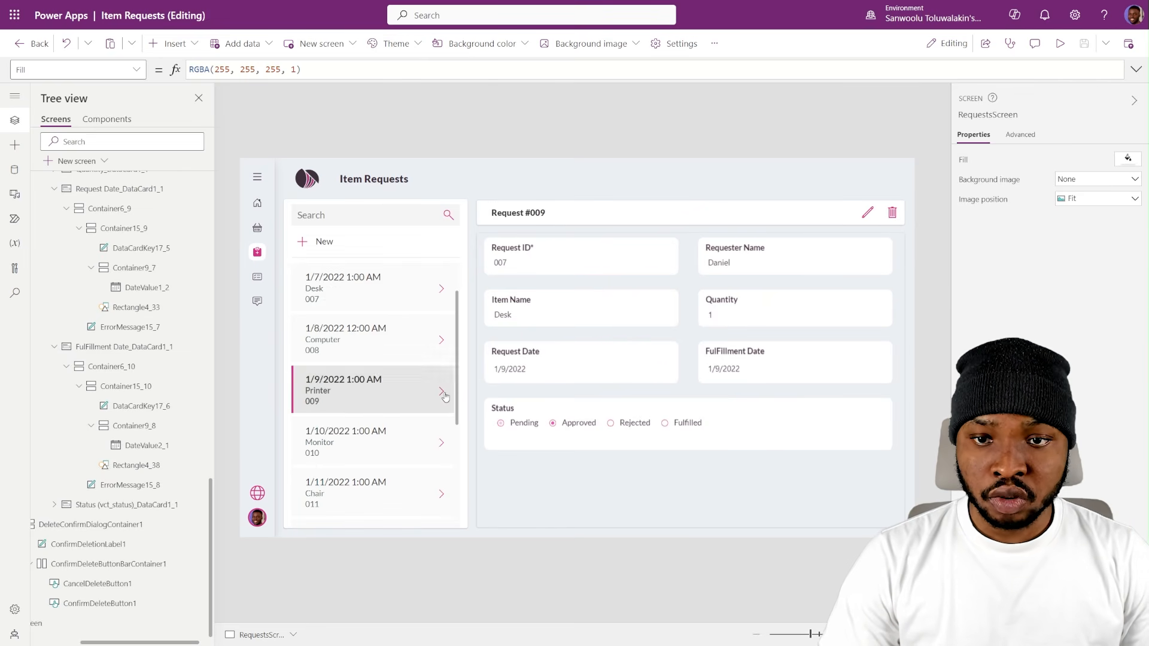
click(867, 214)
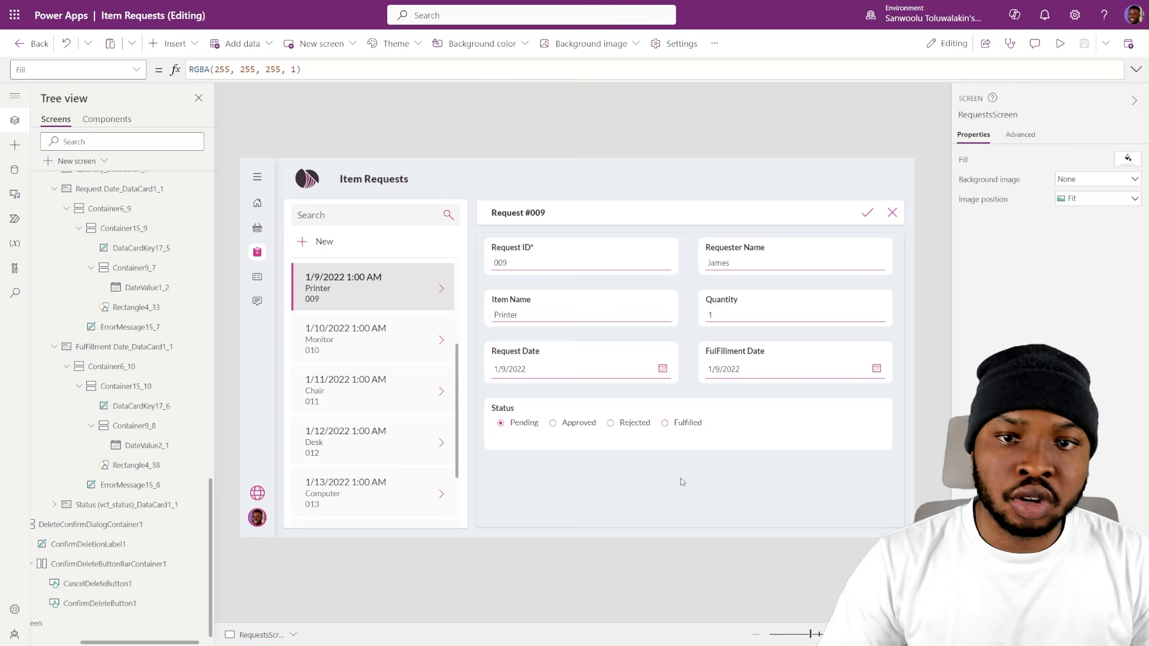
- Preview the app on a tablet and compare its landscape and portrait layouts
click(1060, 44)
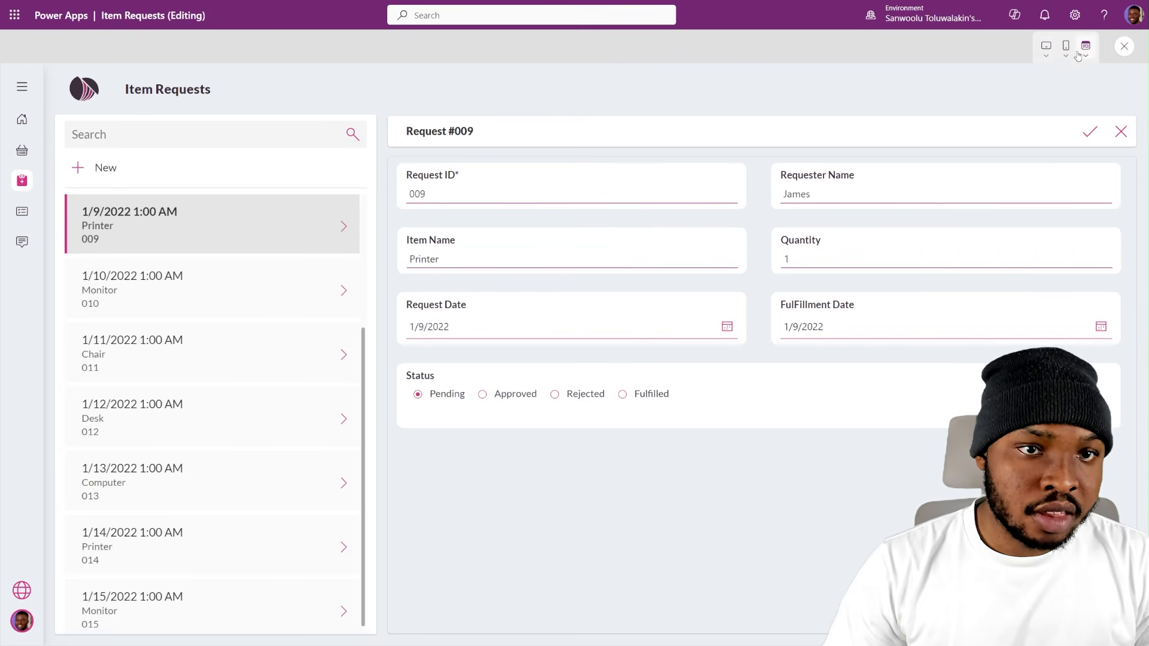
click(1084, 50)
click(1008, 157)
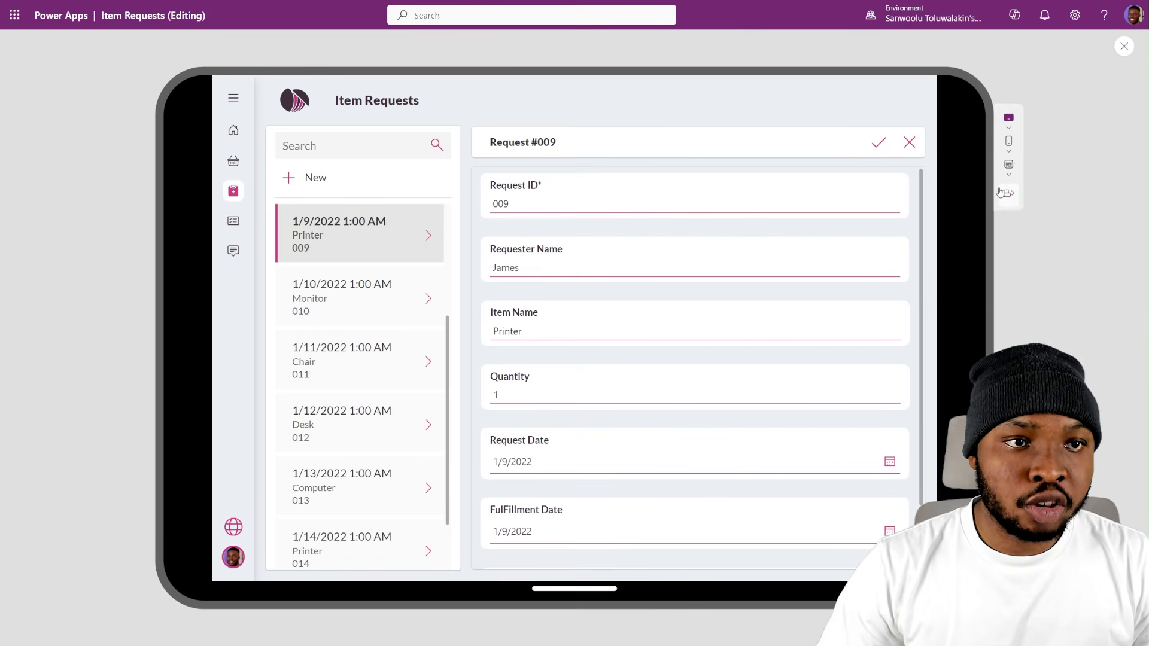
click(1010, 198)
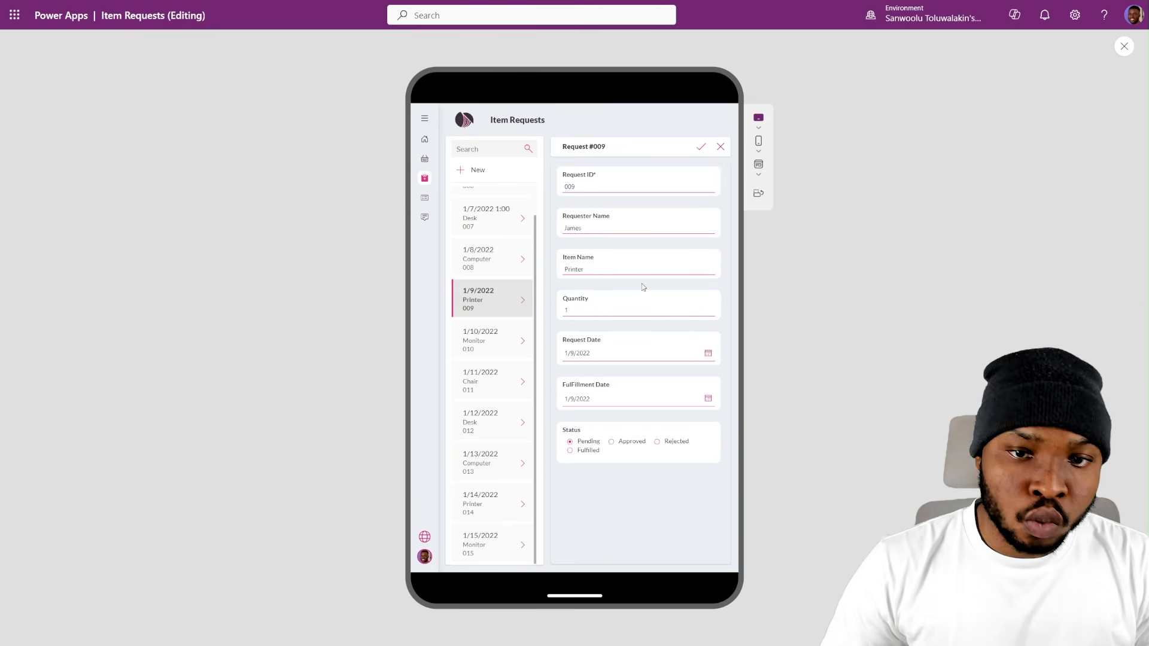
click(768, 190)
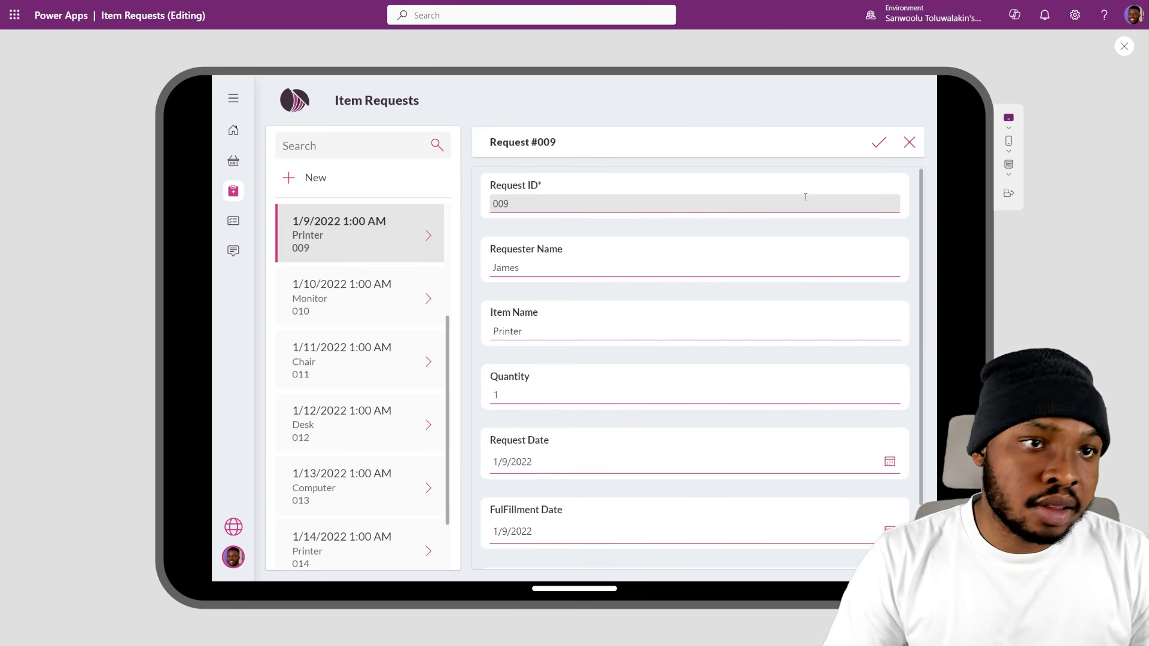
- Preview the app on an Apple iPhone 12, 13, 14 in landscape and portrait, and exit the preview
click(1008, 142)
click(1016, 277)
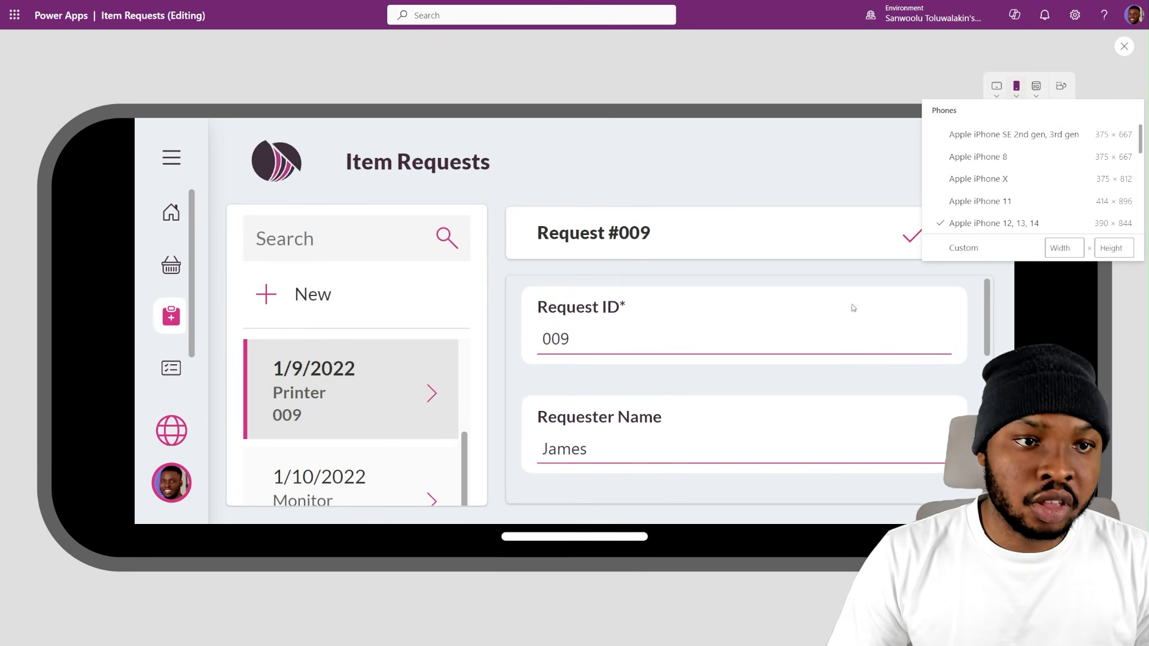
click(1060, 88)
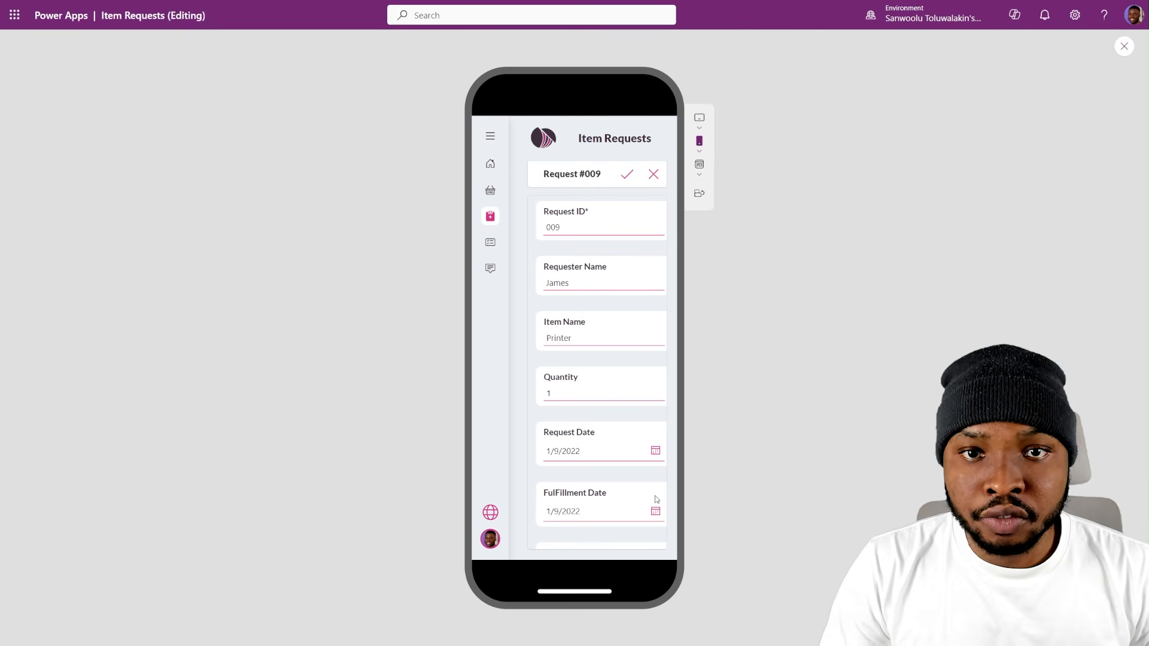
click(1122, 44)
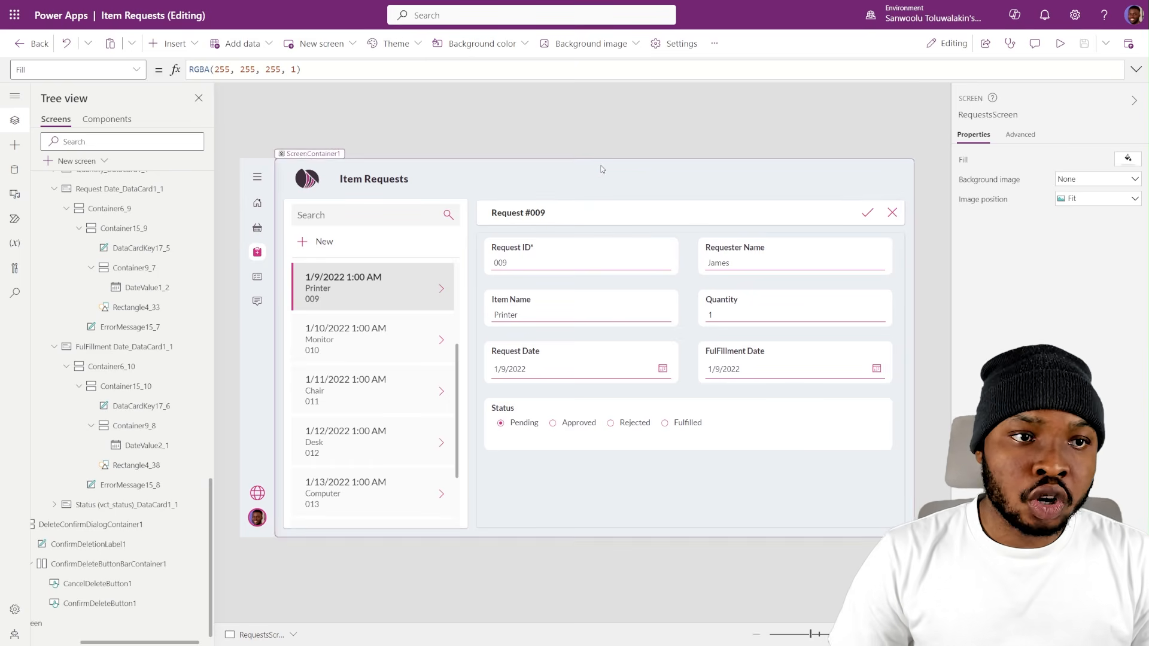
- Look at the FeedbackScreen's layout and return to the RequestsScreen
scroll(205, 457, left, 2)
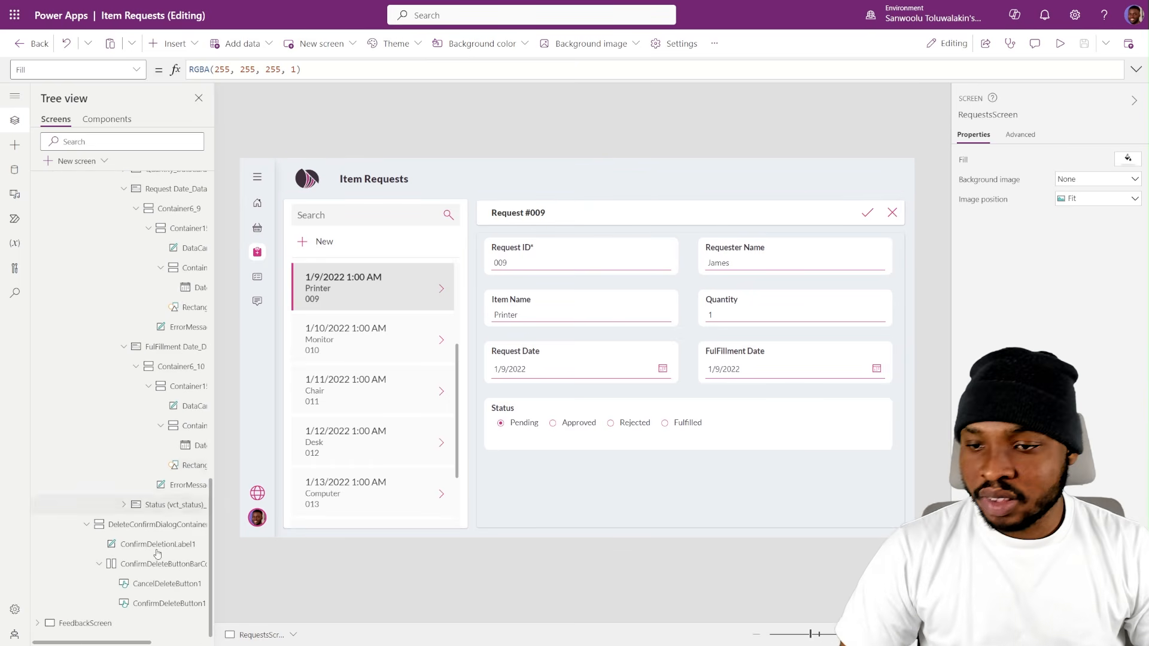
click(90, 623)
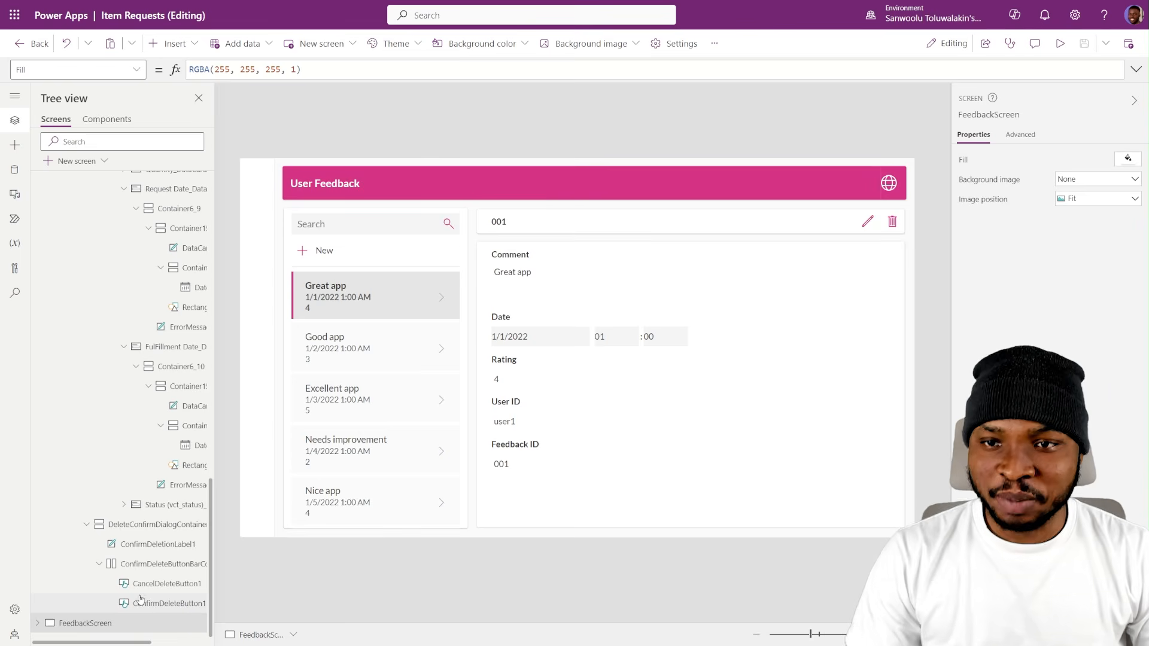
scroll(126, 238, up, 15)
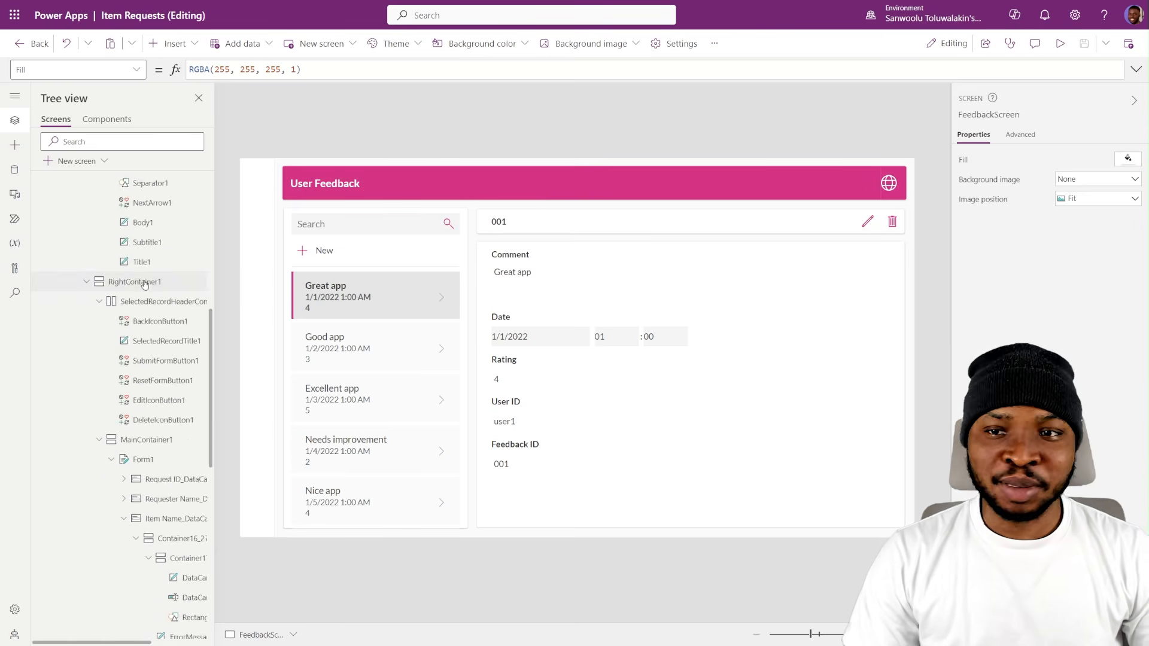
click(116, 200)
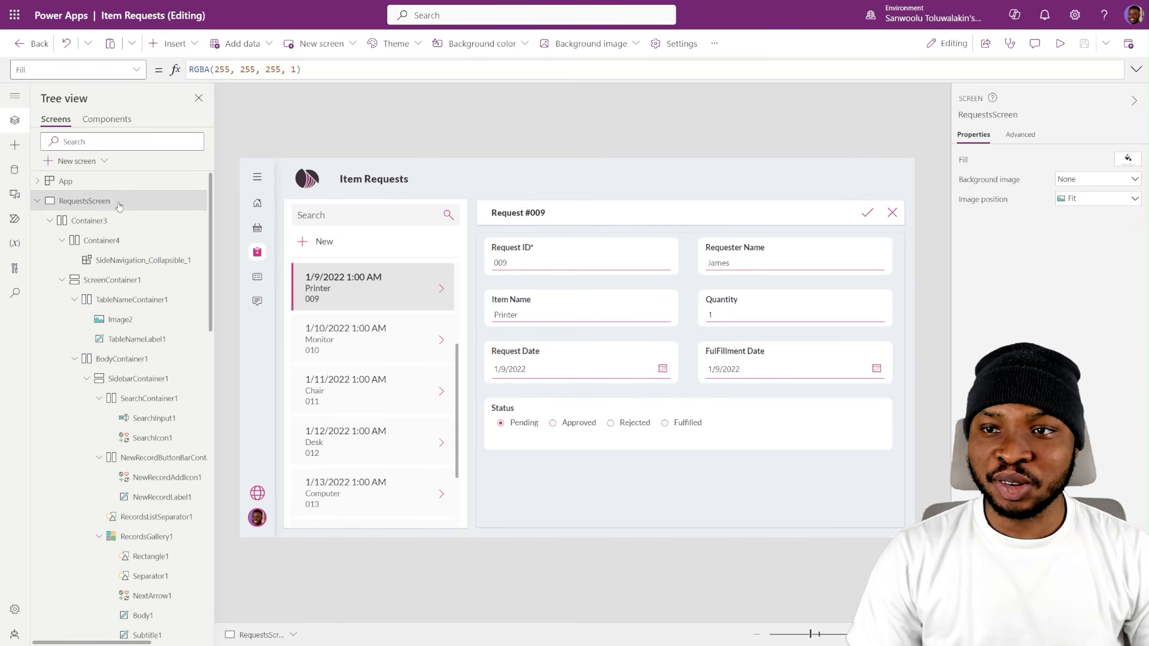